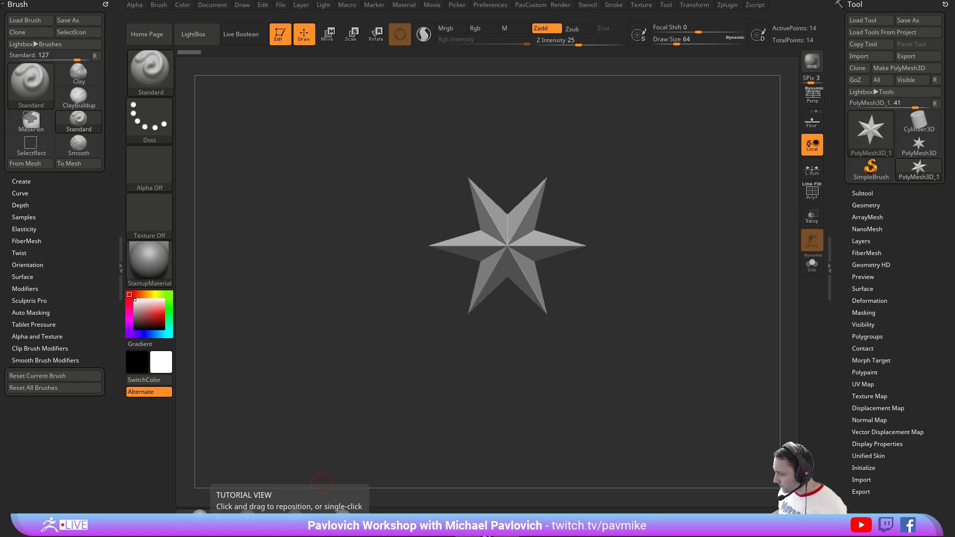
# Bring the Streaming Topics document in the browser into view and put its window away again.
pyautogui.moveTo(816, 536); pyautogui.dragTo(731, 73)
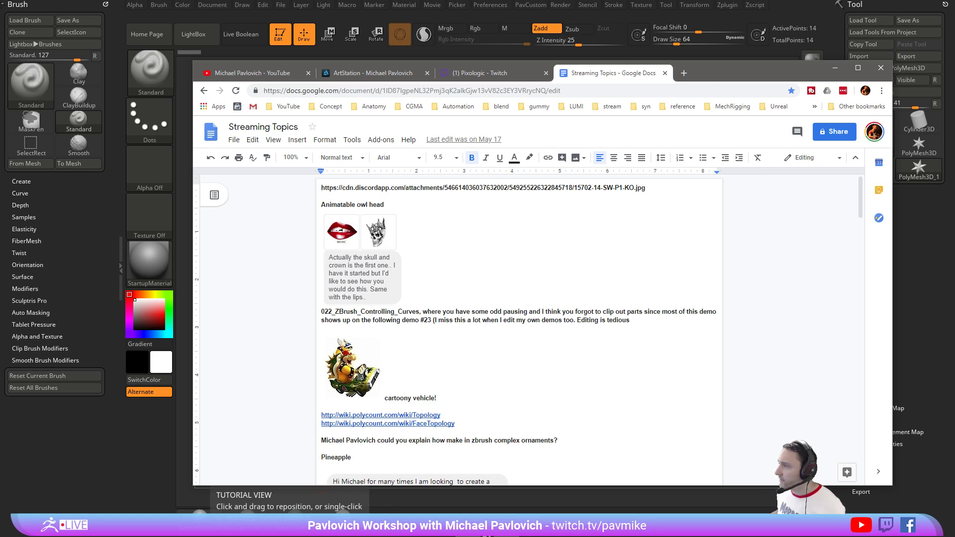
pyautogui.moveTo(726, 73); pyautogui.dragTo(815, 536)
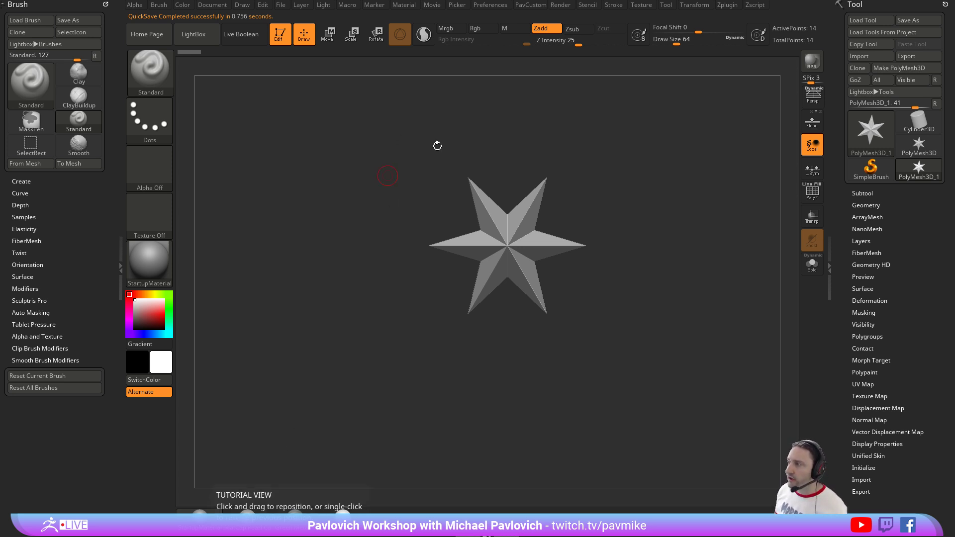
# Reduce the brush draw size to 27.
pyautogui.moveTo(511, 156); pyautogui.dragTo(565, 150)
pyautogui.press('s')
pyautogui.moveTo(564, 153)
pyautogui.mouseDown()
pyautogui.moveTo(616, 171)
pyautogui.moveTo(602, 170)
pyautogui.mouseUp()
pyautogui.press('s')
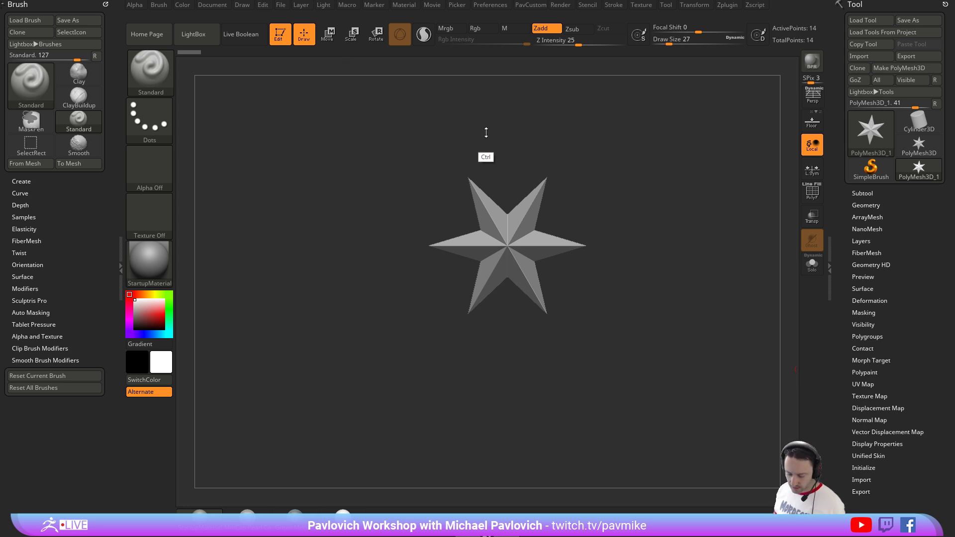
pyautogui.moveTo(465, 139); pyautogui.dragTo(493, 133)
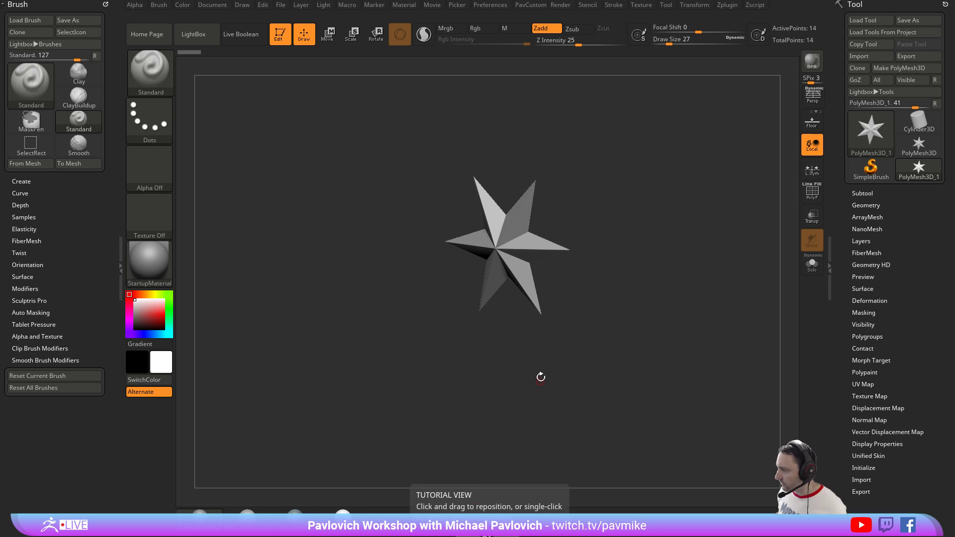
pyautogui.moveTo(540, 377); pyautogui.dragTo(532, 344)
# Load the full-body muscle anatomy model from the LightBox tool library.
pyautogui.press(',')
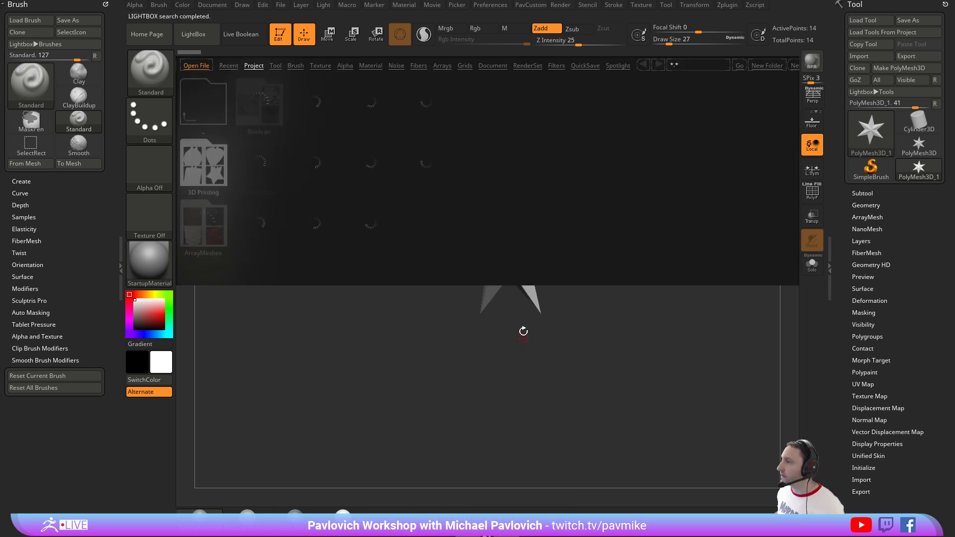
pyautogui.click(276, 66)
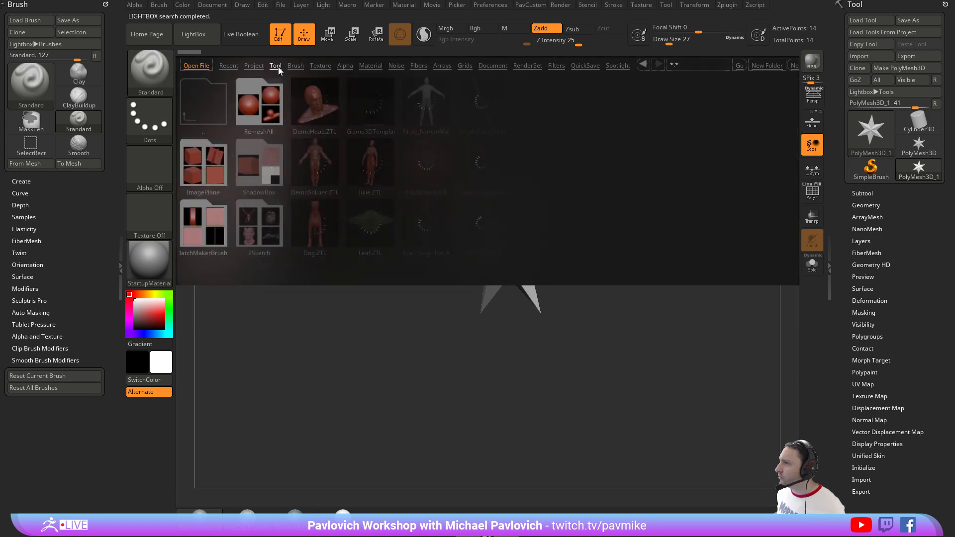
pyautogui.doubleClick(422, 217)
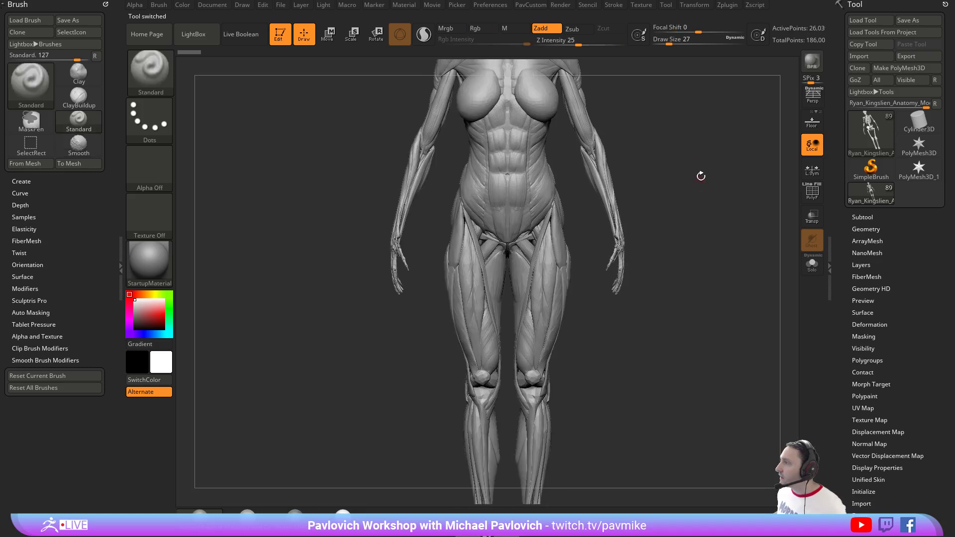
pyautogui.keyDown('alt'); pyautogui.moveTo(656, 392); pyautogui.dragTo(623, 503); pyautogui.keyUp('alt')
pyautogui.moveTo(657, 348); pyautogui.dragTo(602, 348)
# Hide all muscle subtools of the anatomy model, keeping only the skeleton subtool visible.
pyautogui.click(862, 217)
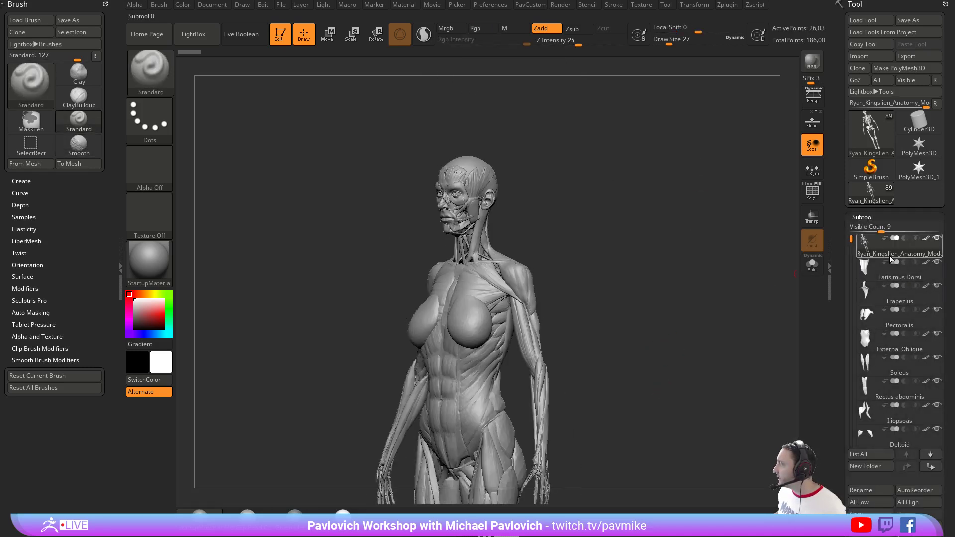
pyautogui.moveTo(889, 255)
pyautogui.keyDown('shift'); pyautogui.click(936, 239); pyautogui.keyUp('shift')
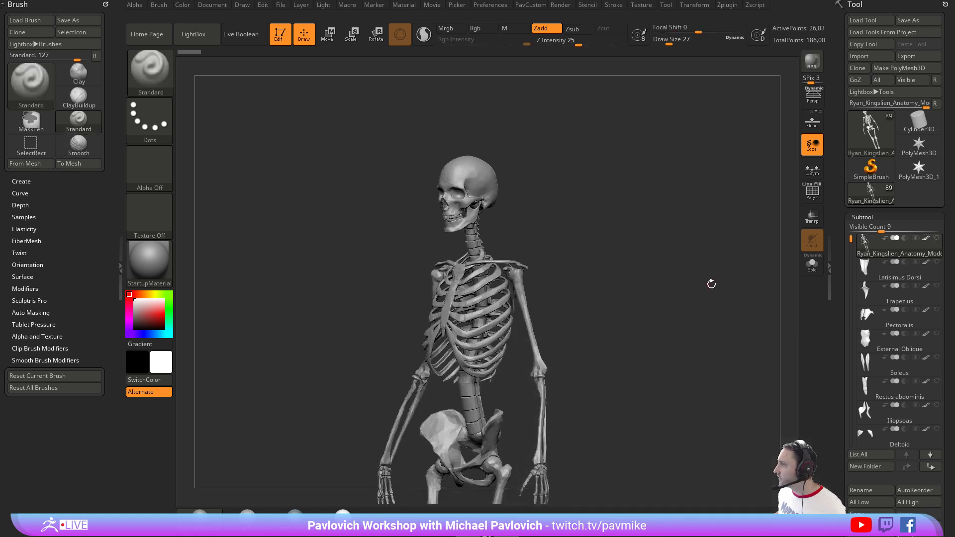
# Choose the SelectLasso brush and isolate the skull from the rest of the skeleton in side view.
pyautogui.keyDown('alt'); pyautogui.moveTo(737, 312); pyautogui.dragTo(716, 391); pyautogui.keyUp('alt')
pyautogui.moveTo(654, 283)
pyautogui.mouseDown()
pyautogui.moveTo(681, 279)
pyautogui.moveTo(703, 323)
pyautogui.moveTo(746, 128)
pyautogui.moveTo(722, 332)
pyautogui.moveTo(678, 309)
pyautogui.mouseUp()
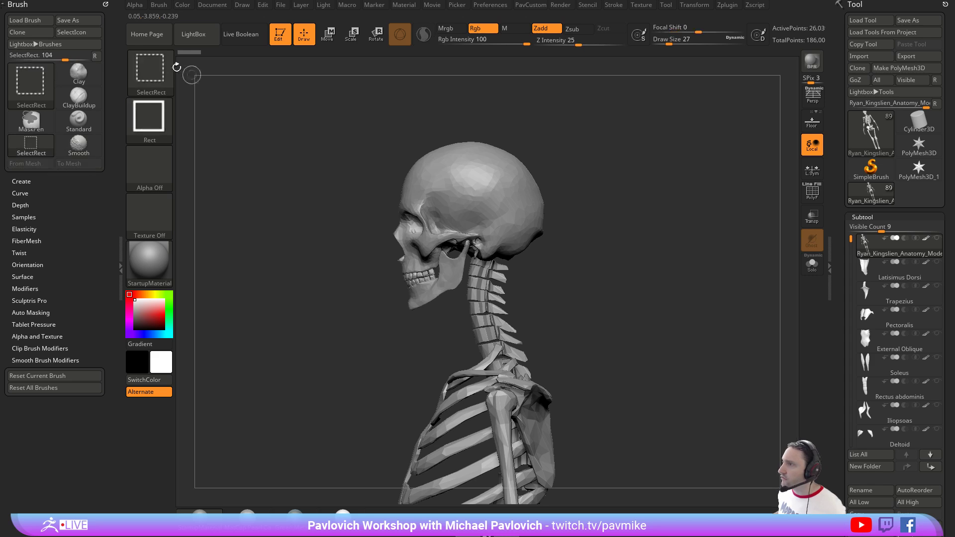
pyautogui.keyDown('ctrl'); pyautogui.keyDown('shift'); pyautogui.click(152, 74); pyautogui.keyUp('shift'); pyautogui.keyUp('ctrl')
pyautogui.click(449, 127)
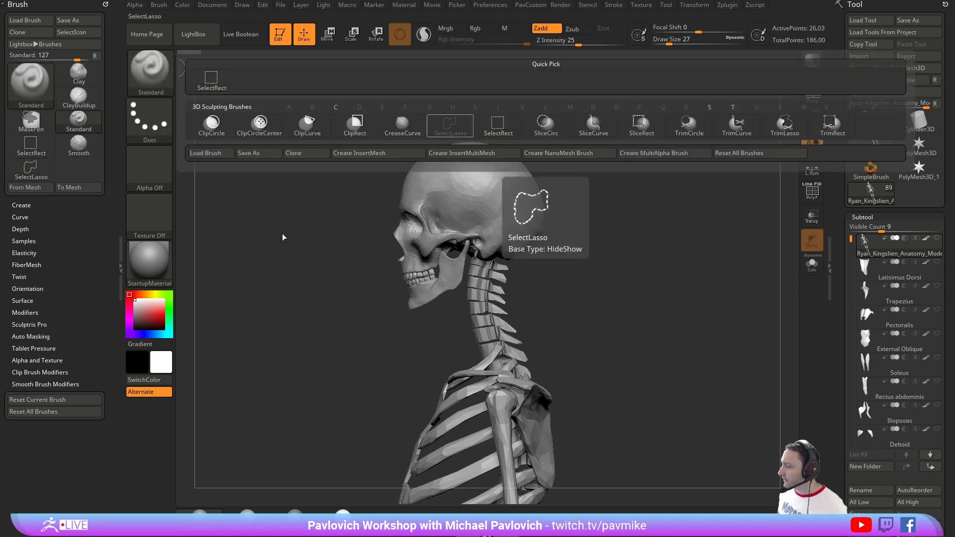
pyautogui.moveTo(545, 142)
pyautogui.keyDown('ctrl'); pyautogui.keyDown('shift'); pyautogui.mouseDown()
pyautogui.moveTo(367, 165)
pyautogui.moveTo(438, 303)
pyautogui.moveTo(630, 191)
pyautogui.mouseUp(); pyautogui.keyUp('shift'); pyautogui.keyUp('ctrl')
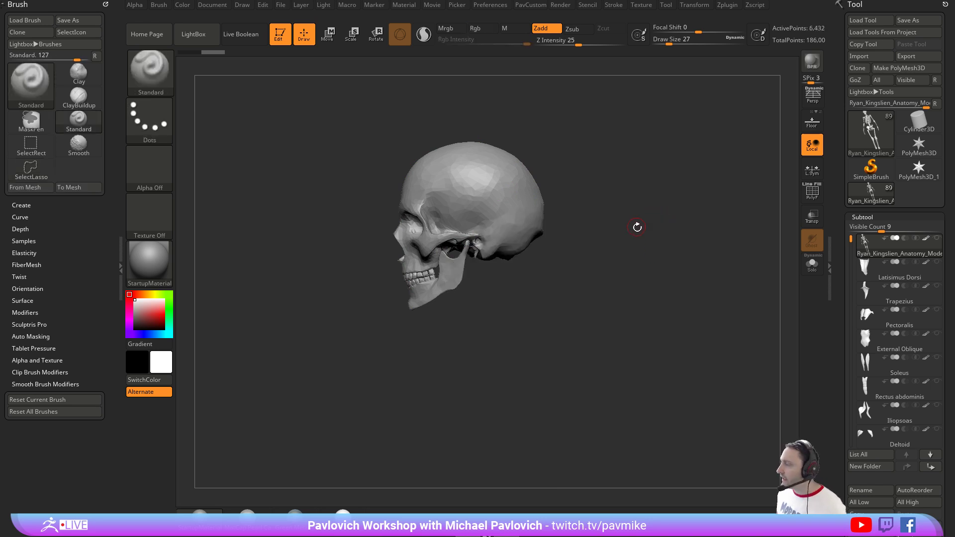
# Isolate the skull again with a lasso selection and grow the visible area to all its connected parts.
pyautogui.moveTo(637, 228); pyautogui.dragTo(685, 224)
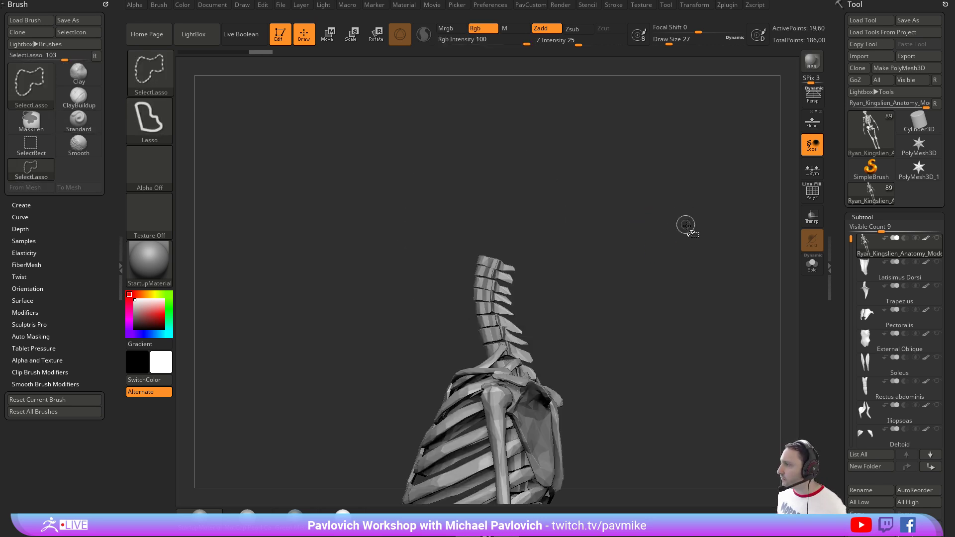
pyautogui.keyDown('ctrl'); pyautogui.keyDown('shift'); pyautogui.click(686, 224); pyautogui.keyUp('shift'); pyautogui.keyUp('ctrl')
pyautogui.moveTo(627, 175)
pyautogui.keyDown('ctrl'); pyautogui.keyDown('shift'); pyautogui.mouseDown()
pyautogui.moveTo(599, 134)
pyautogui.moveTo(367, 315)
pyautogui.moveTo(362, 279)
pyautogui.moveTo(379, 222)
pyautogui.moveTo(367, 271)
pyautogui.moveTo(343, 261)
pyautogui.moveTo(450, 108)
pyautogui.moveTo(363, 342)
pyautogui.moveTo(345, 278)
pyautogui.mouseUp(); pyautogui.keyUp('shift'); pyautogui.keyUp('ctrl')
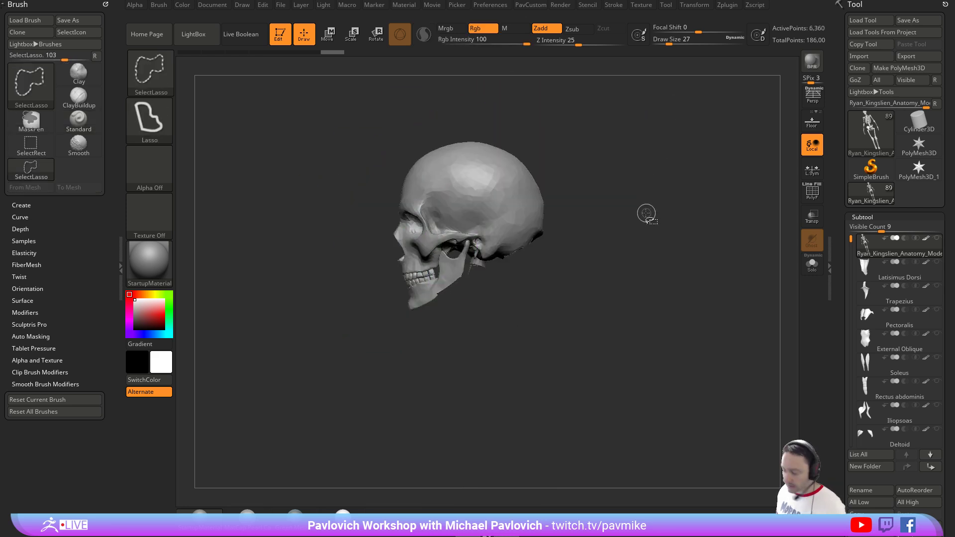
pyautogui.hotkey('ctrl', 'shift', 'a')
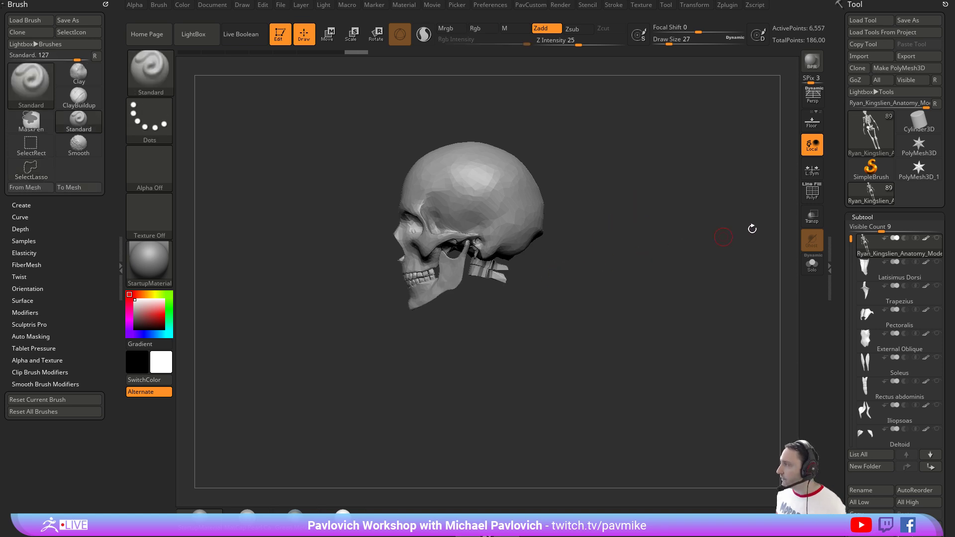
# Turn on the polyframe display and assign Auto Groups to the visible skull, jaw, teeth and vertebrae.
pyautogui.click(811, 193)
pyautogui.press('f')
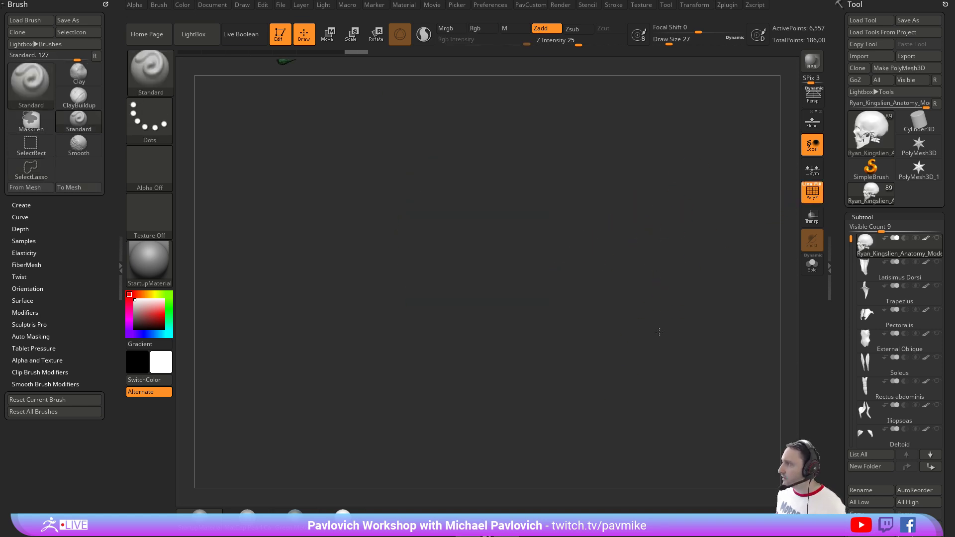
pyautogui.keyDown('alt'); pyautogui.moveTo(659, 332); pyautogui.dragTo(646, 468); pyautogui.keyUp('alt')
pyautogui.keyDown('alt'); pyautogui.moveTo(656, 151); pyautogui.dragTo(691, 277); pyautogui.keyUp('alt')
pyautogui.press('space')
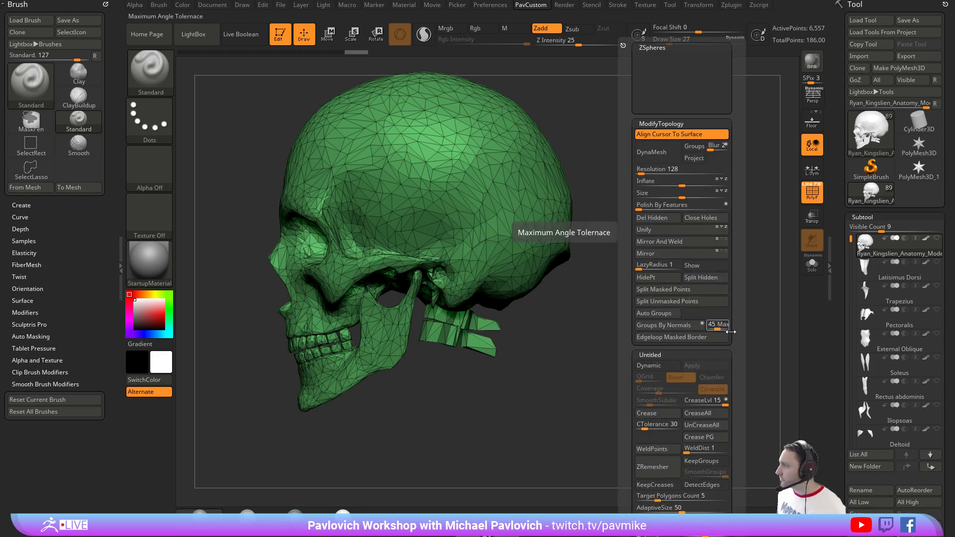
pyautogui.scroll(-4, 628, 323)
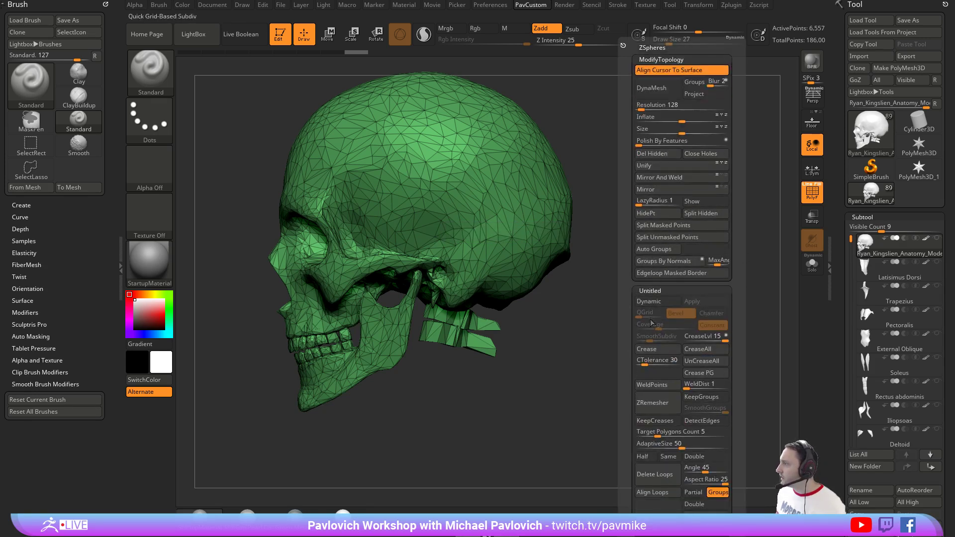
pyautogui.moveTo(628, 322); pyautogui.dragTo(627, 350)
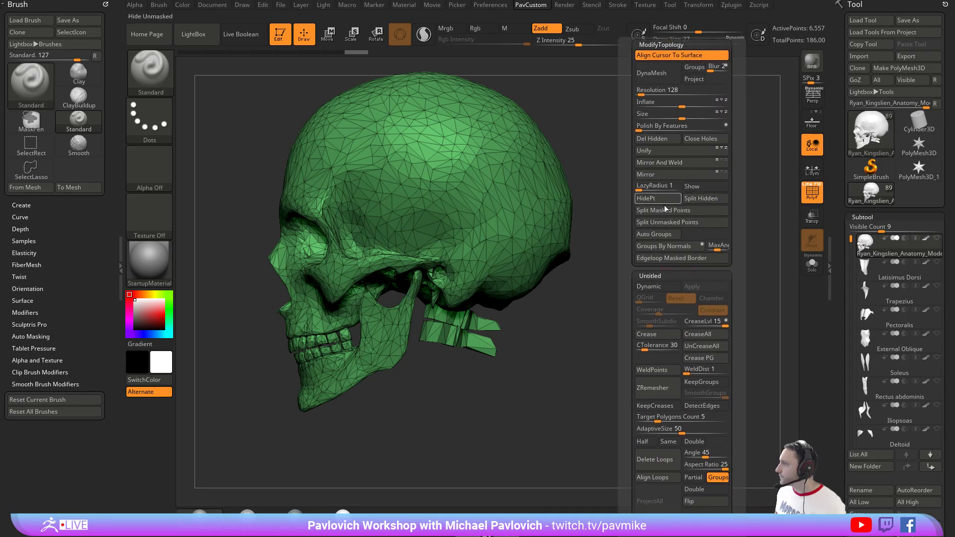
pyautogui.click(658, 236)
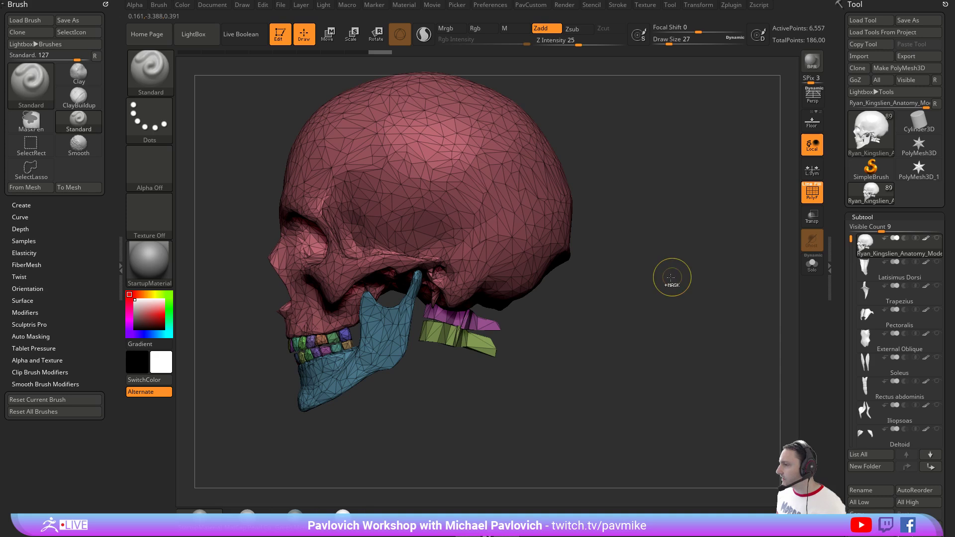
# Combine the visible parts into one polygroup and hide the leftover neck vertebrae below the skull.
pyautogui.hotkey('ctrl', 'w')
pyautogui.moveTo(532, 384)
pyautogui.keyDown('ctrl'); pyautogui.keyDown('alt'); pyautogui.keyDown('shift'); pyautogui.mouseDown()
pyautogui.moveTo(531, 359)
pyautogui.moveTo(499, 321)
pyautogui.moveTo(423, 423)
pyautogui.mouseUp(); pyautogui.keyUp('shift'); pyautogui.keyUp('alt'); pyautogui.keyUp('ctrl')
pyautogui.keyDown('ctrl'); pyautogui.keyDown('alt'); pyautogui.keyDown('shift'); pyautogui.moveTo(575, 382); pyautogui.dragTo(580, 381); pyautogui.keyUp('shift'); pyautogui.keyUp('alt'); pyautogui.keyUp('ctrl')
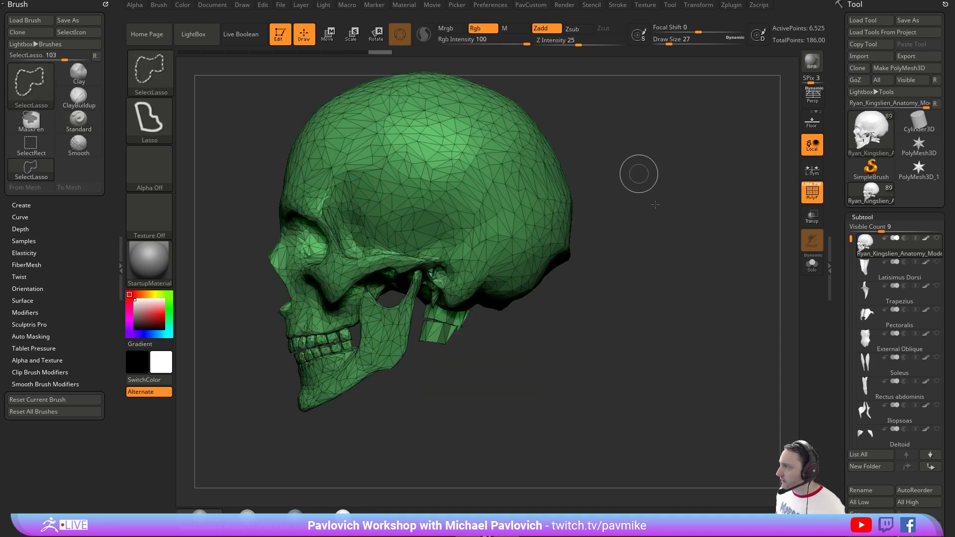
pyautogui.keyDown('ctrl'); pyautogui.keyDown('shift'); pyautogui.moveTo(641, 188); pyautogui.dragTo(686, 337); pyautogui.keyUp('shift'); pyautogui.keyUp('ctrl')
pyautogui.keyDown('ctrl'); pyautogui.keyDown('shift'); pyautogui.moveTo(660, 220); pyautogui.dragTo(693, 315); pyautogui.keyUp('shift'); pyautogui.keyUp('ctrl')
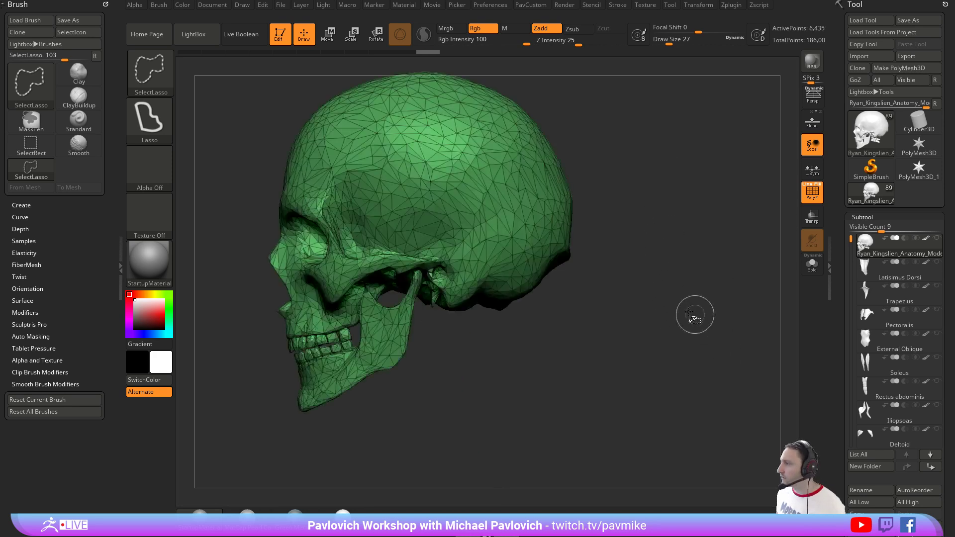
# Delete the hidden skeleton geometry with Del Hidden and turn off the polyframe display.
pyautogui.press('3')
pyautogui.click(653, 153)
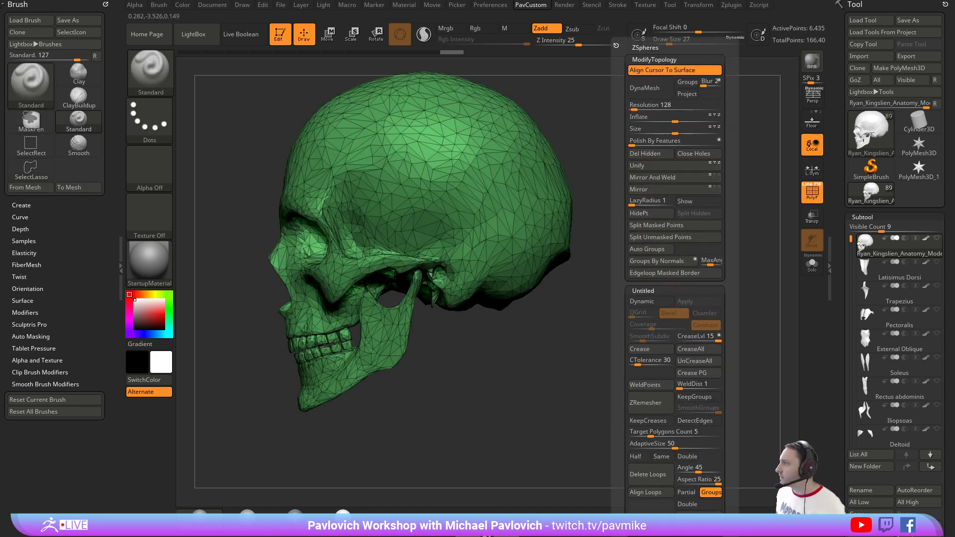
pyautogui.keyDown('ctrl'); pyautogui.keyDown('shift'); pyautogui.moveTo(687, 280); pyautogui.dragTo(624, 230); pyautogui.keyUp('shift'); pyautogui.keyUp('ctrl')
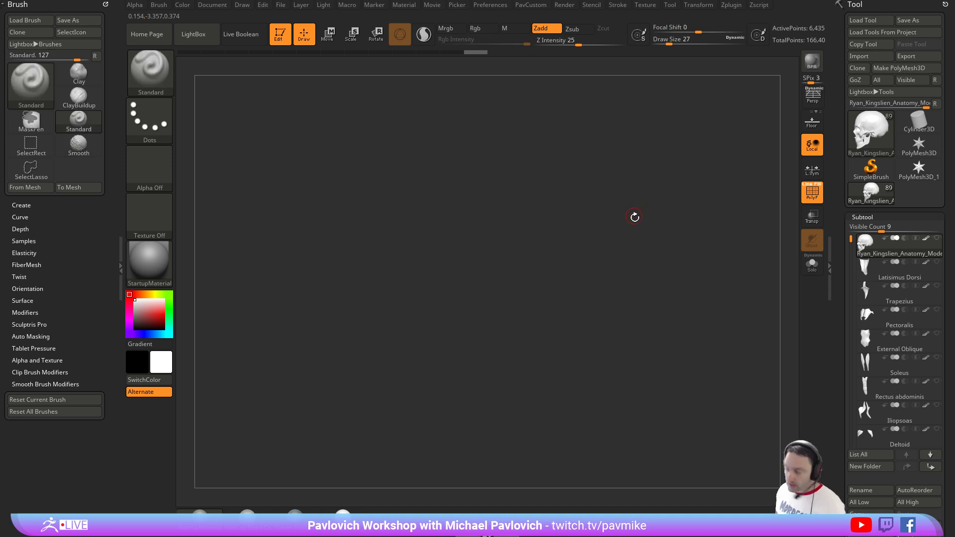
pyautogui.keyDown('ctrl'); pyautogui.keyDown('shift'); pyautogui.click(634, 216); pyautogui.keyUp('shift'); pyautogui.keyUp('ctrl')
pyautogui.click(811, 192)
pyautogui.keyDown('ctrl'); pyautogui.keyDown('shift'); pyautogui.moveTo(716, 279); pyautogui.dragTo(662, 231); pyautogui.keyUp('shift'); pyautogui.keyUp('ctrl')
pyautogui.keyDown('ctrl'); pyautogui.keyDown('shift'); pyautogui.click(656, 198); pyautogui.keyUp('shift'); pyautogui.keyUp('ctrl')
# Set the brush draw size to 23 for working on the skull.
pyautogui.press('s')
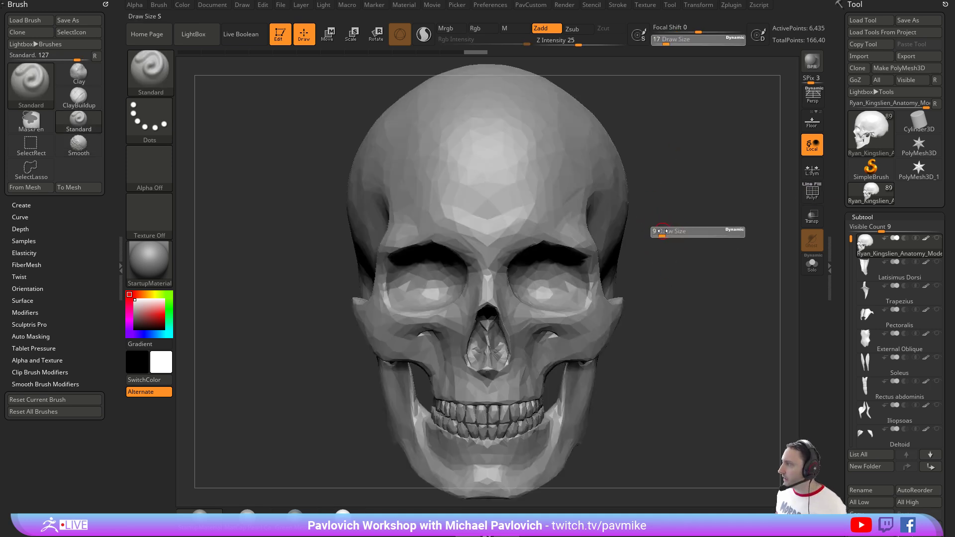
pyautogui.moveTo(561, 186)
pyautogui.keyDown('ctrl'); pyautogui.mouseDown(button='right')
pyautogui.moveTo(639, 166)
pyautogui.moveTo(620, 231)
pyautogui.mouseUp(button='right'); pyautogui.keyUp('ctrl')
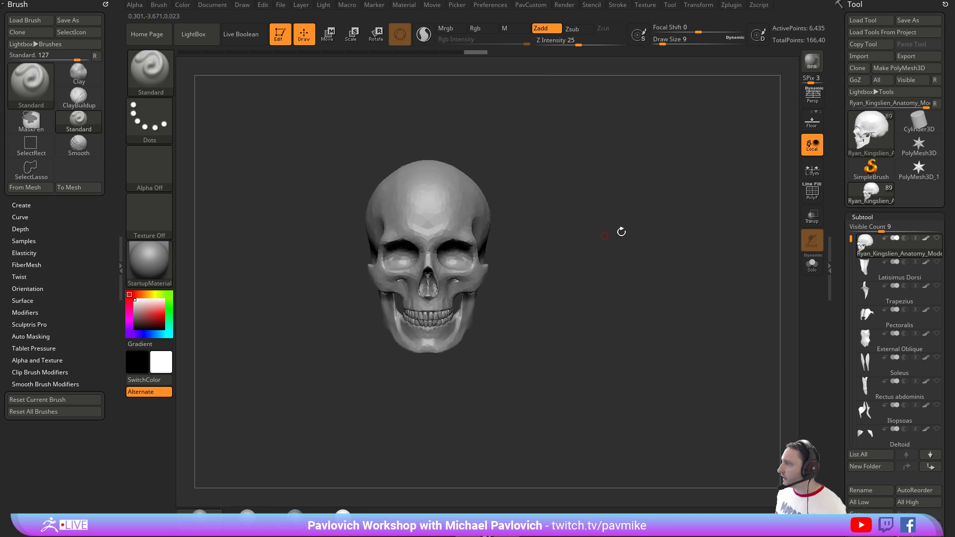
pyautogui.press('s')
pyautogui.moveTo(593, 232)
pyautogui.mouseDown()
pyautogui.moveTo(608, 233)
pyautogui.moveTo(519, 216)
pyautogui.mouseUp()
pyautogui.press('s')
pyautogui.click(592, 217)
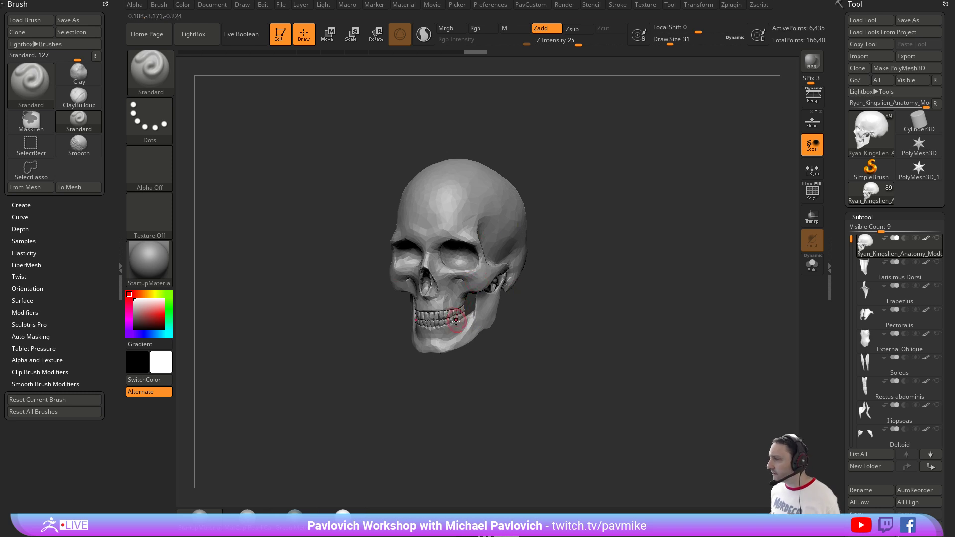
pyautogui.moveTo(563, 280); pyautogui.dragTo(620, 261)
pyautogui.moveTo(620, 261)
pyautogui.keyDown('ctrl'); pyautogui.mouseDown(button='right')
pyautogui.moveTo(554, 341)
pyautogui.moveTo(606, 298)
pyautogui.moveTo(595, 297)
pyautogui.moveTo(592, 269)
pyautogui.mouseUp(button='right'); pyautogui.keyUp('ctrl')
pyautogui.press('s')
pyautogui.press('s')
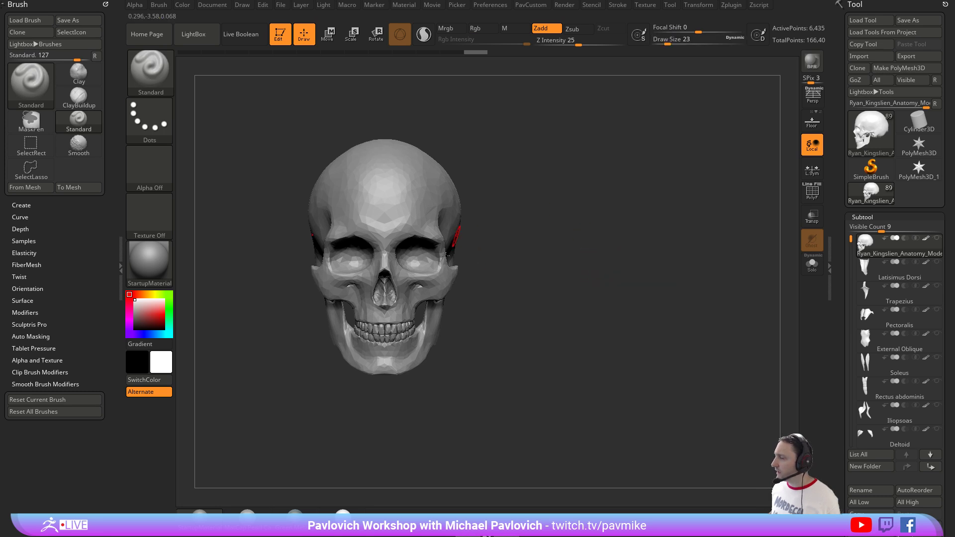
pyautogui.keyDown('alt'); pyautogui.moveTo(549, 226); pyautogui.dragTo(600, 226, button='right'); pyautogui.keyUp('alt')
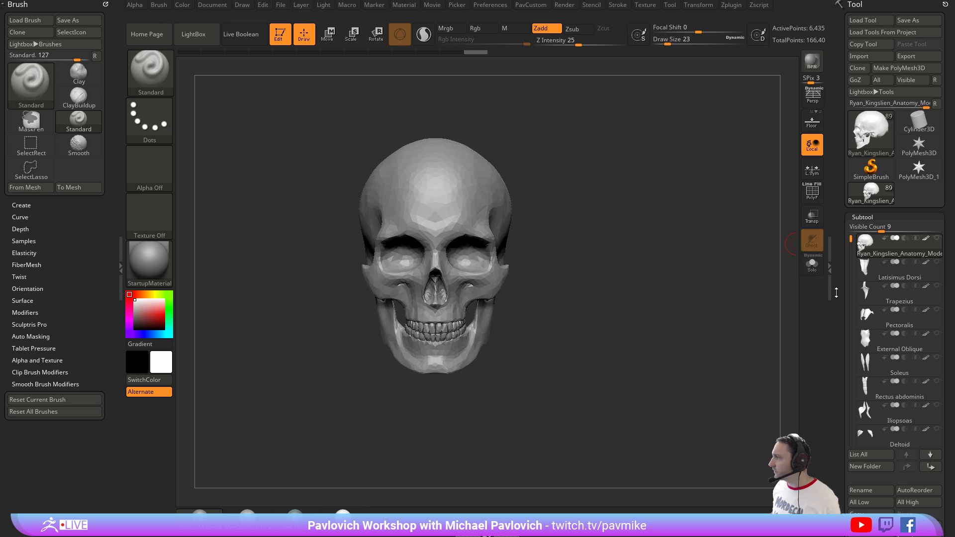
# Apply the Unify deformation to the skull to normalise its size and position.
pyautogui.moveTo(836, 292); pyautogui.dragTo(839, 220)
pyautogui.click(861, 244)
pyautogui.click(870, 255)
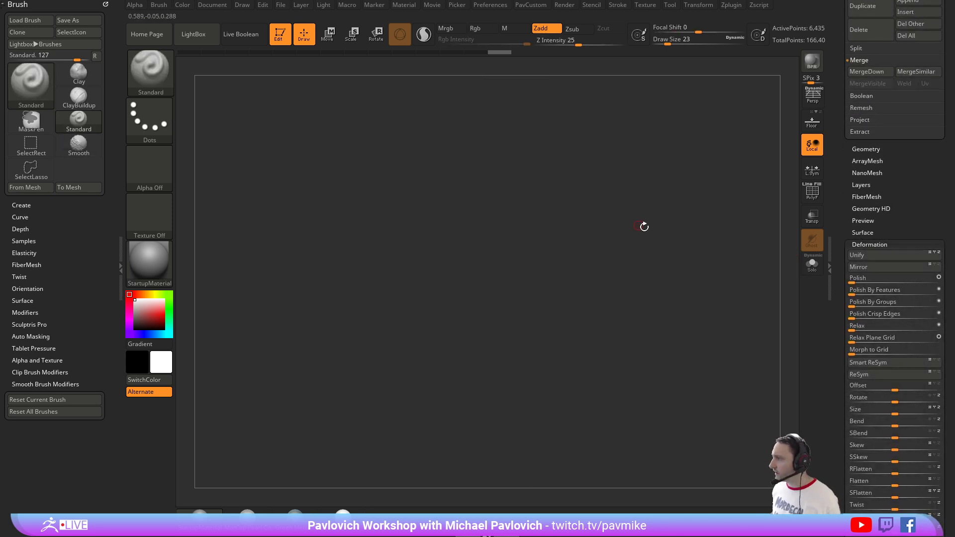
# Turn on the floor grid and check the skull's placement relative to it from several angles.
pyautogui.click(811, 122)
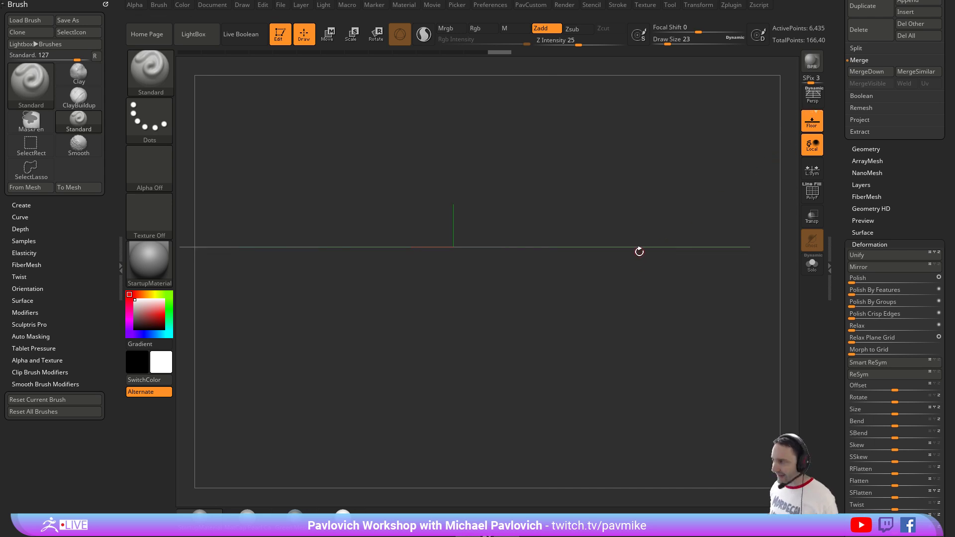
pyautogui.press('f')
pyautogui.press('f')
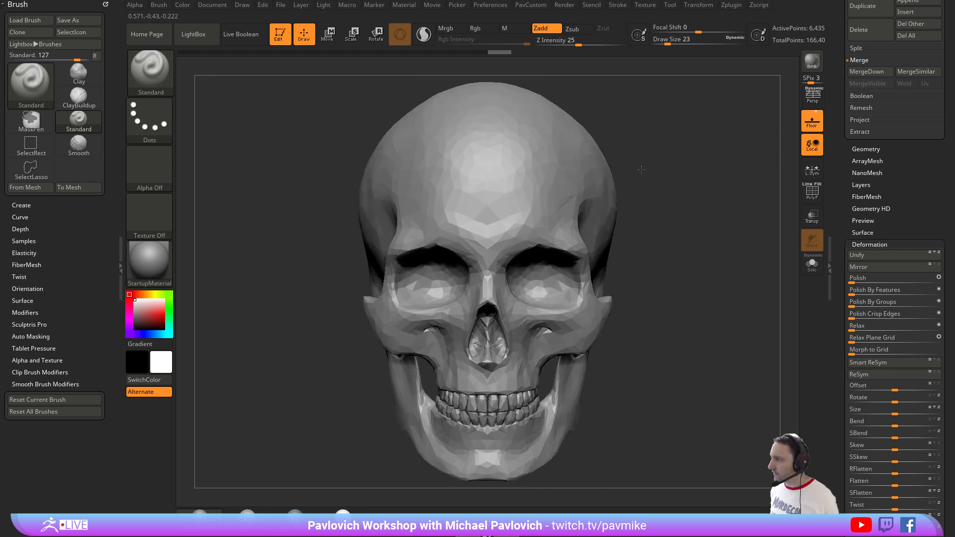
pyautogui.moveTo(641, 170); pyautogui.dragTo(788, 129)
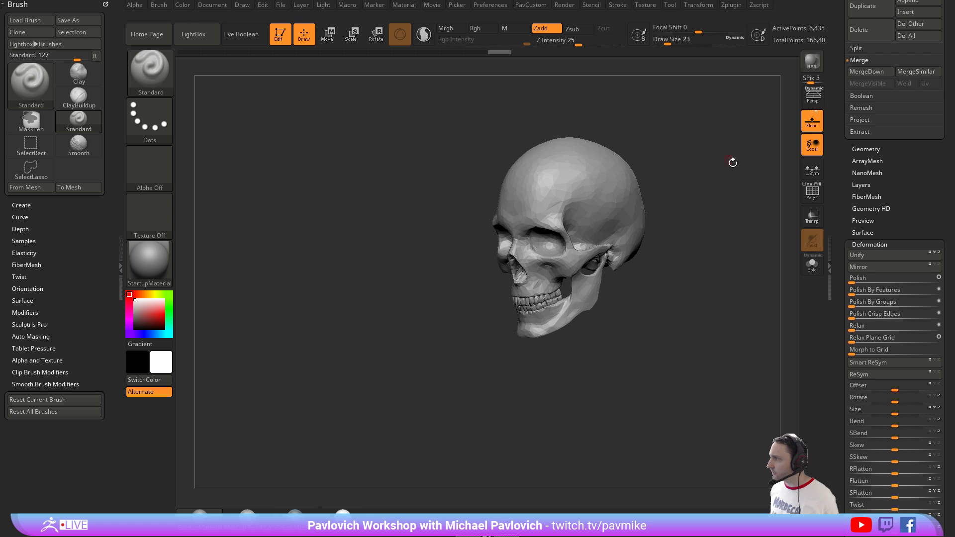
pyautogui.moveTo(733, 163); pyautogui.dragTo(596, 189)
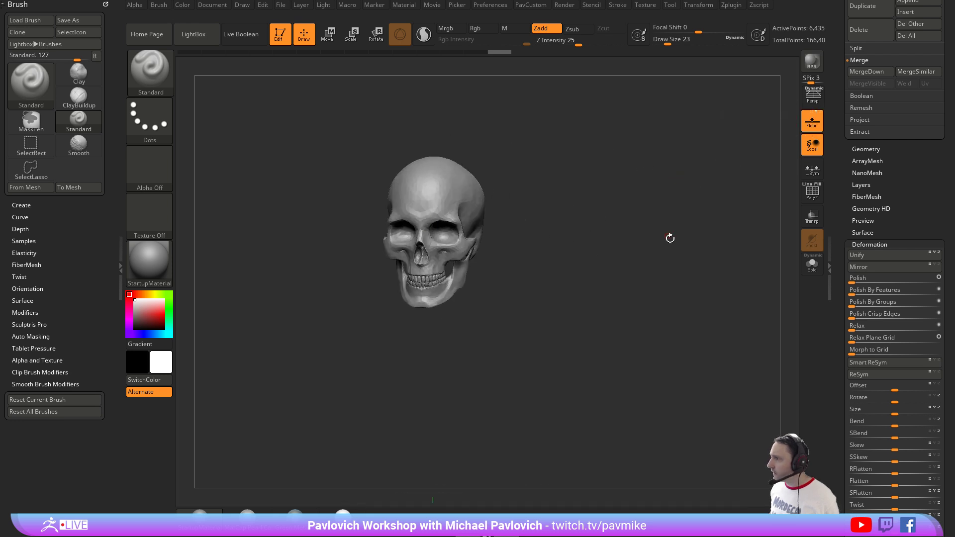
pyautogui.moveTo(670, 238); pyautogui.dragTo(648, 222)
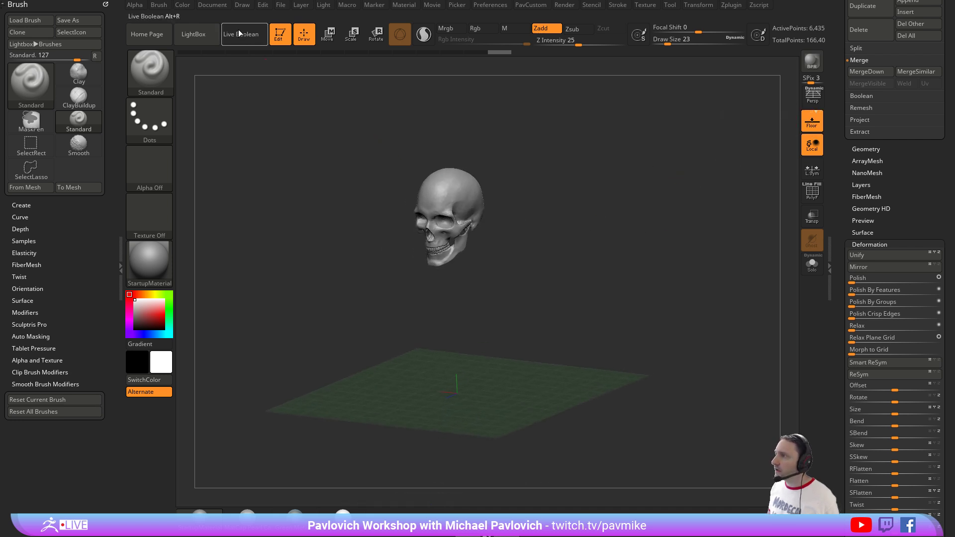
# Check the floor grid's elevation setting and delete every subtool except the skull with Del Other.
pyautogui.click(242, 4)
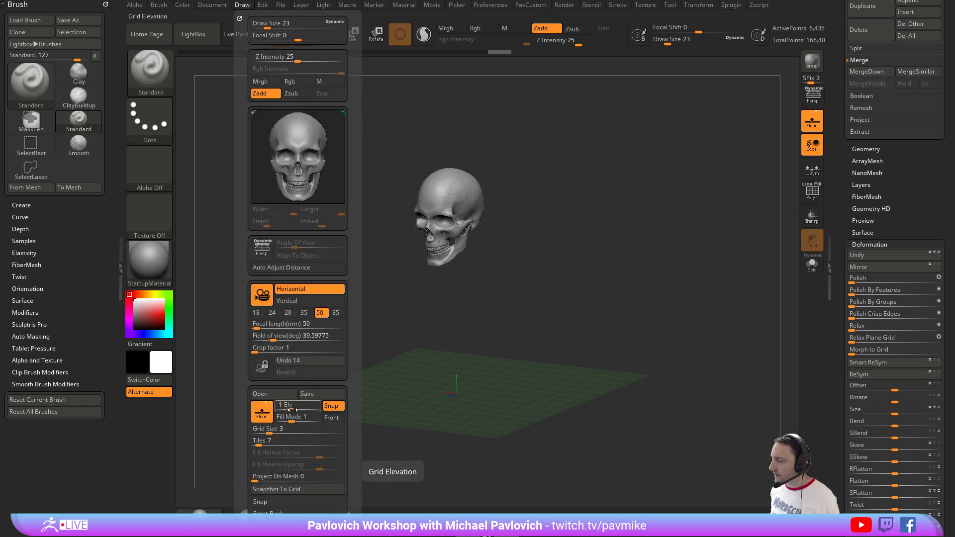
pyautogui.moveTo(614, 200); pyautogui.dragTo(610, 250)
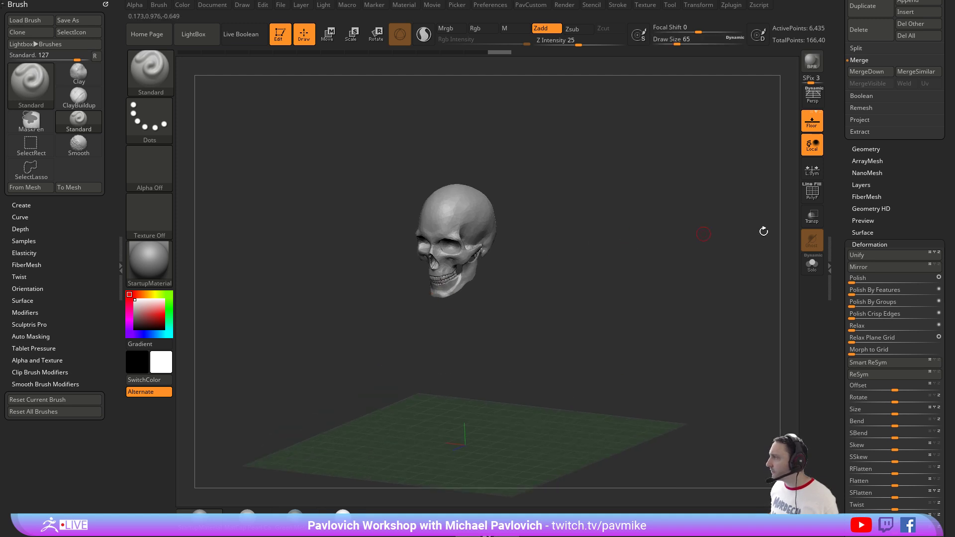
pyautogui.moveTo(833, 210); pyautogui.dragTo(829, 338)
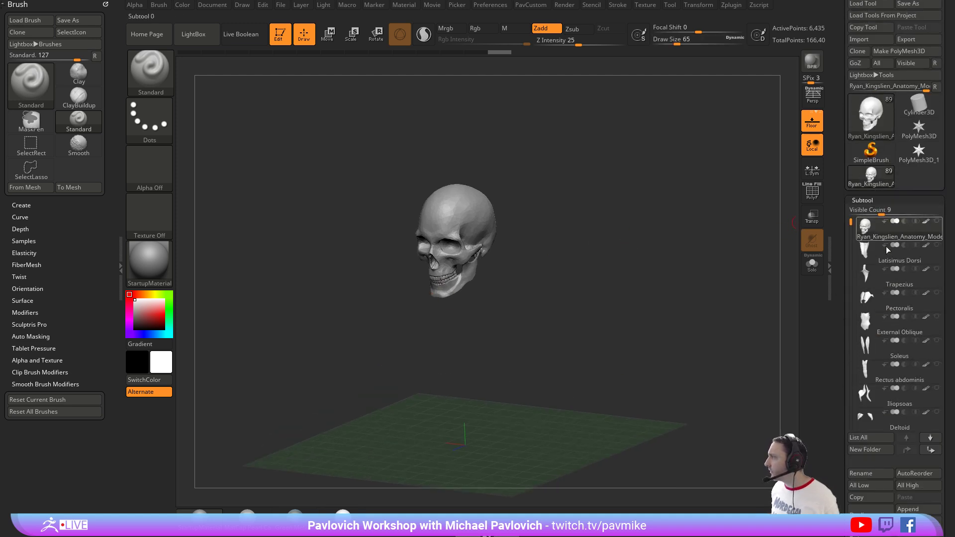
pyautogui.moveTo(839, 286); pyautogui.dragTo(836, 64)
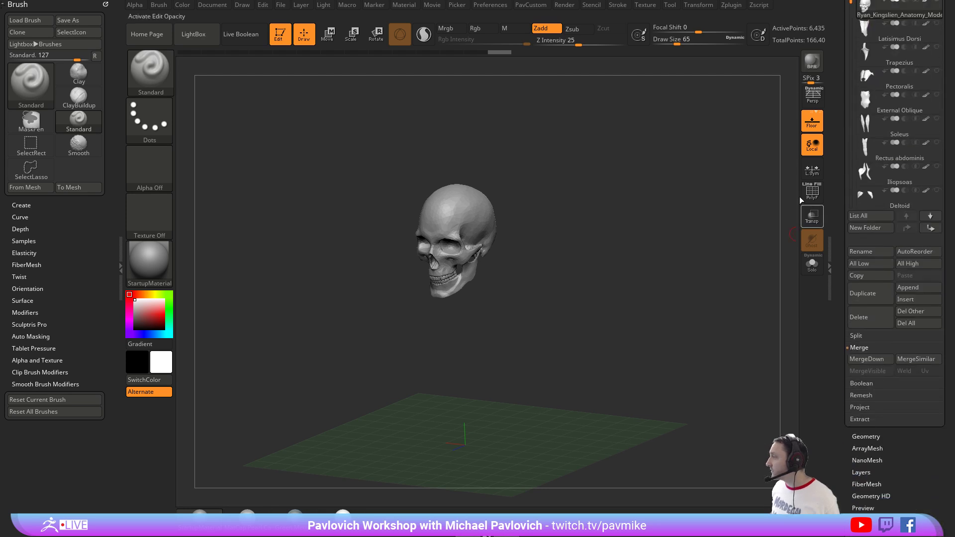
pyautogui.click(903, 324)
pyautogui.click(815, 337)
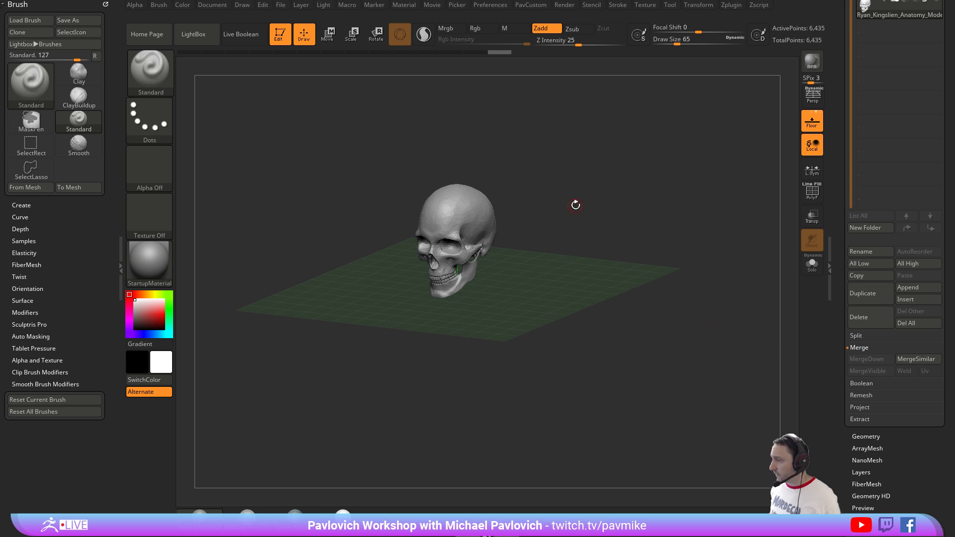
# Append a Cube3D subtool and turn on polyframe and transparency to compare the skull's size with the cube.
pyautogui.keyDown('alt'); pyautogui.moveTo(575, 205); pyautogui.dragTo(607, 252); pyautogui.keyUp('alt')
pyautogui.press('s')
pyautogui.keyDown('alt'); pyautogui.moveTo(735, 240); pyautogui.dragTo(712, 247); pyautogui.keyUp('alt')
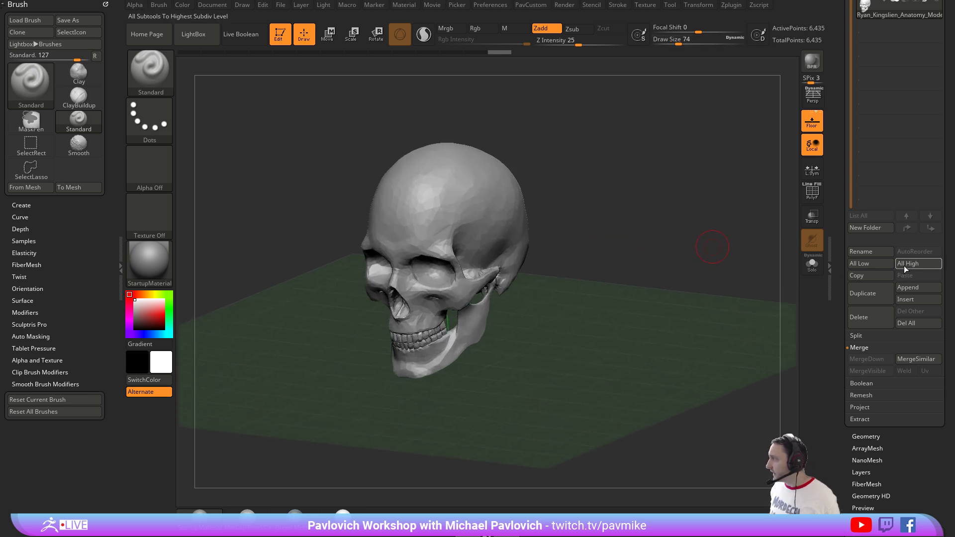
pyautogui.click(908, 287)
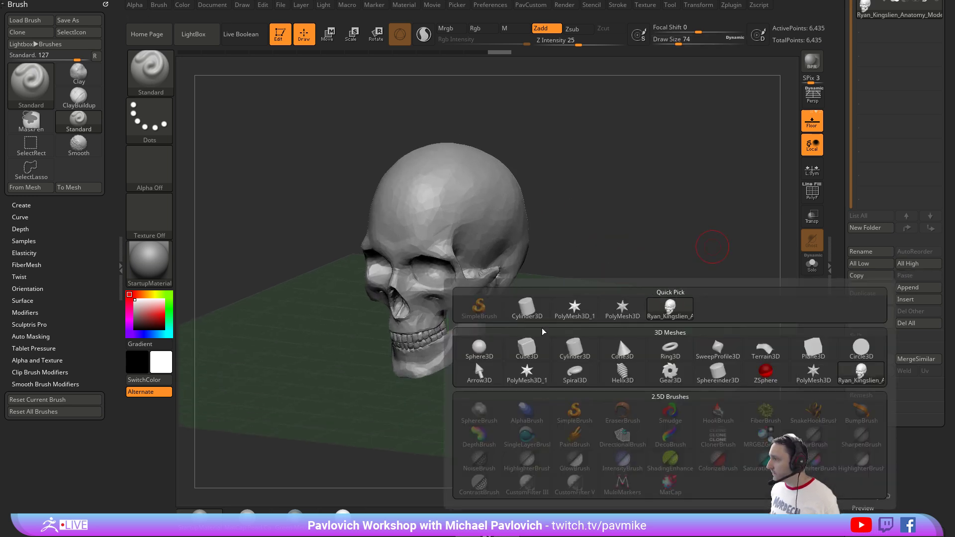
pyautogui.click(531, 347)
pyautogui.click(809, 193)
pyautogui.click(810, 218)
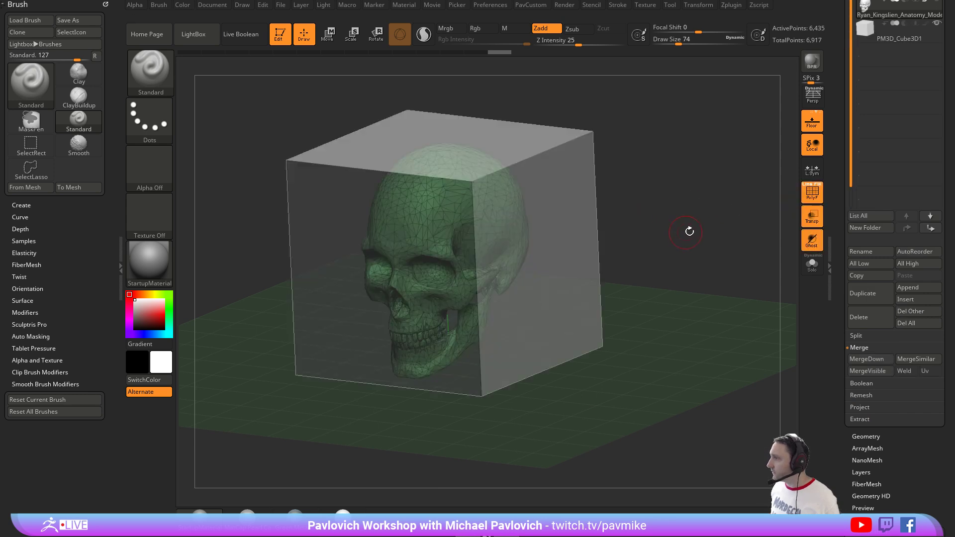
pyautogui.moveTo(689, 231)
pyautogui.mouseDown()
pyautogui.moveTo(686, 249)
pyautogui.moveTo(656, 219)
pyautogui.moveTo(682, 220)
pyautogui.mouseUp()
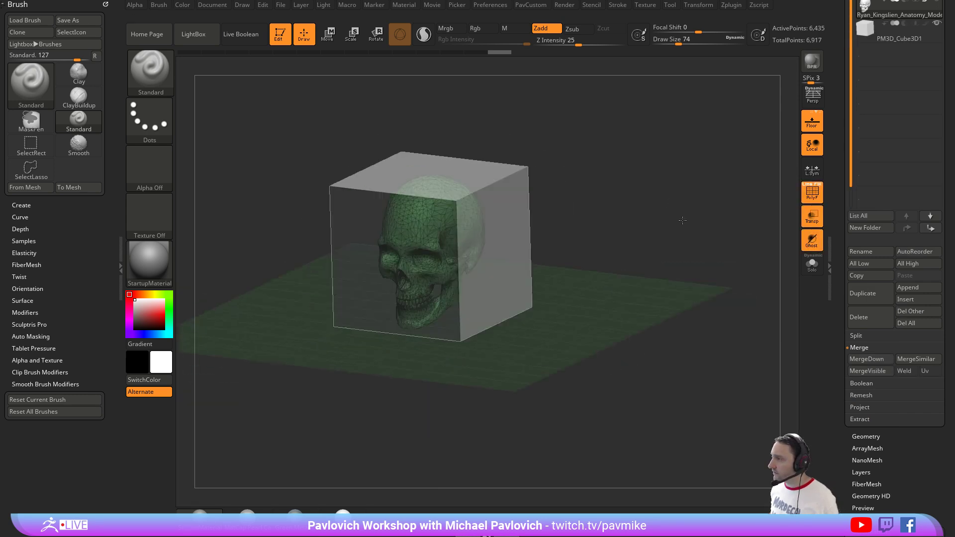
pyautogui.keyDown('alt'); pyautogui.moveTo(600, 173); pyautogui.dragTo(596, 200); pyautogui.keyUp('alt')
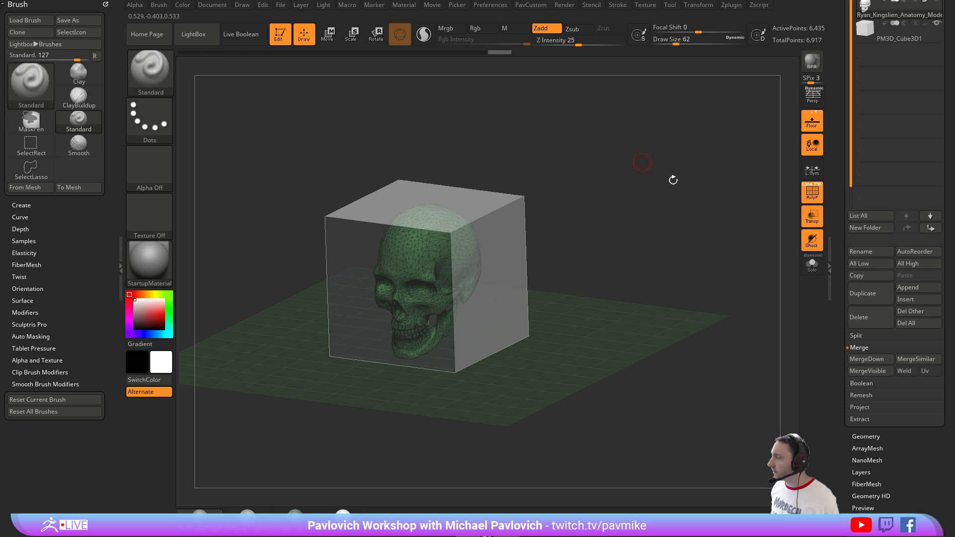
# Select the PM3D_Cube3D1 subtool and delete it, keeping only the skull.
pyautogui.moveTo(890, 117); pyautogui.dragTo(890, 184)
pyautogui.click(890, 107)
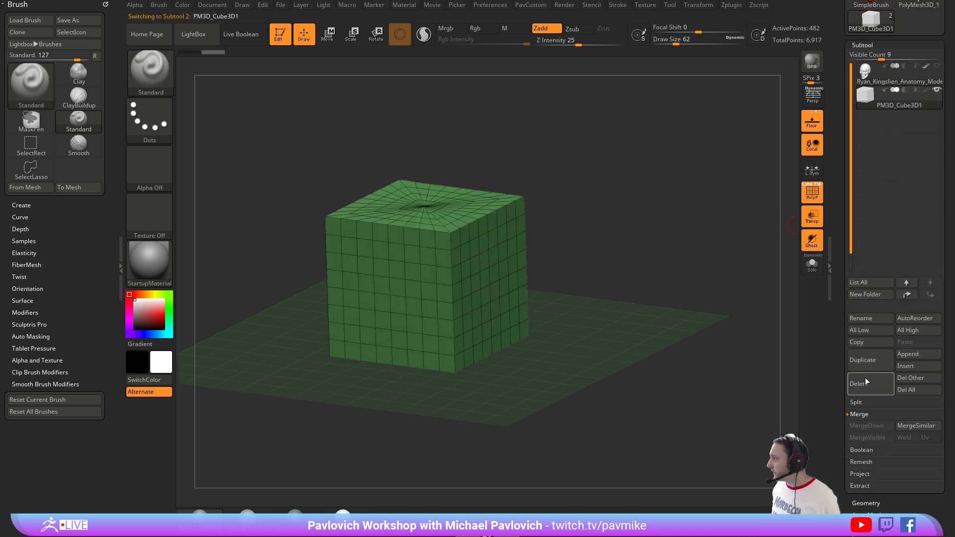
pyautogui.click(866, 382)
pyautogui.click(846, 402)
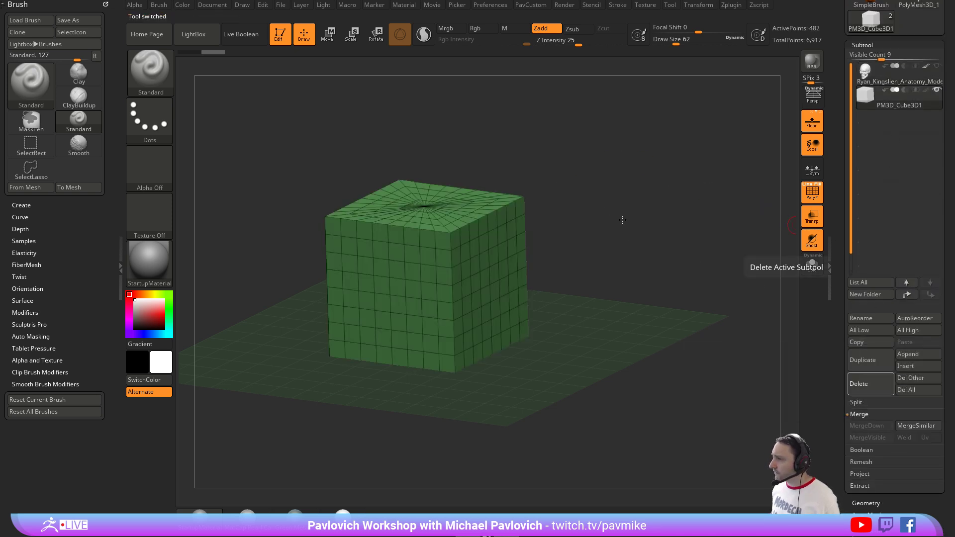
# Isolate the cranium by lassoing a small patch and growing the visibility to all connected geometry, and show the full skull again.
pyautogui.moveTo(630, 234)
pyautogui.keyDown('shift'); pyautogui.mouseDown(button='right')
pyautogui.moveTo(627, 210)
pyautogui.moveTo(629, 226)
pyautogui.moveTo(588, 261)
pyautogui.mouseUp(button='right'); pyautogui.keyUp('shift')
pyautogui.press('s')
pyautogui.moveTo(587, 263); pyautogui.dragTo(584, 265)
pyautogui.moveTo(598, 247)
pyautogui.keyDown('alt'); pyautogui.mouseDown(button='right')
pyautogui.moveTo(624, 222)
pyautogui.moveTo(639, 243)
pyautogui.moveTo(567, 229)
pyautogui.mouseUp(button='right'); pyautogui.keyUp('alt')
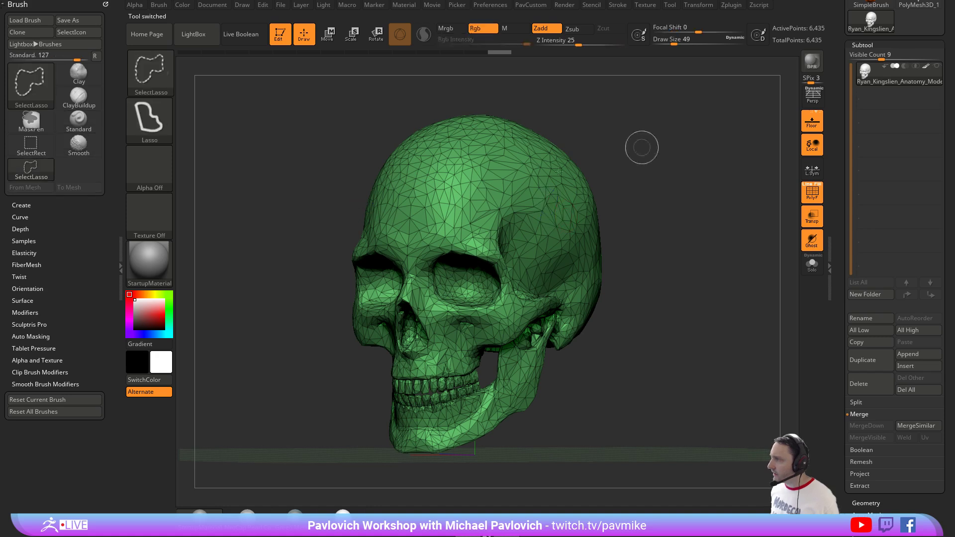
pyautogui.moveTo(640, 139)
pyautogui.keyDown('ctrl'); pyautogui.keyDown('shift'); pyautogui.mouseDown()
pyautogui.moveTo(630, 192)
pyautogui.moveTo(664, 201)
pyautogui.mouseUp(); pyautogui.keyUp('shift'); pyautogui.keyUp('ctrl')
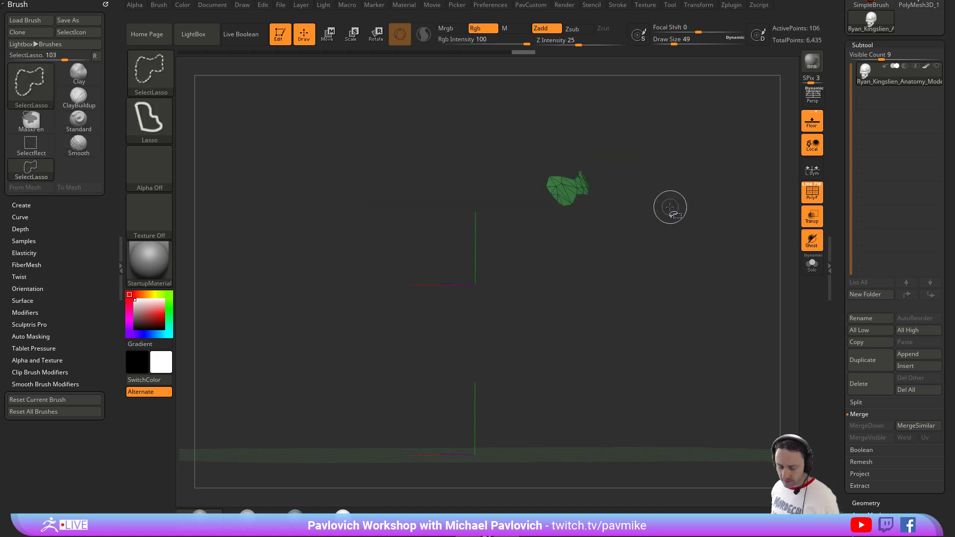
pyautogui.hotkey('ctrl', 'shift', 'a')
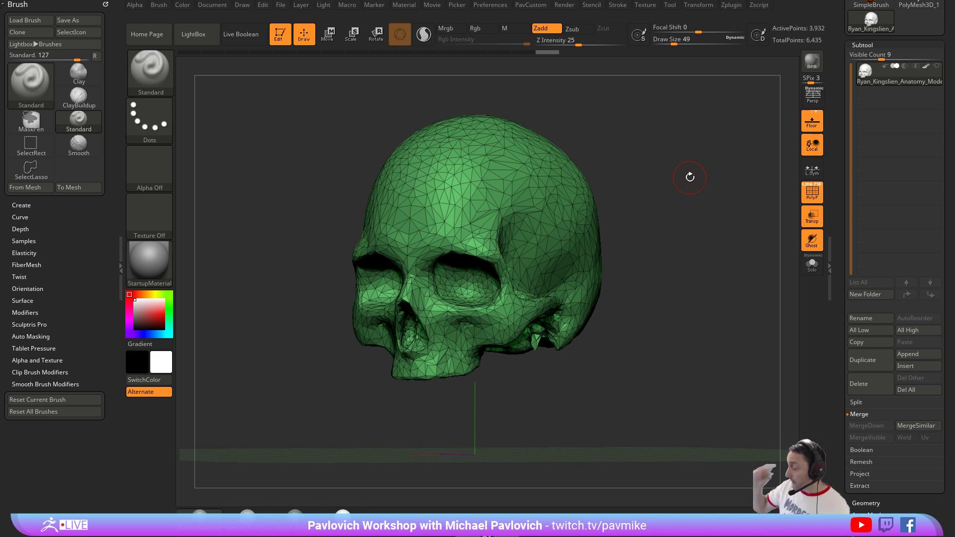
pyautogui.moveTo(682, 171)
pyautogui.keyDown('ctrl'); pyautogui.keyDown('shift'); pyautogui.mouseDown()
pyautogui.moveTo(684, 252)
pyautogui.moveTo(666, 241)
pyautogui.moveTo(689, 199)
pyautogui.moveTo(622, 251)
pyautogui.moveTo(648, 255)
pyautogui.moveTo(523, 311)
pyautogui.mouseUp(); pyautogui.keyUp('shift'); pyautogui.keyUp('ctrl')
pyautogui.keyDown('ctrl'); pyautogui.keyDown('shift'); pyautogui.click(627, 310); pyautogui.keyUp('shift'); pyautogui.keyUp('ctrl')
# Lasso a patch of the cranium, grow it to the whole piece, assign it its own polygroup and unhide the rest.
pyautogui.keyDown('alt'); pyautogui.moveTo(637, 322); pyautogui.dragTo(623, 254); pyautogui.keyUp('alt')
pyautogui.moveTo(632, 160)
pyautogui.keyDown('ctrl'); pyautogui.keyDown('shift'); pyautogui.mouseDown()
pyautogui.moveTo(503, 169)
pyautogui.moveTo(572, 197)
pyautogui.mouseUp(); pyautogui.keyUp('shift'); pyautogui.keyUp('ctrl')
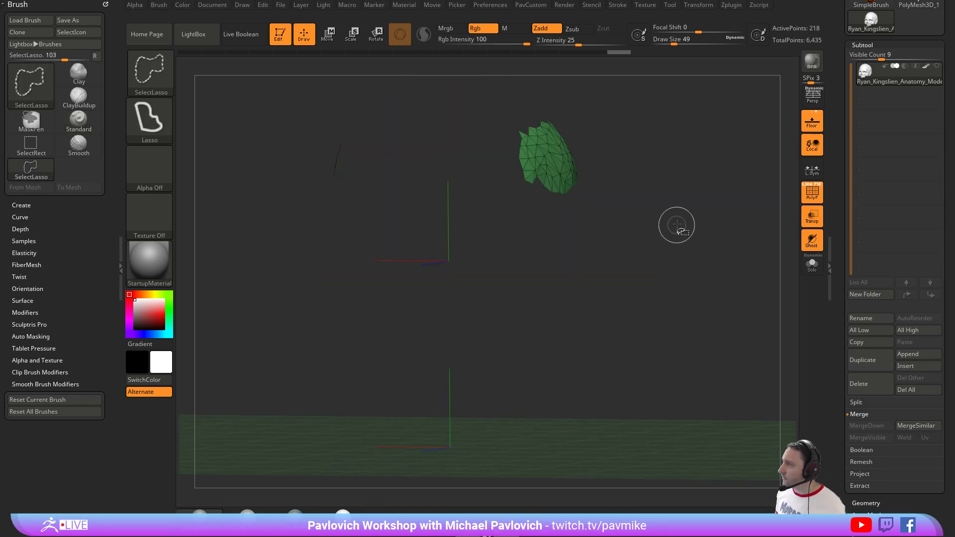
pyautogui.hotkey('ctrl', 'shift', 'a')
pyautogui.press('space')
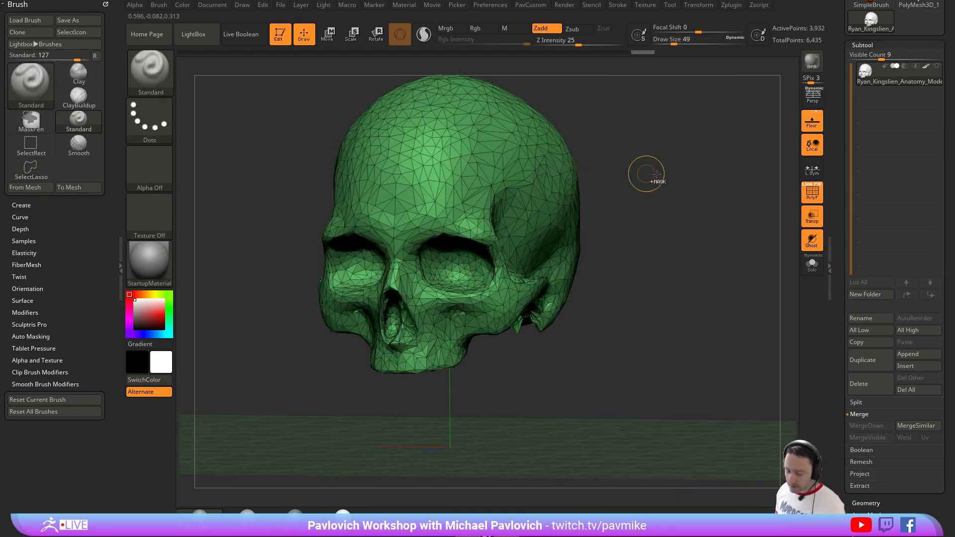
pyautogui.hotkey('ctrl', 'w')
pyautogui.keyDown('ctrl'); pyautogui.keyDown('shift'); pyautogui.click(691, 226); pyautogui.keyUp('shift'); pyautogui.keyUp('ctrl')
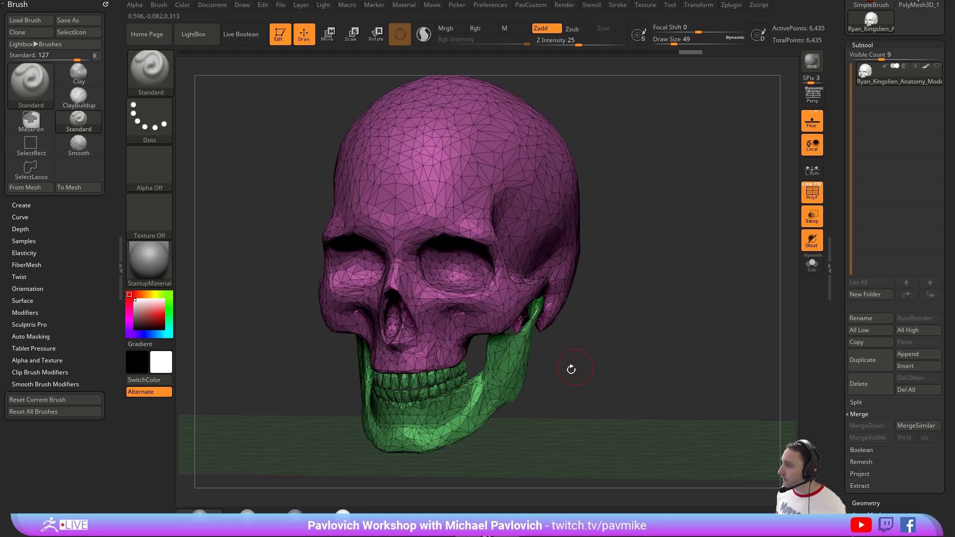
pyautogui.moveTo(566, 376)
pyautogui.keyDown('ctrl'); pyautogui.keyDown('shift'); pyautogui.mouseDown()
pyautogui.moveTo(497, 369)
pyautogui.moveTo(558, 381)
pyautogui.mouseUp(); pyautogui.keyUp('shift'); pyautogui.keyUp('ctrl')
pyautogui.hotkey('ctrl', 'shift', 'a')
pyautogui.keyDown('ctrl'); pyautogui.keyDown('shift'); pyautogui.click(642, 328); pyautogui.keyUp('shift'); pyautogui.keyUp('ctrl')
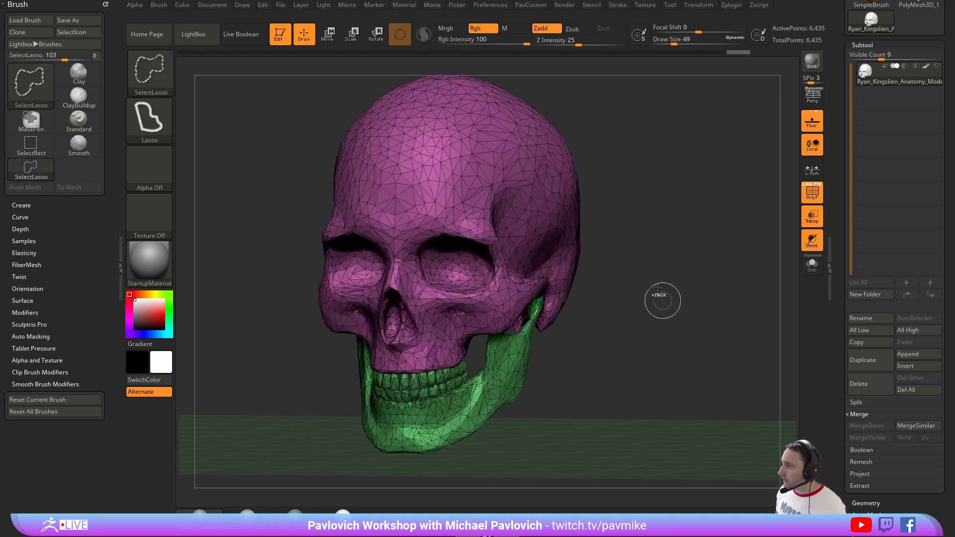
# Apply Auto Groups to give each separate piece of the skull its own polygroup.
pyautogui.press('space')
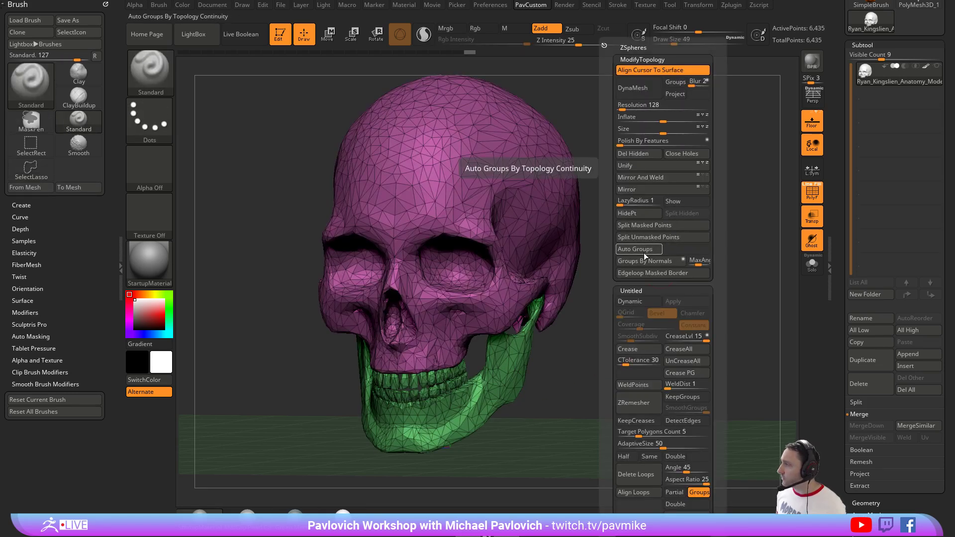
pyautogui.click(644, 250)
pyautogui.moveTo(647, 266); pyautogui.dragTo(450, 353)
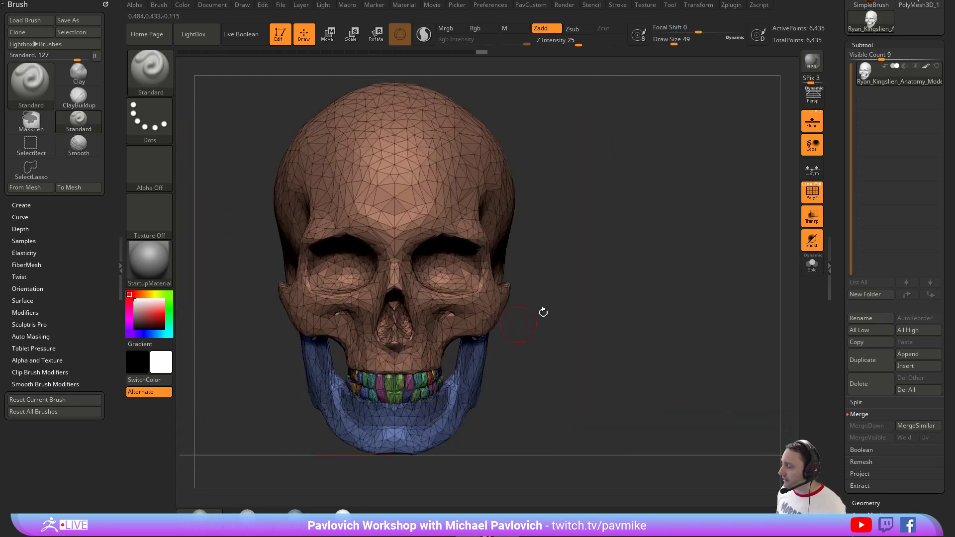
pyautogui.moveTo(543, 312)
pyautogui.mouseDown()
pyautogui.moveTo(587, 301)
pyautogui.moveTo(560, 256)
pyautogui.mouseUp()
# Switch the visibility brush to SelectRect and hide the cranium and jaw polygroups so only the teeth remain.
pyautogui.hotkey('ctrl', 'shift')
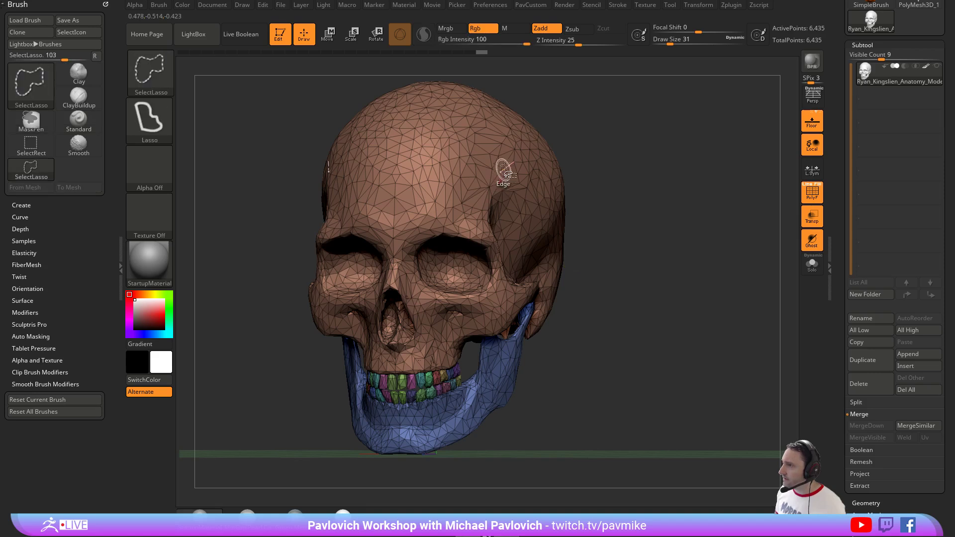
pyautogui.keyDown('ctrl'); pyautogui.keyDown('shift'); pyautogui.click(154, 75); pyautogui.keyUp('shift'); pyautogui.keyUp('ctrl')
pyautogui.keyDown('ctrl'); pyautogui.keyDown('shift'); pyautogui.click(256, 80); pyautogui.keyUp('shift'); pyautogui.keyUp('ctrl')
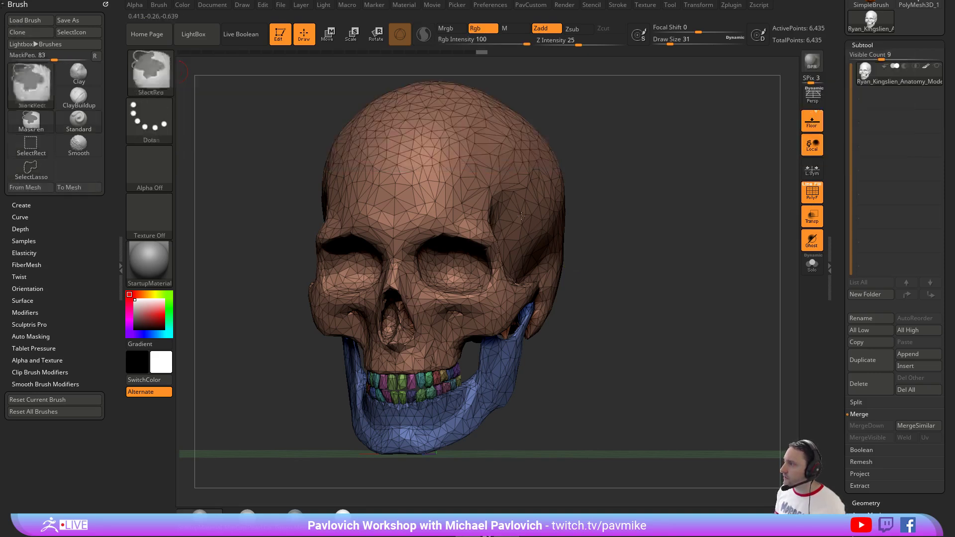
pyautogui.keyDown('ctrl'); pyautogui.keyDown('shift'); pyautogui.click(517, 205); pyautogui.keyUp('shift'); pyautogui.keyUp('ctrl')
pyautogui.moveTo(690, 199)
pyautogui.keyDown('ctrl'); pyautogui.keyDown('shift'); pyautogui.mouseDown()
pyautogui.moveTo(726, 277)
pyautogui.moveTo(682, 261)
pyautogui.moveTo(680, 268)
pyautogui.mouseUp(); pyautogui.keyUp('shift'); pyautogui.keyUp('ctrl')
pyautogui.keyDown('ctrl'); pyautogui.keyDown('shift'); pyautogui.click(504, 363); pyautogui.keyUp('shift'); pyautogui.keyUp('ctrl')
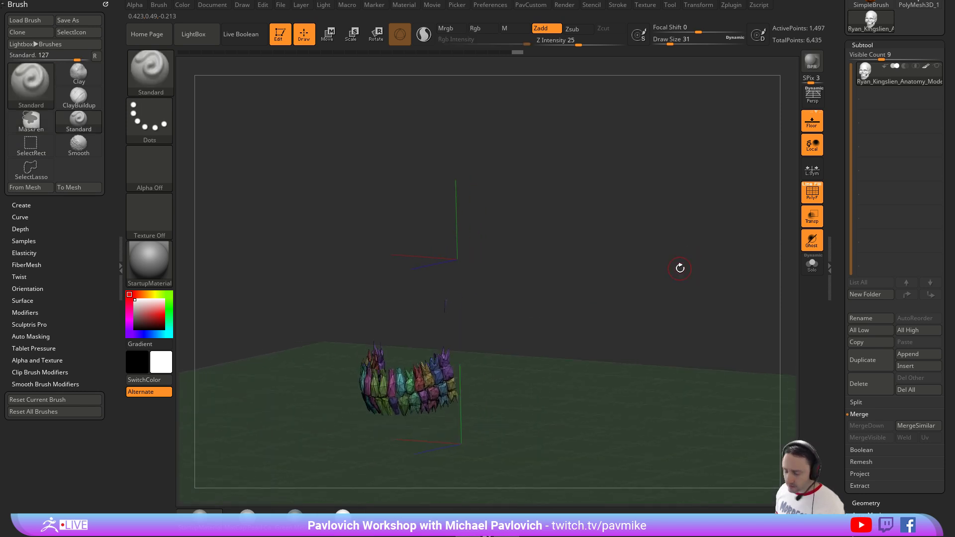
# Combine all visible teeth into a single polygroup and show the whole skull again.
pyautogui.hotkey('shift', 'f')
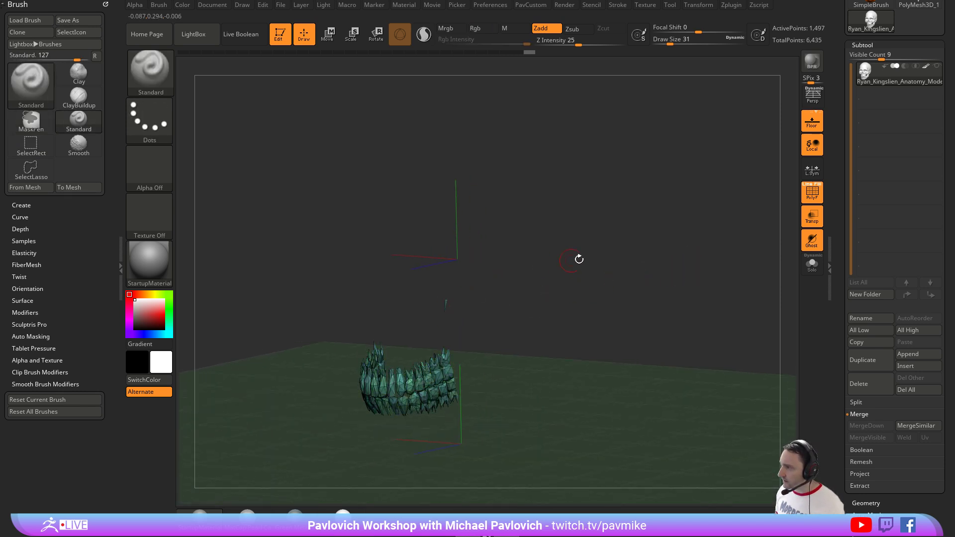
pyautogui.moveTo(579, 259); pyautogui.dragTo(605, 257)
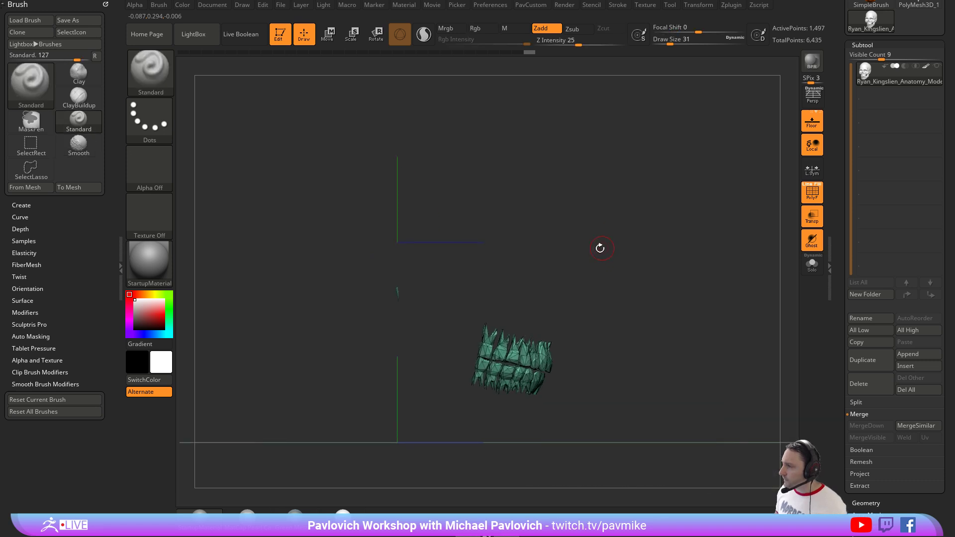
pyautogui.keyDown('ctrl'); pyautogui.keyDown('shift'); pyautogui.click(640, 283); pyautogui.keyUp('shift'); pyautogui.keyUp('ctrl')
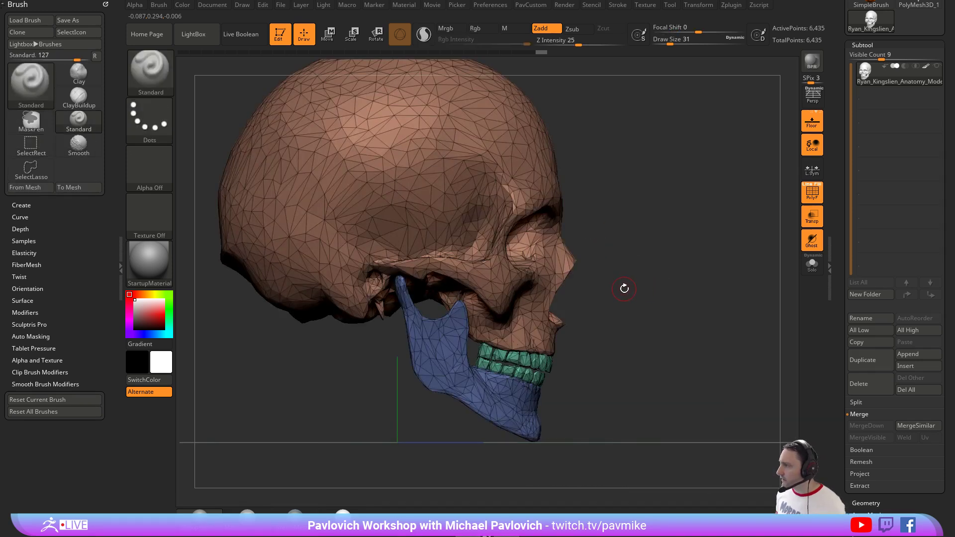
pyautogui.keyDown('alt'); pyautogui.moveTo(707, 236); pyautogui.dragTo(695, 239); pyautogui.keyUp('alt')
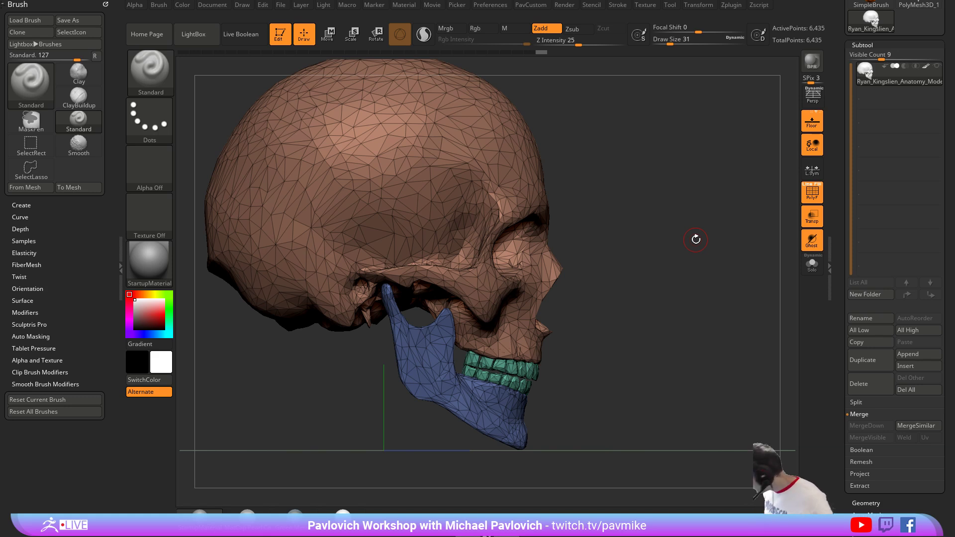
pyautogui.moveTo(664, 240)
pyautogui.mouseDown()
pyautogui.moveTo(656, 234)
pyautogui.moveTo(647, 257)
pyautogui.moveTo(639, 239)
pyautogui.moveTo(651, 230)
pyautogui.mouseUp()
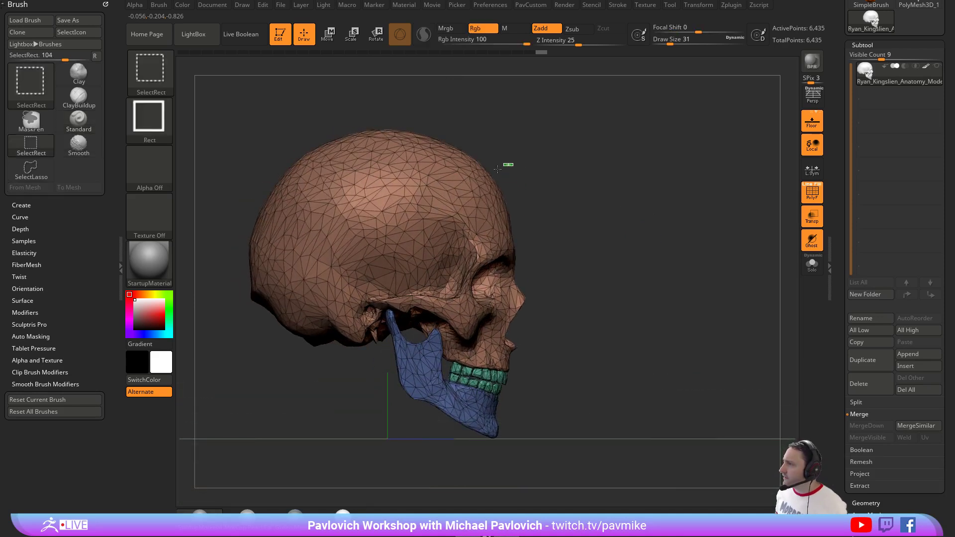
# Hide the cranium, jaw and teeth to isolate the small stray triangle inside the skull.
pyautogui.keyDown('ctrl'); pyautogui.keyDown('shift'); pyautogui.click(489, 175); pyautogui.keyUp('shift'); pyautogui.keyUp('ctrl')
pyautogui.keyDown('ctrl'); pyautogui.keyDown('shift'); pyautogui.click(621, 194); pyautogui.keyUp('shift'); pyautogui.keyUp('ctrl')
pyautogui.keyDown('ctrl'); pyautogui.keyDown('shift'); pyautogui.click(635, 256); pyautogui.keyUp('shift'); pyautogui.keyUp('ctrl')
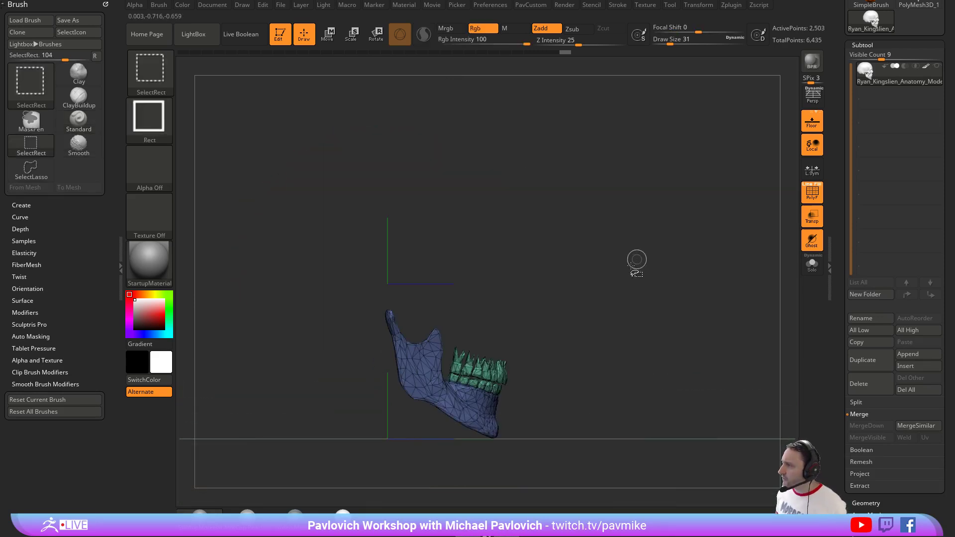
pyautogui.keyDown('ctrl'); pyautogui.keyDown('alt'); pyautogui.keyDown('shift'); pyautogui.click(494, 430); pyautogui.keyUp('shift'); pyautogui.keyUp('alt'); pyautogui.keyUp('ctrl')
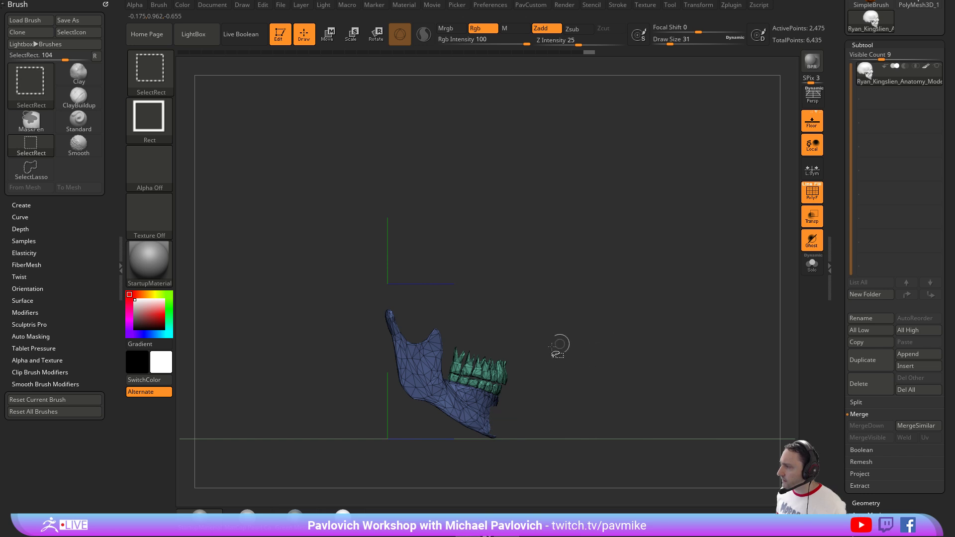
pyautogui.keyDown('ctrl'); pyautogui.keyDown('alt'); pyautogui.keyDown('shift'); pyautogui.moveTo(545, 340); pyautogui.dragTo(449, 392); pyautogui.keyUp('shift'); pyautogui.keyUp('alt'); pyautogui.keyUp('ctrl')
pyautogui.keyDown('ctrl'); pyautogui.keyDown('shift'); pyautogui.moveTo(627, 245); pyautogui.dragTo(659, 322); pyautogui.keyUp('shift'); pyautogui.keyUp('ctrl')
pyautogui.keyDown('ctrl'); pyautogui.keyDown('shift'); pyautogui.moveTo(649, 228); pyautogui.dragTo(667, 327); pyautogui.keyUp('shift'); pyautogui.keyUp('ctrl')
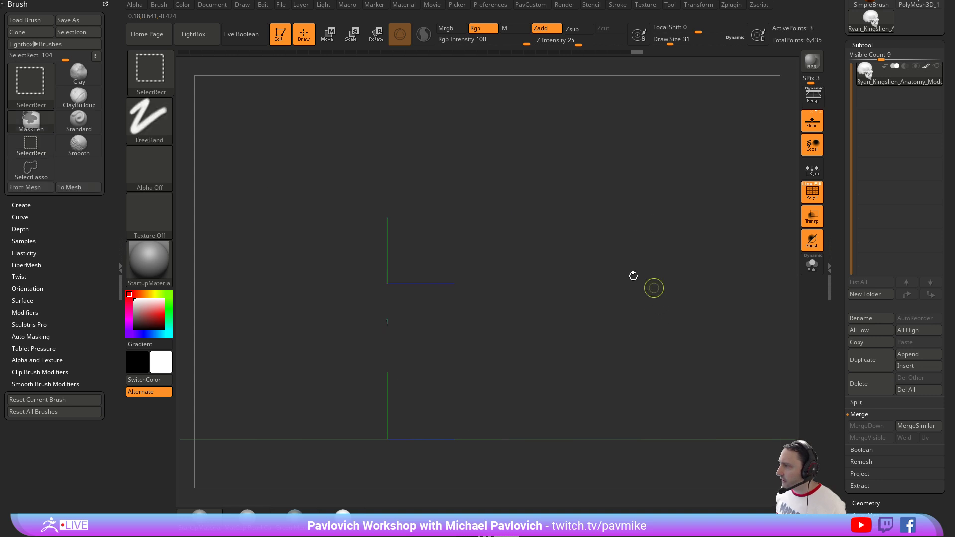
pyautogui.moveTo(632, 276)
pyautogui.mouseDown()
pyautogui.moveTo(570, 284)
pyautogui.moveTo(626, 283)
pyautogui.moveTo(632, 260)
pyautogui.mouseUp()
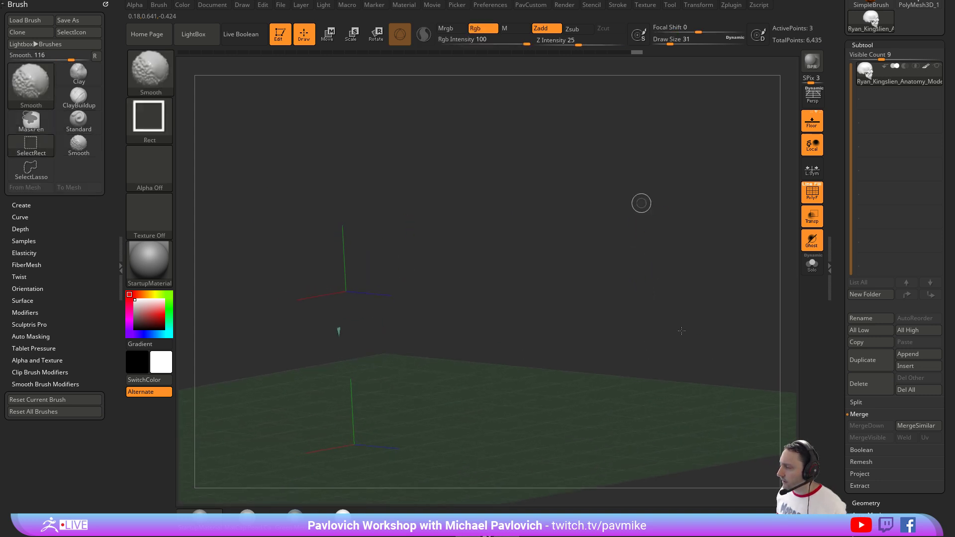
# Invert the visibility and remove the hidden stray triangle from the skull with Del Hidden.
pyautogui.keyDown('ctrl'); pyautogui.keyDown('shift'); pyautogui.moveTo(642, 204); pyautogui.dragTo(651, 287); pyautogui.keyUp('shift'); pyautogui.keyUp('ctrl')
pyautogui.press('2')
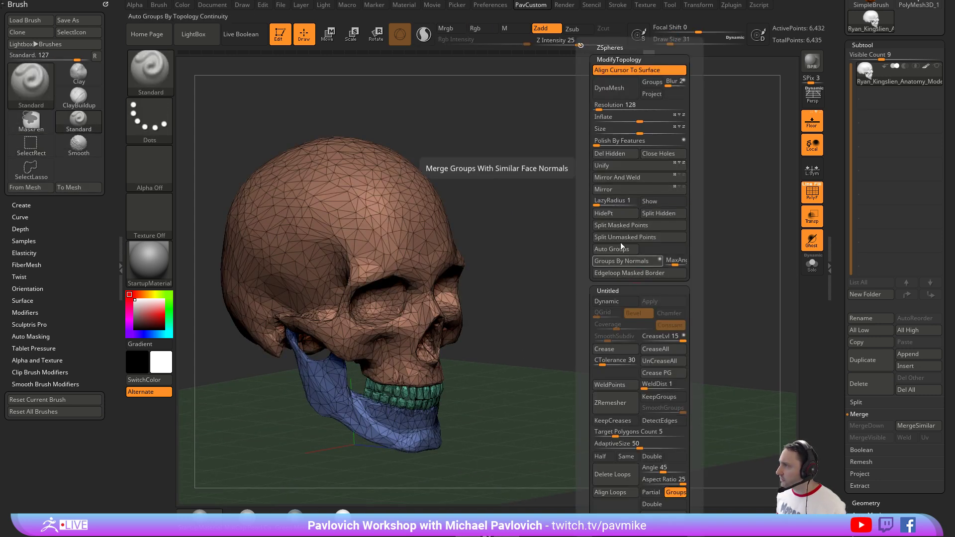
pyautogui.click(614, 153)
pyautogui.moveTo(572, 240)
pyautogui.mouseDown()
pyautogui.moveTo(550, 247)
pyautogui.moveTo(622, 251)
pyautogui.moveTo(632, 264)
pyautogui.moveTo(605, 257)
pyautogui.moveTo(617, 240)
pyautogui.mouseUp()
pyautogui.press('s')
pyautogui.click(605, 265)
pyautogui.press('s')
pyautogui.click(617, 242)
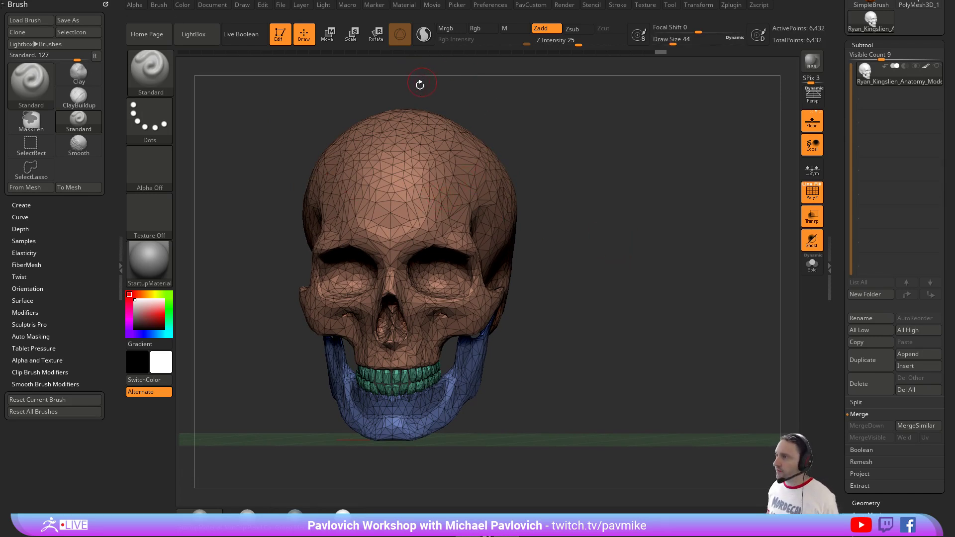
# Switch to the Clay brush, enable Sculptris Pro and hide the skull's polyframe.
pyautogui.press('b')
pyautogui.press('c')
pyautogui.press('l')
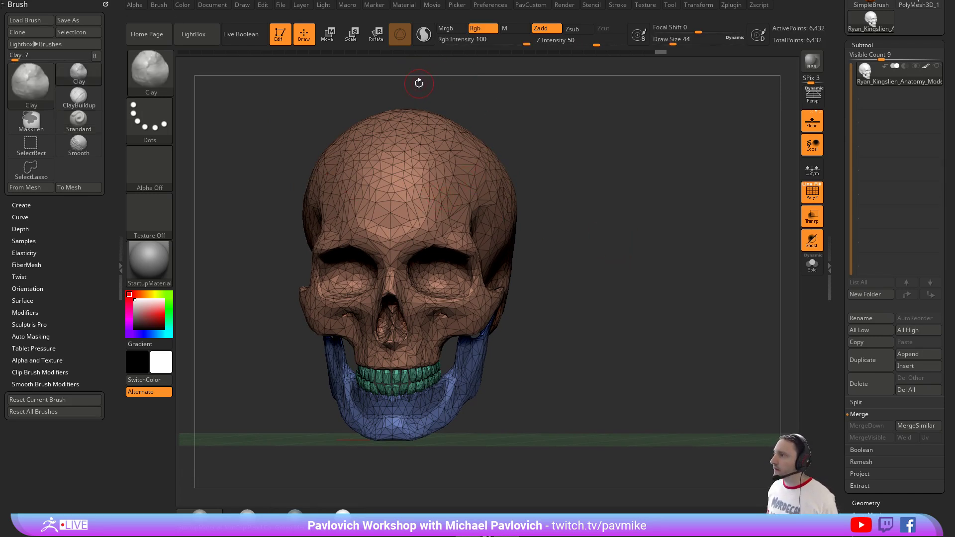
pyautogui.click(422, 35)
pyautogui.click(811, 192)
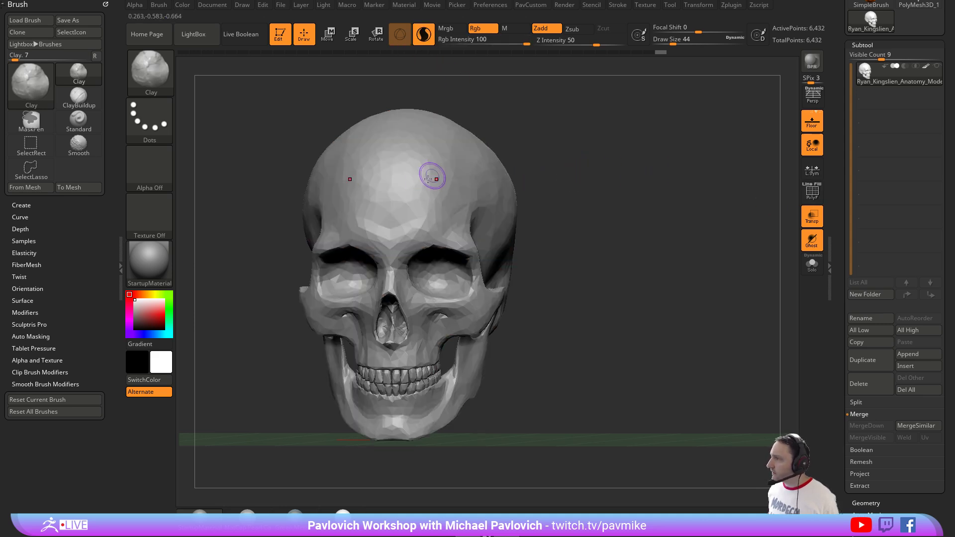
# Show the polyframe and smooth both sides of the forehead, the brow and the nasal bridge with Sculptris Pro tessellation.
pyautogui.click(810, 193)
pyautogui.moveTo(428, 204)
pyautogui.keyDown('shift'); pyautogui.mouseDown()
pyautogui.moveTo(418, 226)
pyautogui.moveTo(464, 240)
pyautogui.moveTo(441, 192)
pyautogui.mouseUp(); pyautogui.keyUp('shift')
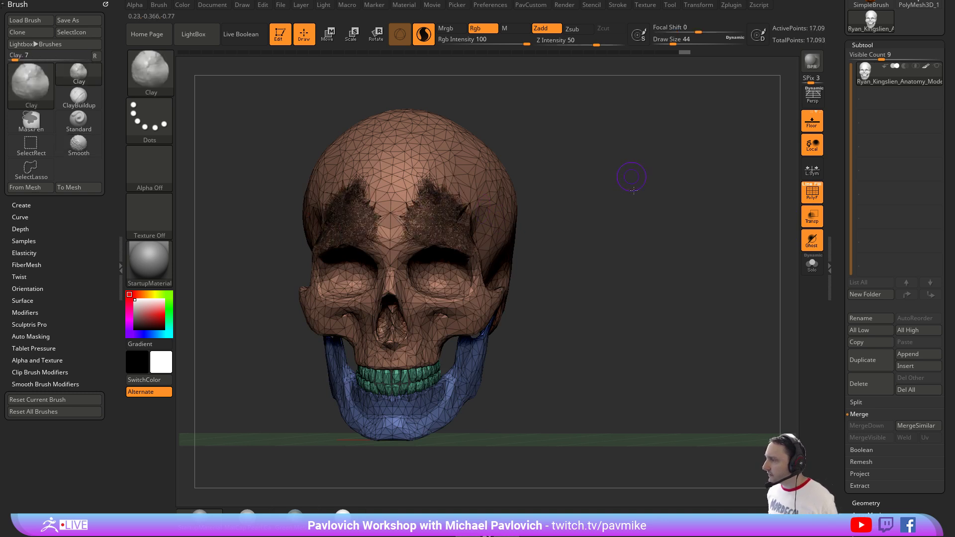
pyautogui.keyDown('alt'); pyautogui.moveTo(632, 184); pyautogui.dragTo(650, 268); pyautogui.keyUp('alt')
pyautogui.moveTo(421, 254)
pyautogui.keyDown('shift'); pyautogui.mouseDown()
pyautogui.moveTo(380, 293)
pyautogui.moveTo(410, 298)
pyautogui.moveTo(384, 281)
pyautogui.mouseUp(); pyautogui.keyUp('shift')
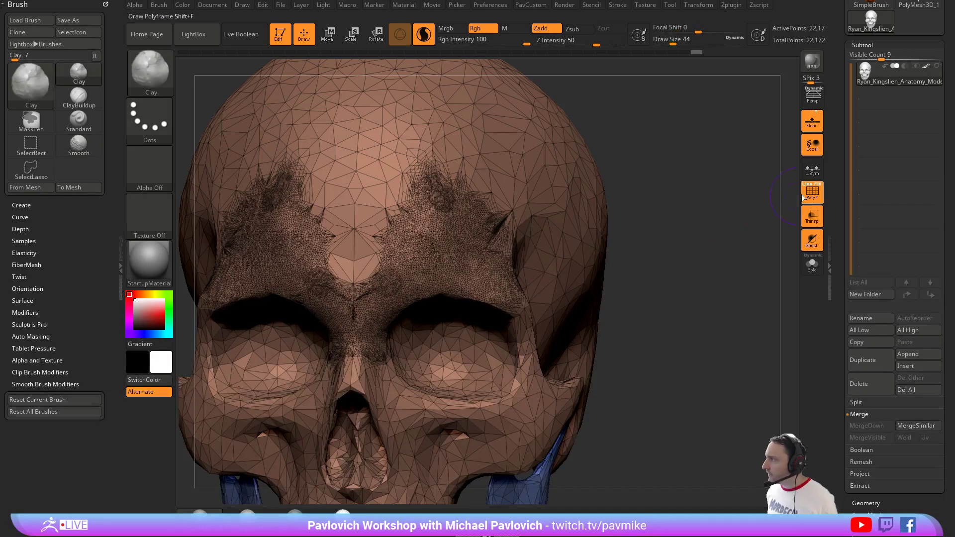
# Hide the polyframe, frame the whole skull and reduce the draw size to 35.
pyautogui.click(810, 192)
pyautogui.moveTo(706, 206)
pyautogui.keyDown('alt'); pyautogui.mouseDown()
pyautogui.moveTo(649, 204)
pyautogui.moveTo(665, 177)
pyautogui.moveTo(666, 206)
pyautogui.mouseUp(); pyautogui.keyUp('alt')
pyautogui.press('[')
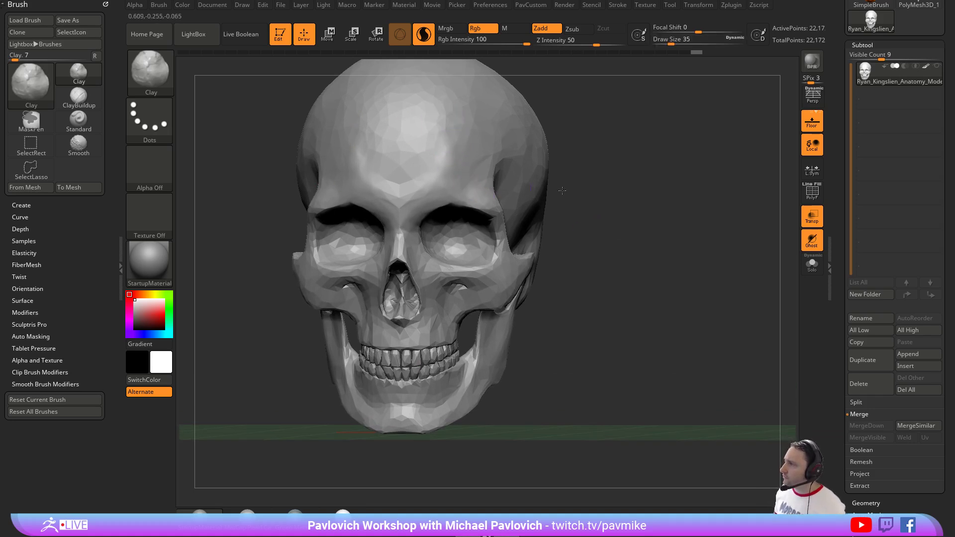
# Remesh the whole skull with DynaMesh at resolution 128.
pyautogui.press('space')
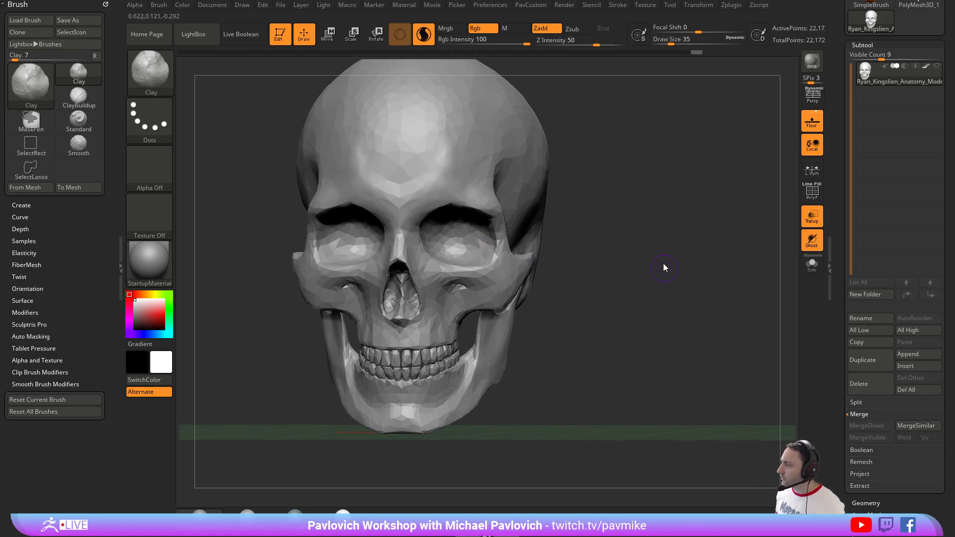
pyautogui.press('2')
pyautogui.click(696, 86)
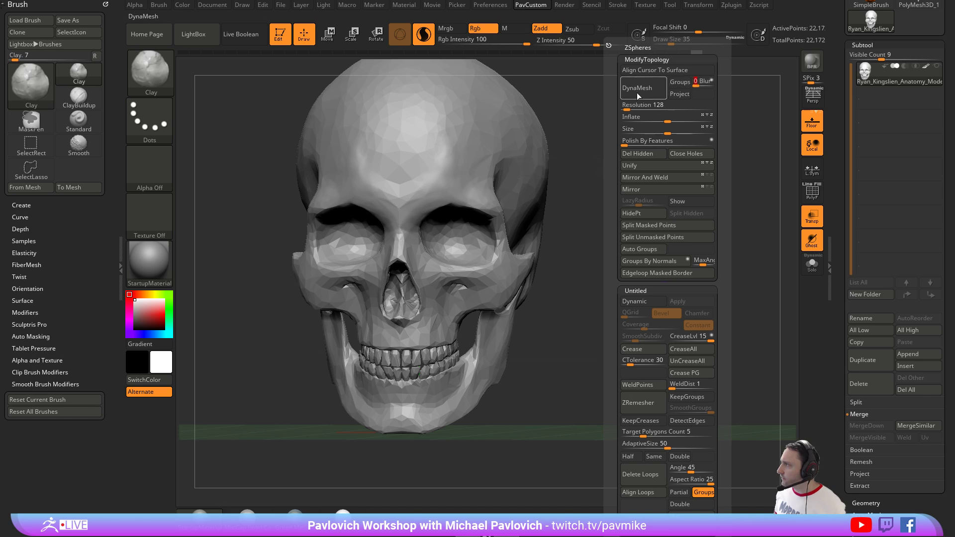
pyautogui.click(638, 89)
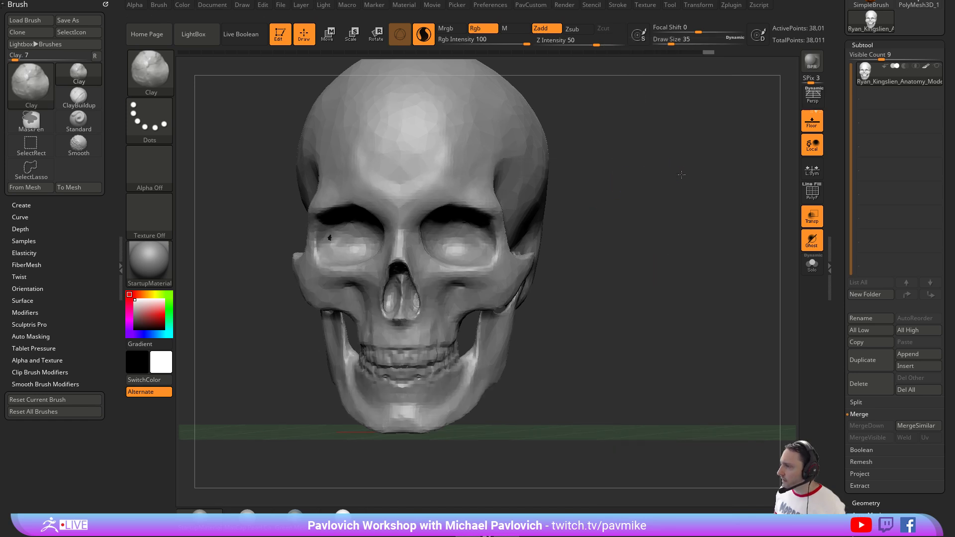
# Smooth the upper gum and front teeth of the remeshed skull with the Smooth brush.
pyautogui.moveTo(681, 175)
pyautogui.mouseDown()
pyautogui.moveTo(718, 173)
pyautogui.moveTo(676, 175)
pyautogui.mouseUp()
pyautogui.keyDown('shift'); pyautogui.moveTo(376, 337); pyautogui.dragTo(365, 338); pyautogui.keyUp('shift')
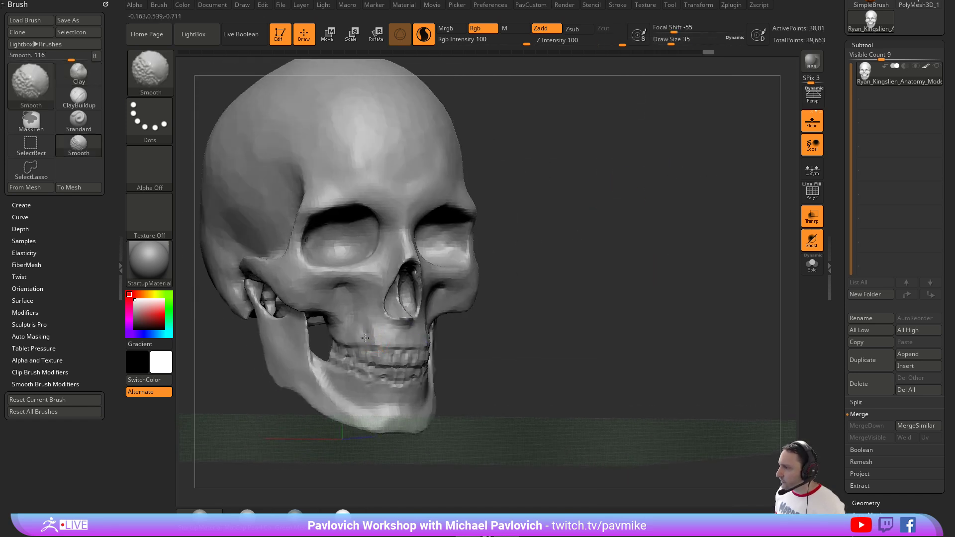
pyautogui.keyDown('shift'); pyautogui.moveTo(404, 364); pyautogui.dragTo(398, 365); pyautogui.keyUp('shift')
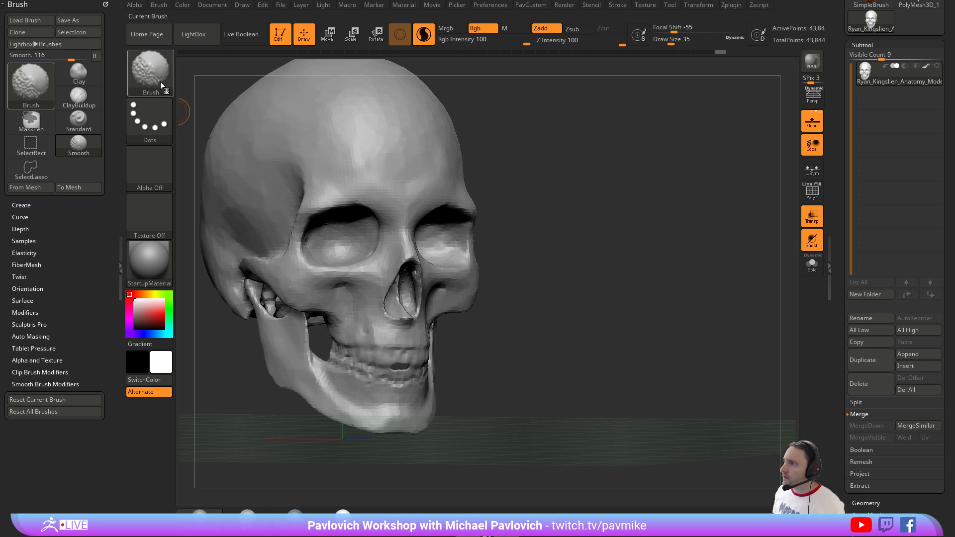
# Assign SmoothStronger as the active smoothing brush.
pyautogui.keyDown('shift'); pyautogui.click(172, 89); pyautogui.keyUp('shift')
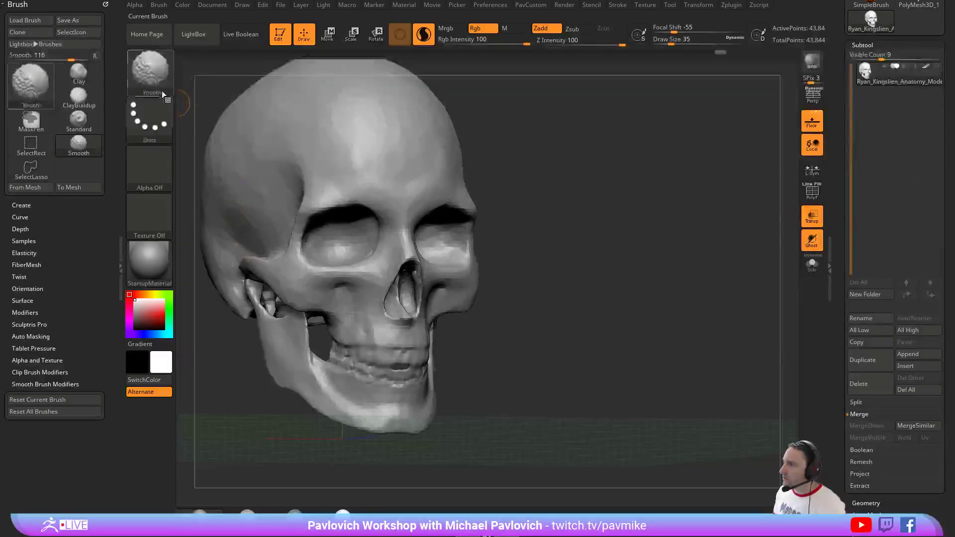
pyautogui.keyDown('shift'); pyautogui.click(167, 91); pyautogui.keyUp('shift')
pyautogui.keyDown('shift'); pyautogui.click(259, 342); pyautogui.keyUp('shift')
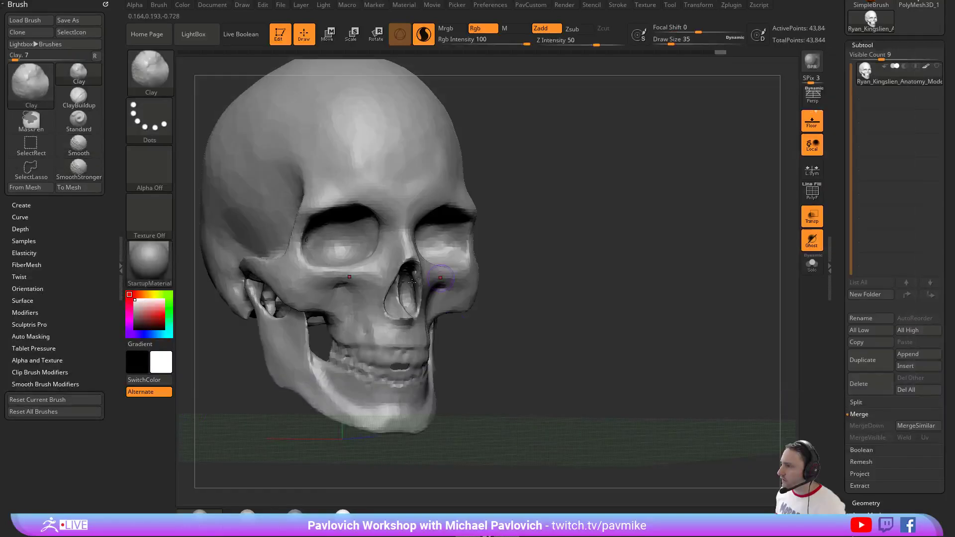
# Set the draw size to 39 and smooth the teeth and upper gum with SmoothStronger.
pyautogui.press('s')
pyautogui.moveTo(389, 302); pyautogui.dragTo(391, 301)
pyautogui.press('shift')
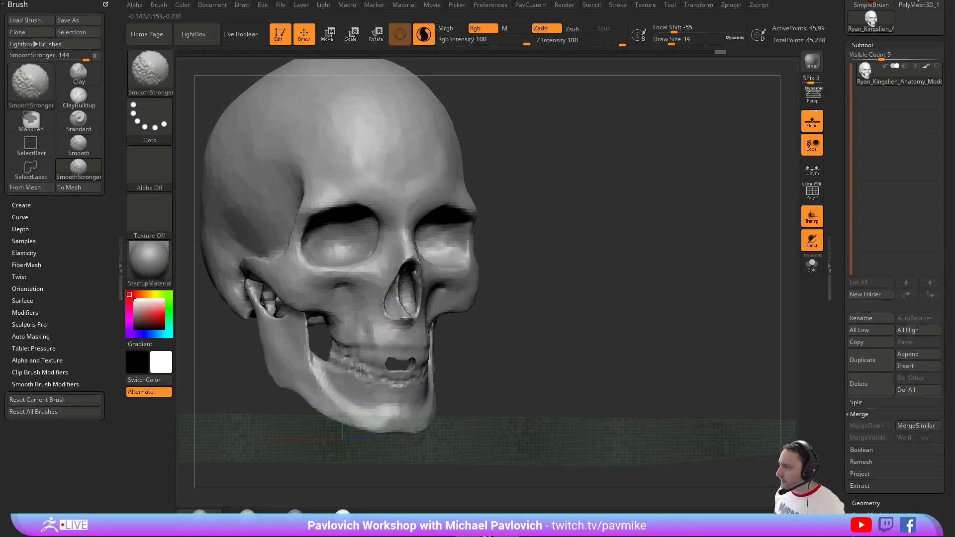
pyautogui.keyDown('shift'); pyautogui.moveTo(370, 339); pyautogui.dragTo(339, 351); pyautogui.keyUp('shift')
# Undo the teeth smoothing and the DynaMesh remesh of the skull.
pyautogui.moveTo(599, 284)
pyautogui.mouseDown()
pyautogui.moveTo(413, 279)
pyautogui.moveTo(490, 278)
pyautogui.mouseUp()
pyautogui.moveTo(640, 239); pyautogui.dragTo(635, 251)
pyautogui.press('ctrl')
pyautogui.hotkey('ctrl', 'z')
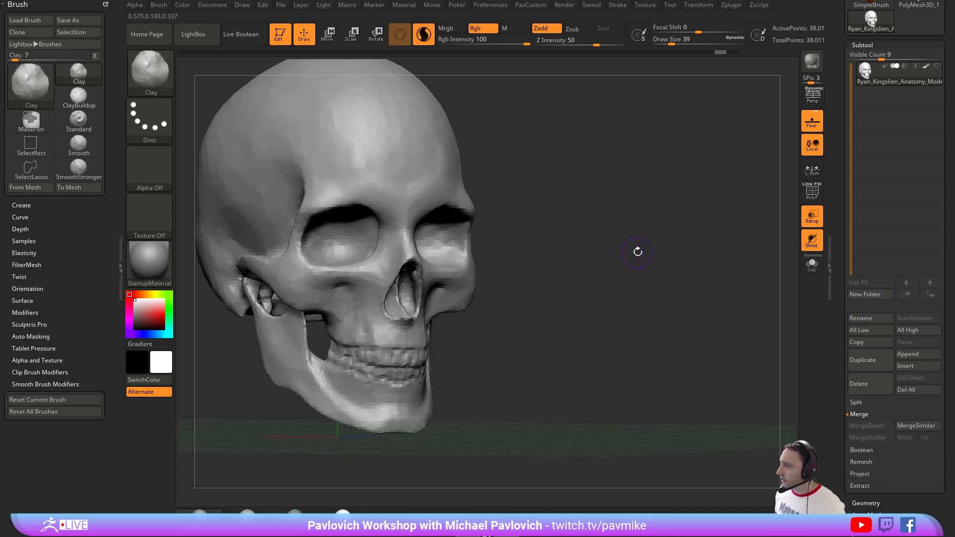
pyautogui.hotkey('ctrl', 'z')
# Turn the skull to the front and set the Clay brush's draw size to 29.
pyautogui.moveTo(646, 253); pyautogui.dragTo(625, 256)
pyautogui.press('s')
pyautogui.press('s')
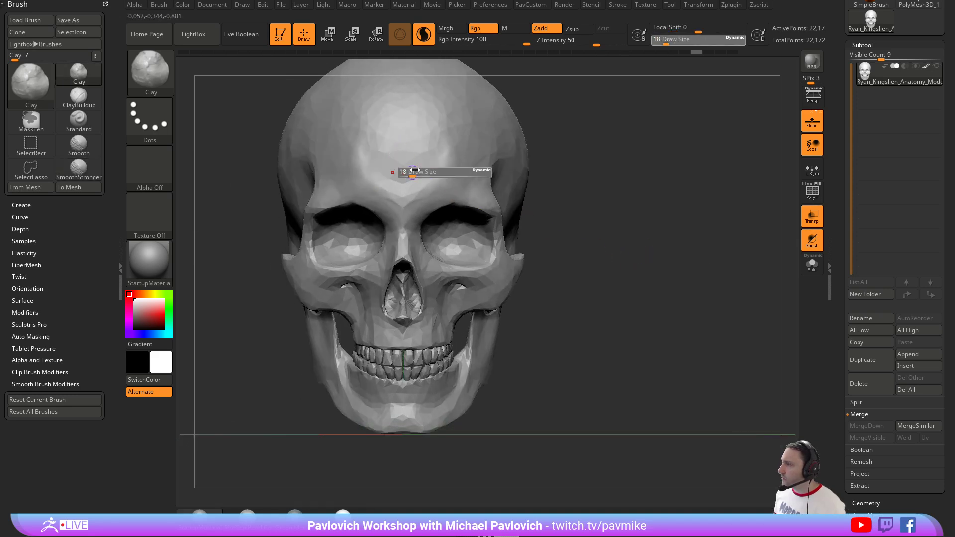
pyautogui.moveTo(405, 172); pyautogui.dragTo(419, 173)
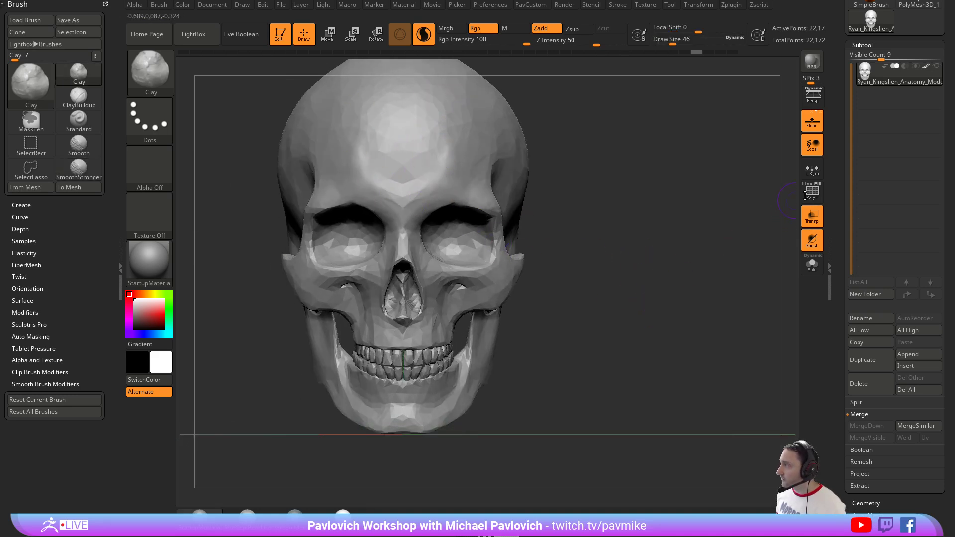
pyautogui.click(812, 192)
pyautogui.click(813, 193)
pyautogui.press('s')
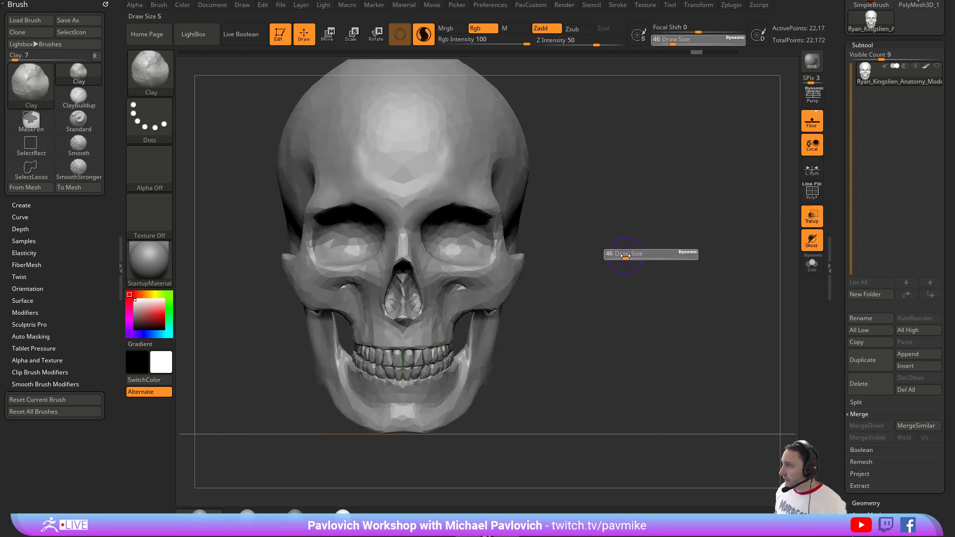
pyautogui.press('s')
pyautogui.moveTo(610, 248); pyautogui.dragTo(607, 248)
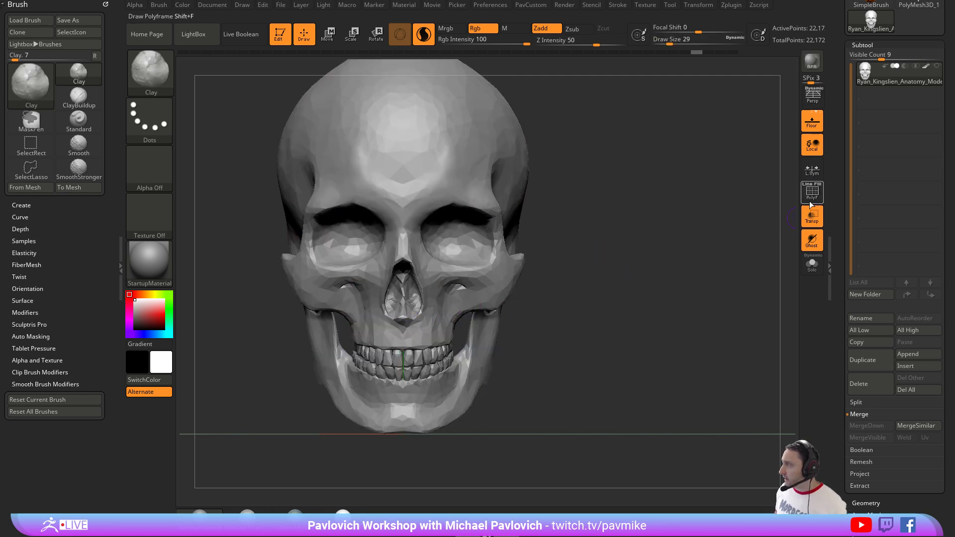
# Show the polyframe and configure ZRemesher with the Same polygon count option and an AdaptiveSize of 10.
pyautogui.click(811, 199)
pyautogui.press('3')
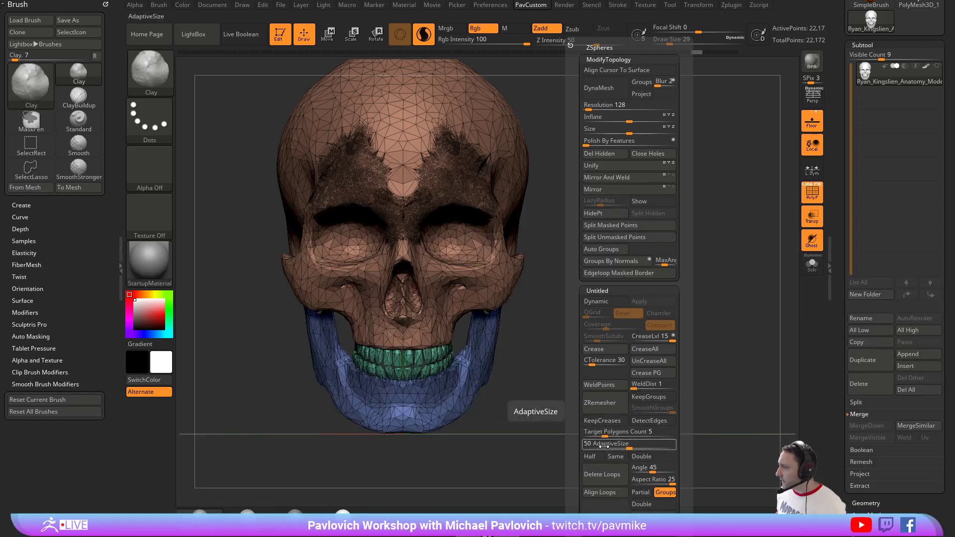
pyautogui.click(616, 457)
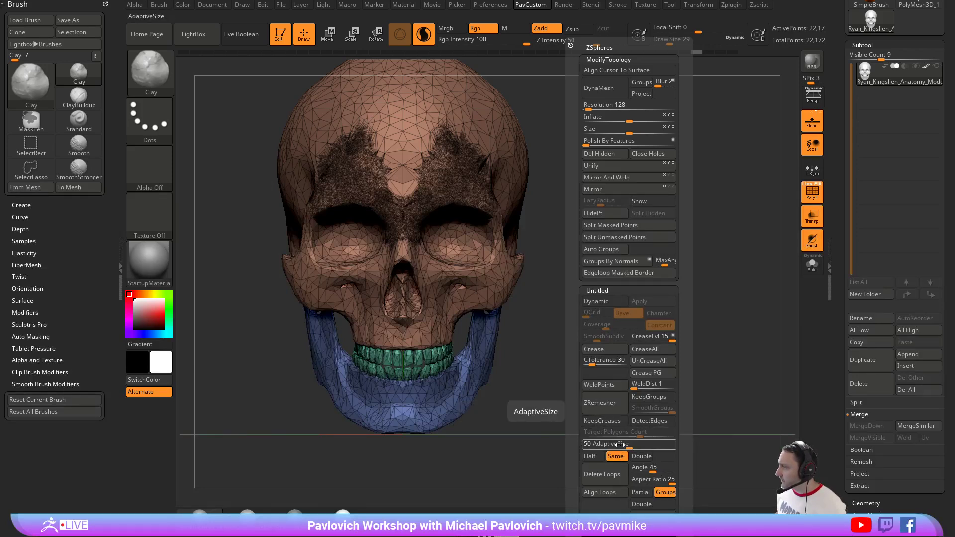
pyautogui.click(620, 444)
pyautogui.write('10')
pyautogui.press('Return')
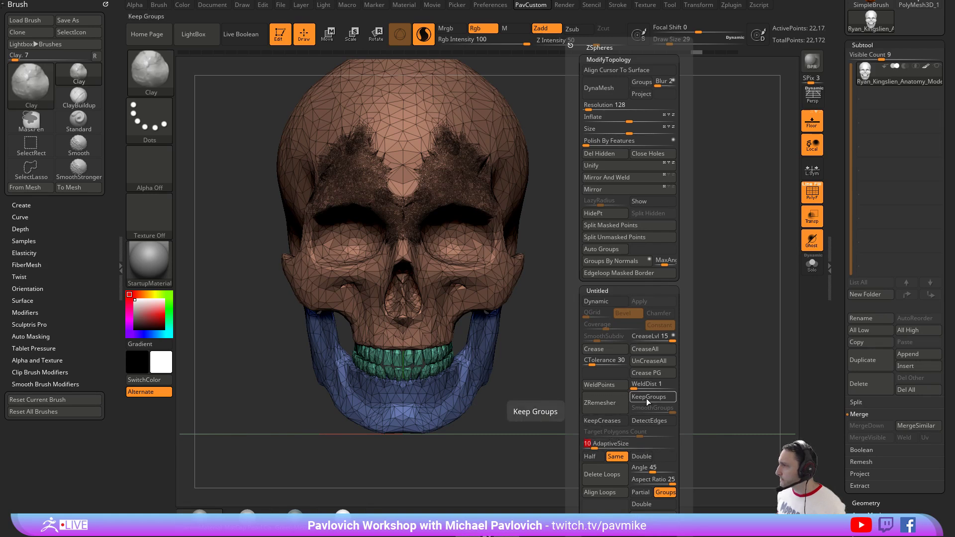
# Try to ZRemesh the whole skull and abort the calculation.
pyautogui.click(606, 408)
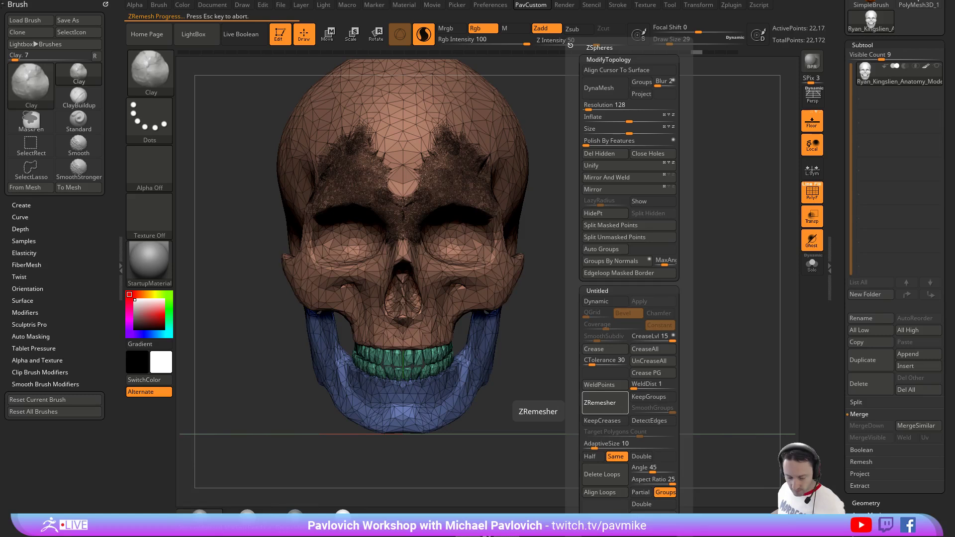
pyautogui.press('Escape')
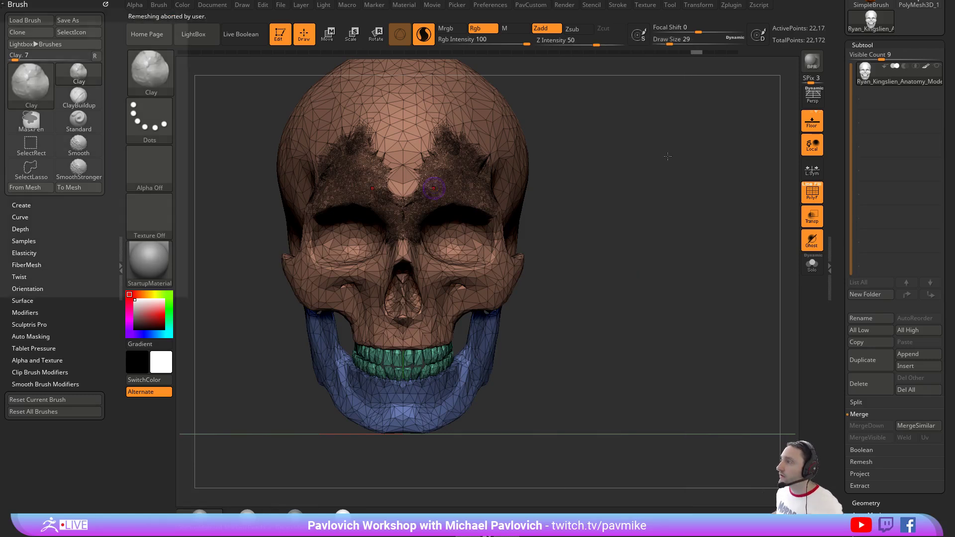
pyautogui.moveTo(544, 104); pyautogui.dragTo(202, 164)
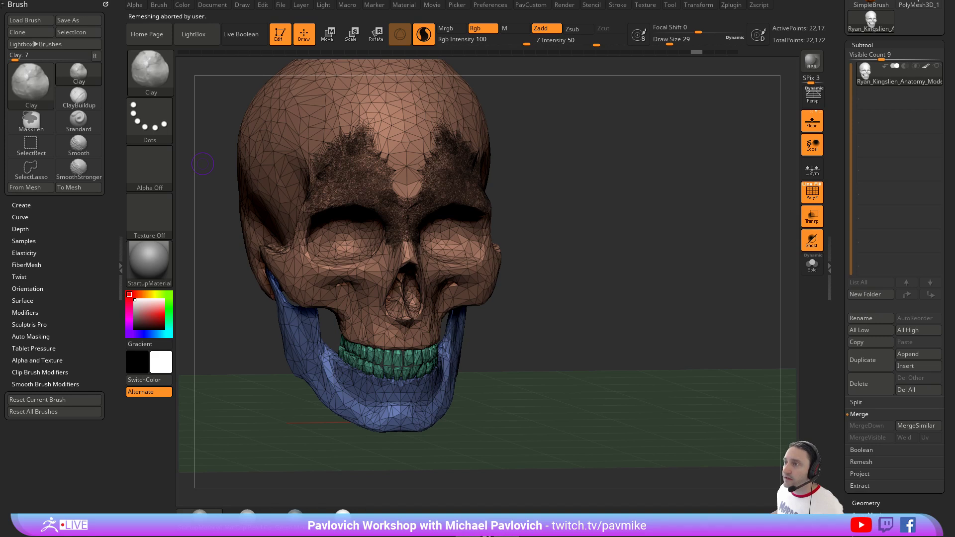
# Check the computer's resource usage in Task Manager and close it.
pyautogui.hotkey('ctrl', 'shift', 'Escape')
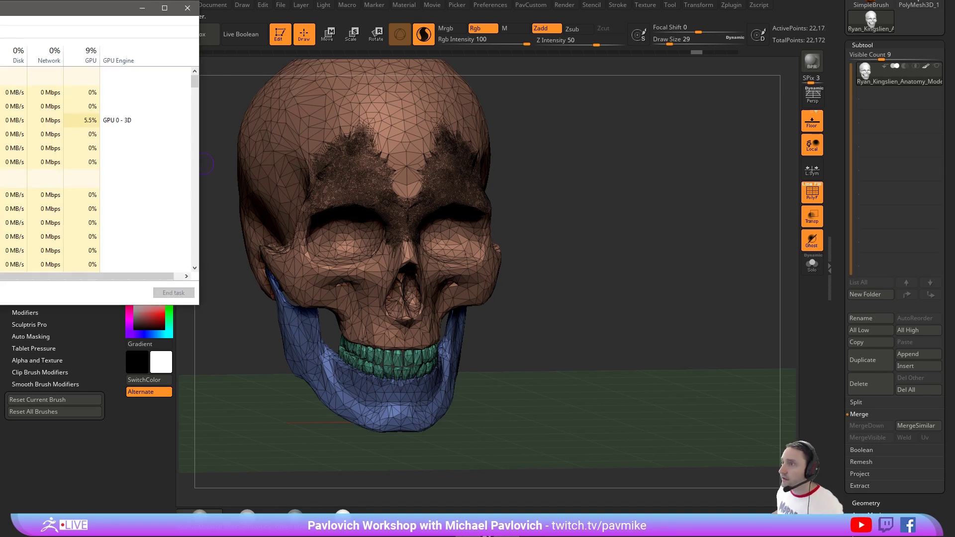
pyautogui.moveTo(119, 8); pyautogui.dragTo(12, 453)
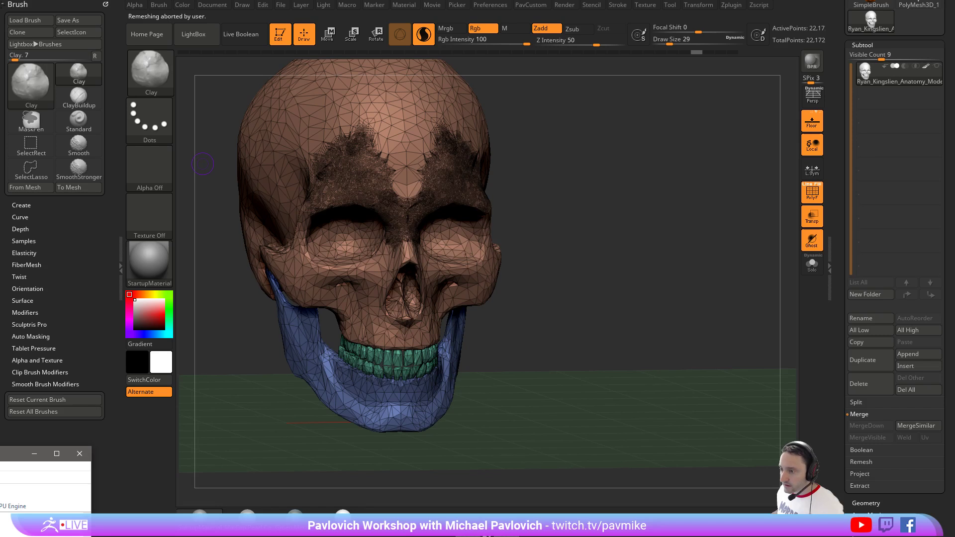
pyautogui.click(80, 453)
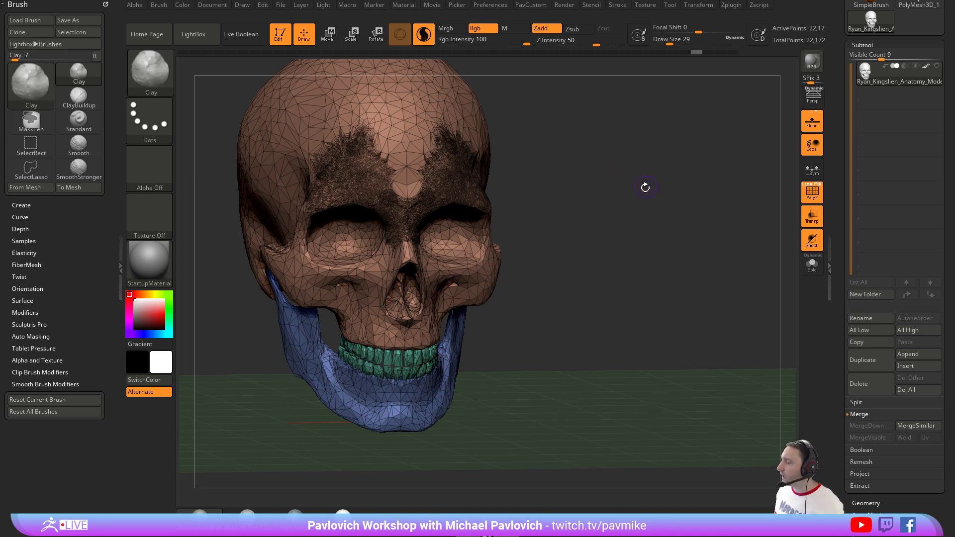
# Isolate the cranium polygroup and split the hidden jaw and teeth into a separate subtool with Split Hidden.
pyautogui.moveTo(645, 188)
pyautogui.mouseDown()
pyautogui.moveTo(532, 167)
pyautogui.moveTo(647, 184)
pyautogui.mouseUp()
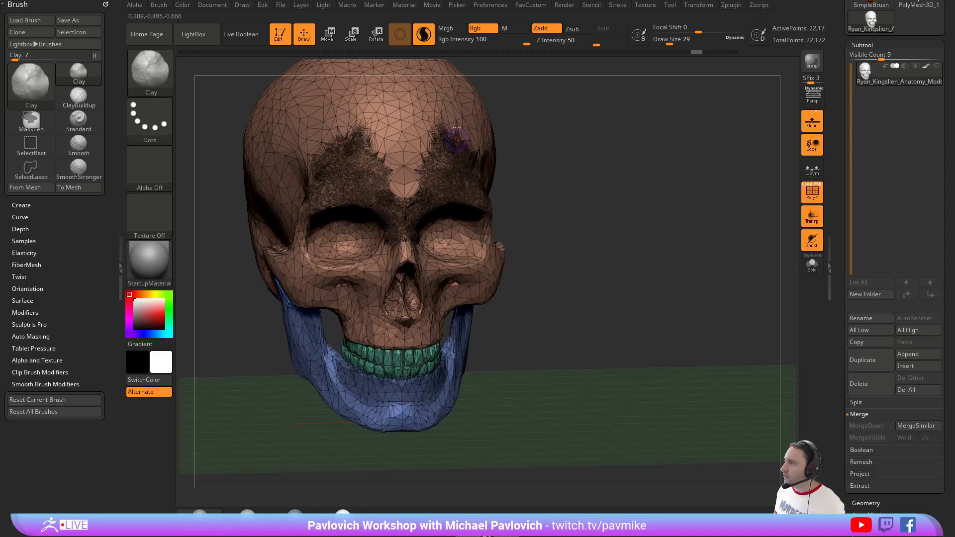
pyautogui.keyDown('shift'); pyautogui.moveTo(581, 137); pyautogui.dragTo(571, 136); pyautogui.keyUp('shift')
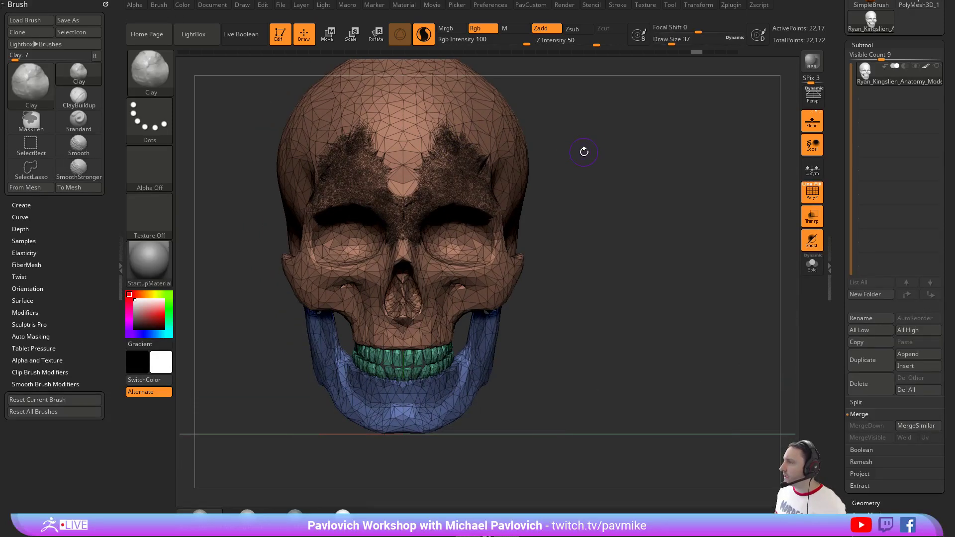
pyautogui.keyDown('ctrl'); pyautogui.keyDown('shift'); pyautogui.click(496, 139); pyautogui.keyUp('shift'); pyautogui.keyUp('ctrl')
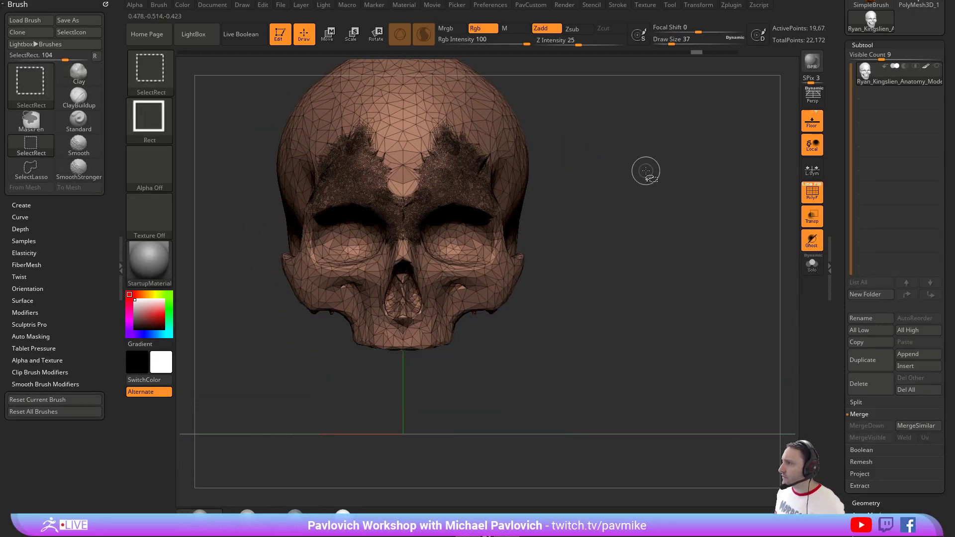
pyautogui.press('3')
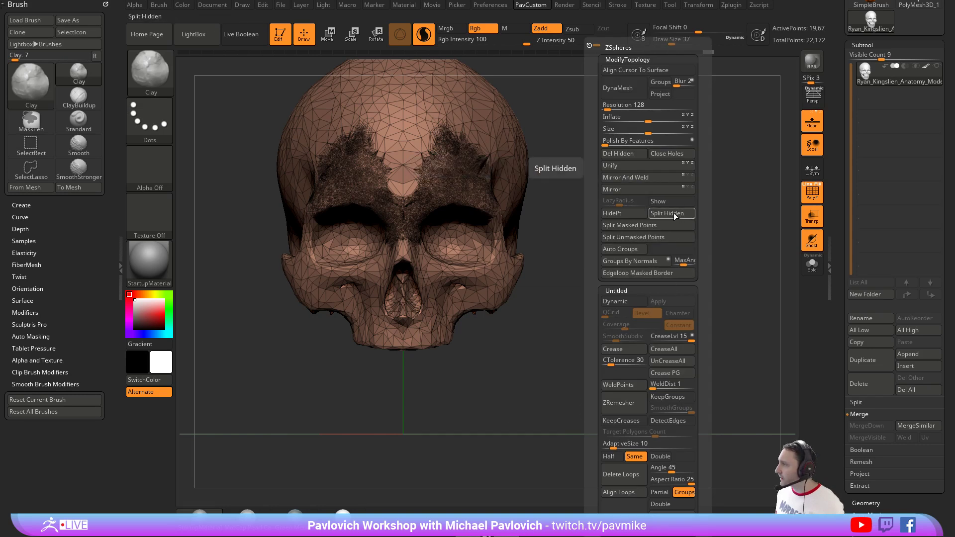
pyautogui.click(673, 213)
# Try to ZRemesh the separated cranium with the Same setting and abort the calculation.
pyautogui.press('3')
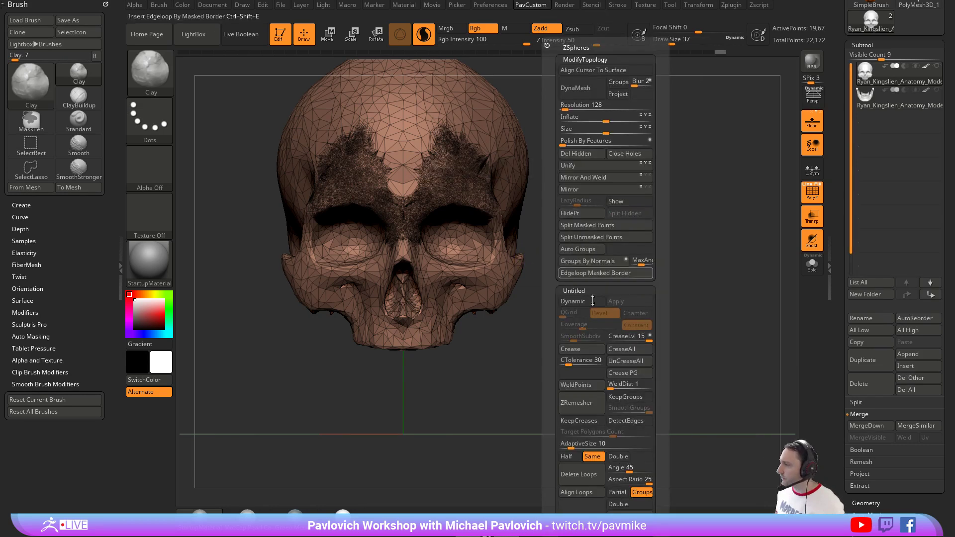
pyautogui.click(579, 405)
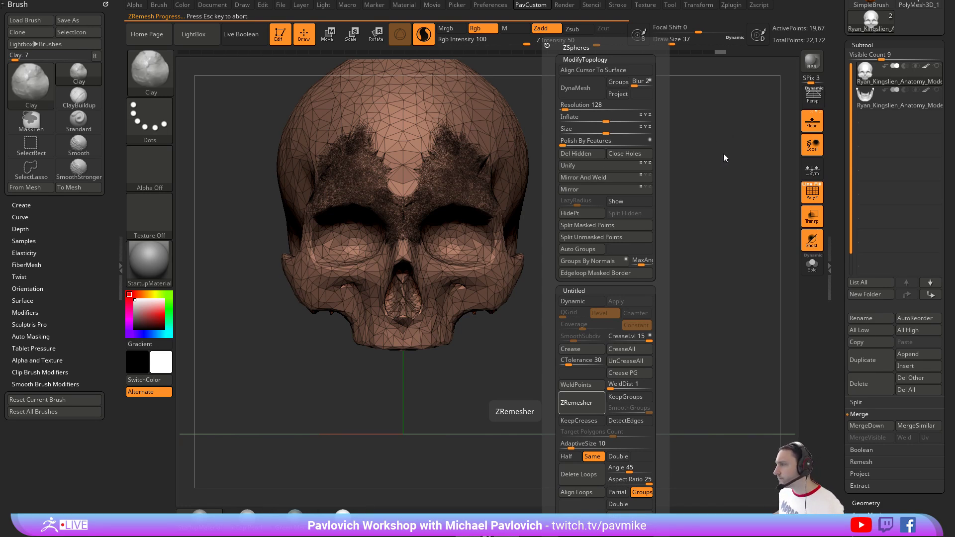
pyautogui.press('Escape')
# Hide the cranium's polyframe and return to the front view.
pyautogui.moveTo(723, 154); pyautogui.dragTo(839, 142)
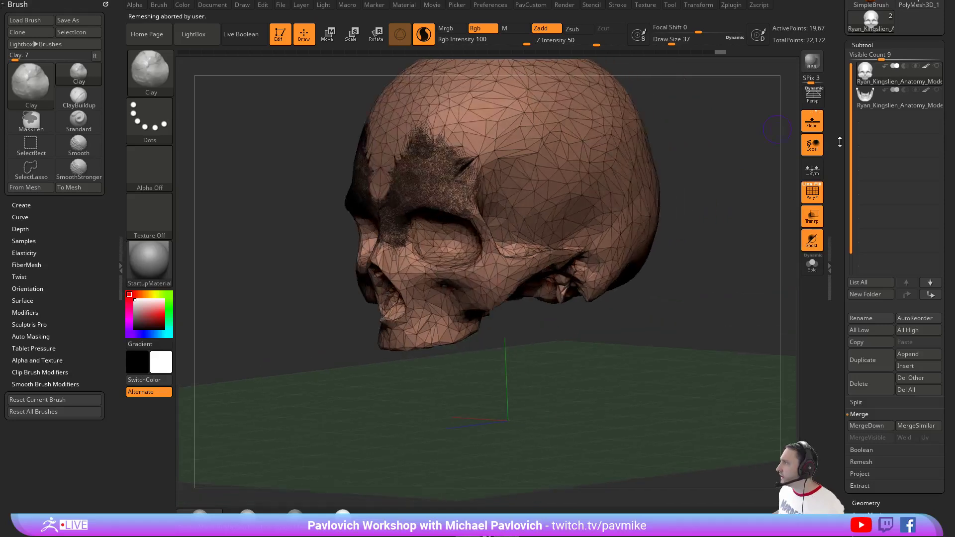
pyautogui.moveTo(705, 149); pyautogui.dragTo(796, 174)
pyautogui.click(813, 194)
pyautogui.keyDown('shift'); pyautogui.moveTo(729, 166); pyautogui.dragTo(719, 167); pyautogui.keyUp('shift')
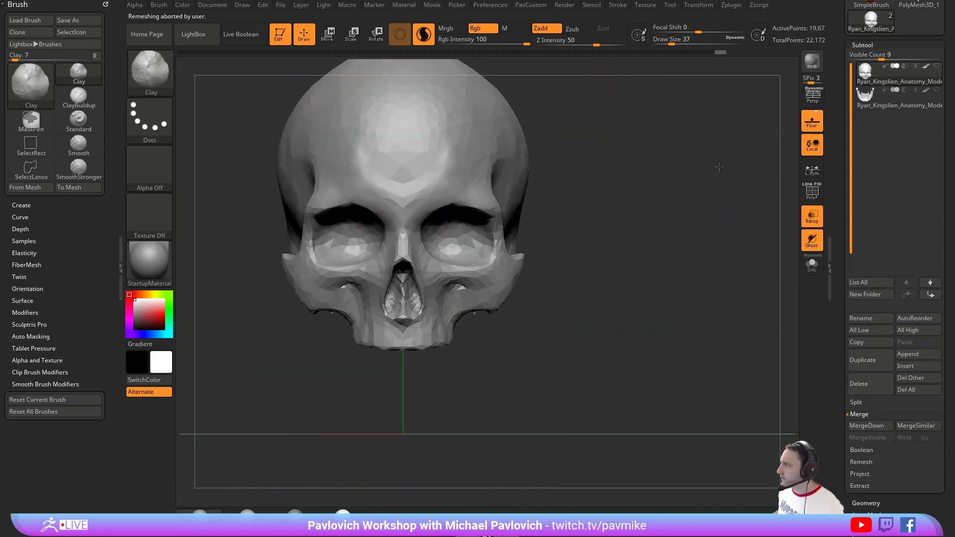
# Turn off the floor grid, then merge the cranium with the jaw-and-teeth subtool below it and skip the undo warning until restart.
pyautogui.click(812, 122)
pyautogui.moveTo(766, 135); pyautogui.dragTo(727, 143)
pyautogui.hotkey('ctrl', 'e')
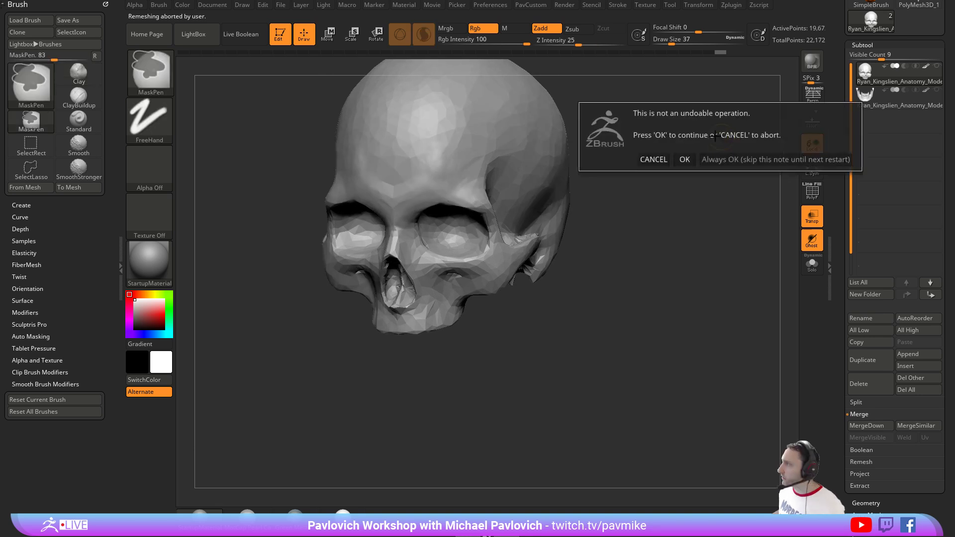
pyautogui.click(769, 159)
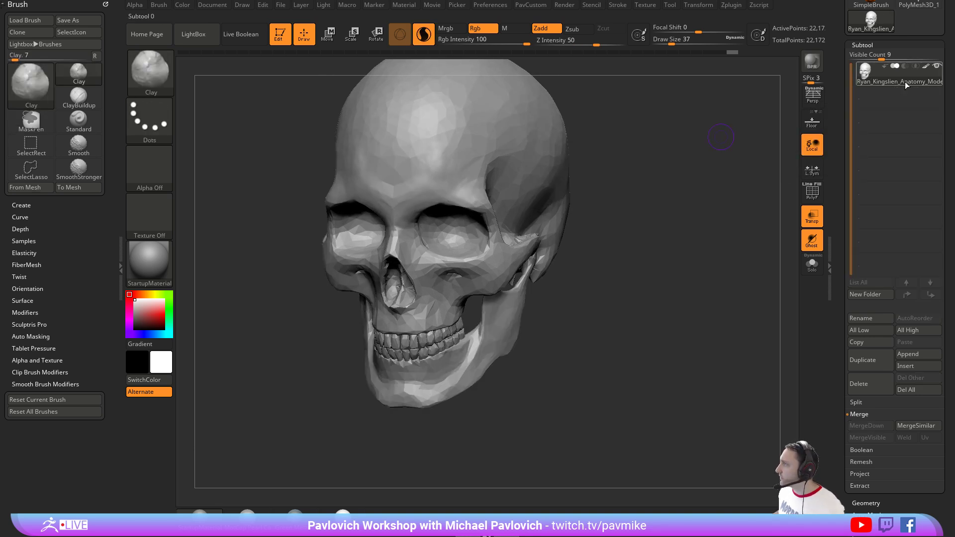
# Set the SmoothStronger brush's Z Intensity to 5 and smooth across the forehead with Sculptris Pro on.
pyautogui.moveTo(689, 168)
pyautogui.mouseDown()
pyautogui.moveTo(686, 144)
pyautogui.moveTo(671, 220)
pyautogui.moveTo(591, 244)
pyautogui.mouseUp()
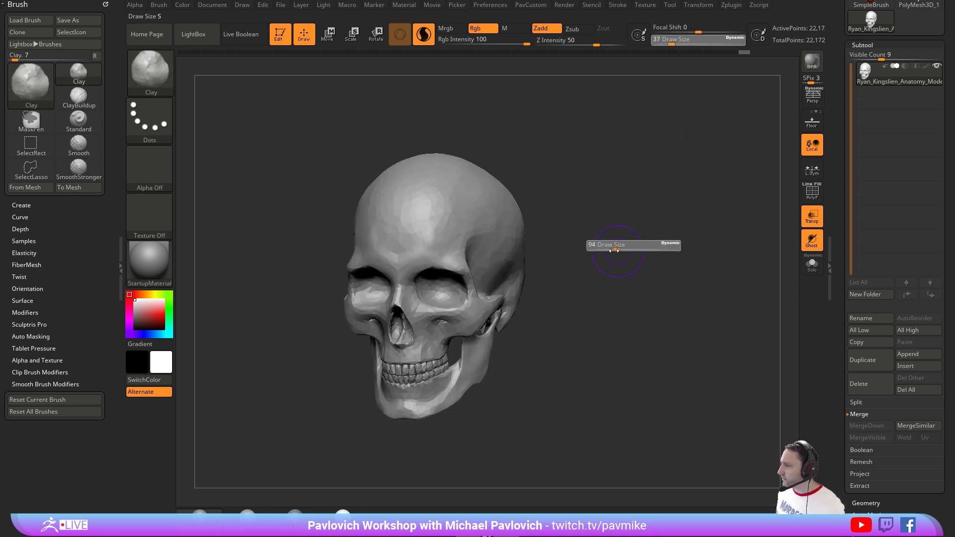
pyautogui.press('shift')
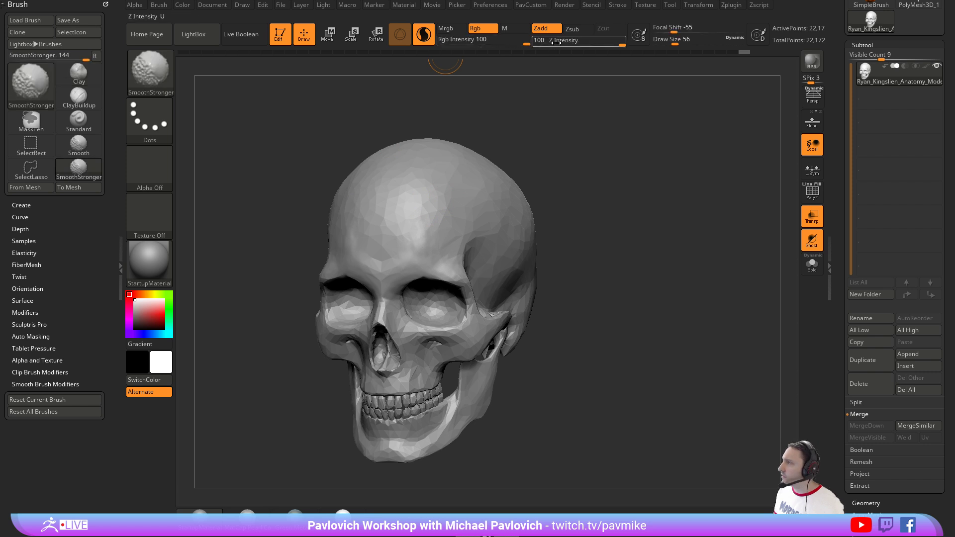
pyautogui.click(536, 43)
pyautogui.keyDown('alt'); pyautogui.moveTo(417, 234); pyautogui.dragTo(413, 219, button='right'); pyautogui.keyUp('alt')
pyautogui.press('s')
pyautogui.moveTo(412, 219); pyautogui.dragTo(382, 213)
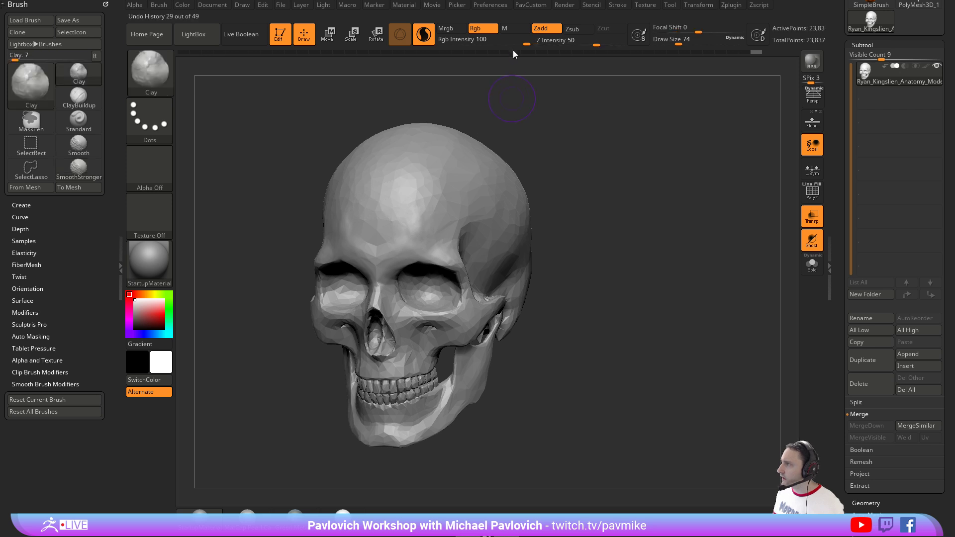
pyautogui.click(554, 44)
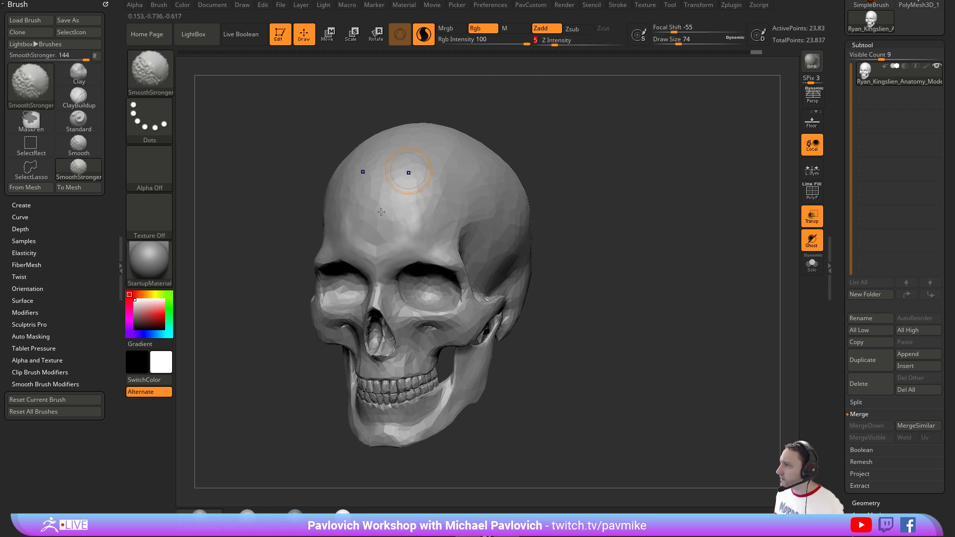
pyautogui.moveTo(409, 173)
pyautogui.keyDown('shift'); pyautogui.mouseDown()
pyautogui.moveTo(408, 192)
pyautogui.moveTo(421, 189)
pyautogui.moveTo(425, 203)
pyautogui.moveTo(450, 164)
pyautogui.mouseUp(); pyautogui.keyUp('shift')
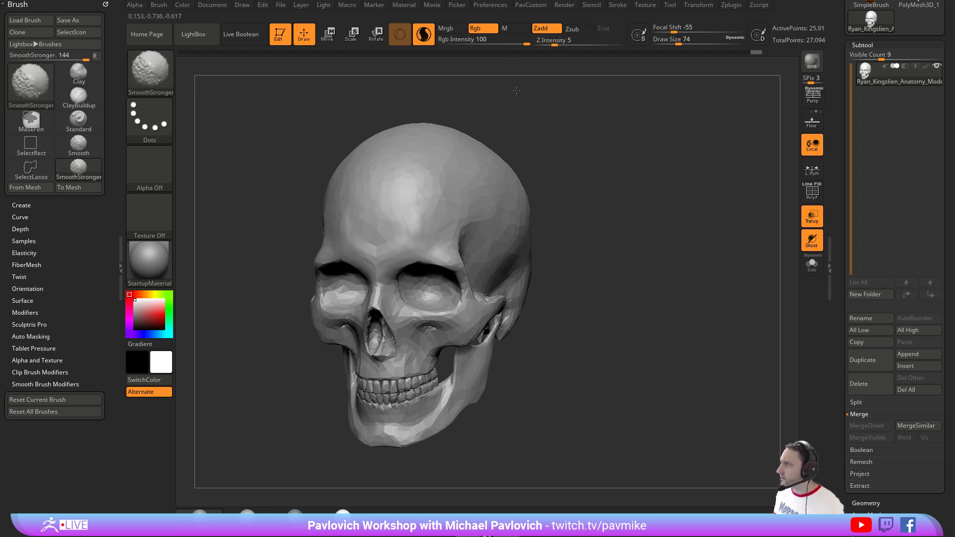
# Set the smoothing Draw Size to 87 and smooth the forehead and the side of the cranium.
pyautogui.press('s')
pyautogui.moveTo(545, 104); pyautogui.dragTo(553, 103)
pyautogui.press('shift')
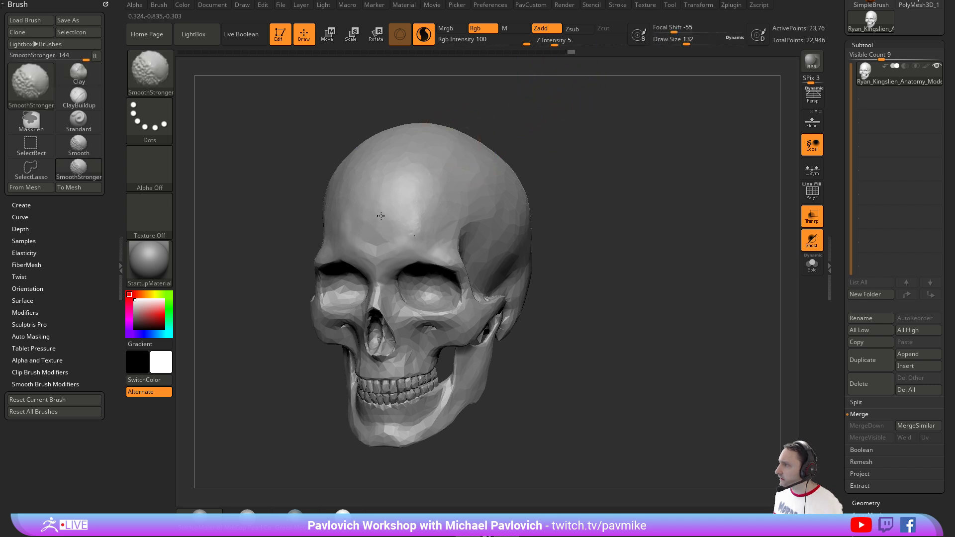
pyautogui.press('s')
pyautogui.moveTo(433, 199); pyautogui.dragTo(420, 200)
pyautogui.press('shift')
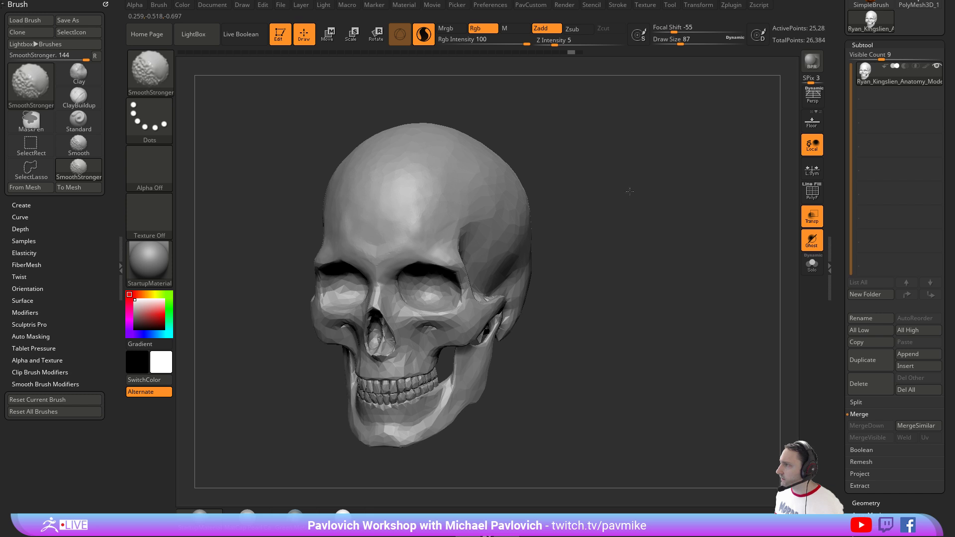
pyautogui.moveTo(629, 191); pyautogui.dragTo(543, 166)
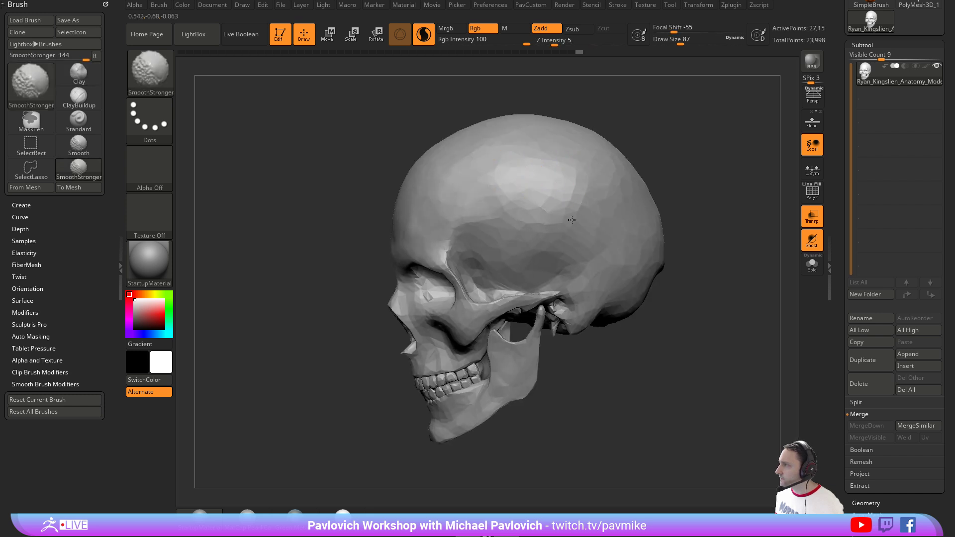
pyautogui.moveTo(534, 179)
pyautogui.keyDown('shift'); pyautogui.mouseDown()
pyautogui.moveTo(544, 198)
pyautogui.moveTo(486, 227)
pyautogui.mouseUp(); pyautogui.keyUp('shift')
# Set the smoothing Z Intensity to 10 and smooth the upper back of the cranium and the nasal area.
pyautogui.keyDown('shift'); pyautogui.click(557, 41); pyautogui.keyUp('shift')
pyautogui.write('10')
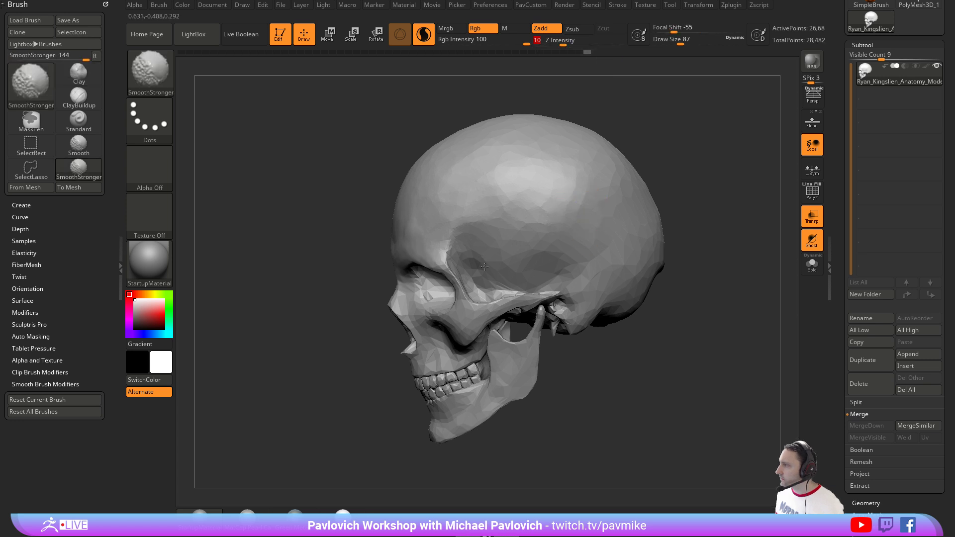
pyautogui.press('Return')
pyautogui.keyDown('shift'); pyautogui.moveTo(598, 146); pyautogui.dragTo(619, 131); pyautogui.keyUp('shift')
pyautogui.moveTo(710, 154); pyautogui.dragTo(765, 147)
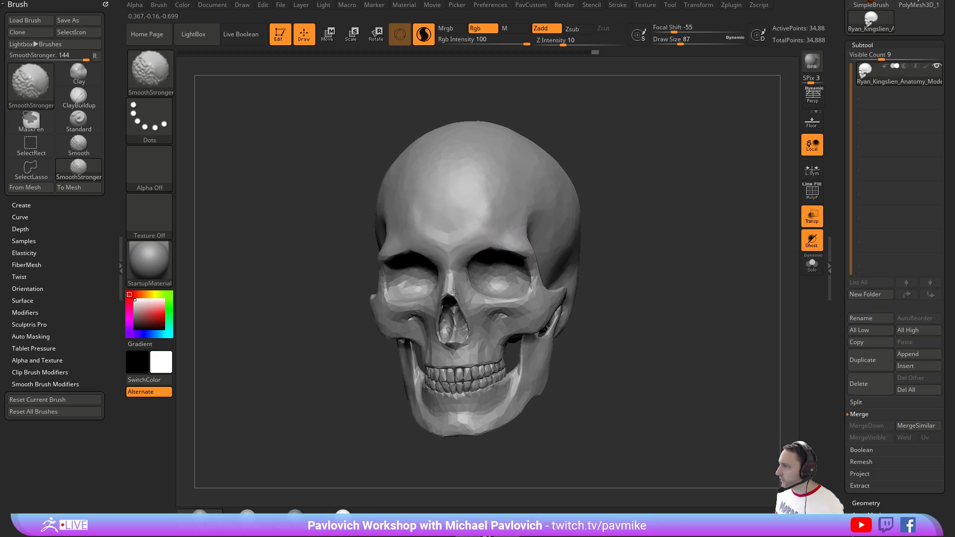
pyautogui.keyDown('shift'); pyautogui.moveTo(454, 293); pyautogui.dragTo(466, 334); pyautogui.keyUp('shift')
pyautogui.moveTo(637, 288); pyautogui.dragTo(669, 292)
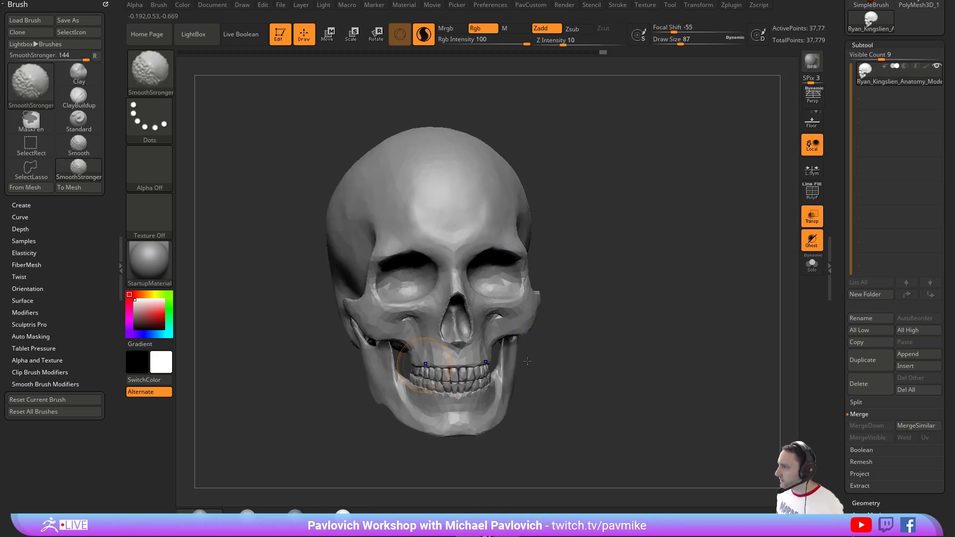
# Try smoothing across the upper teeth at Z Intensity 10 and undo the stroke.
pyautogui.moveTo(527, 361)
pyautogui.keyDown('shift'); pyautogui.mouseDown()
pyautogui.moveTo(454, 378)
pyautogui.moveTo(457, 370)
pyautogui.mouseUp(); pyautogui.keyUp('shift')
pyautogui.hotkey('ctrl', 'z')
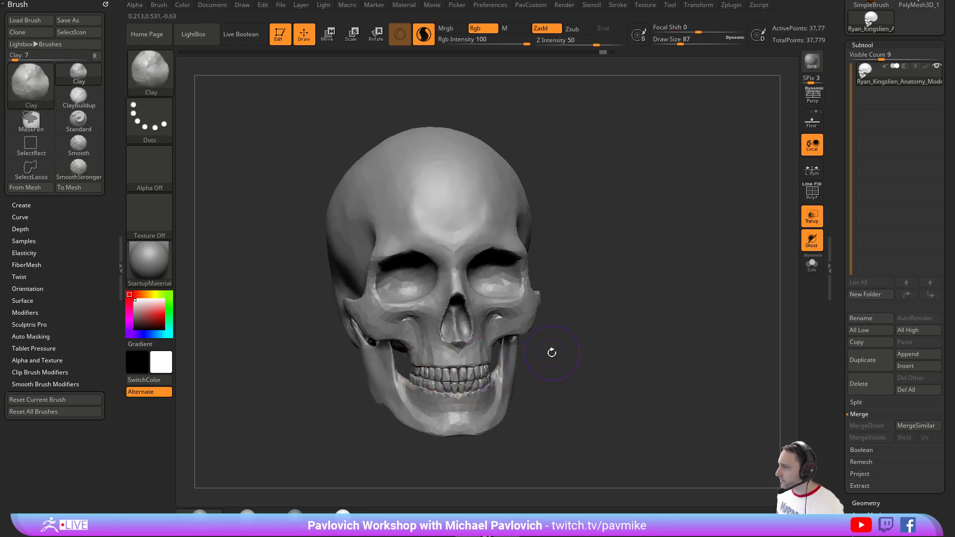
pyautogui.press('shift')
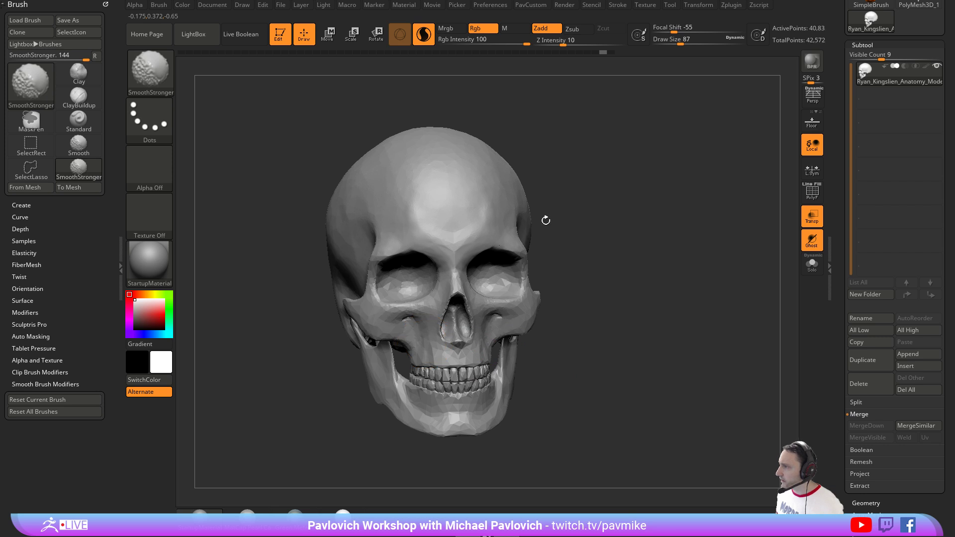
# Set the SmoothStronger brush to Z Intensity 0 and Draw Size 49, and brush across the teeth.
pyautogui.moveTo(618, 244)
pyautogui.keyDown('alt'); pyautogui.mouseDown()
pyautogui.moveTo(618, 278)
pyautogui.moveTo(607, 177)
pyautogui.mouseUp(); pyautogui.keyUp('alt')
pyautogui.keyDown('shift'); pyautogui.click(544, 42); pyautogui.keyUp('shift')
pyautogui.press('Return')
pyautogui.press('[')
pyautogui.press('[')
pyautogui.keyDown('shift'); pyautogui.moveTo(387, 309); pyautogui.dragTo(429, 327); pyautogui.keyUp('shift')
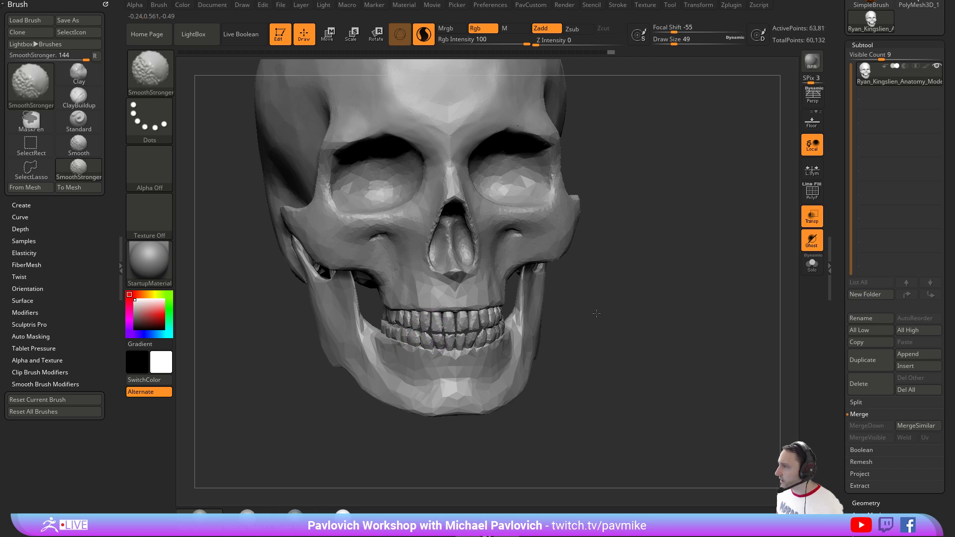
# Turn off Sculptris Pro, set the smoothing Z Intensity to about 8 and brush across the teeth.
pyautogui.click(539, 42)
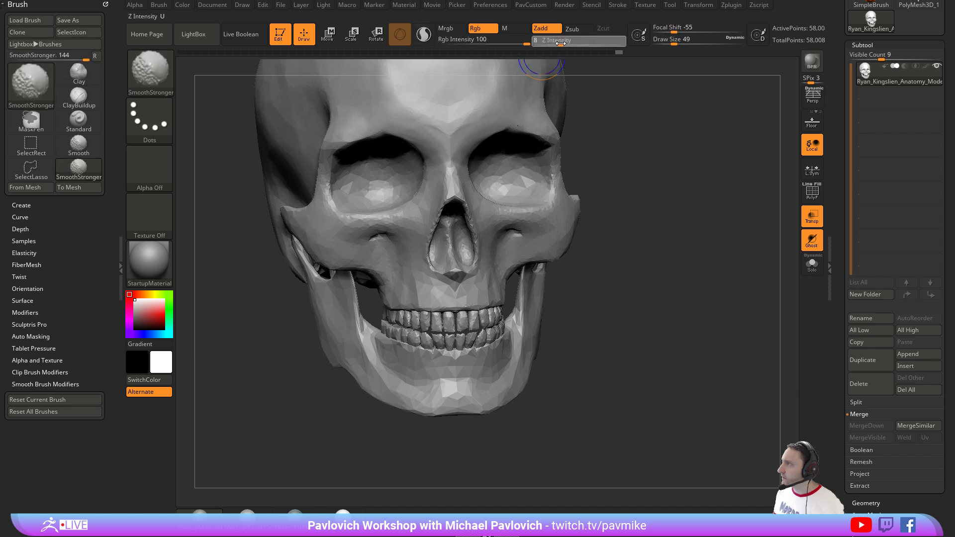
pyautogui.moveTo(421, 326)
pyautogui.keyDown('shift'); pyautogui.mouseDown()
pyautogui.moveTo(467, 337)
pyautogui.moveTo(438, 326)
pyautogui.mouseUp(); pyautogui.keyUp('shift')
pyautogui.press('s')
pyautogui.moveTo(431, 330)
pyautogui.mouseDown()
pyautogui.moveTo(467, 332)
pyautogui.moveTo(450, 333)
pyautogui.mouseUp()
pyautogui.moveTo(637, 304)
pyautogui.mouseDown()
pyautogui.moveTo(599, 306)
pyautogui.moveTo(657, 271)
pyautogui.moveTo(654, 248)
pyautogui.moveTo(666, 292)
pyautogui.moveTo(680, 296)
pyautogui.moveTo(633, 252)
pyautogui.moveTo(625, 272)
pyautogui.mouseUp()
# Select the Inflat brush with Z Intensity 10 and adjust its Draw Size to 54 over the skull.
pyautogui.press('s')
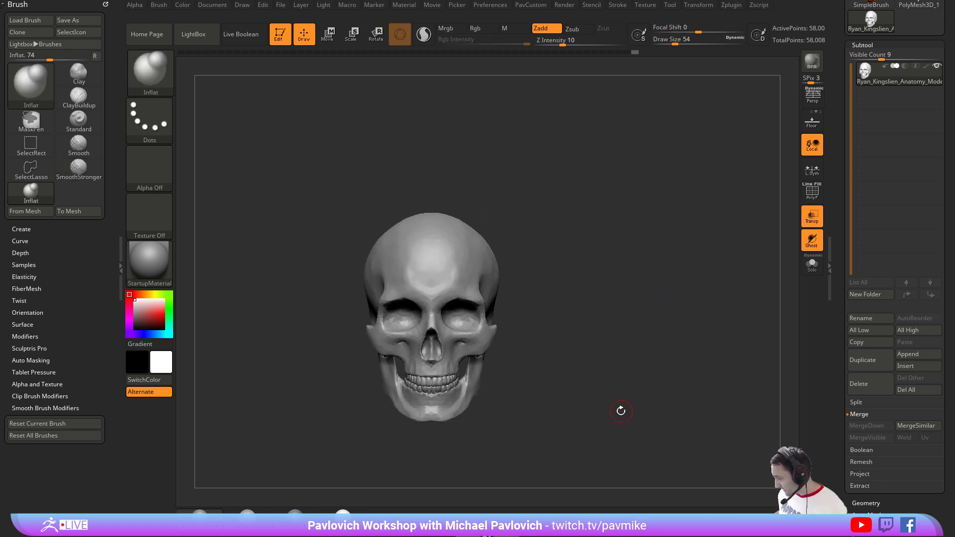
pyautogui.moveTo(614, 217); pyautogui.dragTo(497, 254)
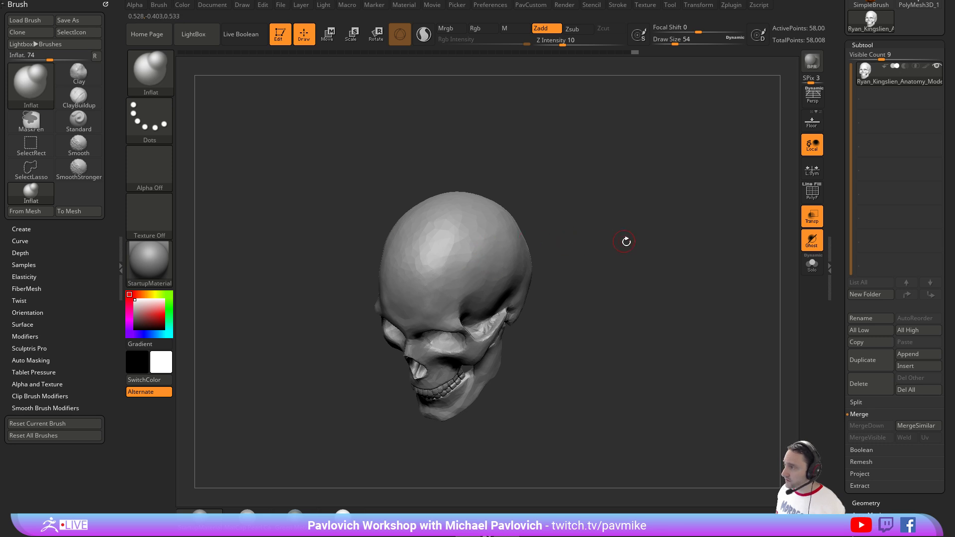
pyautogui.keyDown('shift'); pyautogui.moveTo(628, 243); pyautogui.dragTo(647, 219); pyautogui.keyUp('shift')
pyautogui.press('s')
pyautogui.moveTo(601, 247); pyautogui.dragTo(606, 246)
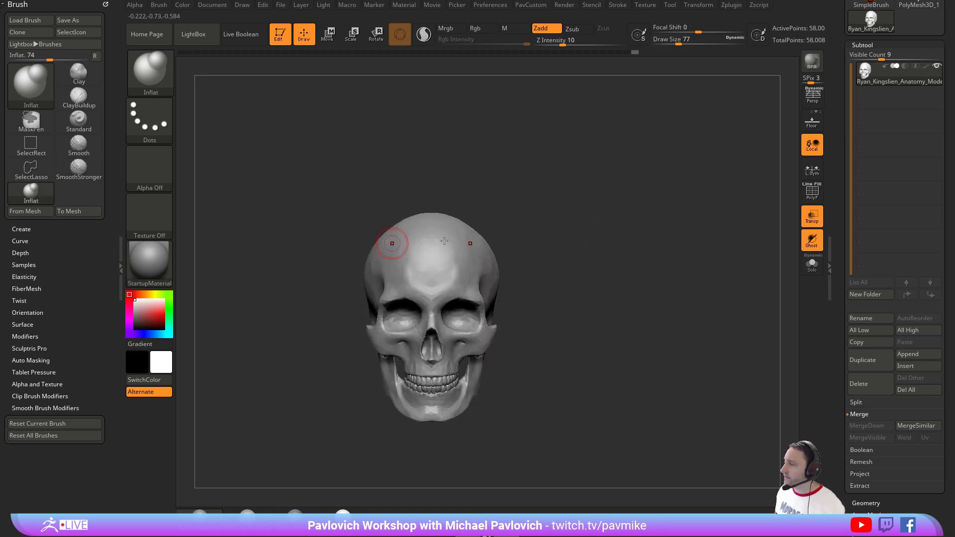
pyautogui.press('s')
pyautogui.moveTo(520, 229); pyautogui.dragTo(515, 229)
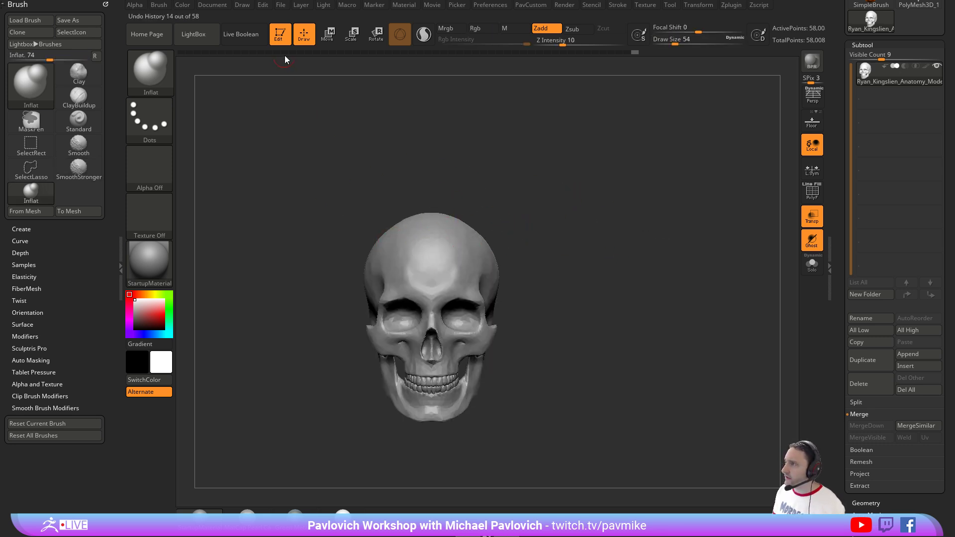
# Switch the skull from 3D to 2.5D mode and clear the canvas.
pyautogui.click(280, 35)
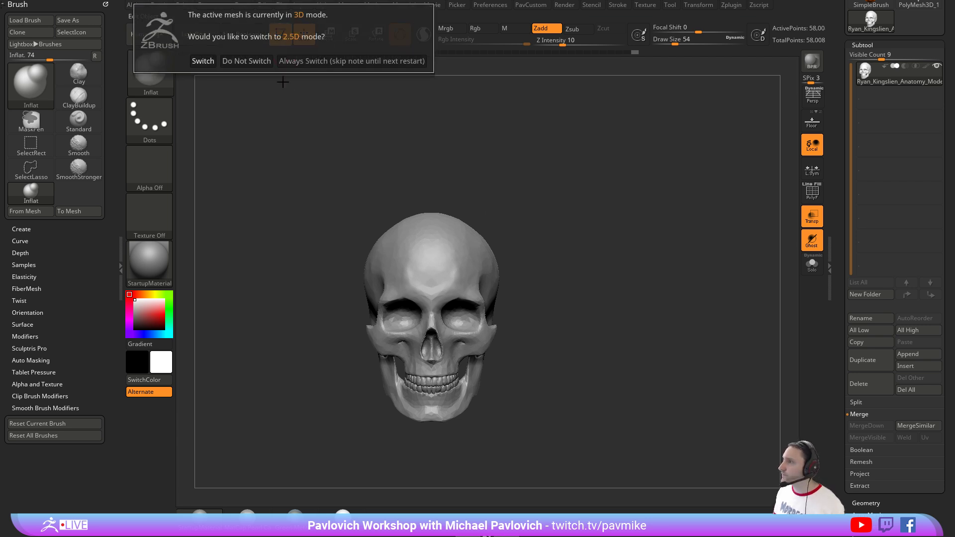
pyautogui.click(203, 61)
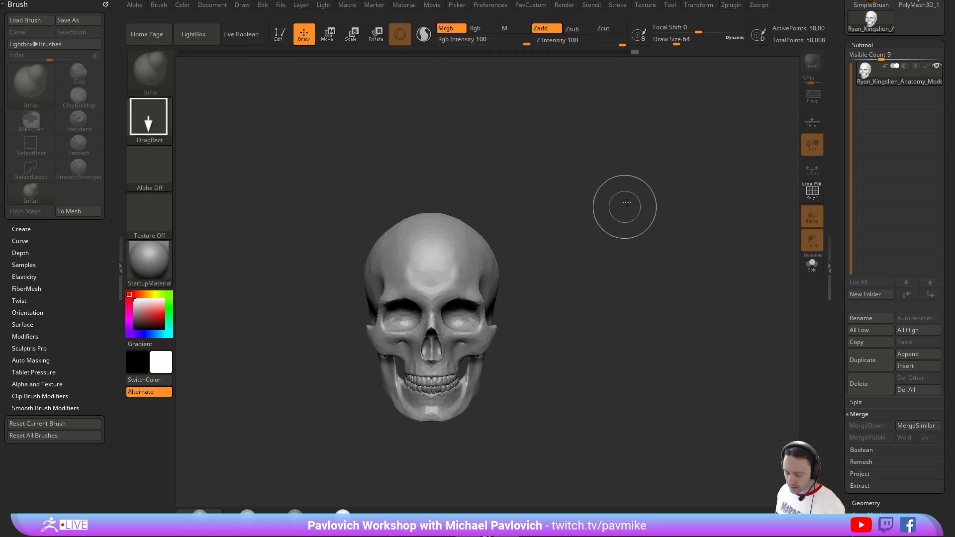
pyautogui.hotkey('ctrl', 'n')
pyautogui.moveTo(833, 251); pyautogui.dragTo(836, 424)
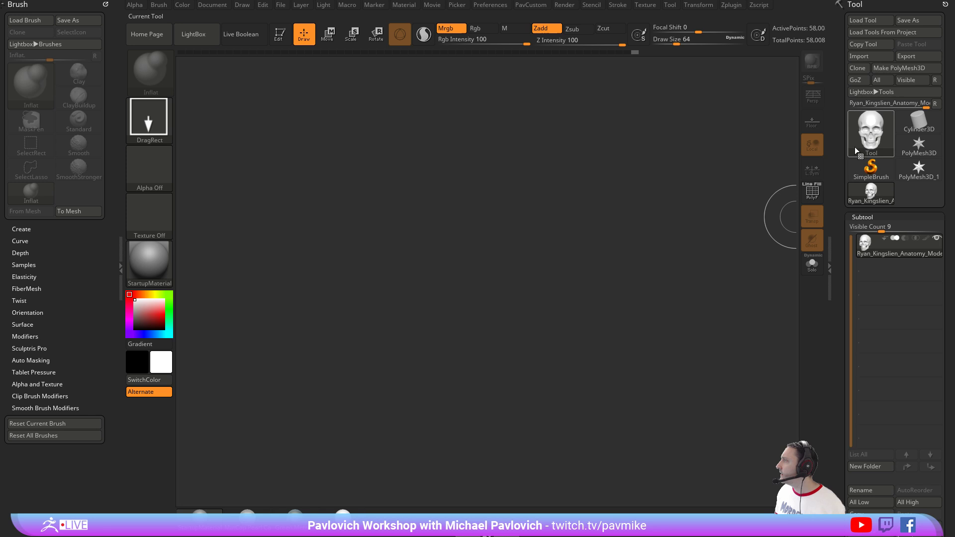
# Draw a Cylinder3D on the empty canvas and enter Edit mode.
pyautogui.click(913, 126)
pyautogui.moveTo(451, 304); pyautogui.dragTo(378, 179)
pyautogui.click(280, 34)
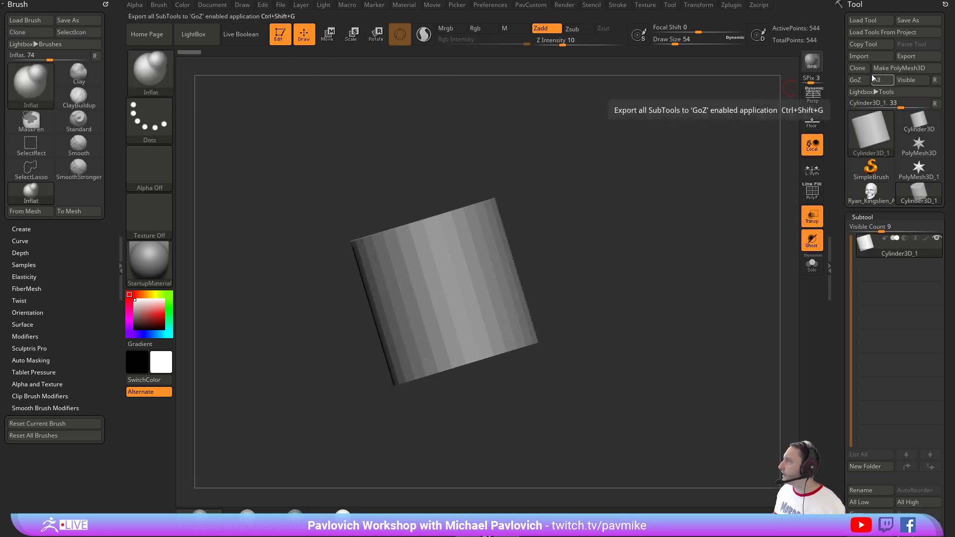
# Convert the cylinder to a PolyMesh3D and show its polyframe with the cap in view.
pyautogui.click(892, 68)
pyautogui.hotkey('shift', 'f')
pyautogui.moveTo(671, 267)
pyautogui.keyDown('shift'); pyautogui.mouseDown()
pyautogui.moveTo(690, 240)
pyautogui.moveTo(362, 453)
pyautogui.mouseUp(); pyautogui.keyUp('shift')
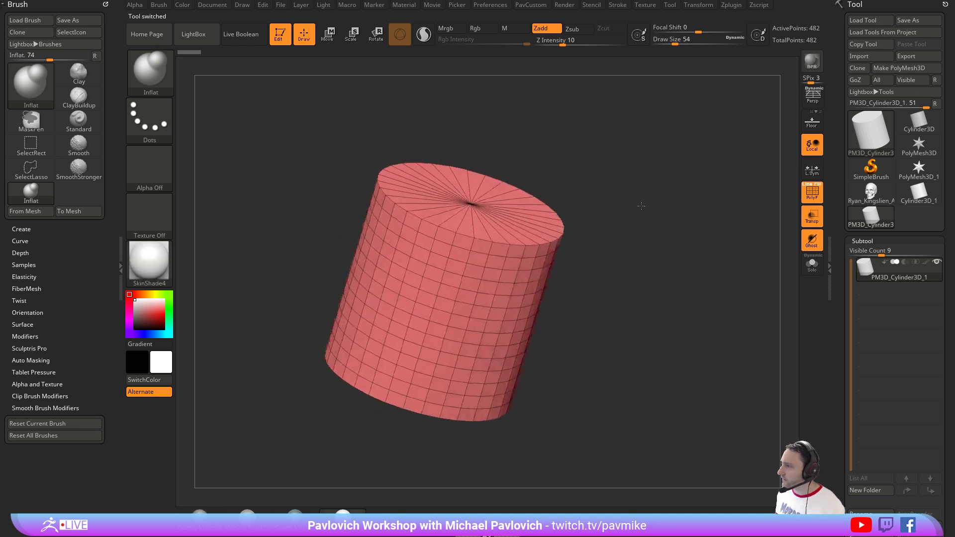
pyautogui.moveTo(641, 205); pyautogui.dragTo(497, 227)
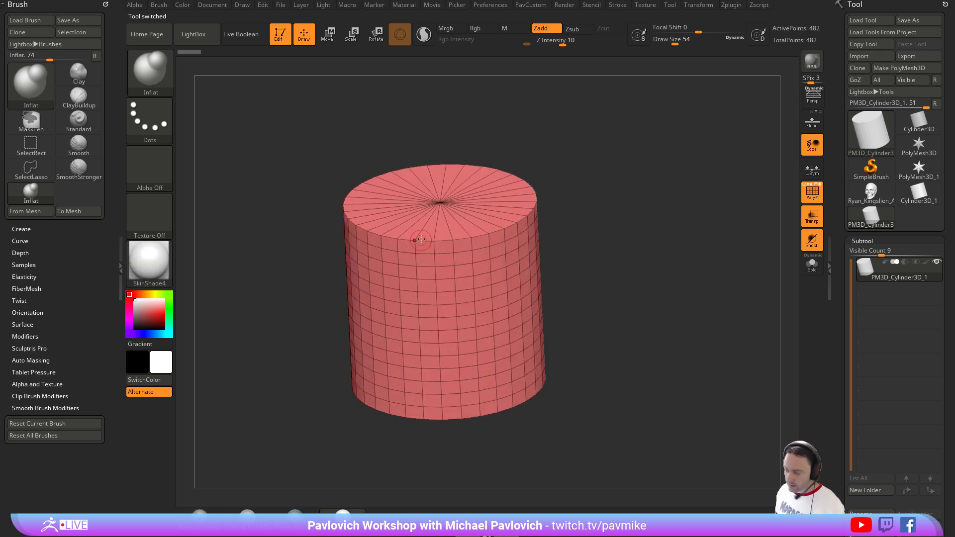
pyautogui.moveTo(587, 177); pyautogui.dragTo(612, 140)
# Dock the Transform palette in the tray and activate X symmetry on the cylinder.
pyautogui.click(695, 5)
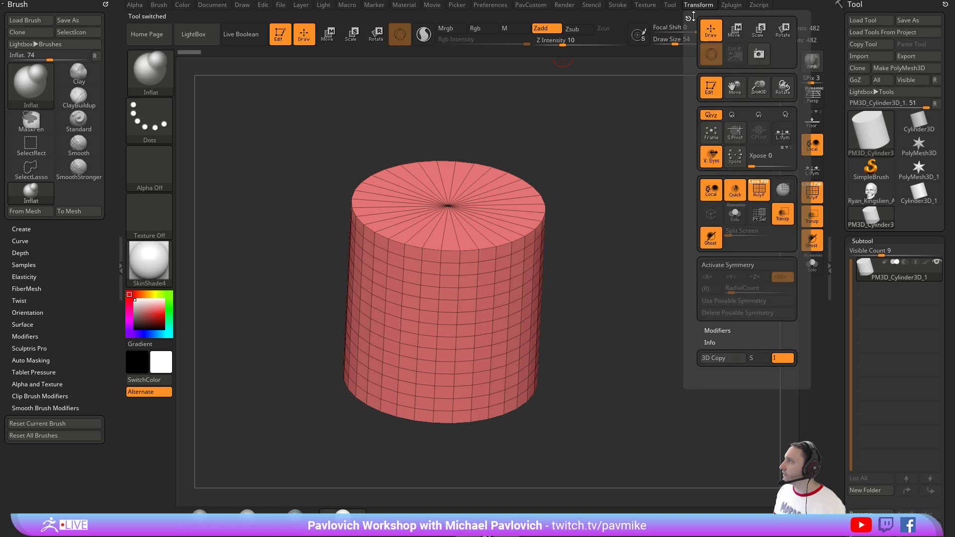
pyautogui.moveTo(693, 17)
pyautogui.mouseDown()
pyautogui.moveTo(194, 66)
pyautogui.moveTo(55, 10)
pyautogui.mouseUp()
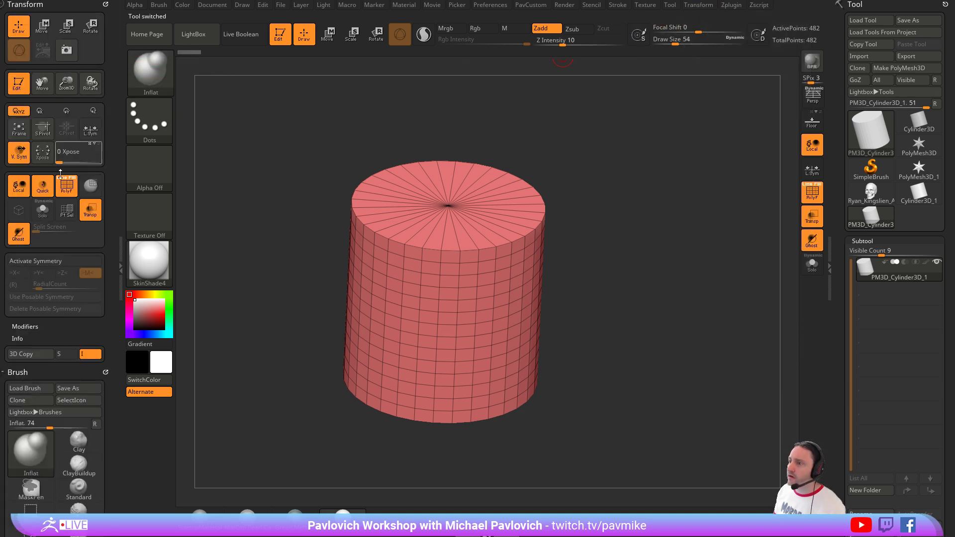
pyautogui.click(54, 262)
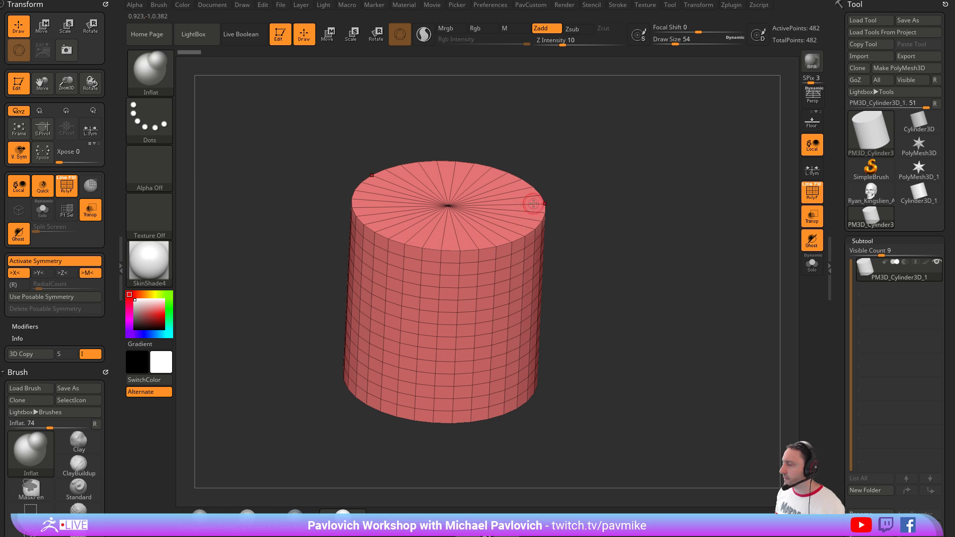
# Change the cylinder's symmetry to radial about the Y axis only, with a RadialCount of 32.
pyautogui.click(18, 285)
pyautogui.click(41, 272)
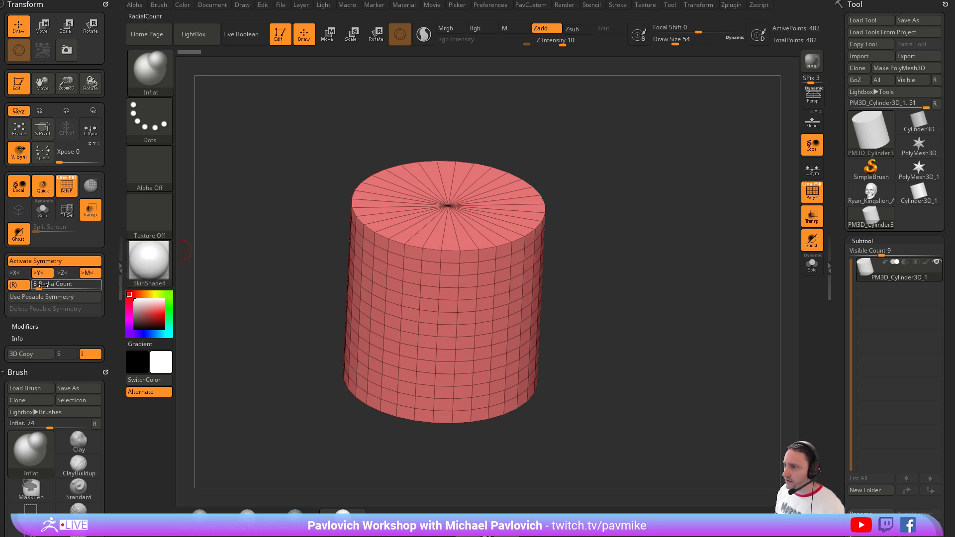
pyautogui.write('32')
pyautogui.press('Return')
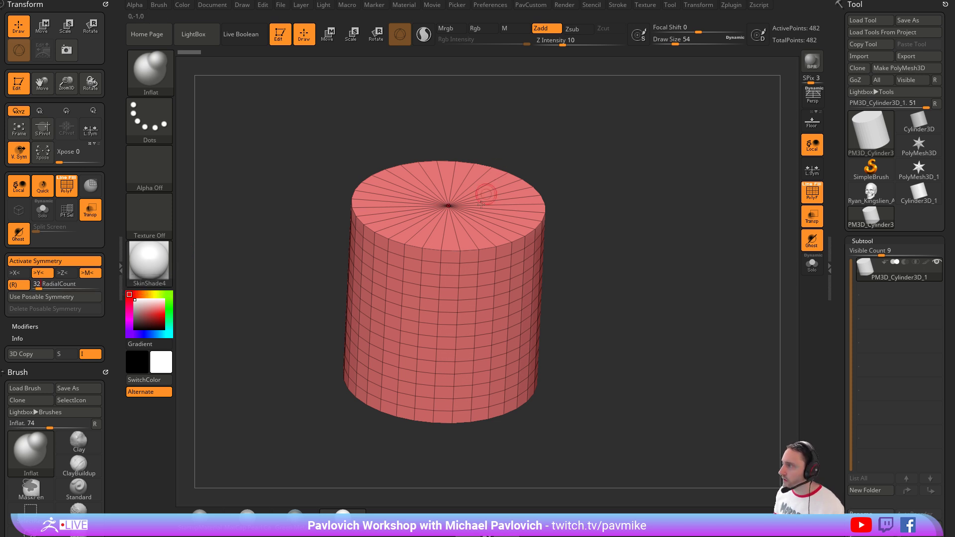
pyautogui.click(68, 297)
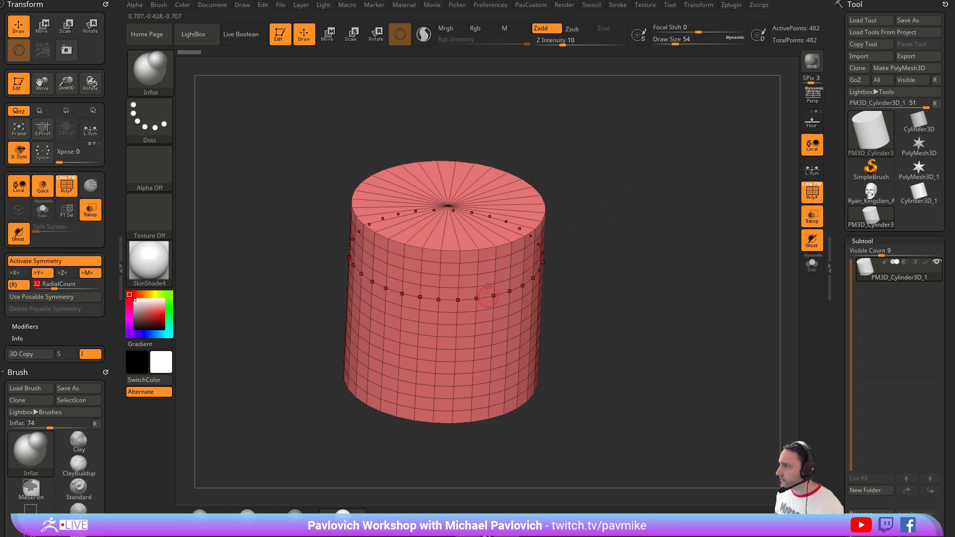
# Remove the cylinder's intermediate horizontal edge loops with the Delete Loops operation.
pyautogui.moveTo(609, 200); pyautogui.dragTo(658, 212)
pyautogui.moveTo(839, 307); pyautogui.dragTo(843, 141)
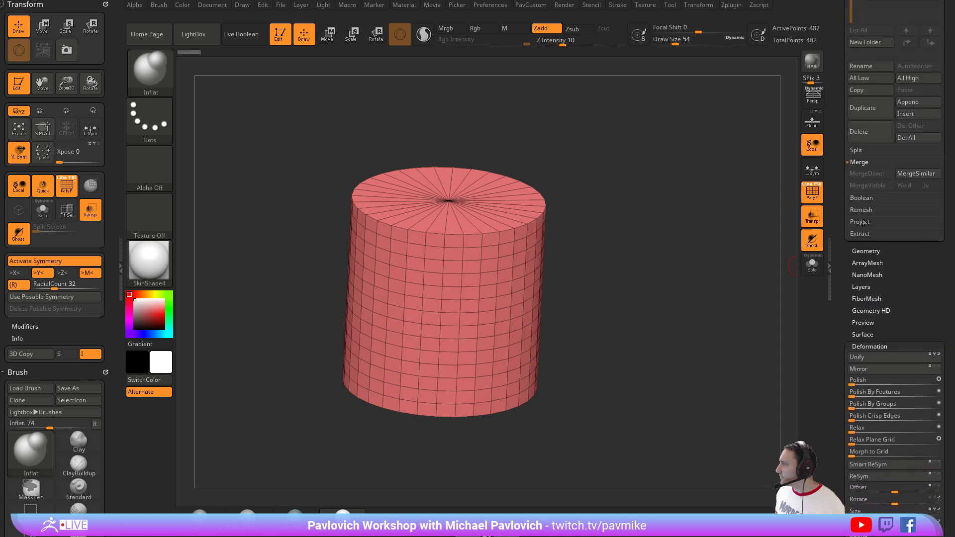
pyautogui.click(866, 250)
pyautogui.click(843, 411)
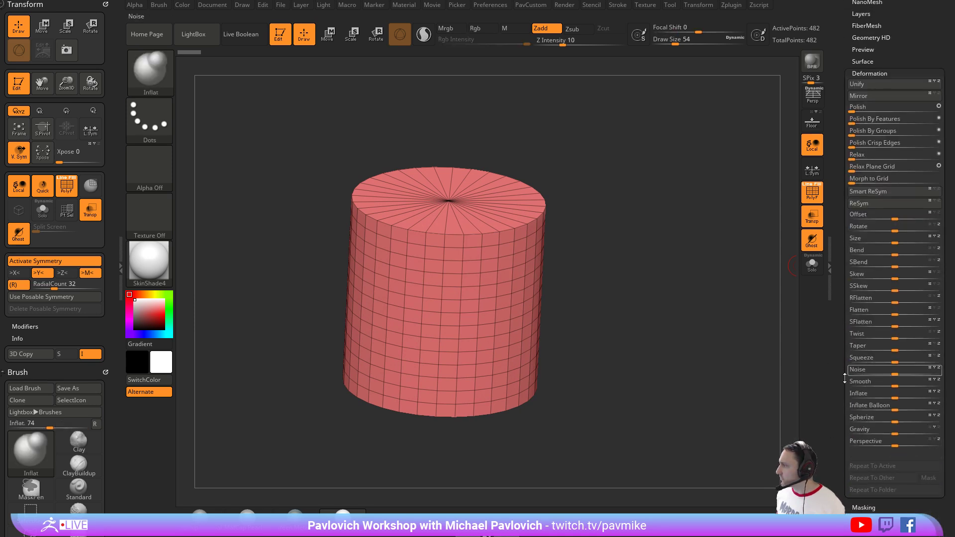
pyautogui.moveTo(837, 335); pyautogui.dragTo(843, 281)
pyautogui.moveTo(839, 221)
pyautogui.mouseDown()
pyautogui.moveTo(838, 311)
pyautogui.moveTo(840, 24)
pyautogui.mouseUp()
pyautogui.moveTo(840, 269); pyautogui.dragTo(840, 126)
pyautogui.keyDown('shift'); pyautogui.click(873, 275); pyautogui.keyUp('shift')
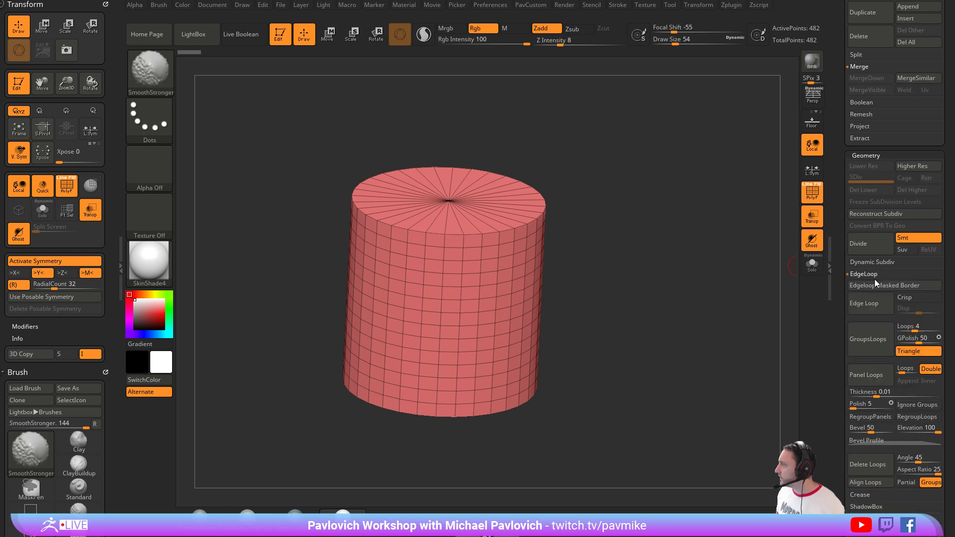
pyautogui.click(860, 468)
pyautogui.moveTo(586, 220); pyautogui.dragTo(610, 206)
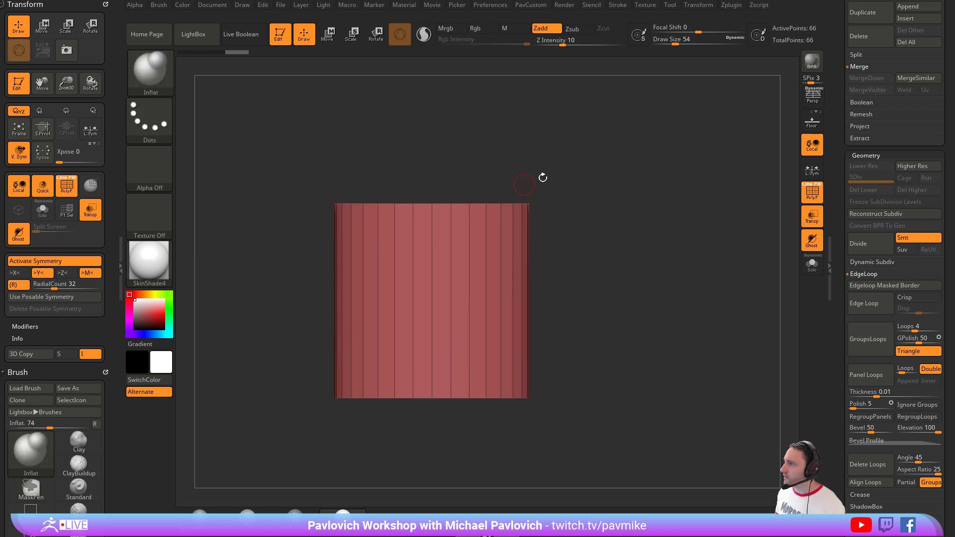
# Shorten the cylinder along its vertical axis to about half its height, and return to Draw mode.
pyautogui.press('w')
pyautogui.moveTo(549, 181); pyautogui.dragTo(542, 204)
pyautogui.moveTo(431, 251); pyautogui.dragTo(453, 458)
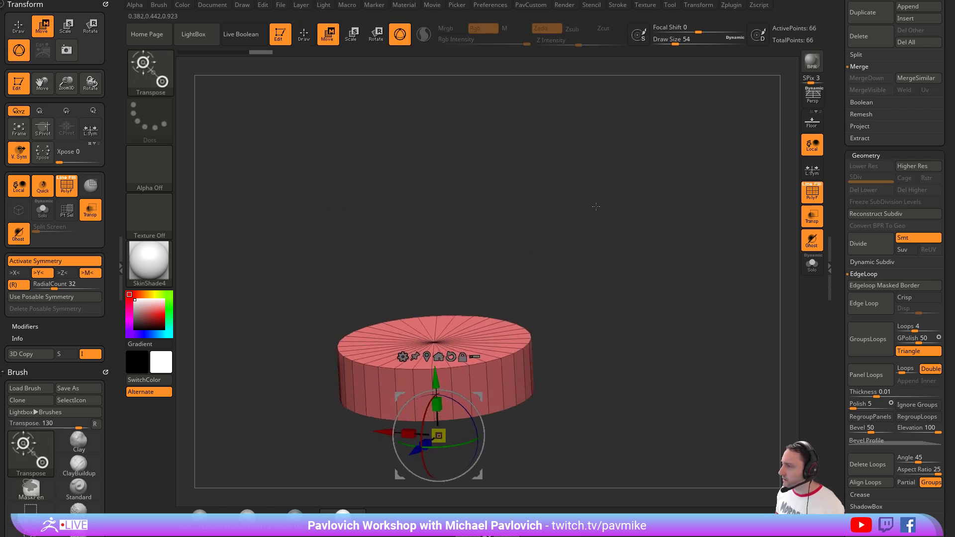
pyautogui.moveTo(596, 206); pyautogui.dragTo(308, 368)
pyautogui.moveTo(625, 219); pyautogui.dragTo(529, 280)
pyautogui.moveTo(632, 283); pyautogui.dragTo(640, 270)
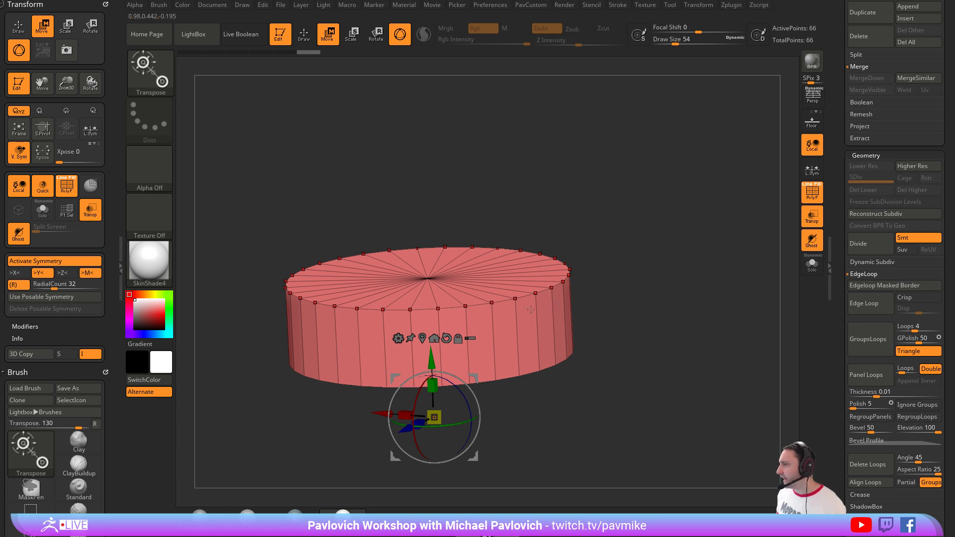
pyautogui.moveTo(604, 286)
pyautogui.mouseDown()
pyautogui.moveTo(605, 300)
pyautogui.moveTo(622, 308)
pyautogui.moveTo(617, 267)
pyautogui.mouseUp()
pyautogui.press('q')
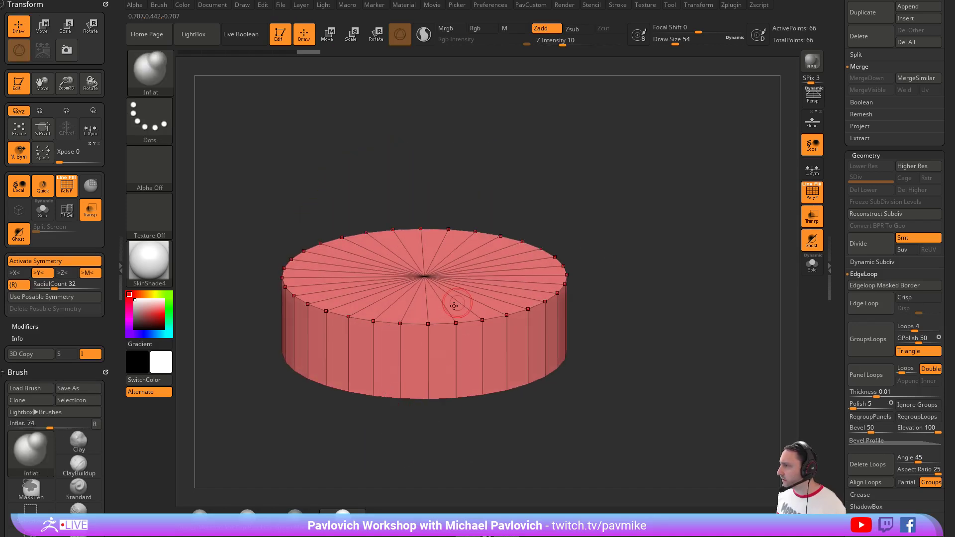
# Extrude the upper cap upward as a second tier using ZModeler QMesh with the Flat Island target, and set Draw Size to 49.
pyautogui.press('b')
pyautogui.press('z')
pyautogui.press('m')
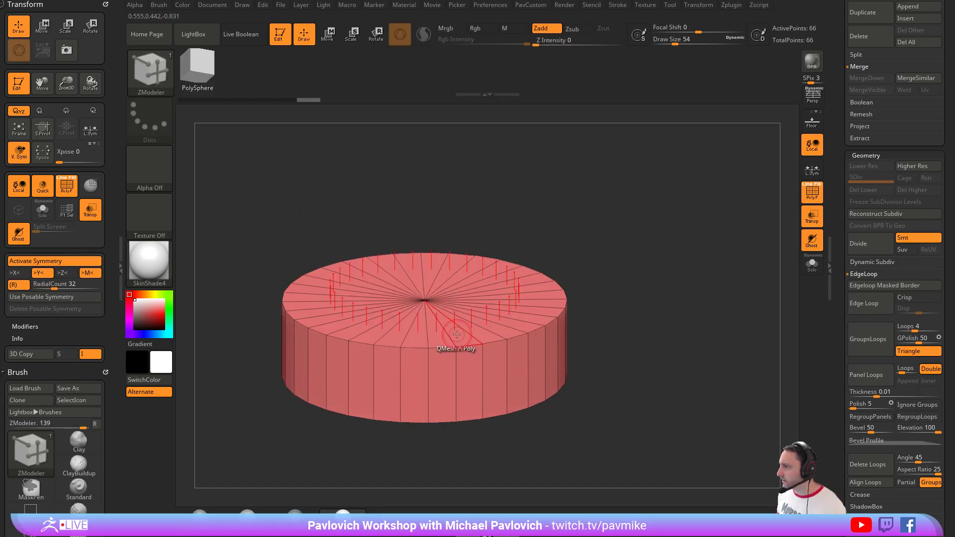
pyautogui.press('space')
pyautogui.click(460, 315)
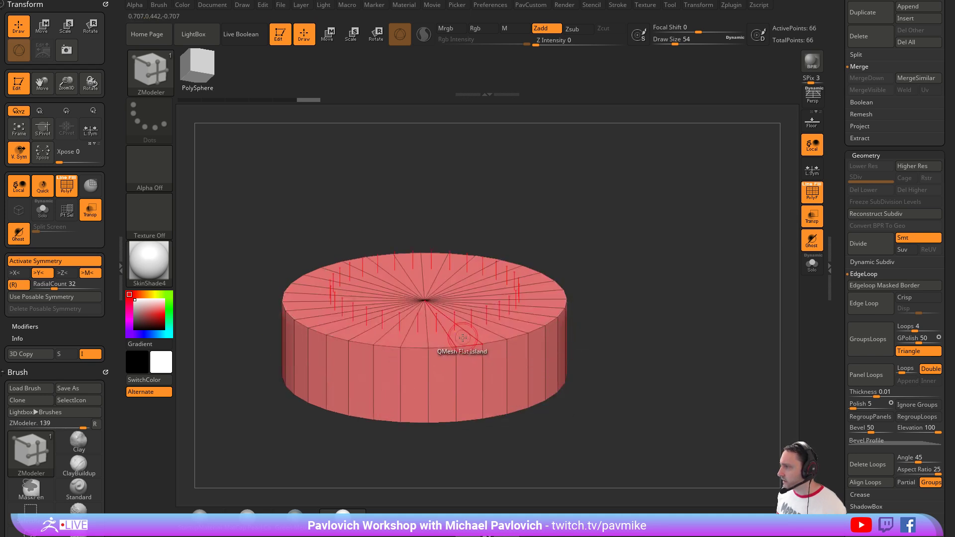
pyautogui.moveTo(457, 333); pyautogui.dragTo(457, 277)
pyautogui.moveTo(645, 269)
pyautogui.mouseDown()
pyautogui.moveTo(647, 244)
pyautogui.moveTo(639, 256)
pyautogui.mouseUp()
pyautogui.press('s')
pyautogui.click(642, 261)
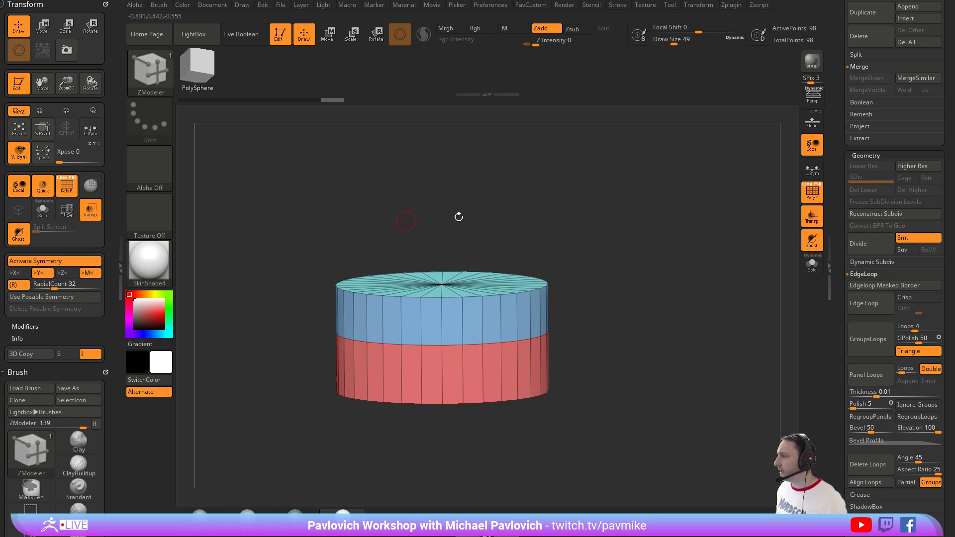
# Regroup both tiers of the side wall as one polygroup, then hide the two end caps and delete the hidden geometry.
pyautogui.moveTo(647, 233)
pyautogui.mouseDown()
pyautogui.moveTo(646, 248)
pyautogui.moveTo(640, 222)
pyautogui.mouseUp()
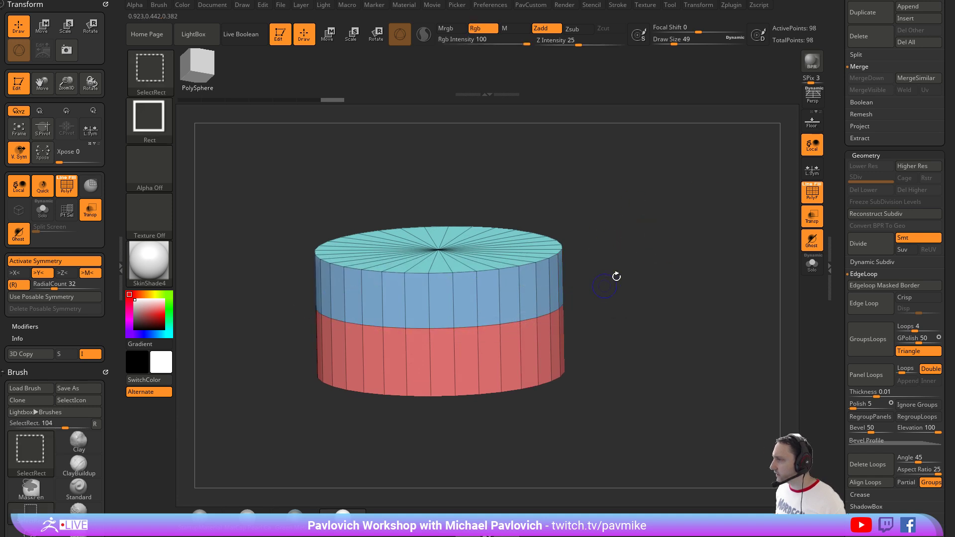
pyautogui.press('space')
pyautogui.moveTo(646, 266)
pyautogui.mouseDown()
pyautogui.moveTo(653, 187)
pyautogui.moveTo(655, 273)
pyautogui.mouseUp()
pyautogui.press('space')
pyautogui.click(650, 272)
pyautogui.moveTo(512, 266); pyautogui.dragTo(512, 309)
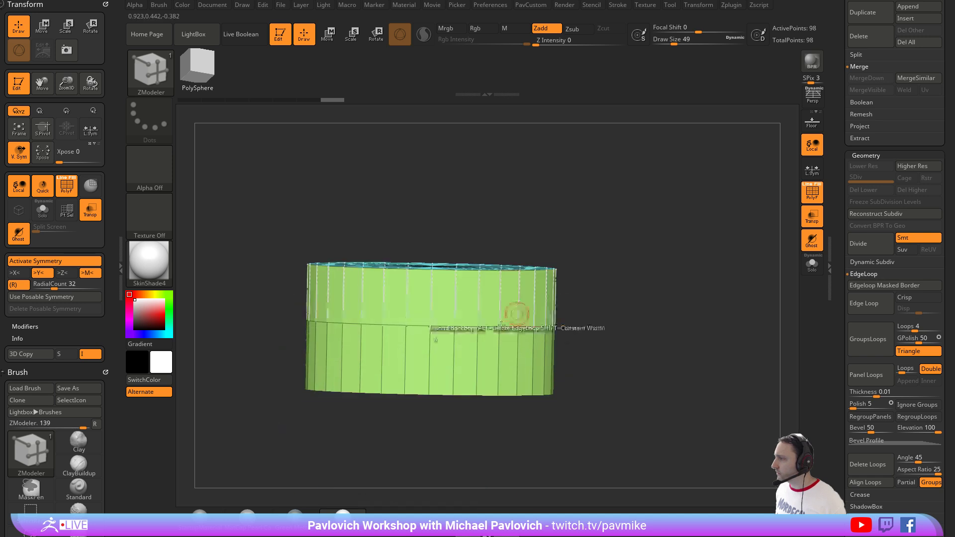
pyautogui.hotkey('ctrl', 'shift')
pyautogui.press('space')
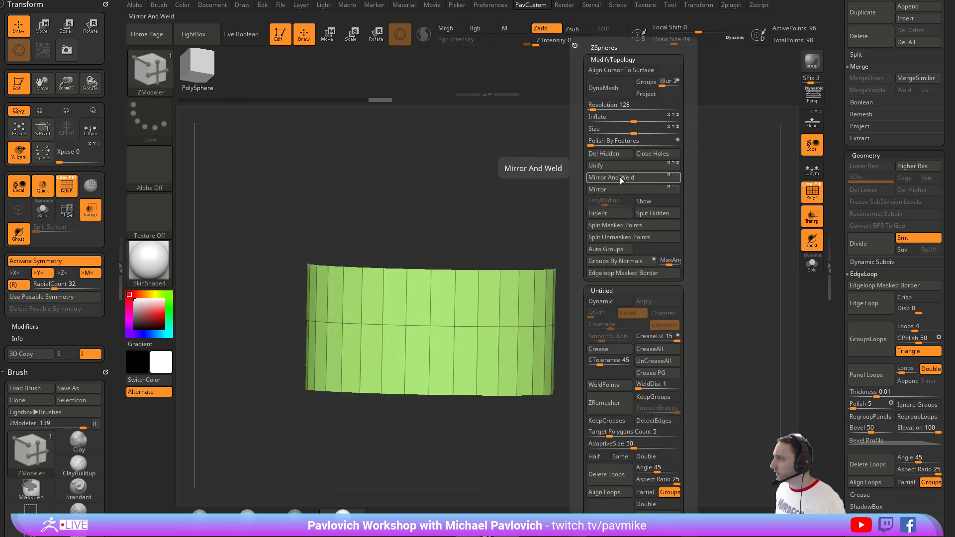
pyautogui.click(616, 154)
# Thicken the open wall into a solid ring using ZModeler QMesh with the Polygroup All target.
pyautogui.moveTo(558, 220); pyautogui.dragTo(578, 244)
pyautogui.press('space')
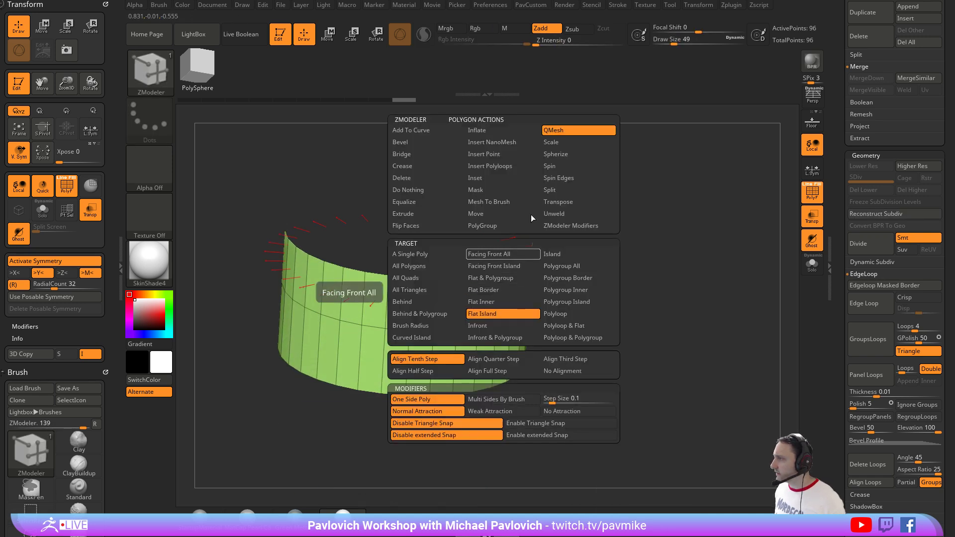
pyautogui.click(562, 266)
pyautogui.moveTo(500, 311); pyautogui.dragTo(516, 317)
pyautogui.moveTo(619, 284); pyautogui.dragTo(572, 310)
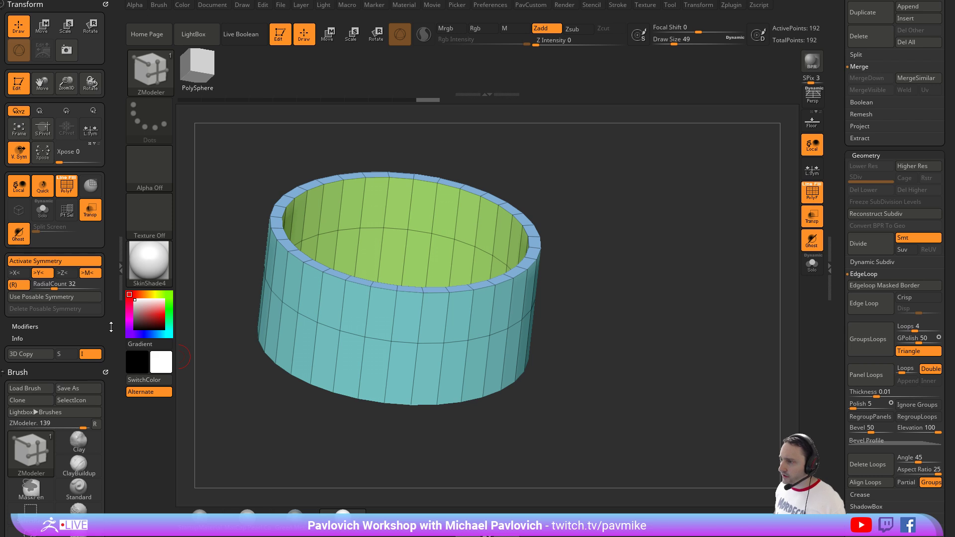
# Set RadialCount to 8 and QMesh upper-tier wall polygons through the ring to cut evenly spaced crown notches.
pyautogui.moveTo(111, 327); pyautogui.dragTo(109, 238)
pyautogui.click(58, 199)
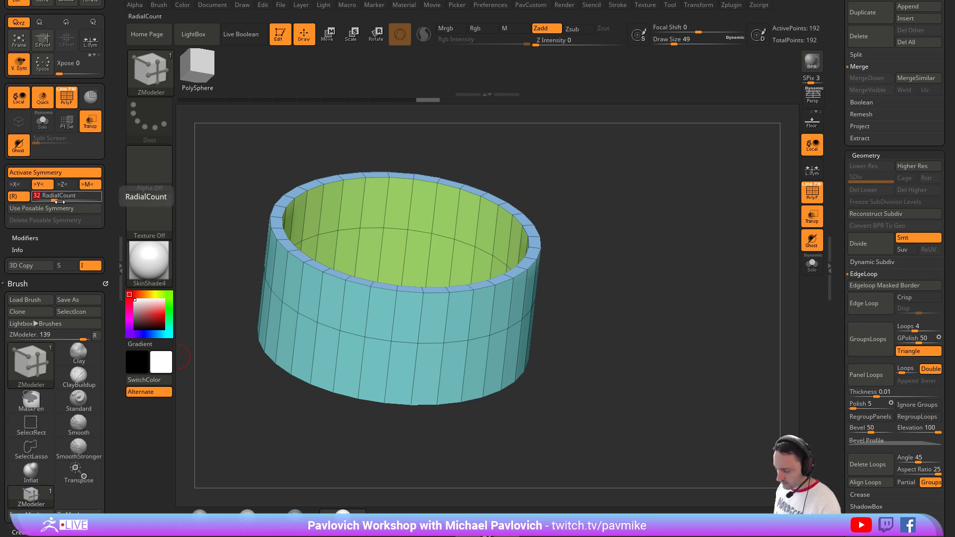
pyautogui.write('8')
pyautogui.press('Return')
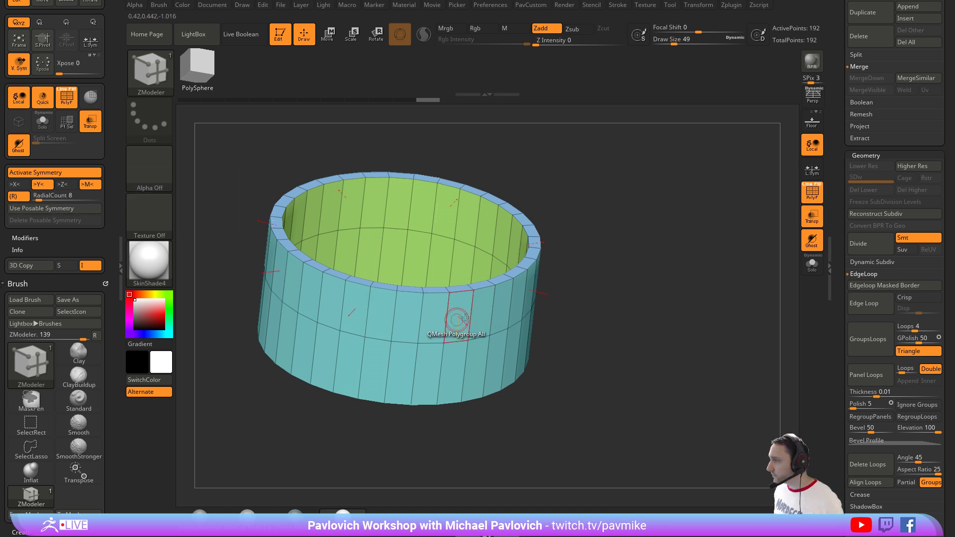
pyautogui.moveTo(464, 317); pyautogui.dragTo(482, 319)
pyautogui.moveTo(646, 287); pyautogui.dragTo(644, 308)
# Crease the crown's edges and preview dynamic subdivision with CreaseLvl 3 and SmoothSubdiv 2, with the polyframe hidden.
pyautogui.press('3')
pyautogui.press('3')
pyautogui.click(629, 350)
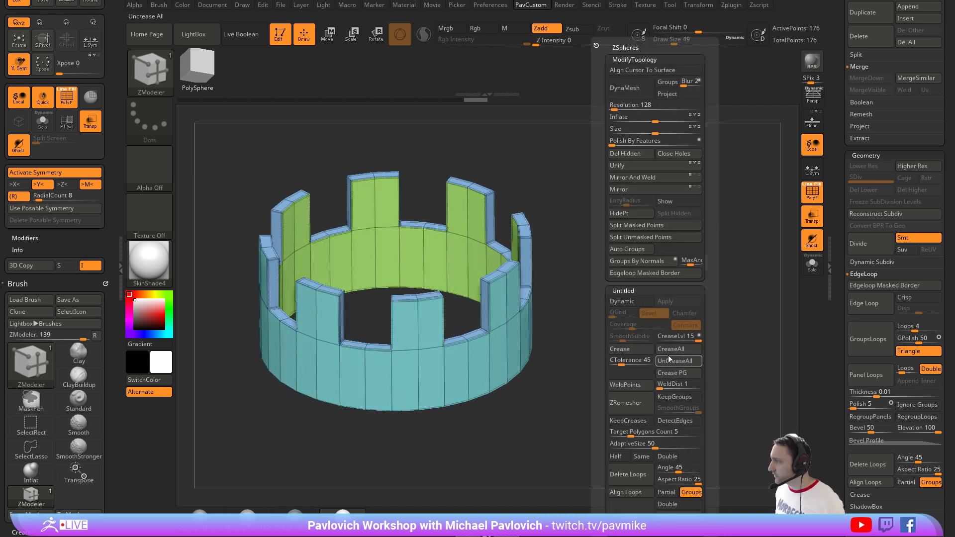
pyautogui.click(622, 302)
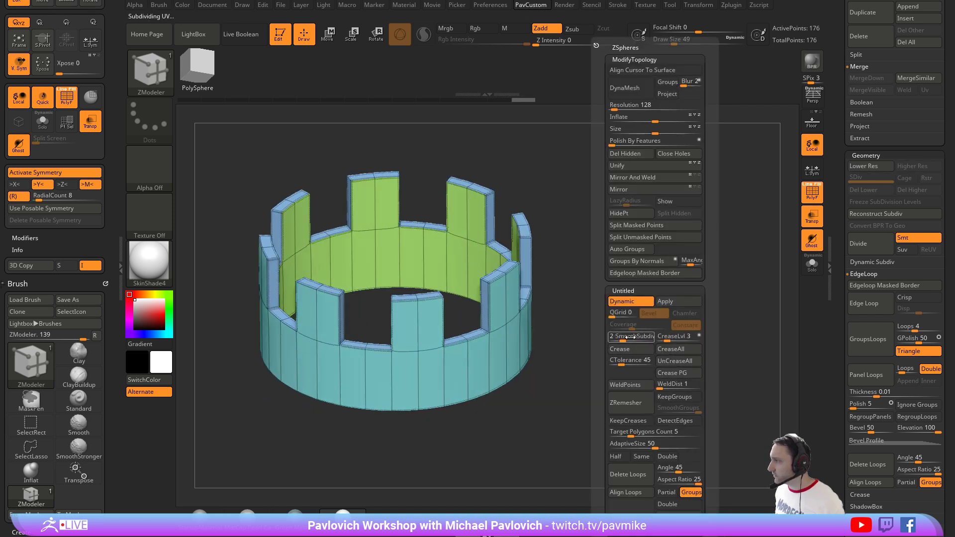
pyautogui.click(812, 195)
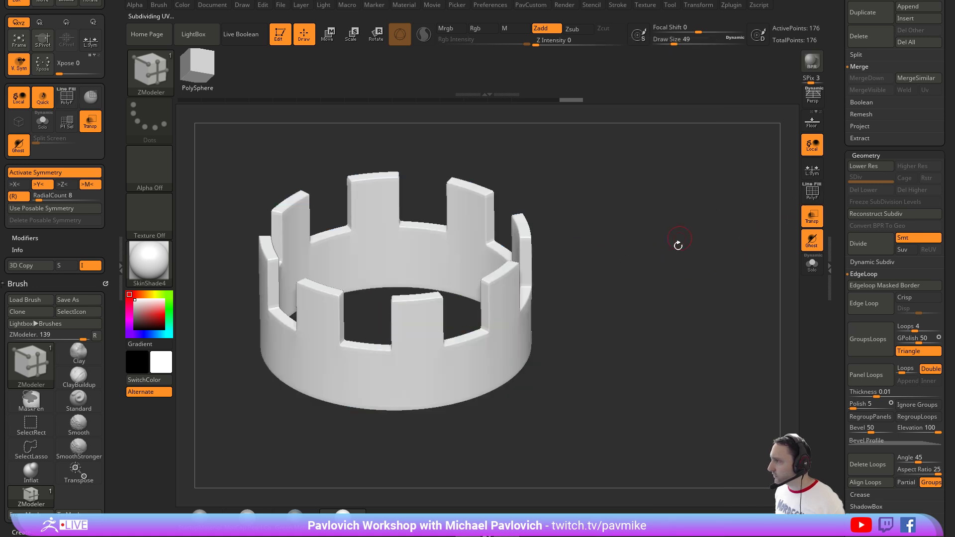
pyautogui.moveTo(678, 245); pyautogui.dragTo(802, 250)
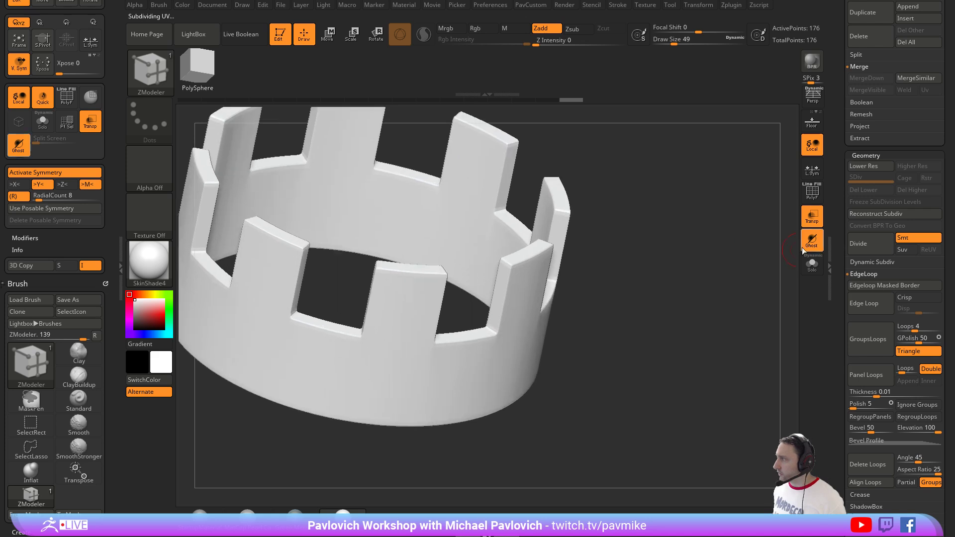
# Return to the unsmoothed crown with its polyframe shown, and set ZModeler's edge action to Slide with RadialCount 16.
pyautogui.hotkey('shift', 'd')
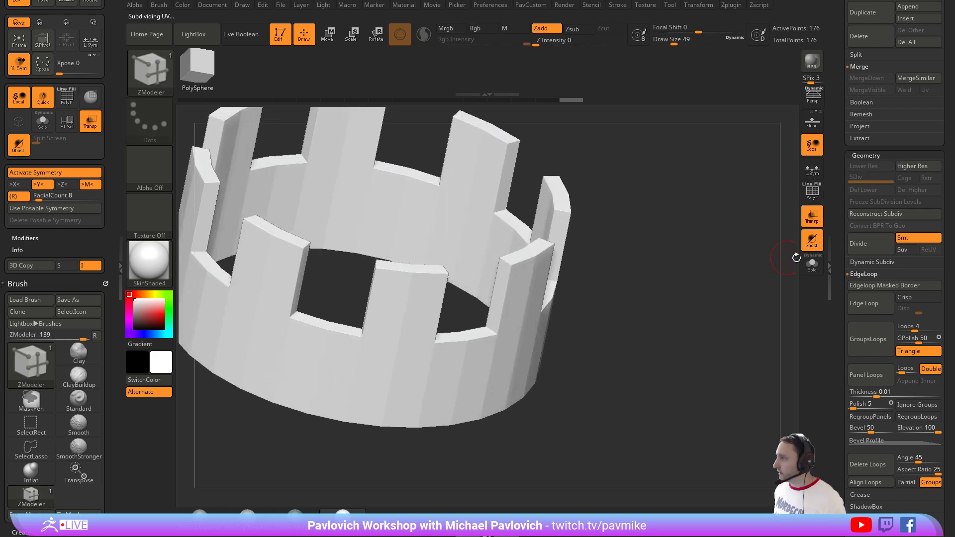
pyautogui.click(821, 199)
pyautogui.moveTo(701, 218); pyautogui.dragTo(699, 248)
pyautogui.press('space')
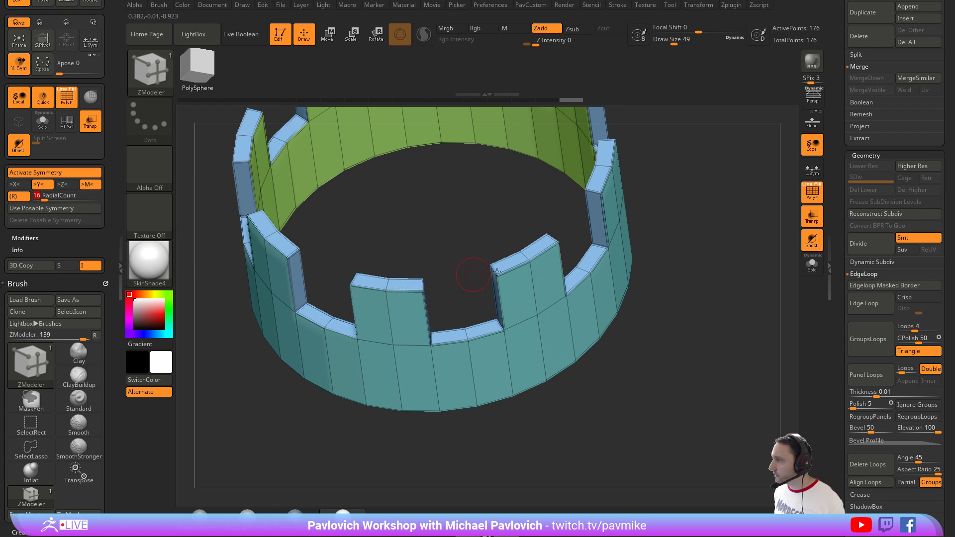
pyautogui.press('space')
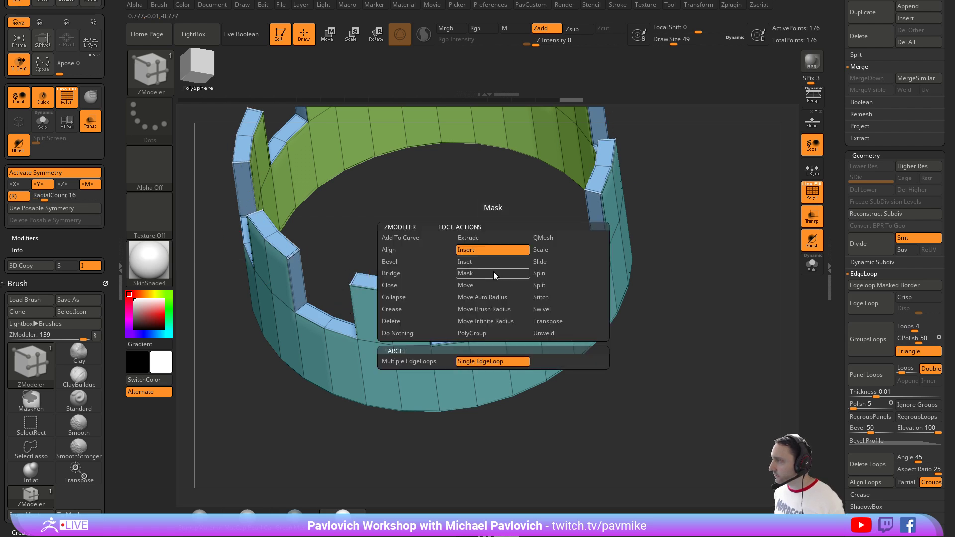
pyautogui.click(543, 262)
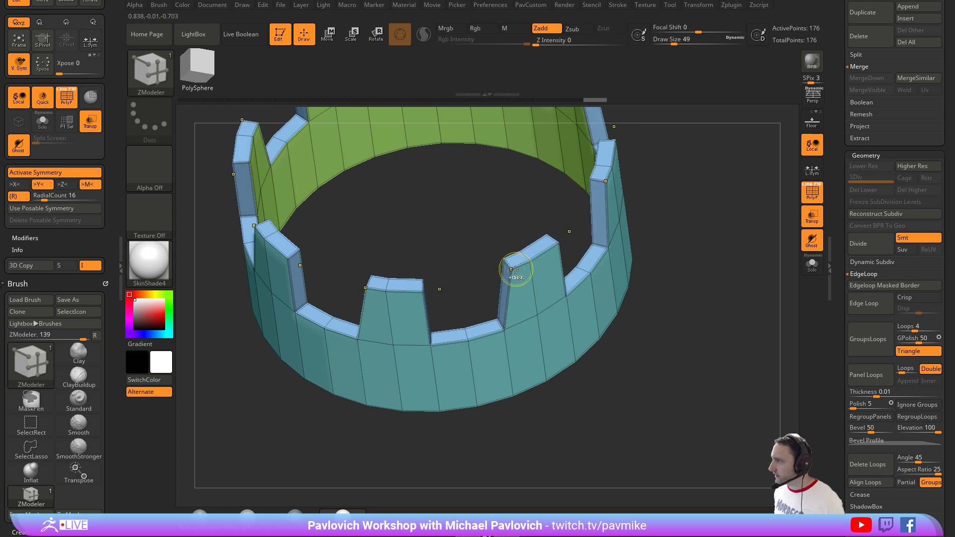
# Re-enable dynamic subdivision, set RadialCount to 8, and slide the upper corner edges of the crown's prongs inward to taper them.
pyautogui.hotkey('ctrl', 'd')
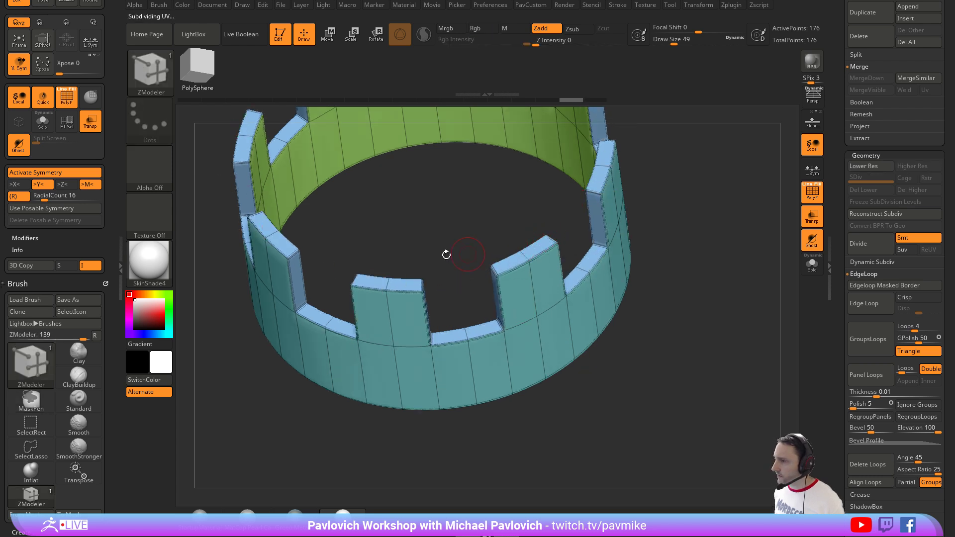
pyautogui.click(65, 195)
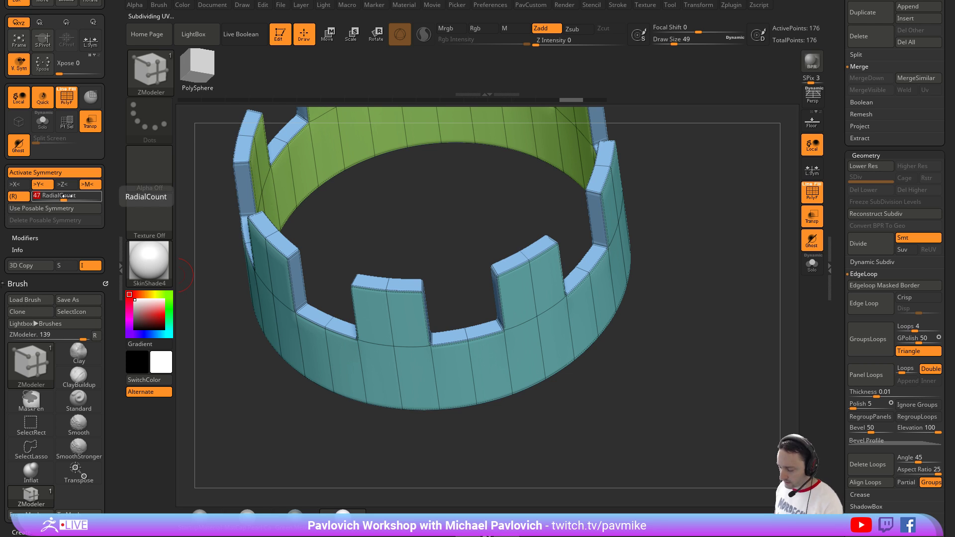
pyautogui.moveTo(495, 271); pyautogui.dragTo(528, 253)
# Snap the crown to a top view and create a new InsertMesh brush from it.
pyautogui.moveTo(641, 246); pyautogui.dragTo(692, 241)
pyautogui.keyDown('shift'); pyautogui.moveTo(671, 202); pyautogui.dragTo(674, 258); pyautogui.keyUp('shift')
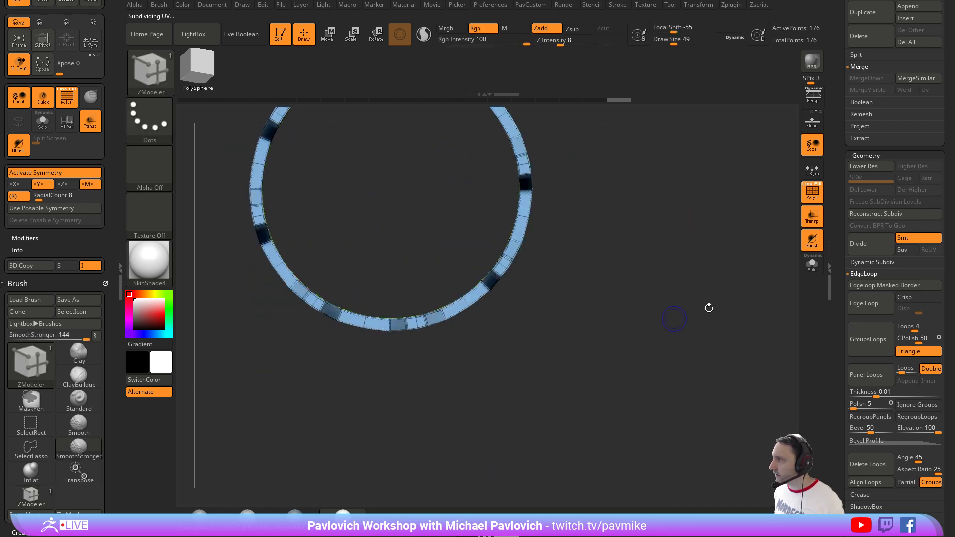
pyautogui.press('b')
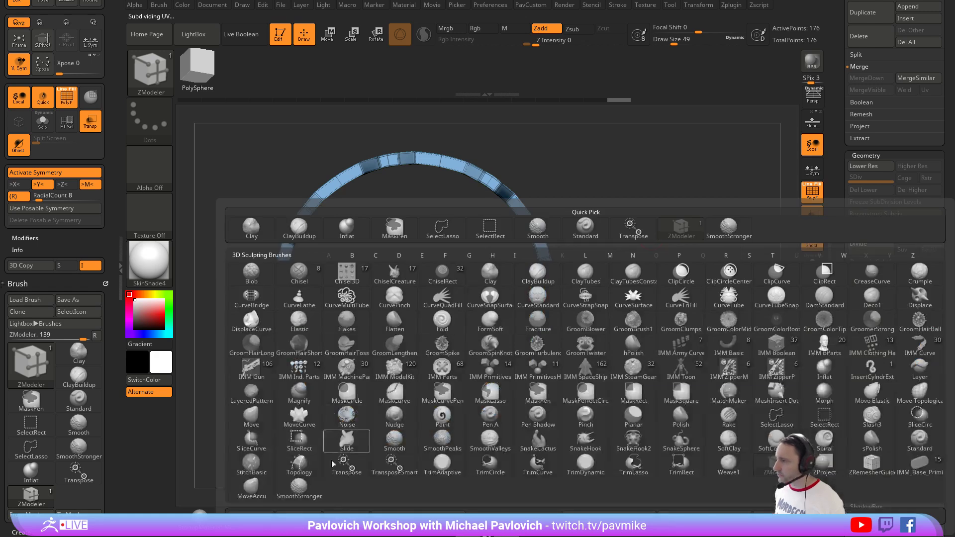
pyautogui.click(398, 517)
pyautogui.click(422, 173)
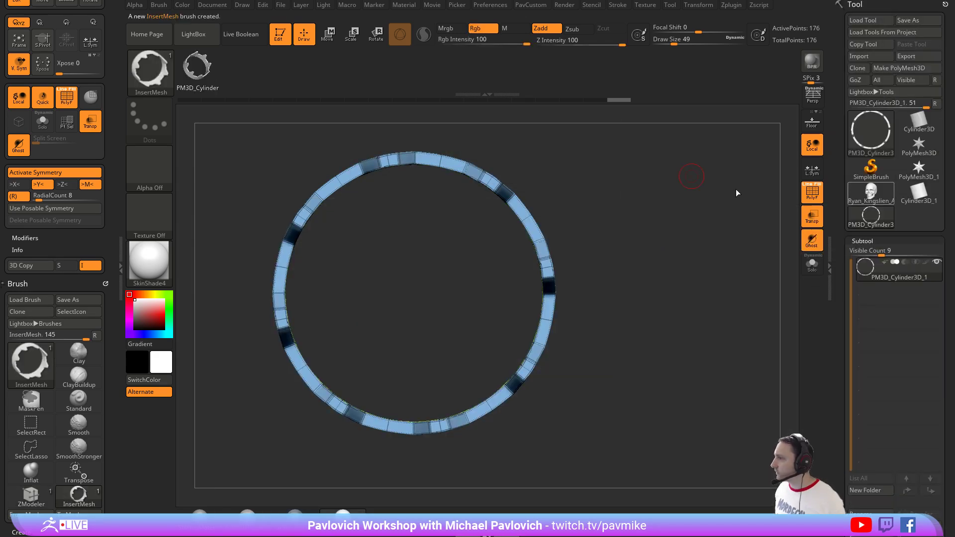
# Switch to the skull tool, insert the crown mesh above the head, and separate it into its own subtool.
pyautogui.moveTo(630, 287); pyautogui.dragTo(539, 214)
pyautogui.moveTo(414, 283); pyautogui.dragTo(492, 339)
pyautogui.moveTo(635, 271); pyautogui.dragTo(647, 194)
pyautogui.press('w')
pyautogui.press('q')
pyautogui.press('2')
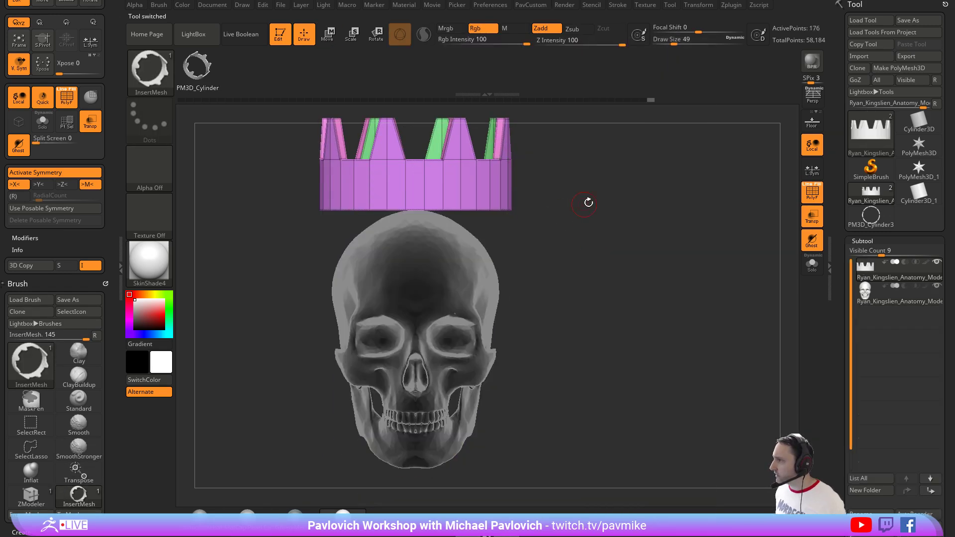
# Turn off transparency and lower the crown subtool onto the top of the skull.
pyautogui.keyDown('alt'); pyautogui.moveTo(575, 159); pyautogui.dragTo(570, 248); pyautogui.keyUp('alt')
pyautogui.press('w')
pyautogui.click(815, 219)
pyautogui.moveTo(409, 240); pyautogui.dragTo(410, 299)
pyautogui.keyDown('alt'); pyautogui.moveTo(575, 339); pyautogui.dragTo(565, 219); pyautogui.keyUp('alt')
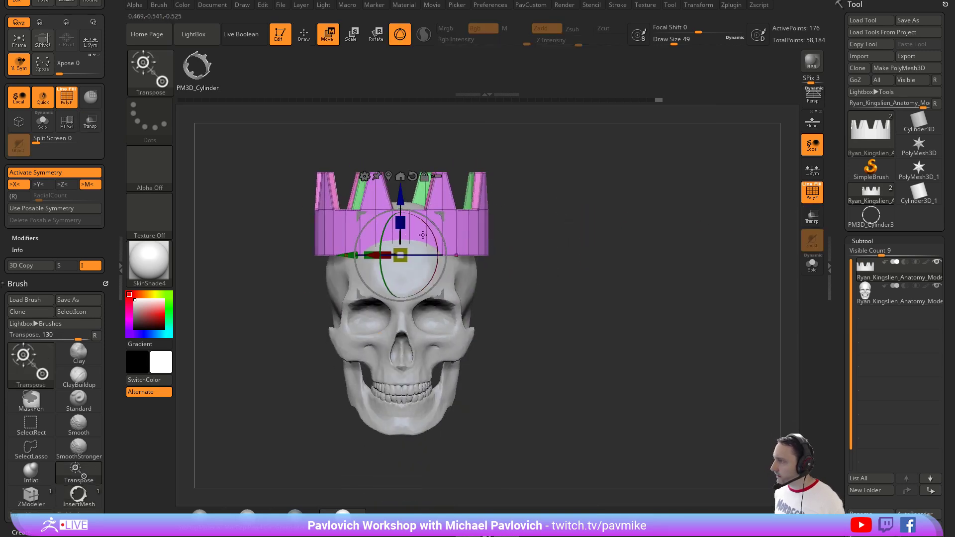
# Tilt the crown backward and adjust its placement so it sits around the skull's cranium.
pyautogui.moveTo(433, 229); pyautogui.dragTo(507, 180)
pyautogui.moveTo(564, 229); pyautogui.dragTo(554, 256)
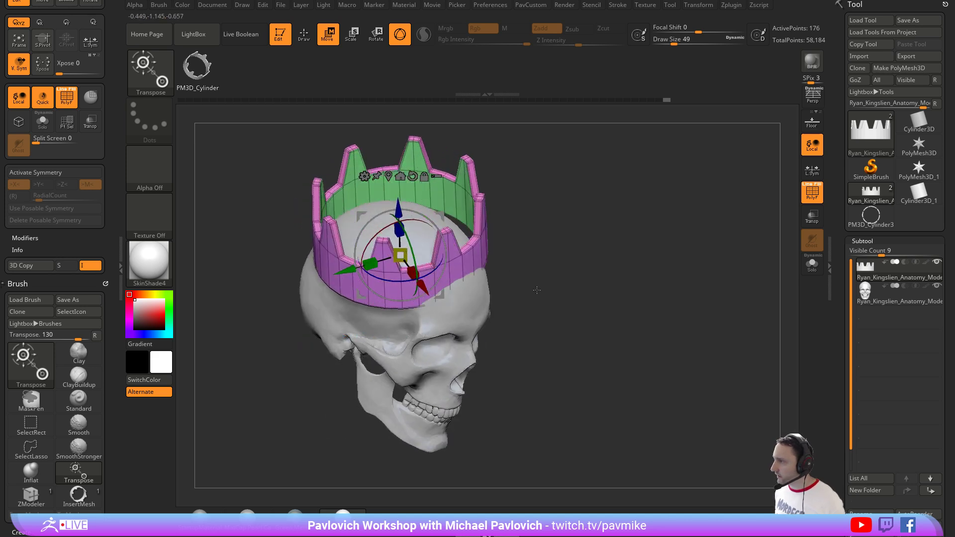
pyautogui.moveTo(536, 290); pyautogui.dragTo(533, 325)
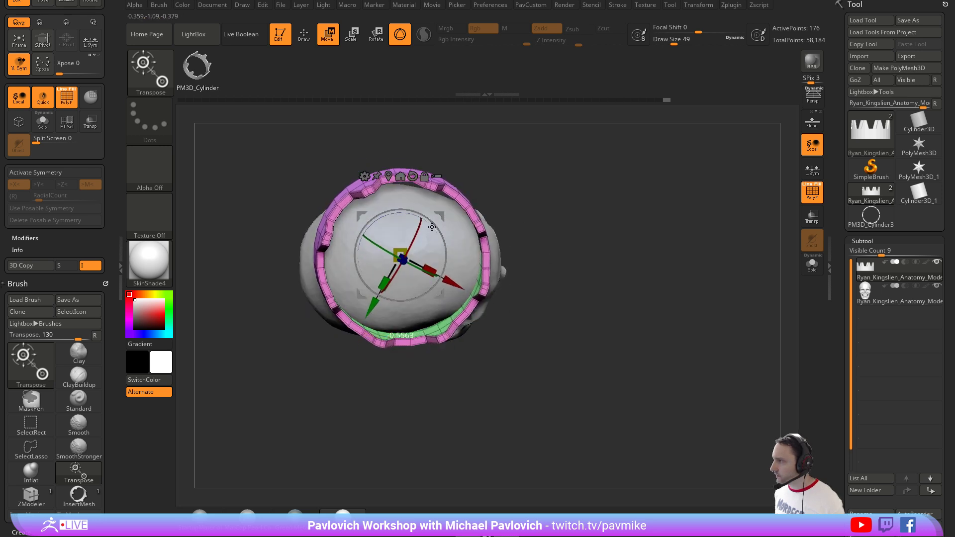
pyautogui.moveTo(574, 261); pyautogui.dragTo(403, 207)
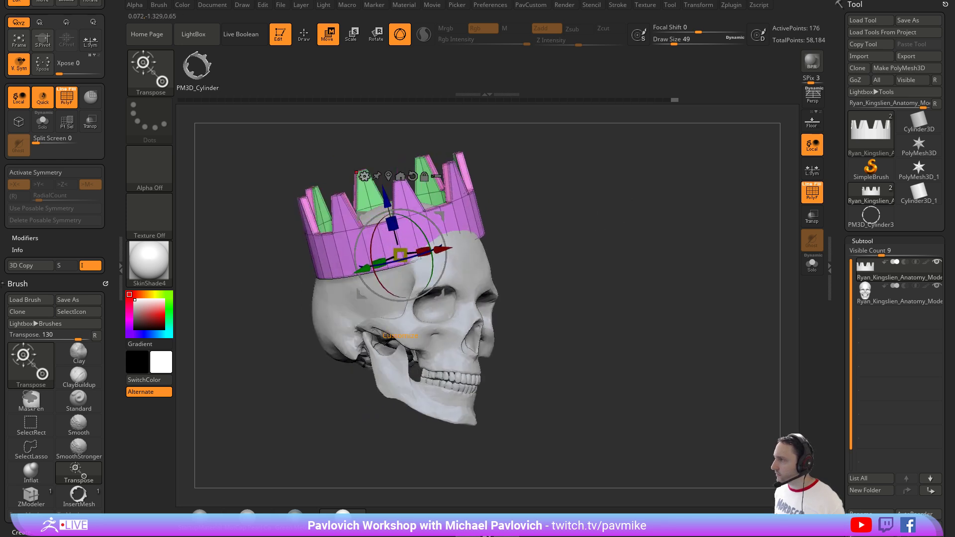
# Apply the Deformer to the crown and adjust its cage points so the band fits around the skull.
pyautogui.moveTo(357, 174); pyautogui.dragTo(458, 250, button='right')
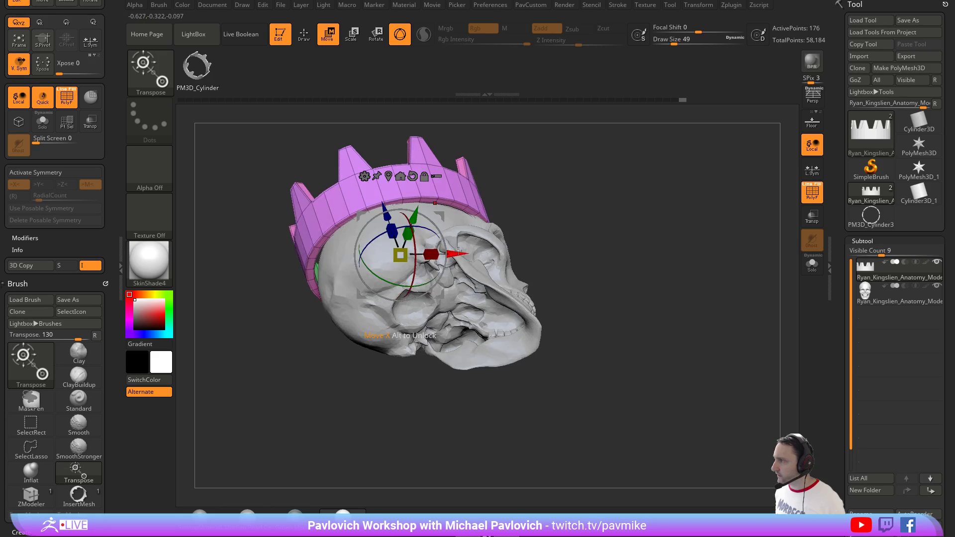
pyautogui.moveTo(533, 245); pyautogui.dragTo(563, 240, button='right')
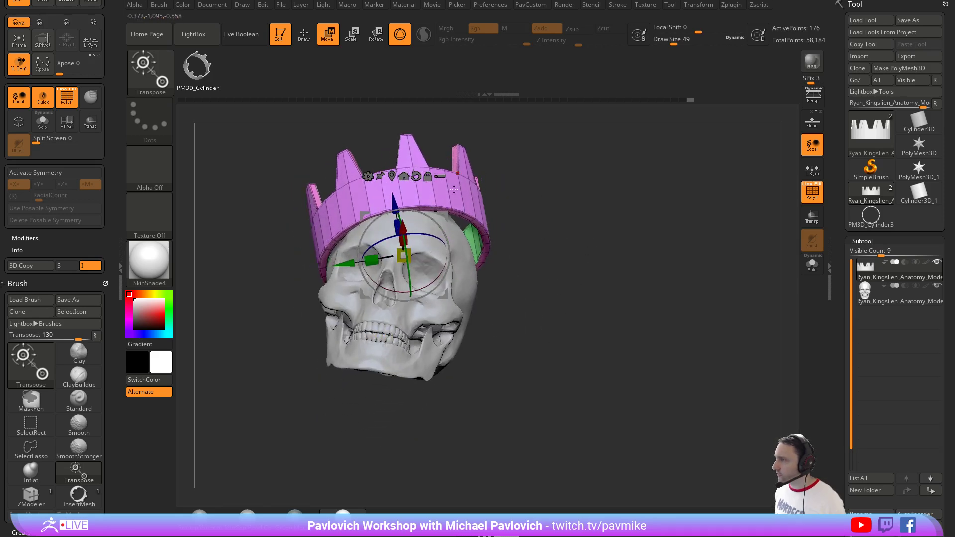
pyautogui.click(368, 176)
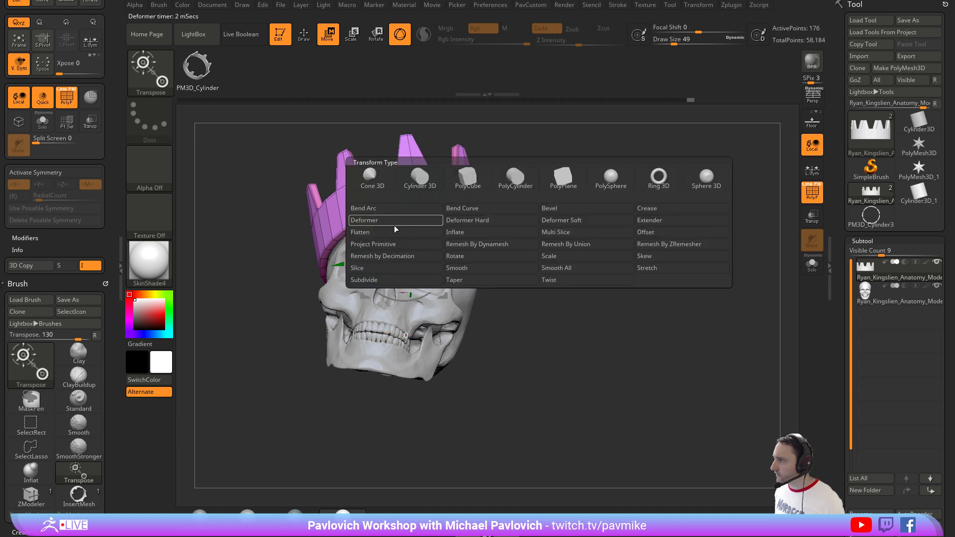
pyautogui.click(409, 221)
pyautogui.moveTo(555, 235); pyautogui.dragTo(557, 271, button='right')
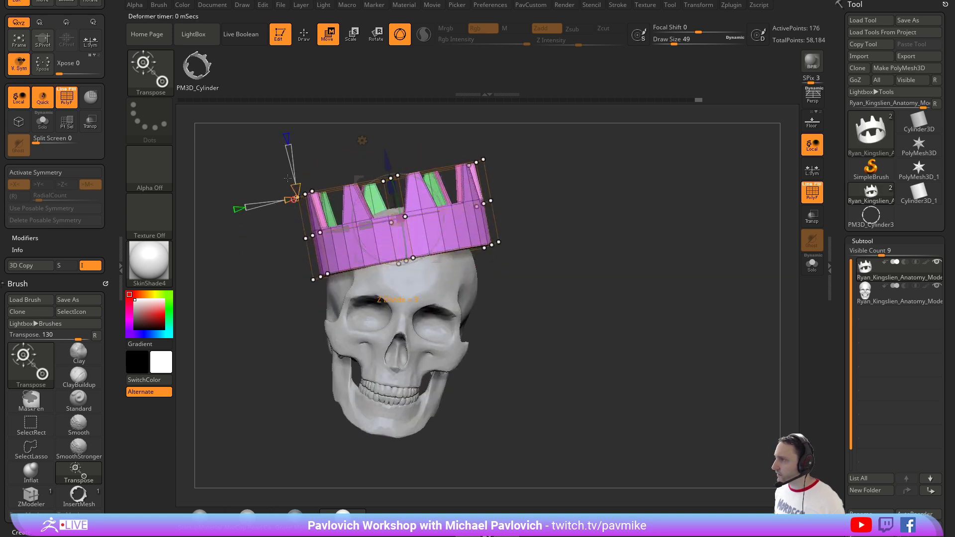
pyautogui.moveTo(296, 189); pyautogui.dragTo(271, 200, button='right')
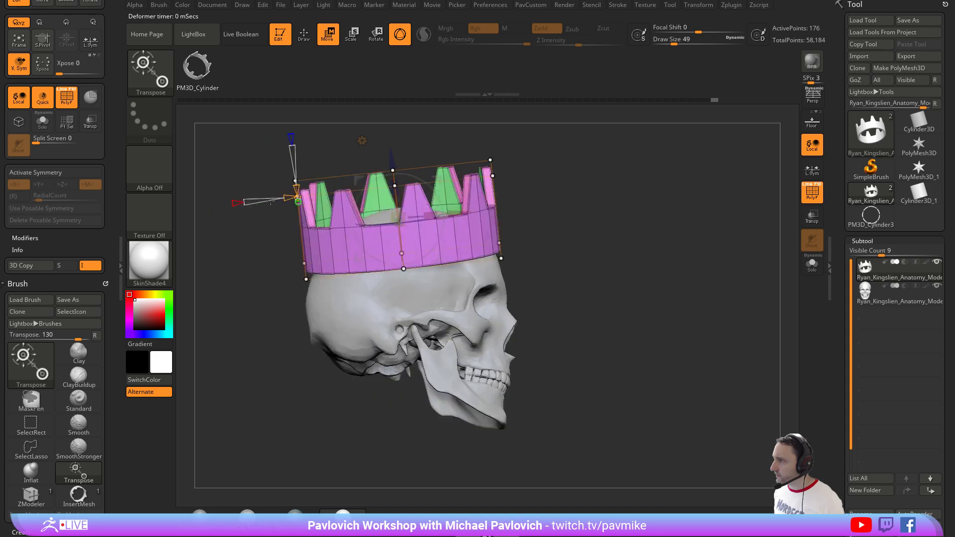
pyautogui.moveTo(535, 201); pyautogui.dragTo(575, 160, button='right')
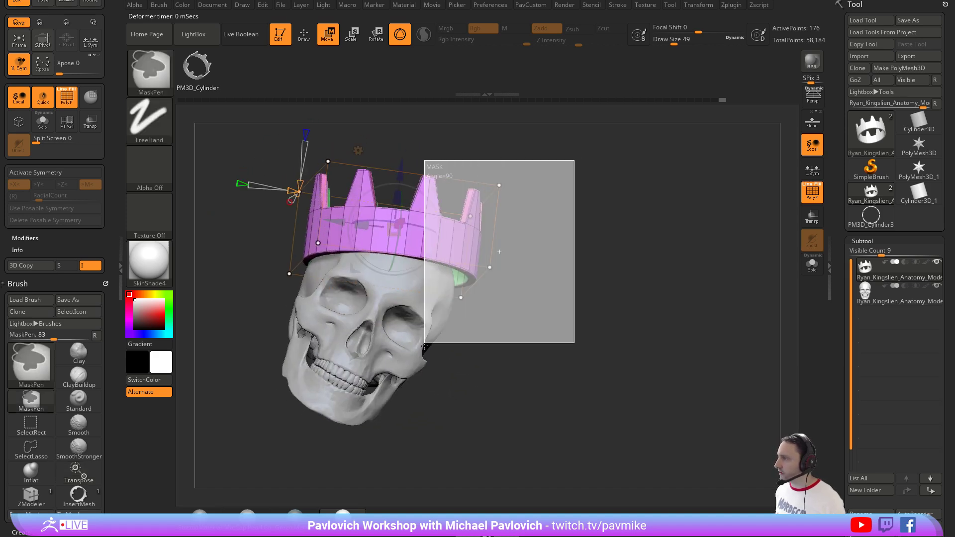
pyautogui.moveTo(492, 248); pyautogui.dragTo(478, 241, button='right')
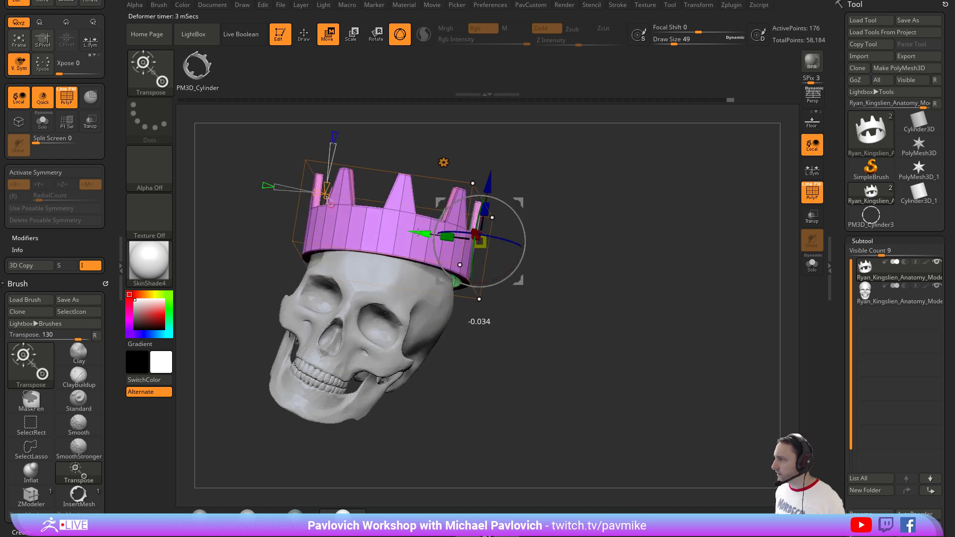
pyautogui.moveTo(413, 232); pyautogui.dragTo(434, 234, button='right')
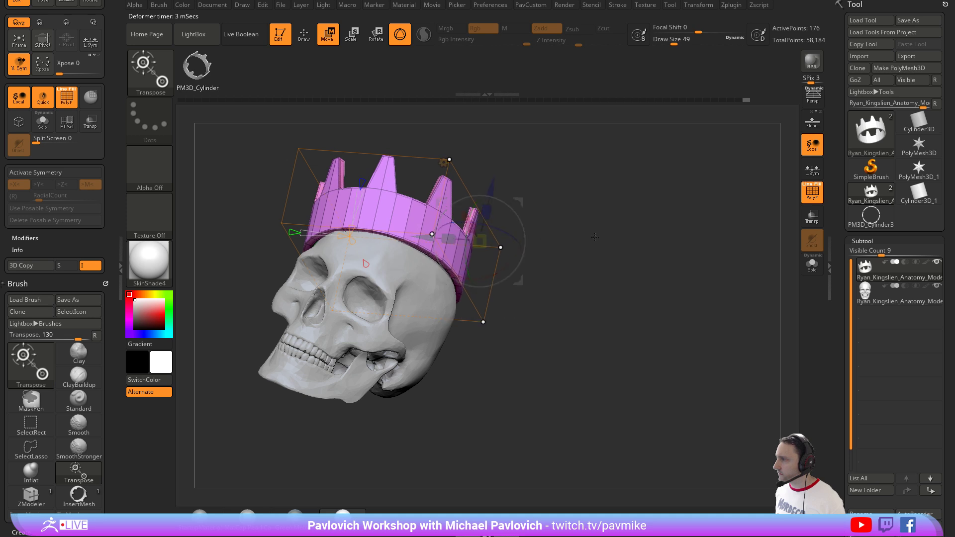
pyautogui.press('q')
# Hide the crown's polyframe display and activate Dynamic Subdivision with a crease level of 3.
pyautogui.moveTo(594, 236)
pyautogui.mouseDown(button='right')
pyautogui.moveTo(614, 271)
pyautogui.moveTo(628, 253)
pyautogui.moveTo(607, 235)
pyautogui.moveTo(595, 238)
pyautogui.moveTo(676, 260)
pyautogui.mouseUp(button='right')
pyautogui.keyDown('ctrl'); pyautogui.moveTo(691, 217); pyautogui.dragTo(696, 189, button='right'); pyautogui.keyUp('ctrl')
pyautogui.click(807, 194)
pyautogui.keyDown('alt'); pyautogui.moveTo(631, 245); pyautogui.dragTo(689, 247, button='right'); pyautogui.keyUp('alt')
pyautogui.press('d')
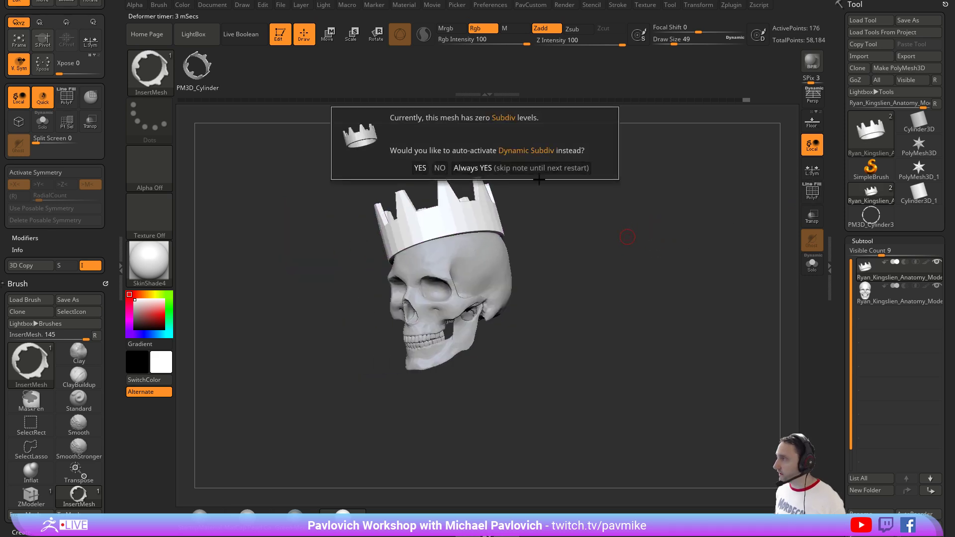
pyautogui.moveTo(672, 344); pyautogui.dragTo(678, 338)
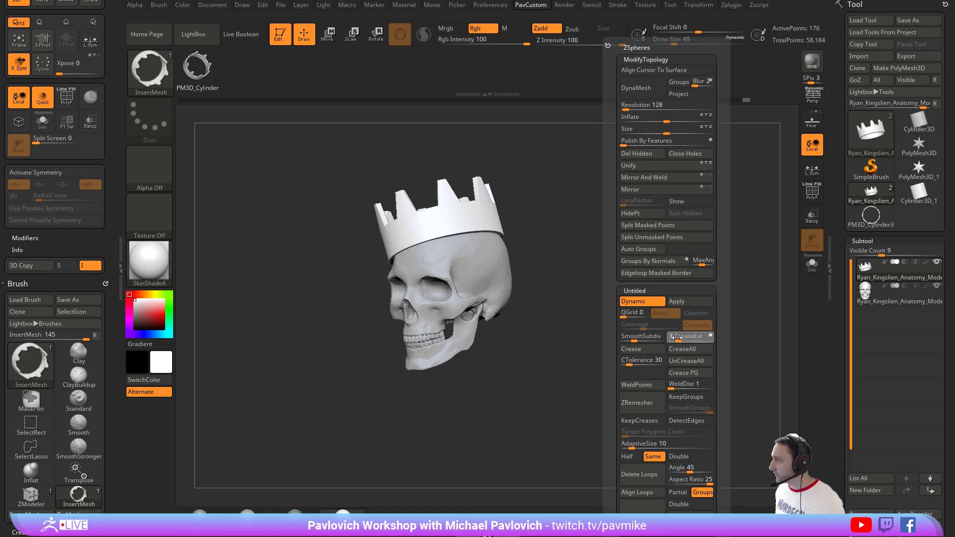
pyautogui.click(641, 339)
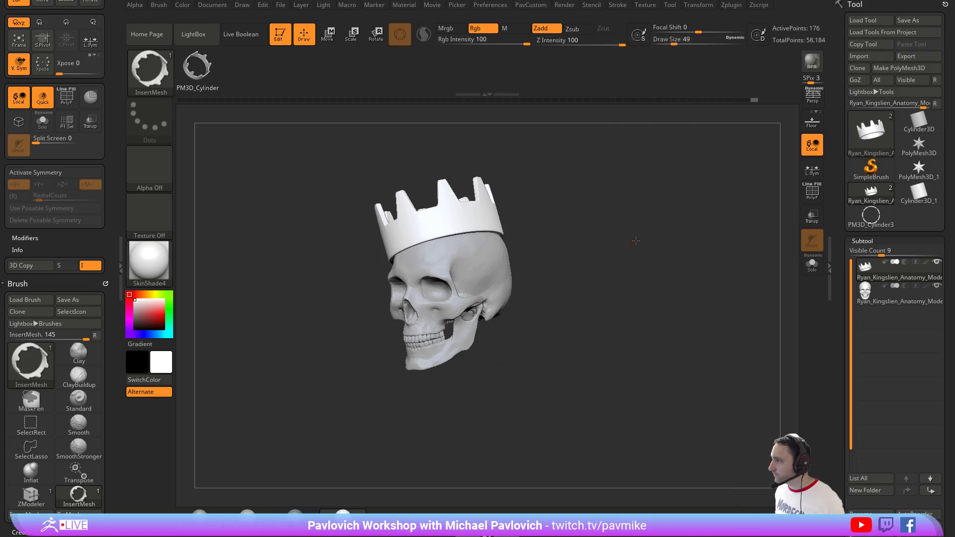
pyautogui.keyDown('alt'); pyautogui.moveTo(634, 241); pyautogui.dragTo(650, 256); pyautogui.keyUp('alt')
pyautogui.press('s')
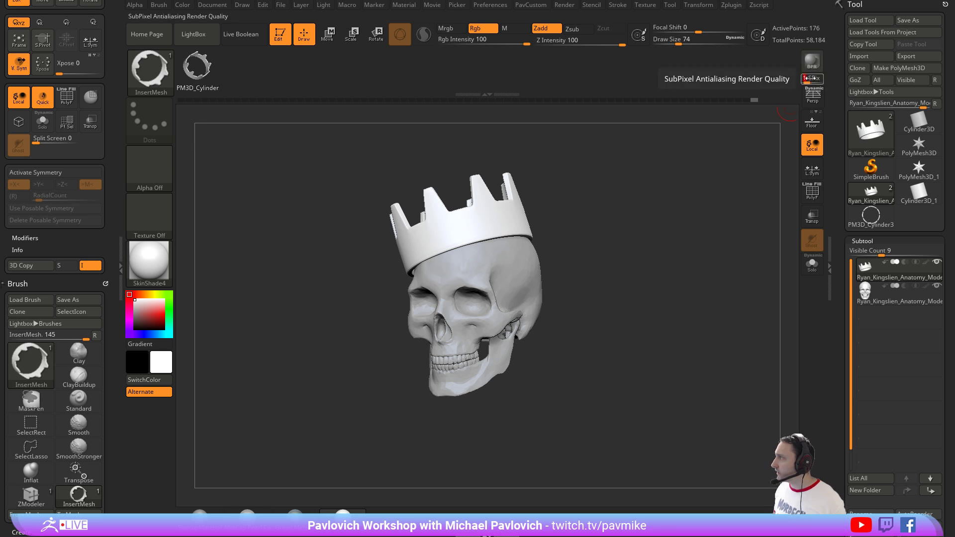
# Render the crowned skull with BPR and try render presets, including B&W Thin Outline, ending on an outlined look with a dark background.
pyautogui.click(812, 60)
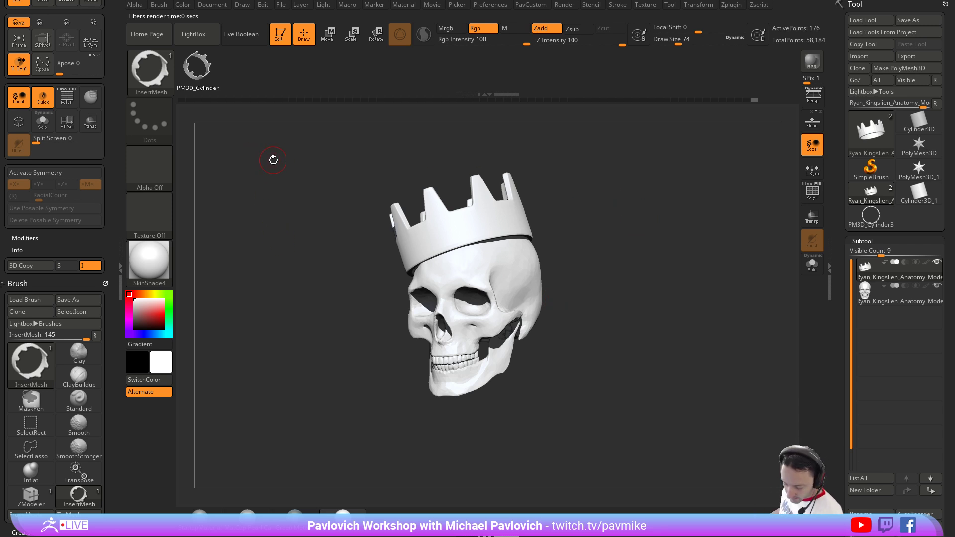
pyautogui.press(',')
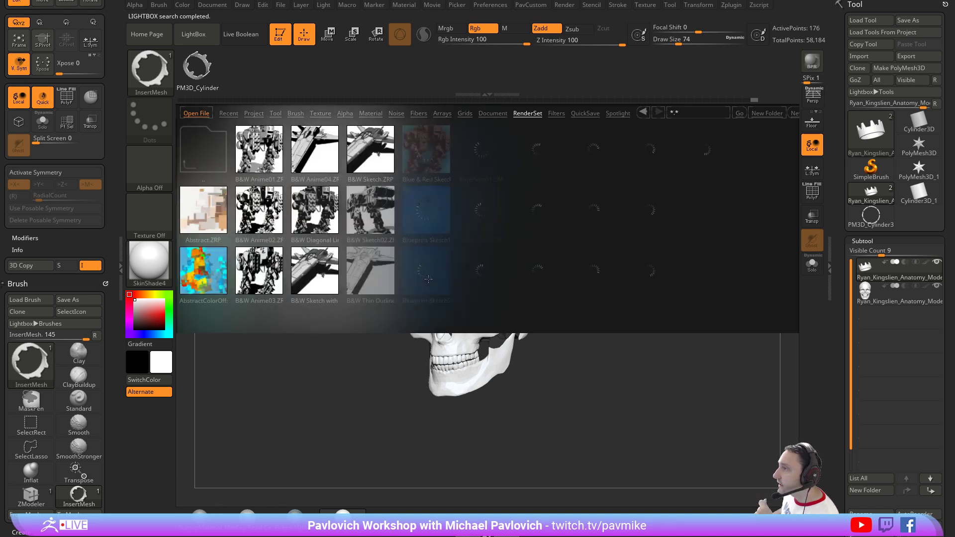
pyautogui.doubleClick(364, 269)
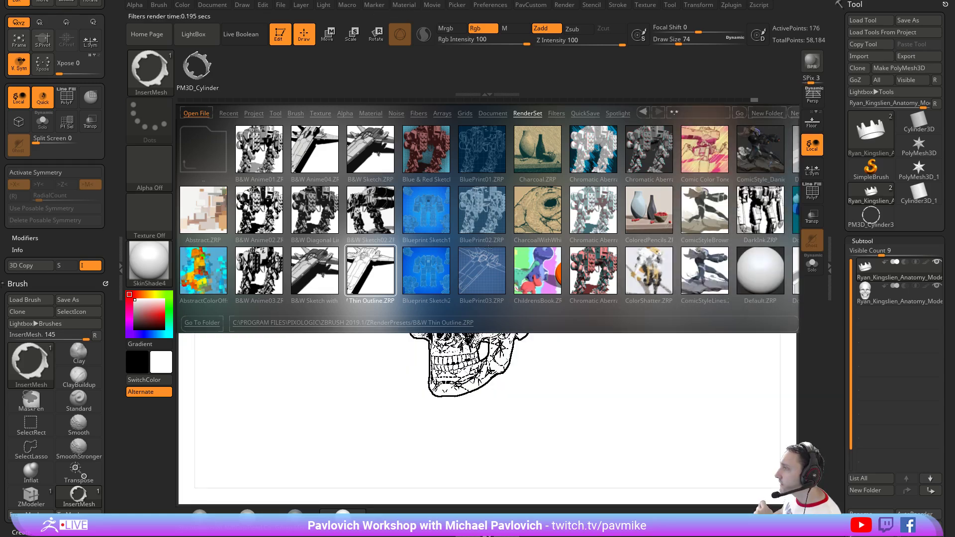
pyautogui.moveTo(664, 269); pyautogui.dragTo(490, 266)
pyautogui.doubleClick(400, 211)
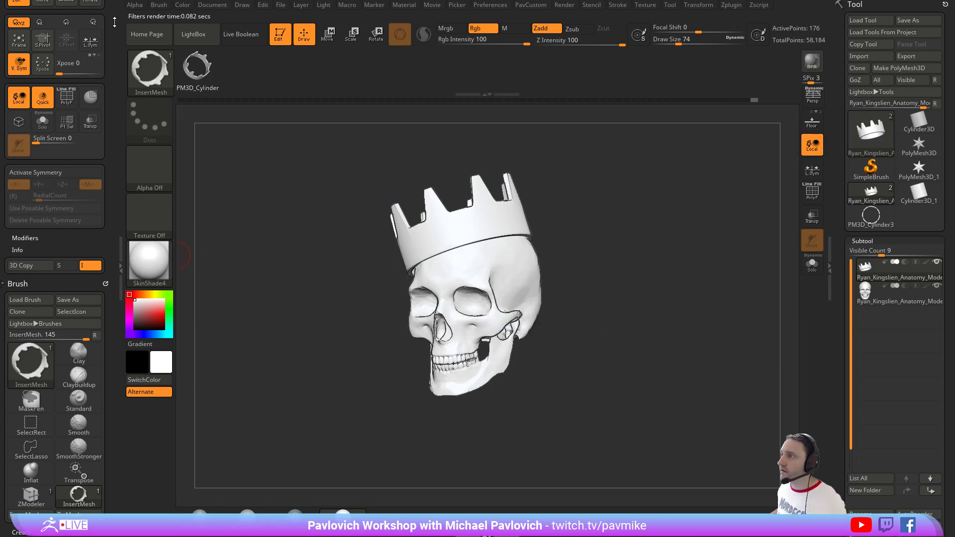
# Replace the docked palettes with the Render palette and expand its BPR Filters settings.
pyautogui.moveTo(114, 22); pyautogui.dragTo(115, 111)
pyautogui.click(106, 5)
pyautogui.click(106, 4)
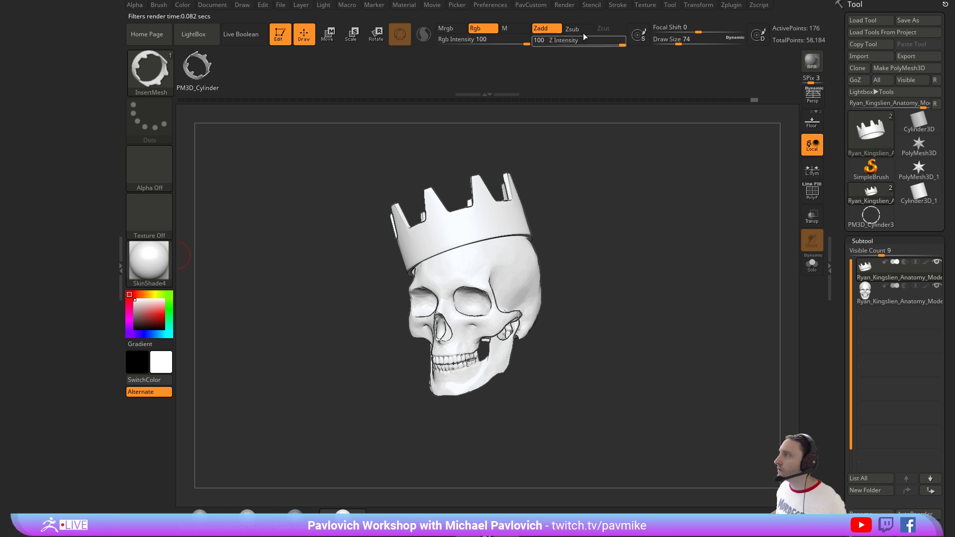
pyautogui.click(560, 9)
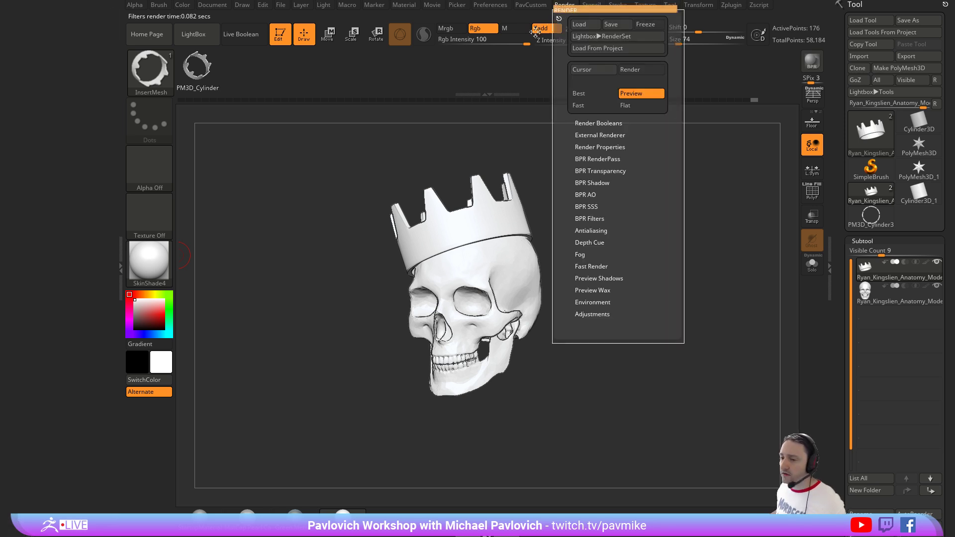
pyautogui.moveTo(558, 18); pyautogui.dragTo(116, 88)
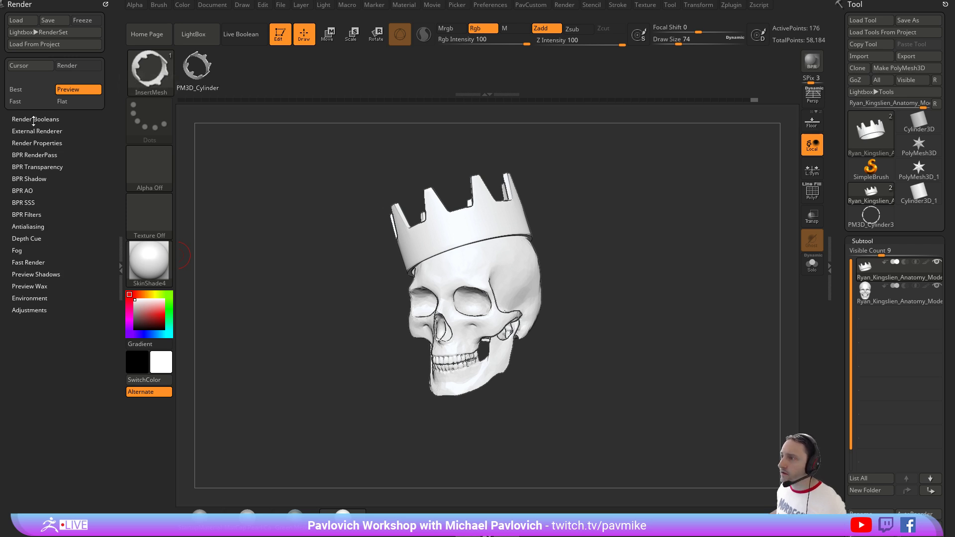
pyautogui.press('shift')
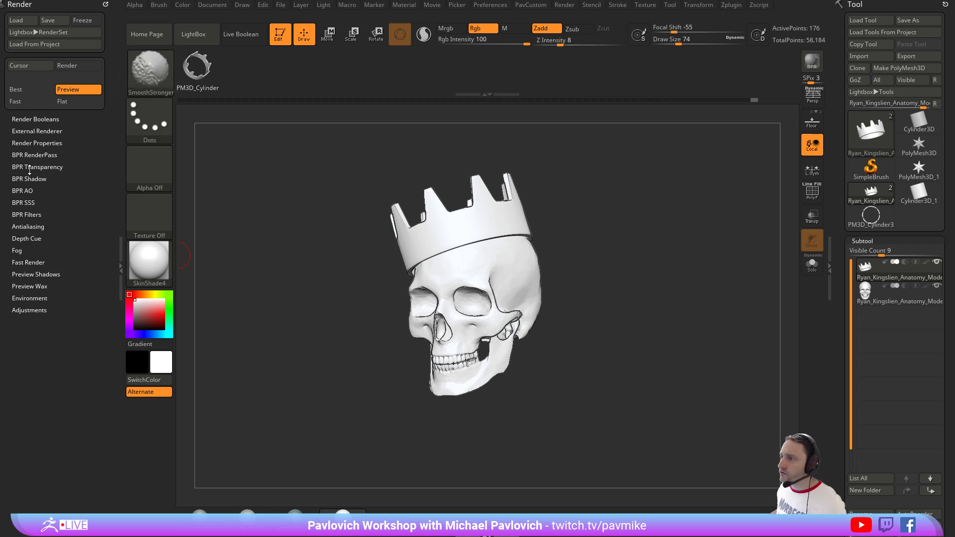
pyautogui.click(28, 214)
pyautogui.scroll(-5, 60, 219)
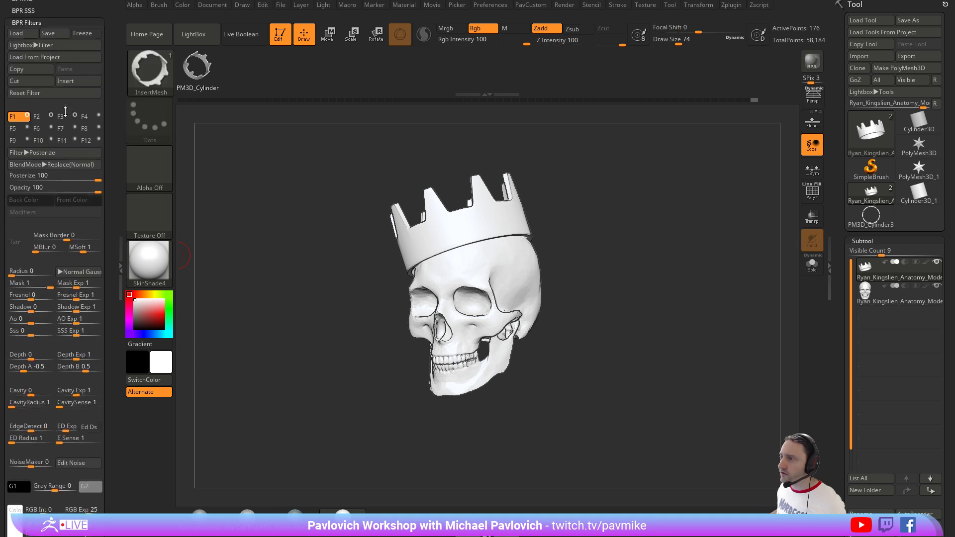
# Change BPR filter F1 to Flat Shading with 4 shades and adjust its minimum intensity.
pyautogui.click(45, 151)
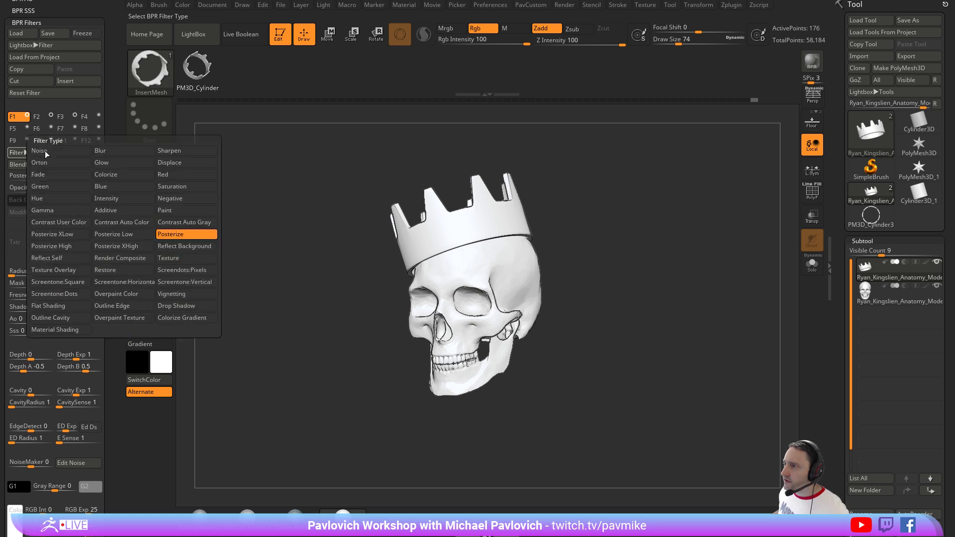
pyautogui.click(63, 307)
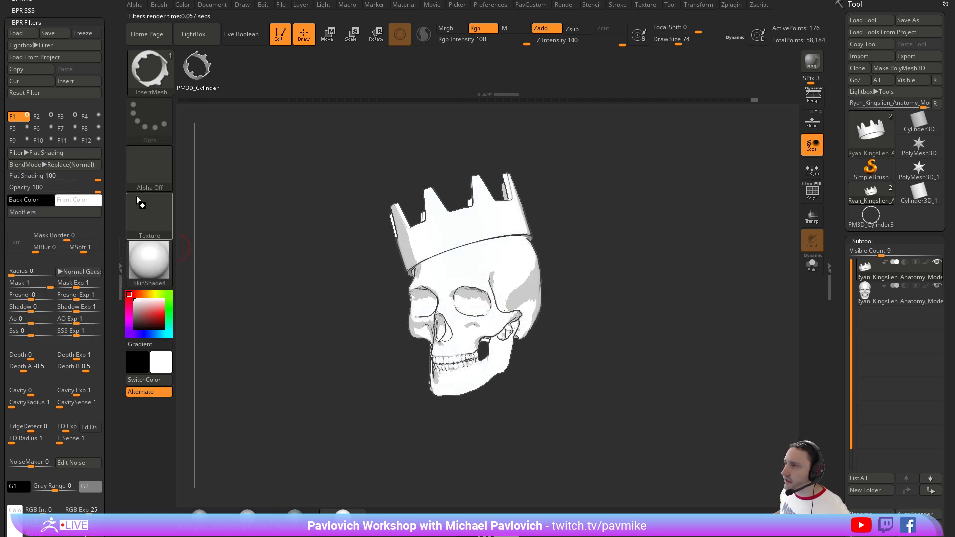
pyautogui.click(33, 212)
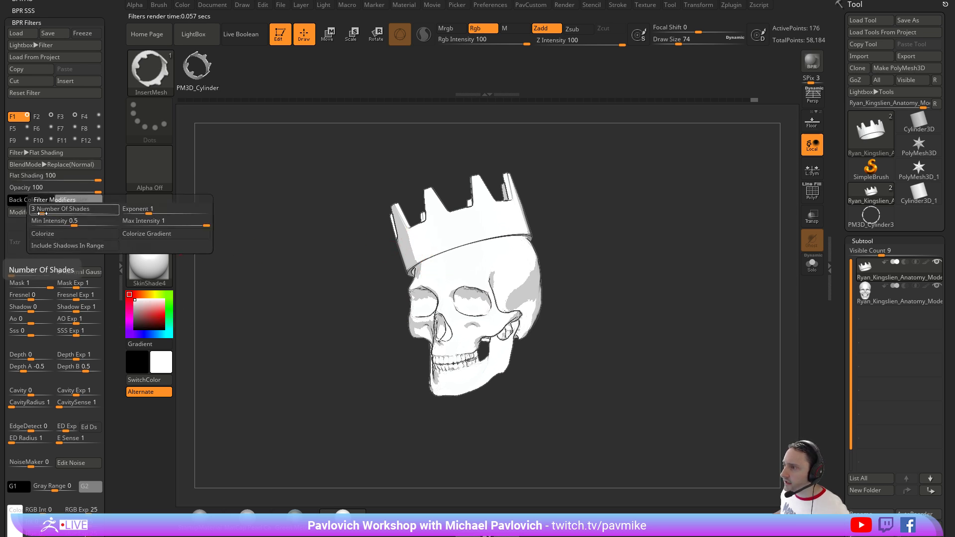
pyautogui.moveTo(40, 213); pyautogui.dragTo(47, 212)
pyautogui.click(47, 213)
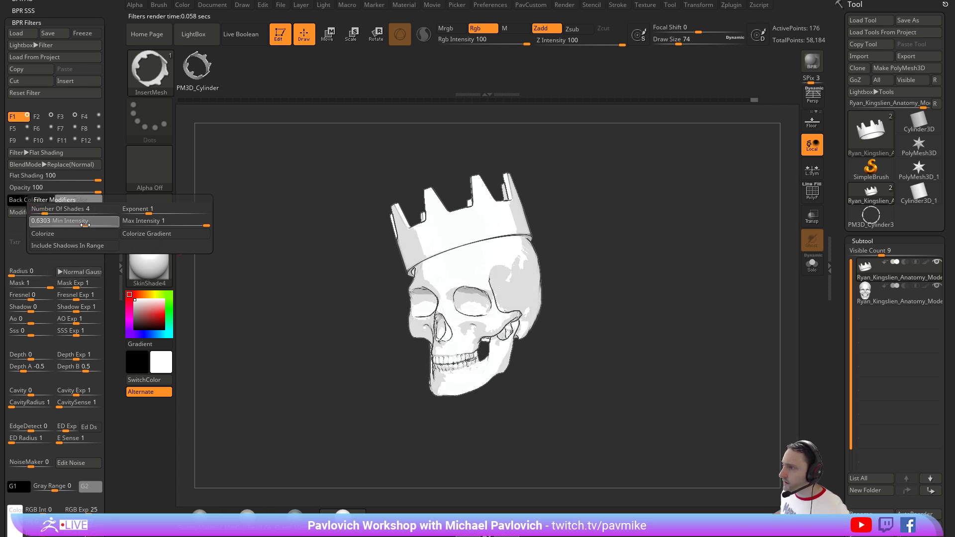
pyautogui.moveTo(75, 225)
pyautogui.mouseDown()
pyautogui.moveTo(85, 225)
pyautogui.moveTo(68, 224)
pyautogui.mouseUp()
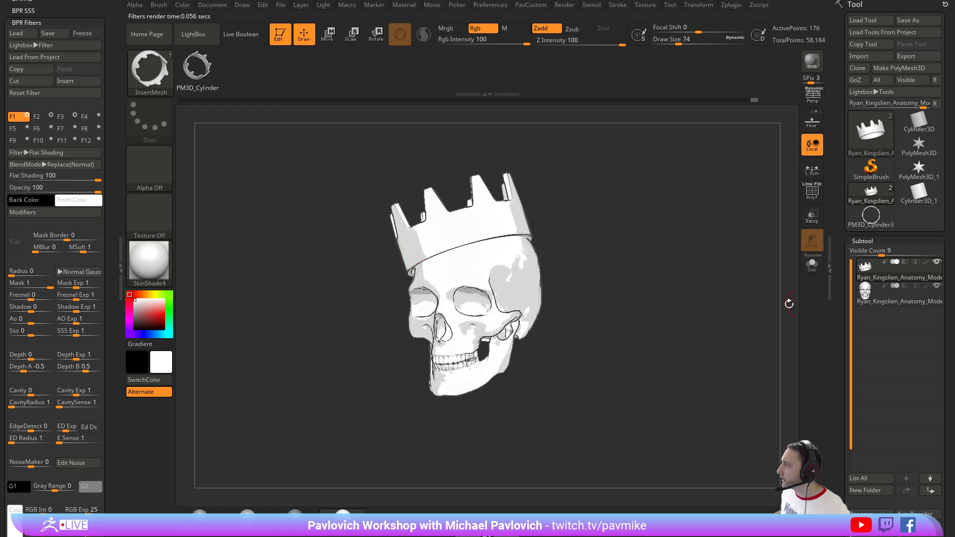
# Fill the crown subtool with golden yellow (R 255, G 209, B 0).
pyautogui.click(151, 294)
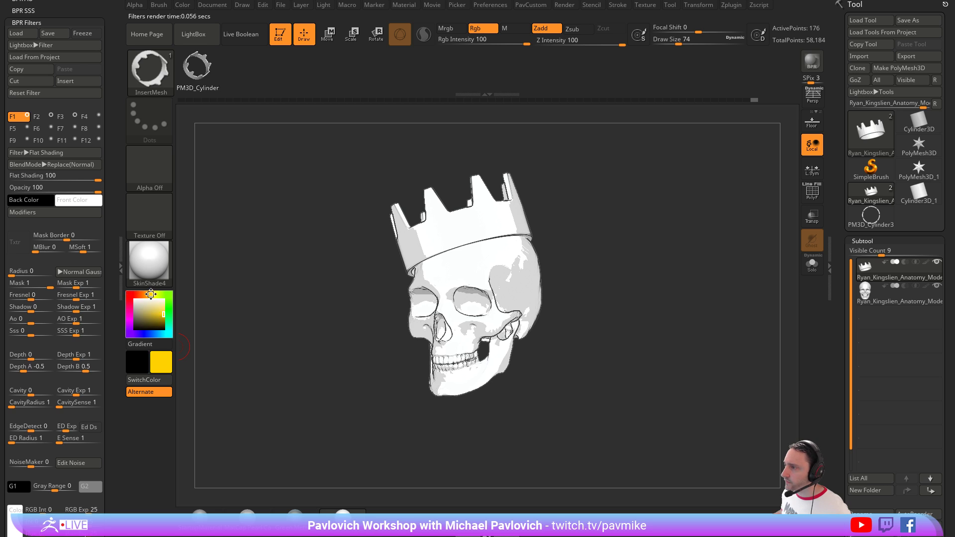
pyautogui.click(183, 5)
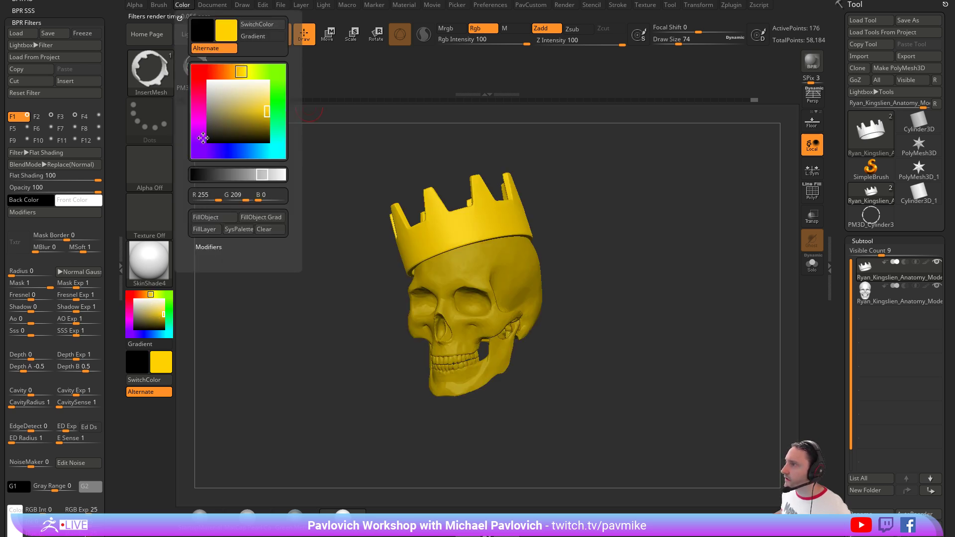
pyautogui.click(207, 218)
# Select the skull subtool and fill it with a bone colour (R 192, G 187, B 165).
pyautogui.click(879, 302)
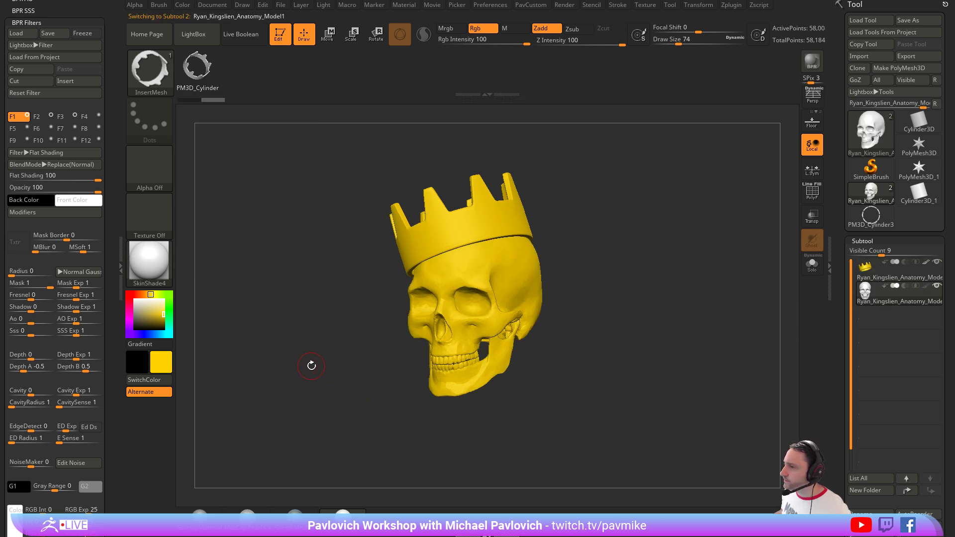
pyautogui.moveTo(141, 314); pyautogui.dragTo(139, 308)
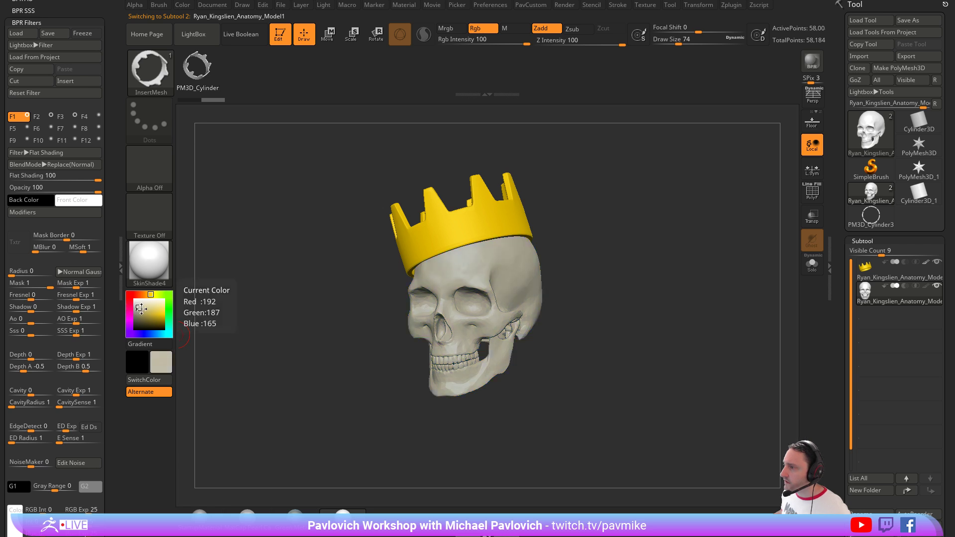
pyautogui.click(181, 5)
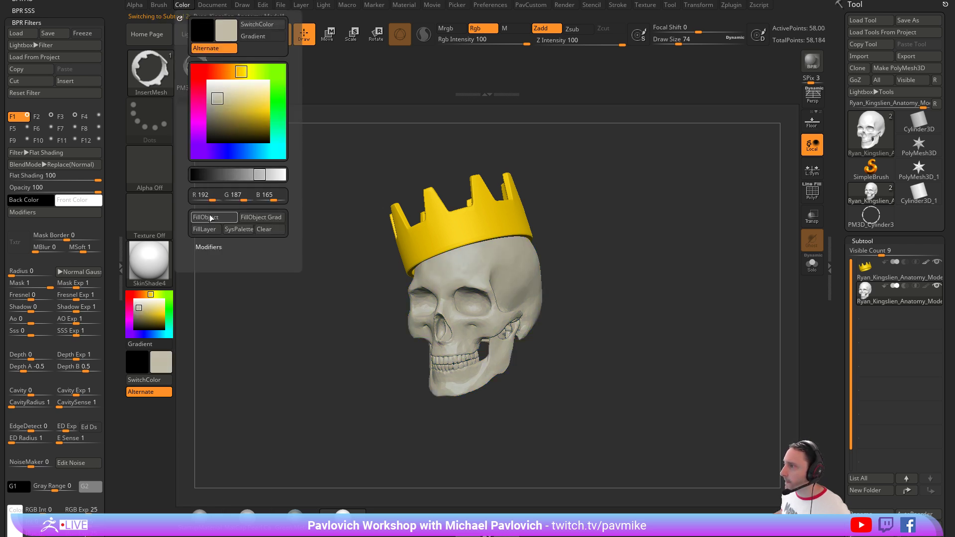
# Render the coloured model with BPR and compare it with the crowned-skull reference in the Google Docs document.
pyautogui.moveTo(660, 321); pyautogui.dragTo(702, 243)
pyautogui.click(810, 61)
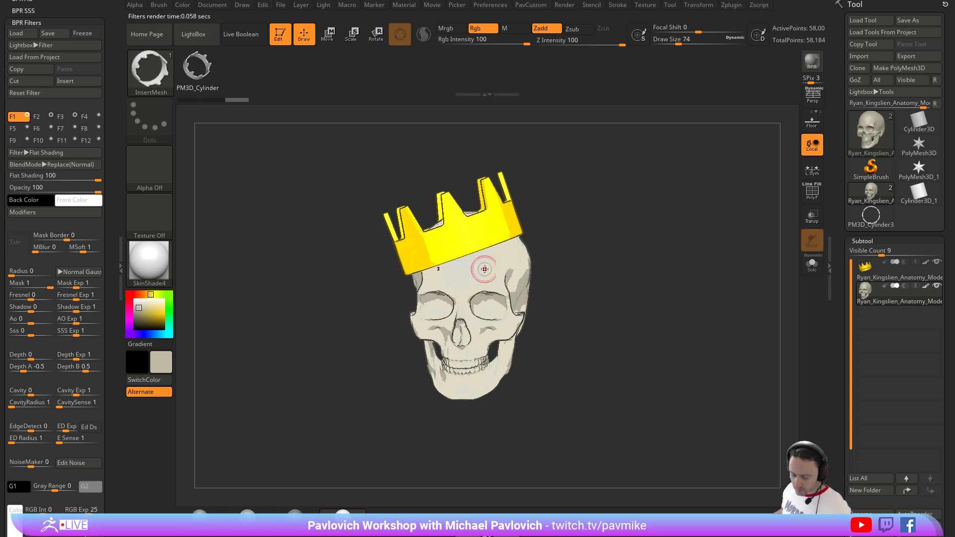
pyautogui.moveTo(567, 279)
pyautogui.keyDown('shift'); pyautogui.mouseDown()
pyautogui.moveTo(607, 236)
pyautogui.moveTo(583, 223)
pyautogui.moveTo(605, 222)
pyautogui.mouseUp(); pyautogui.keyUp('shift')
pyautogui.hotkey('alt', 'Tab')
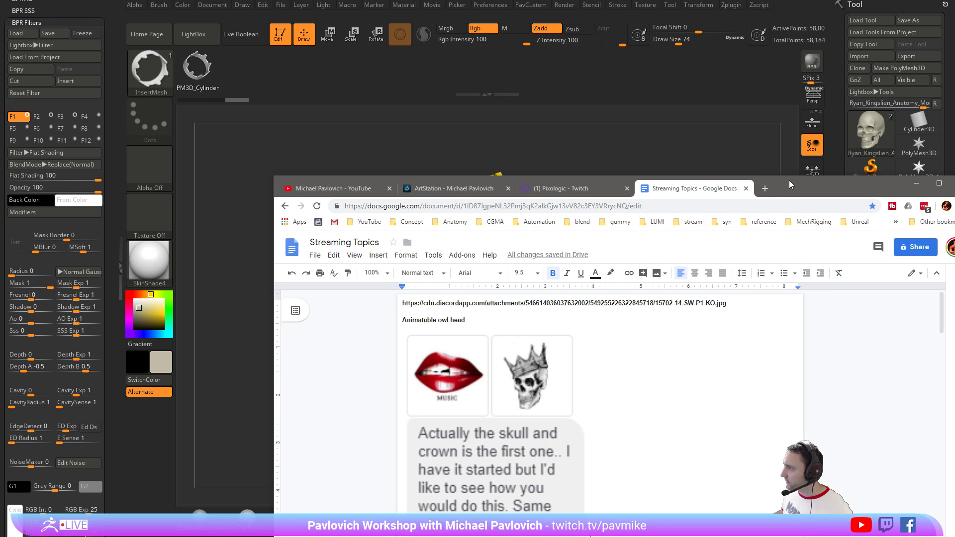
pyautogui.hotkey('alt', 'Tab')
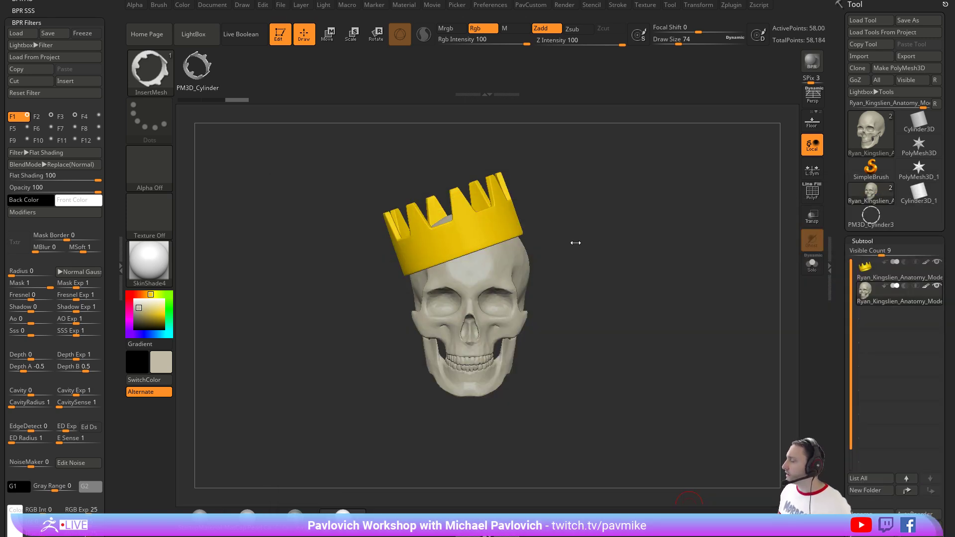
# Leave Edit mode without switching to 2.5D mode and clear the crowned skull from the canvas.
pyautogui.moveTo(601, 264); pyautogui.dragTo(586, 247)
pyautogui.click(281, 36)
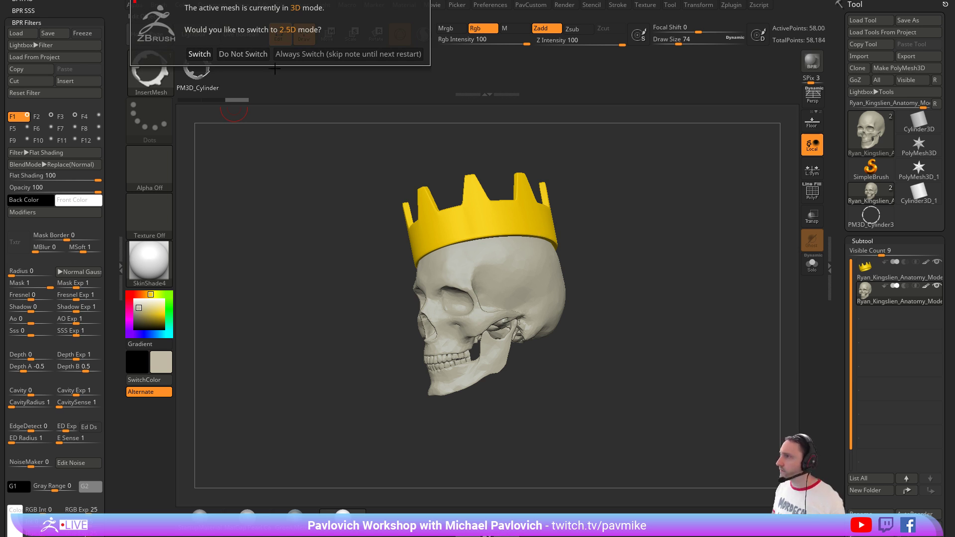
pyautogui.click(242, 54)
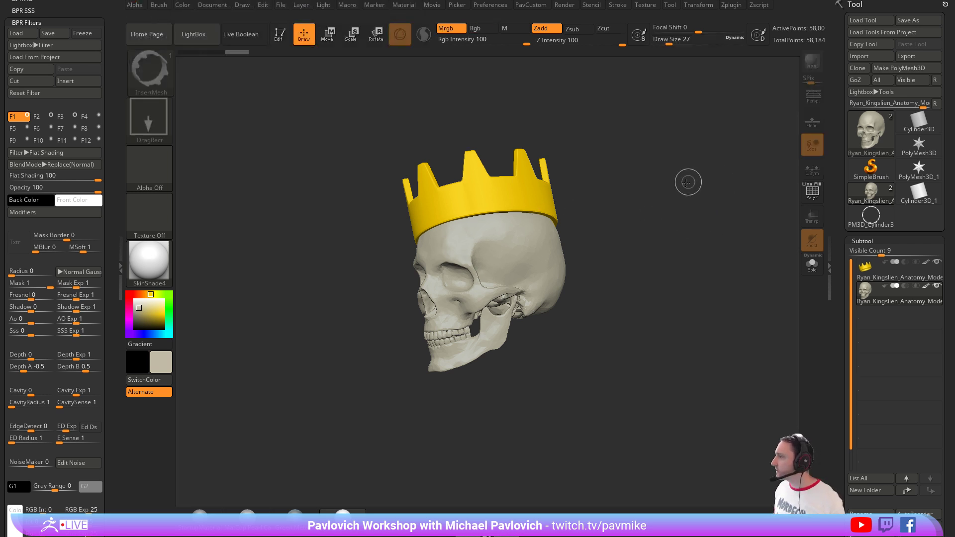
pyautogui.hotkey('ctrl', 'n')
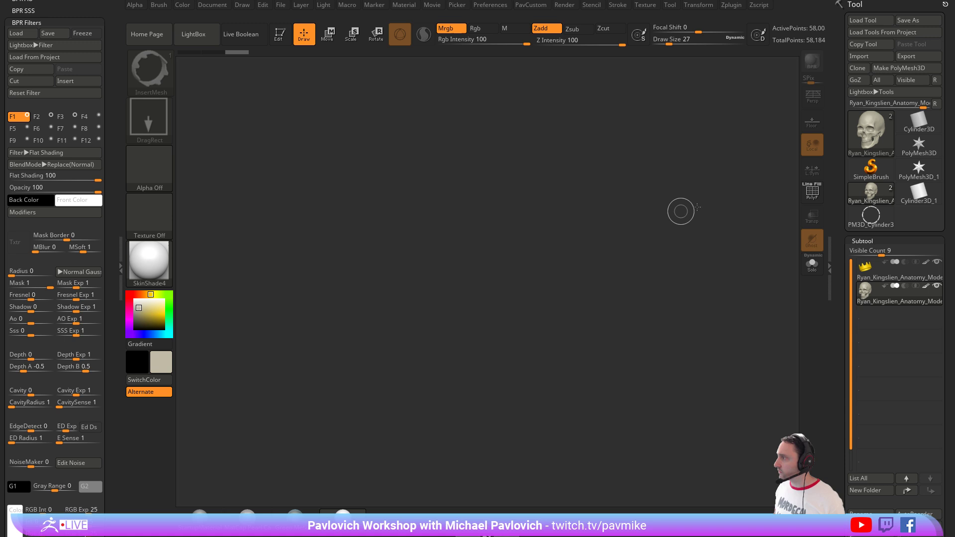
# Draw a Plane3D primitive on the empty canvas and make it editable.
pyautogui.click(858, 175)
pyautogui.click(871, 137)
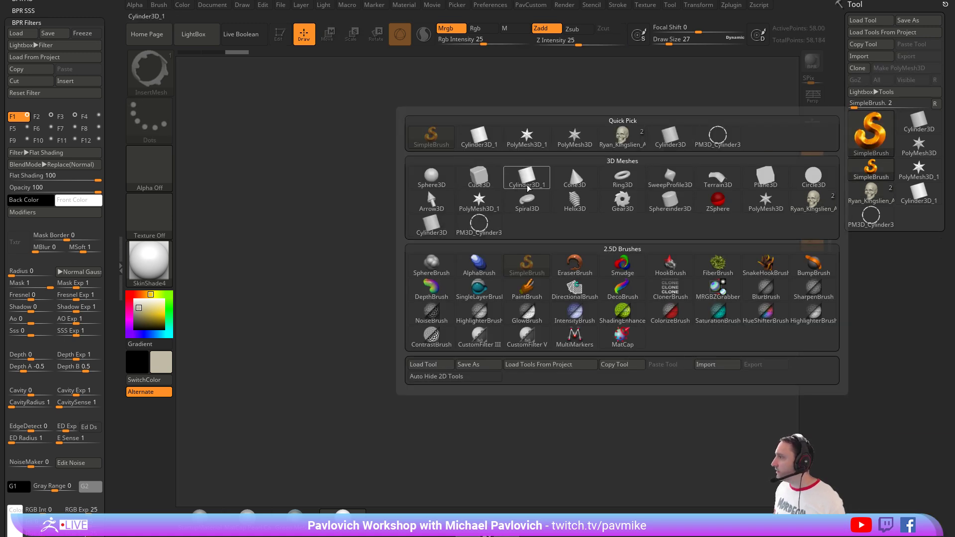
pyautogui.click(766, 177)
pyautogui.moveTo(478, 286); pyautogui.dragTo(408, 214)
pyautogui.click(273, 44)
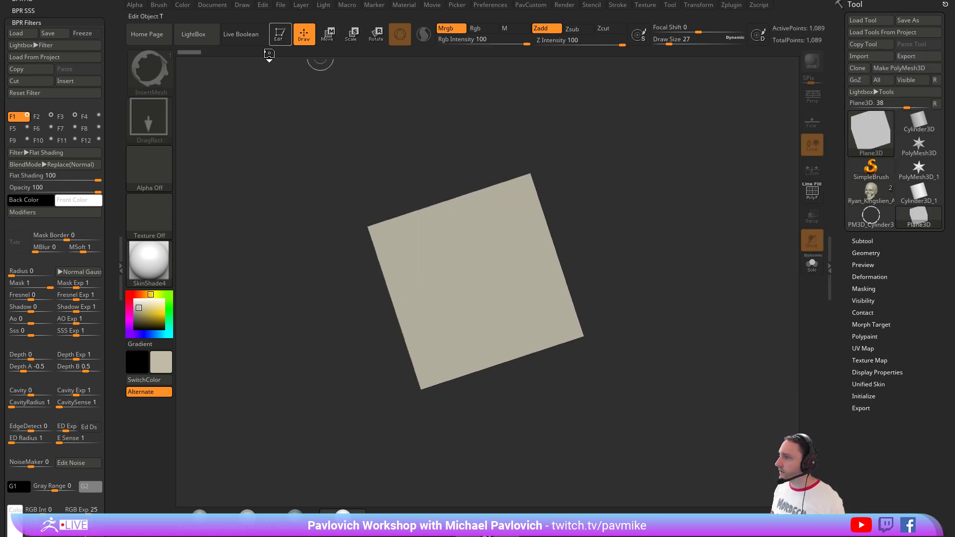
pyautogui.click(272, 43)
# Set the colour to white and convert the plane to a PolyMesh3D, framed straight on with its polyframe shown.
pyautogui.moveTo(140, 305); pyautogui.dragTo(130, 296)
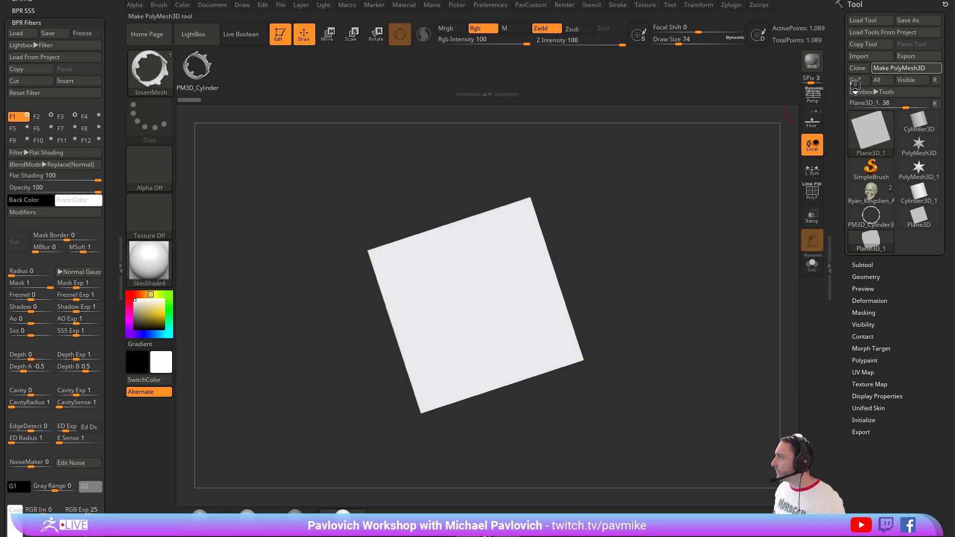
pyautogui.click(883, 70)
pyautogui.hotkey('shift', 'f')
pyautogui.keyDown('shift'); pyautogui.moveTo(761, 232); pyautogui.dragTo(667, 211); pyautogui.keyUp('shift')
pyautogui.press('f')
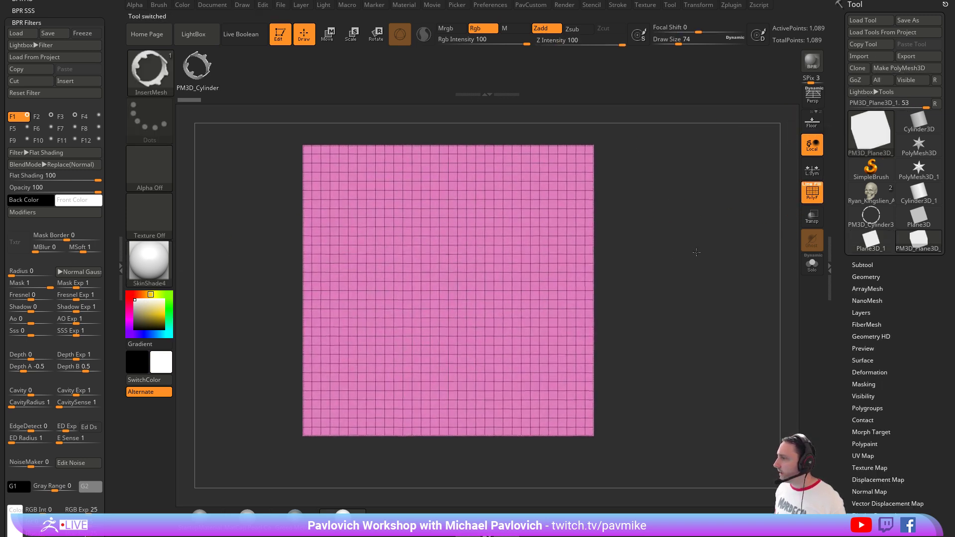
# Subdivide the plane up to SDiv level 4 with the Smt option off and check its polyframe.
pyautogui.click(865, 277)
pyautogui.click(901, 298)
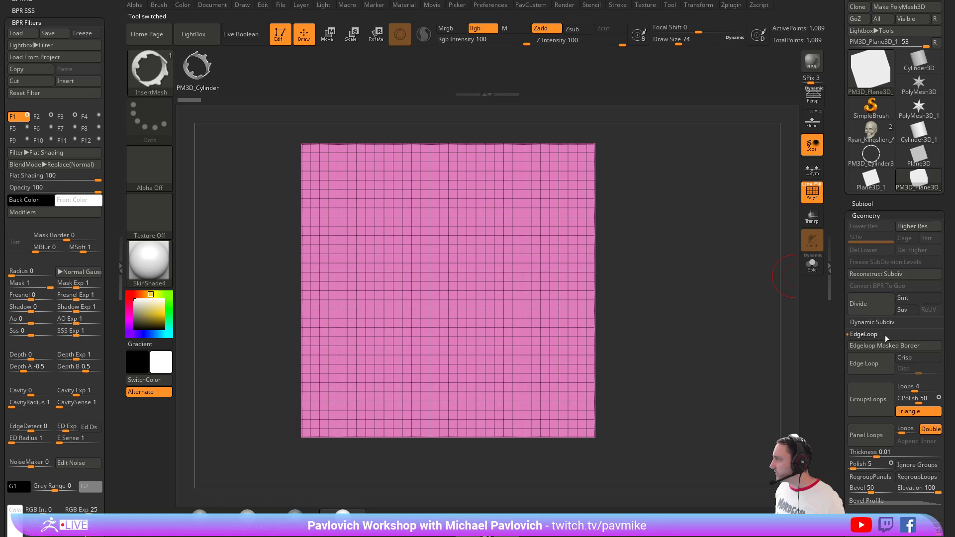
pyautogui.click(866, 304)
pyautogui.click(866, 304)
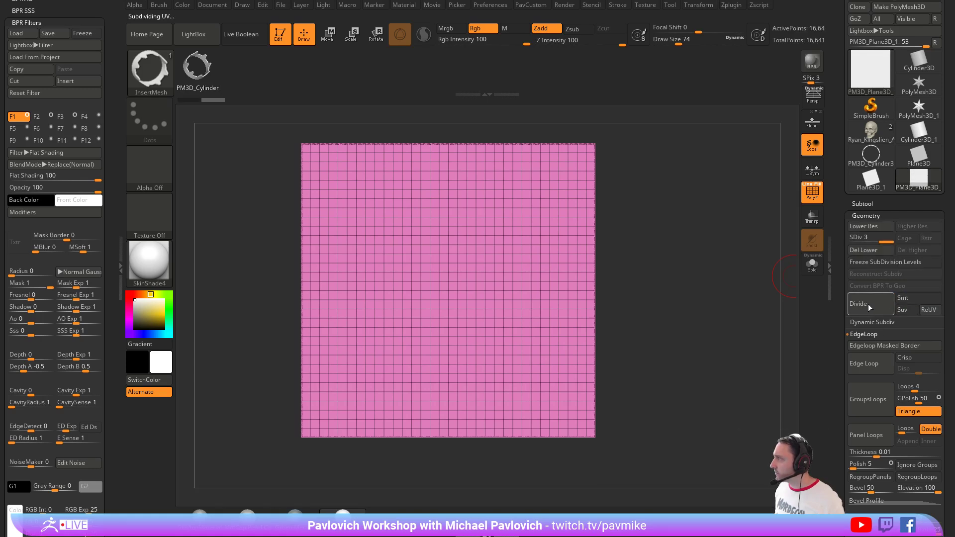
pyautogui.click(812, 192)
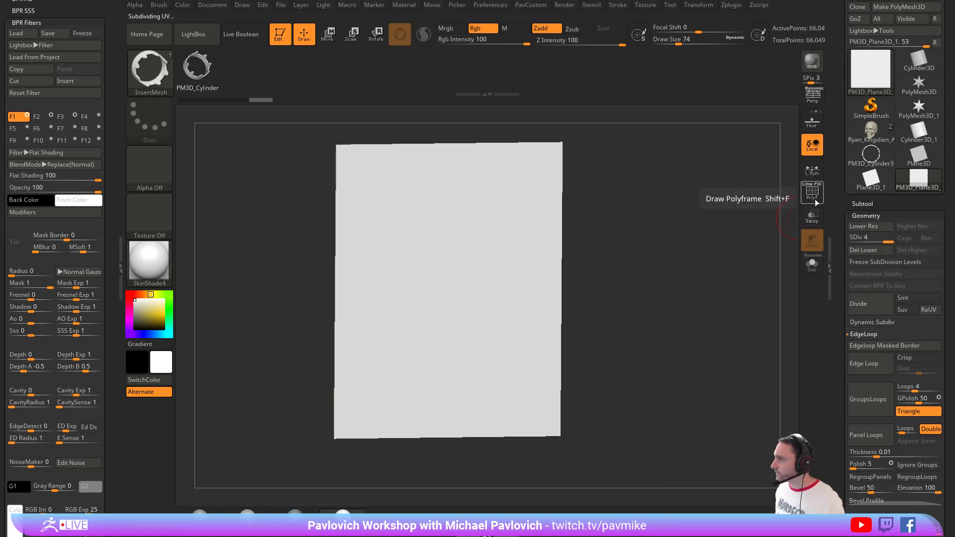
pyautogui.click(811, 193)
pyautogui.keyDown('ctrl'); pyautogui.moveTo(700, 236); pyautogui.dragTo(507, 237, button='right'); pyautogui.keyUp('ctrl')
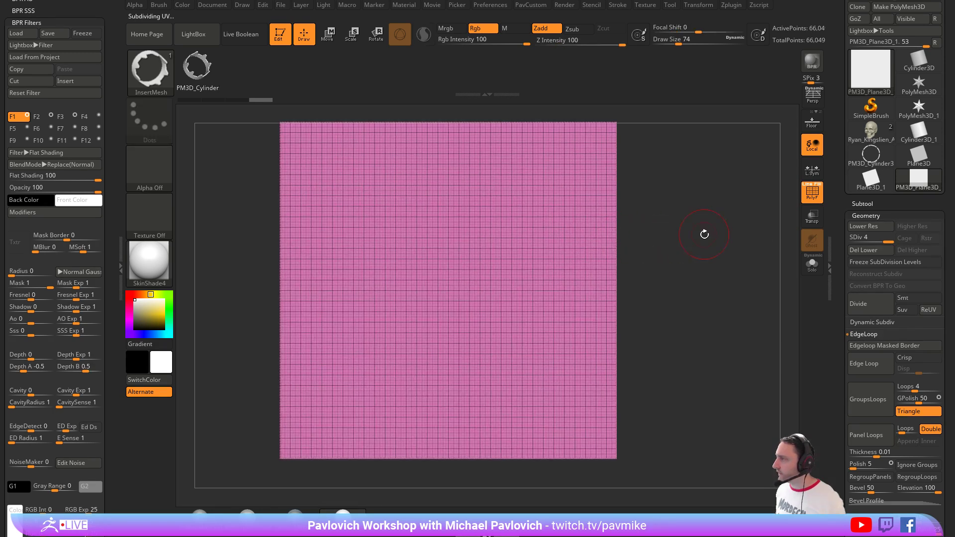
# Hide the plane's polyframe and set the draw size to 25.
pyautogui.press('s')
pyautogui.moveTo(704, 234); pyautogui.dragTo(689, 234)
pyautogui.keyDown('alt'); pyautogui.moveTo(700, 233); pyautogui.dragTo(700, 246, button='right'); pyautogui.keyUp('alt')
pyautogui.hotkey('shift', 'f')
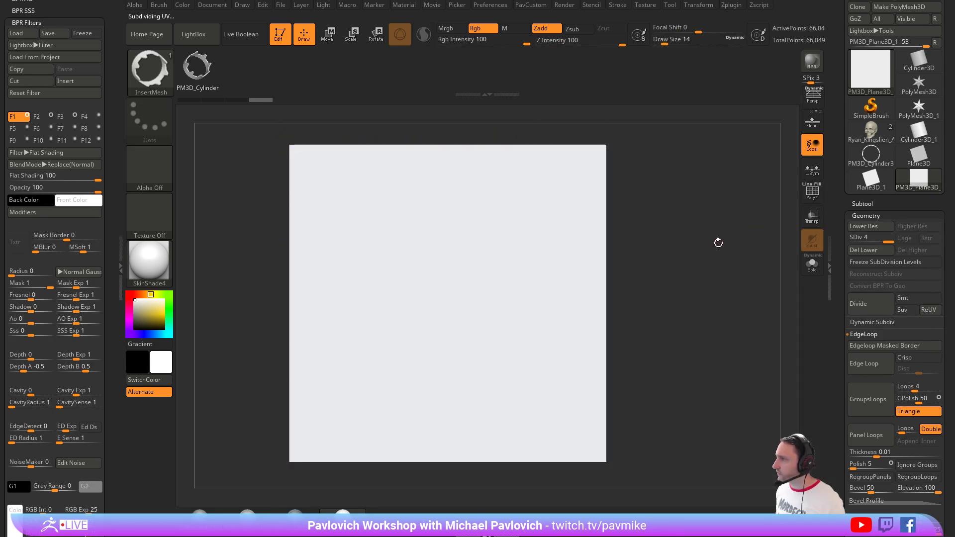
pyautogui.press('s')
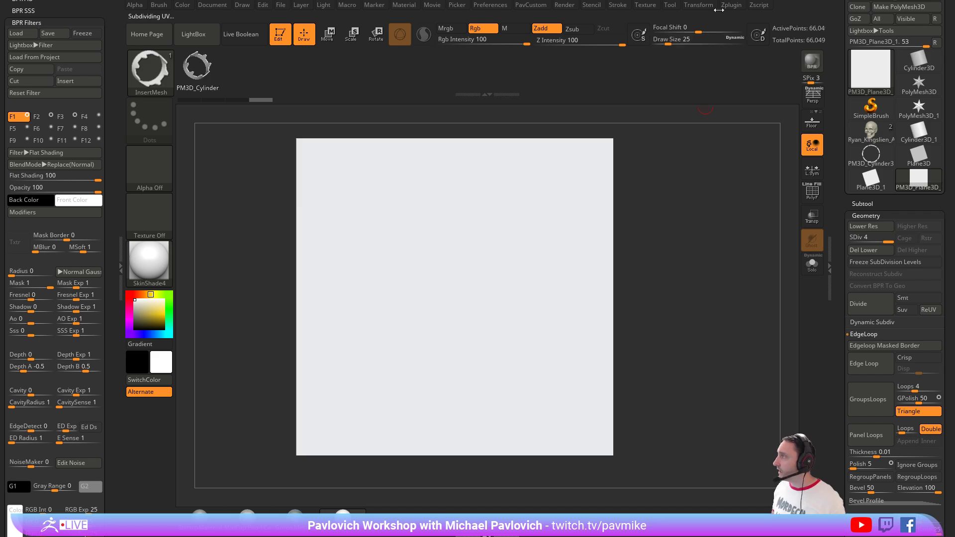
pyautogui.click(729, 5)
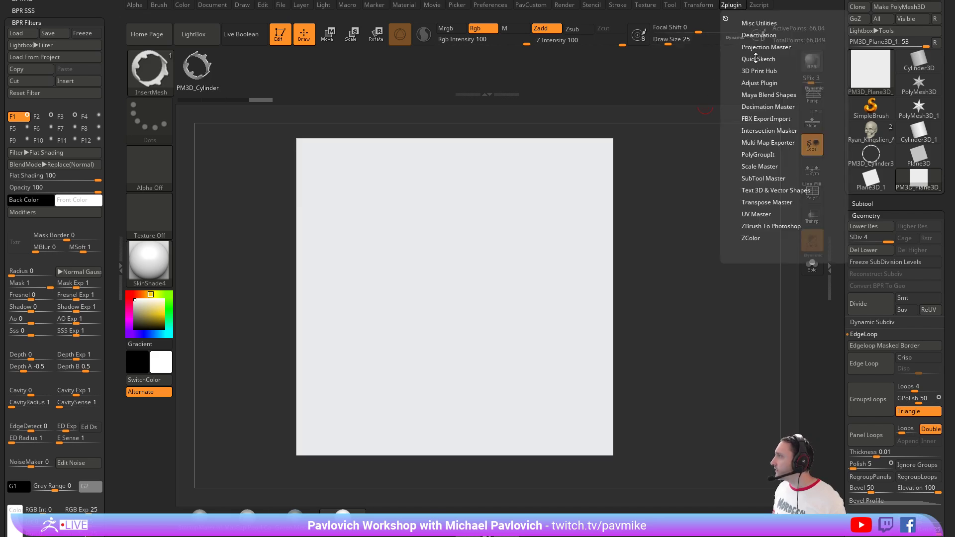
pyautogui.press('shift')
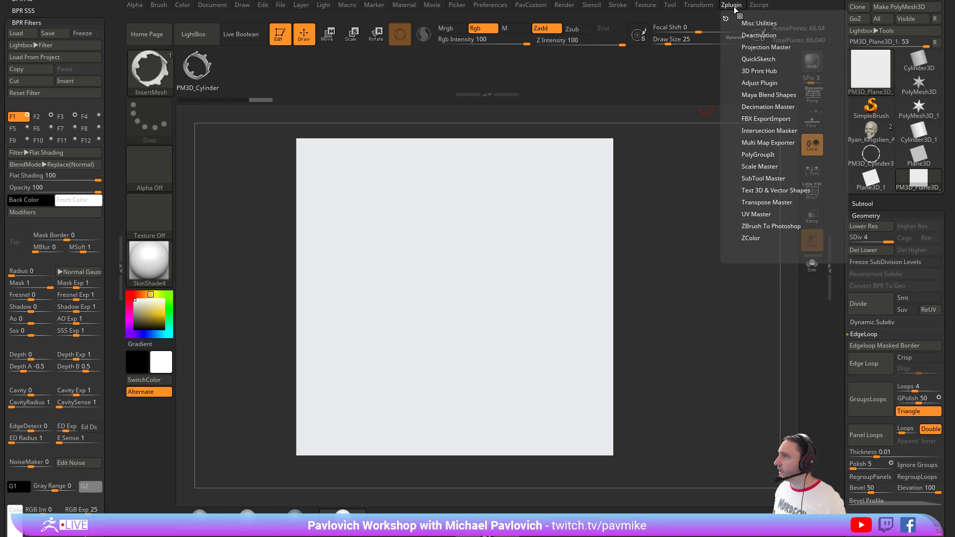
pyautogui.click(219, 6)
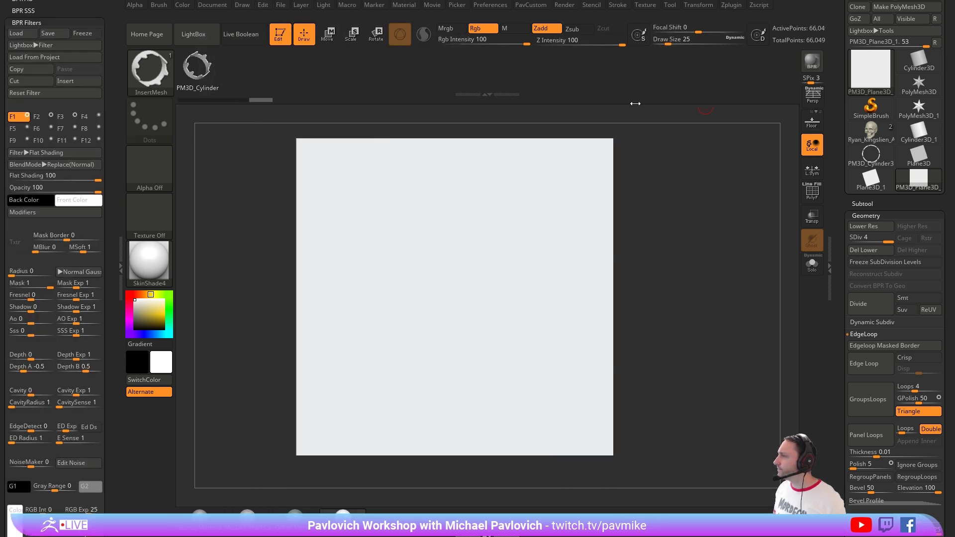
# Set the draw size to 18 and show the plane's subtool list.
pyautogui.press('s')
pyautogui.click(657, 207)
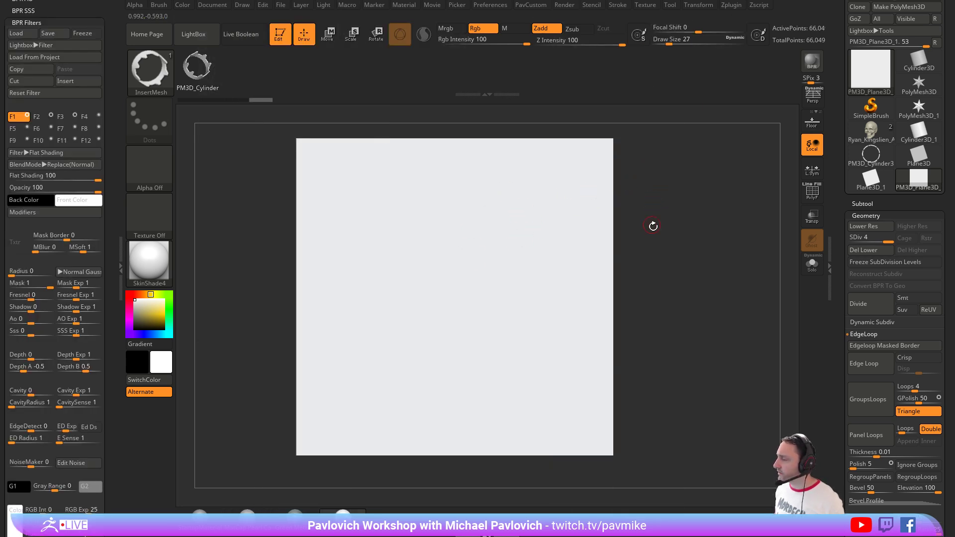
pyautogui.press('s')
pyautogui.click(537, 252)
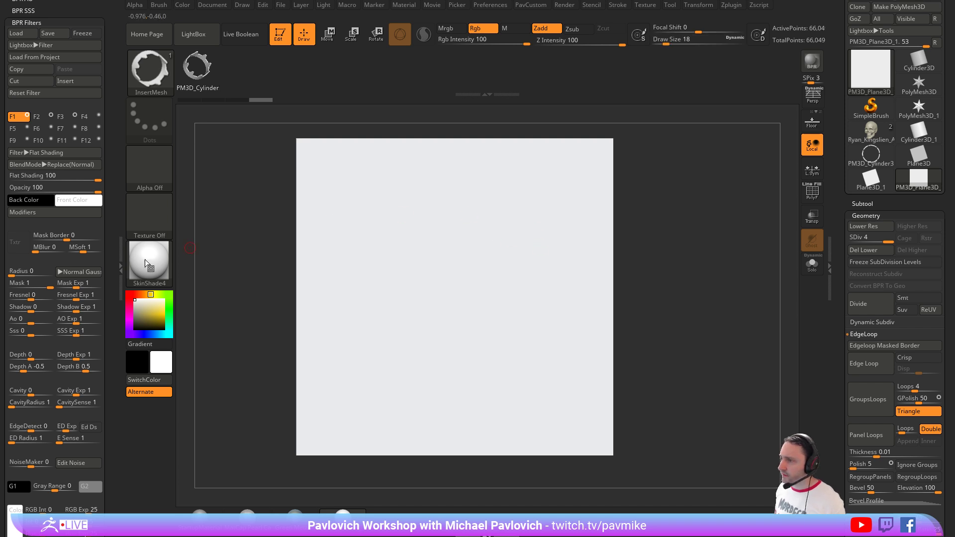
pyautogui.keyDown('shift'); pyautogui.click(860, 204); pyautogui.keyUp('shift')
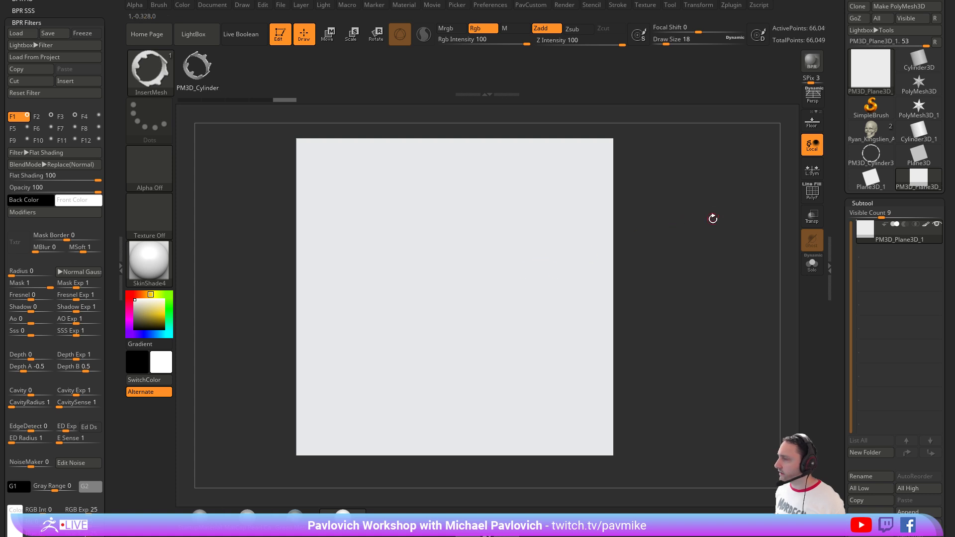
pyautogui.keyDown('alt'); pyautogui.moveTo(712, 218); pyautogui.dragTo(706, 228); pyautogui.keyUp('alt')
# Choose a dark grey painting colour and switch to the Standard brush.
pyautogui.click(134, 323)
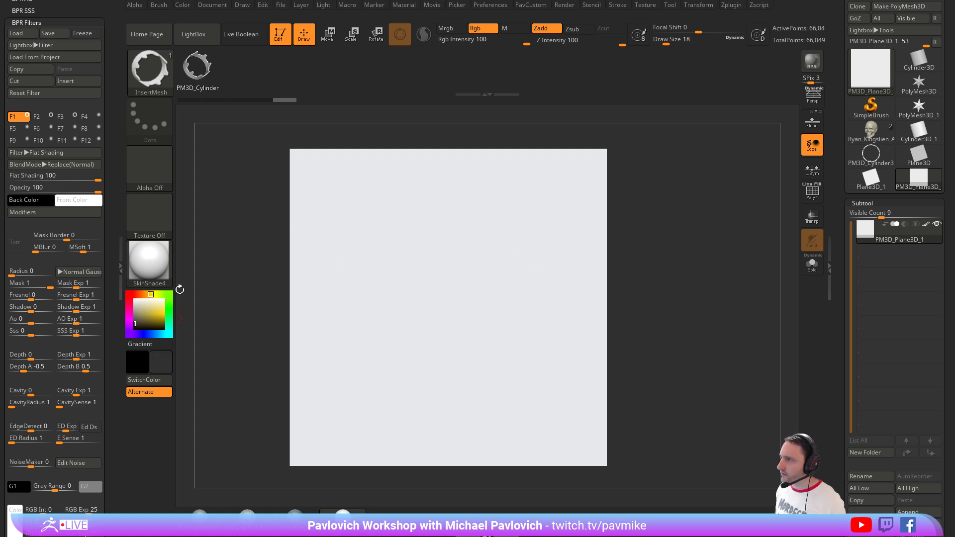
pyautogui.press('b')
pyautogui.press('s')
pyautogui.press('t')
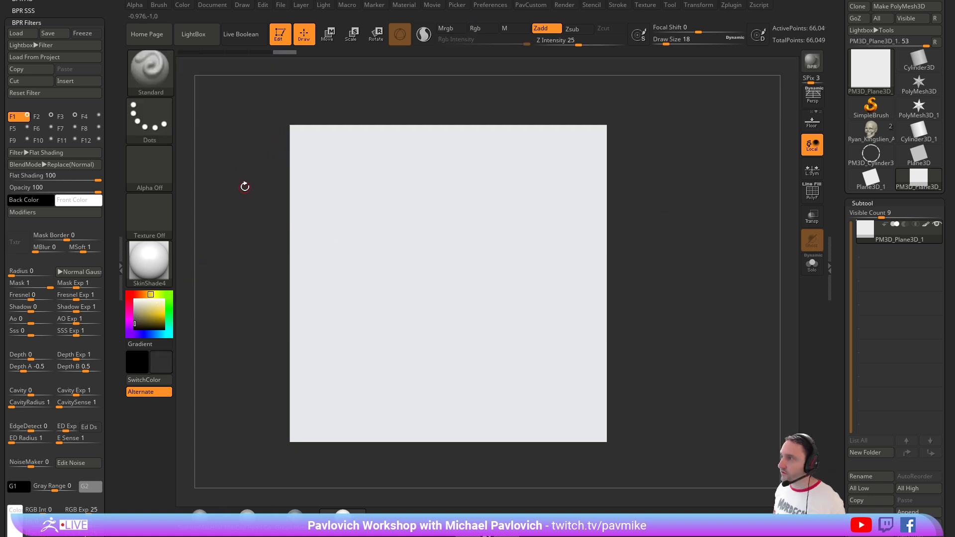
pyautogui.click(157, 78)
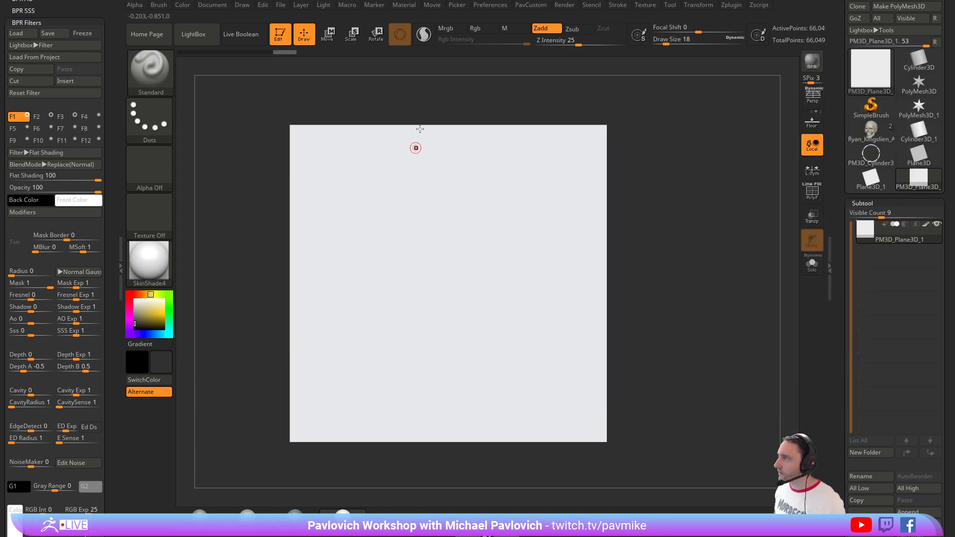
# Make the Standard brush paint Rgb only with Zadd off and Rgb Intensity 47, then try a stroke and undo it.
pyautogui.click(477, 28)
pyautogui.click(543, 28)
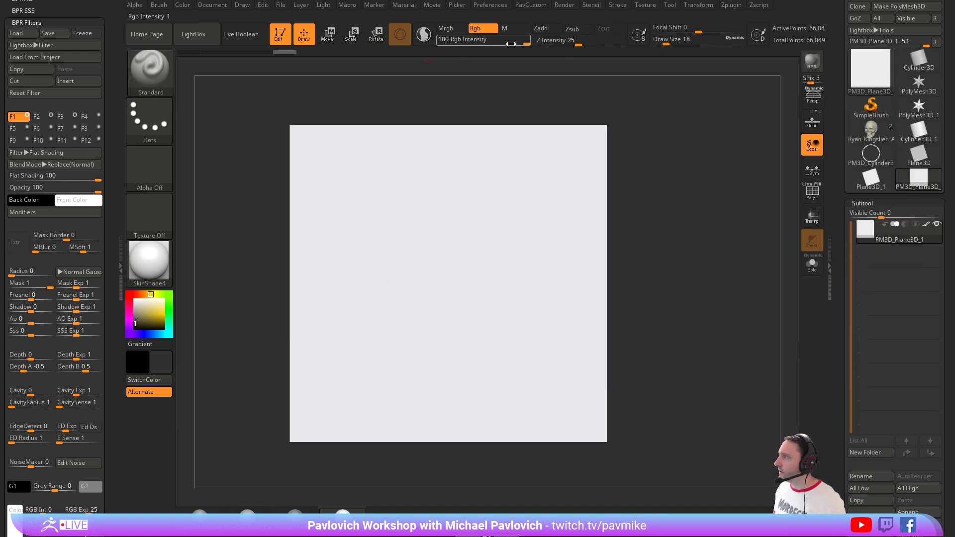
pyautogui.moveTo(515, 40); pyautogui.dragTo(497, 40)
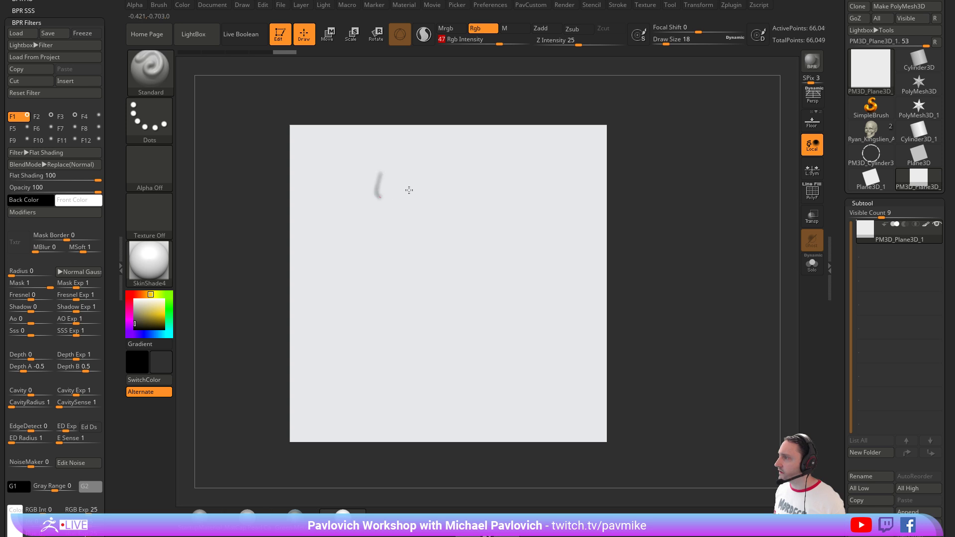
pyautogui.moveTo(408, 190); pyautogui.dragTo(522, 278)
pyautogui.hotkey('ctrl', 'z')
pyautogui.keyDown('alt'); pyautogui.moveTo(676, 222); pyautogui.dragTo(649, 213); pyautogui.keyUp('alt')
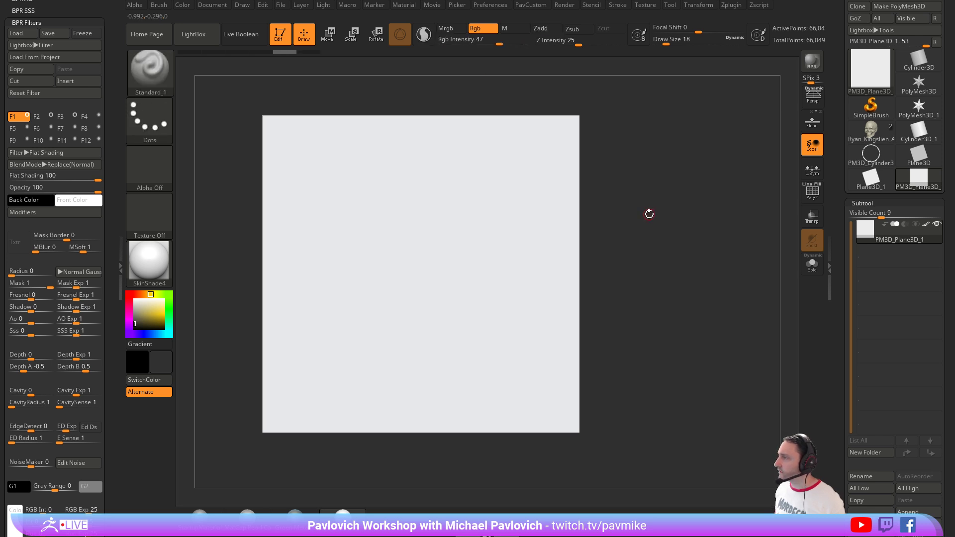
# Set the draw size to 9 and bring up the brush's LazyRadius setting.
pyautogui.press('s')
pyautogui.click(647, 214)
pyautogui.press('2')
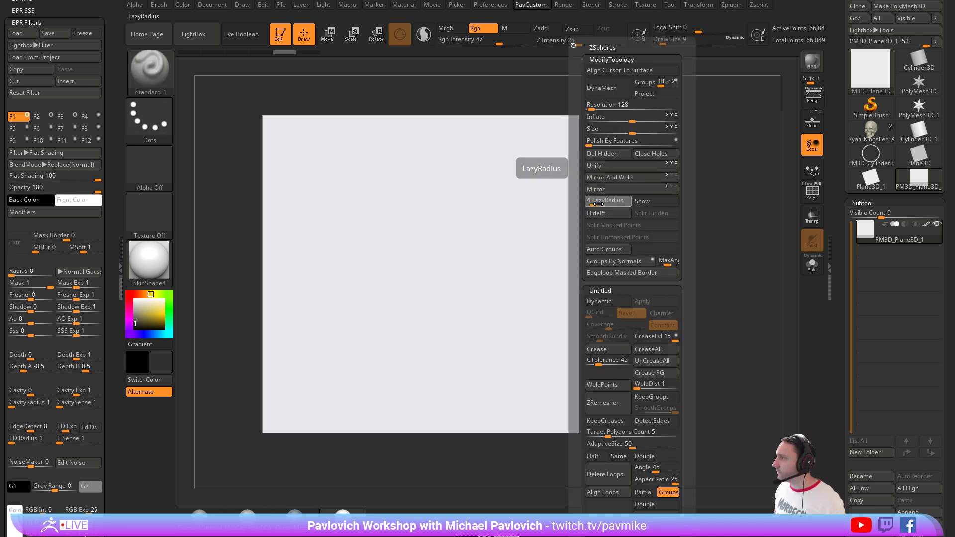
# Try several curved and spiral test strokes on the plane and undo each of them.
pyautogui.moveTo(357, 168)
pyautogui.mouseDown()
pyautogui.moveTo(411, 258)
pyautogui.moveTo(552, 237)
pyautogui.moveTo(547, 222)
pyautogui.mouseUp()
pyautogui.hotkey('ctrl', 'z')
pyautogui.moveTo(402, 175)
pyautogui.mouseDown()
pyautogui.moveTo(373, 271)
pyautogui.moveTo(486, 192)
pyautogui.moveTo(466, 324)
pyautogui.mouseUp()
pyautogui.hotkey('ctrl', 'z')
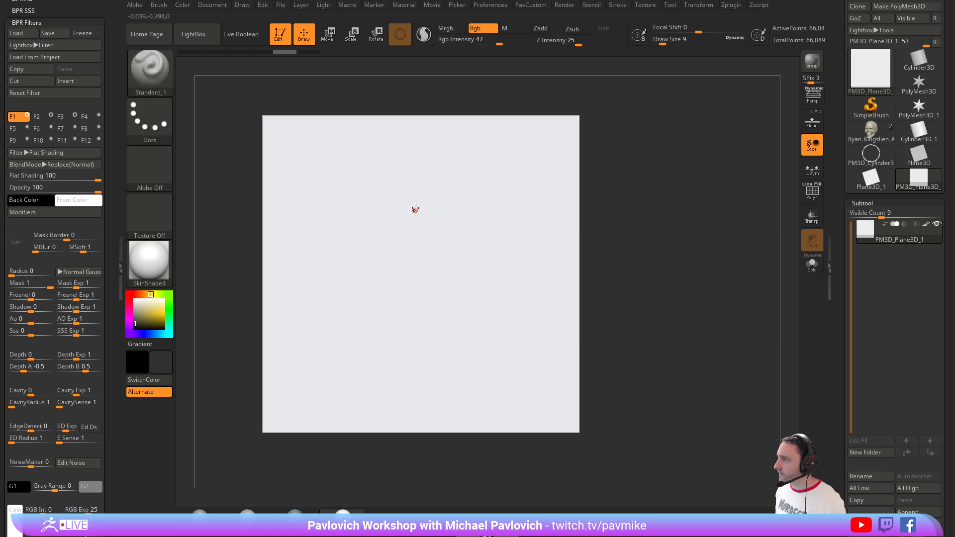
pyautogui.moveTo(372, 222)
pyautogui.mouseDown()
pyautogui.moveTo(457, 278)
pyautogui.moveTo(433, 263)
pyautogui.mouseUp()
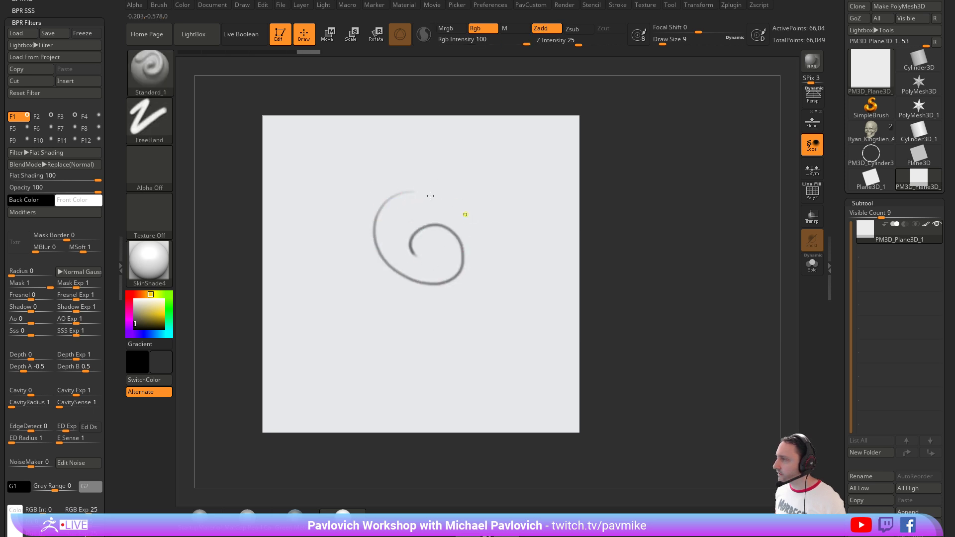
pyautogui.hotkey('ctrl', 'z')
pyautogui.moveTo(434, 188)
pyautogui.mouseDown()
pyautogui.moveTo(376, 204)
pyautogui.moveTo(433, 264)
pyautogui.moveTo(452, 228)
pyautogui.mouseUp()
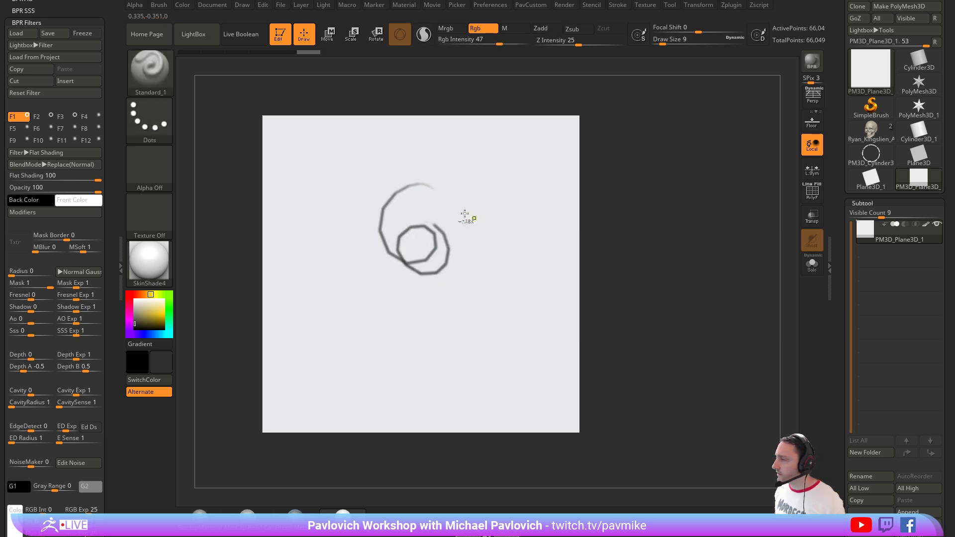
pyautogui.hotkey('ctrl', 'z')
pyautogui.moveTo(360, 243)
pyautogui.mouseDown()
pyautogui.moveTo(453, 253)
pyautogui.moveTo(452, 305)
pyautogui.moveTo(437, 318)
pyautogui.mouseUp()
pyautogui.hotkey('ctrl', 'z')
pyautogui.hotkey('ctrl', 'z')
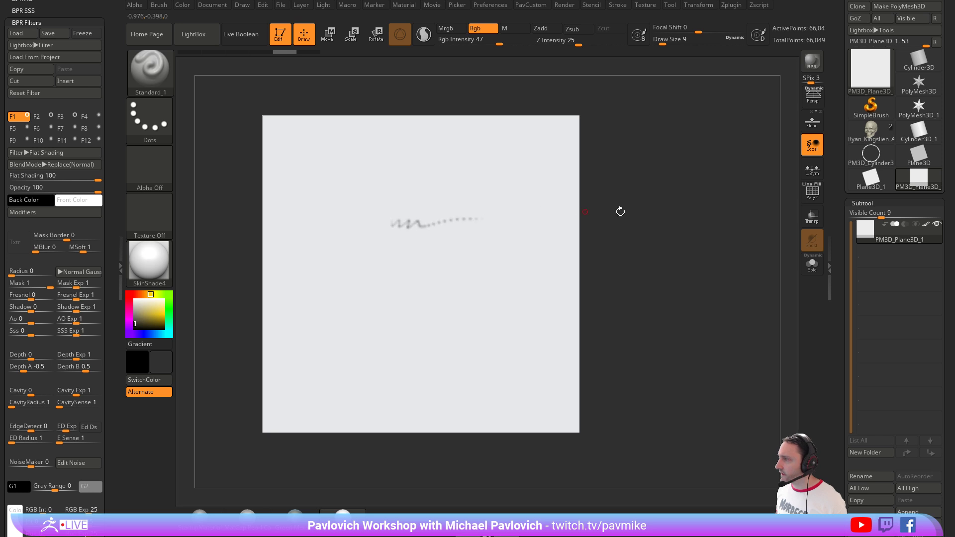
pyautogui.hotkey('ctrl', 'z')
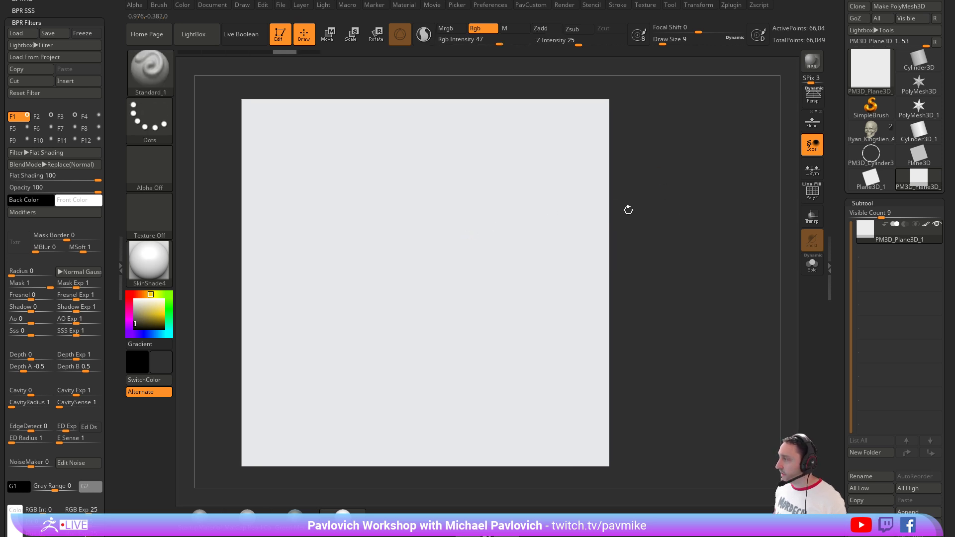
# Divide the plane by one more subdivision level and clear the test stroke on it.
pyautogui.press('ctrl')
pyautogui.hotkey('ctrl', 'shift', 'z')
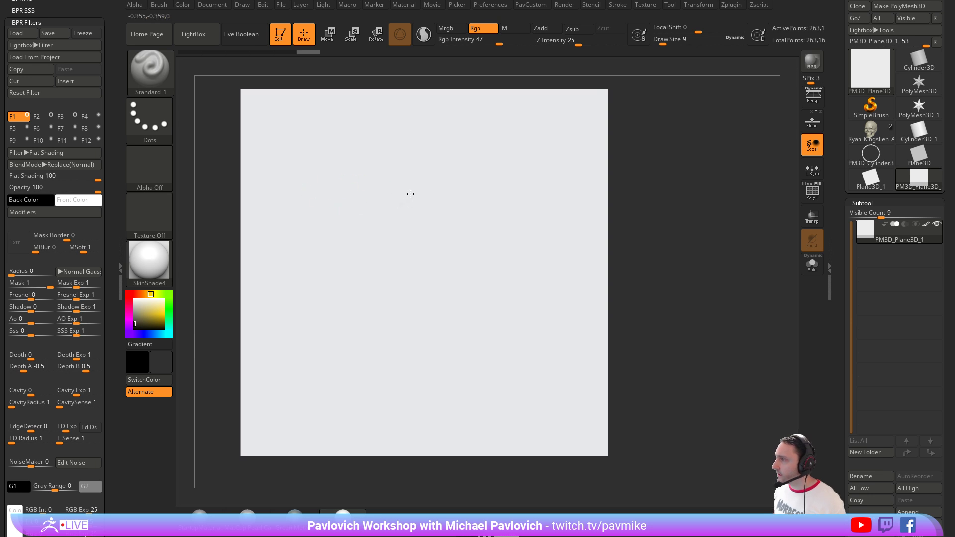
pyautogui.hotkey('ctrl', 'z')
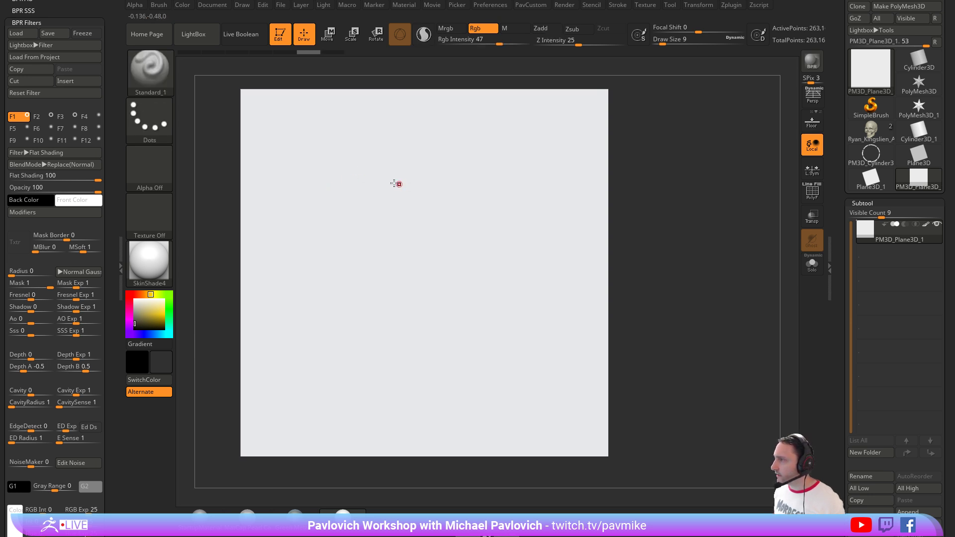
# Sketch an upright cylinder on the plane with an elliptical top, straight sides and a curved base.
pyautogui.moveTo(350, 191)
pyautogui.mouseDown()
pyautogui.moveTo(433, 196)
pyautogui.moveTo(342, 198)
pyautogui.mouseUp()
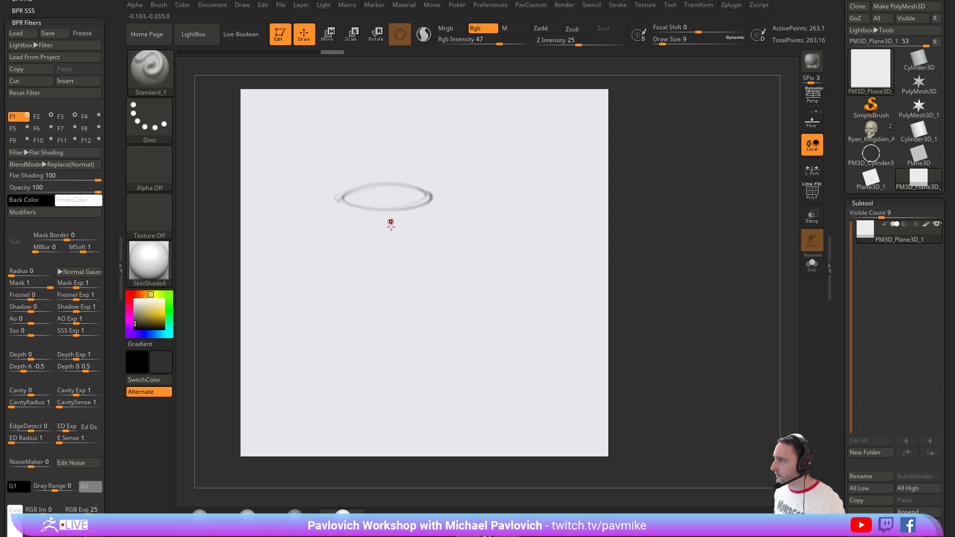
pyautogui.moveTo(342, 236)
pyautogui.mouseDown()
pyautogui.moveTo(344, 304)
pyautogui.moveTo(411, 310)
pyautogui.mouseUp()
pyautogui.moveTo(432, 211); pyautogui.dragTo(429, 308)
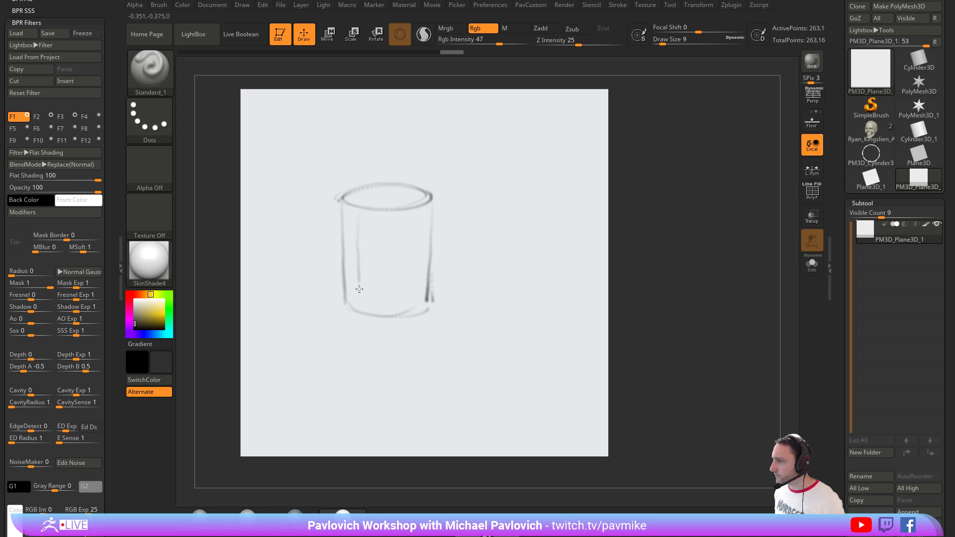
# Draw a vertical centre line and a curved mouth line around the cylinder, mark the mouth corners, and sketch lips along it.
pyautogui.moveTo(359, 289); pyautogui.dragTo(361, 310)
pyautogui.moveTo(361, 268); pyautogui.dragTo(384, 269)
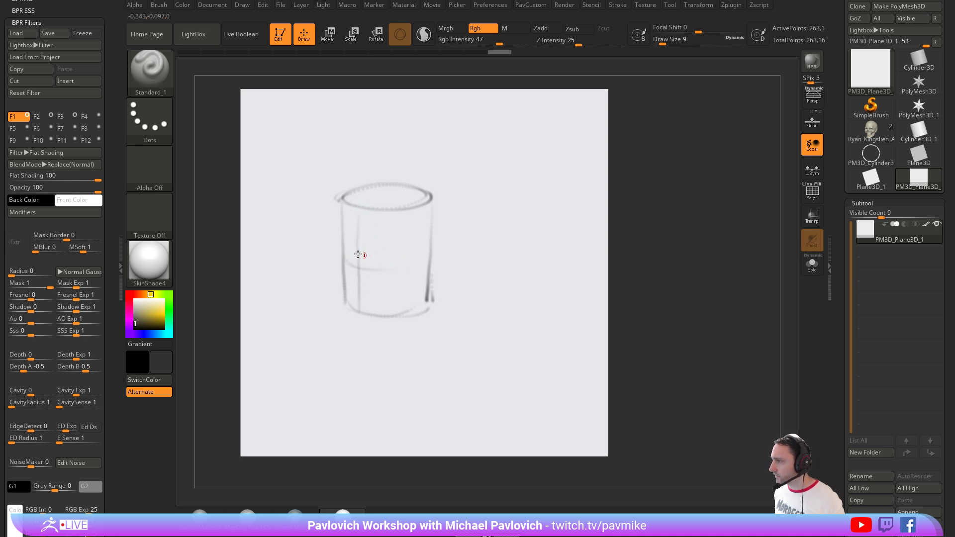
pyautogui.click(397, 269)
pyautogui.moveTo(343, 259); pyautogui.dragTo(343, 255)
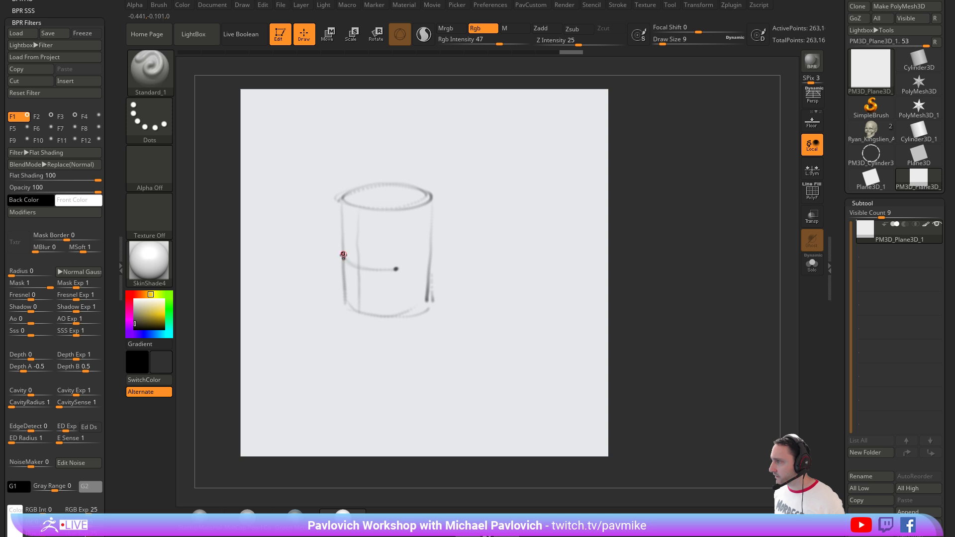
pyautogui.moveTo(397, 269); pyautogui.dragTo(395, 269)
pyautogui.moveTo(358, 213); pyautogui.dragTo(360, 314)
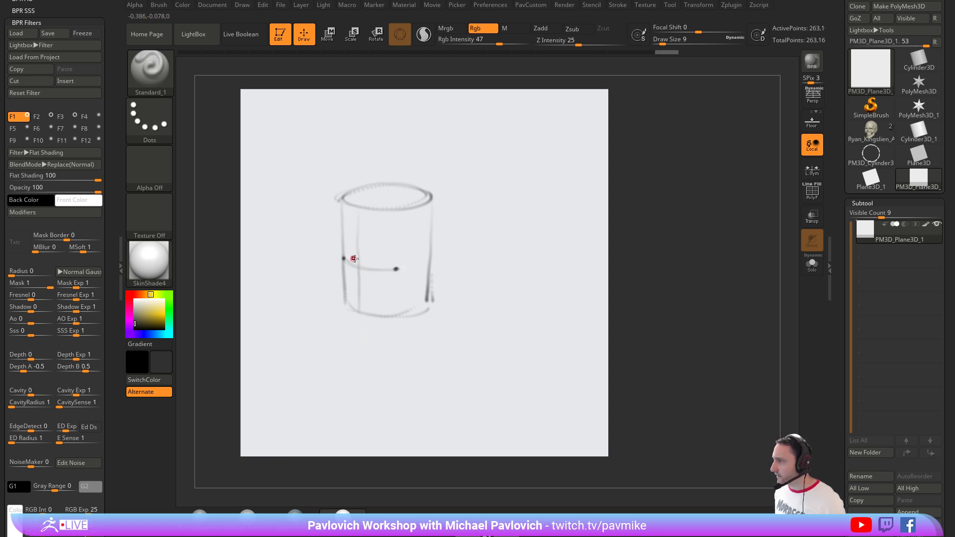
pyautogui.moveTo(353, 258)
pyautogui.mouseDown()
pyautogui.moveTo(396, 269)
pyautogui.moveTo(378, 280)
pyautogui.moveTo(396, 270)
pyautogui.moveTo(343, 258)
pyautogui.moveTo(396, 269)
pyautogui.moveTo(385, 290)
pyautogui.moveTo(352, 282)
pyautogui.mouseUp()
pyautogui.moveTo(511, 266); pyautogui.dragTo(507, 268)
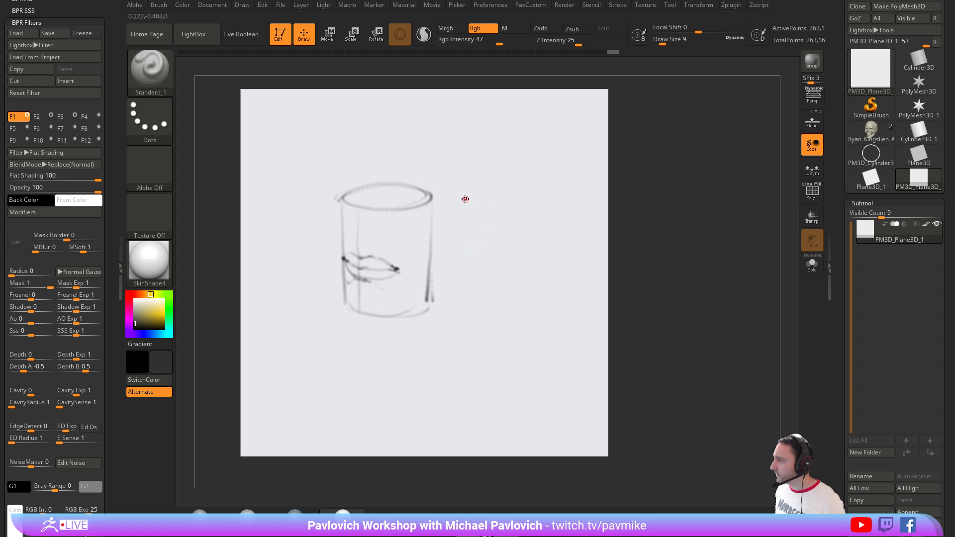
# Sketch a front-view mouth beside the cylinder using crossed horizontal and vertical guides, with arched lip outlines and darkened corners.
pyautogui.moveTo(555, 226); pyautogui.dragTo(451, 221)
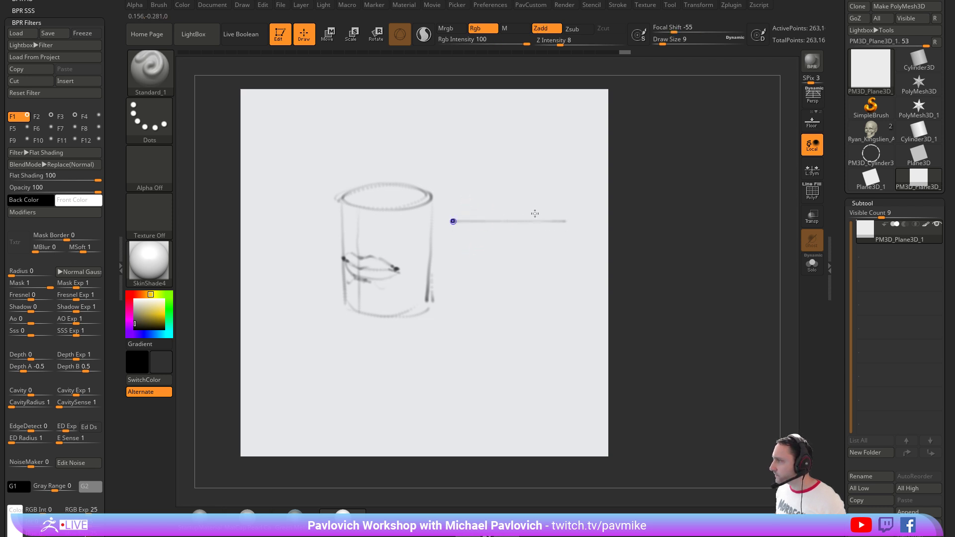
pyautogui.moveTo(503, 196); pyautogui.dragTo(505, 251)
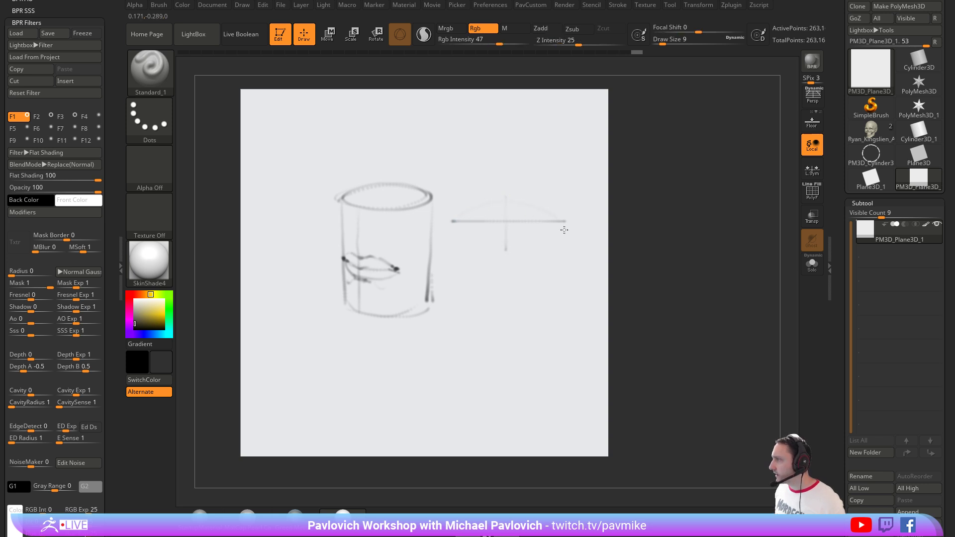
pyautogui.moveTo(564, 230)
pyautogui.mouseDown()
pyautogui.moveTo(459, 224)
pyautogui.moveTo(567, 219)
pyautogui.moveTo(545, 219)
pyautogui.mouseUp()
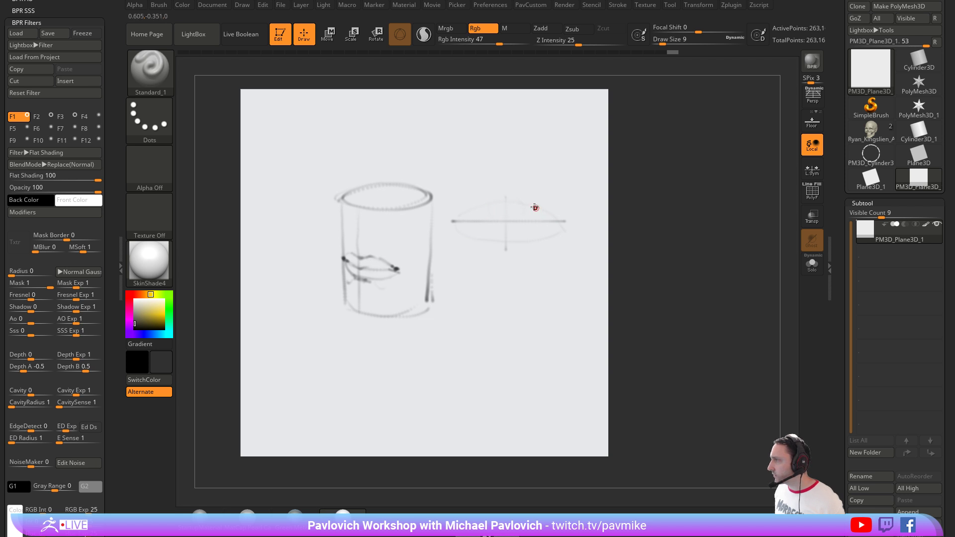
pyautogui.moveTo(484, 215)
pyautogui.mouseDown()
pyautogui.moveTo(462, 217)
pyautogui.moveTo(521, 202)
pyautogui.moveTo(454, 220)
pyautogui.mouseUp()
pyautogui.moveTo(531, 209); pyautogui.dragTo(549, 214)
pyautogui.moveTo(545, 212)
pyautogui.mouseDown()
pyautogui.moveTo(566, 222)
pyautogui.moveTo(516, 222)
pyautogui.moveTo(526, 220)
pyautogui.moveTo(489, 243)
pyautogui.moveTo(454, 221)
pyautogui.moveTo(466, 217)
pyautogui.moveTo(450, 218)
pyautogui.moveTo(566, 218)
pyautogui.mouseUp()
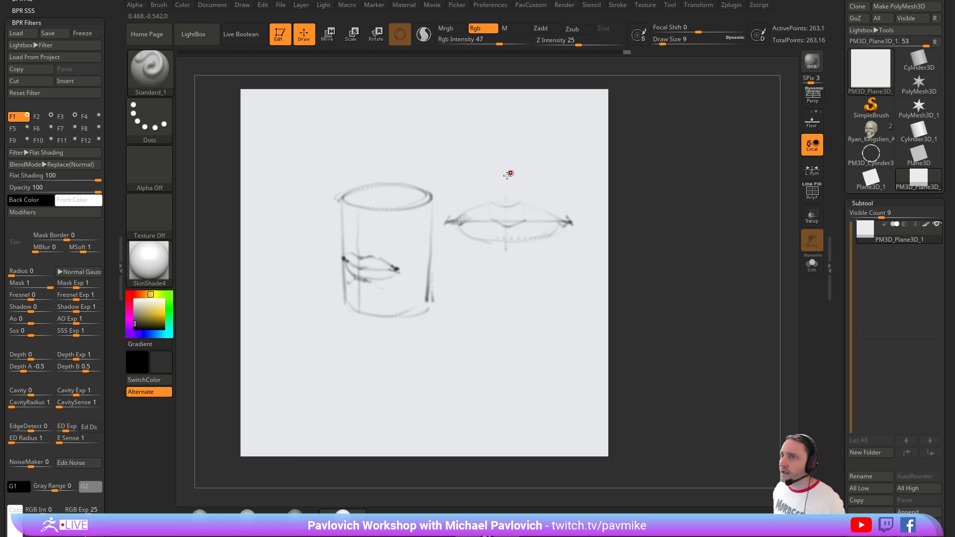
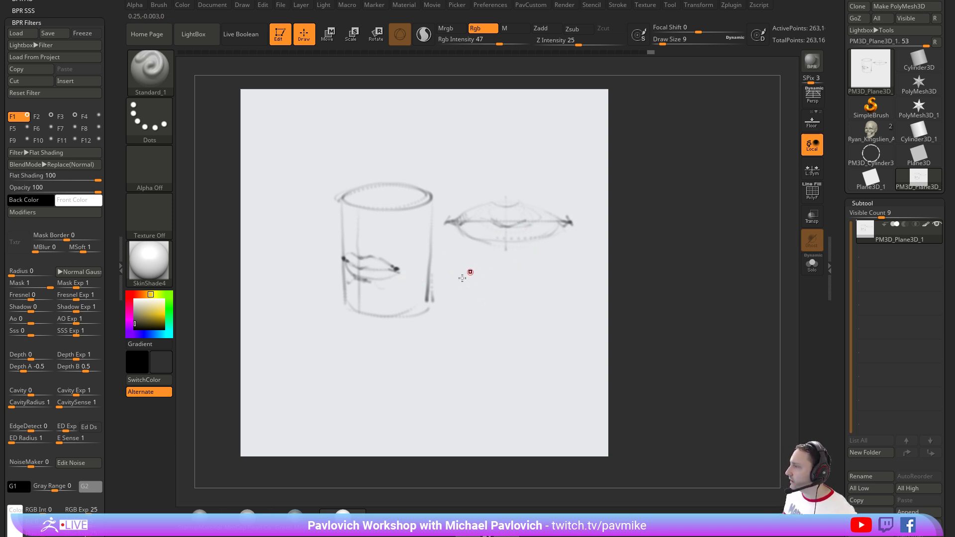
# Sketch a small ball with a wrapped mouth line, and below it block in an angled two-plane mouth form with marked corners.
pyautogui.moveTo(465, 277)
pyautogui.mouseDown()
pyautogui.moveTo(475, 326)
pyautogui.moveTo(481, 300)
pyautogui.moveTo(486, 309)
pyautogui.moveTo(505, 300)
pyautogui.moveTo(472, 325)
pyautogui.moveTo(519, 287)
pyautogui.moveTo(491, 307)
pyautogui.moveTo(502, 301)
pyautogui.mouseUp()
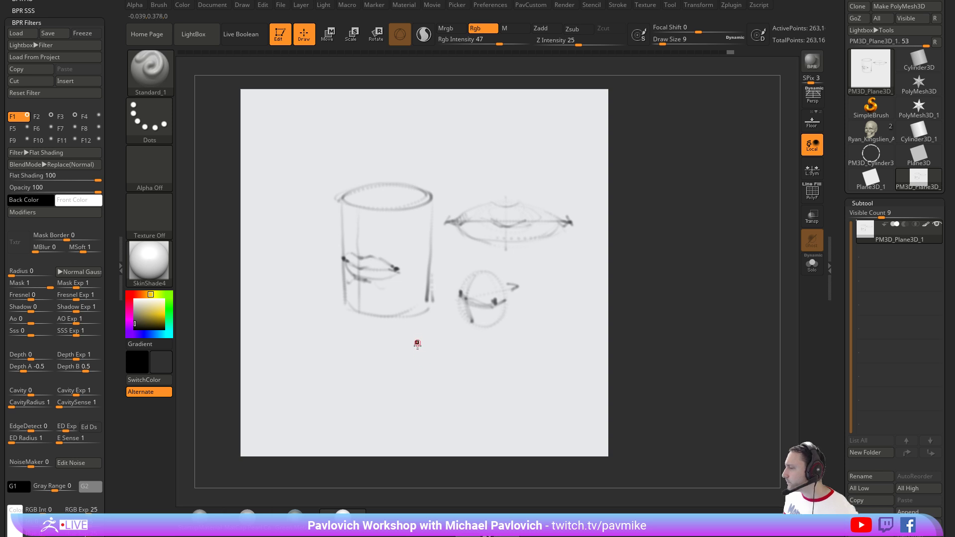
pyautogui.moveTo(447, 362)
pyautogui.mouseDown()
pyautogui.moveTo(413, 353)
pyautogui.moveTo(450, 372)
pyautogui.moveTo(437, 379)
pyautogui.moveTo(449, 384)
pyautogui.moveTo(480, 374)
pyautogui.mouseUp()
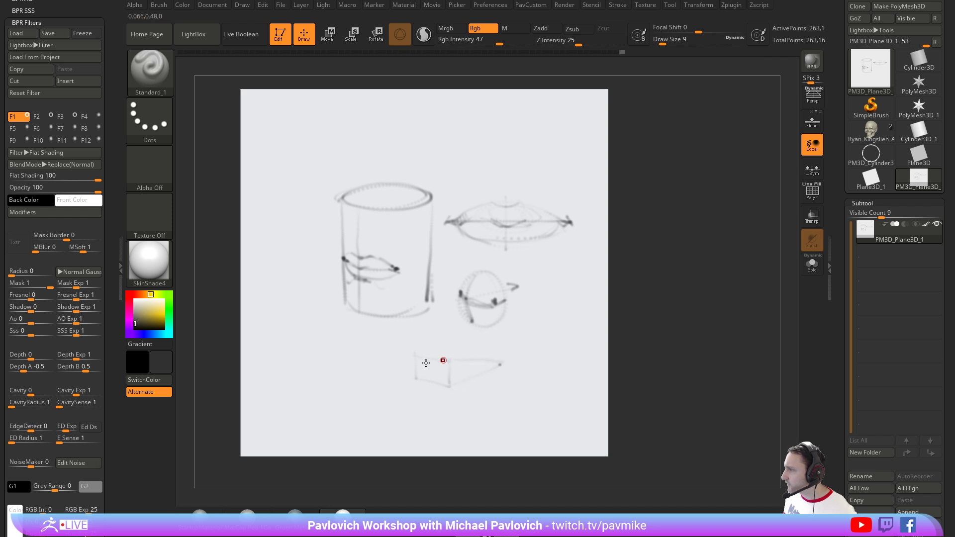
pyautogui.moveTo(414, 377); pyautogui.dragTo(408, 344)
pyautogui.moveTo(500, 365); pyautogui.dragTo(501, 362)
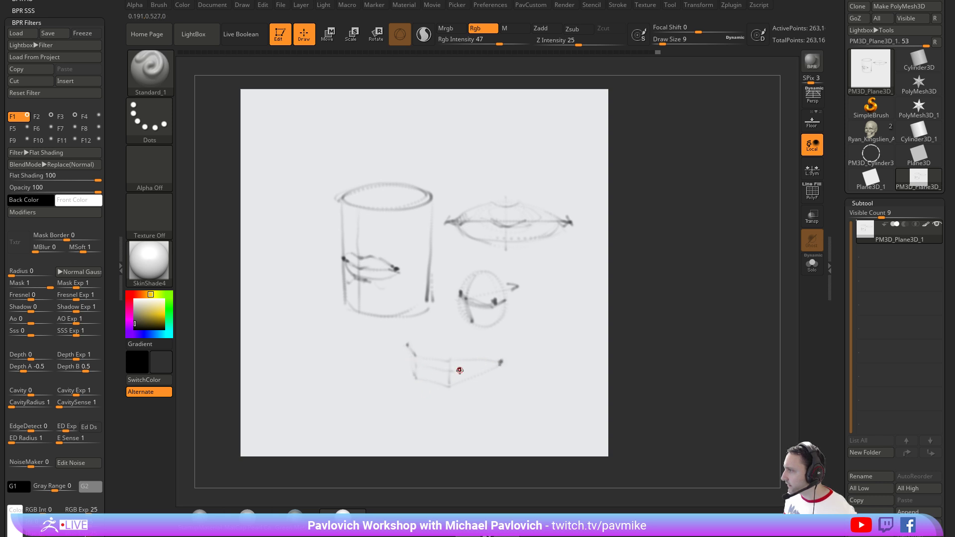
pyautogui.moveTo(502, 364); pyautogui.dragTo(500, 363)
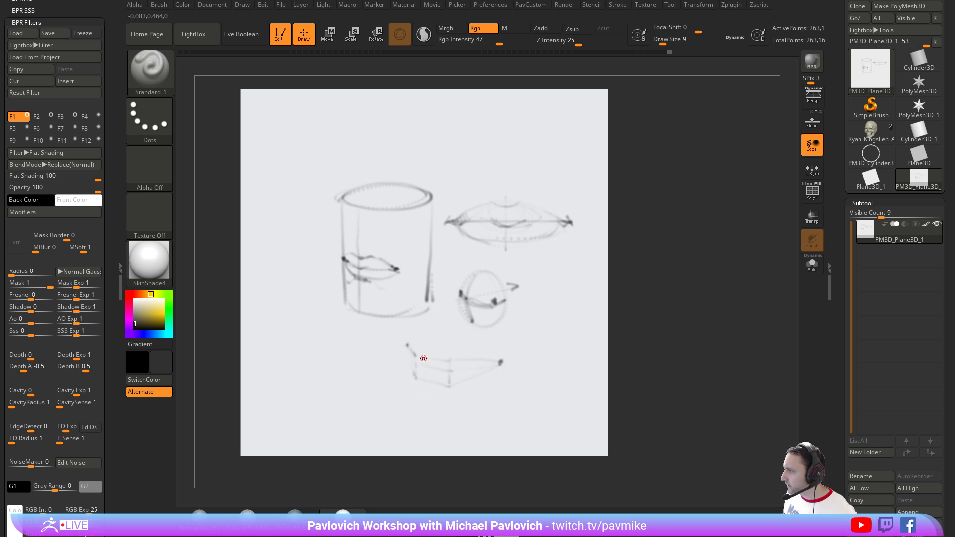
# Draw the upper and lower lips over the angled mouth block and darken their contours.
pyautogui.moveTo(425, 362)
pyautogui.mouseDown()
pyautogui.moveTo(428, 381)
pyautogui.moveTo(440, 359)
pyautogui.mouseUp()
pyautogui.moveTo(440, 359); pyautogui.dragTo(428, 364)
pyautogui.moveTo(428, 364)
pyautogui.mouseDown()
pyautogui.moveTo(420, 357)
pyautogui.moveTo(431, 370)
pyautogui.moveTo(480, 358)
pyautogui.mouseUp()
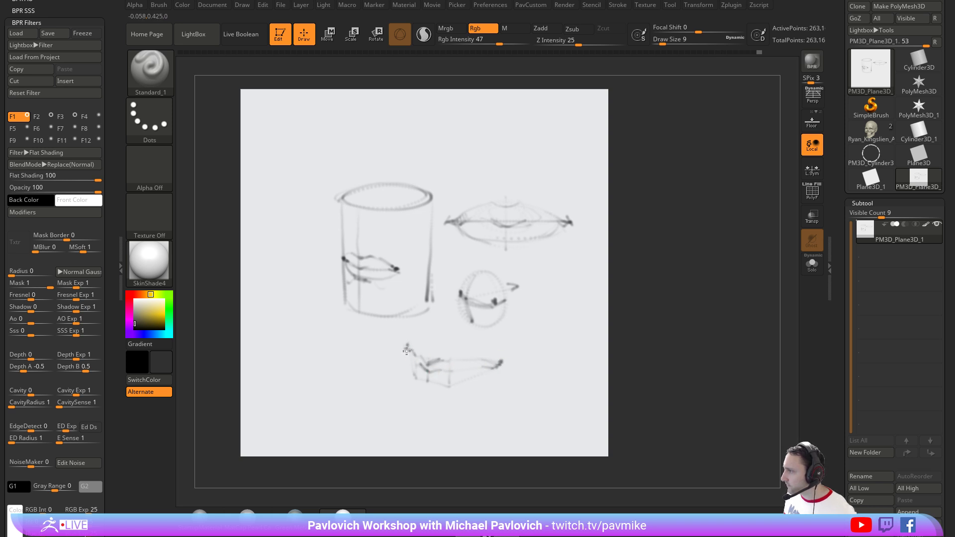
pyautogui.moveTo(412, 355)
pyautogui.mouseDown()
pyautogui.moveTo(419, 379)
pyautogui.moveTo(447, 385)
pyautogui.moveTo(453, 369)
pyautogui.moveTo(501, 362)
pyautogui.mouseUp()
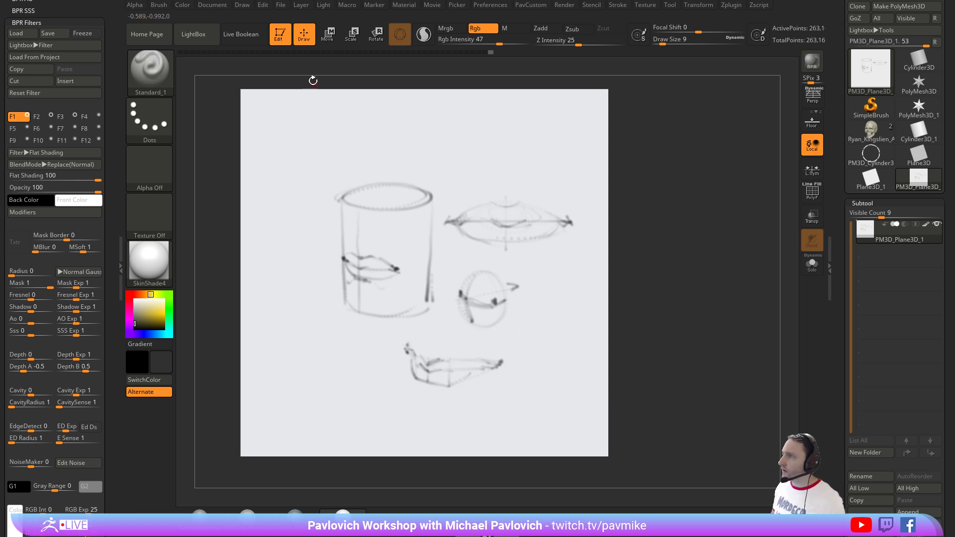
# Fade the sketches by filling the plane several times with white at Rgb Intensity 24.
pyautogui.moveTo(507, 43); pyautogui.dragTo(543, 44)
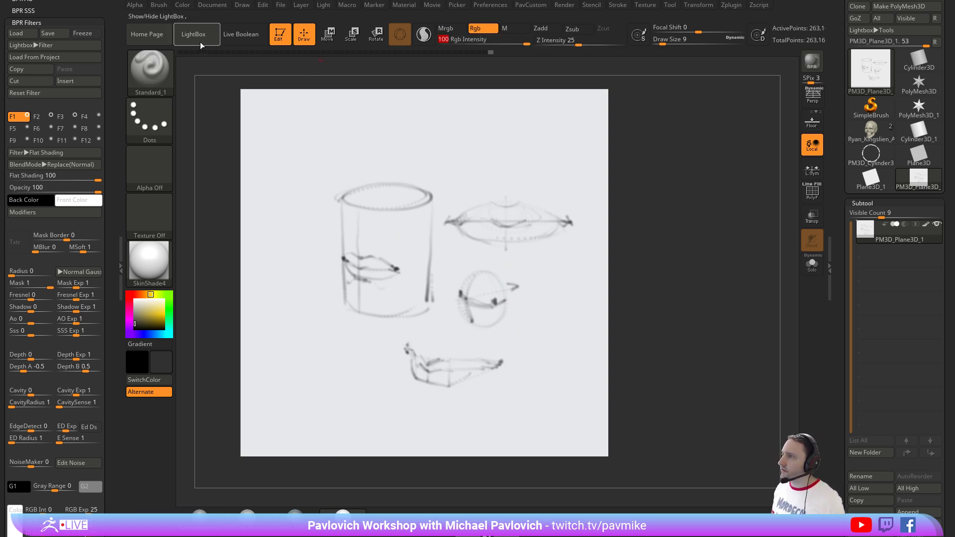
pyautogui.click(490, 53)
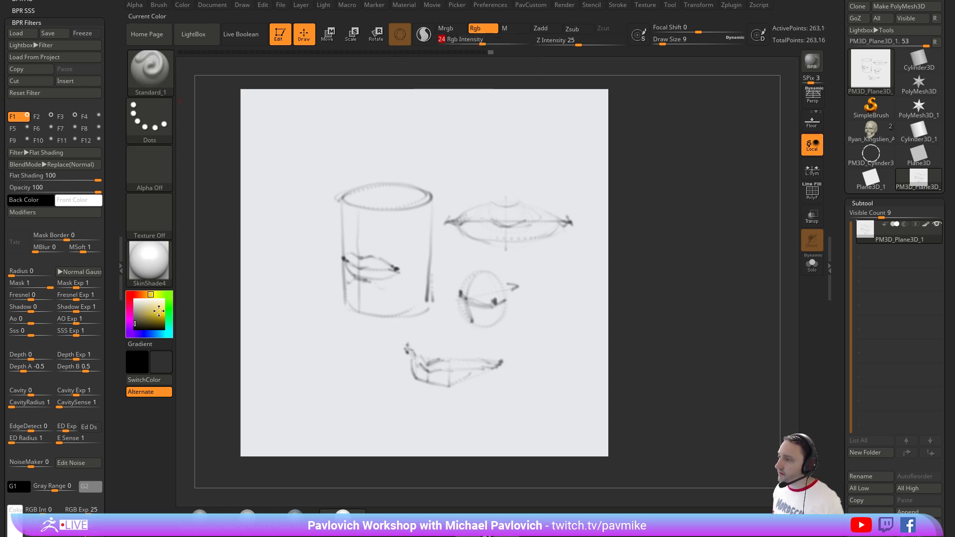
pyautogui.moveTo(162, 307); pyautogui.dragTo(133, 287)
pyautogui.click(182, 5)
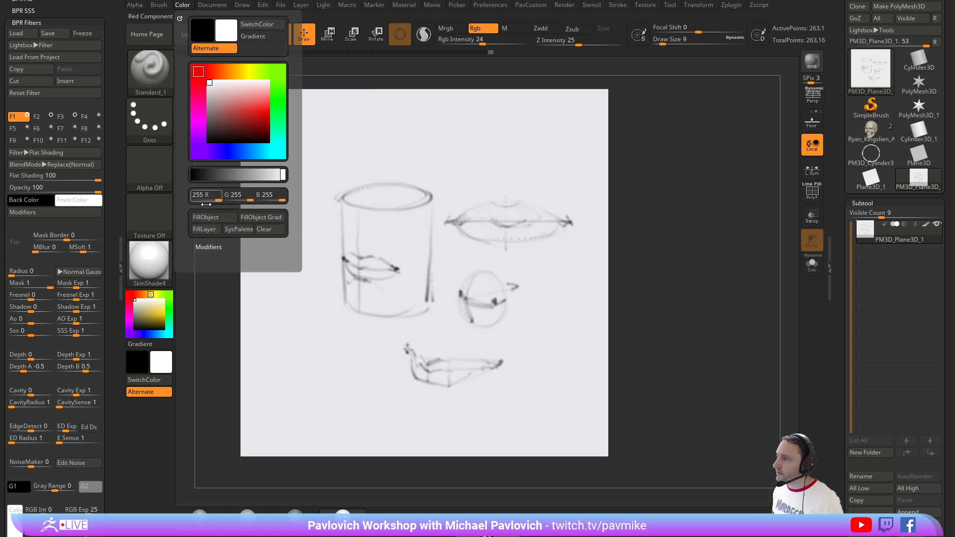
pyautogui.click(211, 220)
pyautogui.click(210, 219)
pyautogui.click(211, 220)
pyautogui.click(211, 220)
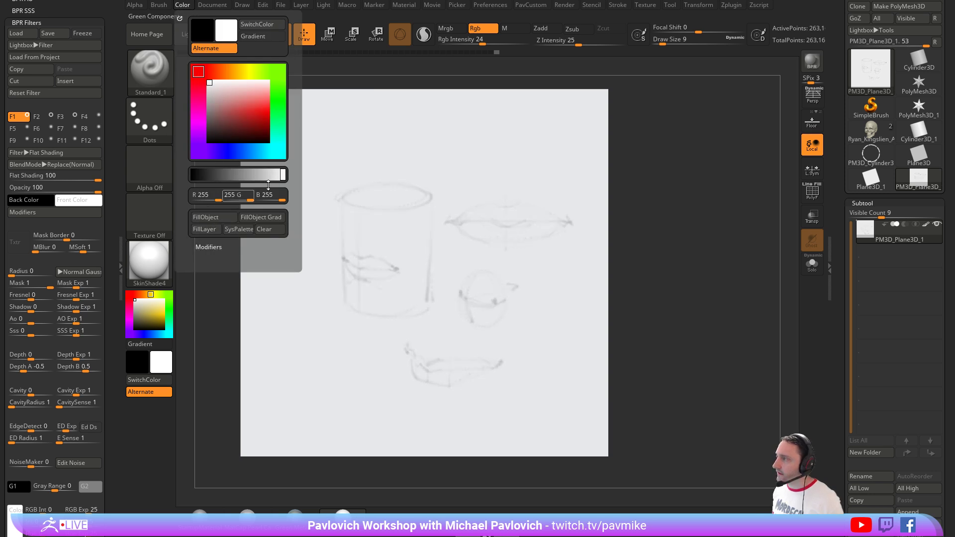
# Clear the plane completely by filling it with white at Rgb Intensity 100.
pyautogui.moveTo(497, 44); pyautogui.dragTo(528, 44)
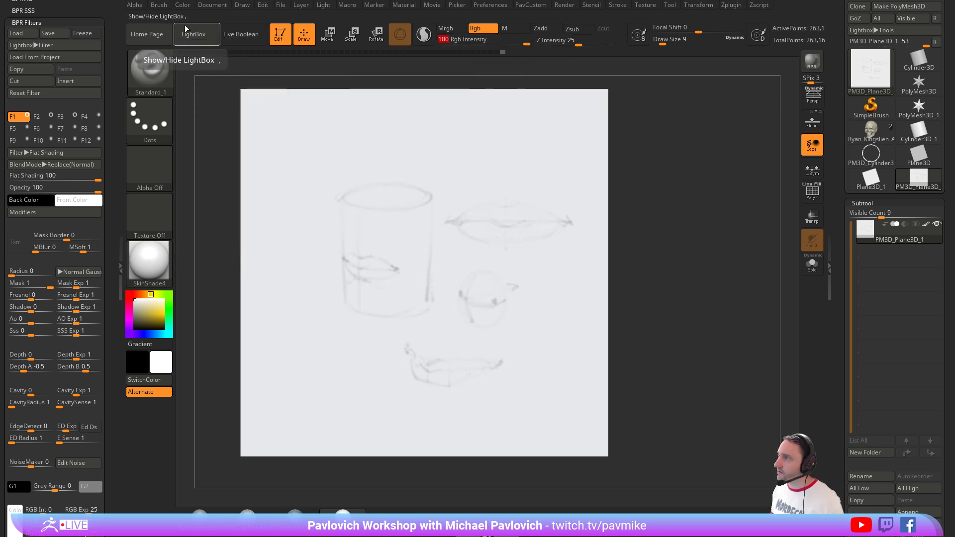
pyautogui.click(182, 5)
pyautogui.click(211, 220)
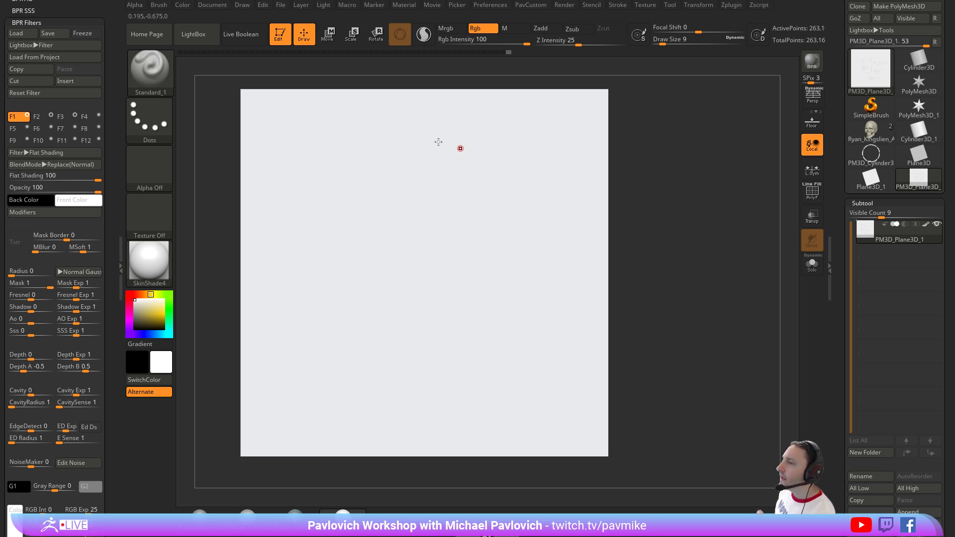
# Choose a near-black paint colour and sketch an egg-shaped head with an overlapping cranium circle on the plane.
pyautogui.moveTo(130, 324); pyautogui.dragTo(129, 326)
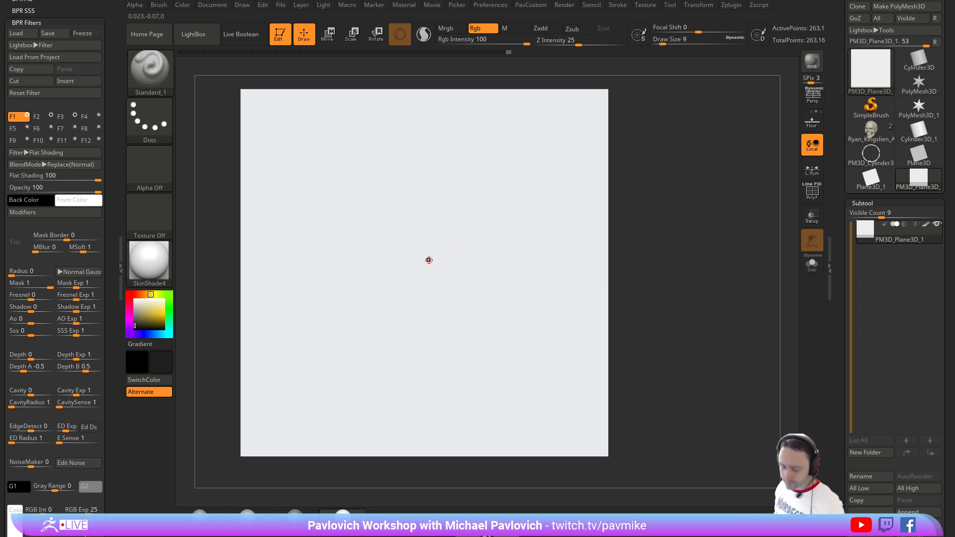
pyautogui.moveTo(429, 259)
pyautogui.mouseDown()
pyautogui.moveTo(428, 240)
pyautogui.moveTo(524, 221)
pyautogui.moveTo(458, 228)
pyautogui.mouseUp()
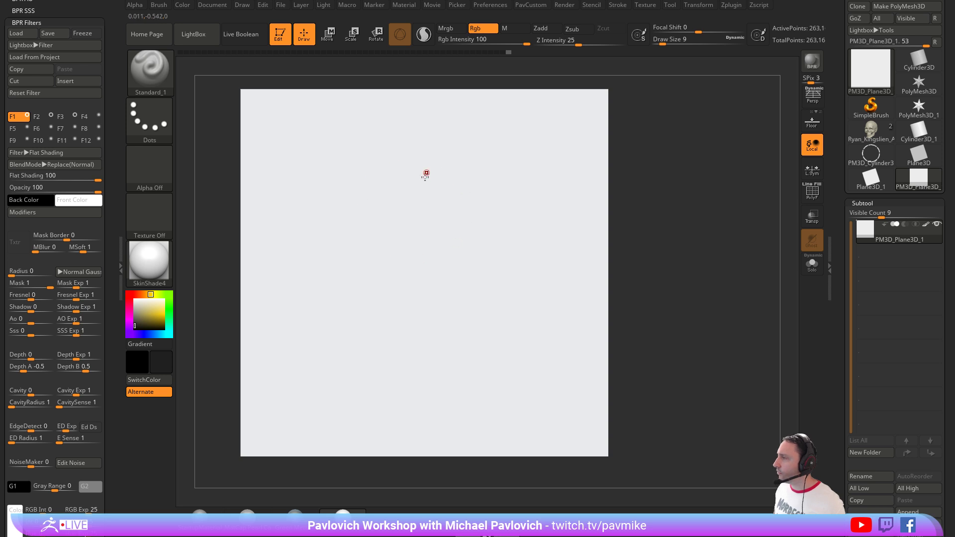
pyautogui.moveTo(374, 270)
pyautogui.mouseDown()
pyautogui.moveTo(478, 233)
pyautogui.moveTo(414, 151)
pyautogui.moveTo(366, 256)
pyautogui.mouseUp()
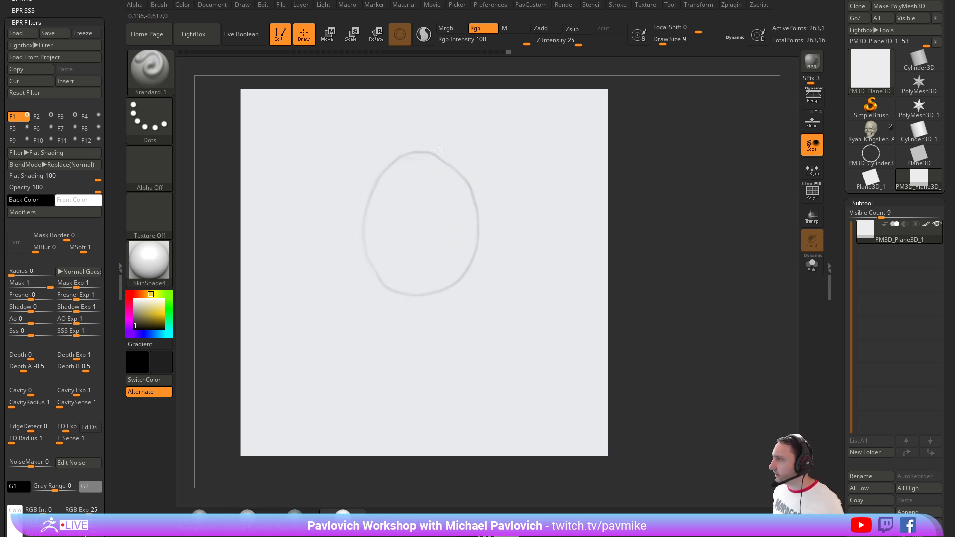
pyautogui.moveTo(412, 150)
pyautogui.mouseDown()
pyautogui.moveTo(486, 185)
pyautogui.moveTo(475, 238)
pyautogui.mouseUp()
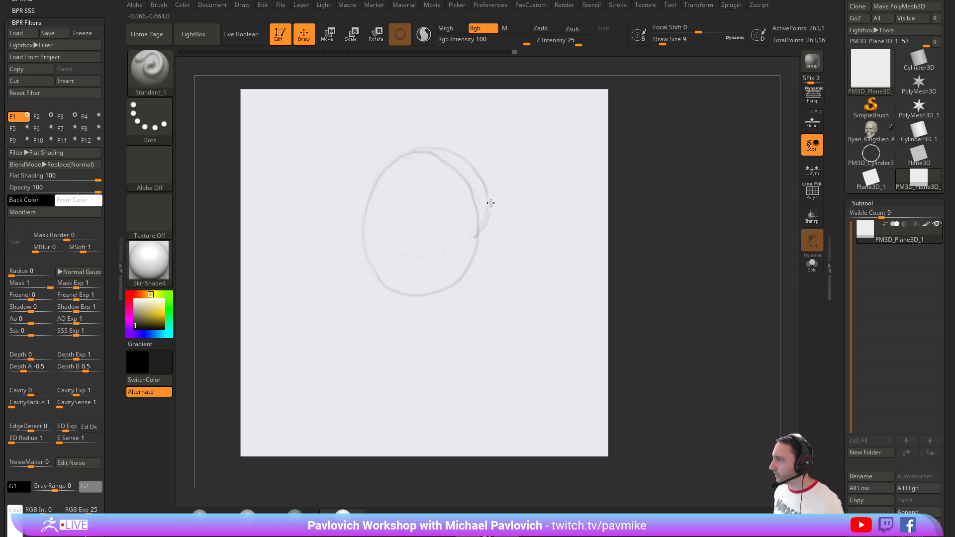
pyautogui.moveTo(405, 154)
pyautogui.mouseDown()
pyautogui.moveTo(401, 254)
pyautogui.moveTo(418, 257)
pyautogui.mouseUp()
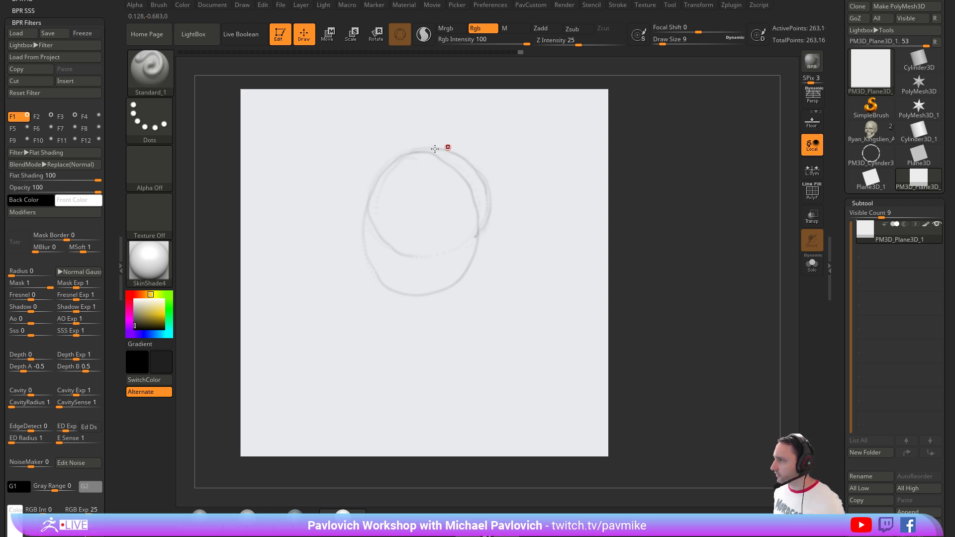
# Add head construction lines: a curved vertical centre line, brow and nose lines, the sides of the face and a chin curve.
pyautogui.moveTo(436, 153)
pyautogui.mouseDown()
pyautogui.moveTo(384, 216)
pyautogui.moveTo(392, 321)
pyautogui.mouseUp()
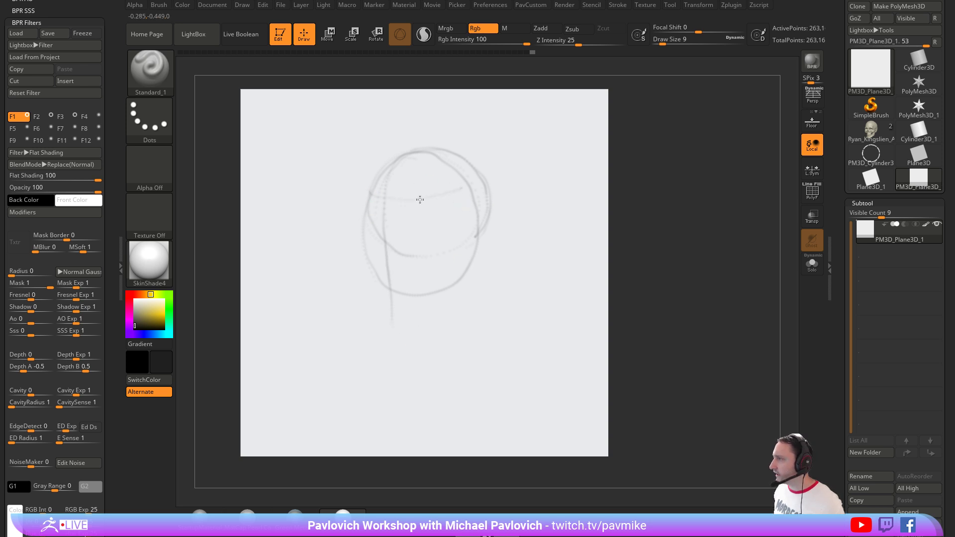
pyautogui.moveTo(370, 227); pyautogui.dragTo(381, 294)
pyautogui.moveTo(463, 188); pyautogui.dragTo(462, 317)
pyautogui.moveTo(380, 299)
pyautogui.mouseDown()
pyautogui.moveTo(407, 318)
pyautogui.moveTo(465, 303)
pyautogui.mouseUp()
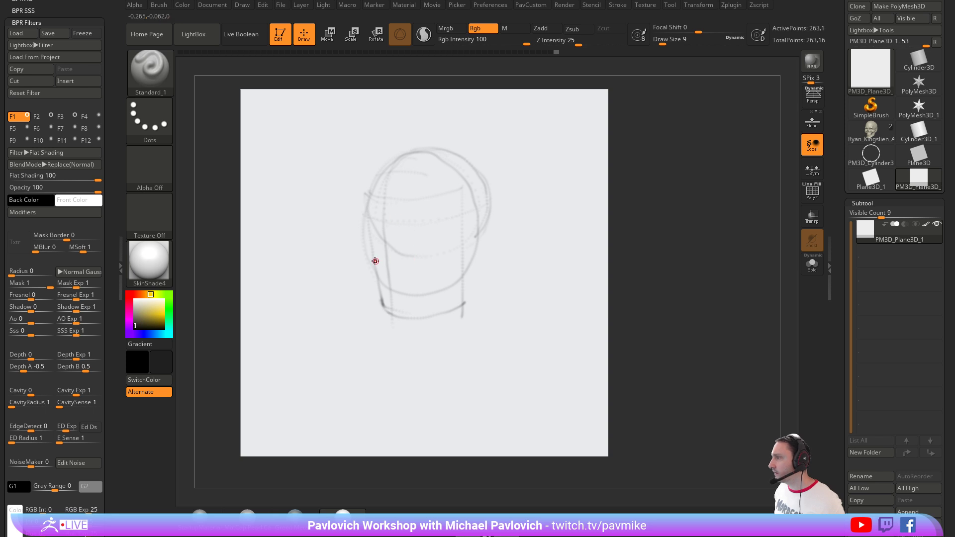
pyautogui.moveTo(370, 258); pyautogui.dragTo(420, 272)
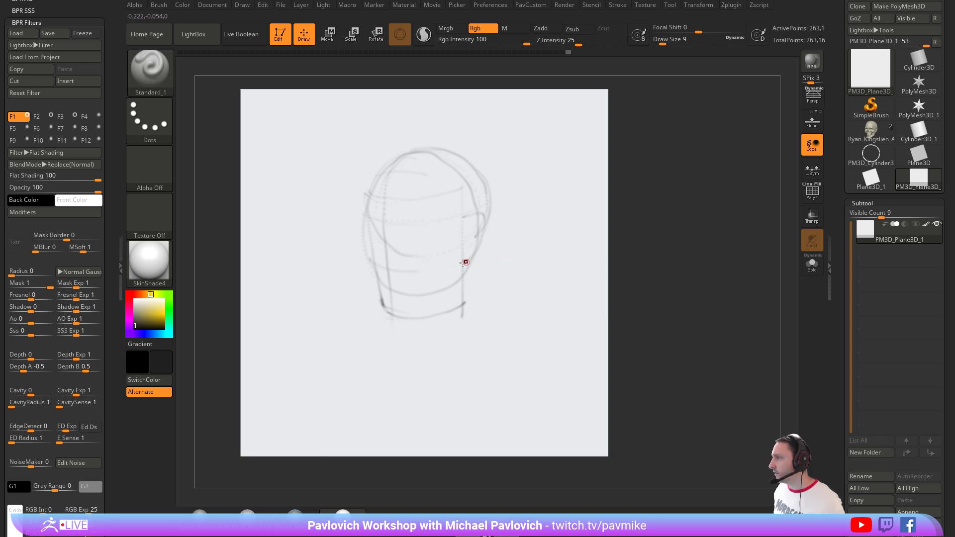
# Sketch the jaw, ear side, eyes, nose, mouth and chin lines over the head construction on the plane.
pyautogui.moveTo(473, 253)
pyautogui.mouseDown()
pyautogui.moveTo(482, 221)
pyautogui.moveTo(464, 218)
pyautogui.moveTo(488, 234)
pyautogui.moveTo(488, 286)
pyautogui.moveTo(449, 311)
pyautogui.mouseUp()
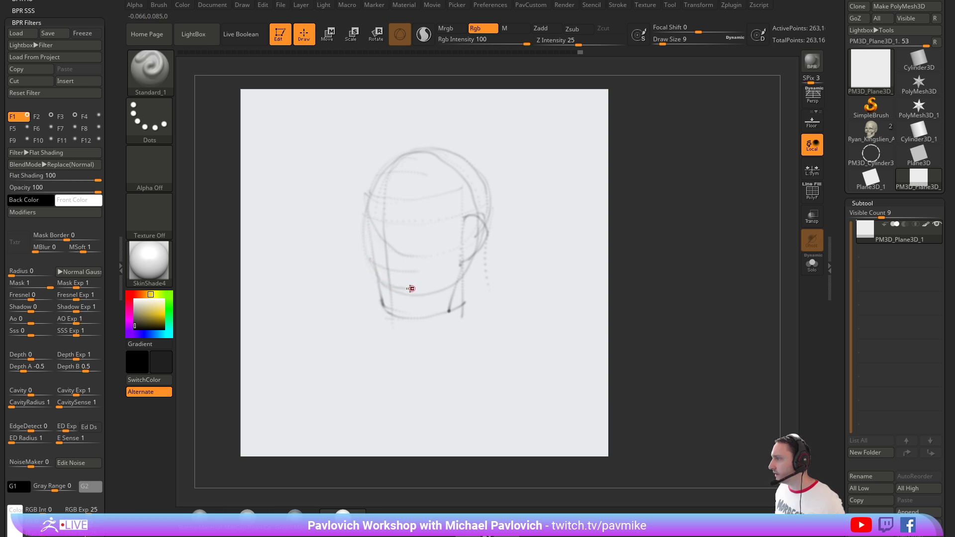
pyautogui.click(379, 280)
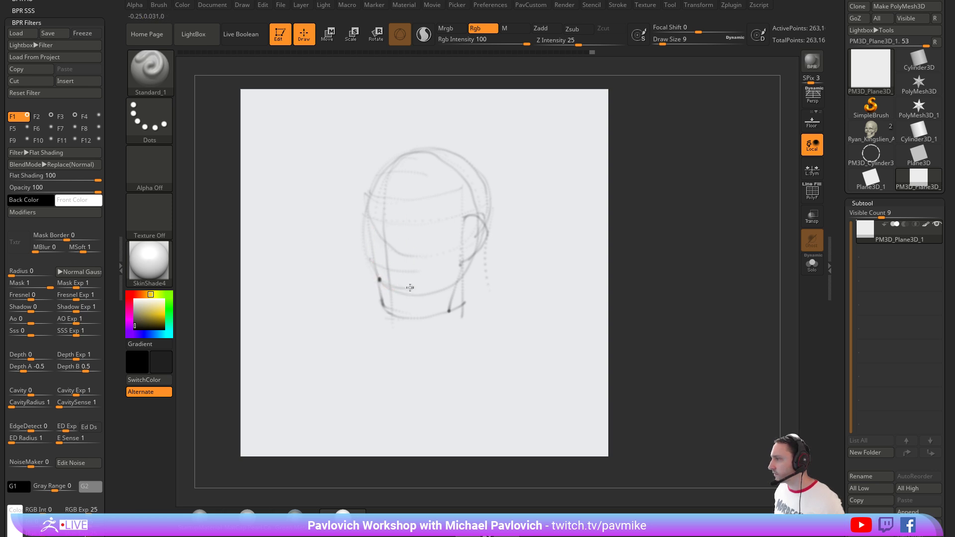
pyautogui.click(415, 287)
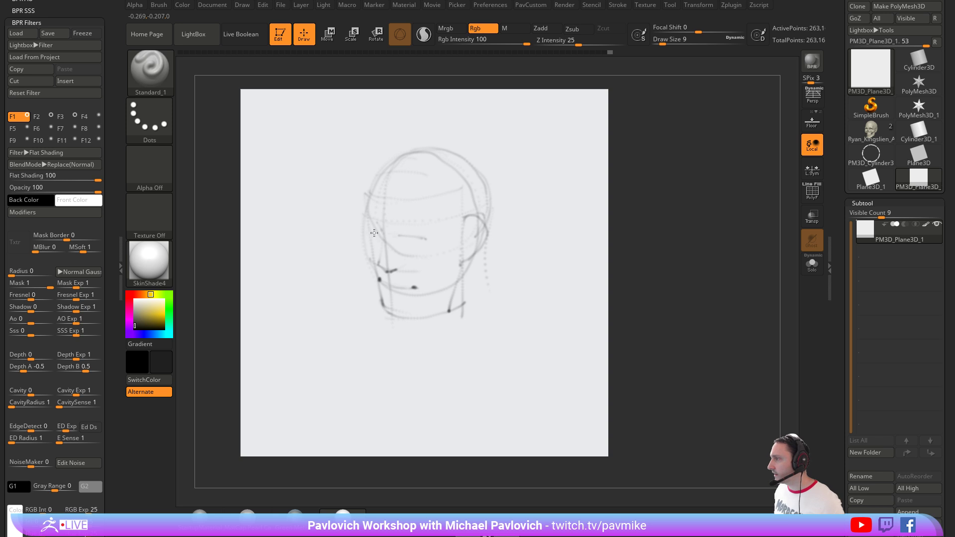
pyautogui.moveTo(373, 227)
pyautogui.mouseDown()
pyautogui.moveTo(392, 315)
pyautogui.moveTo(455, 303)
pyautogui.moveTo(420, 312)
pyautogui.moveTo(460, 289)
pyautogui.mouseUp()
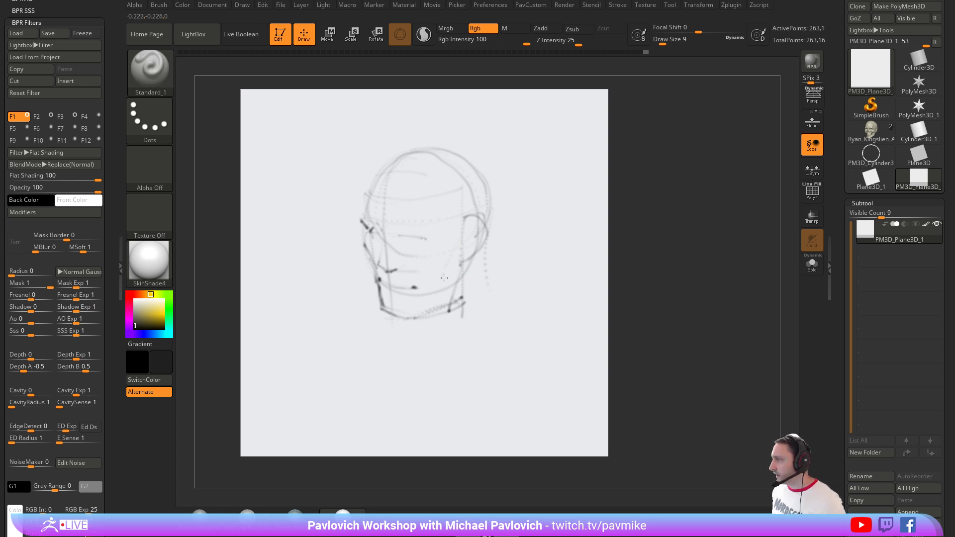
pyautogui.moveTo(426, 299)
pyautogui.mouseDown()
pyautogui.moveTo(391, 298)
pyautogui.moveTo(401, 299)
pyautogui.mouseUp()
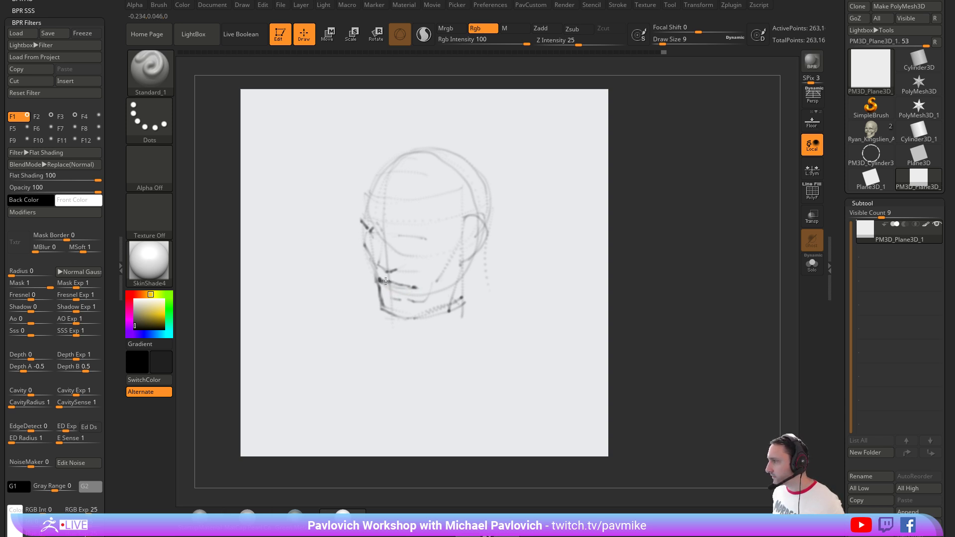
pyautogui.moveTo(393, 296); pyautogui.dragTo(399, 297)
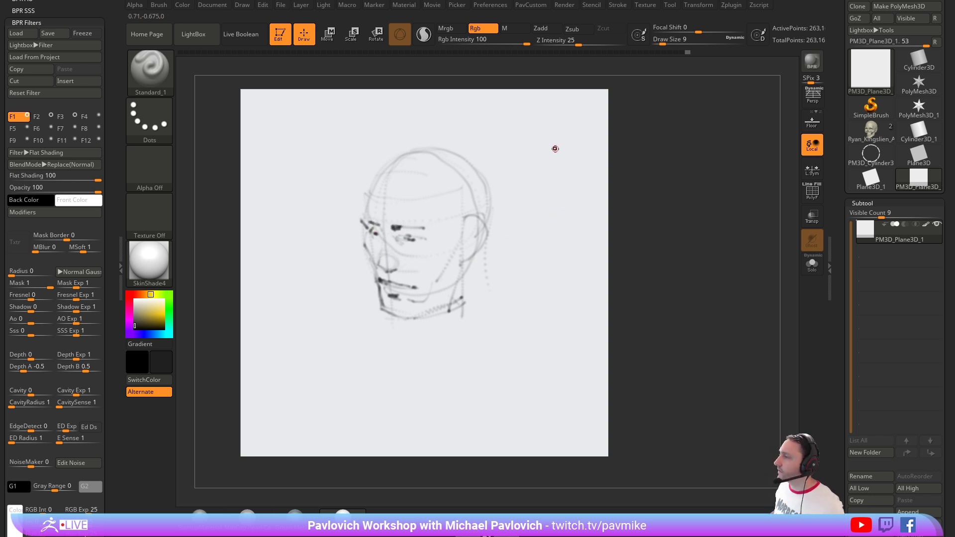
# Clear the canvas, place a new Plane3D_1 in Edit mode, and show it face-on with its polyframe.
pyautogui.click(278, 34)
pyautogui.hotkey('ctrl', 'n')
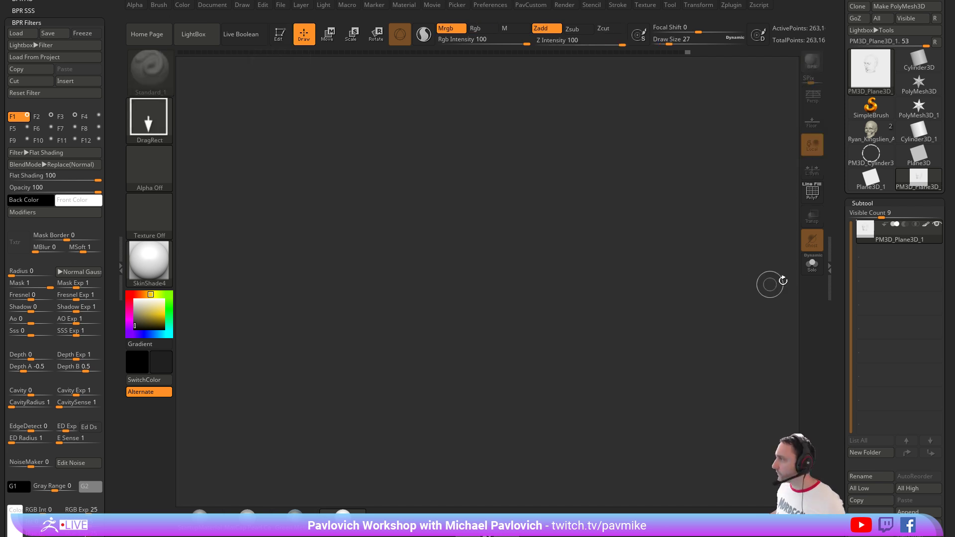
pyautogui.click(870, 178)
pyautogui.moveTo(485, 324); pyautogui.dragTo(541, 479)
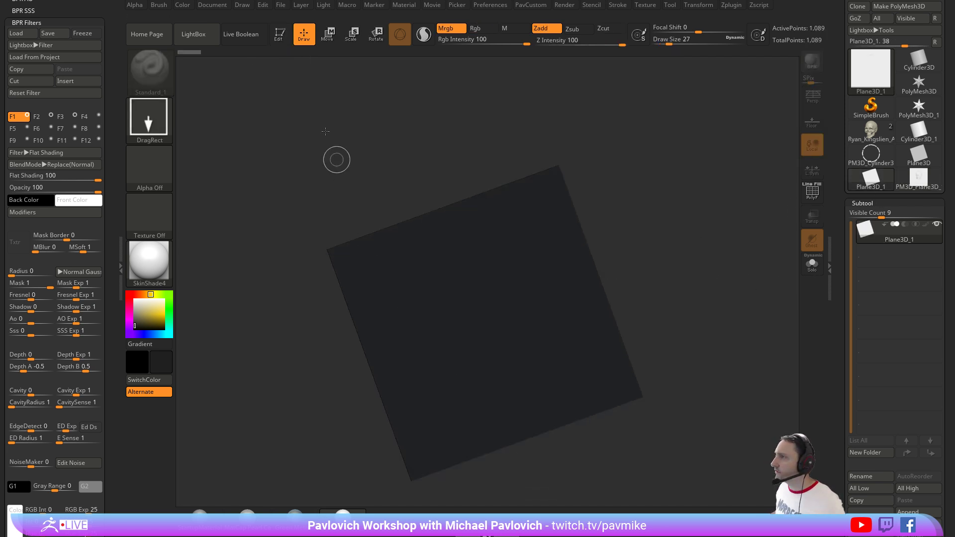
pyautogui.click(280, 34)
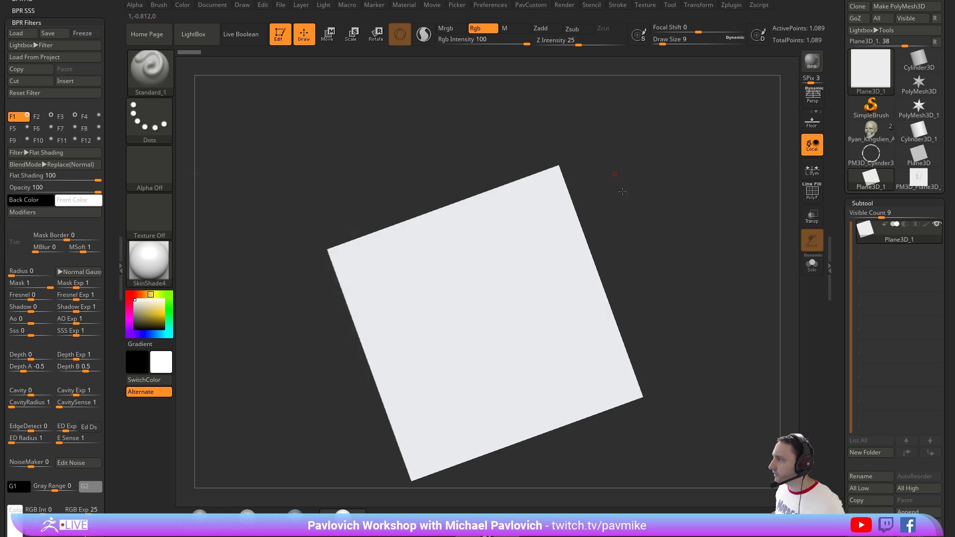
pyautogui.click(808, 201)
pyautogui.keyDown('alt'); pyautogui.moveTo(750, 232); pyautogui.dragTo(667, 206); pyautogui.keyUp('alt')
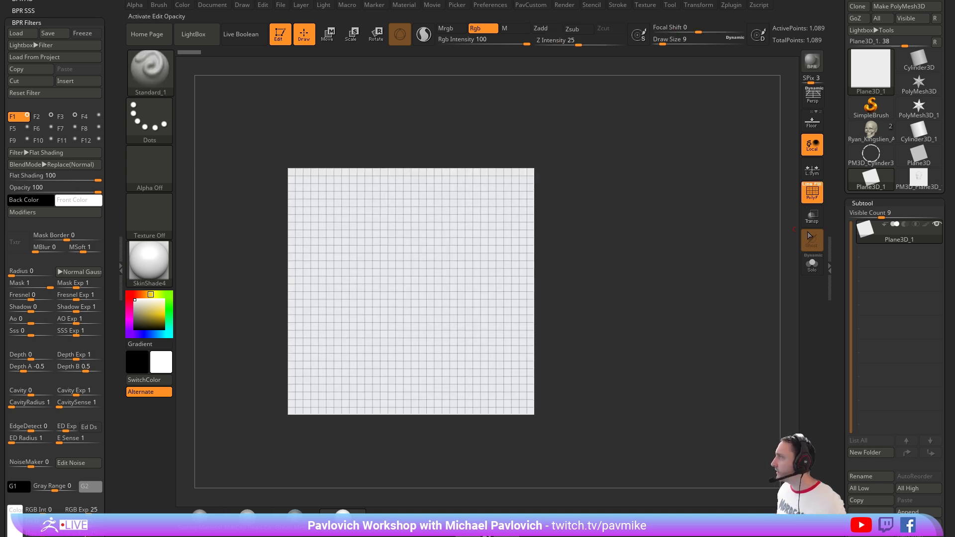
# Convert the plane to a PolyMesh3D, divide it three times with smoothing off, and delete the lower subdivision levels.
pyautogui.moveTo(837, 129)
pyautogui.mouseDown()
pyautogui.moveTo(831, 37)
pyautogui.moveTo(836, 144)
pyautogui.mouseUp()
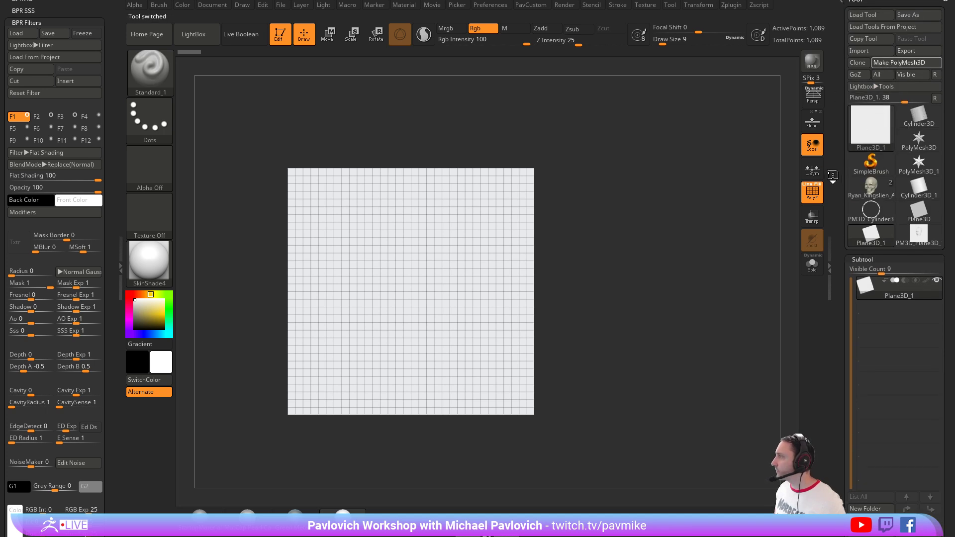
pyautogui.moveTo(836, 178); pyautogui.dragTo(837, 8)
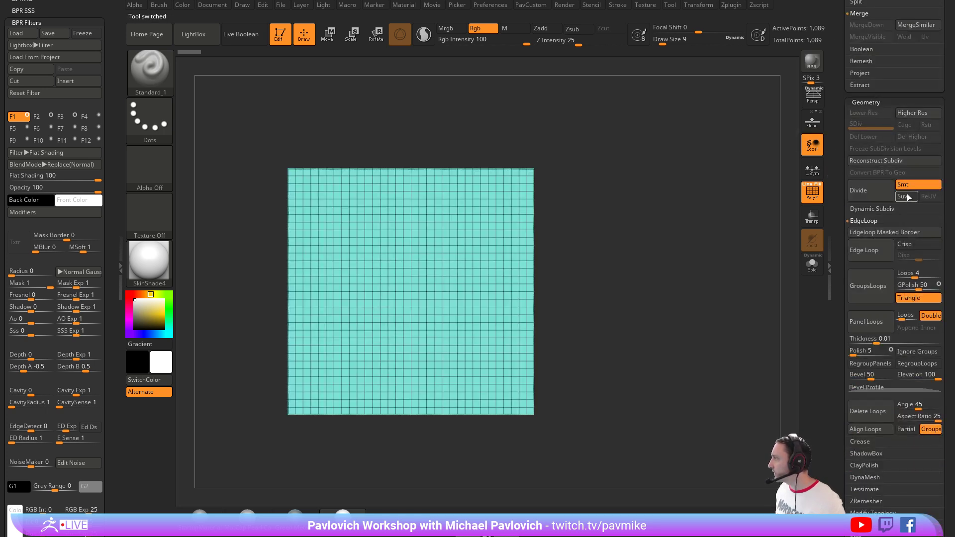
pyautogui.hotkey('ctrl', 'd')
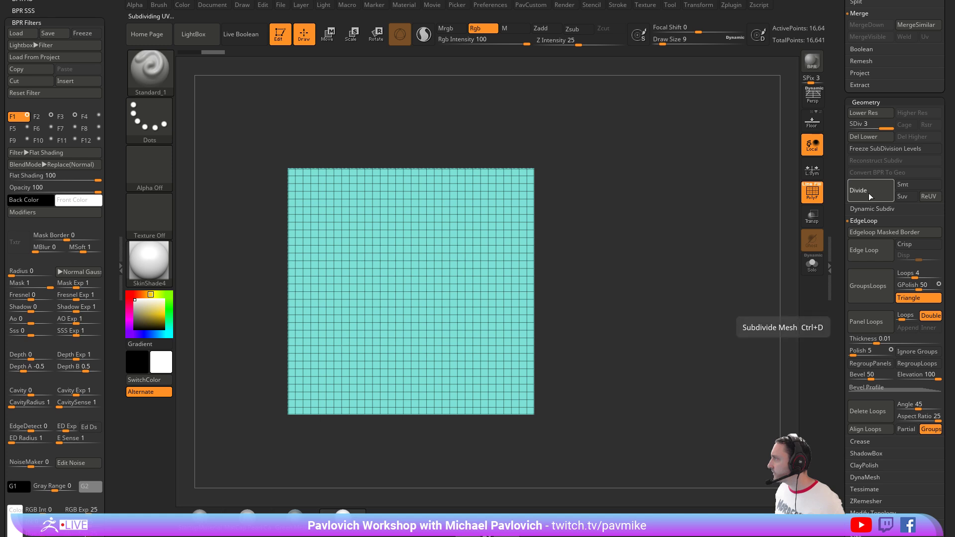
pyautogui.hotkey('ctrl', 'd')
pyautogui.hotkey('ctrl', 'd')
pyautogui.click(876, 152)
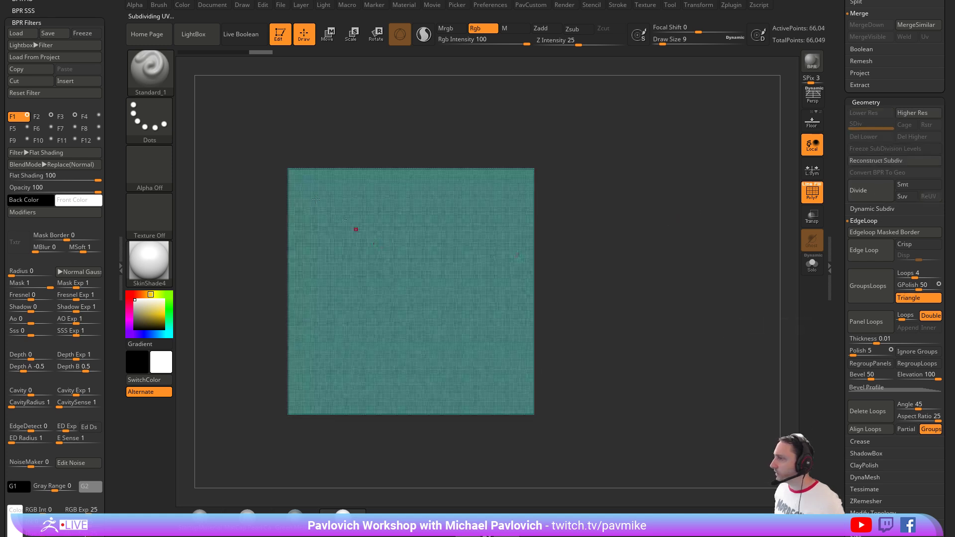
# Choose the SliceCurve brush and slice the plane horizontally above its lower edge, then frame it.
pyautogui.keyDown('ctrl'); pyautogui.keyDown('shift'); pyautogui.click(154, 61); pyautogui.keyUp('shift'); pyautogui.keyUp('ctrl')
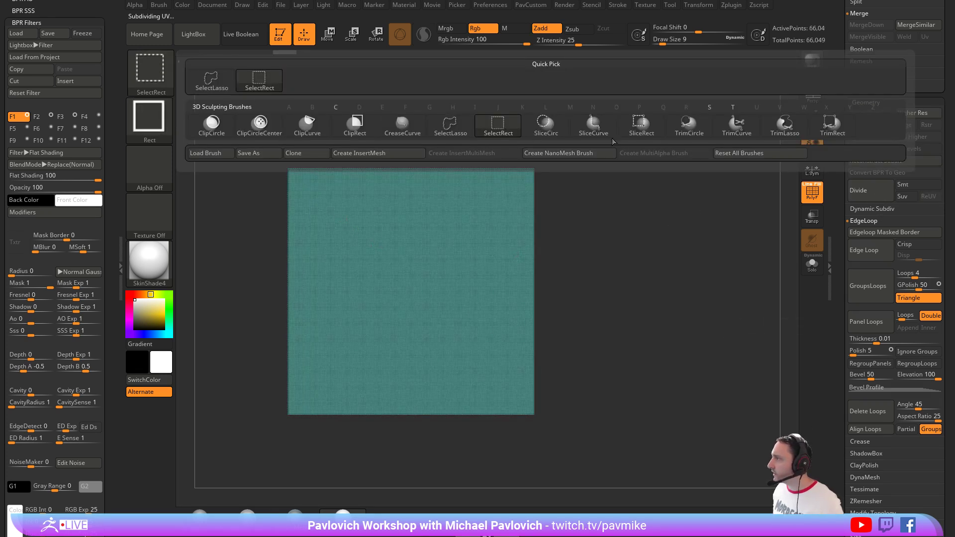
pyautogui.click(613, 141)
pyautogui.moveTo(634, 332); pyautogui.dragTo(179, 332)
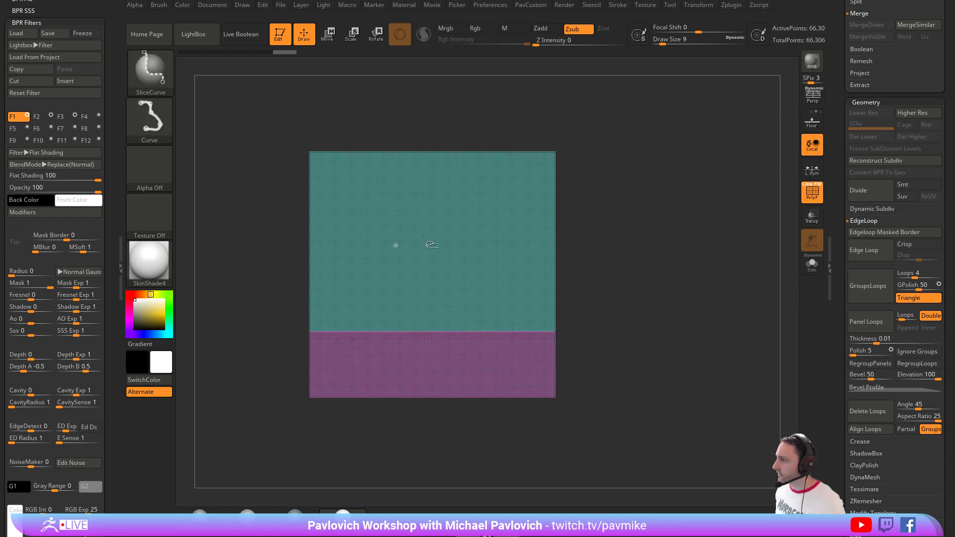
pyautogui.press('f')
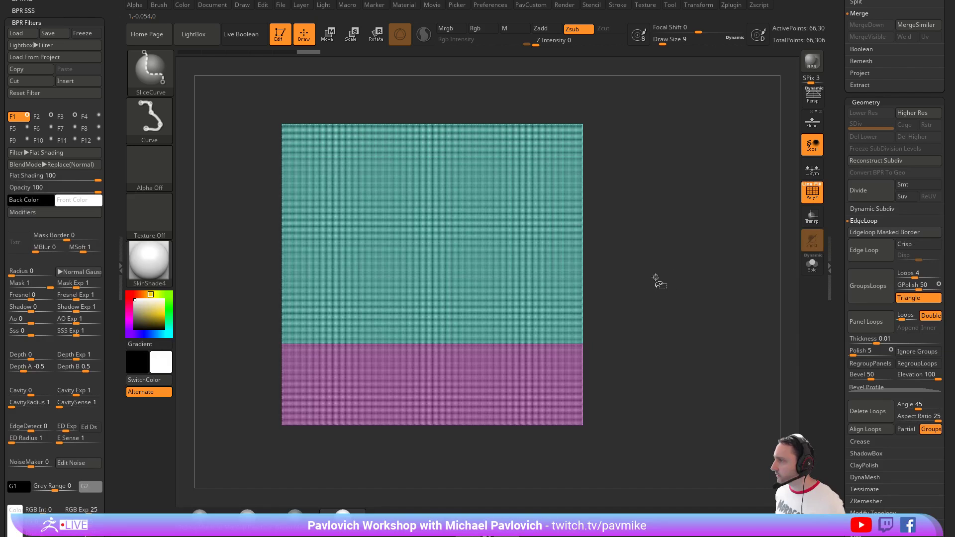
# Hide the lower polygroup, slice the remaining plane horizontally, and hide the new lower band.
pyautogui.keyDown('ctrl'); pyautogui.keyDown('shift'); pyautogui.click(554, 293); pyautogui.keyUp('shift'); pyautogui.keyUp('ctrl')
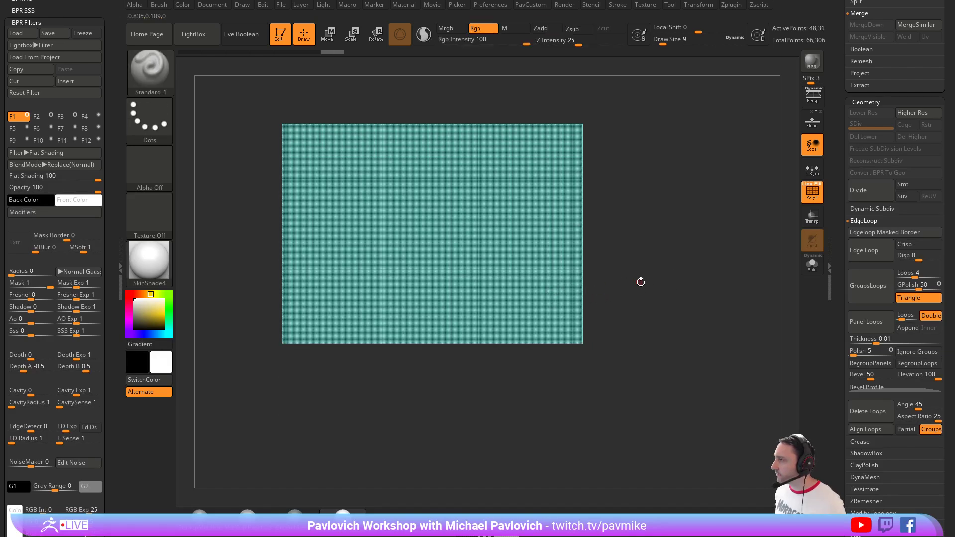
pyautogui.keyDown('ctrl'); pyautogui.keyDown('shift'); pyautogui.moveTo(668, 260); pyautogui.dragTo(171, 251); pyautogui.keyUp('shift'); pyautogui.keyUp('ctrl')
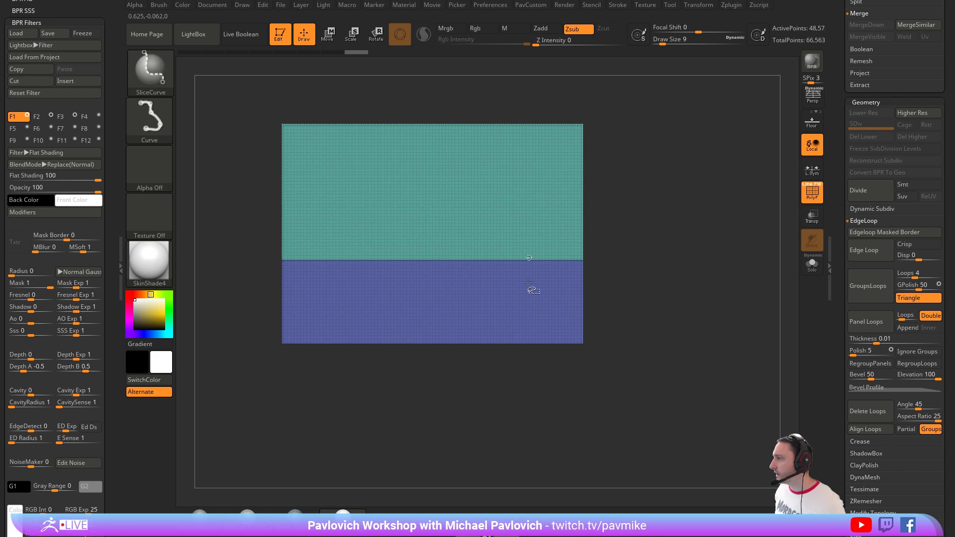
pyautogui.keyDown('ctrl'); pyautogui.keyDown('shift'); pyautogui.click(572, 287); pyautogui.keyUp('shift'); pyautogui.keyUp('ctrl')
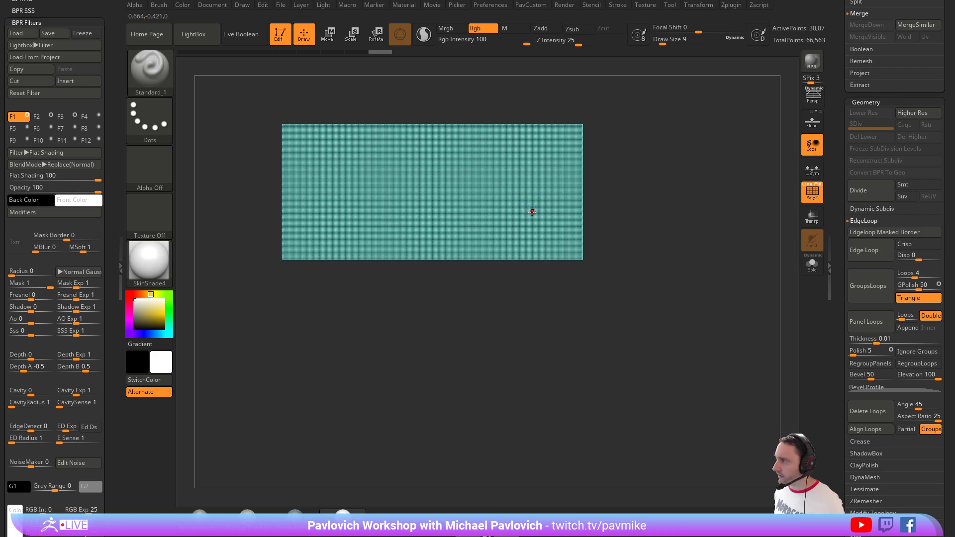
# Try slicing the visible upper section diagonally, and undo the slices.
pyautogui.keyDown('ctrl'); pyautogui.keyDown('shift'); pyautogui.moveTo(622, 137); pyautogui.dragTo(343, 361); pyautogui.keyUp('shift'); pyautogui.keyUp('ctrl')
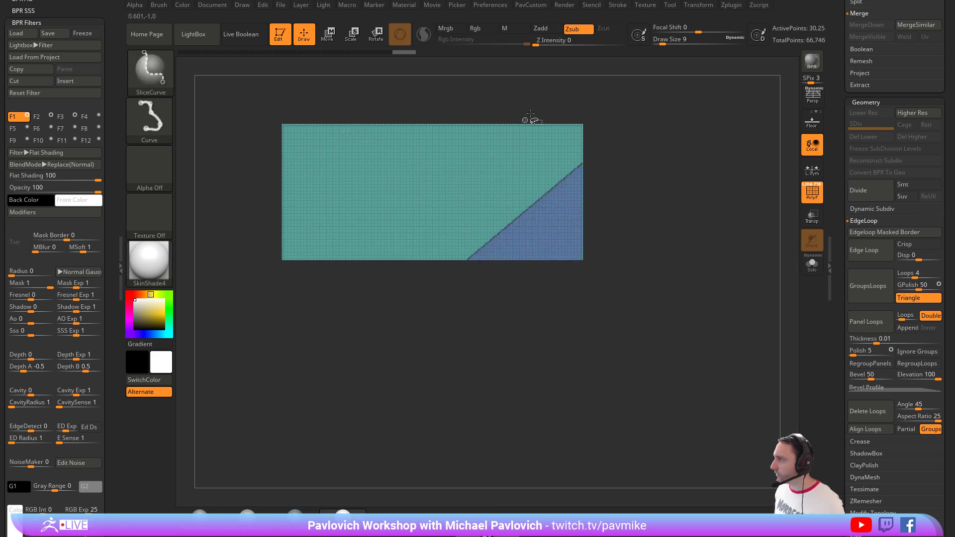
pyautogui.keyDown('ctrl'); pyautogui.keyDown('shift'); pyautogui.moveTo(530, 119); pyautogui.dragTo(279, 323); pyautogui.keyUp('shift'); pyautogui.keyUp('ctrl')
pyautogui.hotkey('ctrl', 'z')
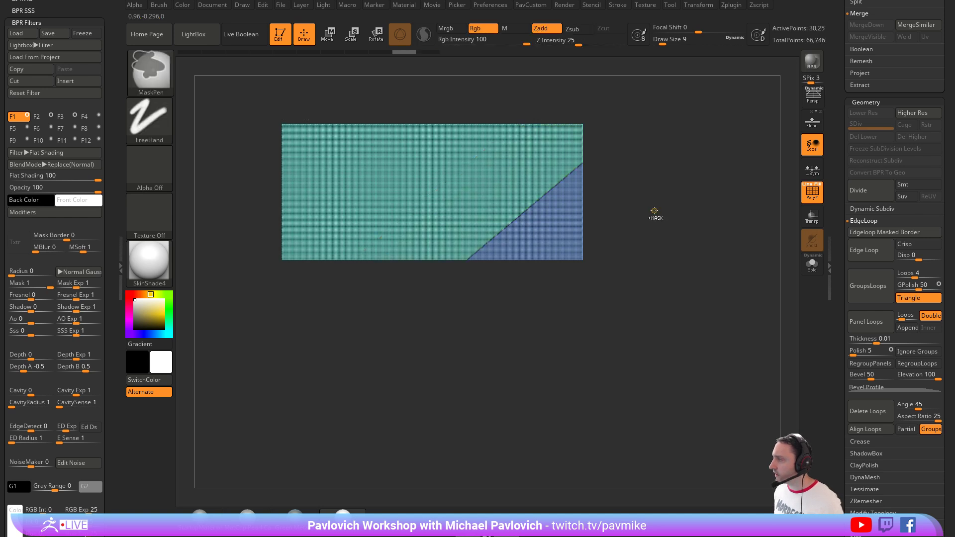
pyautogui.hotkey('ctrl', 'z')
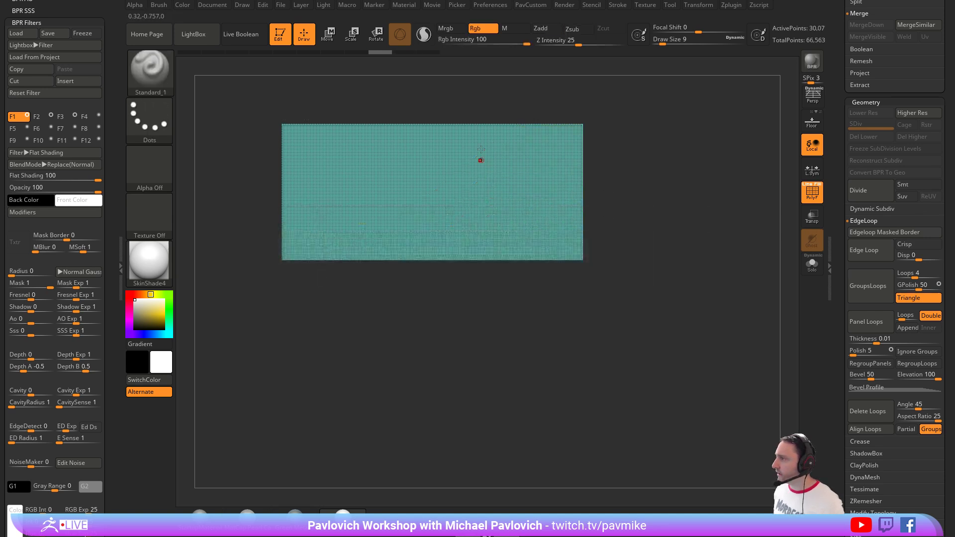
# Try slicing a narrow slanted band through the upper section with Draw Size 41, and undo it.
pyautogui.hotkey('ctrl', 'shift')
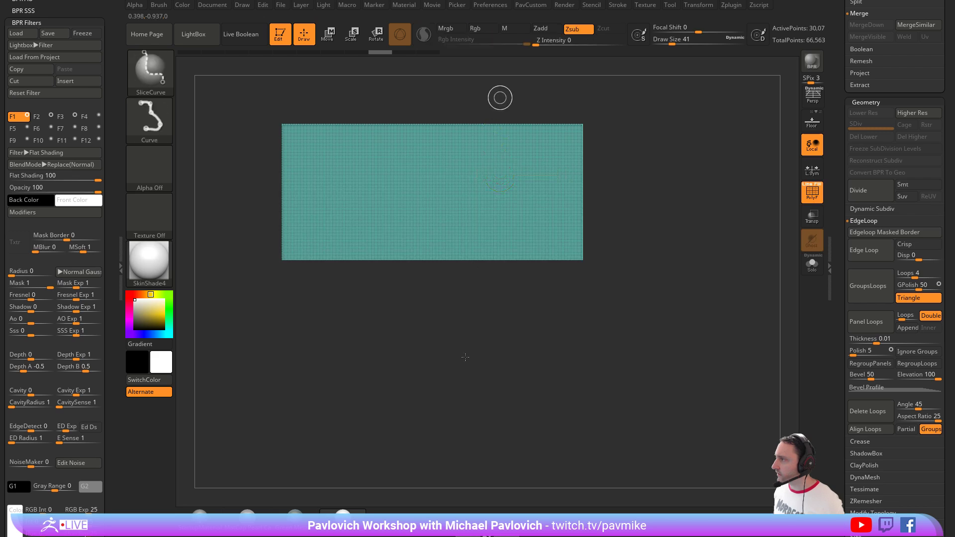
pyautogui.keyDown('ctrl'); pyautogui.keyDown('alt'); pyautogui.moveTo(504, 89); pyautogui.dragTo(434, 326); pyautogui.keyUp('alt'); pyautogui.keyUp('ctrl')
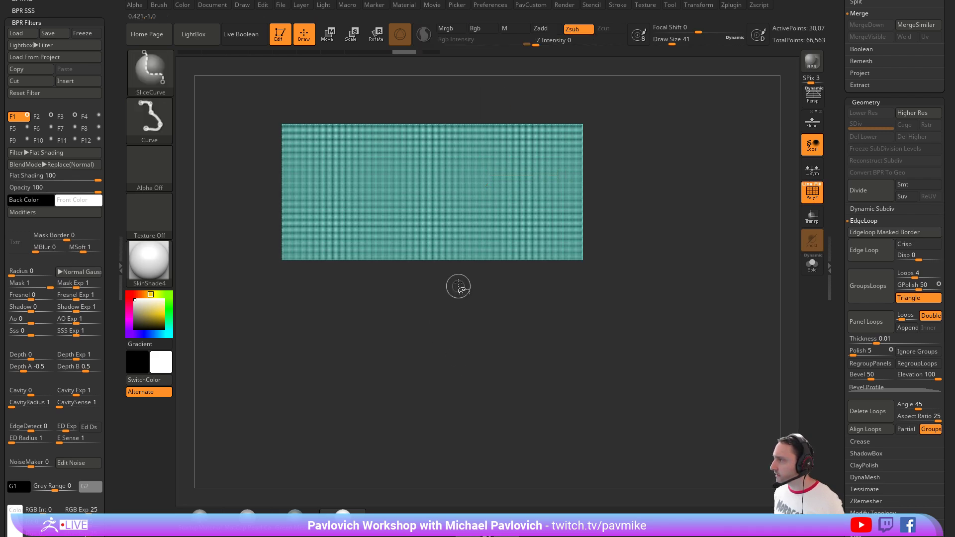
pyautogui.keyDown('ctrl'); pyautogui.keyDown('shift'); pyautogui.moveTo(501, 86); pyautogui.dragTo(396, 378); pyautogui.keyUp('shift'); pyautogui.keyUp('ctrl')
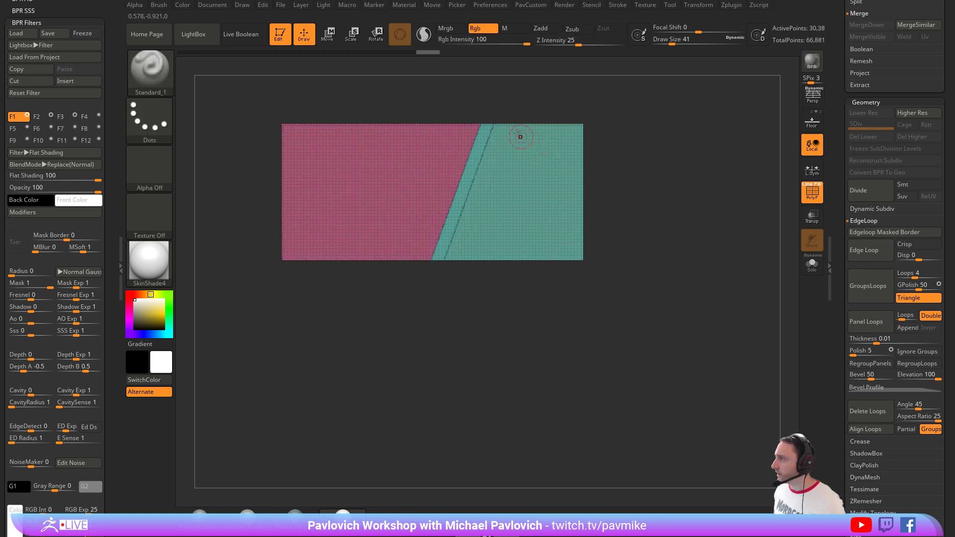
pyautogui.hotkey('ctrl', 'z')
# Set Draw Size to 77, slice two parallel brush-width slanted bands across the upper section, and unhide the whole plane.
pyautogui.press('s')
pyautogui.moveTo(522, 171); pyautogui.dragTo(530, 170)
pyautogui.keyDown('ctrl'); pyautogui.keyDown('shift'); pyautogui.moveTo(510, 104); pyautogui.dragTo(425, 343); pyautogui.keyUp('shift'); pyautogui.keyUp('ctrl')
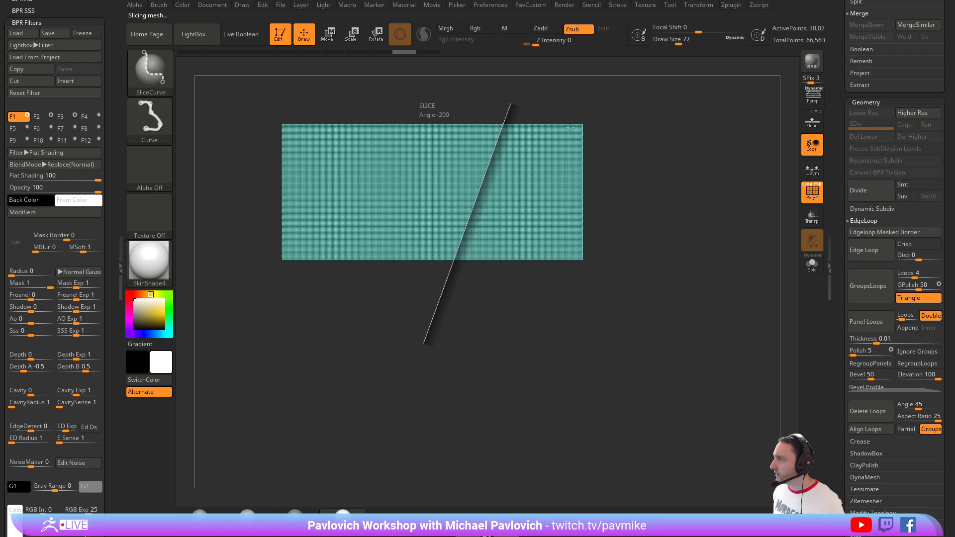
pyautogui.keyDown('ctrl'); pyautogui.keyDown('shift'); pyautogui.moveTo(575, 100); pyautogui.dragTo(489, 340); pyautogui.keyUp('shift'); pyautogui.keyUp('ctrl')
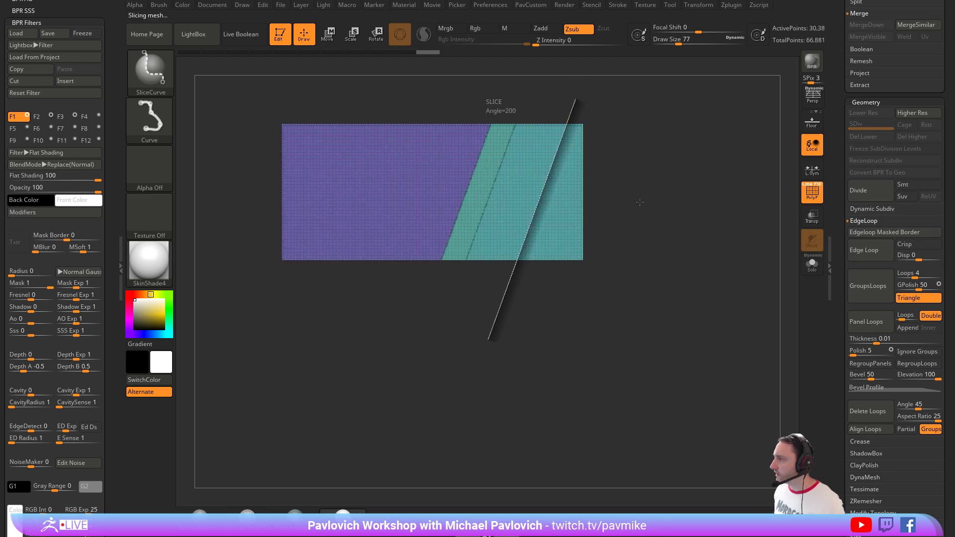
pyautogui.keyDown('ctrl'); pyautogui.keyDown('shift'); pyautogui.click(685, 134); pyautogui.keyUp('shift'); pyautogui.keyUp('ctrl')
# Mirror the sliced plane and apply Mirror And Weld to give both halves matching slanted bands.
pyautogui.press('4')
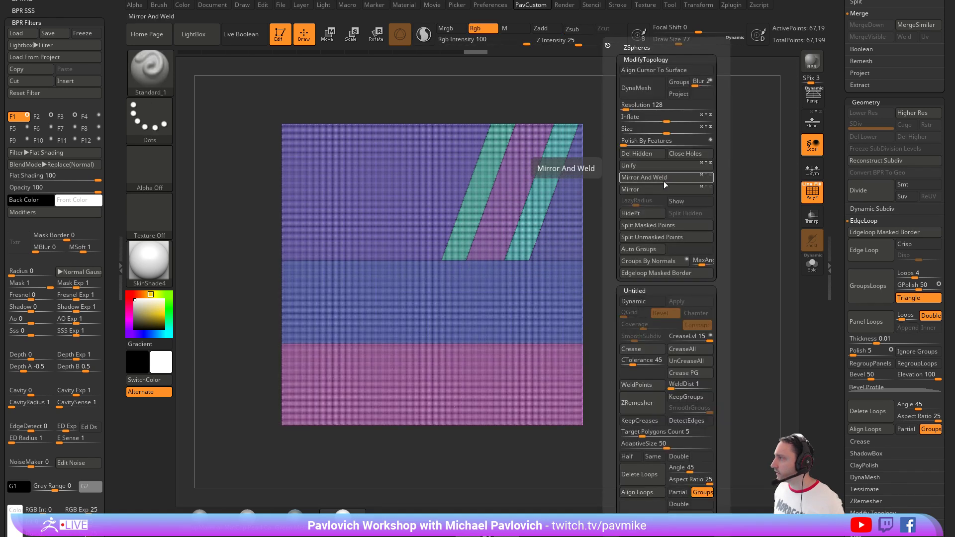
pyautogui.click(654, 186)
pyautogui.click(664, 180)
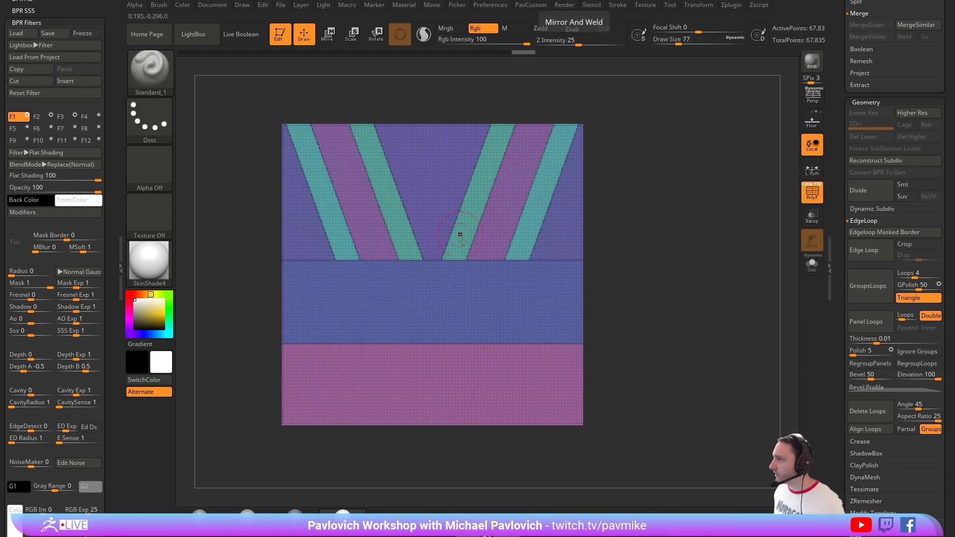
# Slice the whole upper section horizontally through the slanted bands with SliceCurve.
pyautogui.hotkey('ctrl', 'shift')
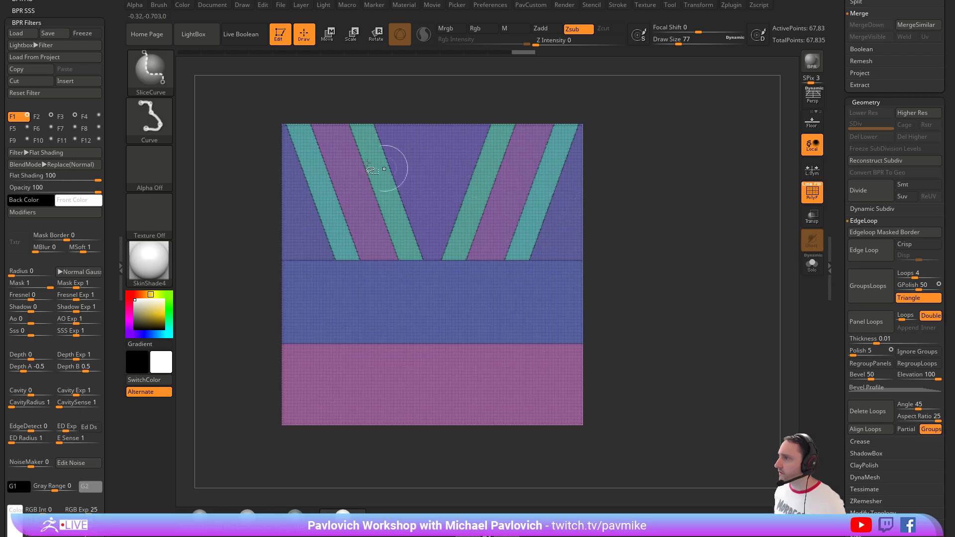
pyautogui.hotkey('ctrl', 'shift', 'space')
pyautogui.keyDown('ctrl'); pyautogui.keyDown('shift'); pyautogui.click(618, 153); pyautogui.keyUp('shift'); pyautogui.keyUp('ctrl')
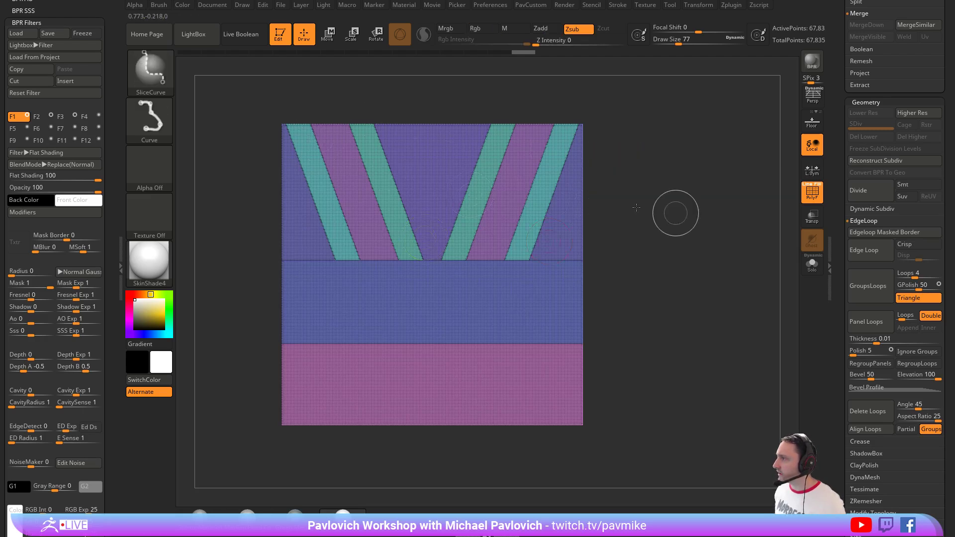
pyautogui.keyDown('ctrl'); pyautogui.keyDown('shift'); pyautogui.moveTo(661, 207); pyautogui.dragTo(217, 206); pyautogui.keyUp('shift'); pyautogui.keyUp('ctrl')
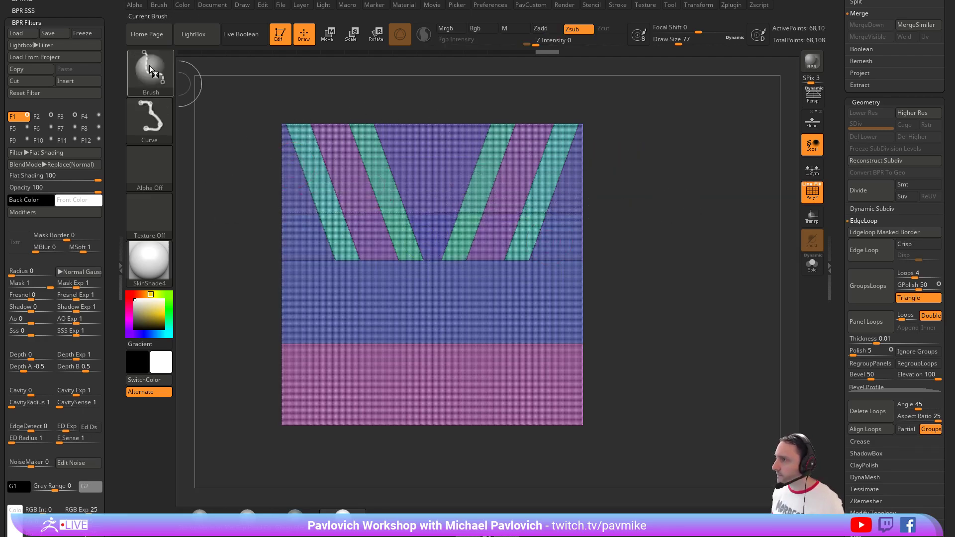
# Switch to SelectRect, isolate the horizontal band just below the slanted stripes, and invert the visibility to hide it.
pyautogui.keyDown('ctrl'); pyautogui.keyDown('shift'); pyautogui.click(149, 65); pyautogui.keyUp('shift'); pyautogui.keyUp('ctrl')
pyautogui.keyDown('ctrl'); pyautogui.keyDown('shift'); pyautogui.click(220, 79); pyautogui.keyUp('shift'); pyautogui.keyUp('ctrl')
pyautogui.keyDown('ctrl'); pyautogui.keyDown('shift'); pyautogui.click(351, 297); pyautogui.keyUp('shift'); pyautogui.keyUp('ctrl')
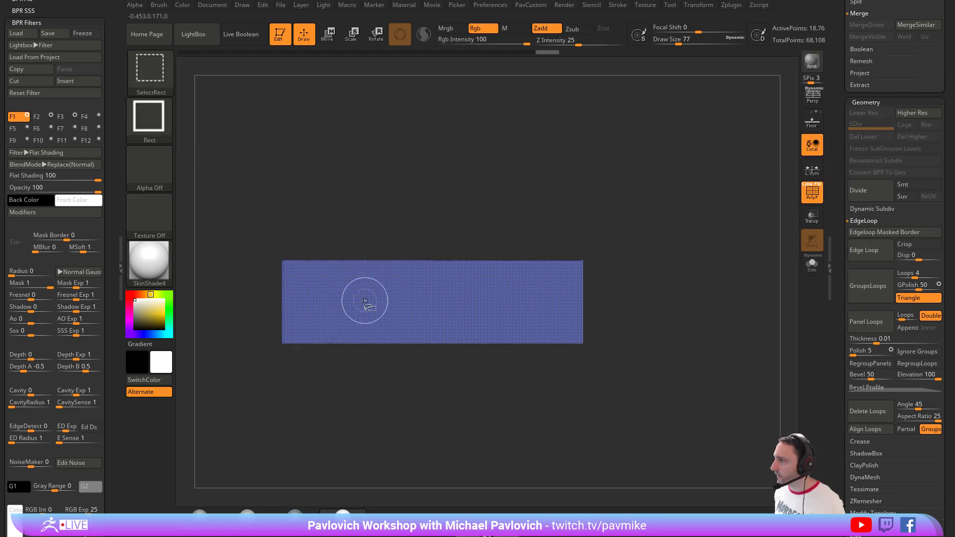
pyautogui.keyDown('ctrl'); pyautogui.keyDown('shift'); pyautogui.moveTo(686, 218); pyautogui.dragTo(663, 274); pyautogui.keyUp('shift'); pyautogui.keyUp('ctrl')
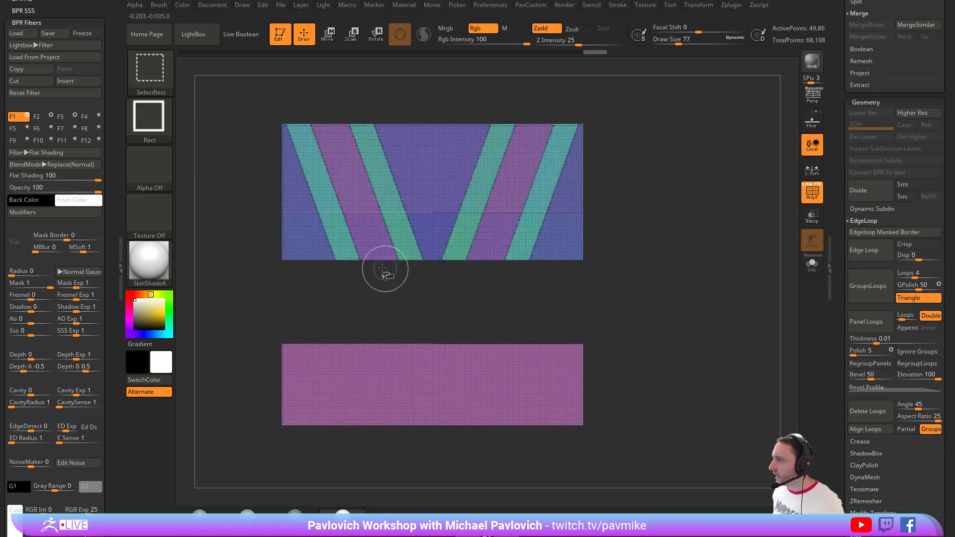
# Isolate the slanted strips and the middle band by polygroup to inspect them, and show the whole plane again.
pyautogui.keyDown('ctrl'); pyautogui.keyDown('shift'); pyautogui.click(349, 254); pyautogui.keyUp('shift'); pyautogui.keyUp('ctrl')
pyautogui.keyDown('ctrl'); pyautogui.keyDown('shift'); pyautogui.click(405, 246); pyautogui.keyUp('shift'); pyautogui.keyUp('ctrl')
pyautogui.keyDown('ctrl'); pyautogui.keyDown('shift'); pyautogui.click(669, 193); pyautogui.keyUp('shift'); pyautogui.keyUp('ctrl')
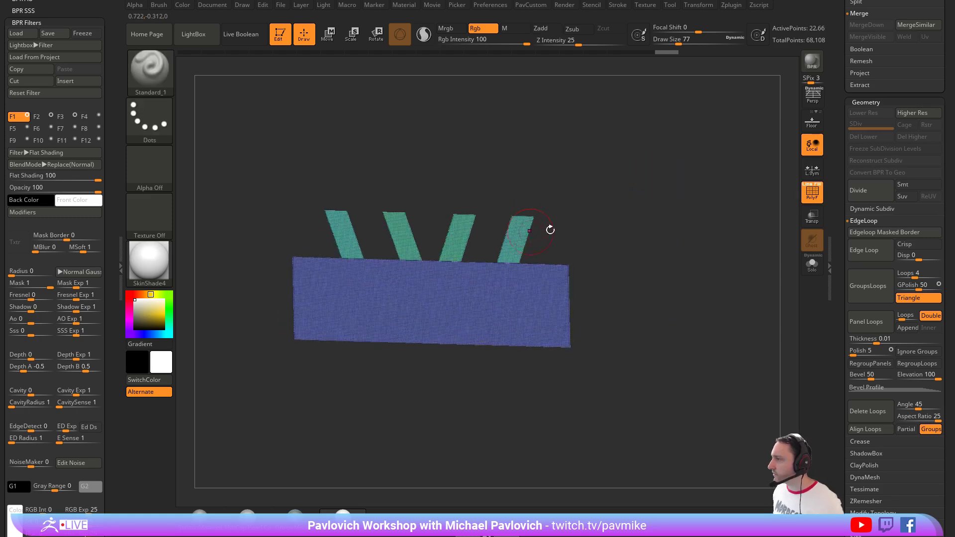
pyautogui.keyDown('ctrl'); pyautogui.keyDown('shift'); pyautogui.click(676, 206); pyautogui.keyUp('shift'); pyautogui.keyUp('ctrl')
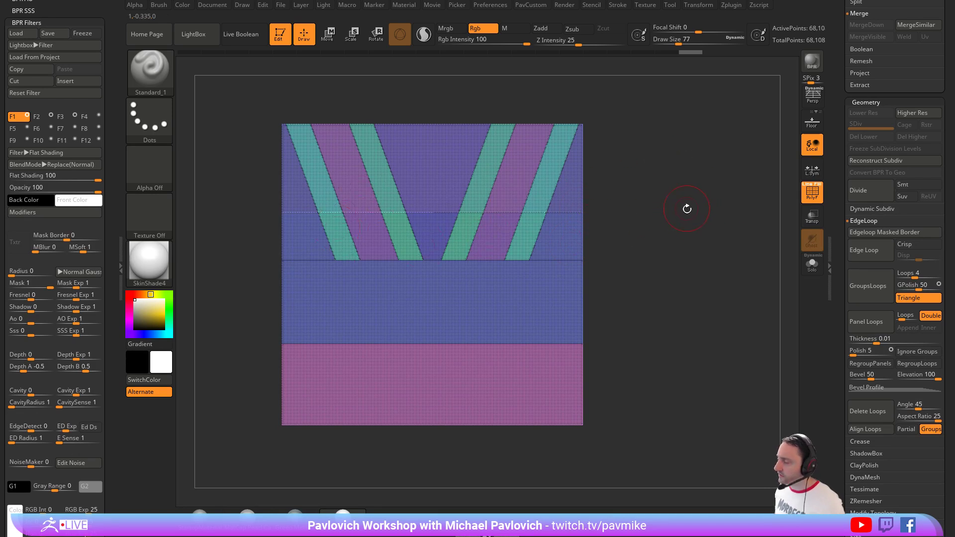
# Return the undo history to the plain single-polygroup plane and mask a full-width horizontal band with a narrower block on top of it.
pyautogui.hotkey('shift', 'f')
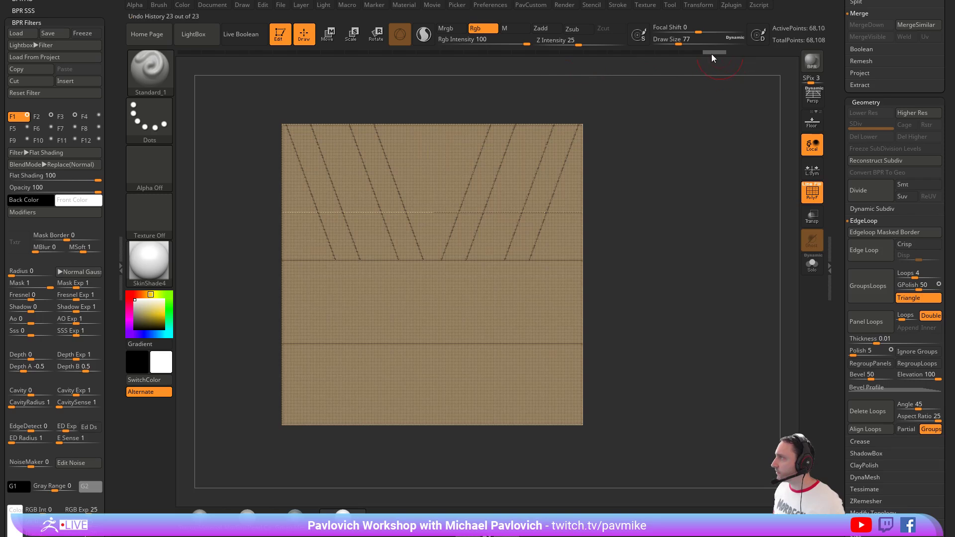
pyautogui.moveTo(711, 54); pyautogui.dragTo(284, 51)
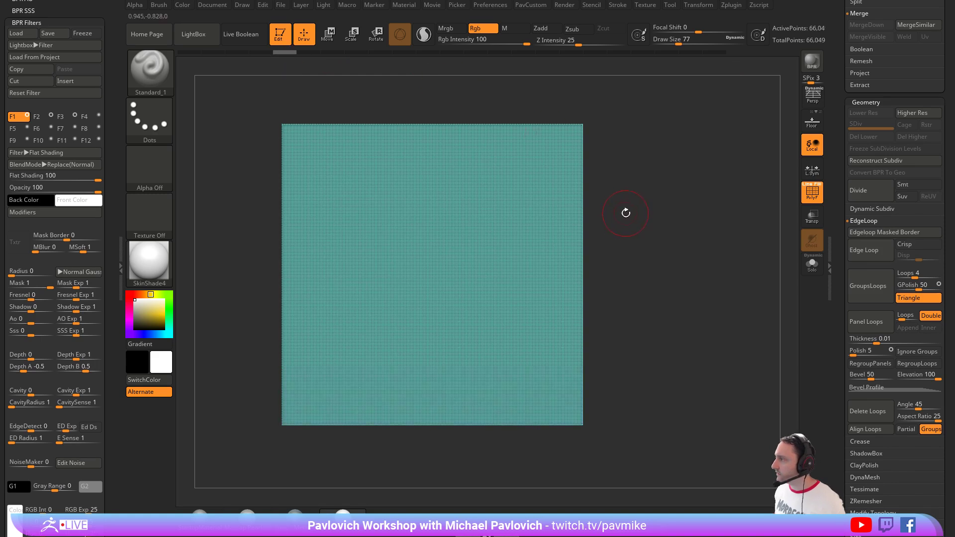
pyautogui.keyDown('ctrl'); pyautogui.moveTo(623, 223); pyautogui.dragTo(598, 373); pyautogui.keyUp('ctrl')
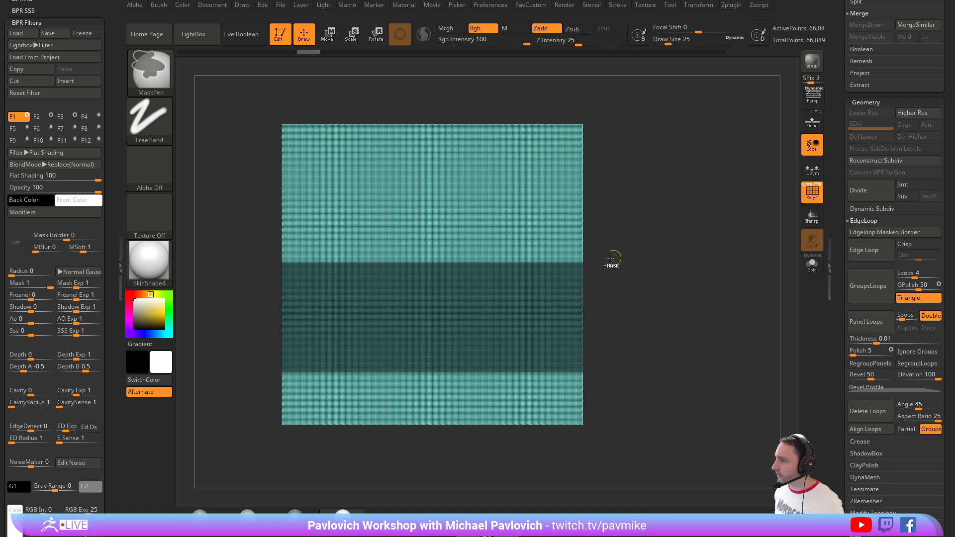
pyautogui.keyDown('ctrl'); pyautogui.moveTo(619, 234); pyautogui.dragTo(543, 284); pyautogui.keyUp('ctrl')
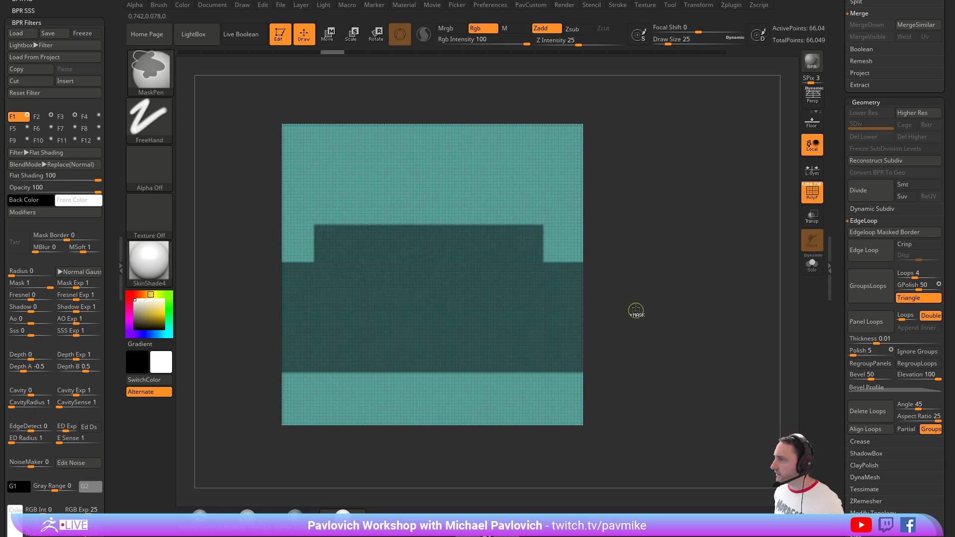
# Cut a shallow symmetrical dip into the upper edge of the masked block with the MaskCurve brush.
pyautogui.keyDown('ctrl'); pyautogui.click(158, 76); pyautogui.keyUp('ctrl')
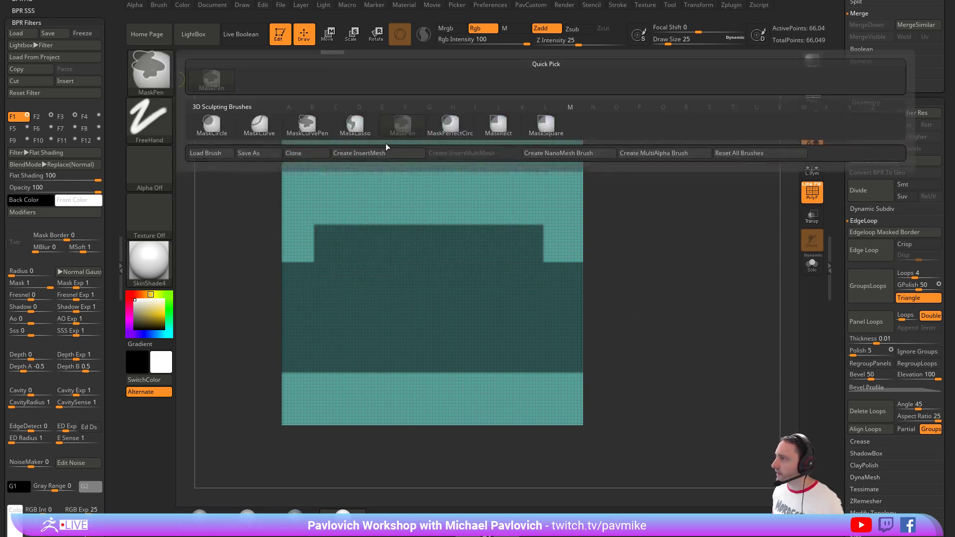
pyautogui.click(259, 126)
pyautogui.moveTo(283, 174)
pyautogui.keyDown('ctrl'); pyautogui.mouseDown()
pyautogui.moveTo(341, 228)
pyautogui.moveTo(481, 244)
pyautogui.moveTo(560, 188)
pyautogui.moveTo(586, 181)
pyautogui.mouseUp(); pyautogui.keyUp('ctrl')
pyautogui.hotkey('ctrl', 'z')
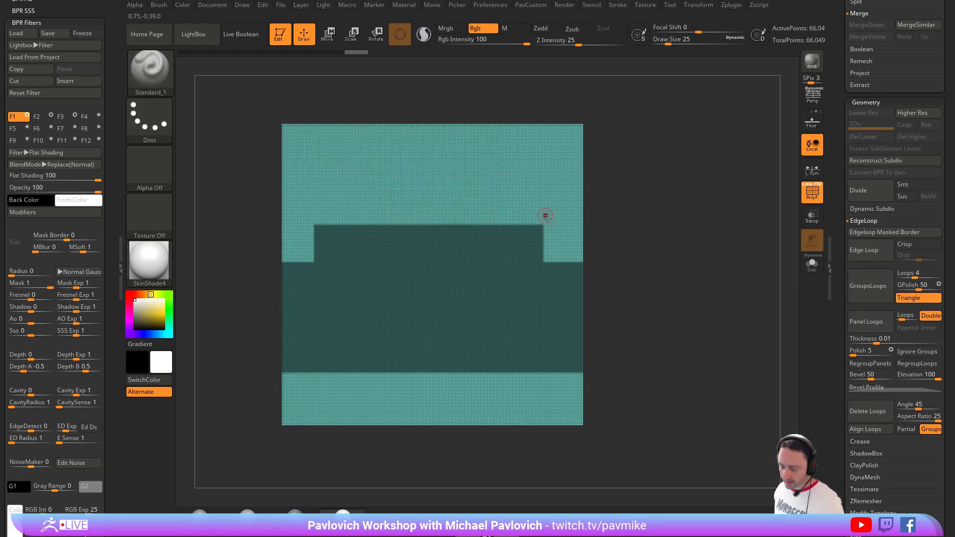
pyautogui.moveTo(306, 180)
pyautogui.keyDown('ctrl'); pyautogui.mouseDown()
pyautogui.moveTo(364, 240)
pyautogui.moveTo(473, 239)
pyautogui.moveTo(531, 204)
pyautogui.mouseUp(); pyautogui.keyUp('ctrl')
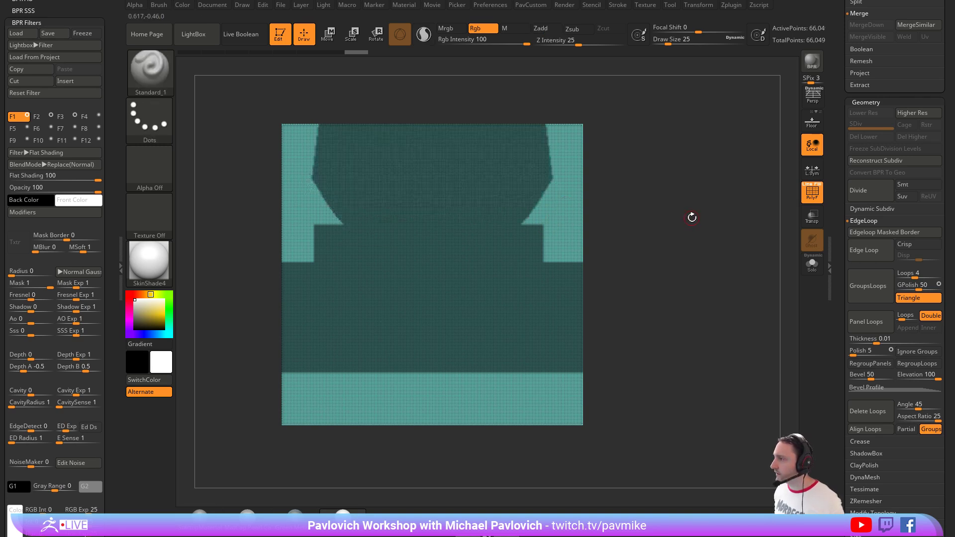
pyautogui.hotkey('ctrl', 'z')
pyautogui.moveTo(326, 191)
pyautogui.keyDown('ctrl'); pyautogui.mouseDown()
pyautogui.moveTo(414, 241)
pyautogui.moveTo(485, 243)
pyautogui.mouseUp(); pyautogui.keyUp('ctrl')
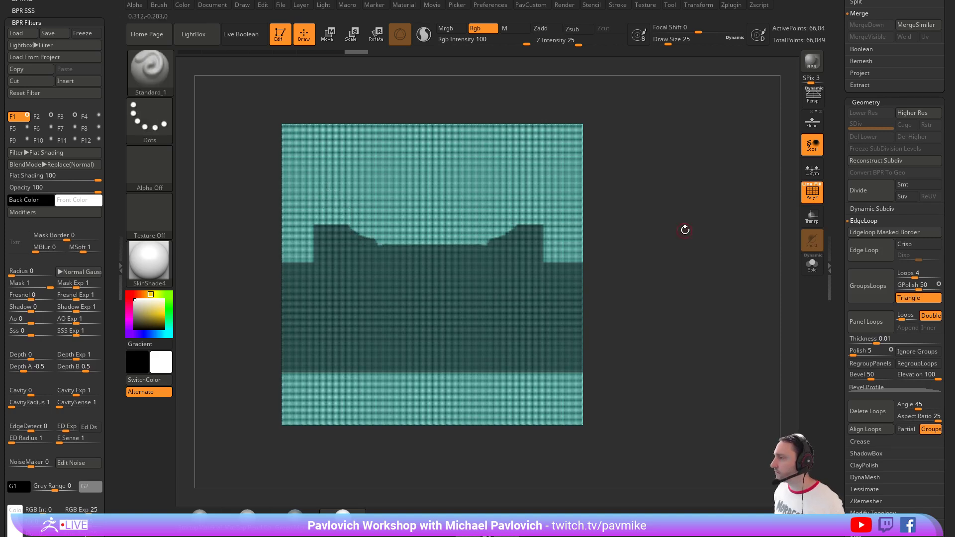
# Hide the polyframe lines and paint a stepped, symmetrical bump in the centre of the mask's upper edge with the MaskPen brush.
pyautogui.keyDown('ctrl'); pyautogui.click(162, 82); pyautogui.keyUp('ctrl')
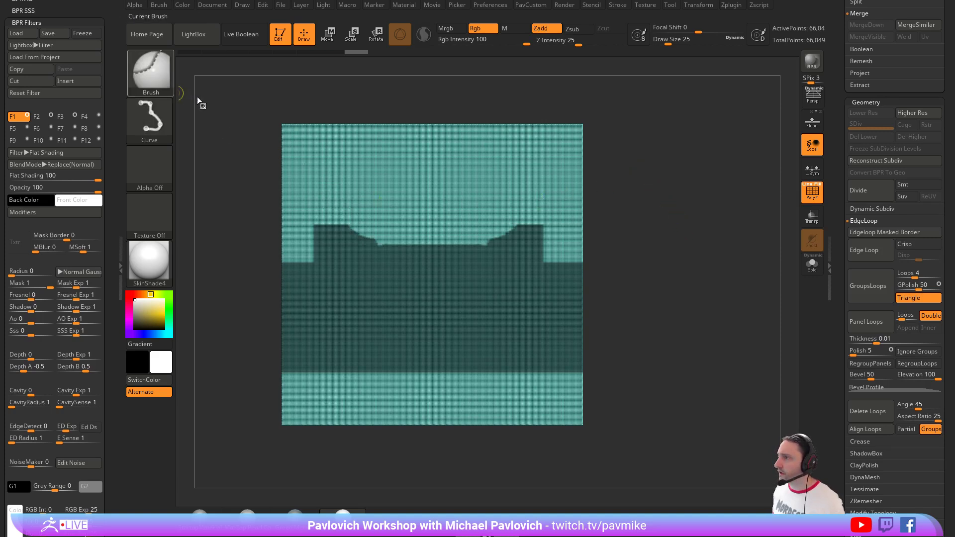
pyautogui.keyDown('ctrl'); pyautogui.click(258, 86); pyautogui.keyUp('ctrl')
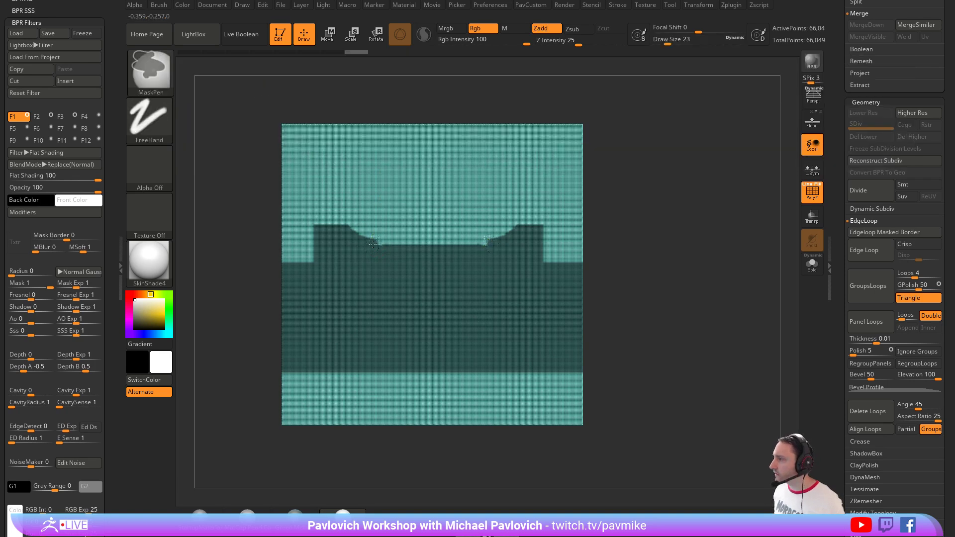
pyautogui.keyDown('ctrl'); pyautogui.moveTo(373, 234); pyautogui.dragTo(383, 234); pyautogui.keyUp('ctrl')
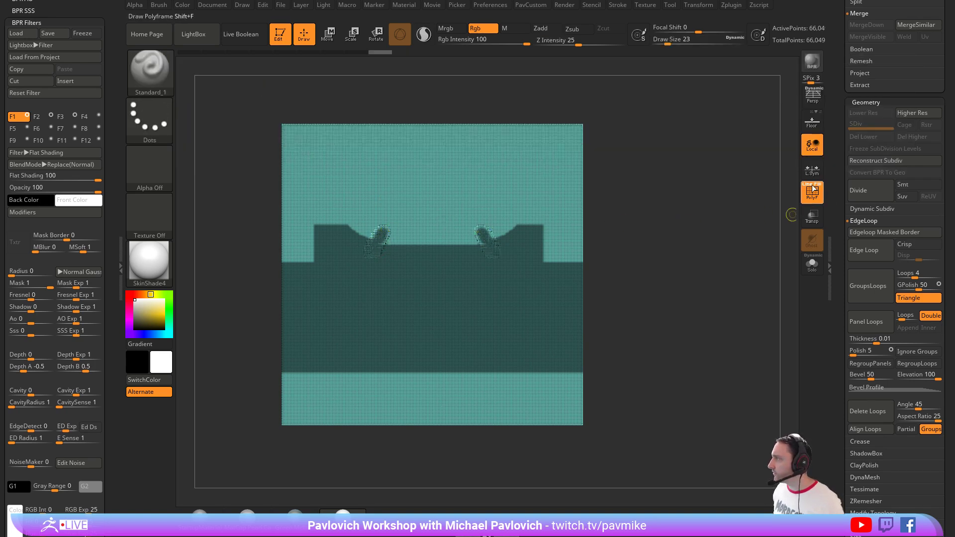
pyautogui.click(807, 184)
pyautogui.moveTo(697, 256)
pyautogui.keyDown('alt'); pyautogui.mouseDown()
pyautogui.moveTo(697, 242)
pyautogui.moveTo(485, 198)
pyautogui.mouseUp(); pyautogui.keyUp('alt')
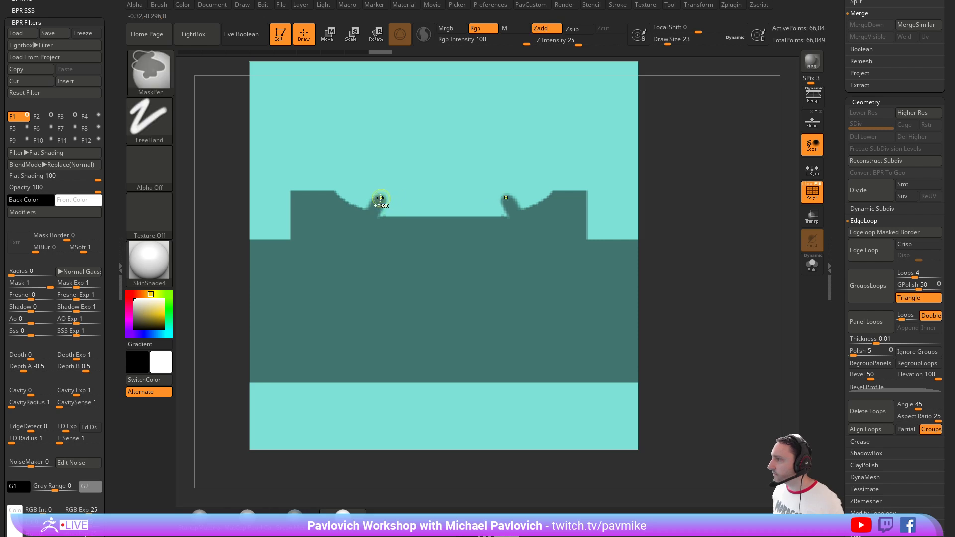
pyautogui.moveTo(380, 201)
pyautogui.keyDown('ctrl'); pyautogui.mouseDown()
pyautogui.moveTo(454, 195)
pyautogui.moveTo(497, 210)
pyautogui.moveTo(407, 194)
pyautogui.moveTo(465, 181)
pyautogui.mouseUp(); pyautogui.keyUp('ctrl')
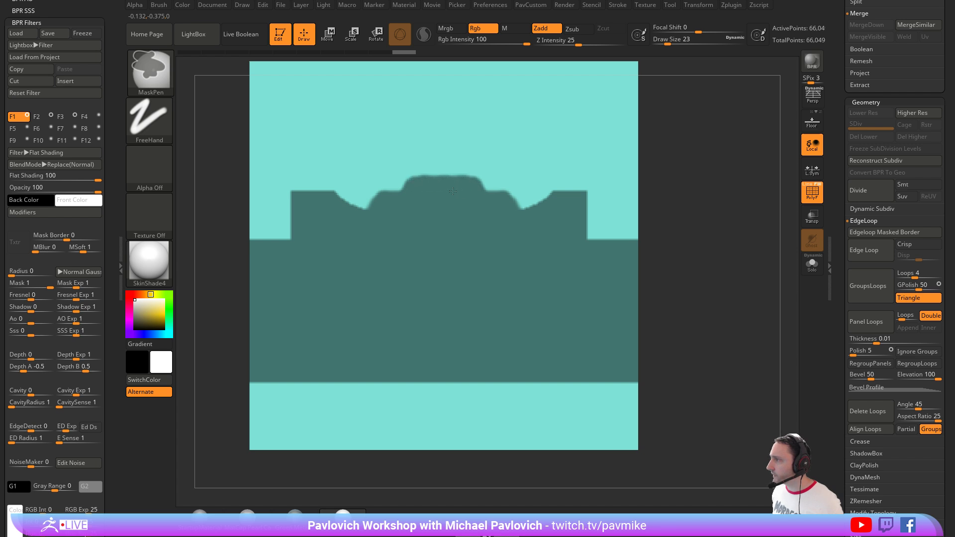
pyautogui.keyDown('ctrl'); pyautogui.keyDown('alt'); pyautogui.moveTo(409, 173); pyautogui.dragTo(400, 181); pyautogui.keyUp('alt'); pyautogui.keyUp('ctrl')
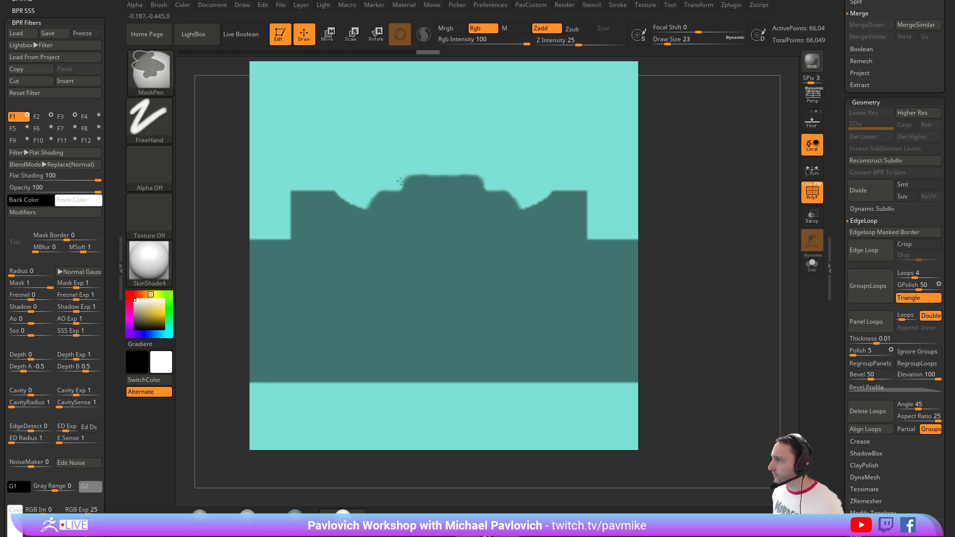
pyautogui.keyDown('ctrl'); pyautogui.keyDown('alt'); pyautogui.moveTo(476, 170); pyautogui.dragTo(491, 166); pyautogui.keyUp('alt'); pyautogui.keyUp('ctrl')
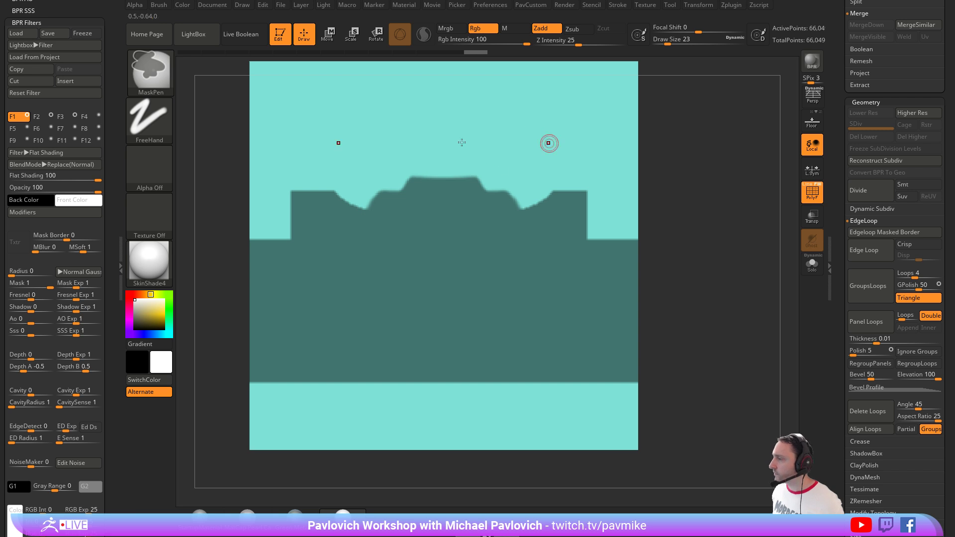
# Reduce the draw size to 14 and erase two mirrored, inward-tapering holes from the mask below its upper edge.
pyautogui.press('s')
pyautogui.press('s')
pyautogui.press('ctrl')
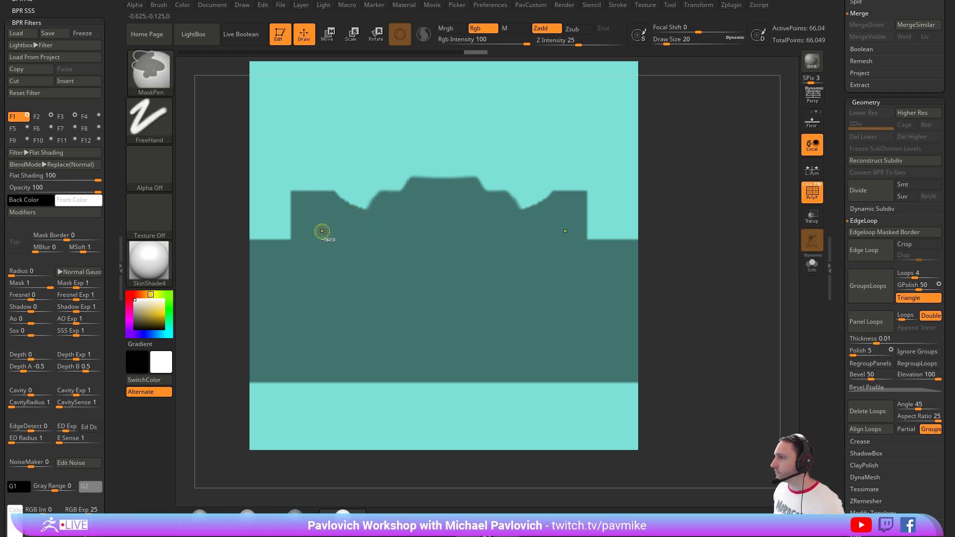
pyautogui.press('s')
pyautogui.moveTo(331, 244)
pyautogui.mouseDown()
pyautogui.moveTo(330, 262)
pyautogui.moveTo(346, 236)
pyautogui.moveTo(381, 261)
pyautogui.moveTo(332, 261)
pyautogui.moveTo(339, 242)
pyautogui.mouseUp()
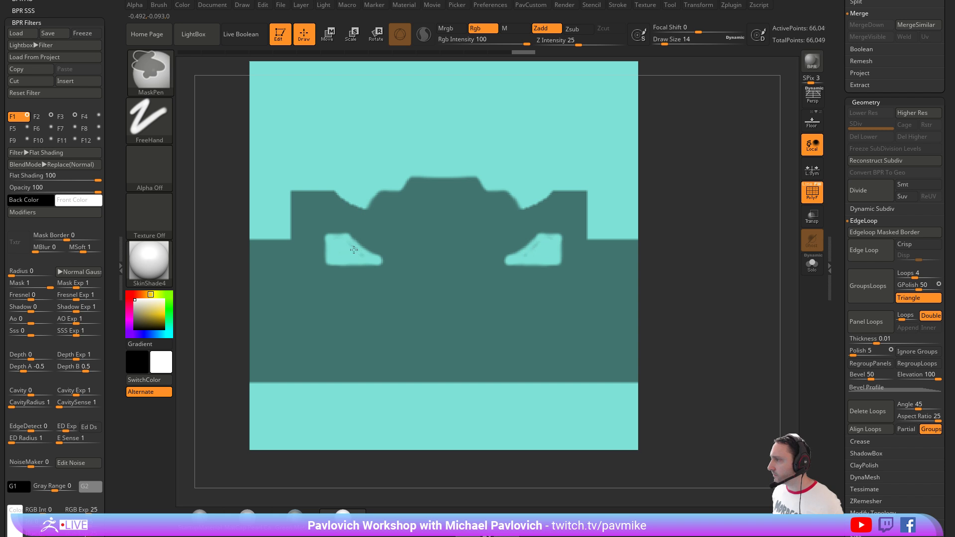
pyautogui.keyDown('alt'); pyautogui.moveTo(677, 208); pyautogui.dragTo(669, 207); pyautogui.keyUp('alt')
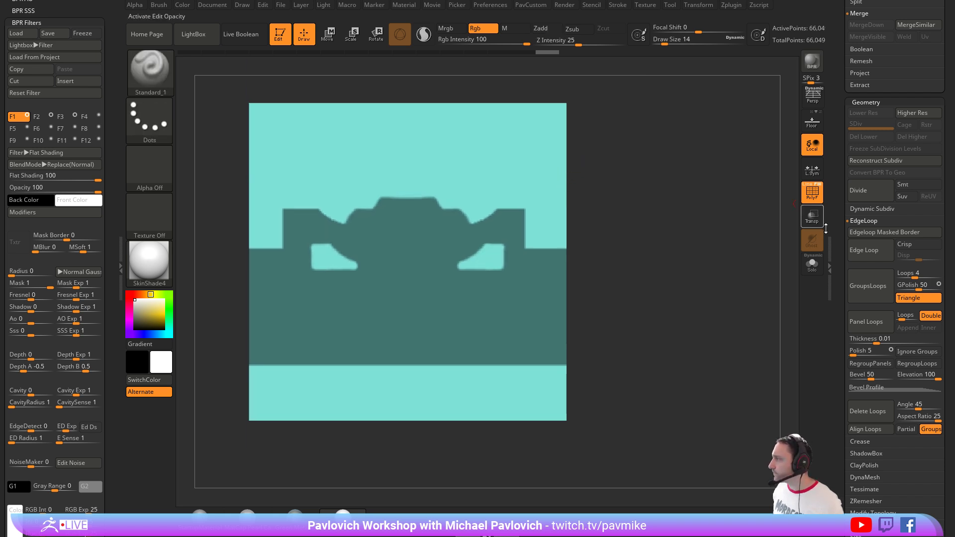
# Insert an edge loop along the masked border of the plane and clear the mask.
pyautogui.scroll(-5, 832, 205)
pyautogui.scroll(4, 832, 205)
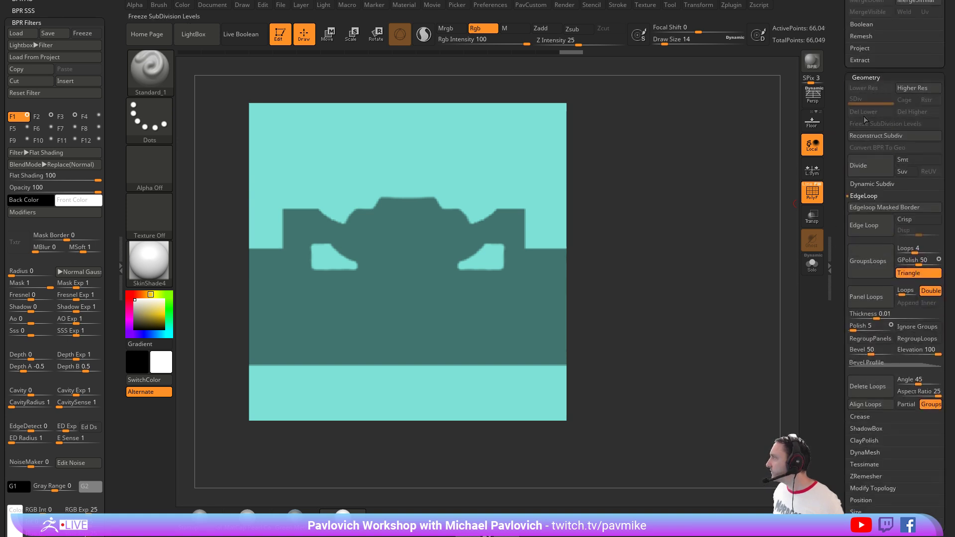
pyautogui.scroll(-8, 840, 188)
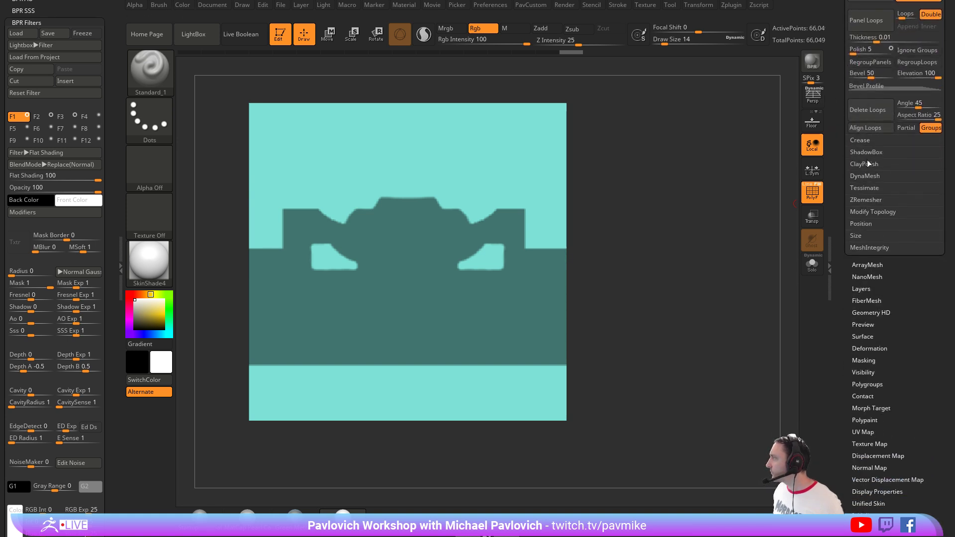
pyautogui.press('shift')
pyautogui.scroll(9, 853, 236)
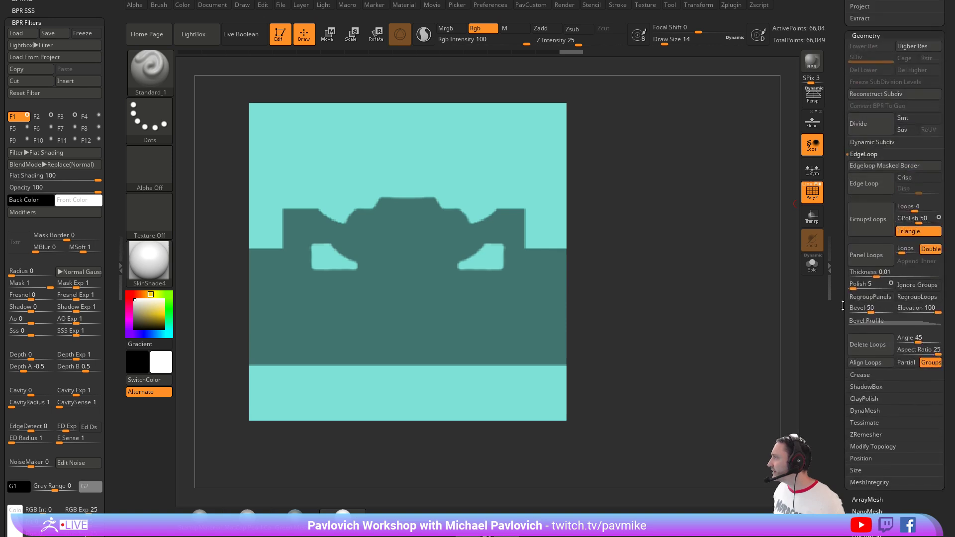
pyautogui.scroll(-1, 840, 319)
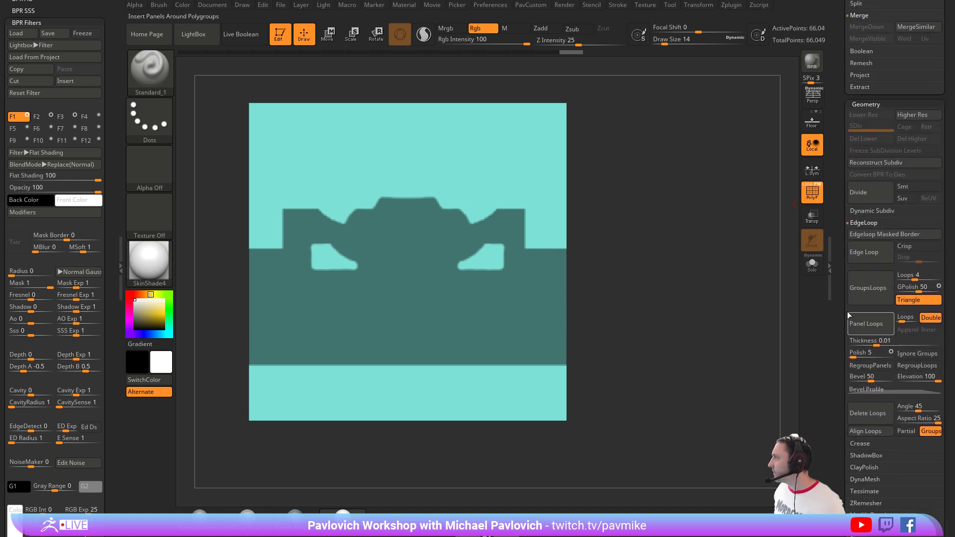
pyautogui.click(867, 224)
pyautogui.press('shift')
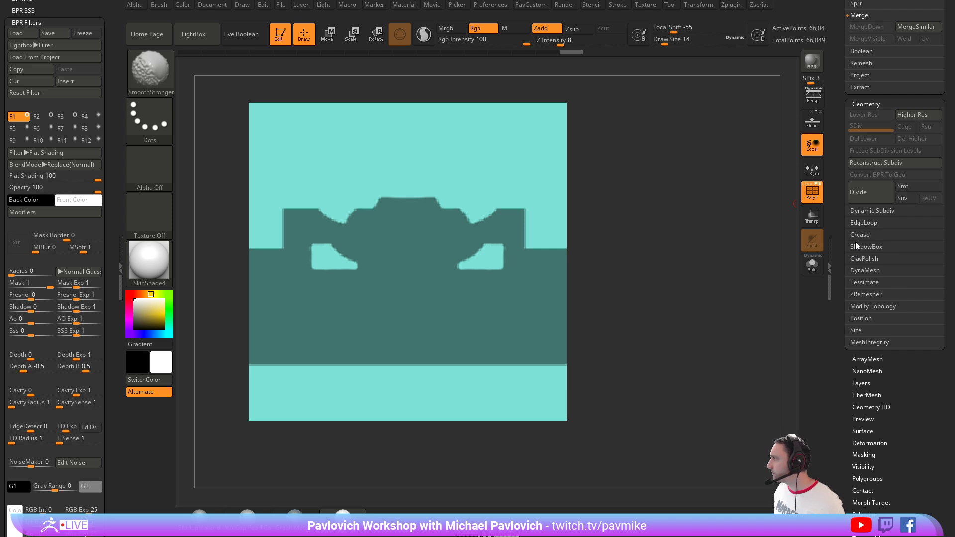
pyautogui.click(864, 222)
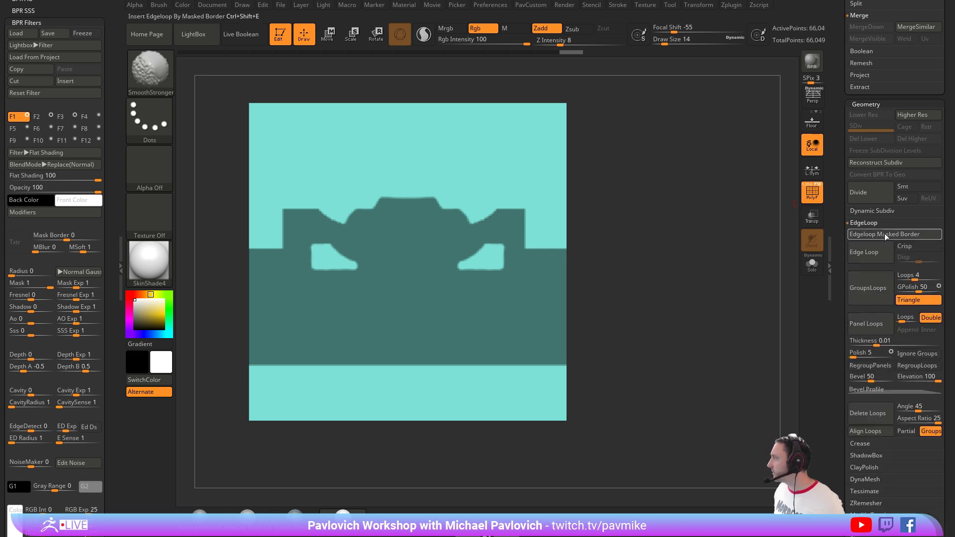
pyautogui.click(876, 234)
pyautogui.keyDown('ctrl'); pyautogui.moveTo(739, 295); pyautogui.dragTo(644, 272); pyautogui.keyUp('ctrl')
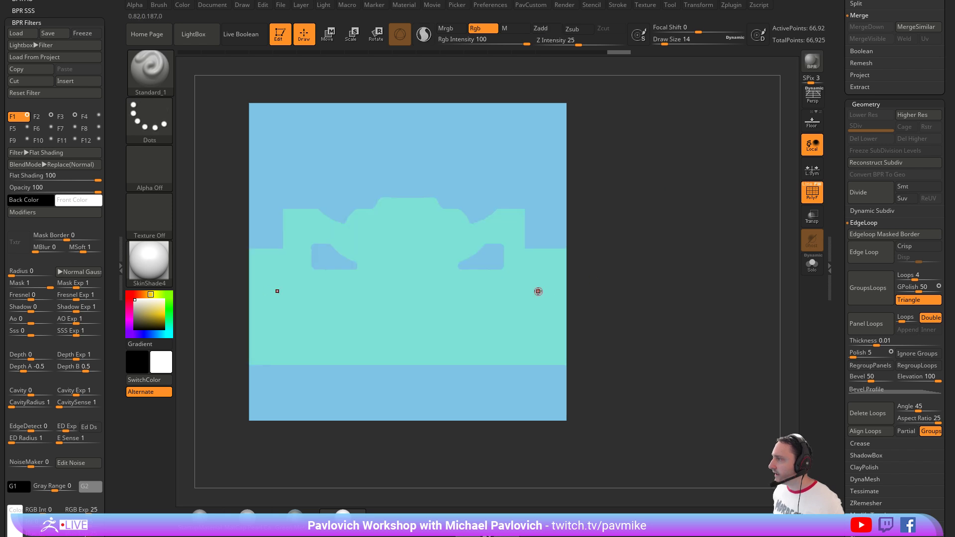
# Isolate the polygroup of the masked silhouette and delete the hidden geometry around it.
pyautogui.keyDown('ctrl'); pyautogui.keyDown('shift'); pyautogui.click(539, 293); pyautogui.keyUp('shift'); pyautogui.keyUp('ctrl')
pyautogui.press('F1')
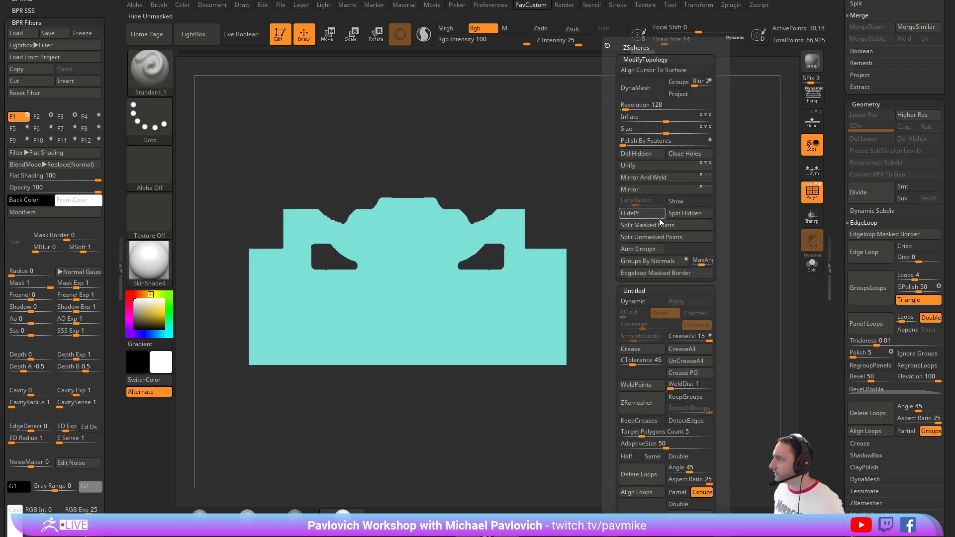
pyautogui.click(651, 154)
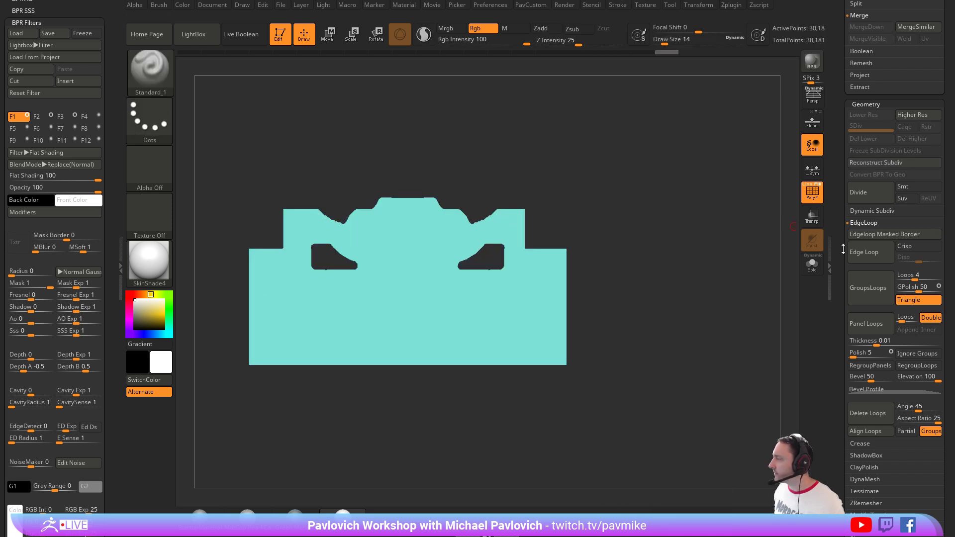
# Mask the cut-out mesh by feature with only Border enabled, turning off Groups and Crease.
pyautogui.scroll(-8, 866, 253)
pyautogui.press('shift')
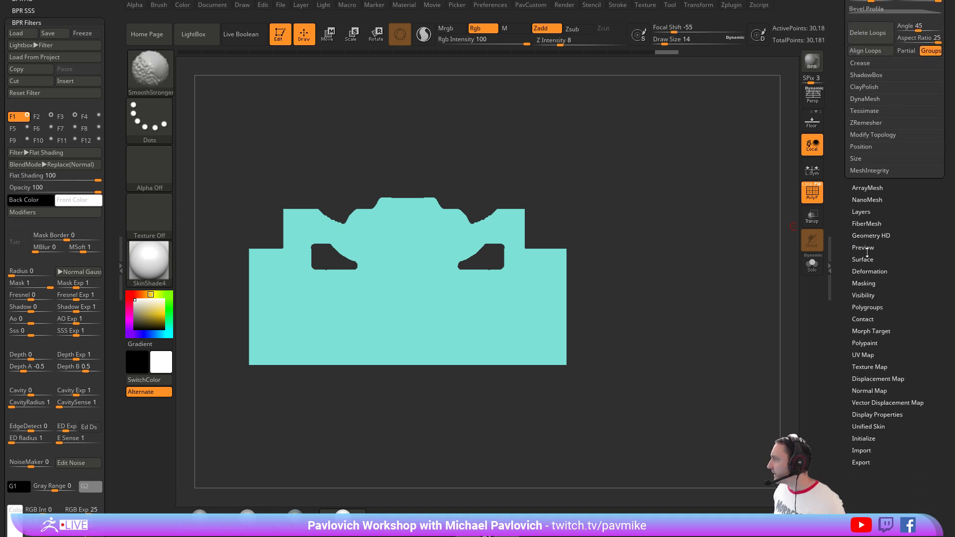
pyautogui.scroll(-2, 842, 244)
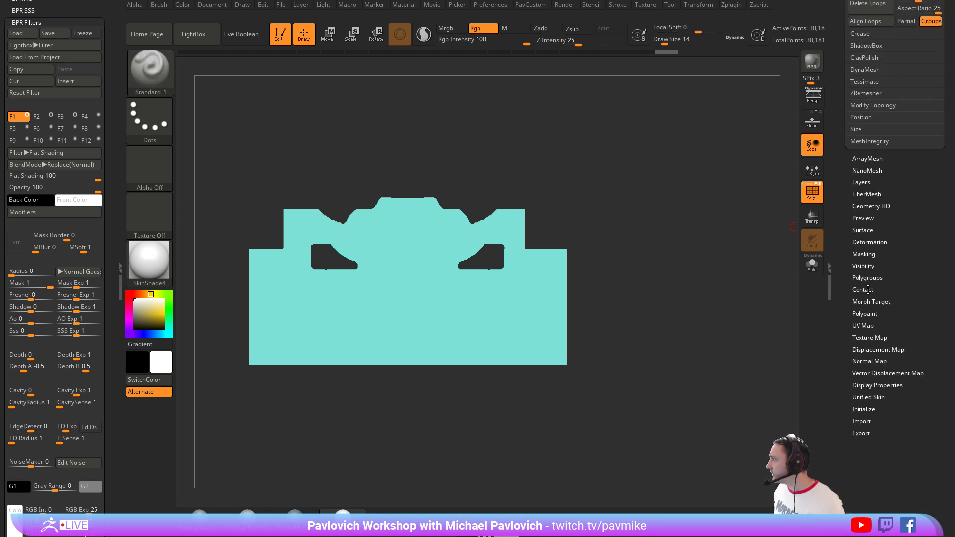
pyautogui.click(863, 254)
pyautogui.click(912, 276)
pyautogui.click(911, 285)
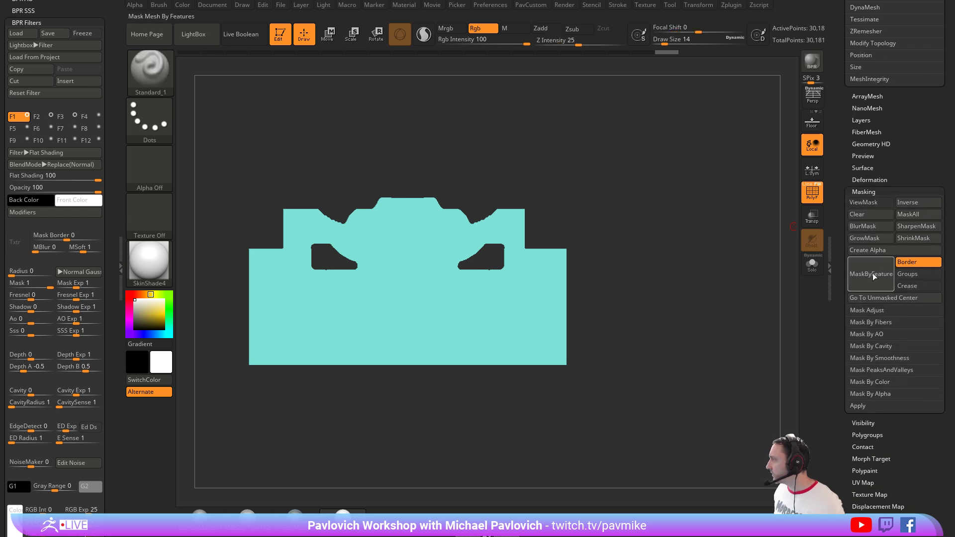
pyautogui.click(872, 273)
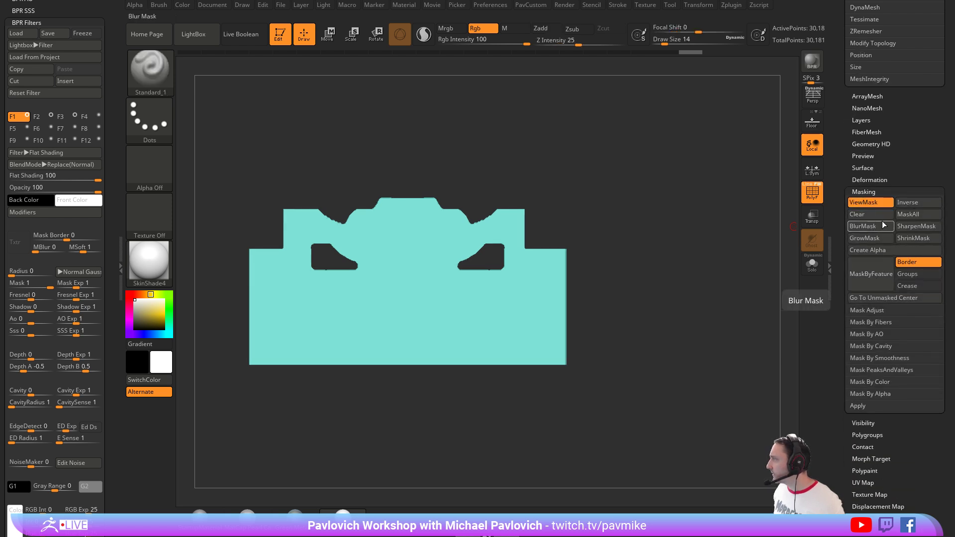
# Grow the border mask and invert it, leaving only the silhouette's edges unmasked.
pyautogui.click(868, 237)
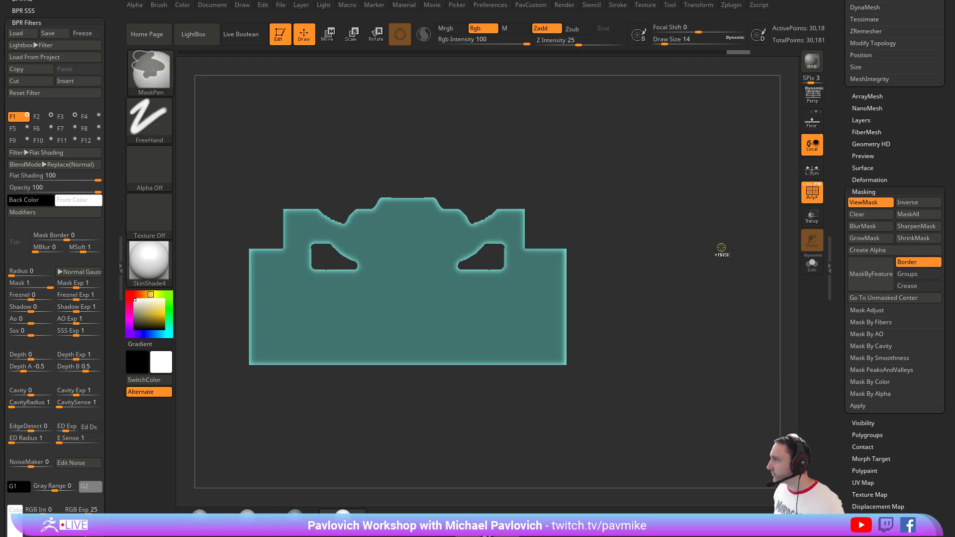
pyautogui.press('ctrl')
pyautogui.moveTo(715, 245); pyautogui.dragTo(686, 273)
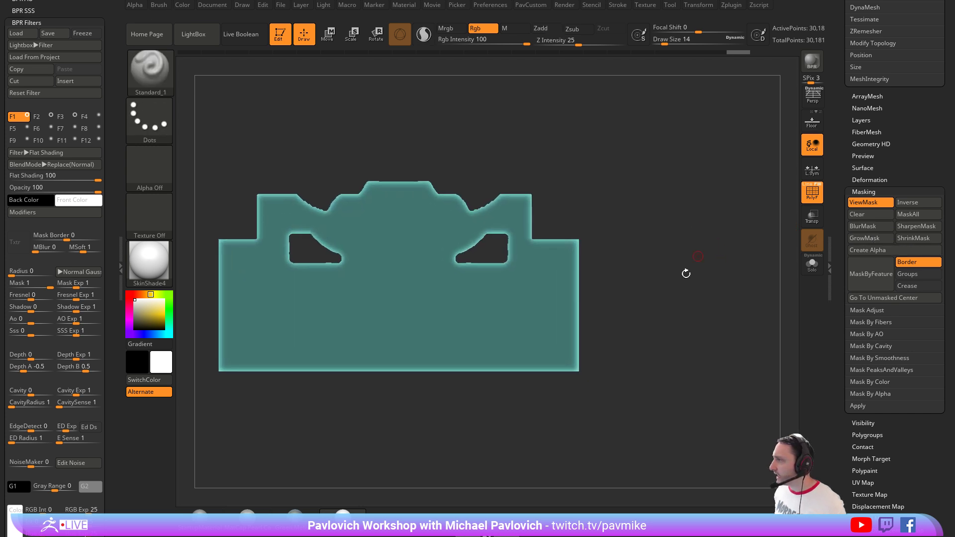
# Mask everything except the curved upper contour, polish the unmasked edge with Polish By Features, and clear the mask.
pyautogui.keyDown('ctrl'); pyautogui.moveTo(679, 429); pyautogui.dragTo(183, 230); pyautogui.keyUp('ctrl')
pyautogui.moveTo(220, 154)
pyautogui.keyDown('ctrl'); pyautogui.mouseDown()
pyautogui.moveTo(271, 253)
pyautogui.moveTo(297, 397)
pyautogui.mouseUp(); pyautogui.keyUp('ctrl')
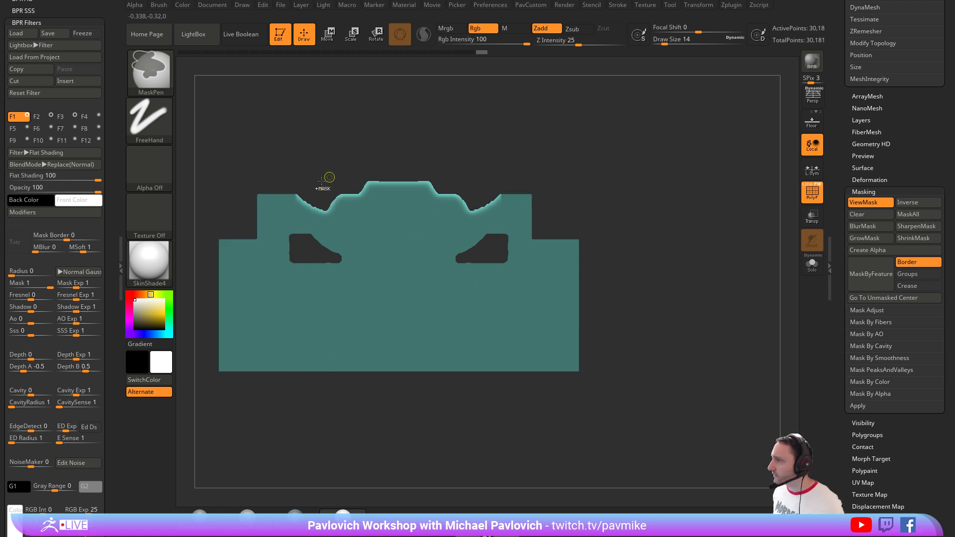
pyautogui.press('3')
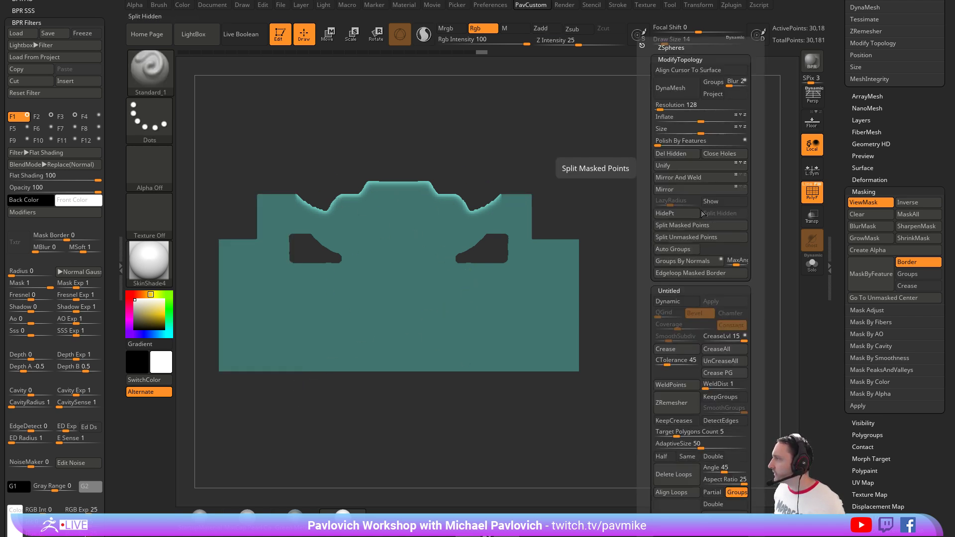
pyautogui.click(660, 143)
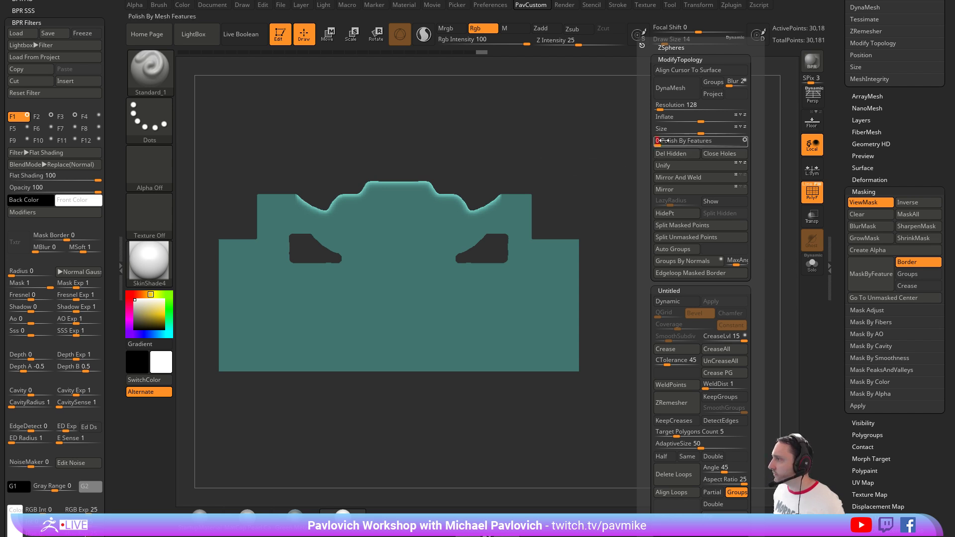
pyautogui.keyDown('ctrl'); pyautogui.moveTo(599, 132); pyautogui.dragTo(655, 191); pyautogui.keyUp('ctrl')
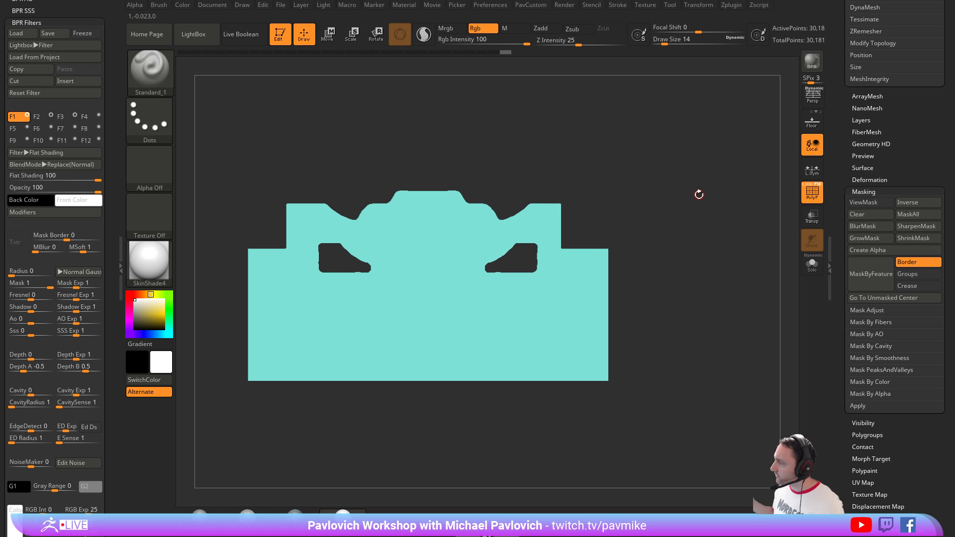
pyautogui.press('s')
pyautogui.moveTo(688, 200); pyautogui.dragTo(692, 199)
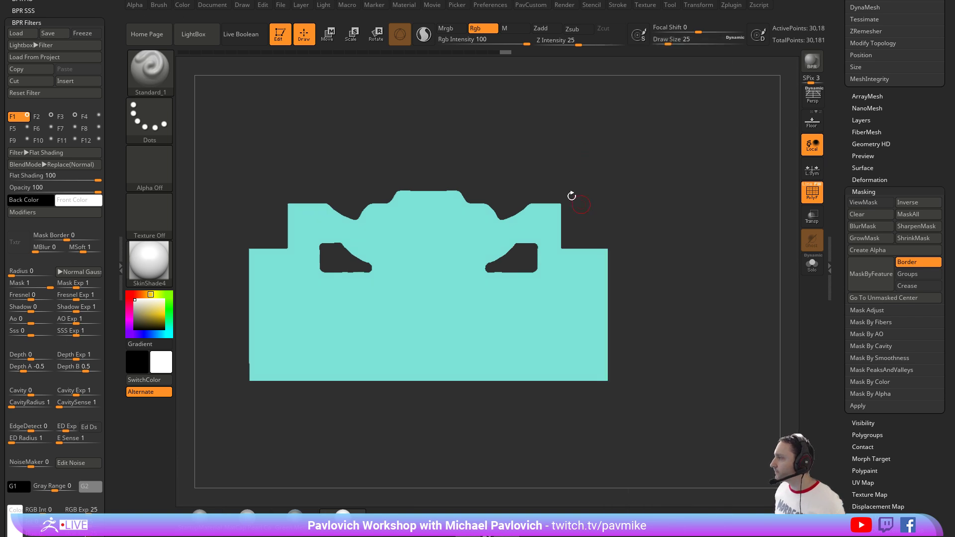
pyautogui.press('shift')
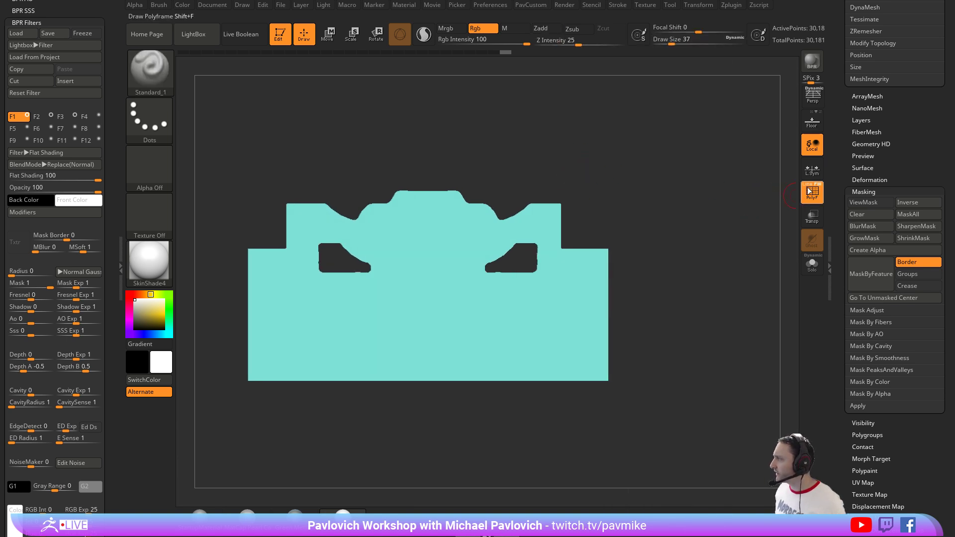
# Display the polyframe, set the ZRemesher AdaptiveSize to 0, and ZRemesh the panel.
pyautogui.click(812, 192)
pyautogui.press('`')
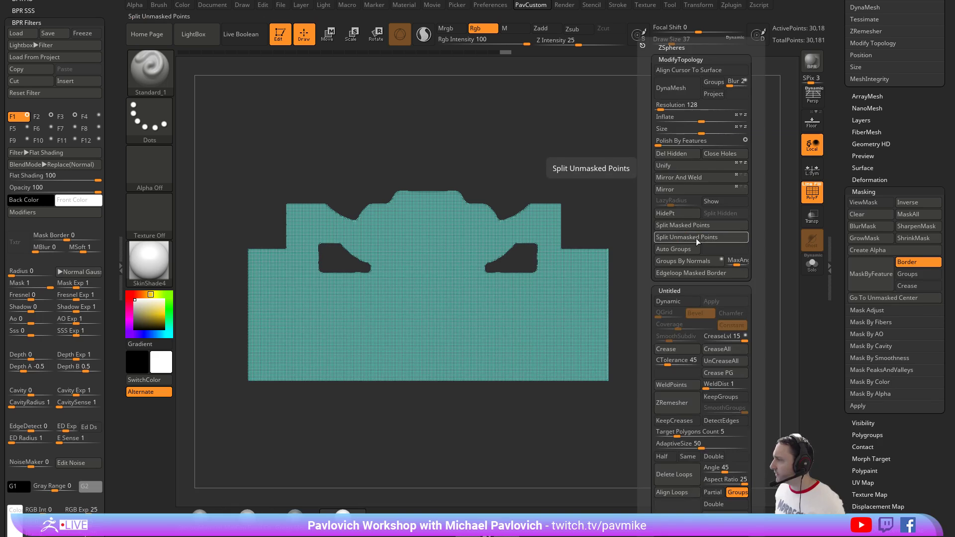
pyautogui.click(673, 445)
pyautogui.moveTo(673, 445); pyautogui.dragTo(654, 446)
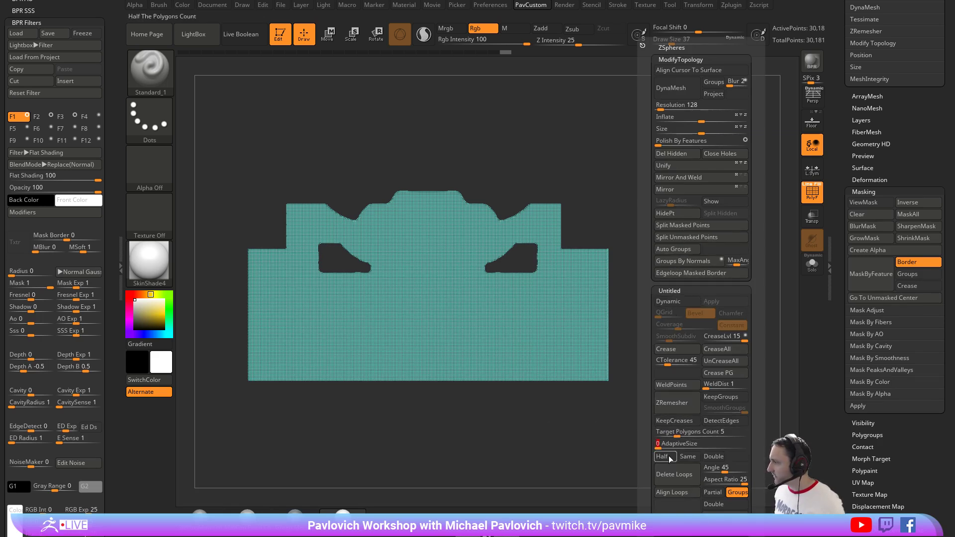
pyautogui.click(677, 409)
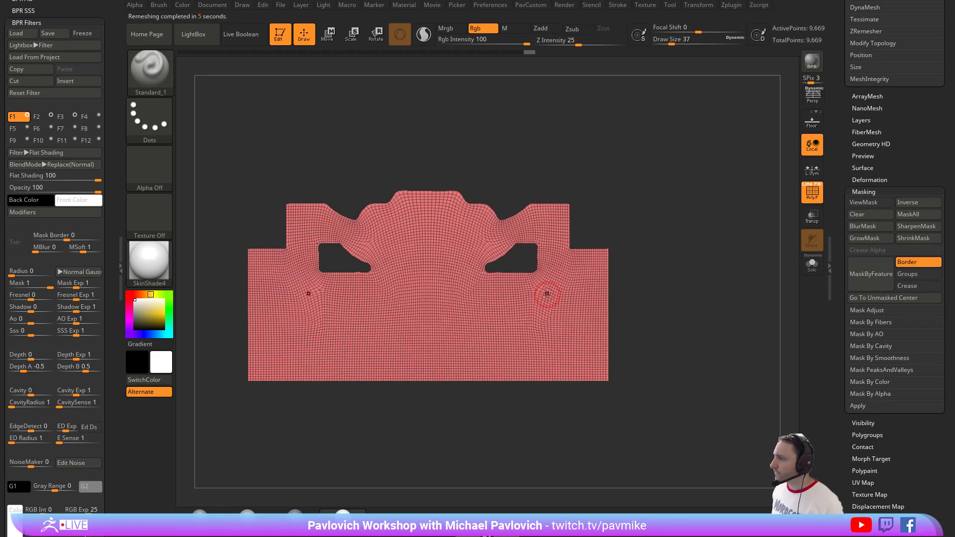
# Enable Half for the ZRemesher and remesh the panel to a lower polygon density.
pyautogui.press('space')
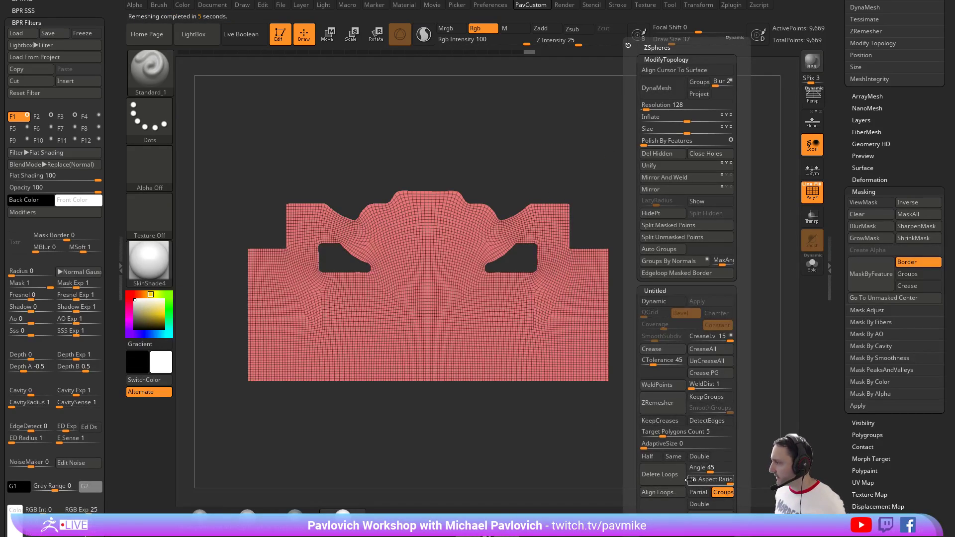
pyautogui.click(657, 456)
pyautogui.click(664, 412)
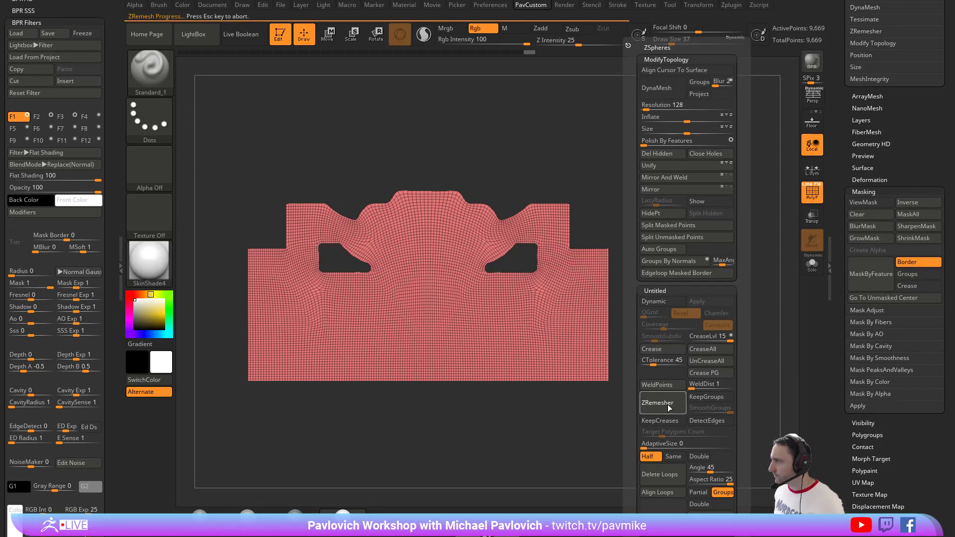
# Sharpen the corners of the raised center and notches with a small Move brush, and ZRemesh the panel again at Half.
pyautogui.keyDown('alt'); pyautogui.moveTo(656, 219); pyautogui.dragTo(691, 234); pyautogui.keyUp('alt')
pyautogui.press('2')
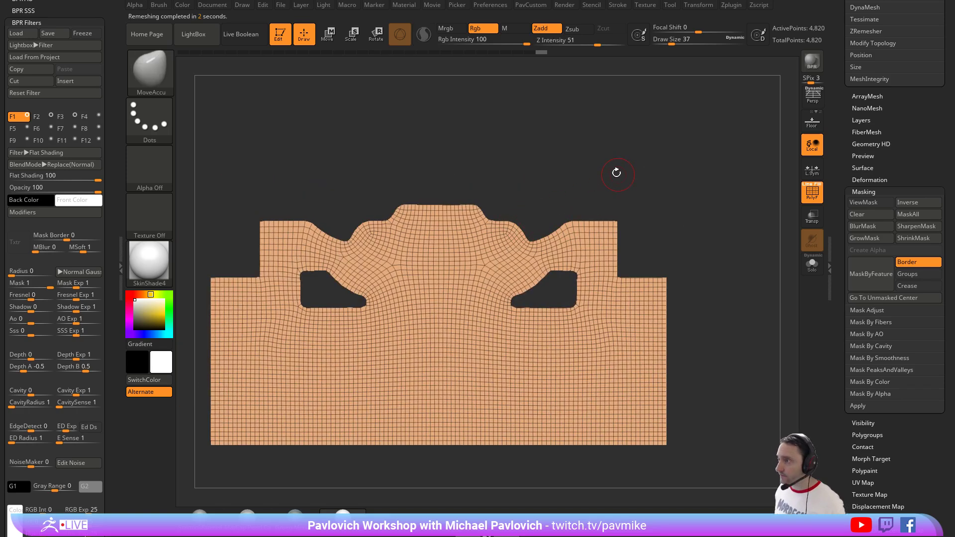
pyautogui.keyDown('alt'); pyautogui.moveTo(616, 172); pyautogui.dragTo(612, 163); pyautogui.keyUp('alt')
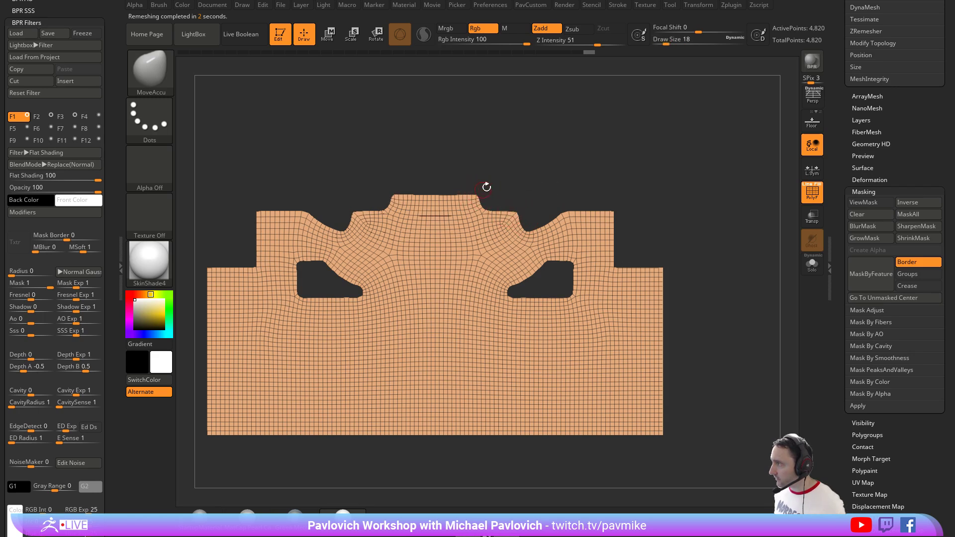
pyautogui.keyDown('alt'); pyautogui.moveTo(486, 187); pyautogui.dragTo(561, 194); pyautogui.keyUp('alt')
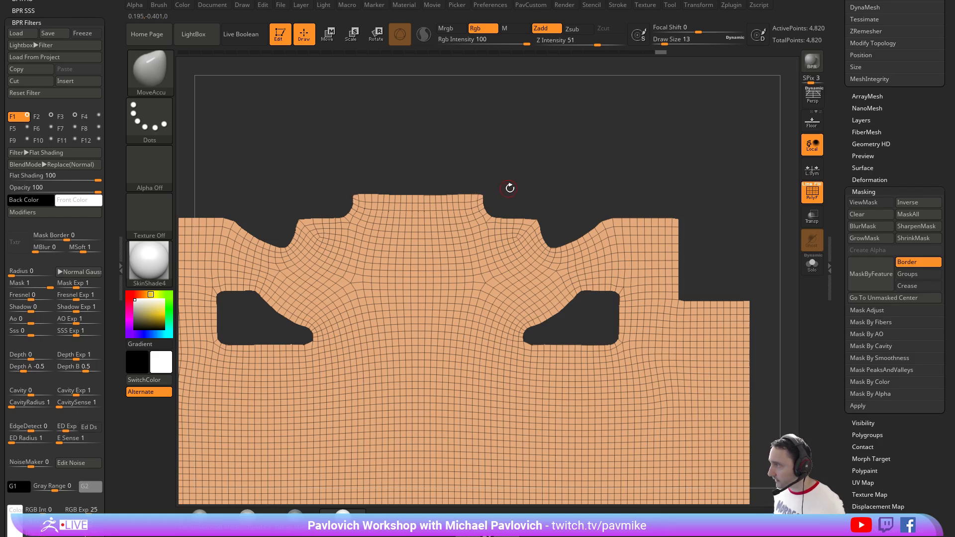
pyautogui.keyDown('alt'); pyautogui.moveTo(509, 188); pyautogui.dragTo(520, 177); pyautogui.keyUp('alt')
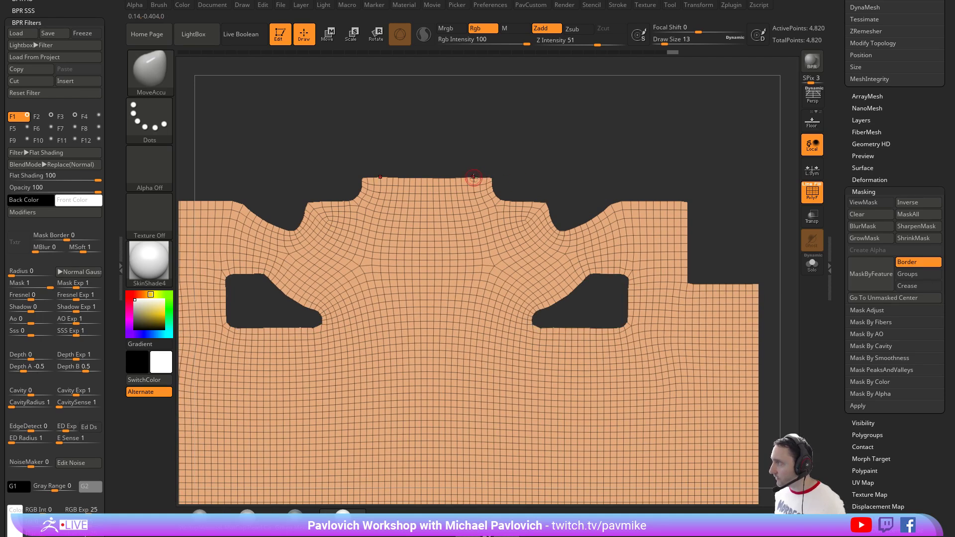
pyautogui.keyDown('alt'); pyautogui.moveTo(561, 174); pyautogui.dragTo(583, 193); pyautogui.keyUp('alt')
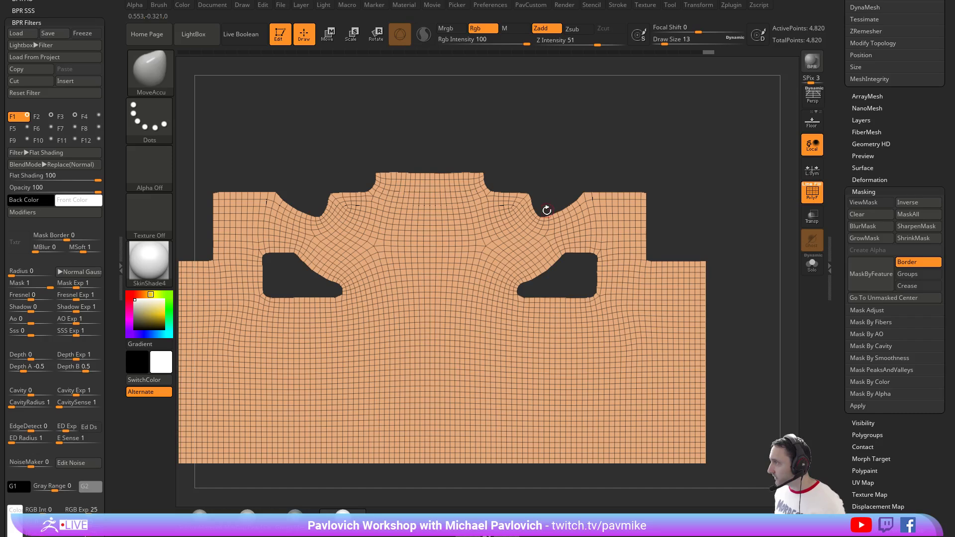
pyautogui.press(']')
pyautogui.press('[')
pyautogui.keyDown('alt'); pyautogui.moveTo(676, 230); pyautogui.dragTo(680, 213); pyautogui.keyUp('alt')
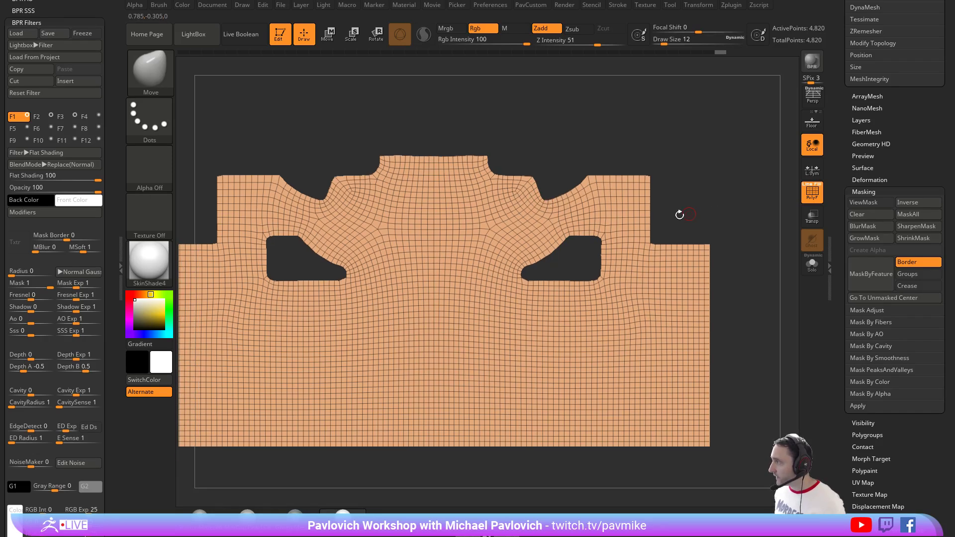
pyautogui.press('space')
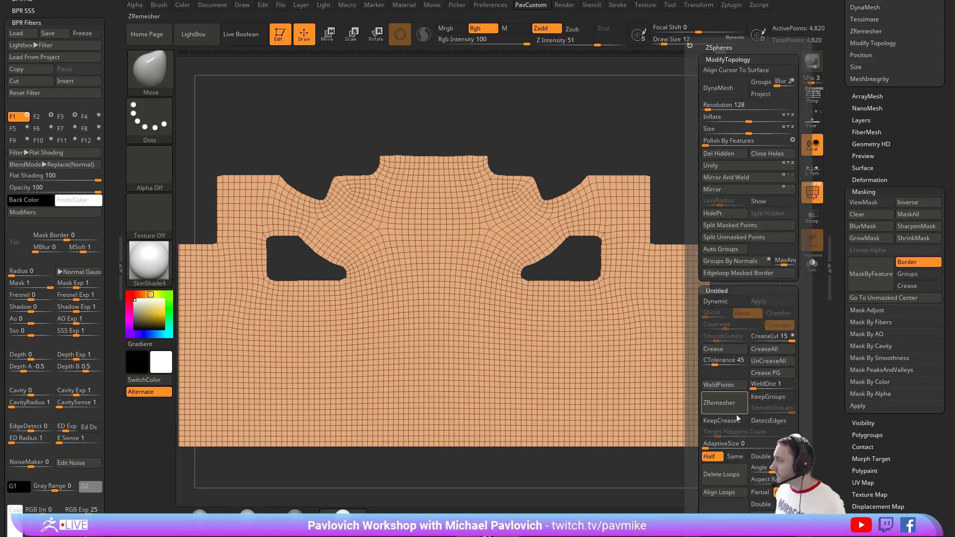
pyautogui.click(736, 403)
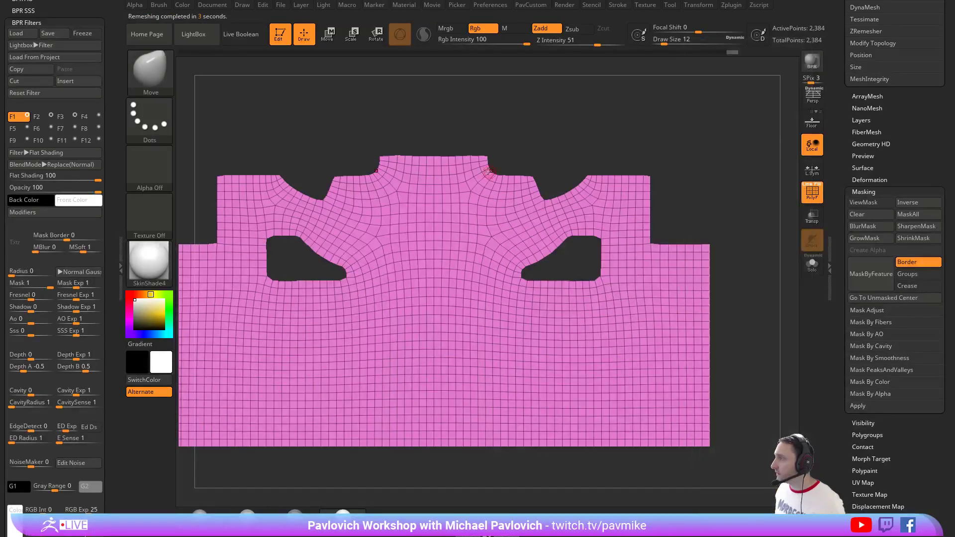
# Tidy the corners beside the raised center of the upper contour with the MoveAccu brush.
pyautogui.press('1')
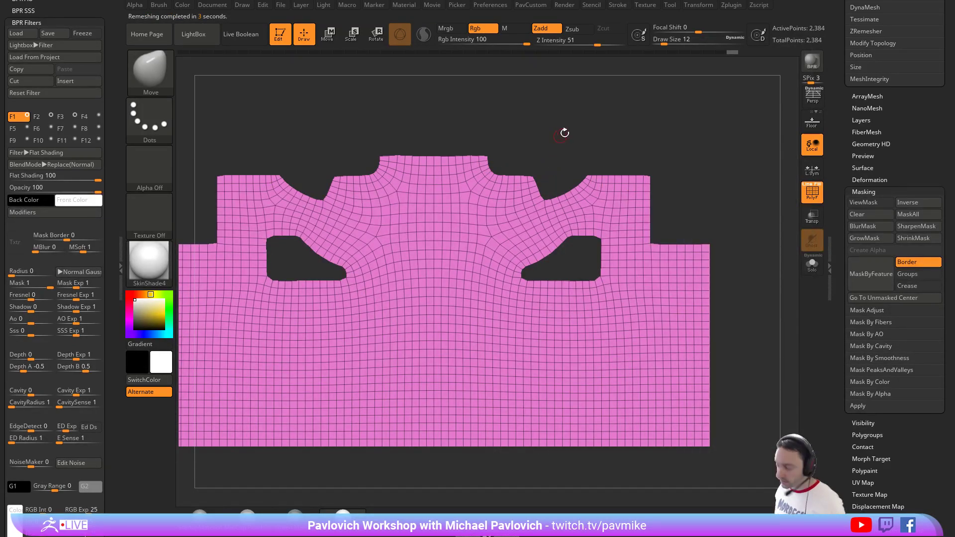
pyautogui.keyDown('ctrl'); pyautogui.moveTo(565, 132); pyautogui.dragTo(558, 171, button='right'); pyautogui.keyUp('ctrl')
pyautogui.click(537, 174)
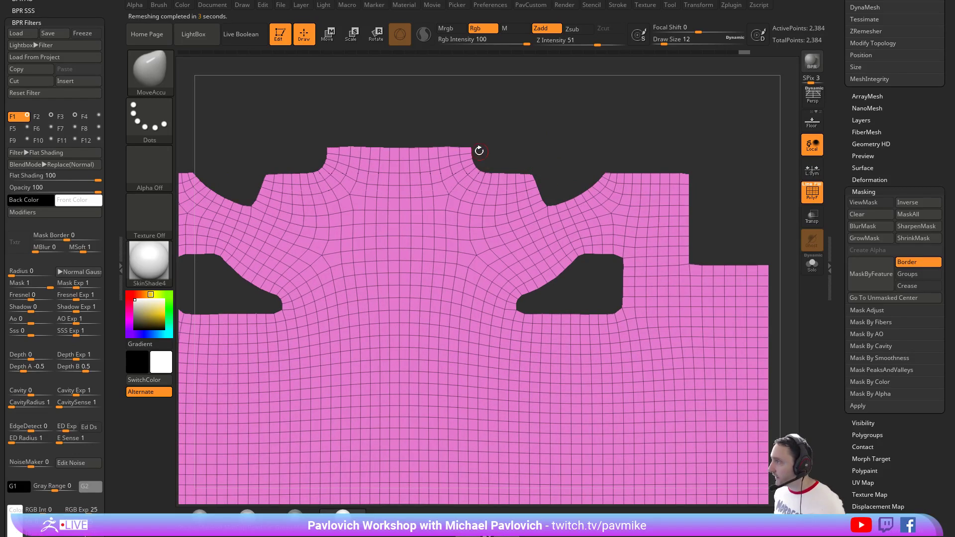
pyautogui.keyDown('ctrl'); pyautogui.moveTo(534, 116); pyautogui.dragTo(552, 70, button='right'); pyautogui.keyUp('ctrl')
pyautogui.moveTo(706, 187)
pyautogui.mouseDown(button='right')
pyautogui.moveTo(706, 199)
pyautogui.moveTo(646, 209)
pyautogui.mouseUp(button='right')
pyautogui.keyDown('ctrl'); pyautogui.moveTo(646, 209); pyautogui.dragTo(696, 207, button='right'); pyautogui.keyUp('ctrl')
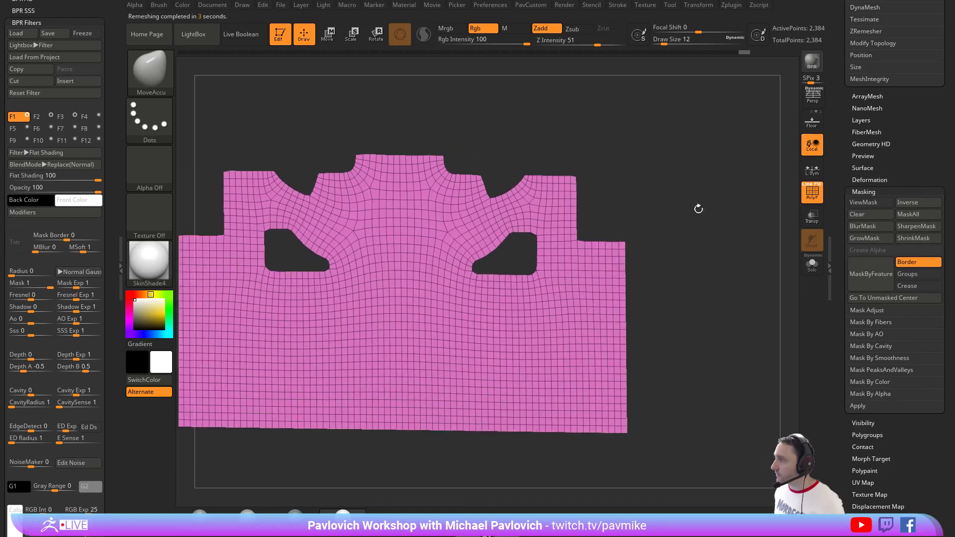
# Attach the gizmo's bend deformer to the flat panel and align the view to its edge.
pyautogui.press('w')
pyautogui.moveTo(542, 179)
pyautogui.keyDown('ctrl'); pyautogui.mouseDown(button='right')
pyautogui.moveTo(517, 134)
pyautogui.moveTo(410, 204)
pyautogui.mouseUp(button='right'); pyautogui.keyUp('ctrl')
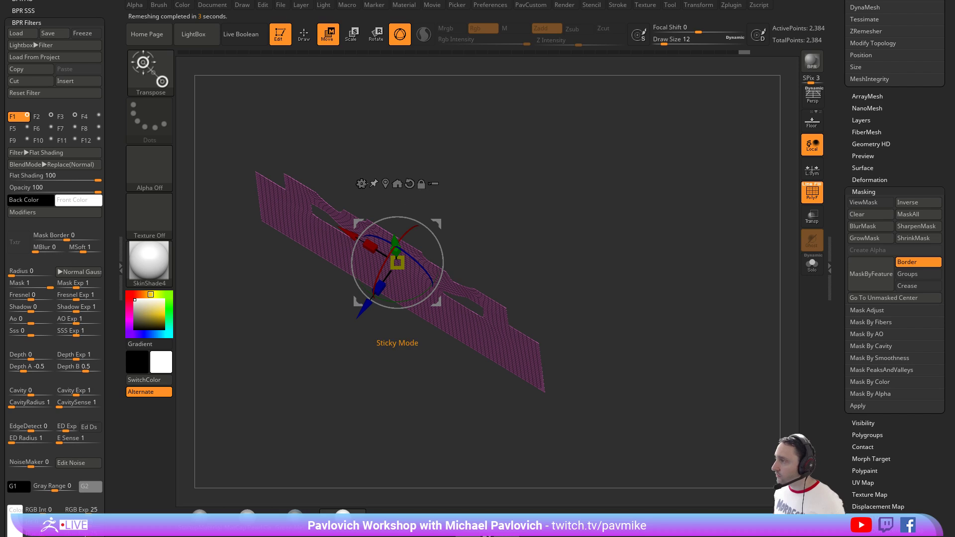
pyautogui.click(360, 183)
pyautogui.click(397, 220)
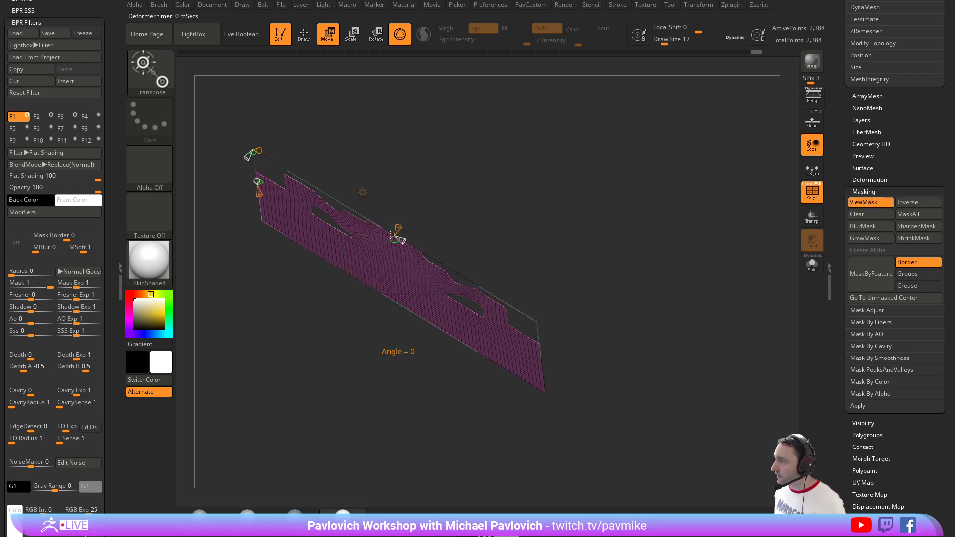
pyautogui.keyDown('shift'); pyautogui.moveTo(440, 212); pyautogui.dragTo(452, 240, button='right'); pyautogui.keyUp('shift')
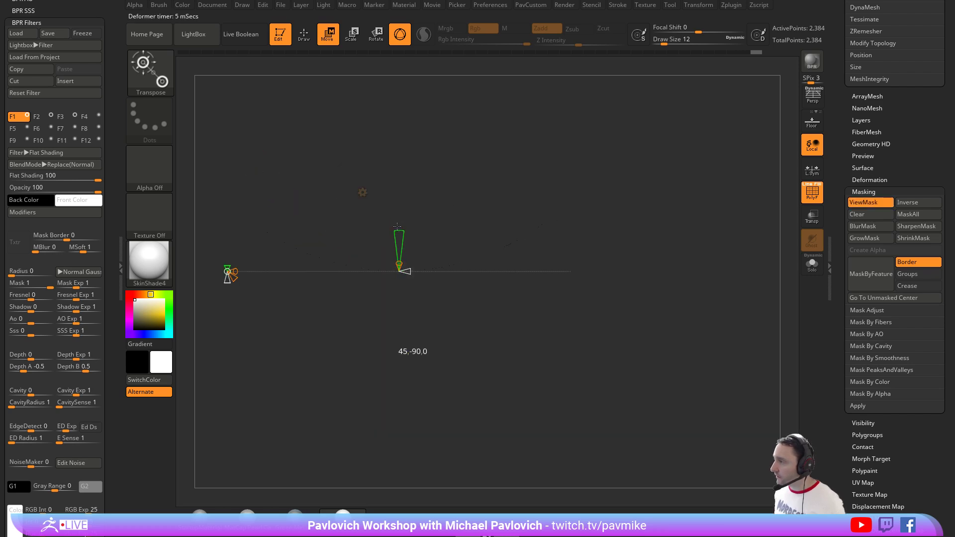
# Try bending the panel with the deformer's cone handles and undo the bend.
pyautogui.moveTo(397, 226); pyautogui.dragTo(397, 155)
pyautogui.moveTo(507, 209); pyautogui.dragTo(421, 146, button='right')
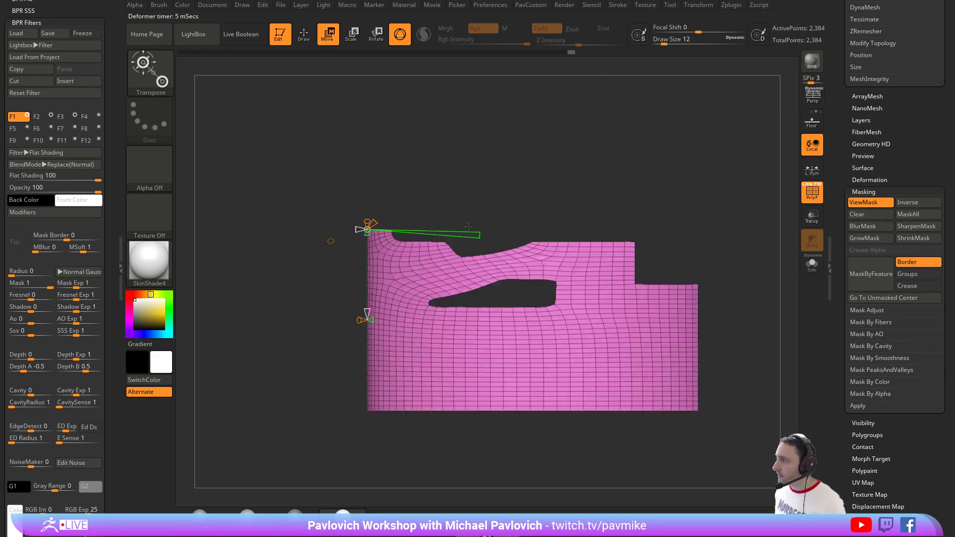
pyautogui.moveTo(495, 231); pyautogui.dragTo(430, 235, button='right')
pyautogui.moveTo(430, 235); pyautogui.dragTo(439, 237)
pyautogui.moveTo(579, 237); pyautogui.dragTo(622, 171, button='right')
pyautogui.moveTo(617, 226)
pyautogui.mouseDown(button='right')
pyautogui.moveTo(684, 231)
pyautogui.moveTo(643, 206)
pyautogui.moveTo(627, 219)
pyautogui.moveTo(646, 239)
pyautogui.moveTo(635, 228)
pyautogui.moveTo(641, 219)
pyautogui.moveTo(472, 213)
pyautogui.moveTo(379, 256)
pyautogui.mouseUp(button='right')
pyautogui.press('q')
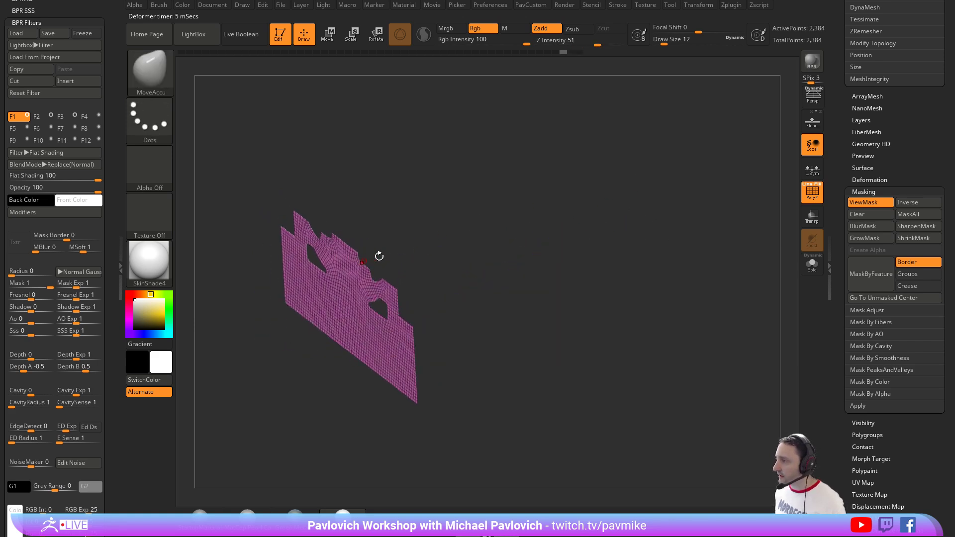
pyautogui.press('w')
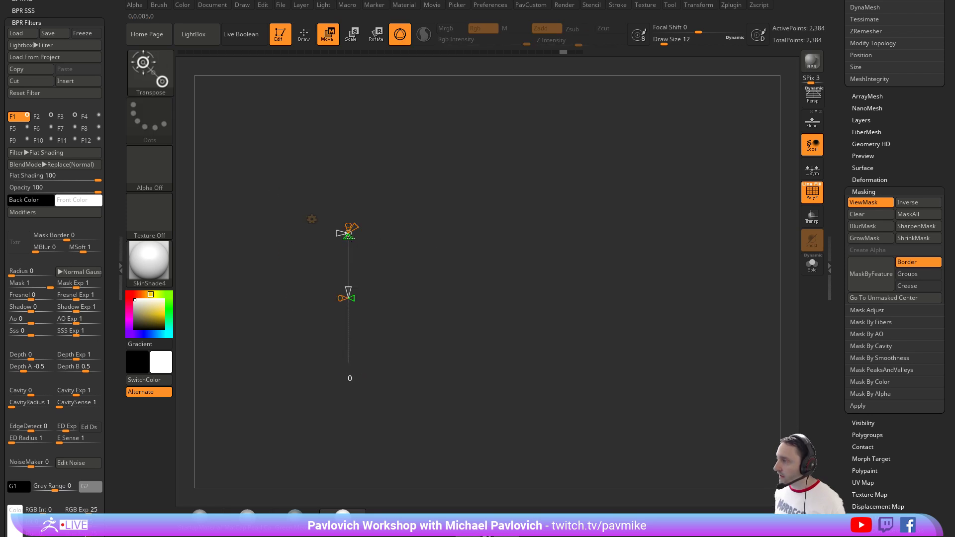
pyautogui.hotkey('ctrl', 'shift', 'z')
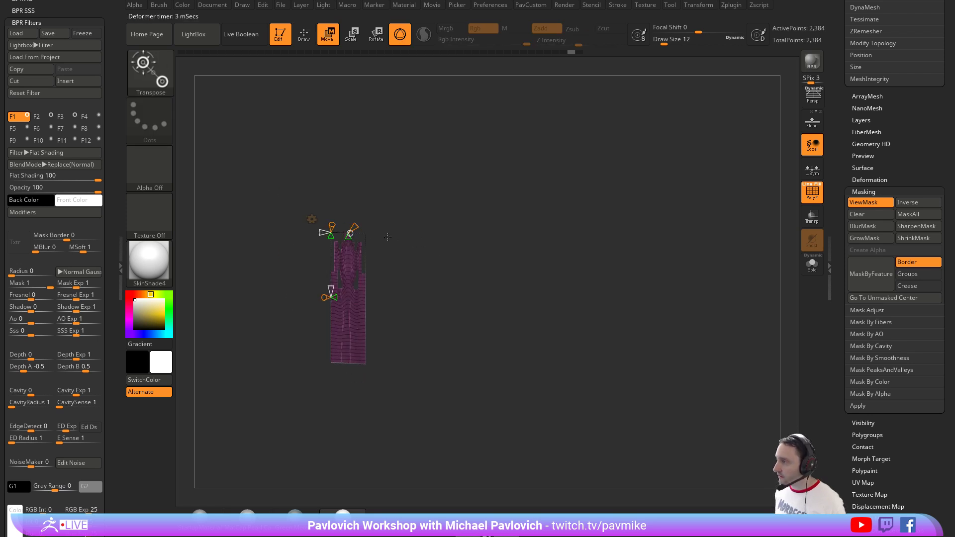
pyautogui.hotkey('ctrl', 'z')
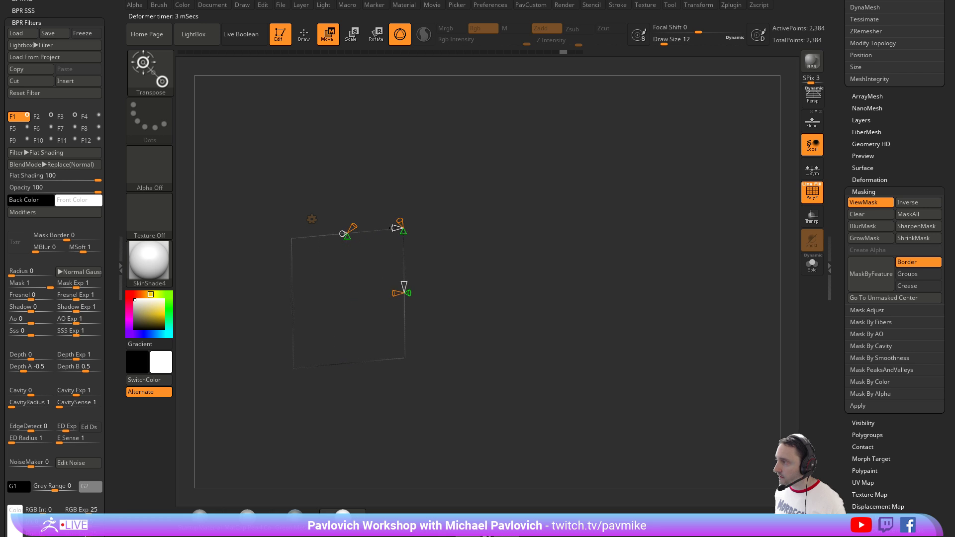
# Bend the panel into a wraparound arc with the deformer, return to Draw mode, and ZRemesh it at Half.
pyautogui.moveTo(393, 228); pyautogui.dragTo(461, 287, button='right')
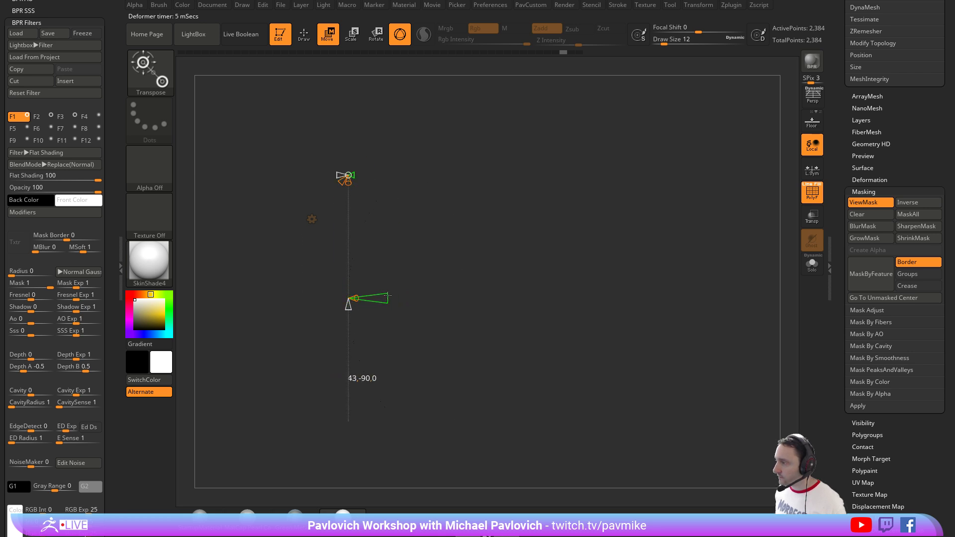
pyautogui.moveTo(382, 295); pyautogui.dragTo(495, 267, button='right')
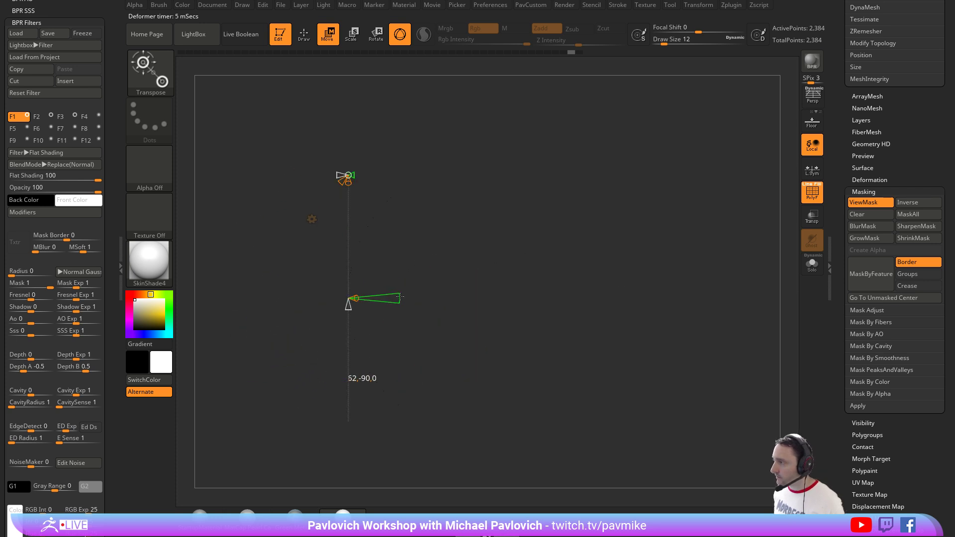
pyautogui.moveTo(400, 297)
pyautogui.mouseDown(button='right')
pyautogui.moveTo(612, 230)
pyautogui.moveTo(591, 221)
pyautogui.moveTo(597, 292)
pyautogui.mouseUp(button='right')
pyautogui.press('q')
pyautogui.press('`')
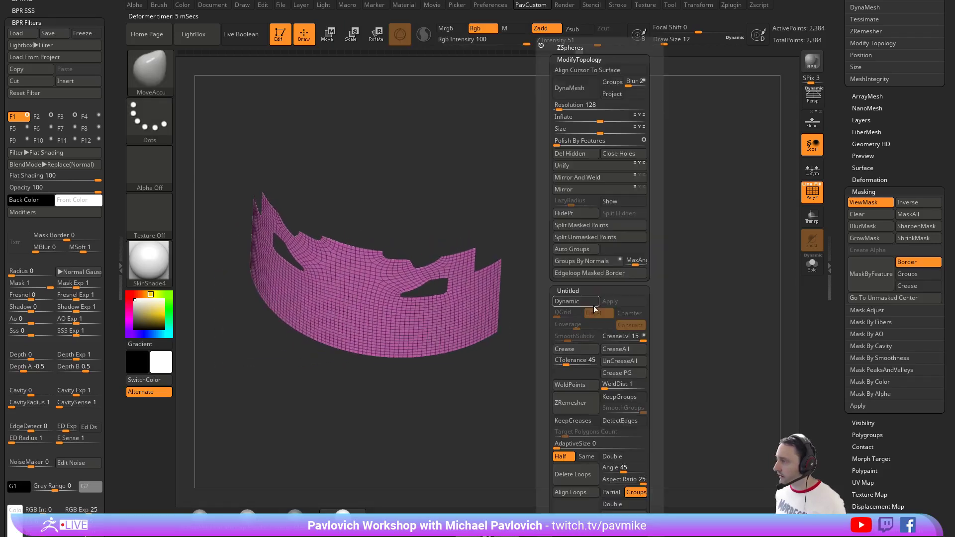
pyautogui.click(572, 409)
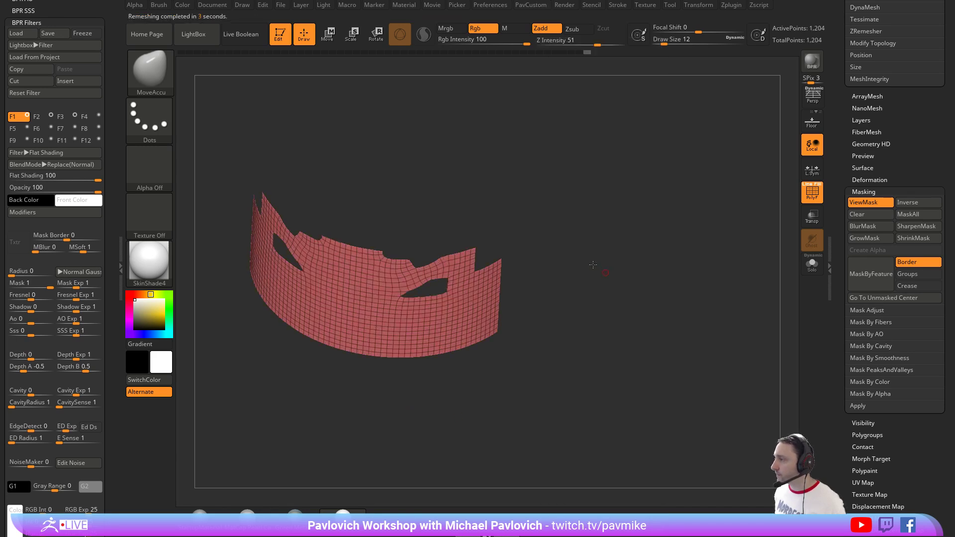
# Thicken the curved panel into a solid shell using the ZModeler brush's QMesh action with the Polygroup All target.
pyautogui.moveTo(599, 222)
pyautogui.mouseDown(button='right')
pyautogui.moveTo(592, 233)
pyautogui.moveTo(640, 249)
pyautogui.mouseUp(button='right')
pyautogui.press('b')
pyautogui.press('z')
pyautogui.press('m')
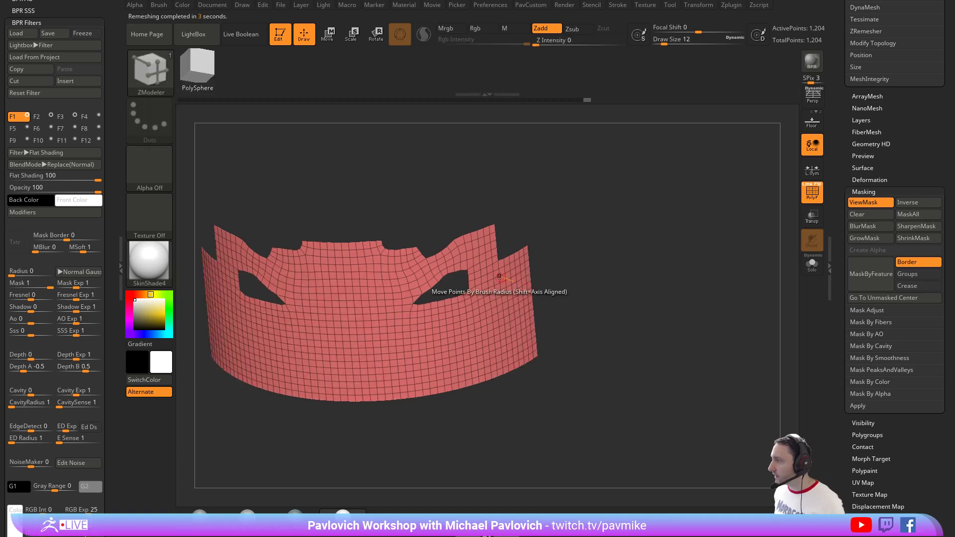
pyautogui.press('space')
pyautogui.click(555, 268)
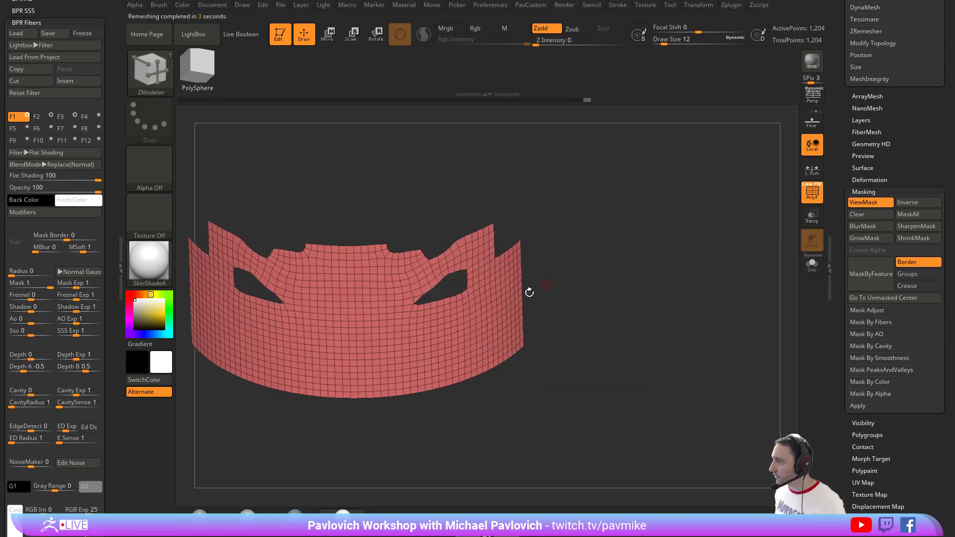
pyautogui.moveTo(494, 286); pyautogui.dragTo(535, 278)
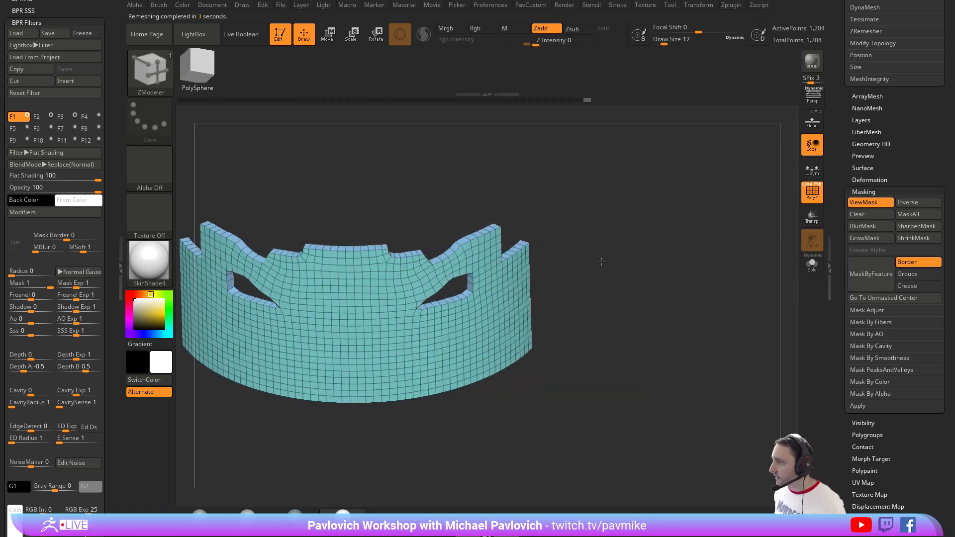
# Regroup the thickened panel with Groups By Normals, and apply Mirror And Weld to make its polygroups symmetrical.
pyautogui.keyDown('ctrl'); pyautogui.moveTo(636, 278); pyautogui.dragTo(597, 302, button='right'); pyautogui.keyUp('ctrl')
pyautogui.press('z')
pyautogui.click(591, 259)
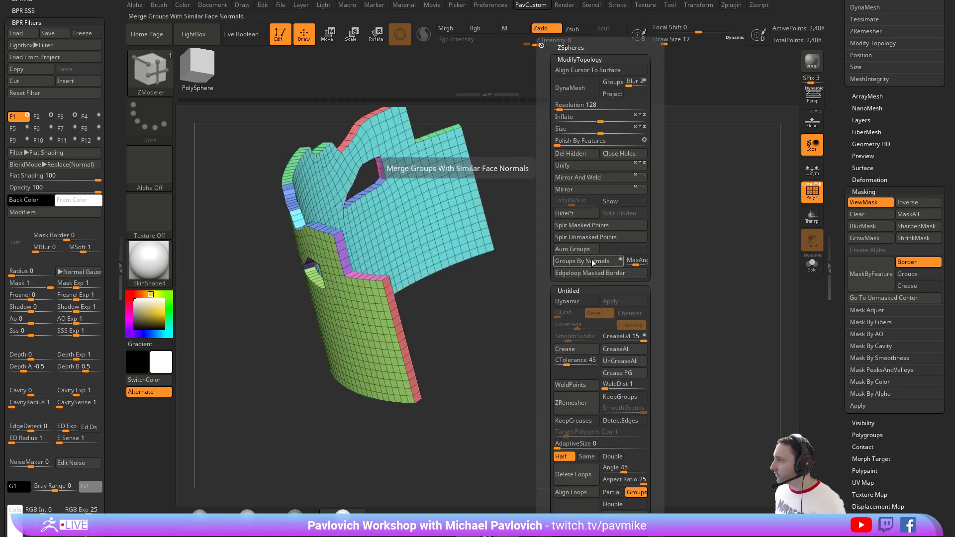
pyautogui.click(600, 175)
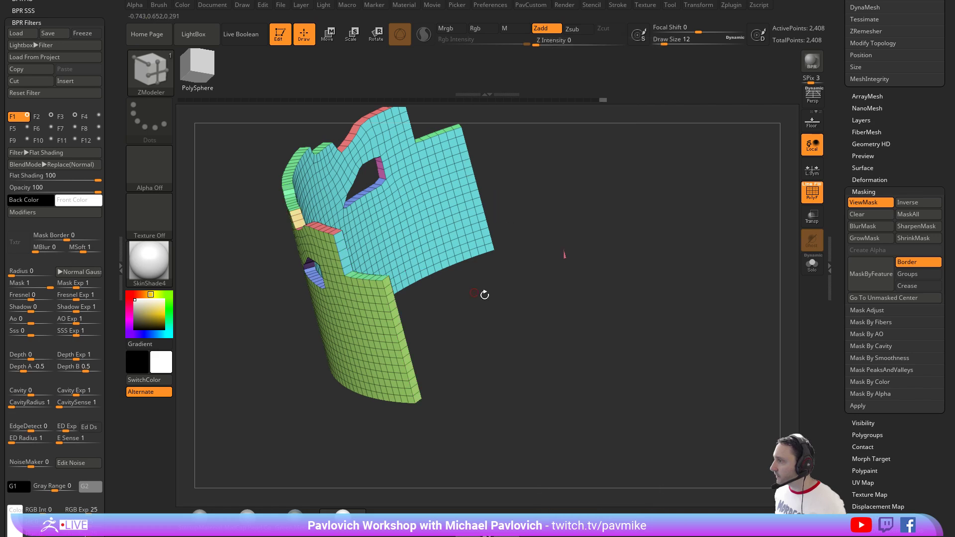
# Delete the end-cap faces of the panel with ZModeler's polygon Delete action.
pyautogui.press('space')
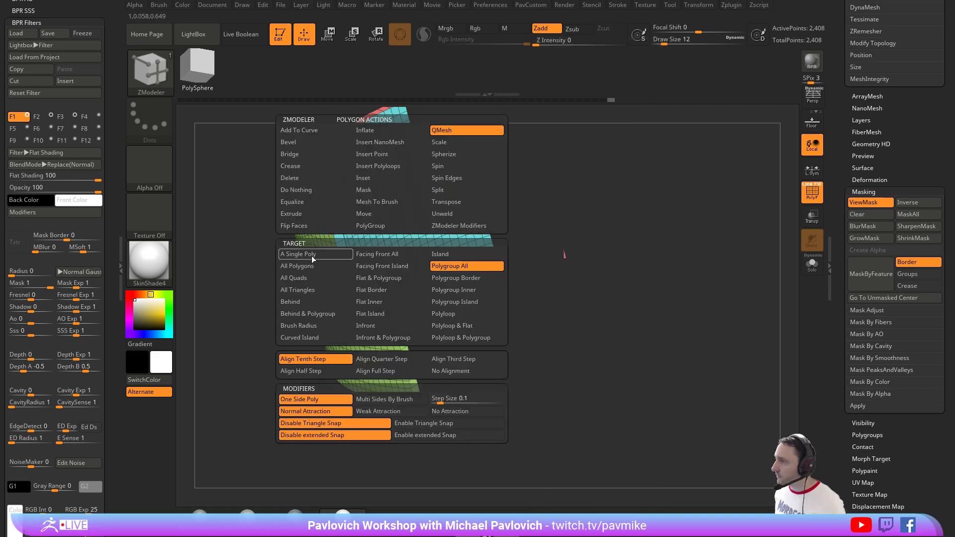
pyautogui.click(300, 177)
pyautogui.click(467, 267)
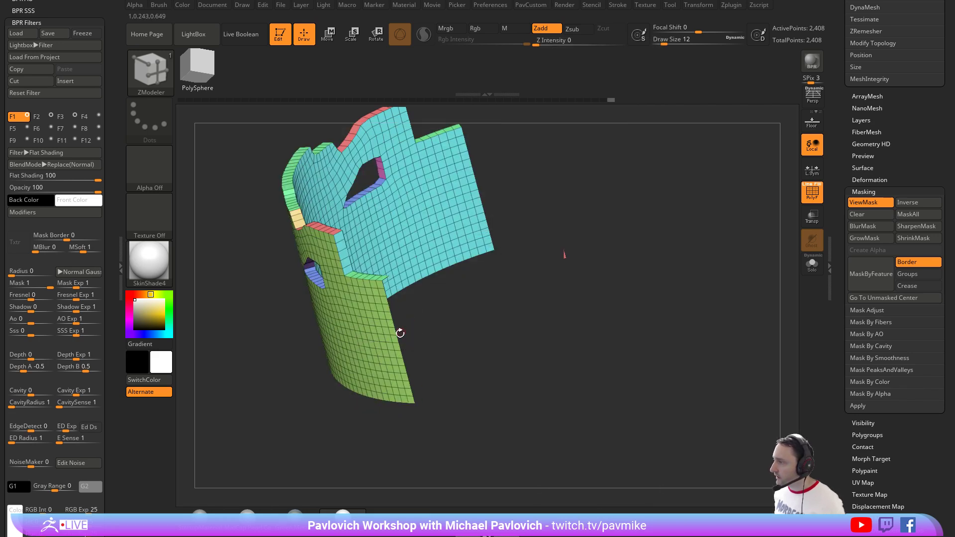
# Bridge the panel's two open ends with ZModeler's Bridge Two Holes action, curving the connection into a closed ring.
pyautogui.press('space')
pyautogui.click(309, 274)
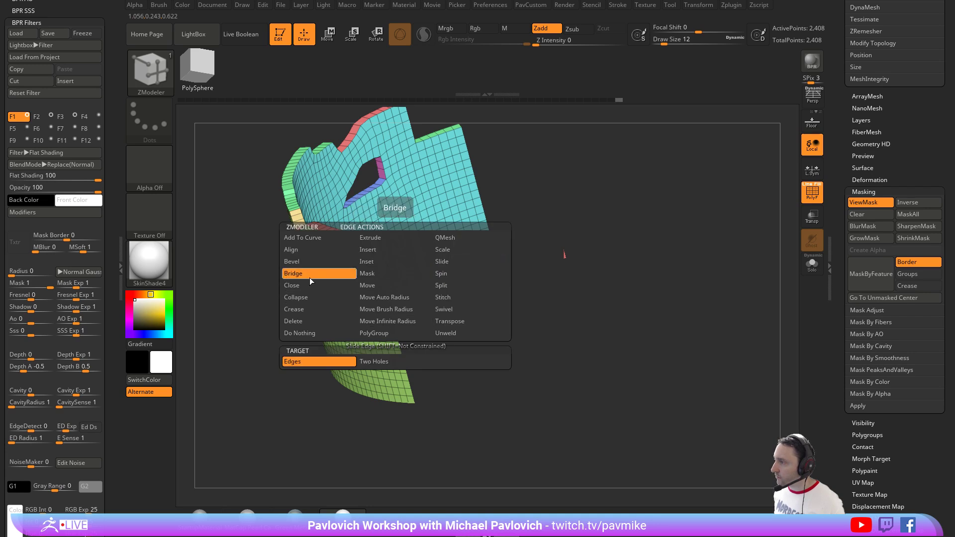
pyautogui.click(378, 361)
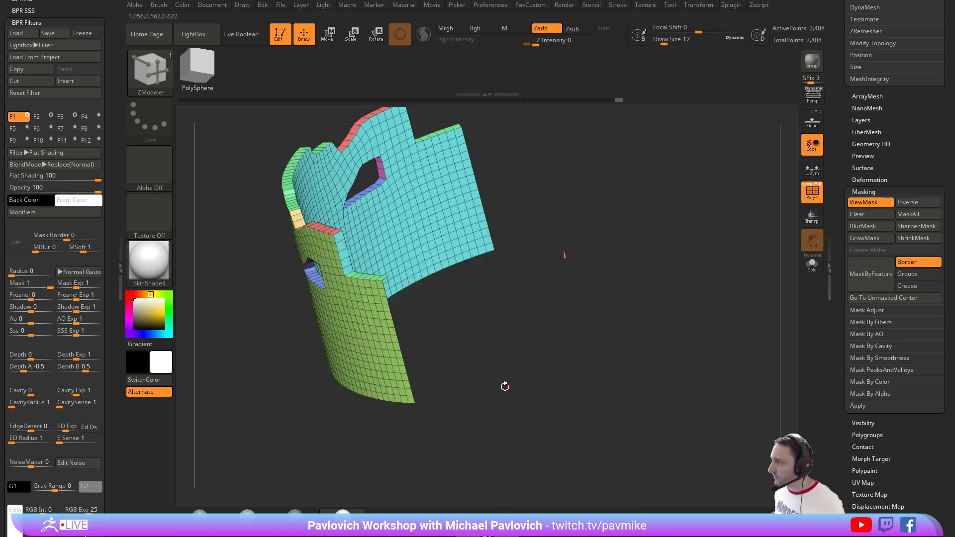
pyautogui.moveTo(505, 386); pyautogui.dragTo(421, 371)
pyautogui.moveTo(422, 323); pyautogui.dragTo(643, 239)
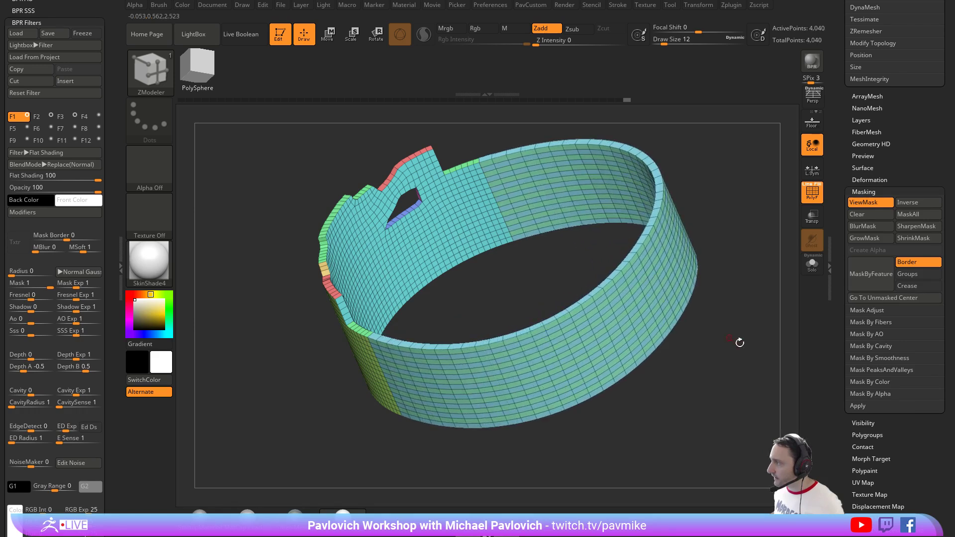
pyautogui.moveTo(742, 342); pyautogui.dragTo(620, 388)
pyautogui.moveTo(719, 291); pyautogui.dragTo(728, 184)
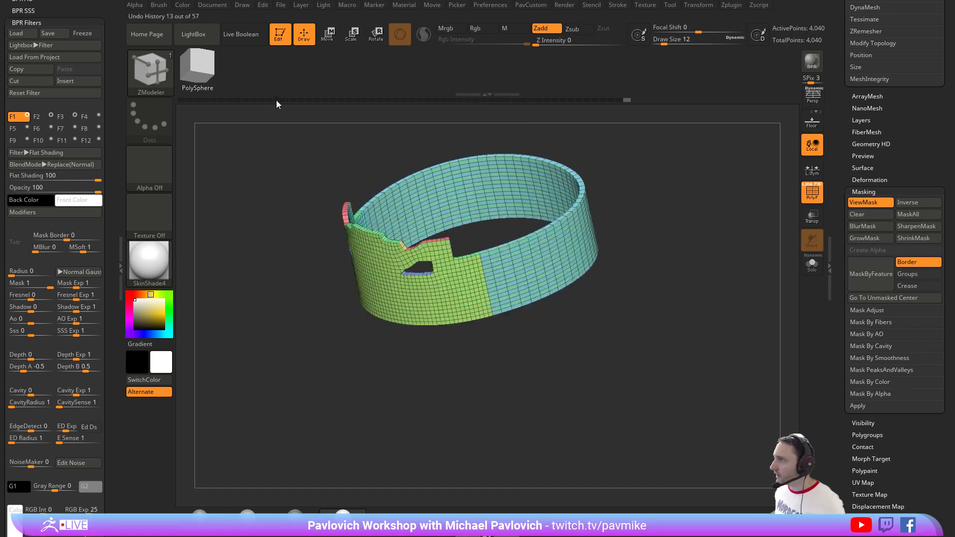
# Group the closed ring's faces by normals and apply Mirror And Weld to it.
pyautogui.press('2')
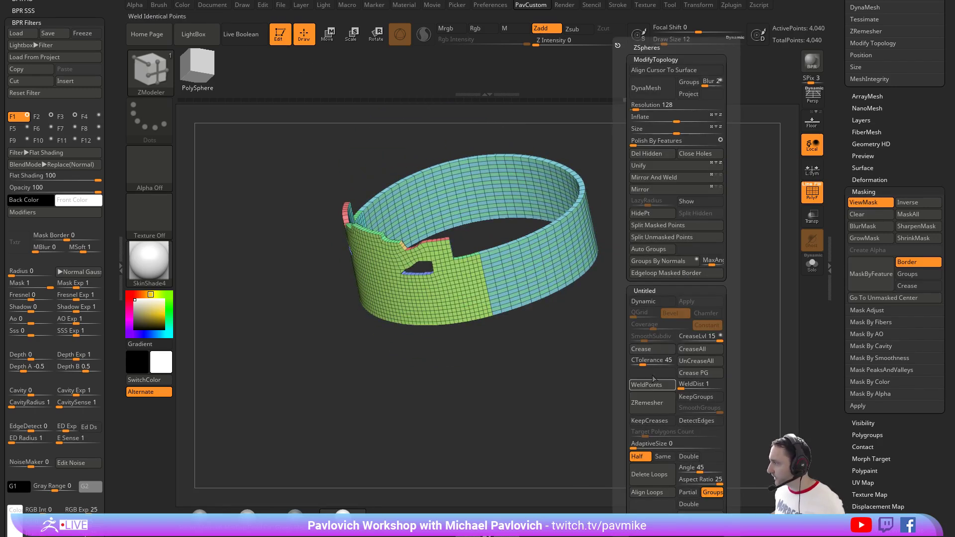
pyautogui.click(665, 265)
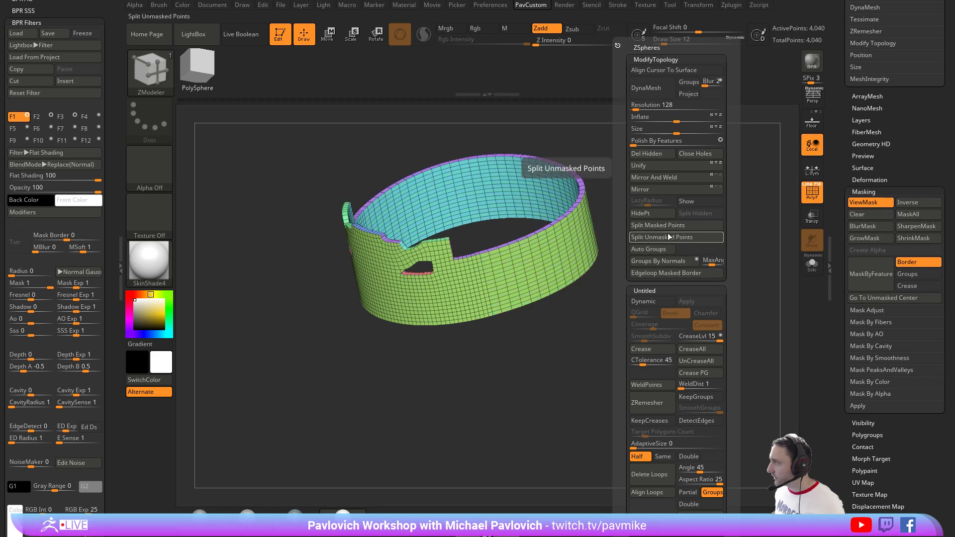
pyautogui.click(651, 178)
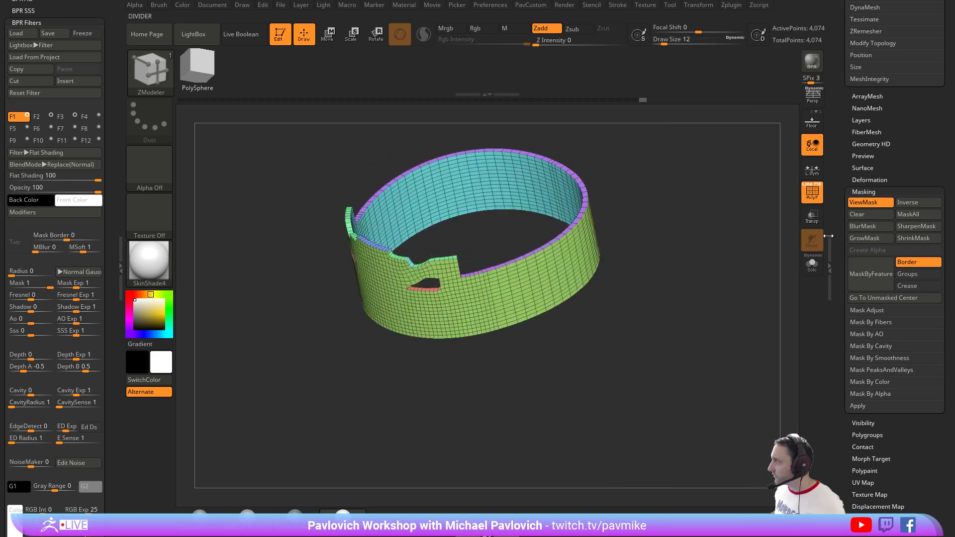
# Switch to the skull anatomy tool, hide its crown, select the skull subtool, and turn off the polyframe.
pyautogui.moveTo(839, 261); pyautogui.dragTo(846, 368)
pyautogui.moveTo(846, 296); pyautogui.dragTo(854, 403)
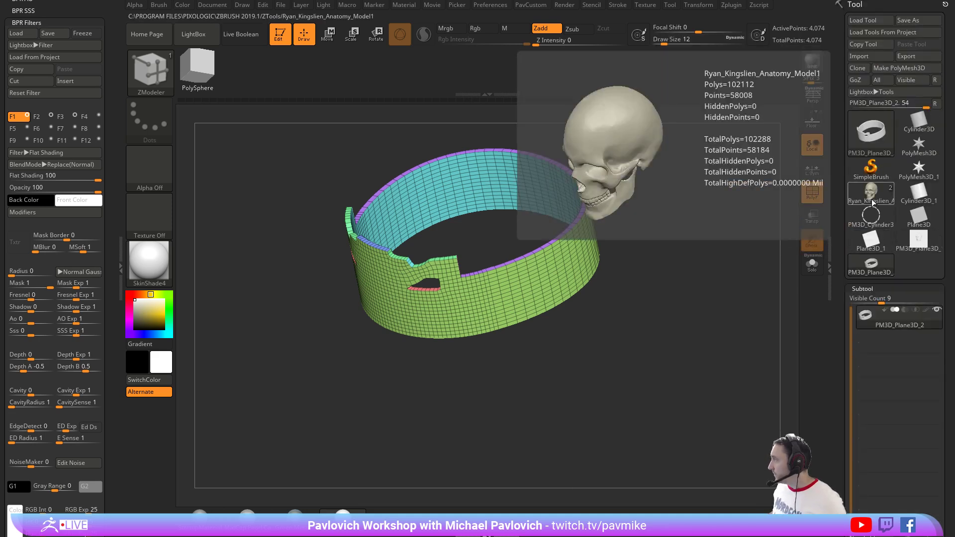
pyautogui.click(871, 196)
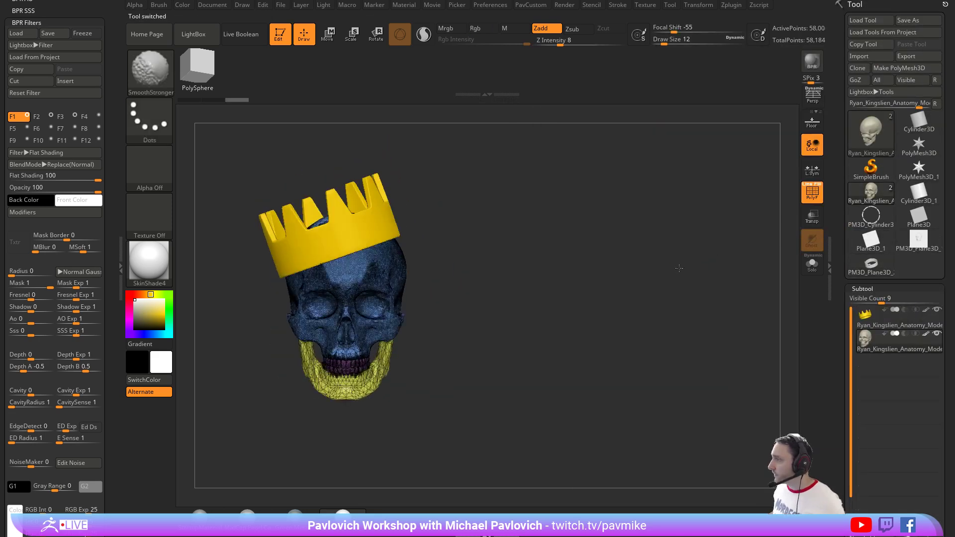
pyautogui.click(937, 311)
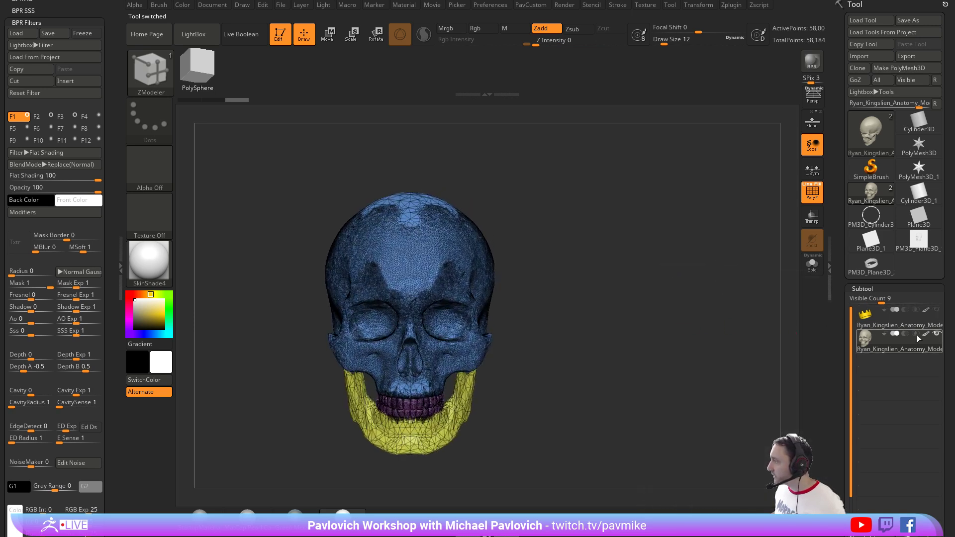
pyautogui.moveTo(778, 334); pyautogui.dragTo(805, 202)
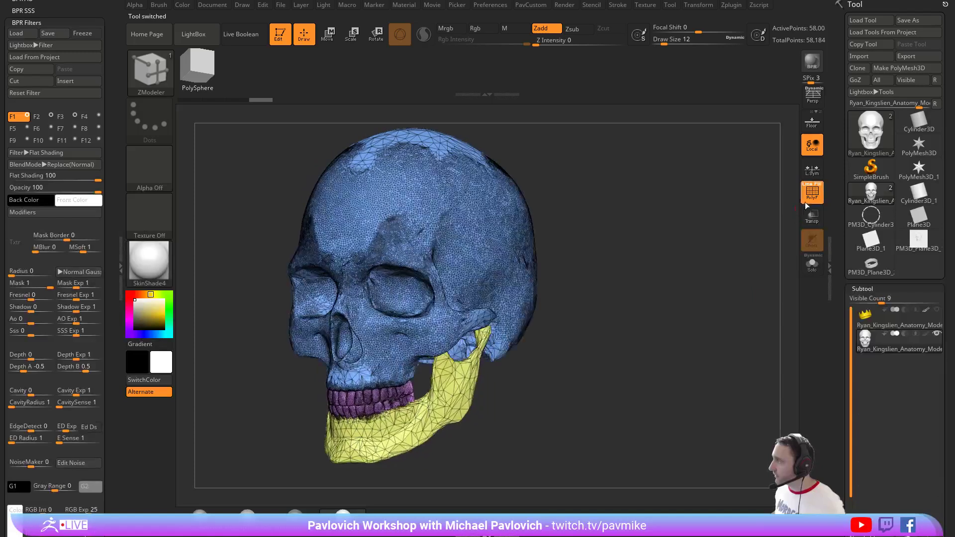
pyautogui.click(807, 201)
pyautogui.moveTo(631, 288)
pyautogui.keyDown('shift'); pyautogui.mouseDown()
pyautogui.moveTo(618, 255)
pyautogui.moveTo(592, 264)
pyautogui.mouseUp(); pyautogui.keyUp('shift')
# Examine the skull's teeth and jaw from the side and front, enlarging the draw size to 68.
pyautogui.press('s')
pyautogui.click(614, 269)
pyautogui.press('s')
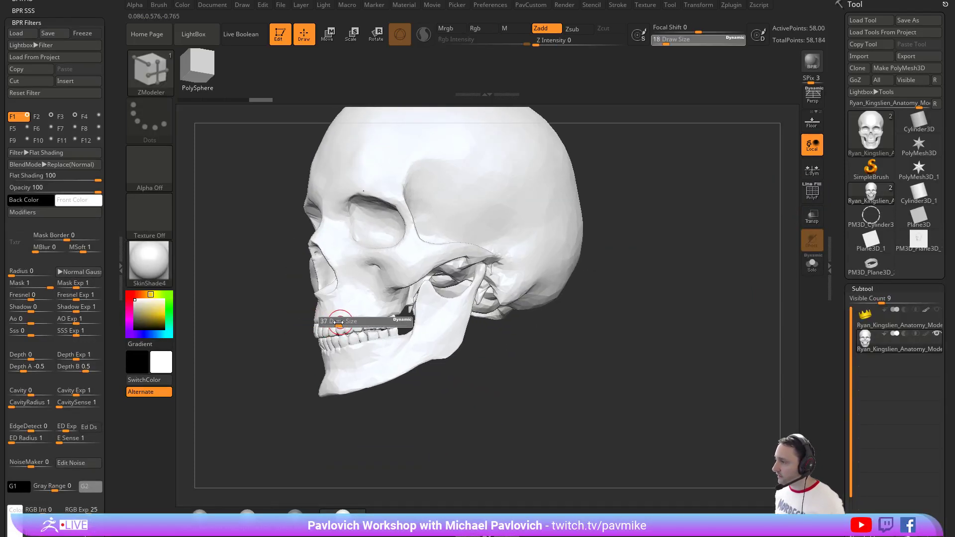
pyautogui.click(339, 324)
pyautogui.moveTo(267, 362); pyautogui.dragTo(298, 366)
pyautogui.keyDown('alt'); pyautogui.moveTo(605, 266); pyautogui.dragTo(573, 265); pyautogui.keyUp('alt')
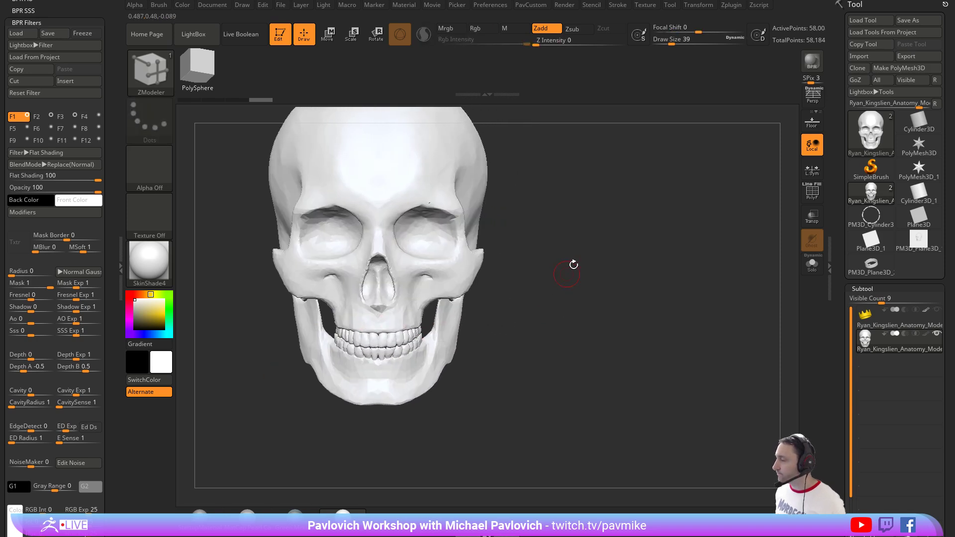
pyautogui.press('s')
pyautogui.click(559, 302)
# Duplicate the skull subtool and DynaMesh the copy at resolution 128.
pyautogui.moveTo(844, 401); pyautogui.dragTo(842, 129)
pyautogui.click(836, 259)
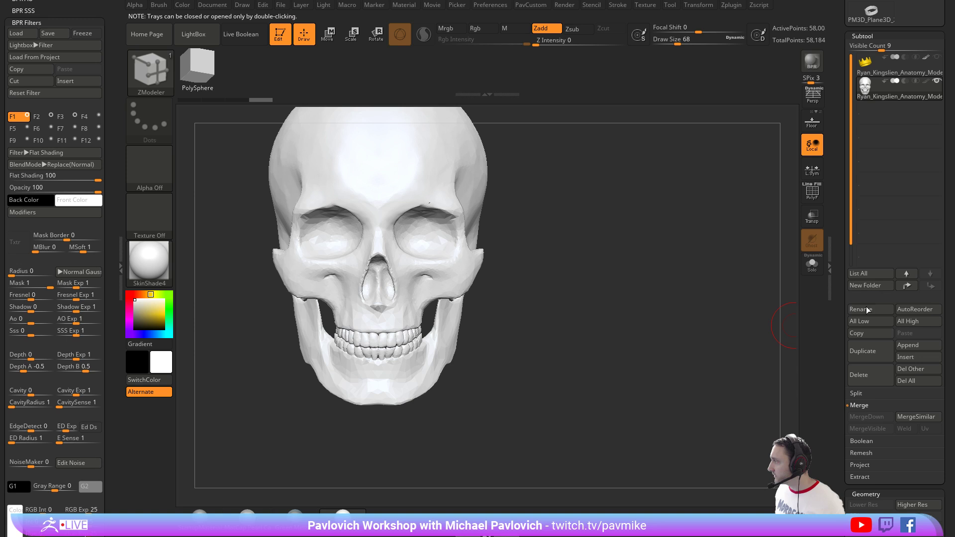
pyautogui.click(860, 352)
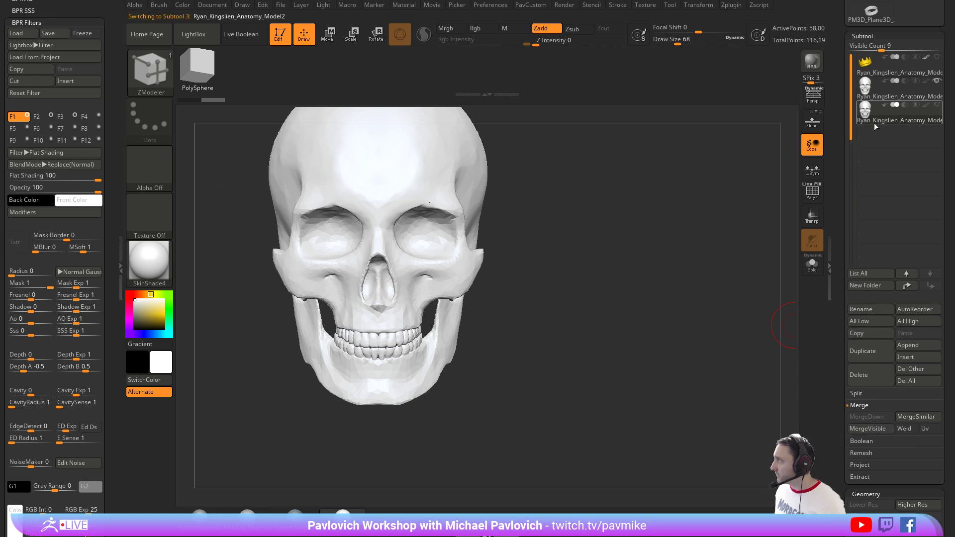
pyautogui.press('3')
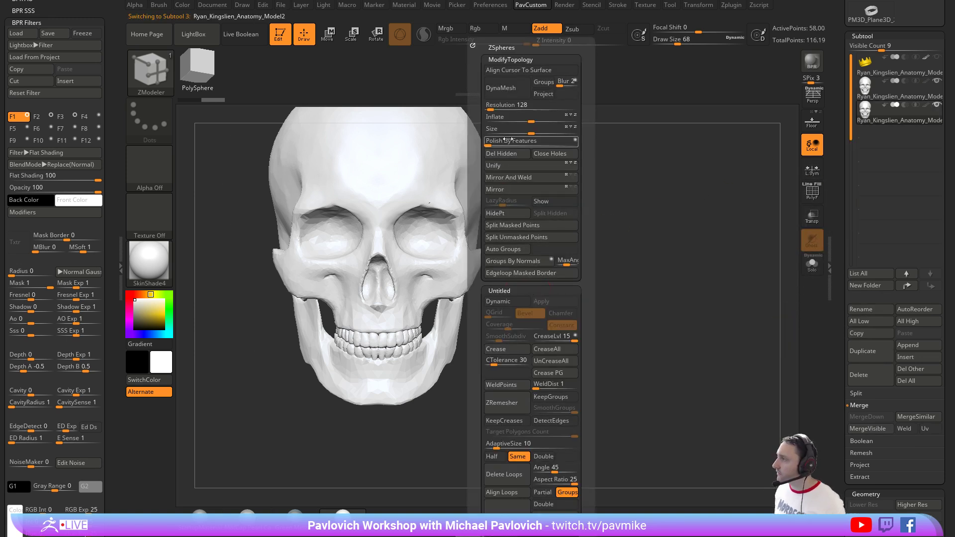
pyautogui.click(519, 89)
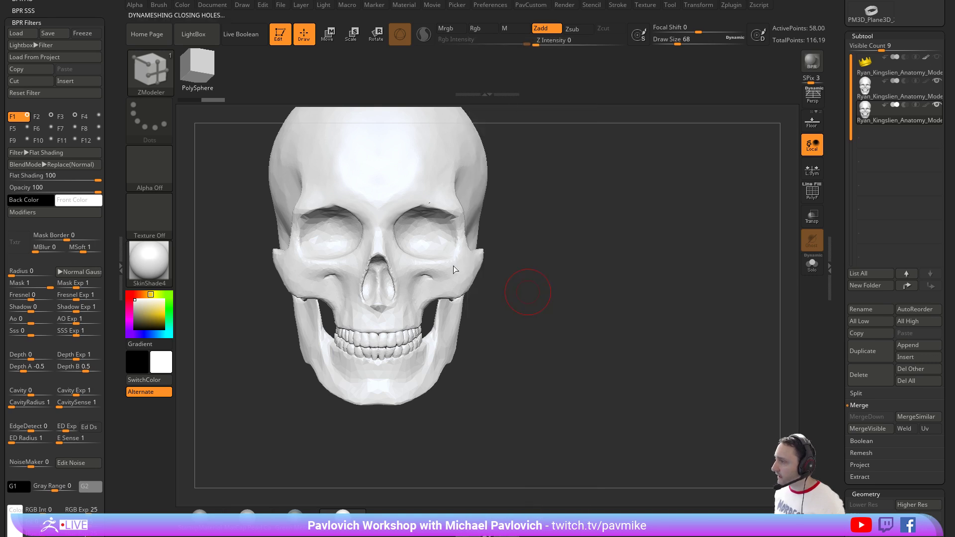
pyautogui.moveTo(553, 301); pyautogui.dragTo(556, 293)
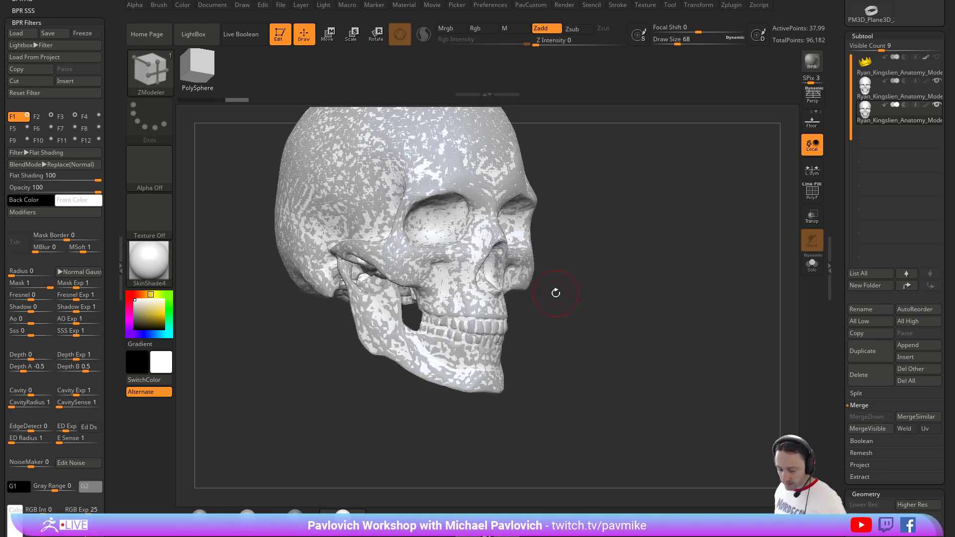
# Swell the teeth of the duplicated skull with the Inflat brush.
pyautogui.press('b')
pyautogui.press('i')
pyautogui.press('n')
pyautogui.press(']')
pyautogui.press(']')
pyautogui.press(']')
pyautogui.moveTo(451, 312)
pyautogui.mouseDown()
pyautogui.moveTo(445, 303)
pyautogui.moveTo(480, 305)
pyautogui.moveTo(451, 299)
pyautogui.mouseUp()
# Cut the duplicated skull down to a block around the mouth with the TrimCurve brush.
pyautogui.moveTo(616, 291)
pyautogui.keyDown('shift'); pyautogui.mouseDown()
pyautogui.moveTo(631, 296)
pyautogui.moveTo(583, 345)
pyautogui.mouseUp(); pyautogui.keyUp('shift')
pyautogui.click(150, 69)
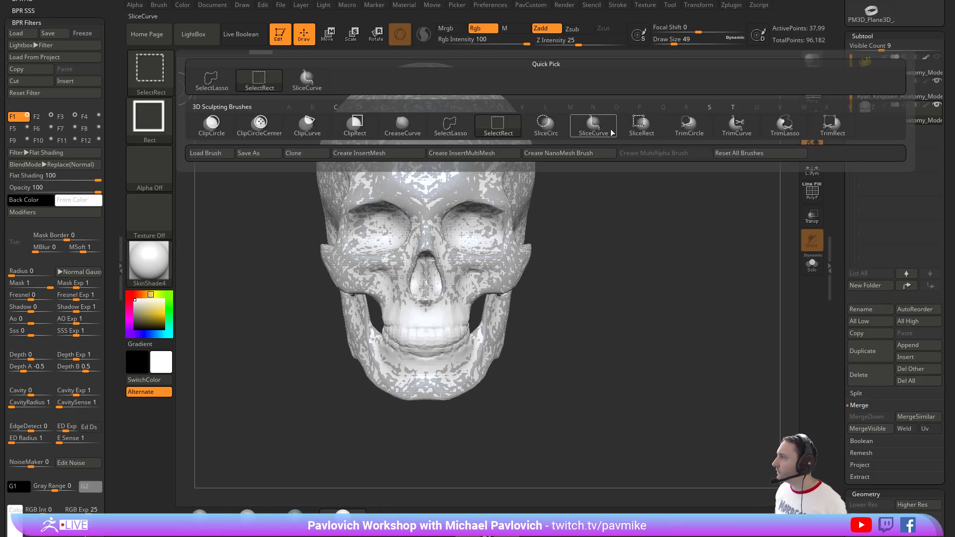
pyautogui.click(724, 132)
pyautogui.keyDown('alt'); pyautogui.moveTo(628, 249); pyautogui.dragTo(603, 238); pyautogui.keyUp('alt')
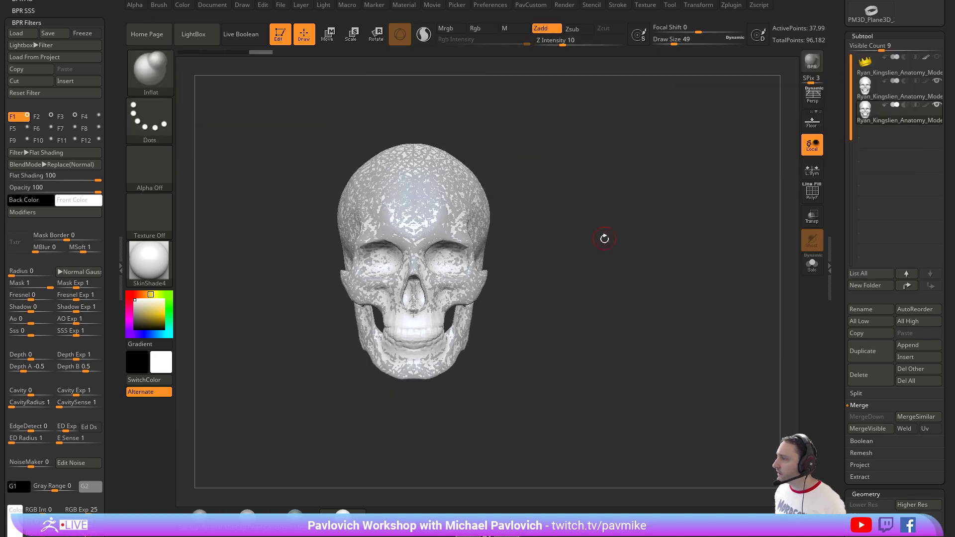
pyautogui.keyDown('ctrl'); pyautogui.keyDown('shift'); pyautogui.moveTo(244, 304); pyautogui.dragTo(238, 337); pyautogui.keyUp('shift'); pyautogui.keyUp('ctrl')
pyautogui.moveTo(458, 202)
pyautogui.mouseDown()
pyautogui.moveTo(452, 454)
pyautogui.moveTo(433, 451)
pyautogui.moveTo(349, 205)
pyautogui.moveTo(360, 205)
pyautogui.mouseUp()
# Apply Mirror And Weld to the mouth block, and isolate it with the polyframe shown.
pyautogui.press('`')
pyautogui.click(617, 178)
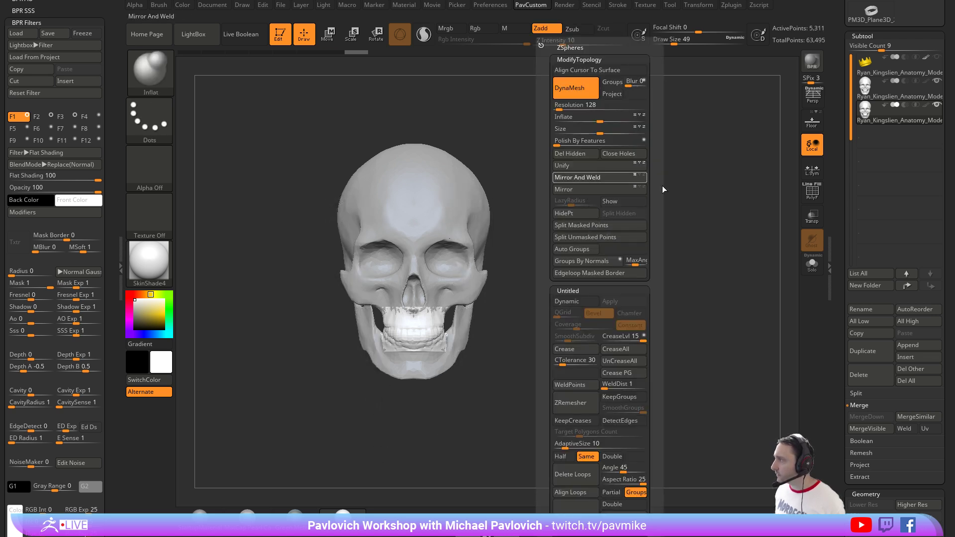
pyautogui.click(811, 193)
pyautogui.click(809, 264)
# Try trimming off the back of the mouth block in side view with TrimCurve, and undo the trim.
pyautogui.moveTo(731, 286)
pyautogui.keyDown('ctrl'); pyautogui.mouseDown(button='right')
pyautogui.moveTo(690, 322)
pyautogui.moveTo(615, 307)
pyautogui.moveTo(575, 277)
pyautogui.mouseUp(button='right'); pyautogui.keyUp('ctrl')
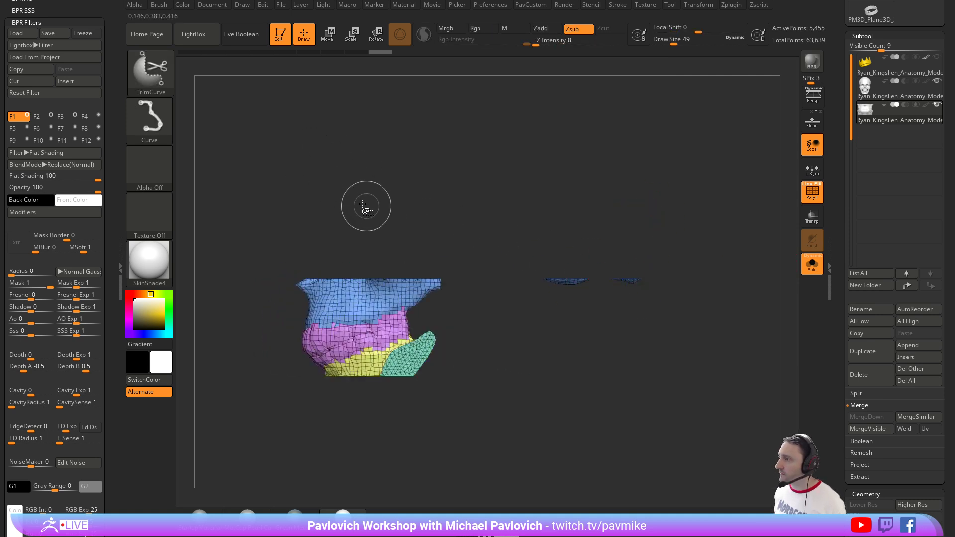
pyautogui.moveTo(413, 182)
pyautogui.keyDown('ctrl'); pyautogui.keyDown('shift'); pyautogui.mouseDown()
pyautogui.moveTo(414, 433)
pyautogui.moveTo(398, 474)
pyautogui.mouseUp(); pyautogui.keyUp('shift'); pyautogui.keyUp('ctrl')
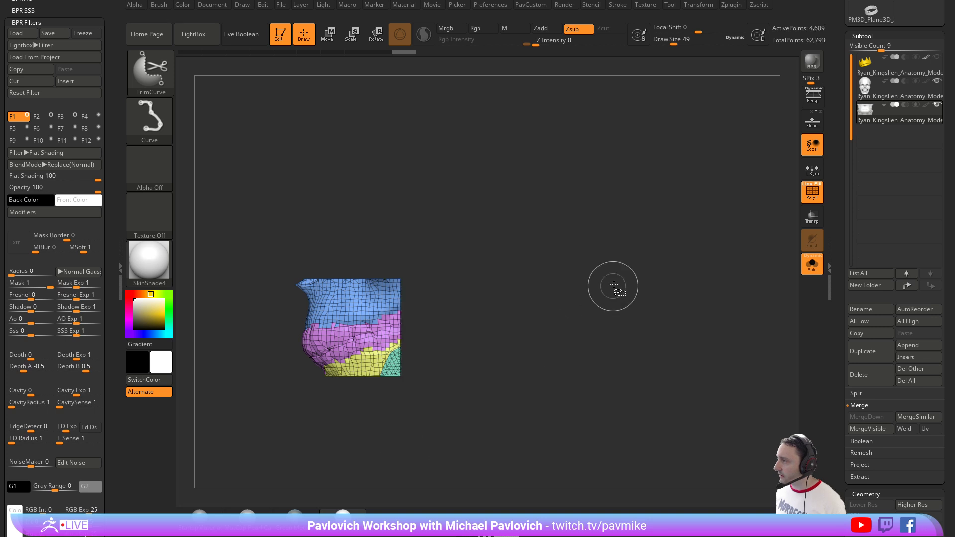
pyautogui.moveTo(613, 288)
pyautogui.mouseDown(button='right')
pyautogui.moveTo(562, 293)
pyautogui.moveTo(604, 284)
pyautogui.moveTo(564, 285)
pyautogui.moveTo(616, 292)
pyautogui.moveTo(609, 279)
pyautogui.mouseUp(button='right')
pyautogui.hotkey('ctrl', 'z')
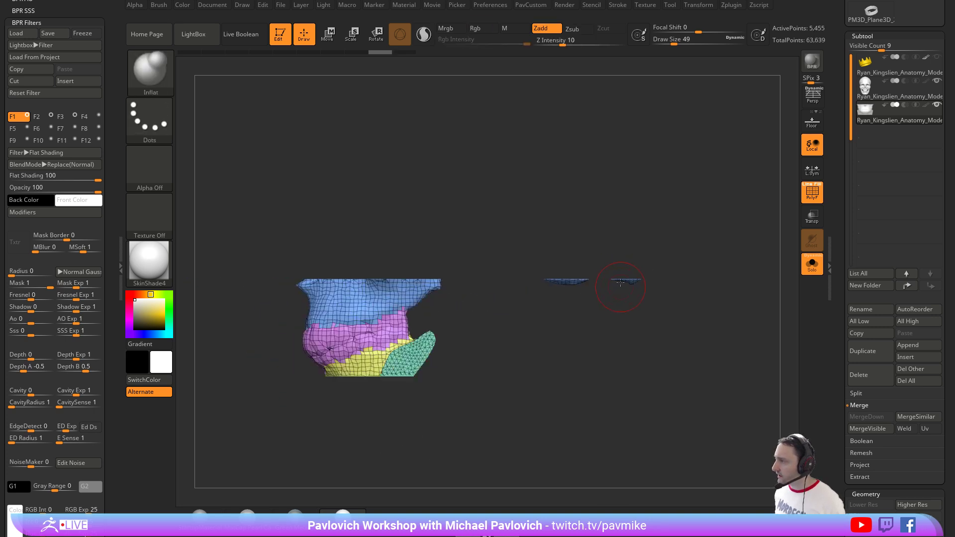
# Hide the stray fragments behind the mouth block with SelectLasso, delete them, and re-DynaMesh the block.
pyautogui.keyDown('ctrl'); pyautogui.keyDown('shift'); pyautogui.click(158, 85); pyautogui.keyUp('shift'); pyautogui.keyUp('ctrl')
pyautogui.keyDown('ctrl'); pyautogui.keyDown('shift'); pyautogui.click(217, 84); pyautogui.keyUp('shift'); pyautogui.keyUp('ctrl')
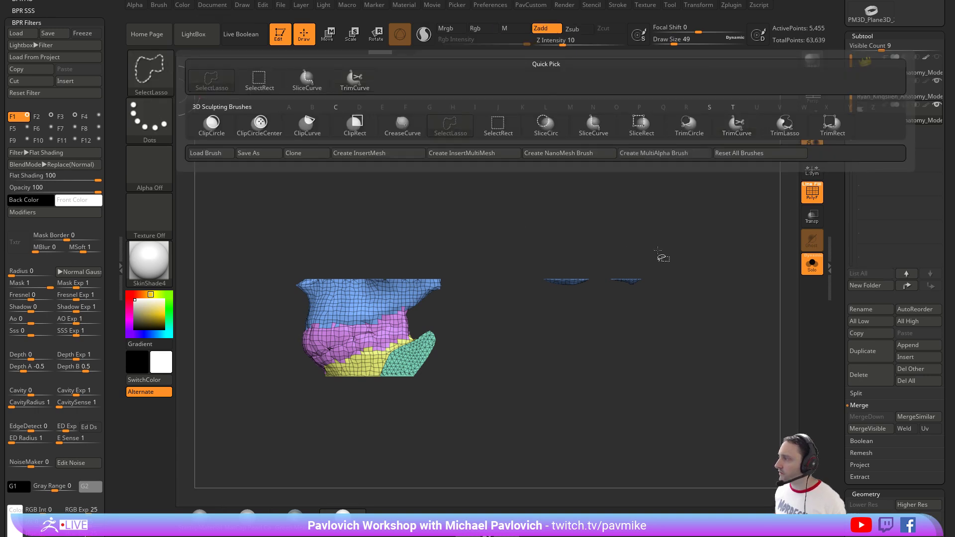
pyautogui.moveTo(688, 239)
pyautogui.keyDown('ctrl'); pyautogui.keyDown('alt'); pyautogui.keyDown('shift'); pyautogui.mouseDown()
pyautogui.moveTo(649, 413)
pyautogui.moveTo(689, 358)
pyautogui.mouseUp(); pyautogui.keyUp('shift'); pyautogui.keyUp('alt'); pyautogui.keyUp('ctrl')
pyautogui.press('2')
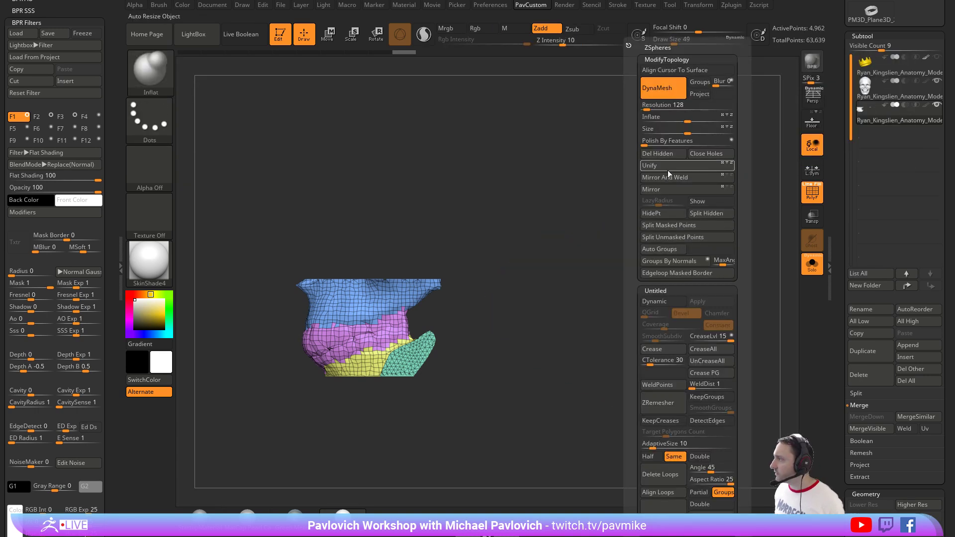
pyautogui.click(656, 153)
pyautogui.keyDown('shift'); pyautogui.moveTo(563, 263); pyautogui.dragTo(622, 221, button='right'); pyautogui.keyUp('shift')
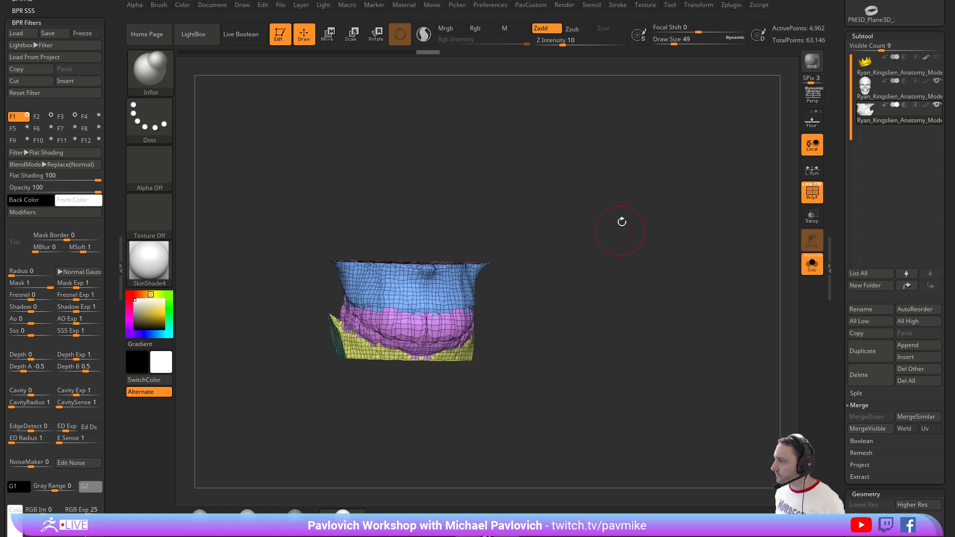
pyautogui.keyDown('ctrl'); pyautogui.moveTo(627, 212); pyautogui.dragTo(669, 323); pyautogui.keyUp('ctrl')
# Leave Solo mode so the skull shows around the mouth block, turn off the polyframe, and reduce the draw size to 29.
pyautogui.moveTo(636, 317)
pyautogui.mouseDown(button='right')
pyautogui.moveTo(522, 302)
pyautogui.moveTo(620, 318)
pyautogui.mouseUp(button='right')
pyautogui.click(812, 265)
pyautogui.click(812, 193)
pyautogui.press('s')
pyautogui.moveTo(638, 277); pyautogui.dragTo(633, 278)
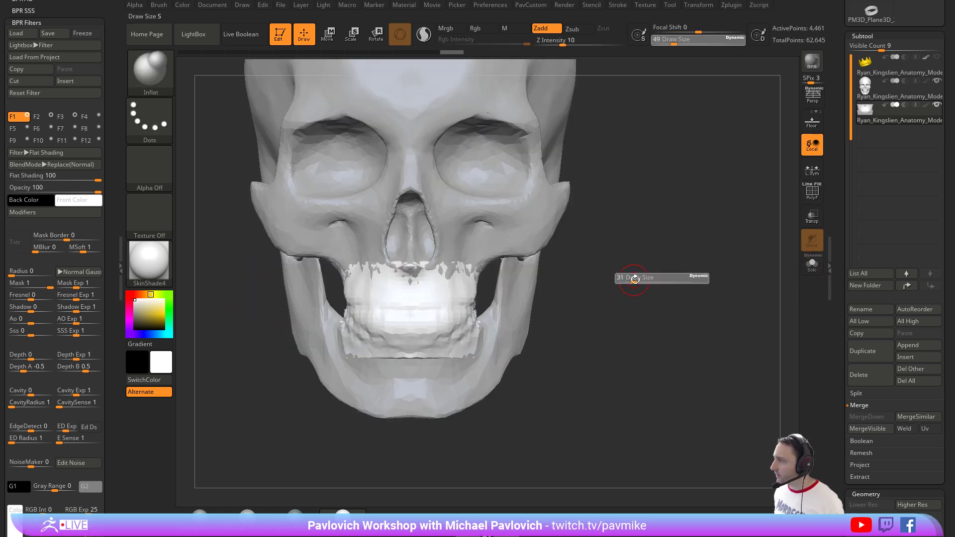
pyautogui.press('s')
pyautogui.moveTo(639, 280); pyautogui.dragTo(610, 281, button='right')
pyautogui.press('s')
pyautogui.moveTo(625, 282); pyautogui.dragTo(622, 282)
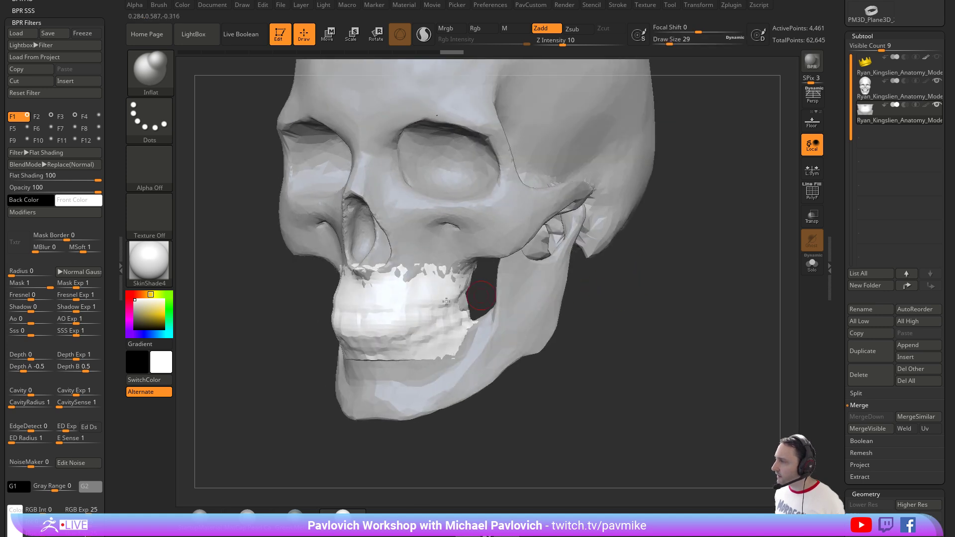
pyautogui.moveTo(599, 289)
pyautogui.mouseDown(button='right')
pyautogui.moveTo(654, 292)
pyautogui.moveTo(643, 271)
pyautogui.moveTo(617, 258)
pyautogui.mouseUp(button='right')
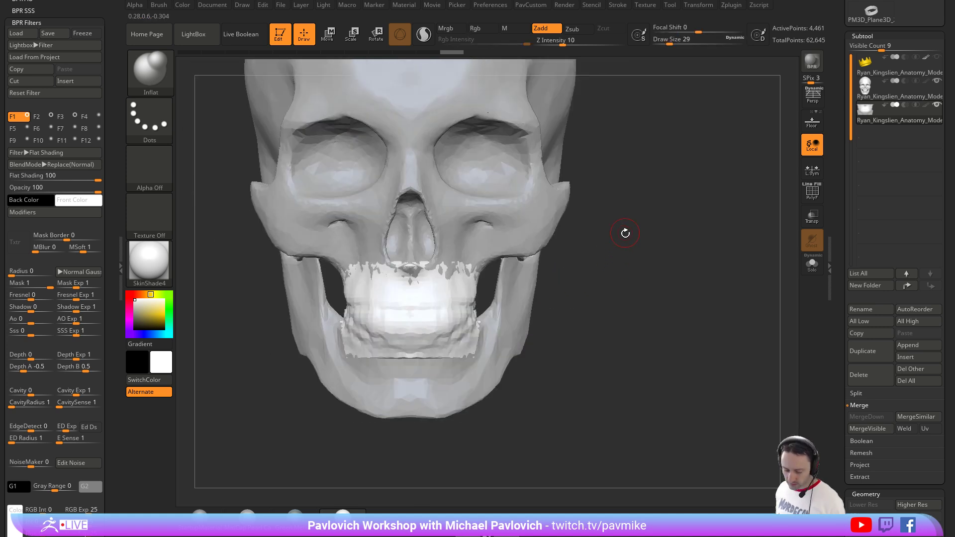
# Apply the MatCap Pearl Cavity material and build up both sides of the mouth block with the Clay brush.
pyautogui.press('2')
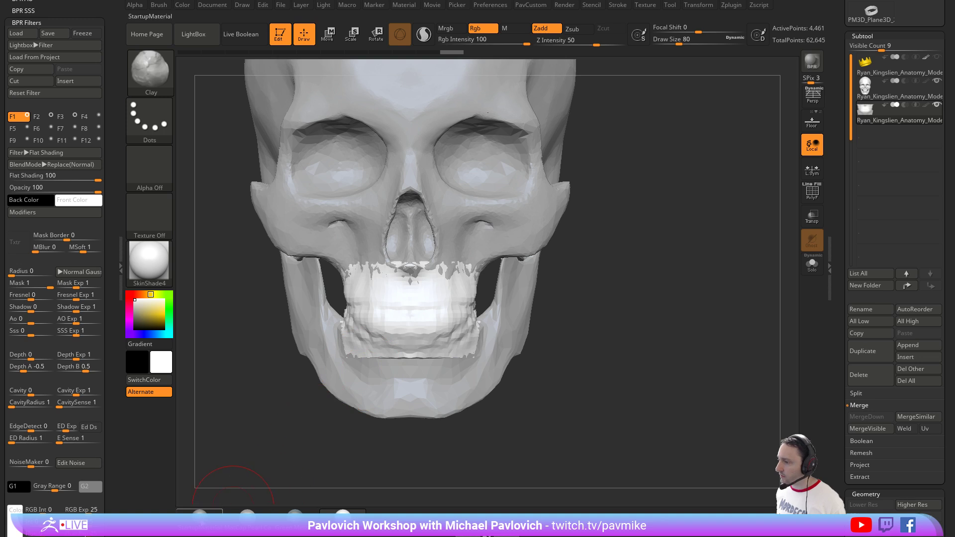
pyautogui.click(247, 518)
pyautogui.moveTo(407, 311)
pyautogui.mouseDown()
pyautogui.moveTo(382, 318)
pyautogui.moveTo(348, 310)
pyautogui.mouseUp()
pyautogui.moveTo(349, 309); pyautogui.dragTo(467, 323, button='right')
pyautogui.moveTo(433, 334)
pyautogui.mouseDown()
pyautogui.moveTo(346, 329)
pyautogui.moveTo(338, 313)
pyautogui.mouseUp()
pyautogui.moveTo(423, 296)
pyautogui.mouseDown(button='right')
pyautogui.moveTo(564, 311)
pyautogui.moveTo(554, 309)
pyautogui.moveTo(541, 256)
pyautogui.moveTo(463, 264)
pyautogui.mouseUp(button='right')
# Carve horizontal creases for the lips across the mouth block using the DamStandard brush at draw size 62.
pyautogui.press('b')
pyautogui.press('d')
pyautogui.press('s')
pyautogui.moveTo(359, 323); pyautogui.dragTo(424, 327)
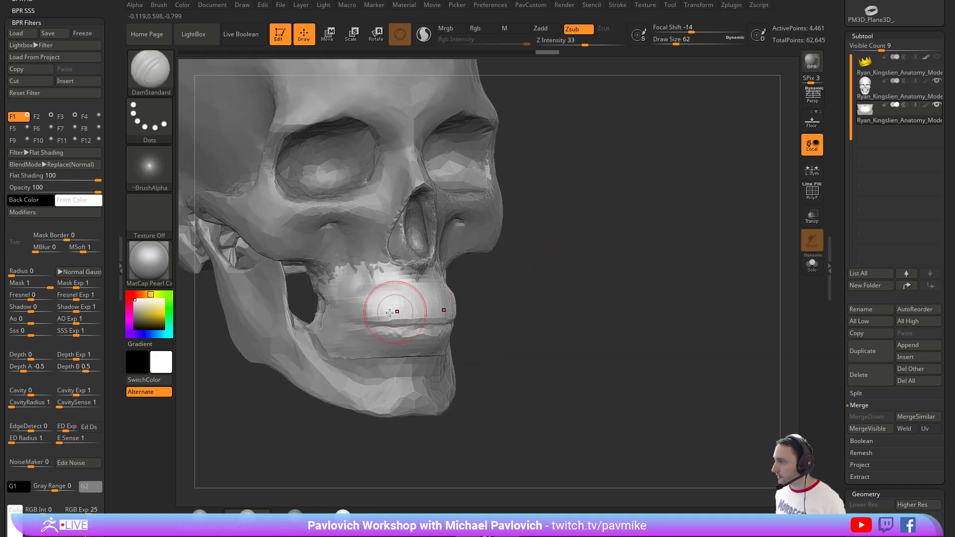
pyautogui.moveTo(352, 320); pyautogui.dragTo(440, 304)
pyautogui.moveTo(463, 306)
pyautogui.mouseDown(button='right')
pyautogui.moveTo(506, 311)
pyautogui.moveTo(428, 308)
pyautogui.mouseUp(button='right')
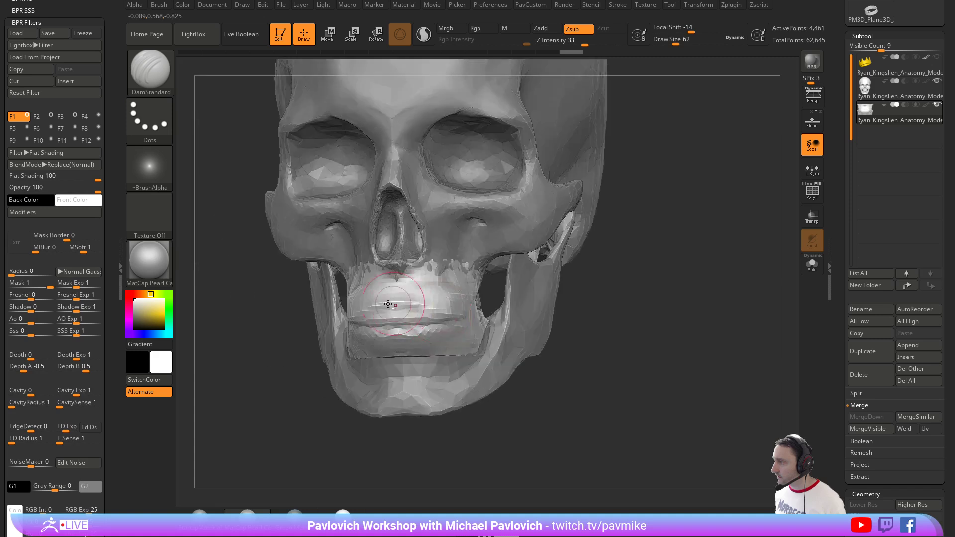
pyautogui.moveTo(394, 306); pyautogui.dragTo(457, 312)
pyautogui.moveTo(574, 333); pyautogui.dragTo(505, 335, button='right')
pyautogui.moveTo(411, 337); pyautogui.dragTo(442, 340)
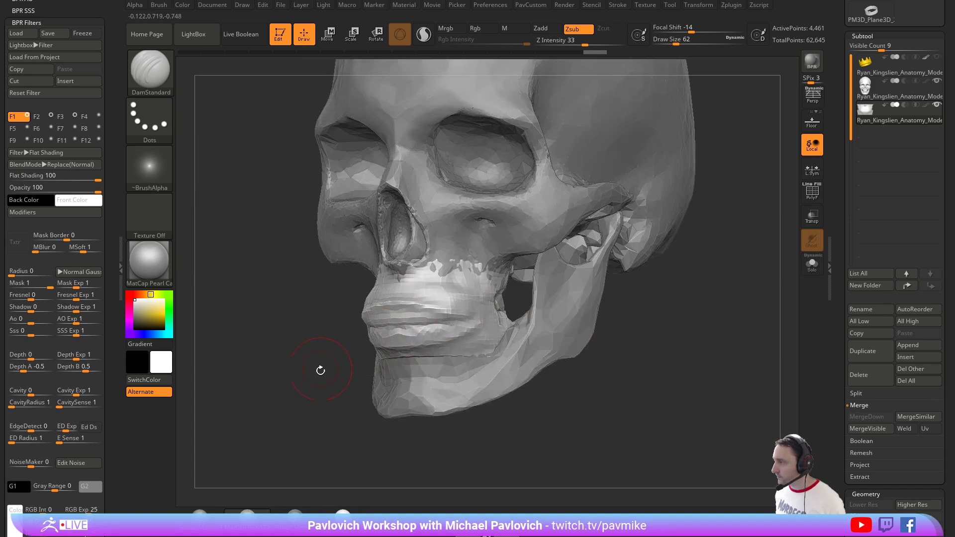
# Fill out the lips and the sides of the mouth block with the Clay brush.
pyautogui.moveTo(319, 368); pyautogui.dragTo(467, 309, button='right')
pyautogui.press('b')
pyautogui.press('c')
pyautogui.press('l')
pyautogui.moveTo(467, 268); pyautogui.dragTo(428, 296, button='right')
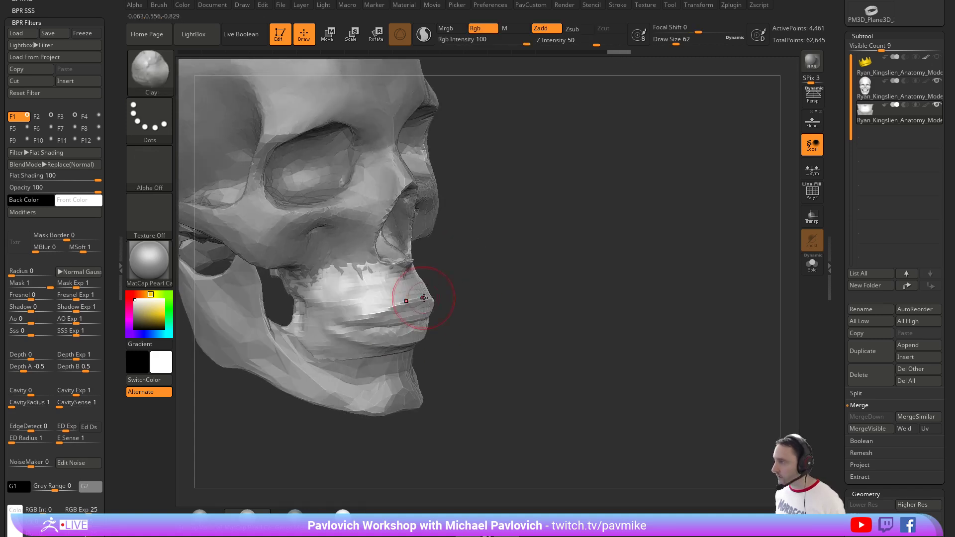
pyautogui.moveTo(367, 320); pyautogui.dragTo(422, 304)
pyautogui.moveTo(347, 305)
pyautogui.mouseDown()
pyautogui.moveTo(419, 283)
pyautogui.moveTo(345, 301)
pyautogui.moveTo(393, 275)
pyautogui.moveTo(324, 314)
pyautogui.mouseUp()
pyautogui.moveTo(547, 295); pyautogui.dragTo(368, 298, button='right')
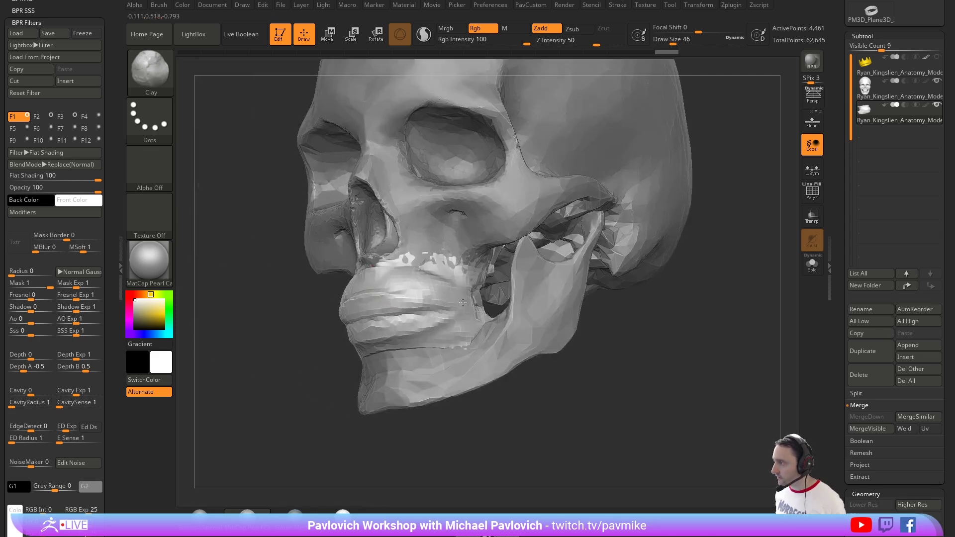
pyautogui.click(426, 362)
# Set the draw size to 31 and delete the sculpted mouth block subtool, leaving the original skull and teeth.
pyautogui.moveTo(314, 404); pyautogui.dragTo(643, 313, button='right')
pyautogui.keyDown('ctrl'); pyautogui.moveTo(607, 273); pyautogui.dragTo(602, 267, button='right'); pyautogui.keyUp('ctrl')
pyautogui.press('s')
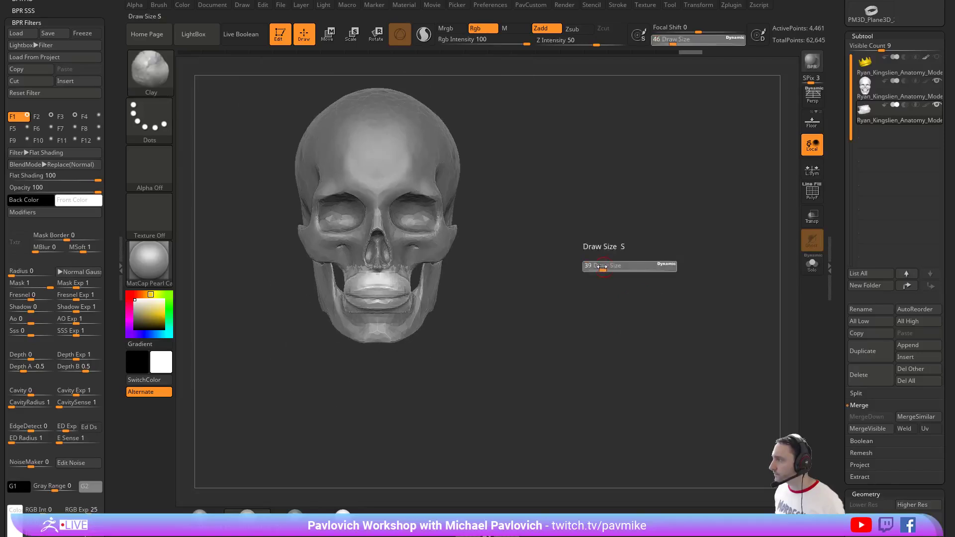
pyautogui.keyDown('alt'); pyautogui.moveTo(655, 209); pyautogui.dragTo(650, 260, button='right'); pyautogui.keyUp('alt')
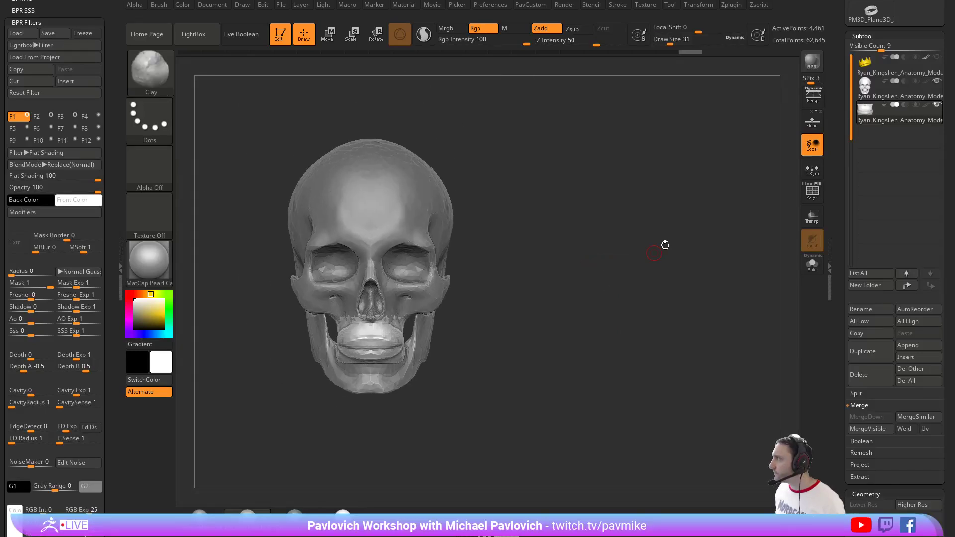
pyautogui.click(870, 377)
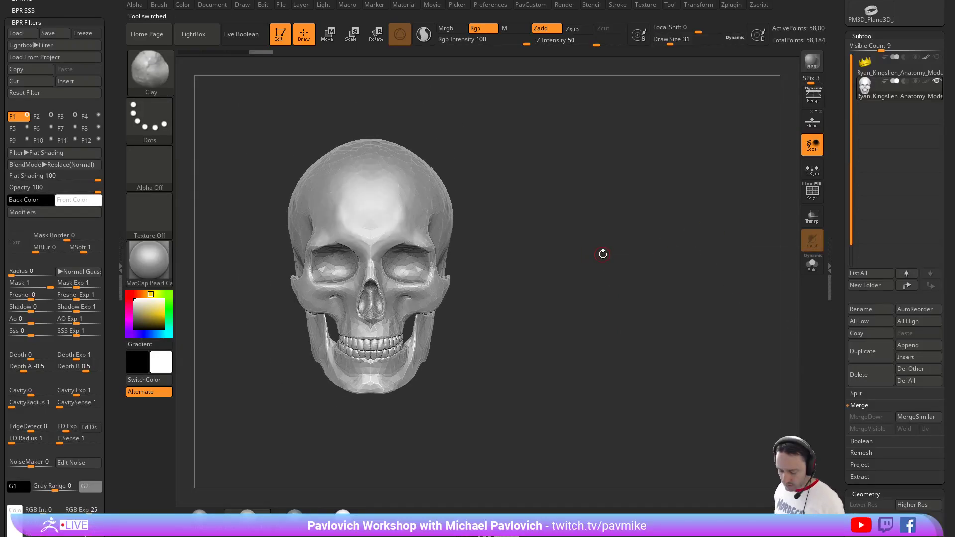
# Browse the LightBox tools and projects for a demo head.
pyautogui.press(',')
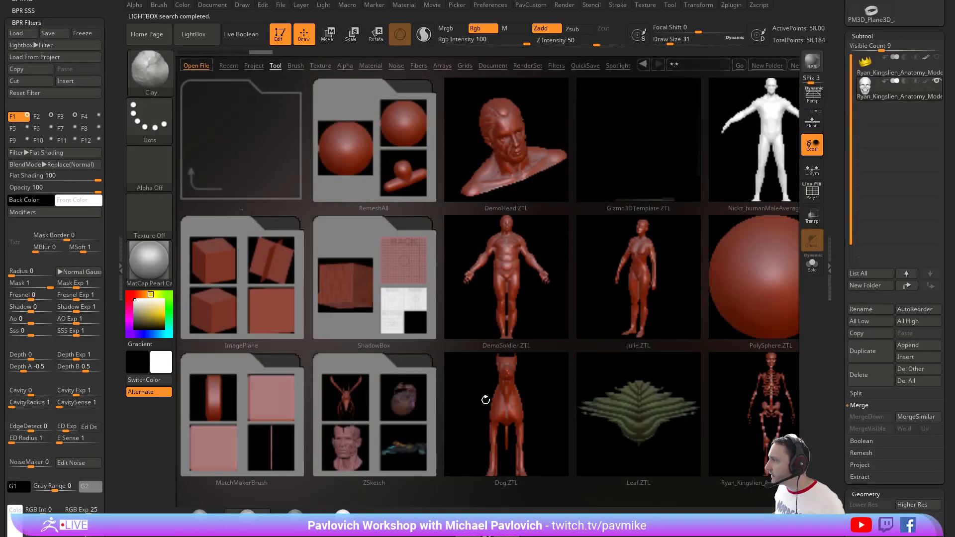
pyautogui.click(252, 65)
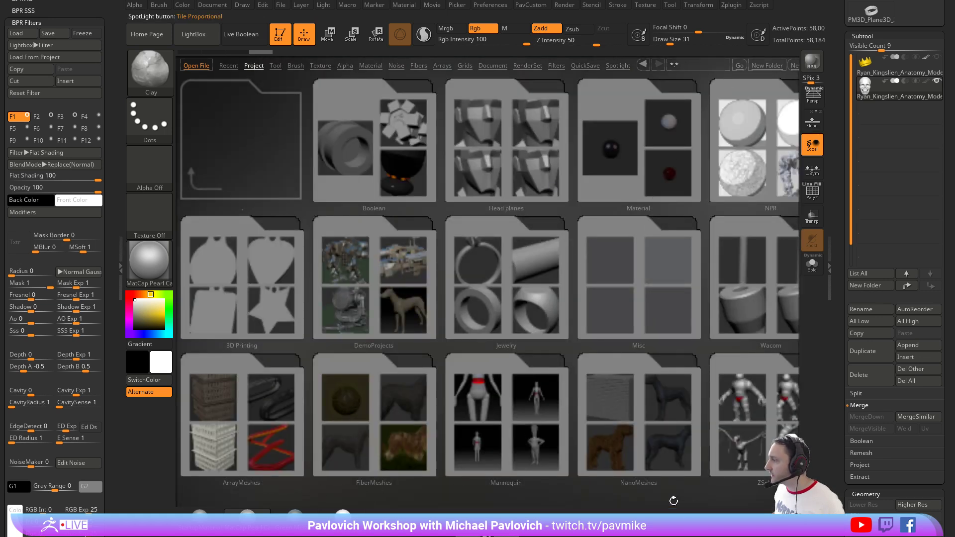
pyautogui.moveTo(669, 483); pyautogui.dragTo(495, 430)
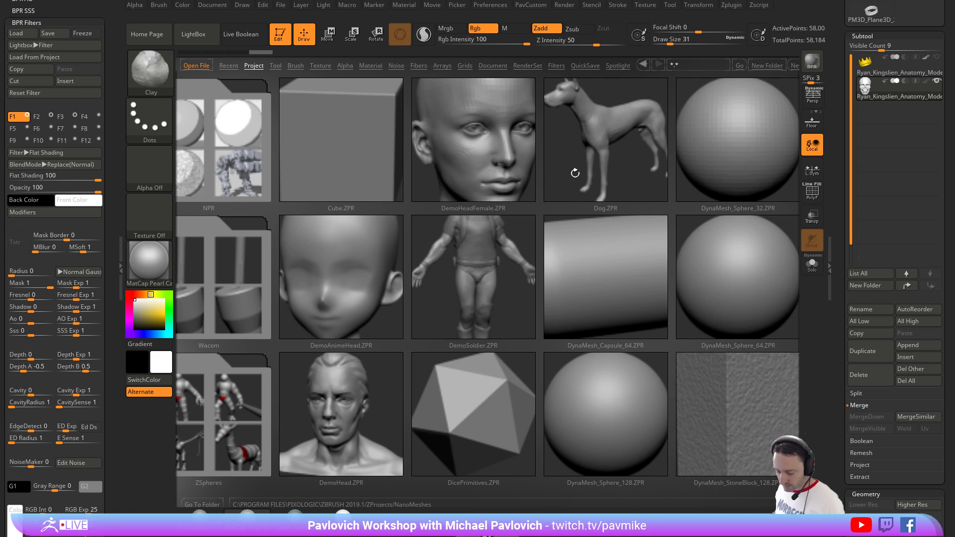
pyautogui.press(',')
# Try to load the tools from the DemoHeadFemale.ZPR project into the current session.
pyautogui.moveTo(848, 79); pyautogui.dragTo(846, 254)
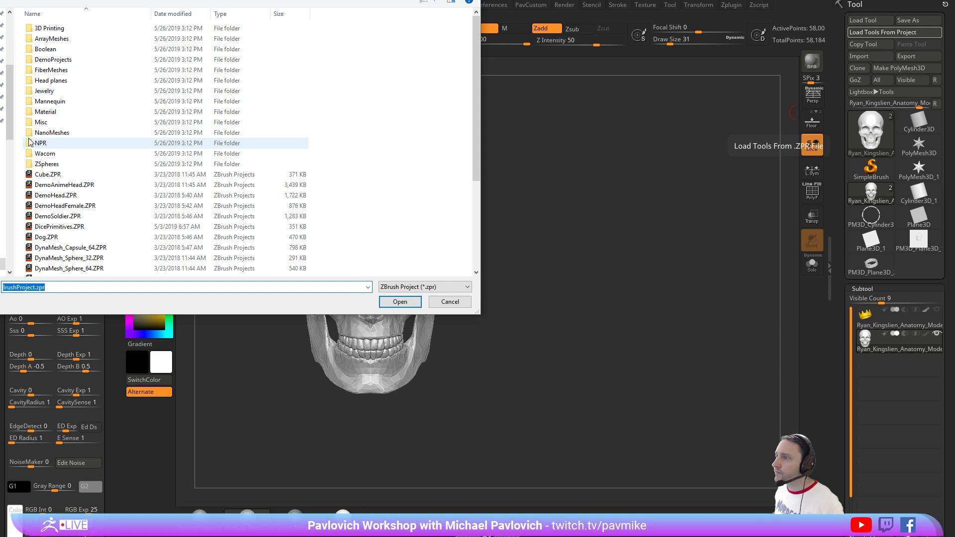
pyautogui.click(83, 207)
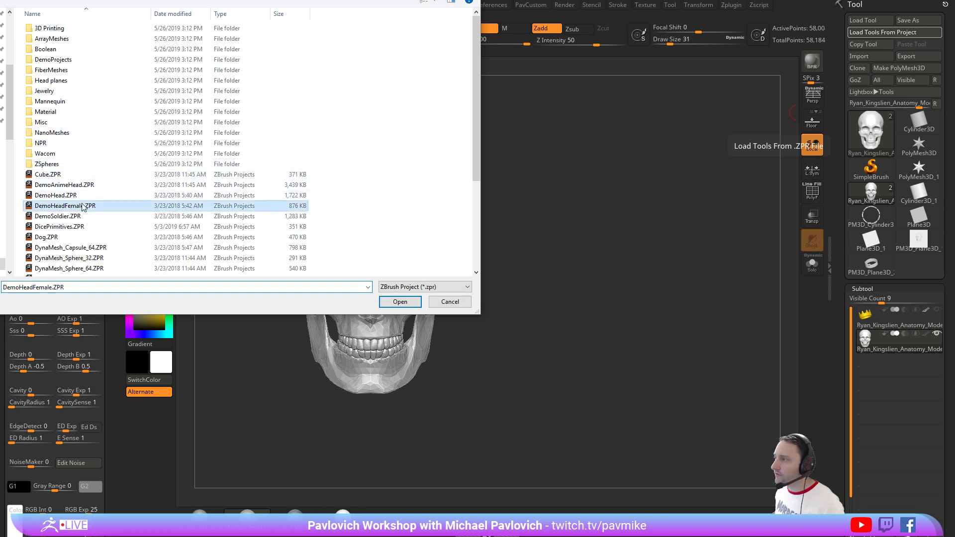
pyautogui.doubleClick(83, 206)
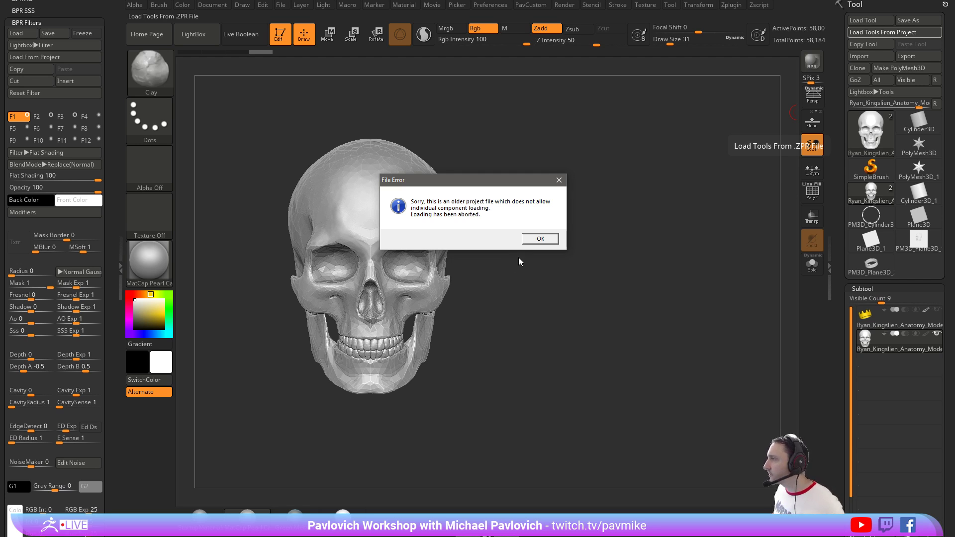
pyautogui.click(540, 239)
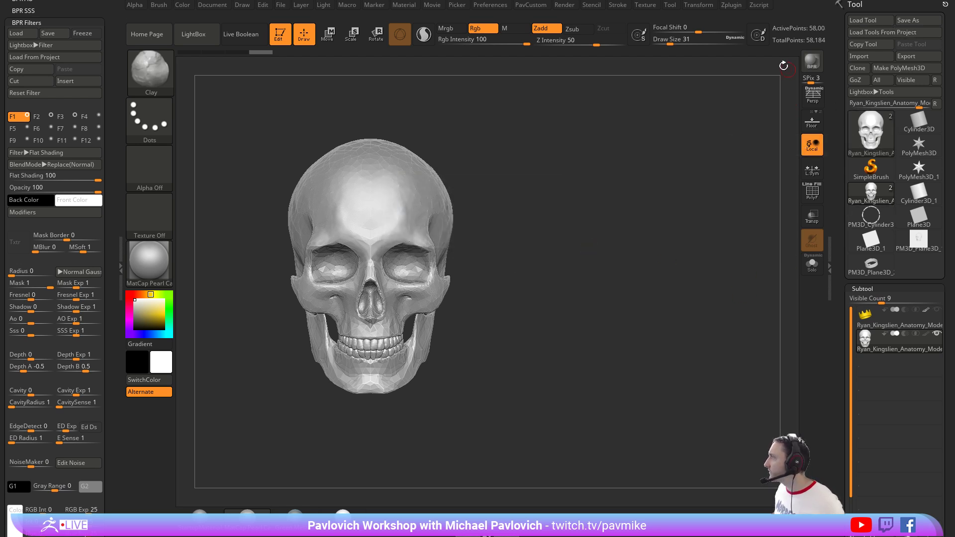
# Quick-save the current project, open DemoHeadFemale.ZPR from LightBox, and turn the female head towards the front.
pyautogui.click(711, 1)
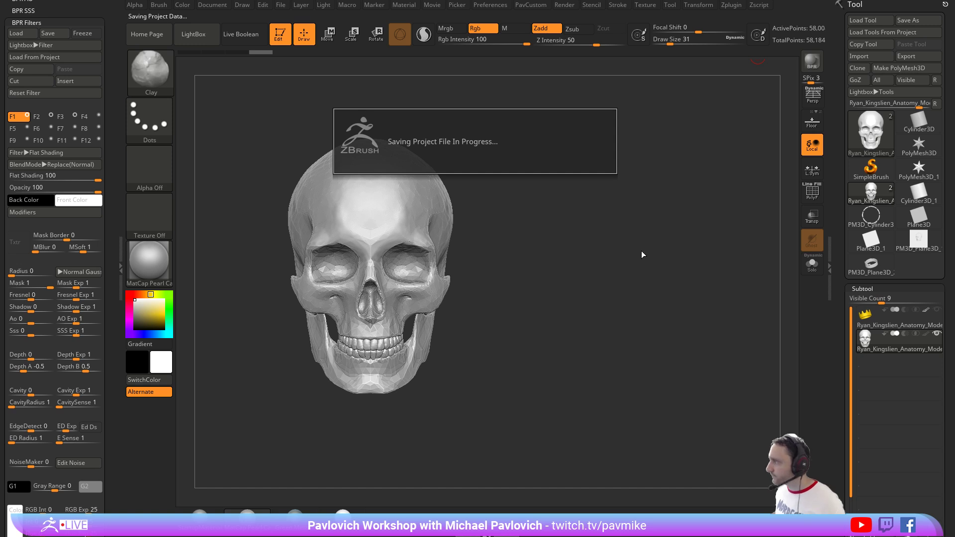
pyautogui.press(',')
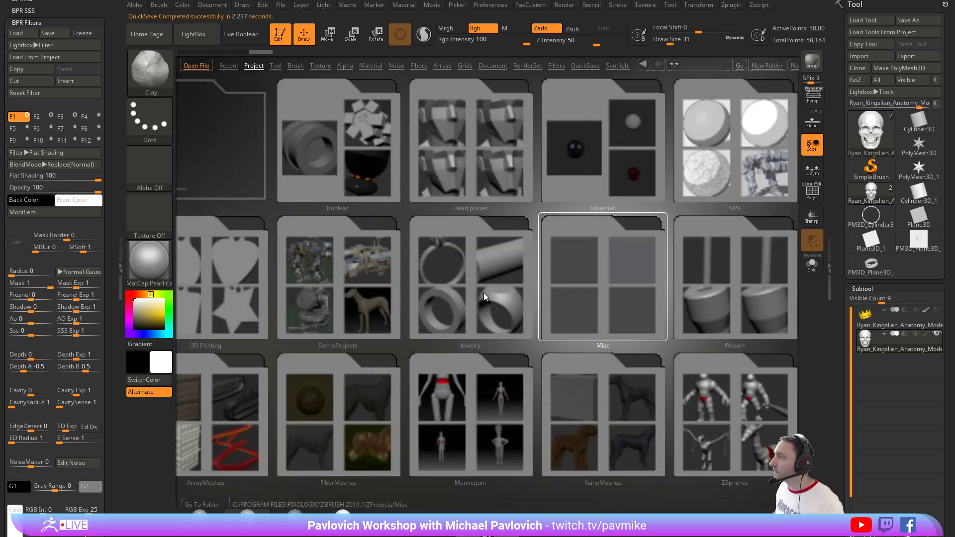
pyautogui.click(438, 295)
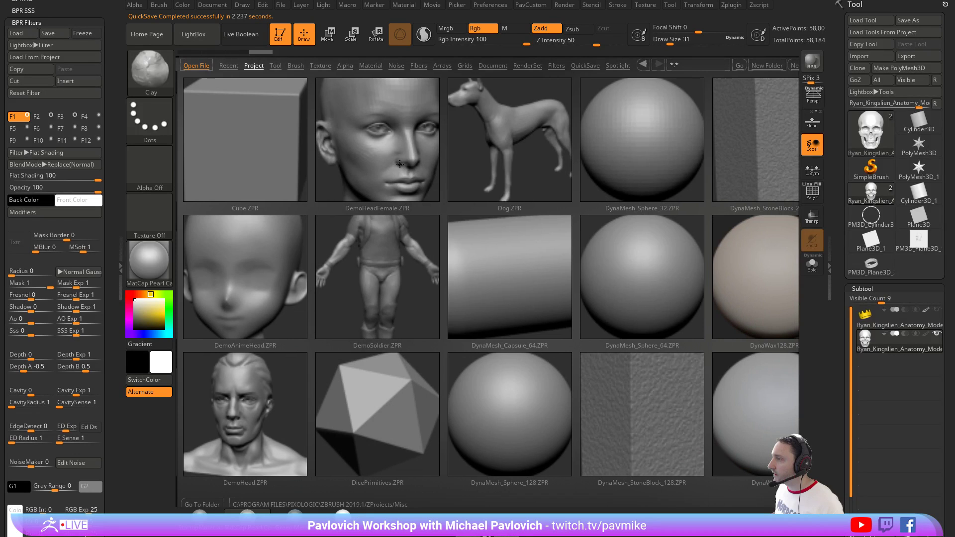
pyautogui.doubleClick(396, 160)
pyautogui.click(504, 236)
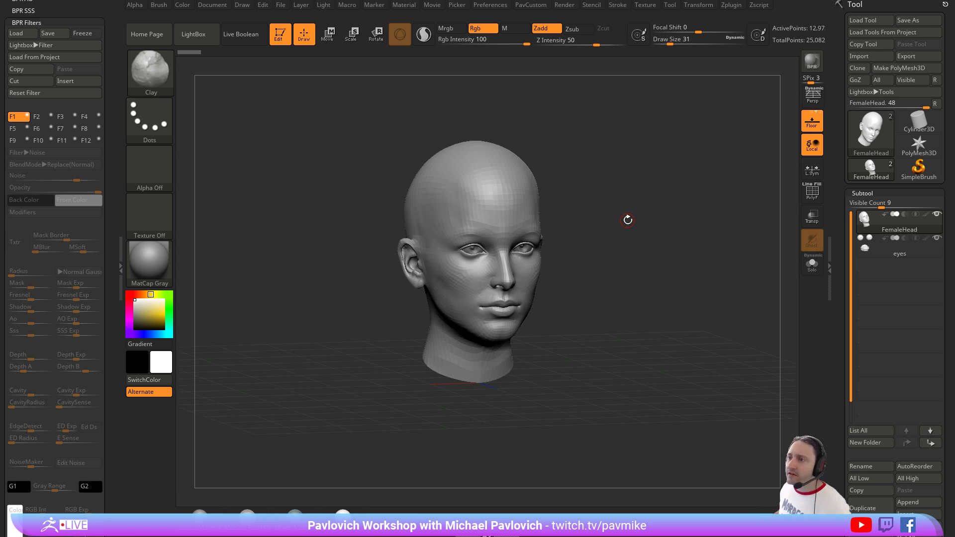
pyautogui.keyDown('shift'); pyautogui.moveTo(637, 209); pyautogui.dragTo(576, 170); pyautogui.keyUp('shift')
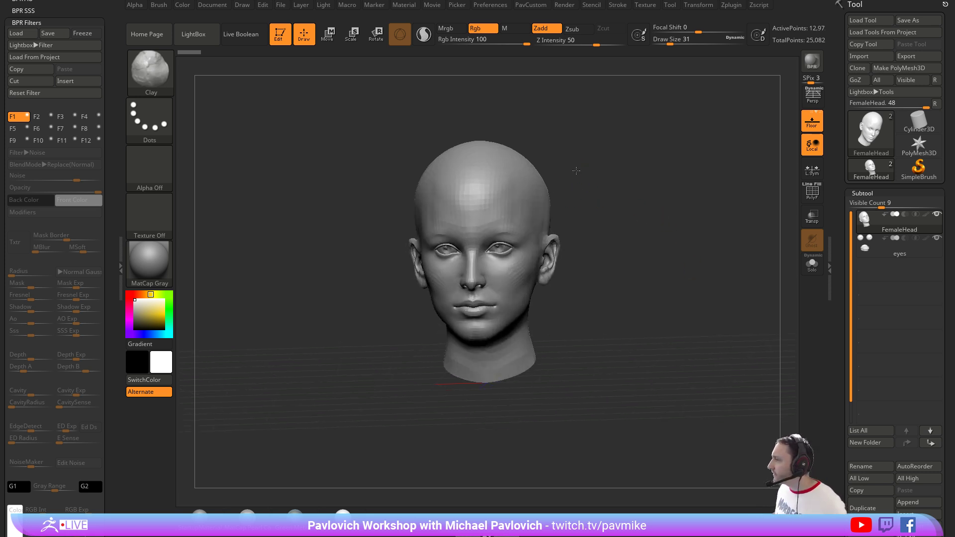
pyautogui.moveTo(666, 175); pyautogui.dragTo(668, 171)
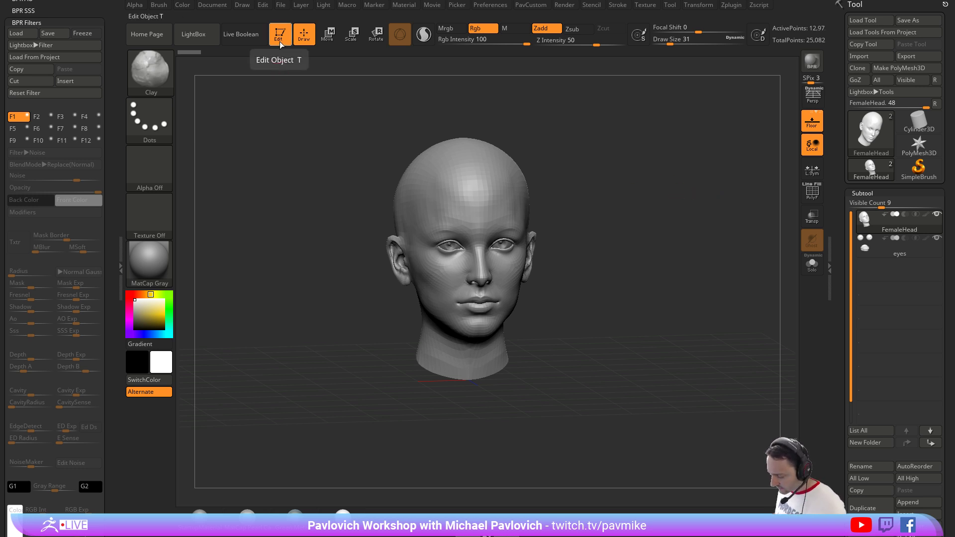
pyautogui.moveTo(639, 198); pyautogui.dragTo(593, 192)
# Examine the brush folders in LightBox and the list of IMM insert brushes, including IMM MachineParts.
pyautogui.press(',')
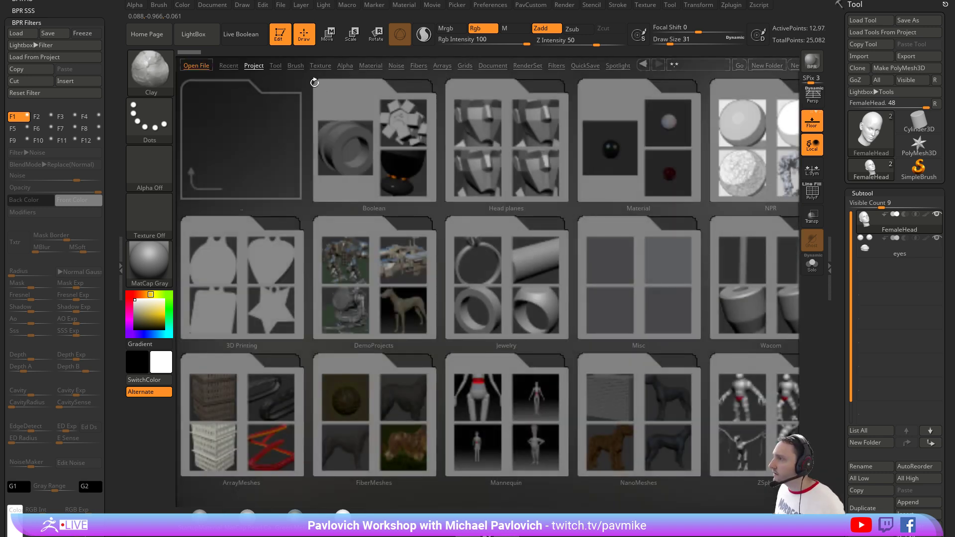
pyautogui.click(299, 65)
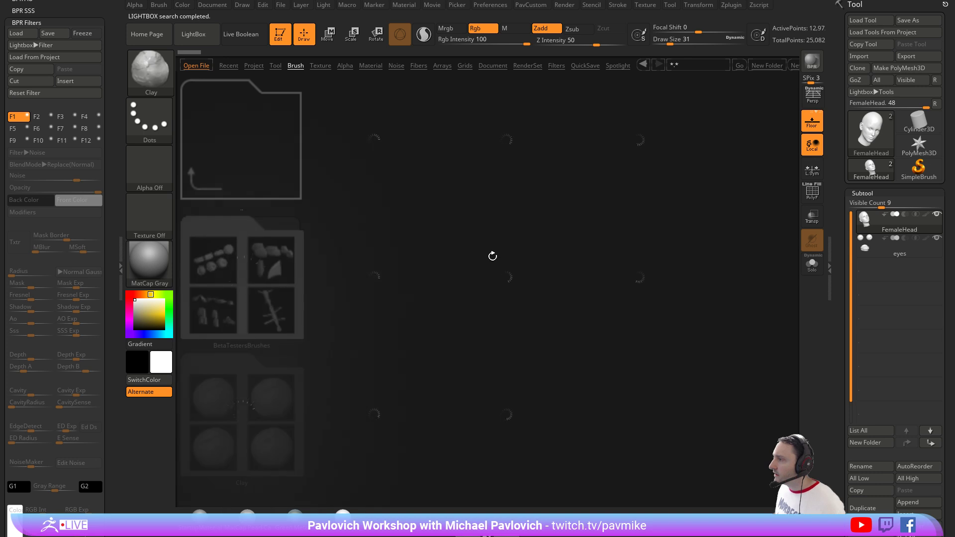
pyautogui.moveTo(598, 434); pyautogui.dragTo(394, 396)
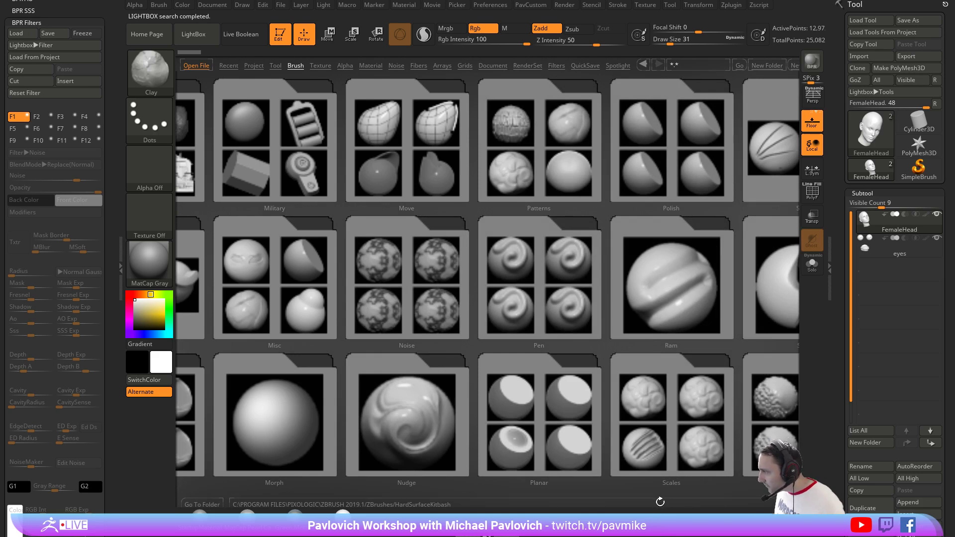
pyautogui.moveTo(659, 501); pyautogui.dragTo(599, 265)
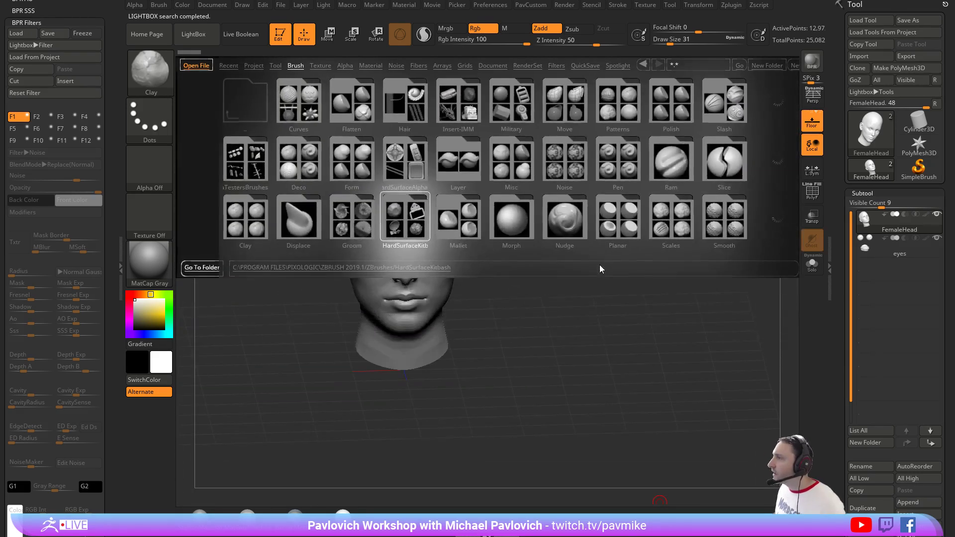
pyautogui.moveTo(625, 189)
pyautogui.mouseDown()
pyautogui.moveTo(594, 187)
pyautogui.moveTo(667, 175)
pyautogui.mouseUp()
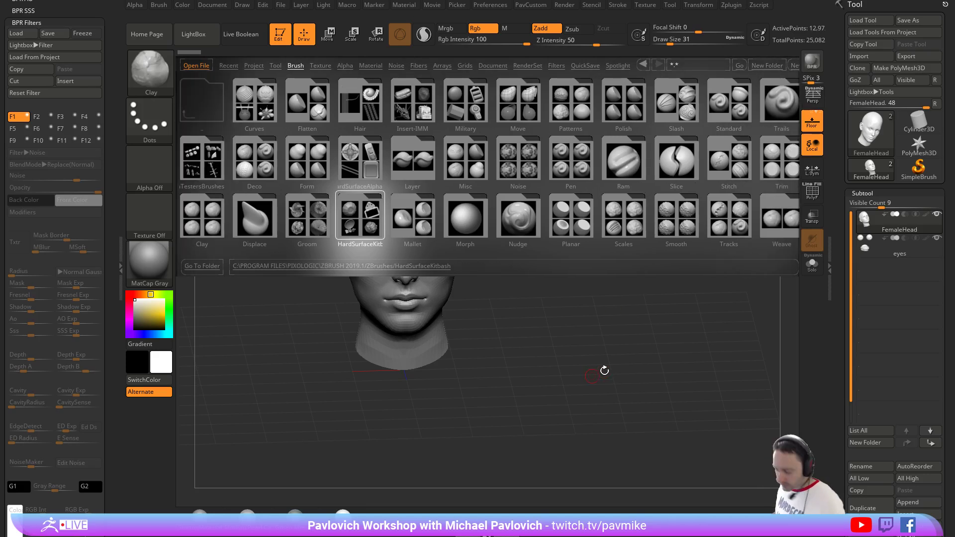
pyautogui.press('b')
pyautogui.press('i')
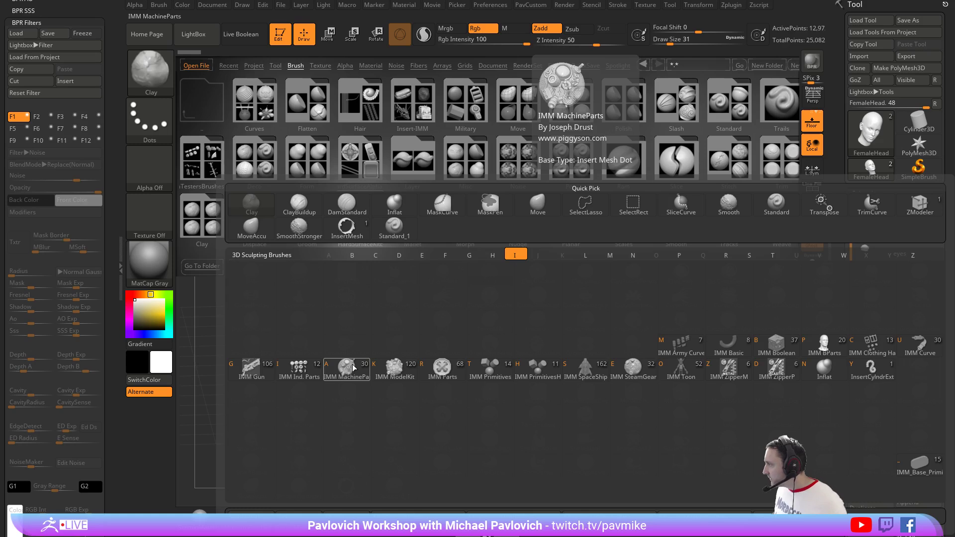
pyautogui.click(353, 368)
pyautogui.press(',')
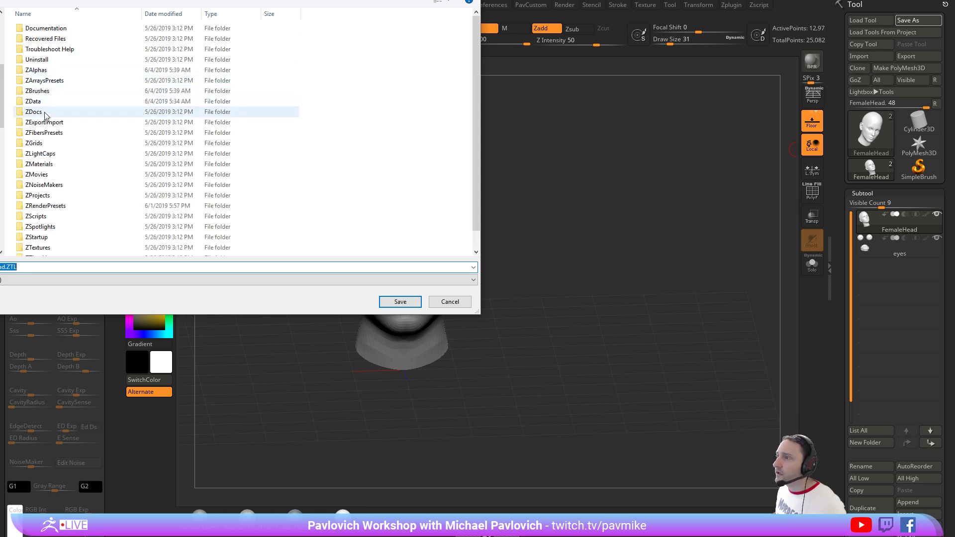
# Save the FemaleHead tool as a ZTL file in the ZTools folder.
pyautogui.scroll(-1, 42, 244)
pyautogui.click(40, 253)
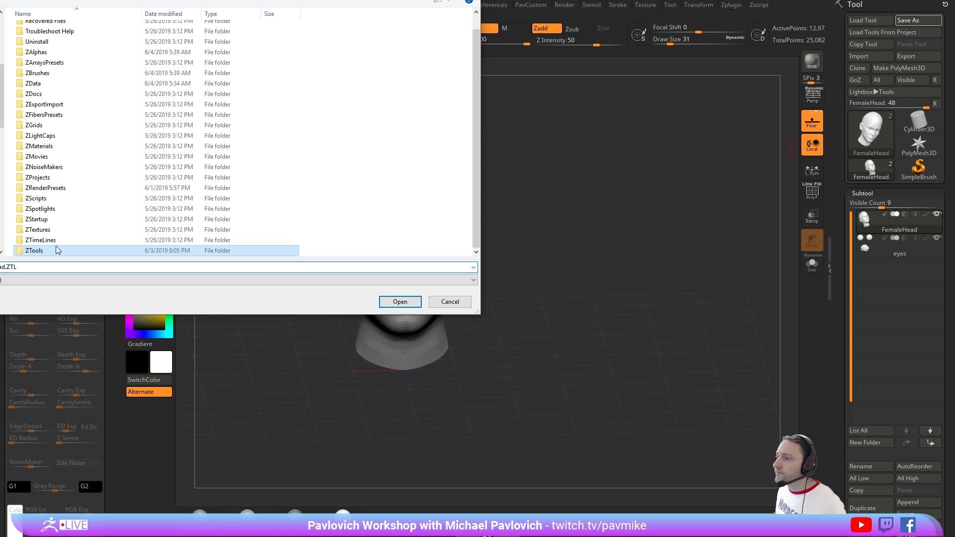
pyautogui.doubleClick(57, 250)
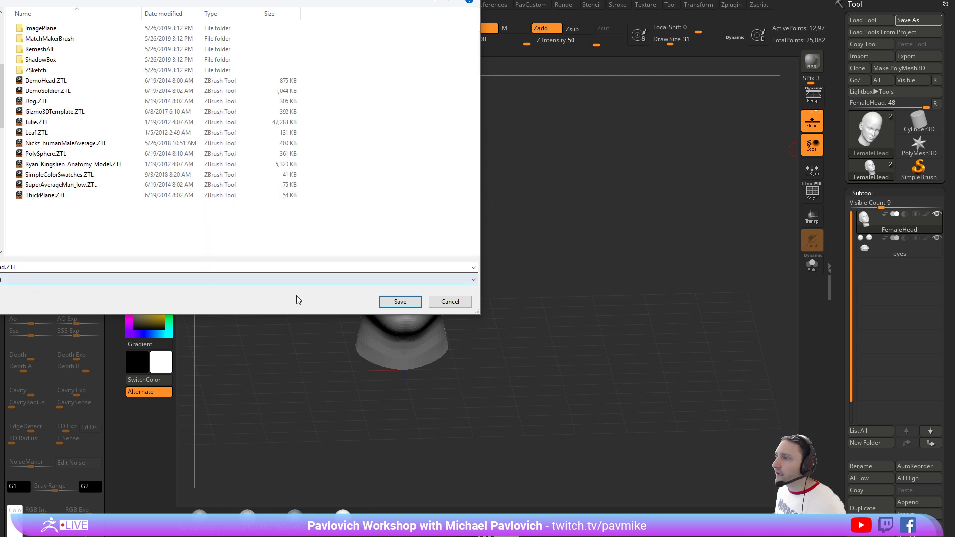
pyautogui.click(384, 303)
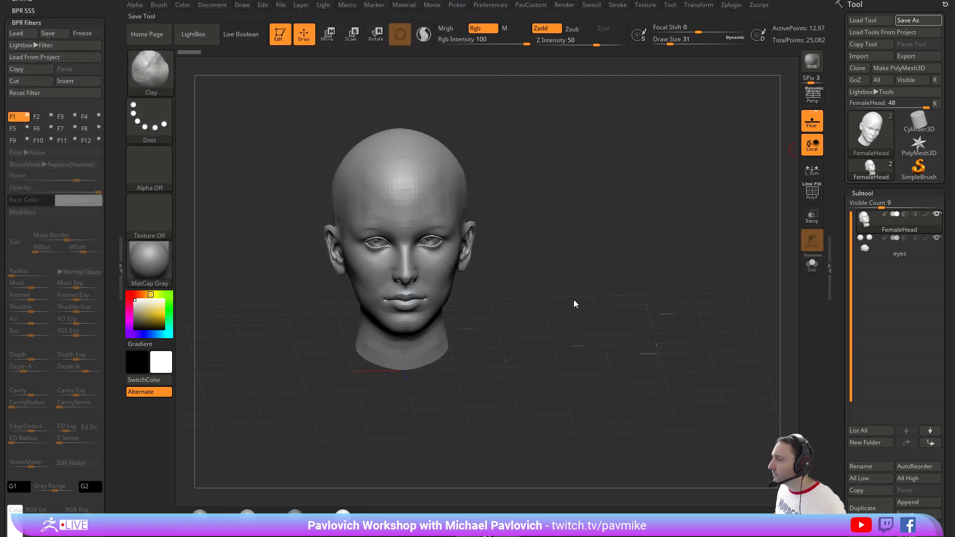
# Reopen the quick-saved skull project QS_3369.ZPR from the QuickSave files without saving changes to the female head project.
pyautogui.moveTo(633, 224); pyautogui.dragTo(624, 208)
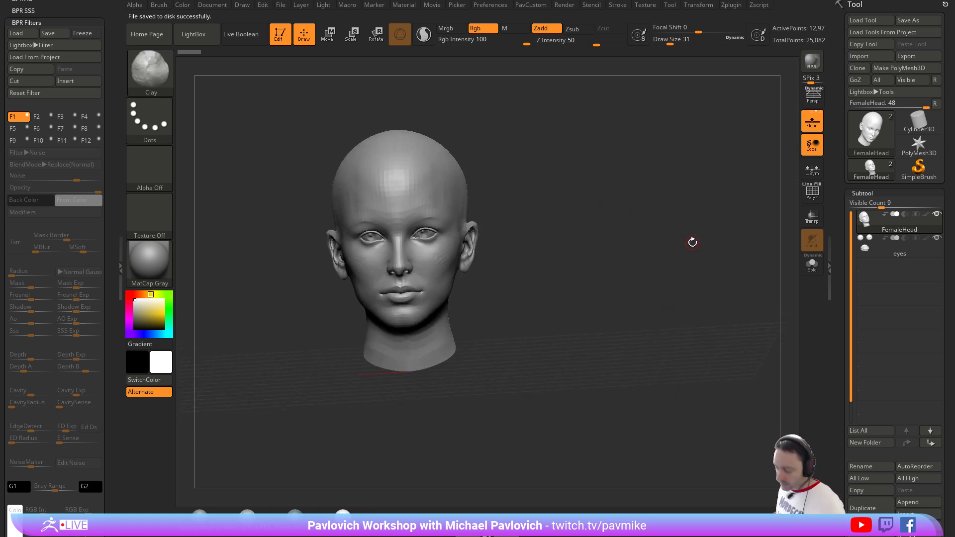
pyautogui.click(583, 66)
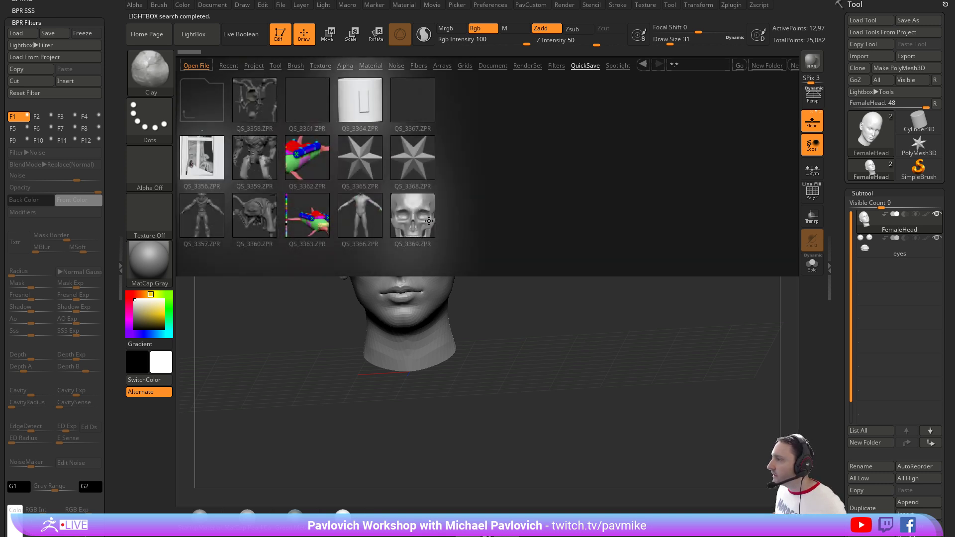
pyautogui.doubleClick(426, 218)
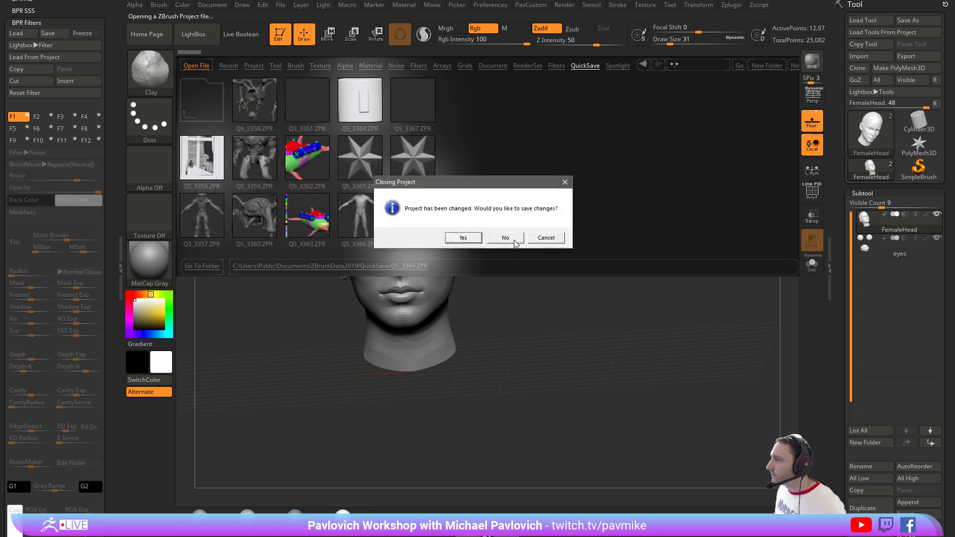
pyautogui.click(515, 239)
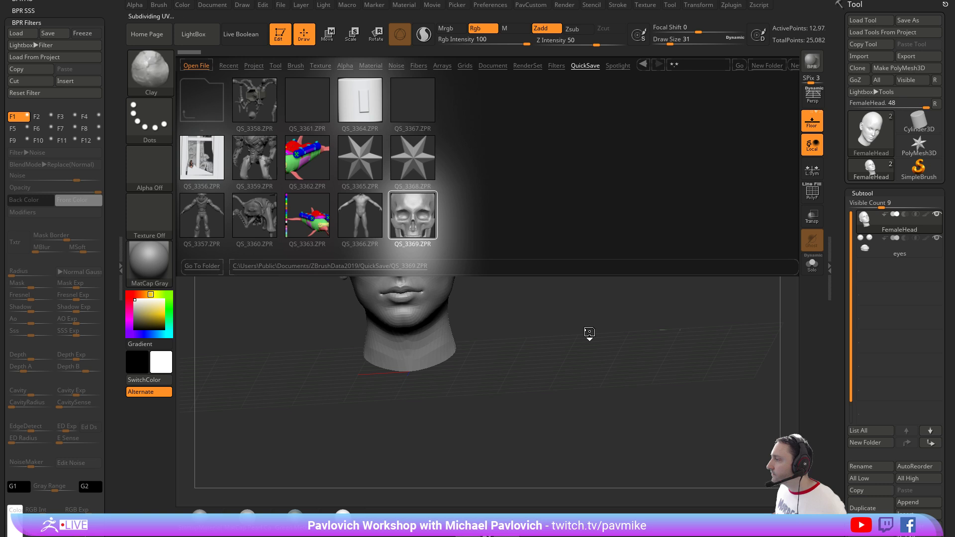
pyautogui.moveTo(589, 329); pyautogui.dragTo(596, 298)
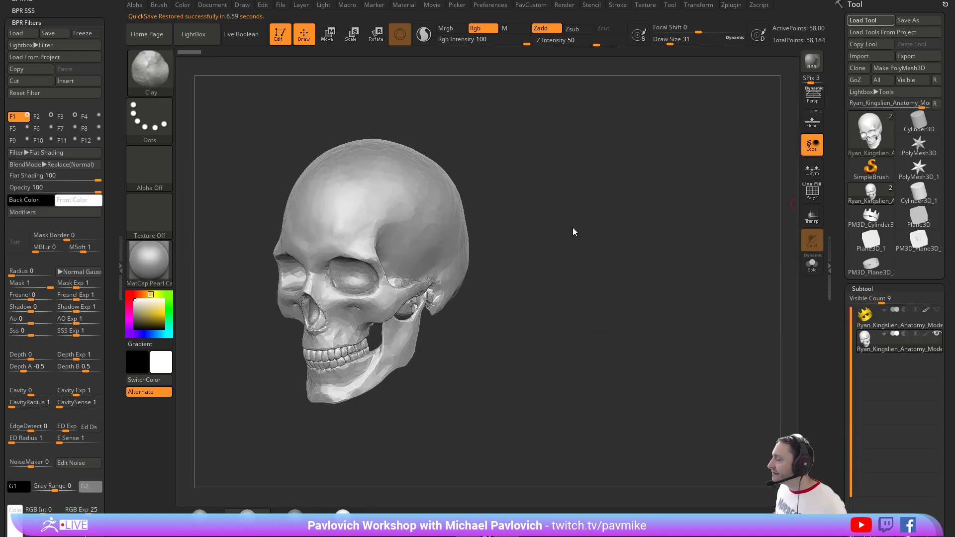
# Load the FemaleHead.ZTL tool from LightBox into the skull project and turn the head to check it.
pyautogui.hotkey('ctrl', 'o')
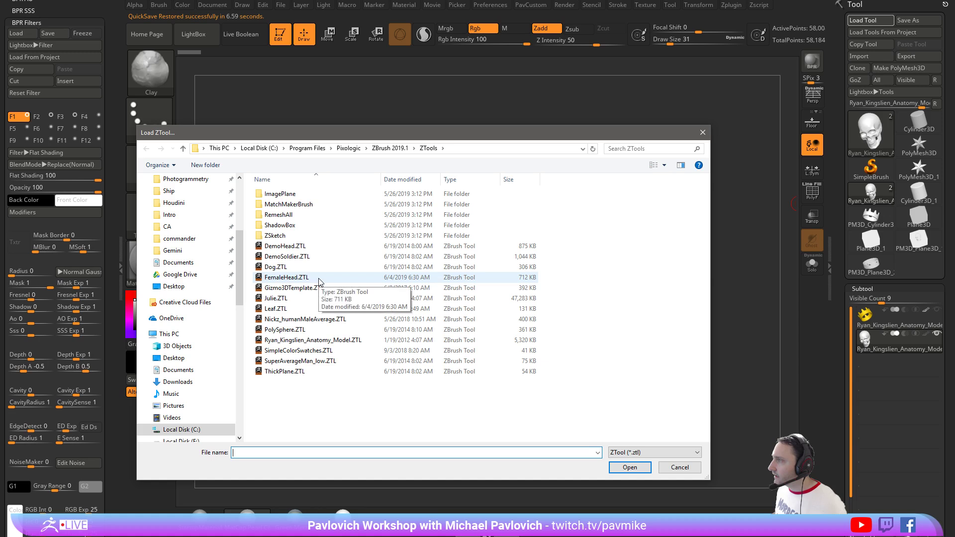
pyautogui.click(680, 467)
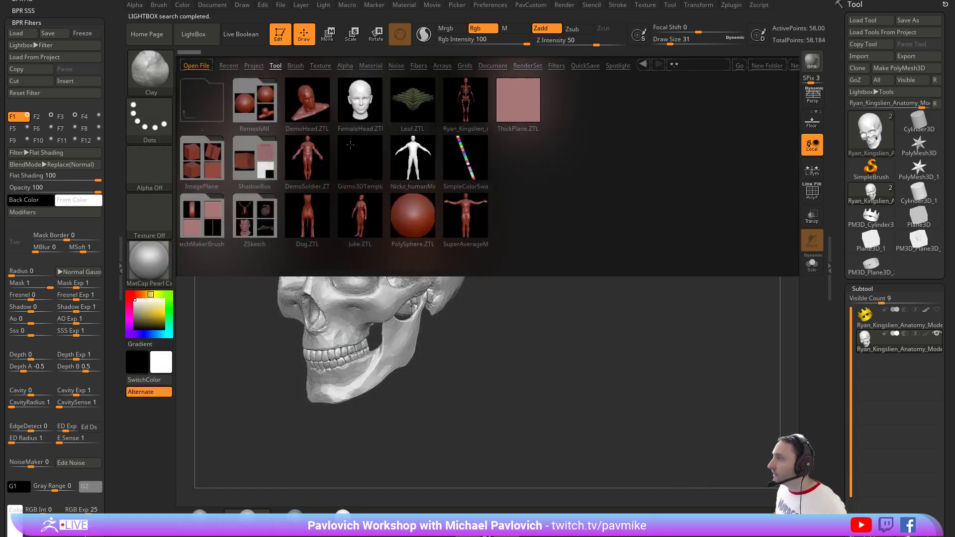
pyautogui.click(357, 94)
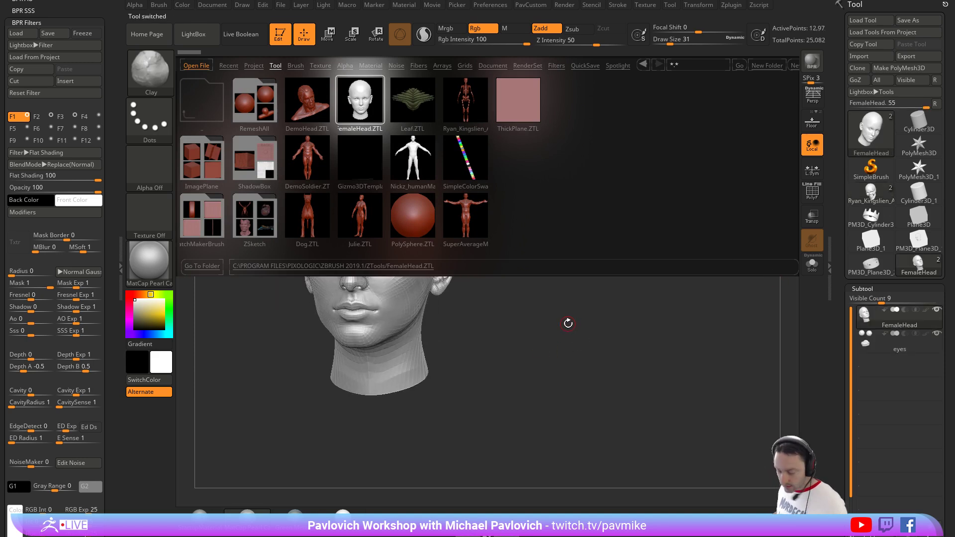
pyautogui.moveTo(565, 321); pyautogui.dragTo(622, 302)
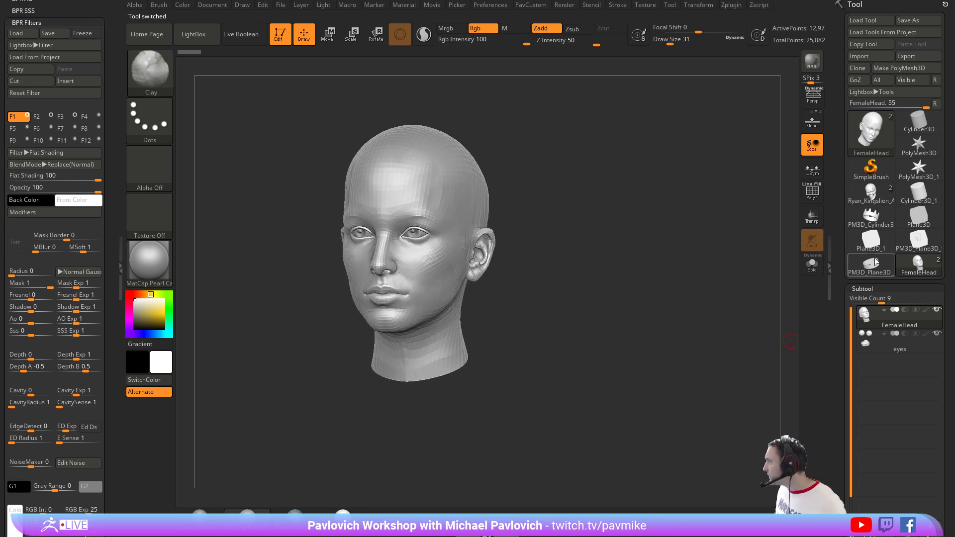
# Return to the skull tool, append FemaleHead as a new subtool, and make it the active subtool.
pyautogui.click(870, 192)
pyautogui.scroll(-5, 895, 298)
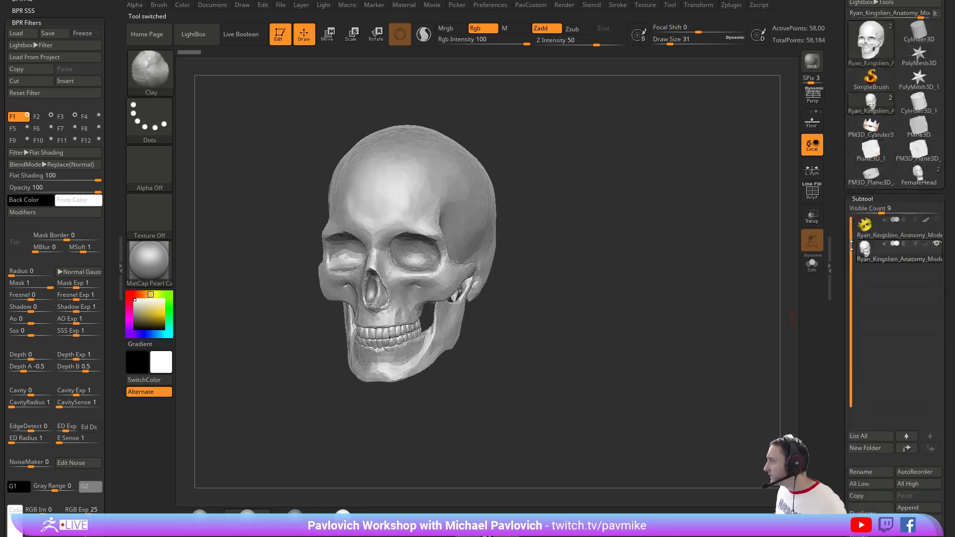
pyautogui.click(914, 378)
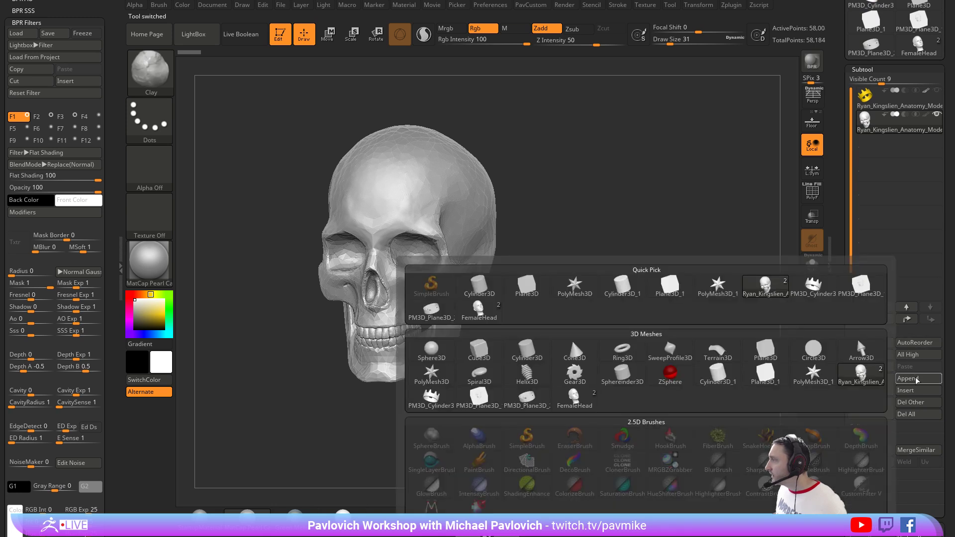
pyautogui.click(479, 311)
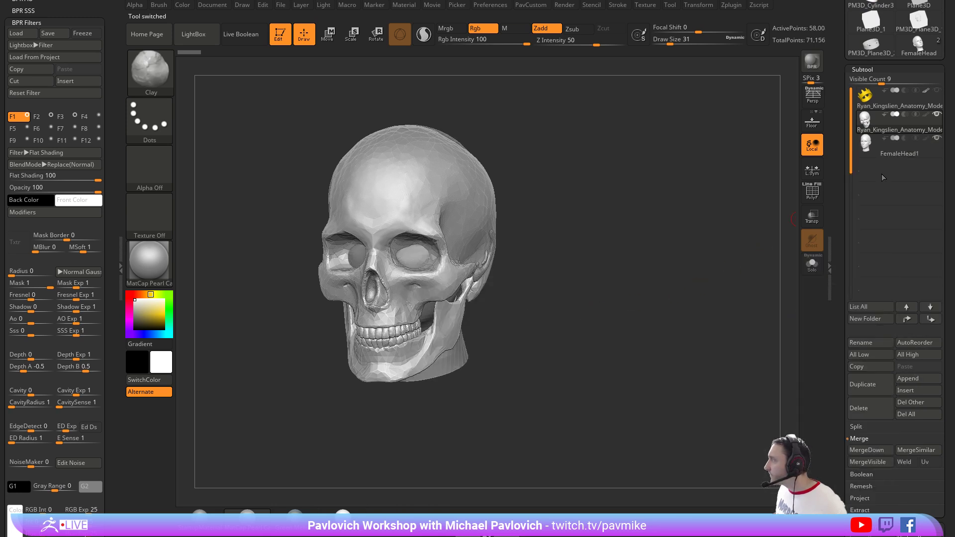
pyautogui.click(865, 153)
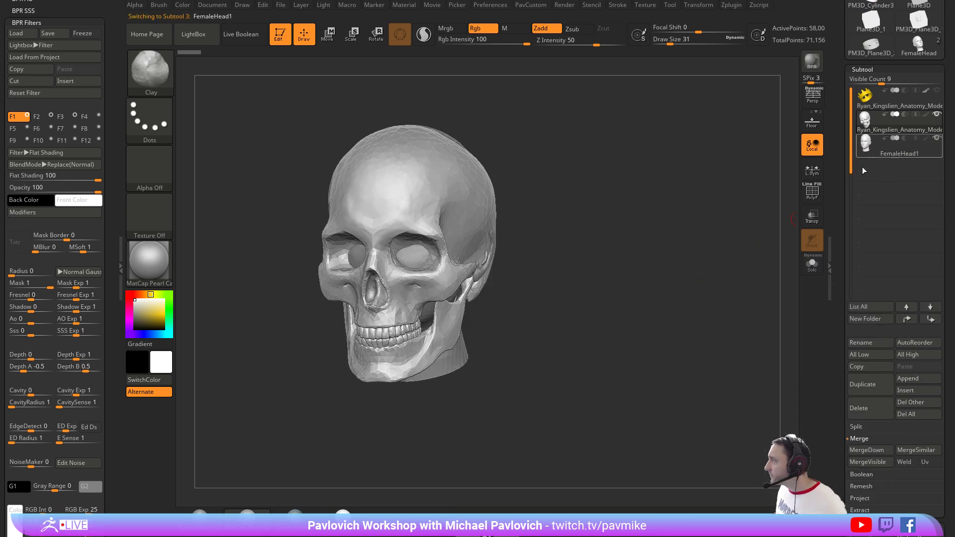
# Turn on transparency, open the Deformation settings, and view the overlapping head and skull from the side.
pyautogui.click(809, 214)
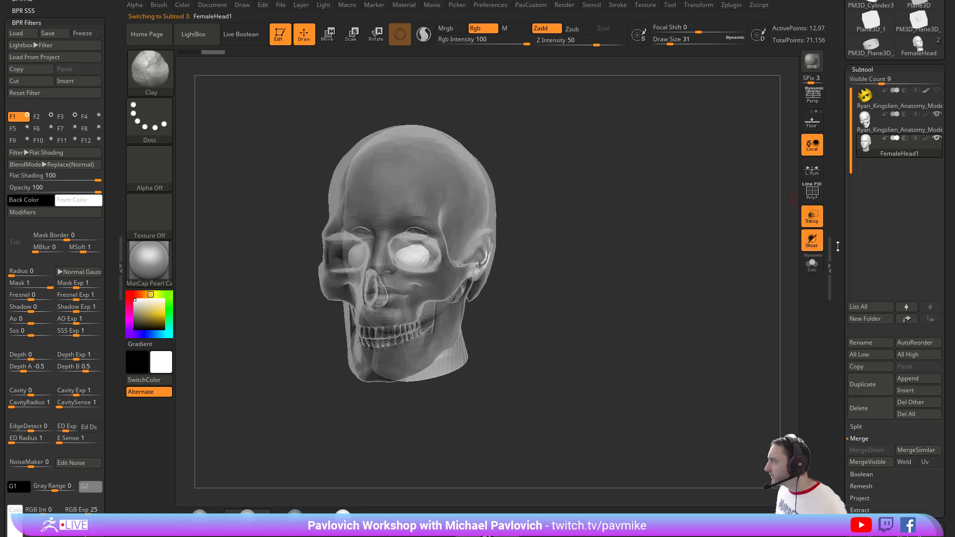
pyautogui.moveTo(837, 247); pyautogui.dragTo(829, 73)
pyautogui.click(867, 290)
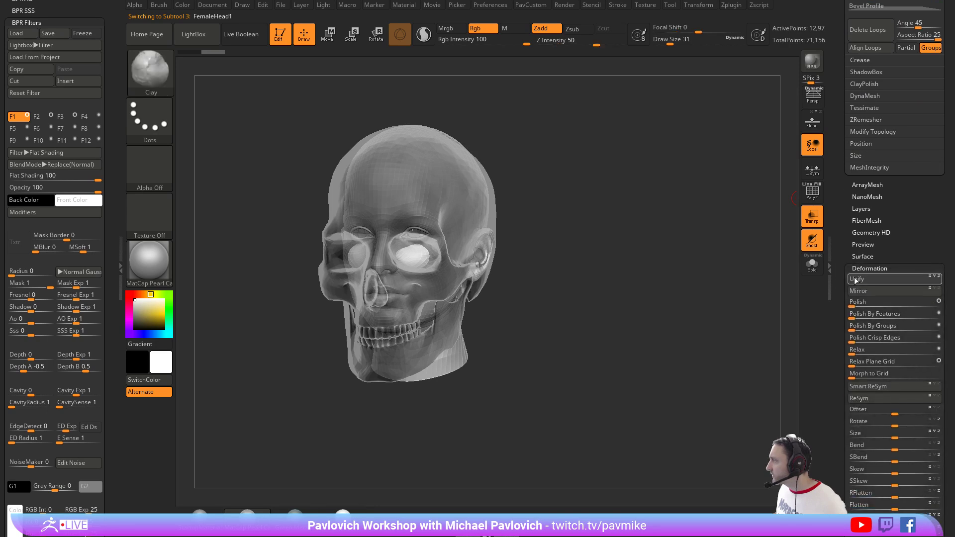
pyautogui.moveTo(691, 258); pyautogui.dragTo(673, 253)
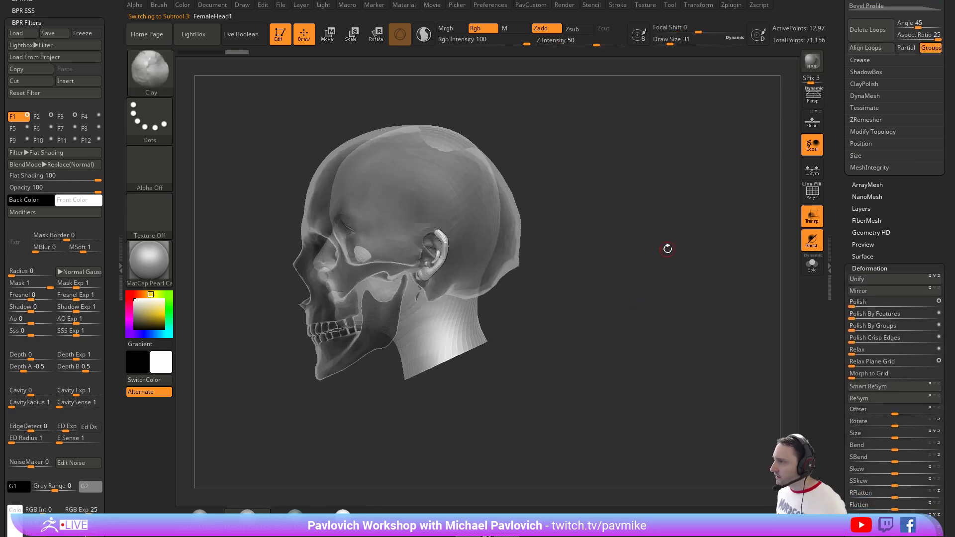
# Scale up, lower and tilt the female head with the gizmo to fit around the skull, with Ghost turned off.
pyautogui.press('w')
pyautogui.moveTo(407, 252); pyautogui.dragTo(450, 245)
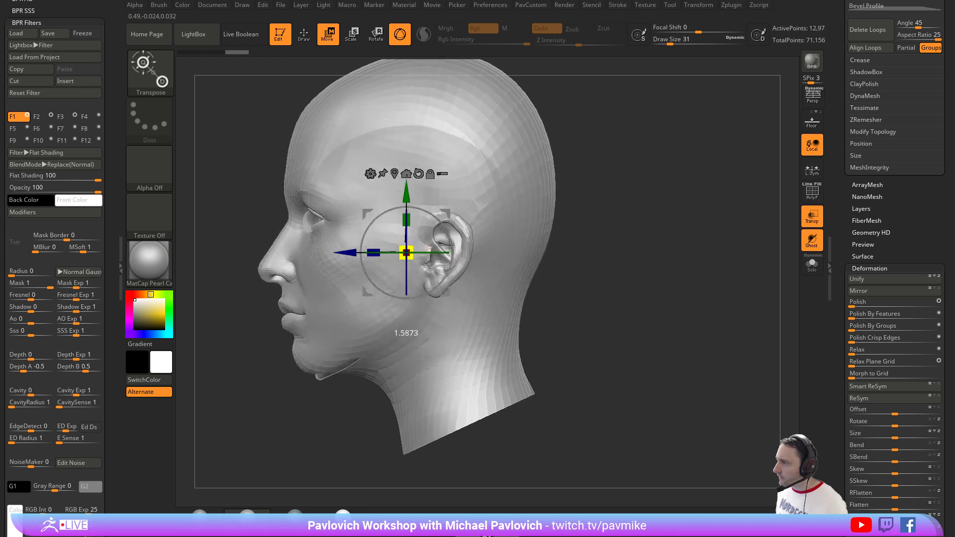
pyautogui.moveTo(401, 191); pyautogui.dragTo(399, 219)
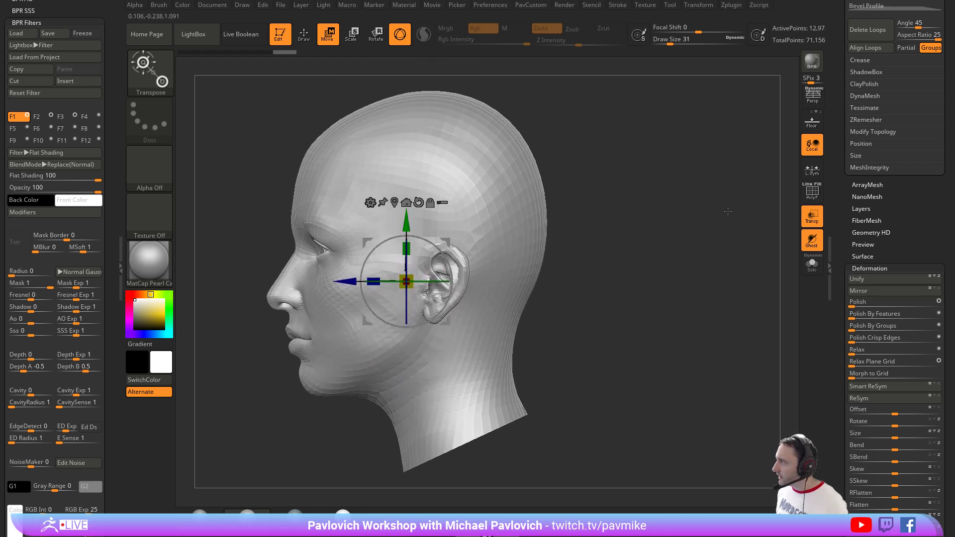
pyautogui.click(812, 243)
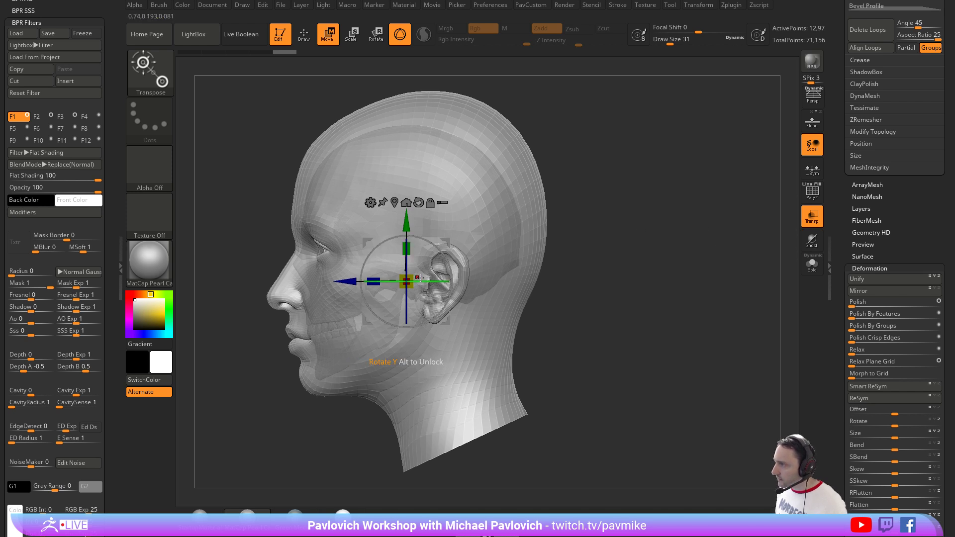
pyautogui.moveTo(420, 277); pyautogui.dragTo(445, 234)
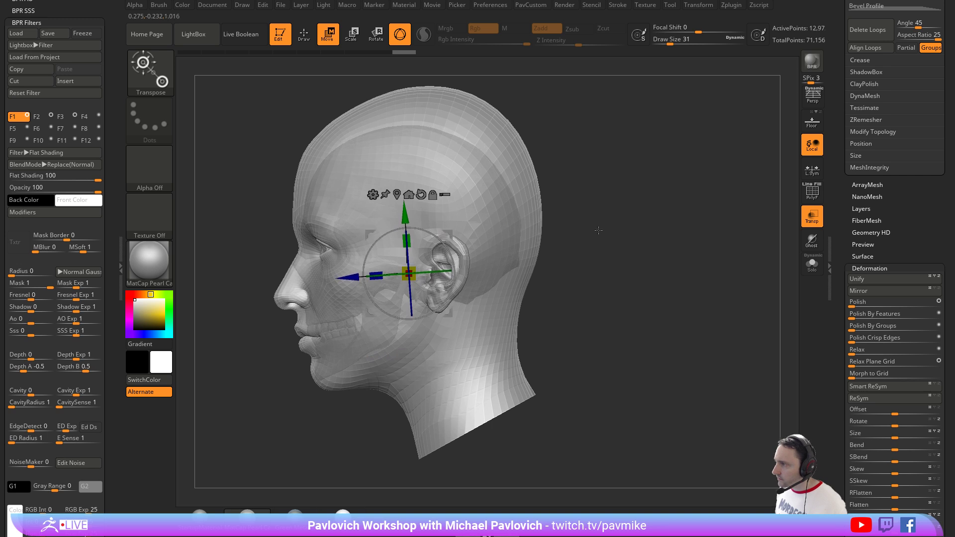
# Return to Draw mode in front view, turn off transparency, and reduce the Clay brush's draw size to 18.
pyautogui.moveTo(597, 229); pyautogui.dragTo(639, 231)
pyautogui.press('q')
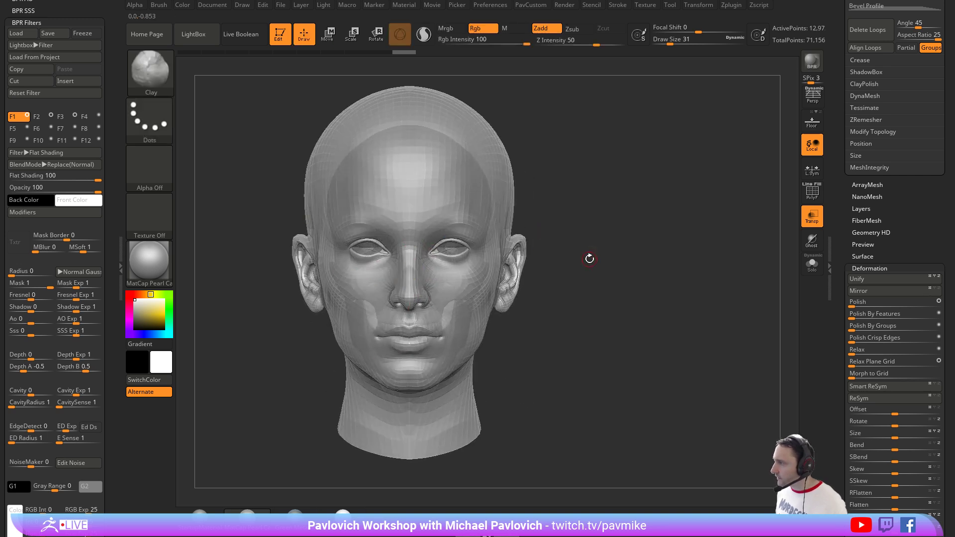
pyautogui.press('s')
pyautogui.moveTo(588, 258)
pyautogui.mouseDown()
pyautogui.moveTo(618, 252)
pyautogui.moveTo(622, 268)
pyautogui.mouseUp()
pyautogui.click(807, 214)
pyautogui.press('s')
pyautogui.press('s')
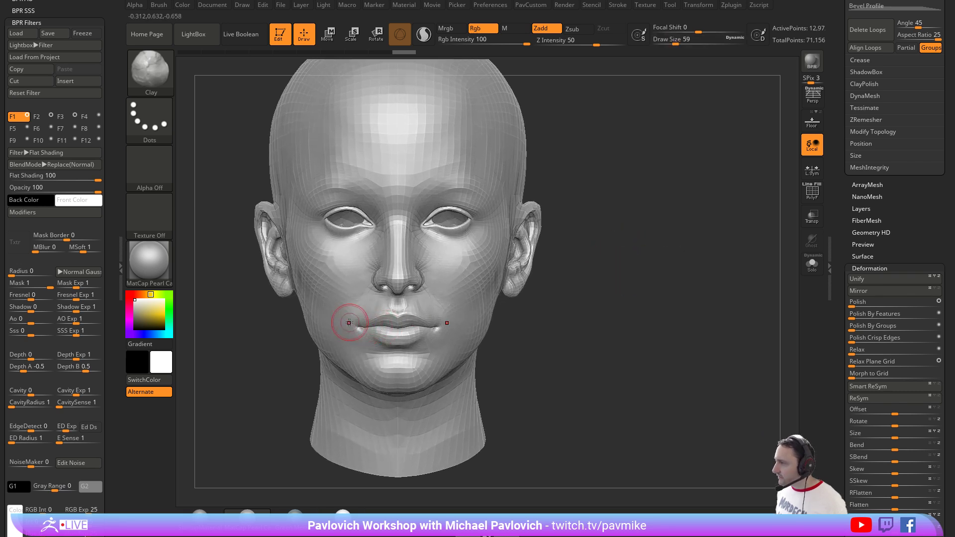
pyautogui.press('s')
pyautogui.moveTo(534, 311); pyautogui.dragTo(530, 310)
pyautogui.keyDown('alt'); pyautogui.moveTo(567, 313); pyautogui.dragTo(551, 311); pyautogui.keyUp('alt')
pyautogui.press('s')
pyautogui.moveTo(552, 310); pyautogui.dragTo(547, 311)
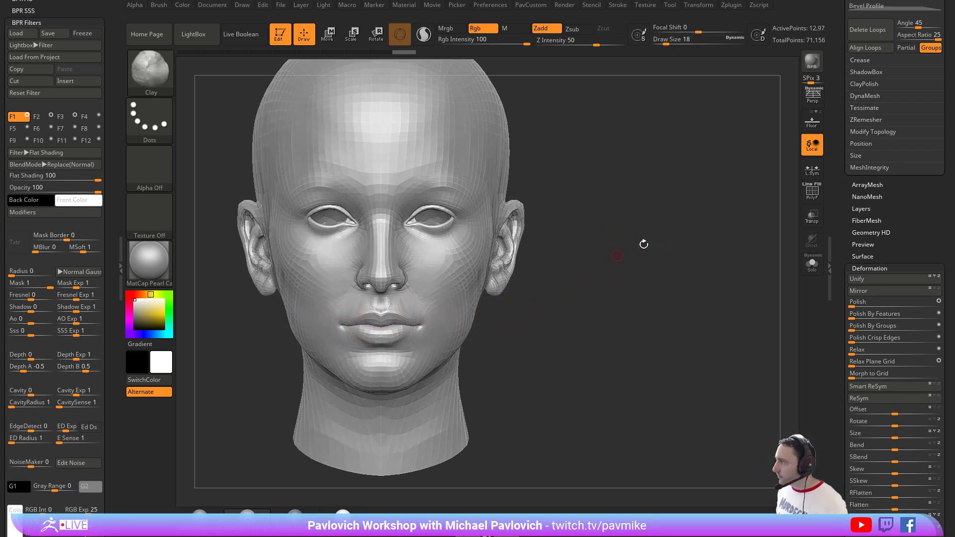
# Turn on the polyframe display to show the head's topology and switch to the Move brush.
pyautogui.click(812, 192)
pyautogui.moveTo(848, 199); pyautogui.dragTo(841, 325)
pyautogui.moveTo(665, 250); pyautogui.dragTo(580, 235)
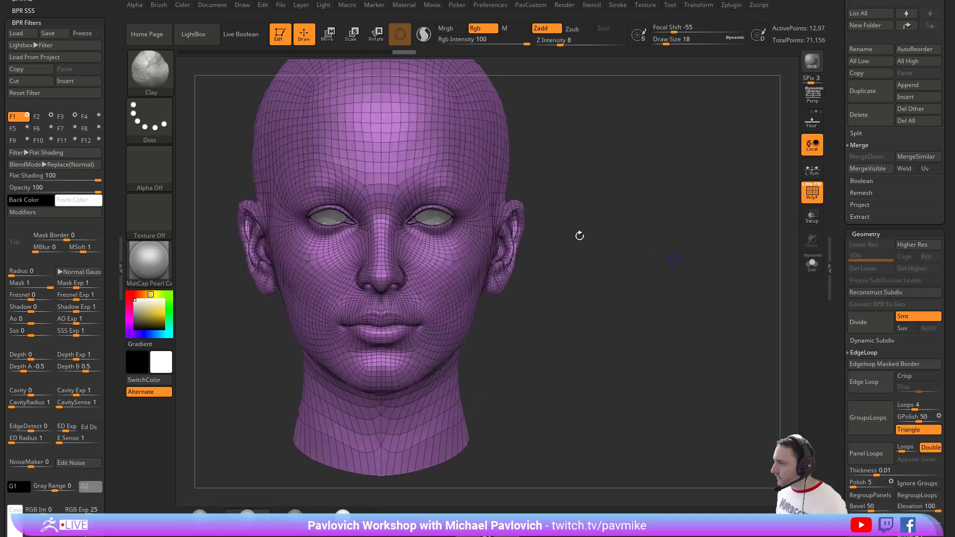
pyautogui.press('s')
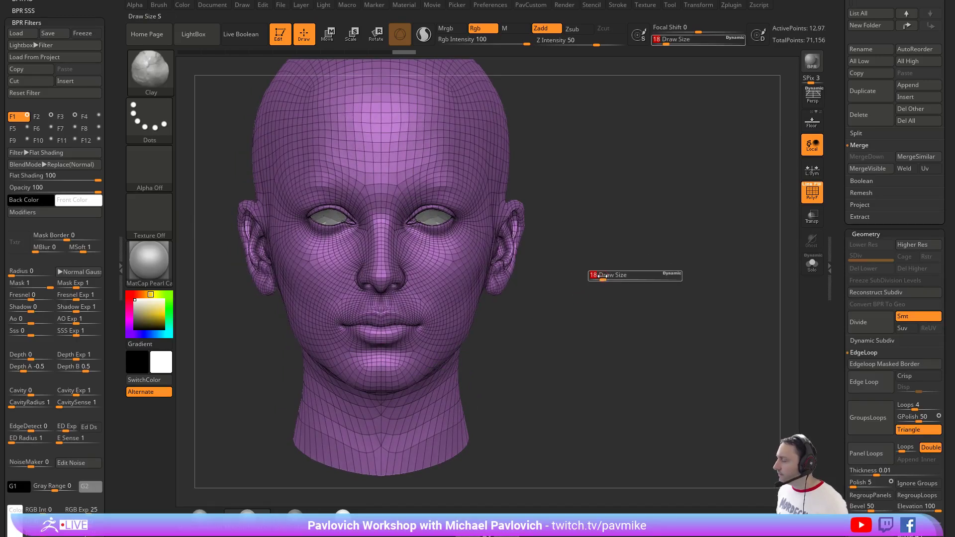
pyautogui.moveTo(609, 277); pyautogui.dragTo(613, 280)
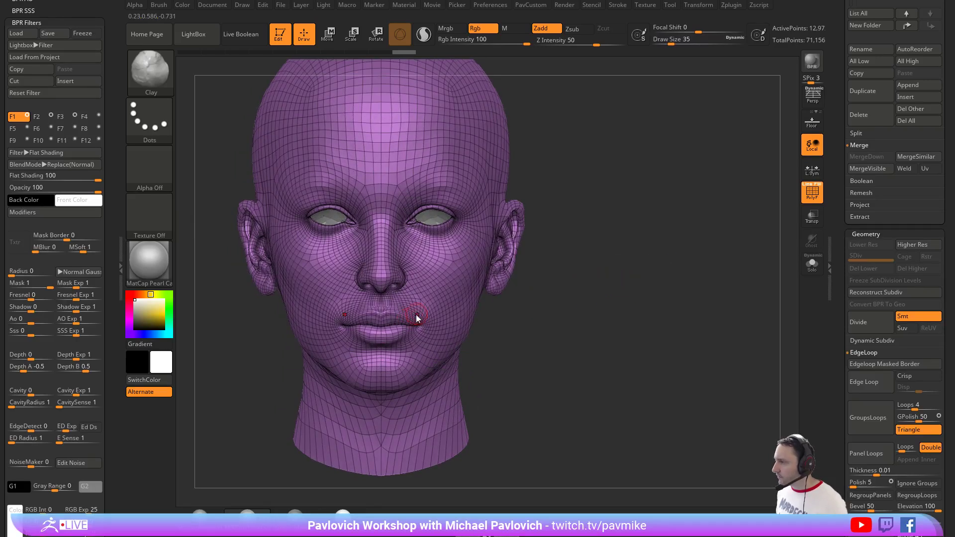
pyautogui.press('b')
pyautogui.press('m')
pyautogui.press('v')
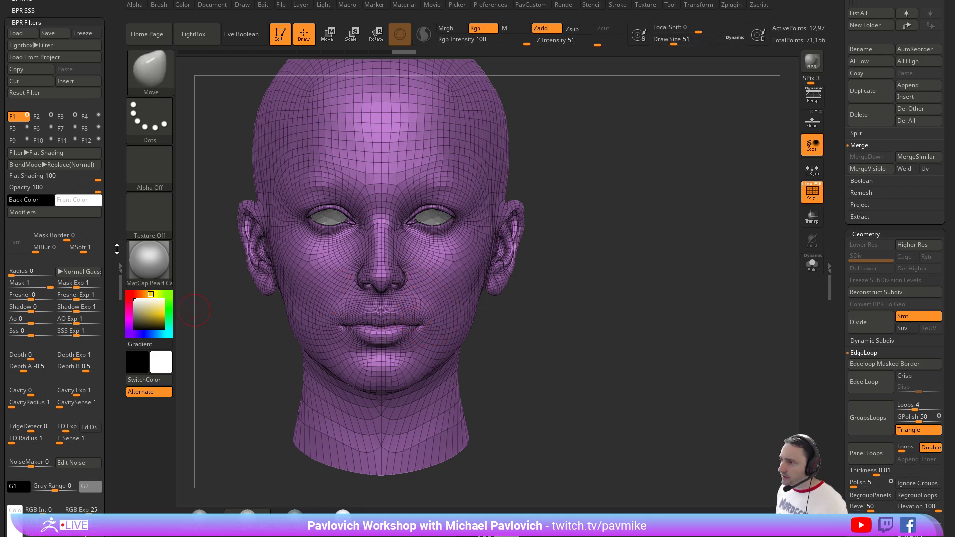
# Clear the render filter settings from the tray and dock the Brush palette there.
pyautogui.moveTo(111, 27); pyautogui.dragTo(102, 146)
pyautogui.click(102, 4)
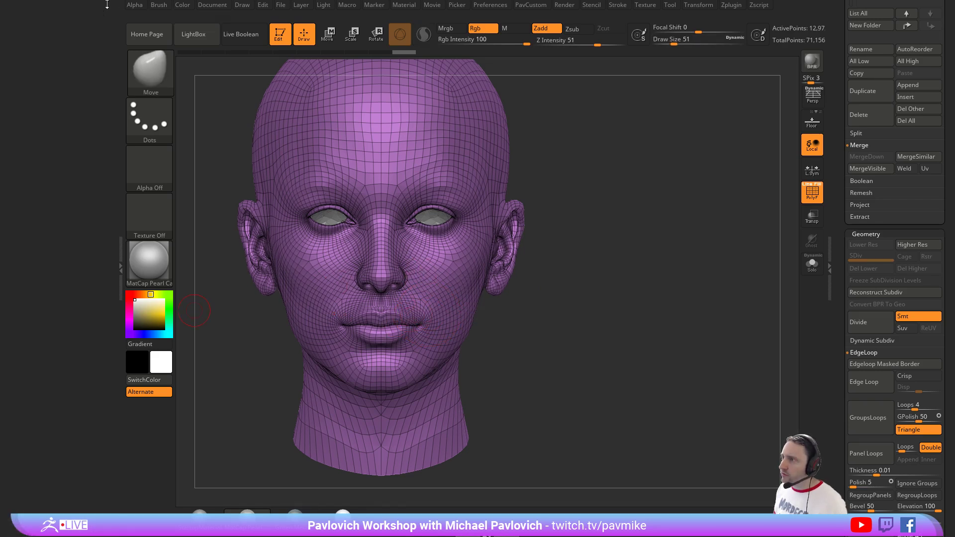
pyautogui.press('b')
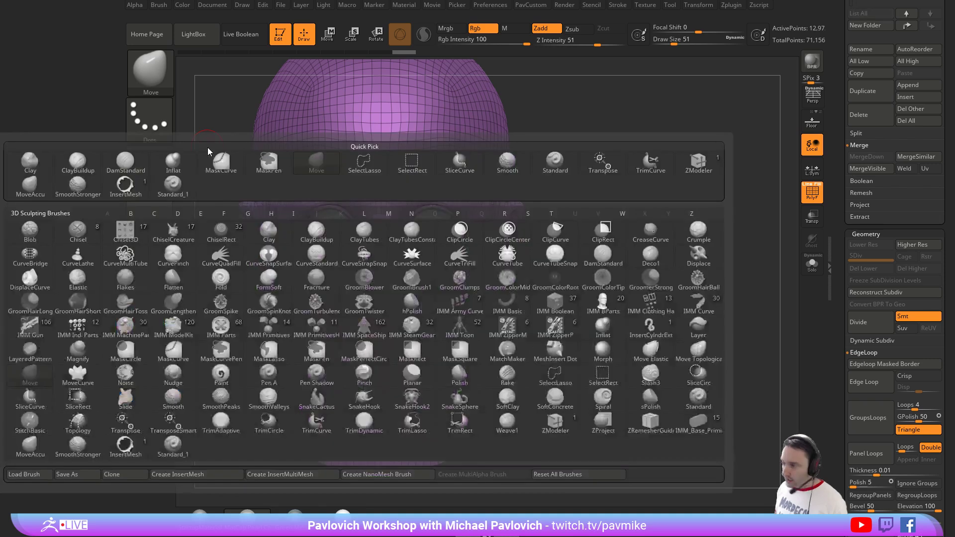
pyautogui.press('m')
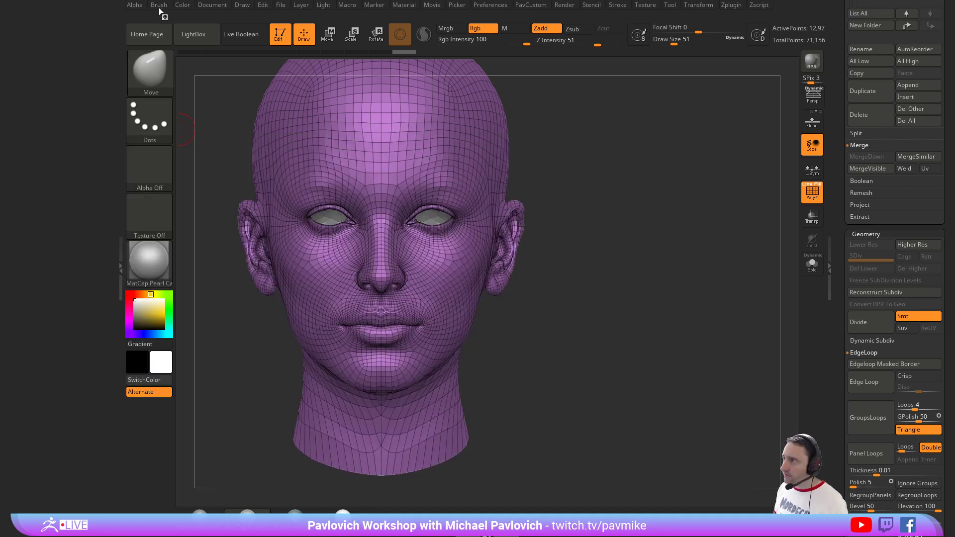
pyautogui.click(159, 8)
pyautogui.moveTo(154, 14); pyautogui.dragTo(57, 30)
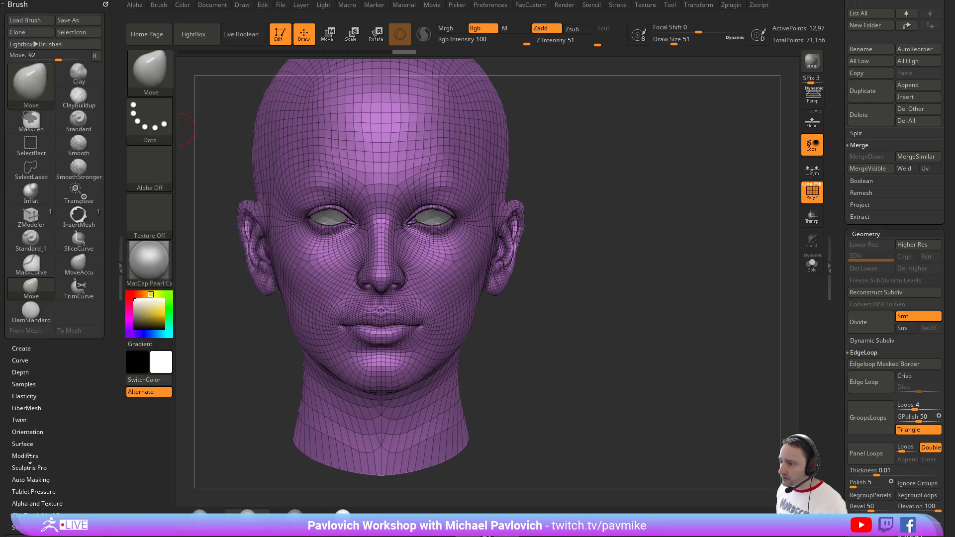
# Enable Topological auto masking for the Move brush and set its range to 1.5.
pyautogui.click(31, 479)
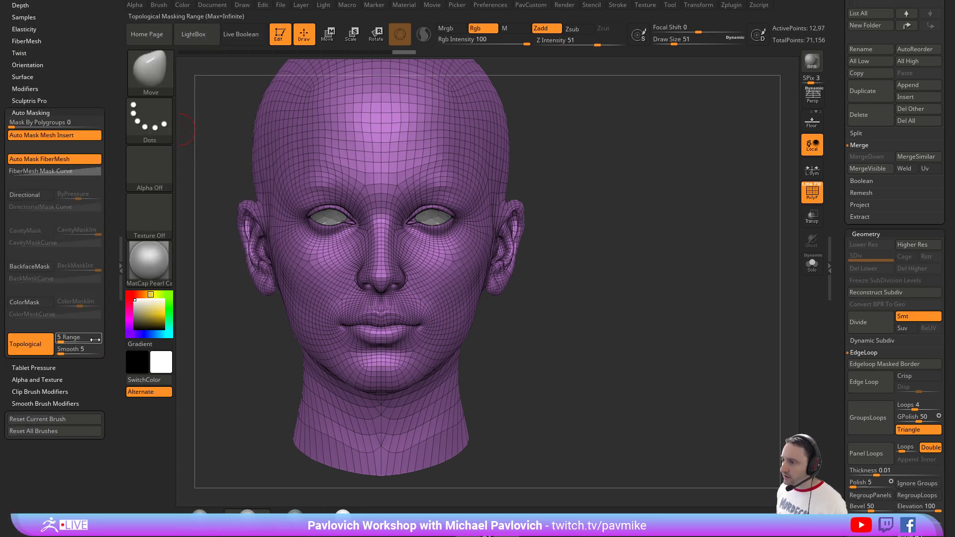
pyautogui.click(78, 341)
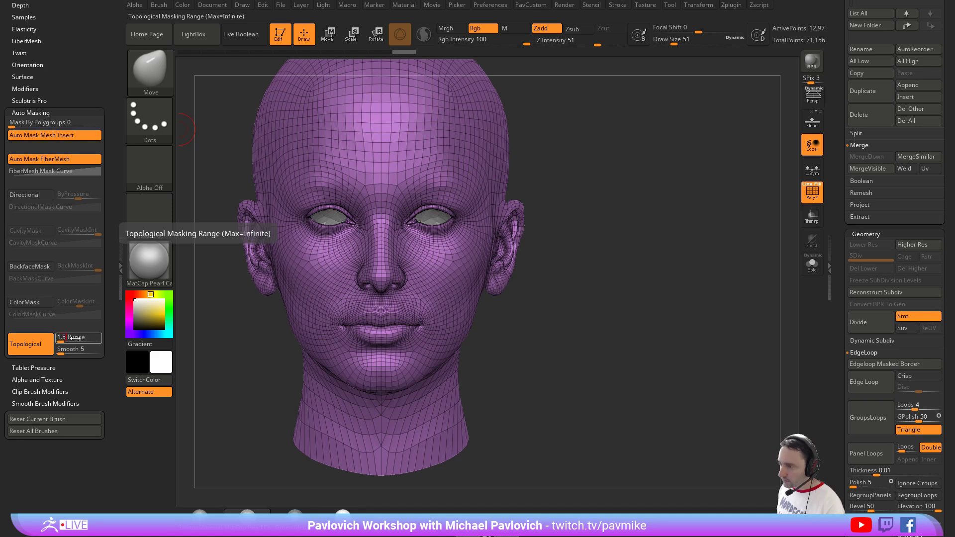
pyautogui.press('Return')
# Pull the female head's upper lip upward with the topologically masked Move brush to part the lips.
pyautogui.keyDown('ctrl'); pyautogui.moveTo(583, 299); pyautogui.dragTo(582, 351, button='right'); pyautogui.keyUp('ctrl')
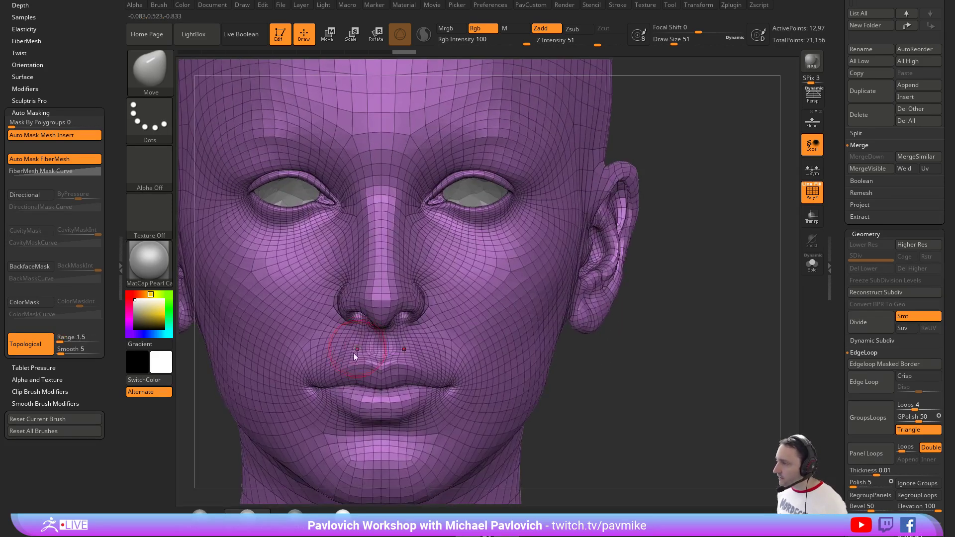
pyautogui.moveTo(346, 377)
pyautogui.mouseDown()
pyautogui.moveTo(350, 363)
pyautogui.moveTo(395, 359)
pyautogui.mouseUp()
pyautogui.keyDown('alt'); pyautogui.moveTo(458, 348); pyautogui.dragTo(466, 279, button='right'); pyautogui.keyUp('alt')
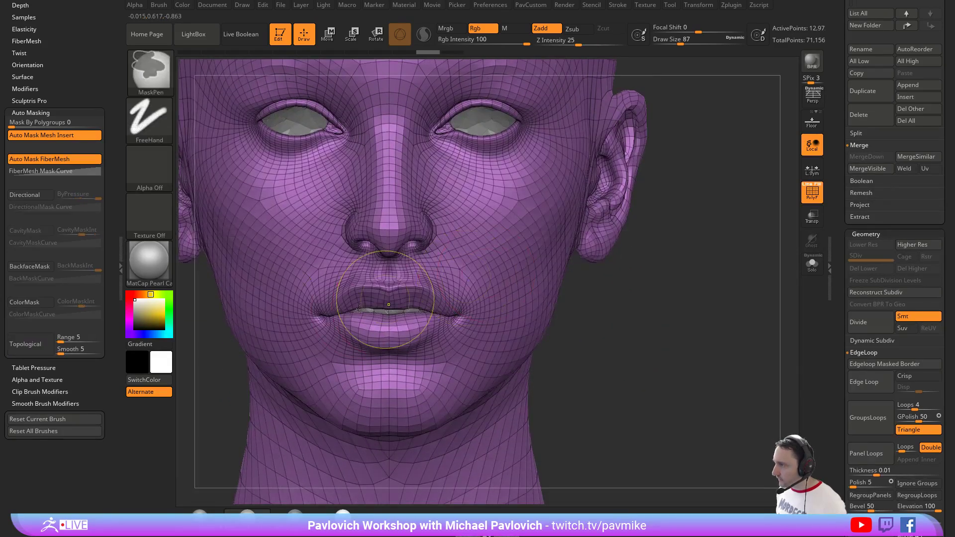
# Undo the last upper-lip strokes and pull the upper lip up again with the Move brush so the teeth show.
pyautogui.hotkey('ctrl', 'z')
pyautogui.hotkey('ctrl', 'z')
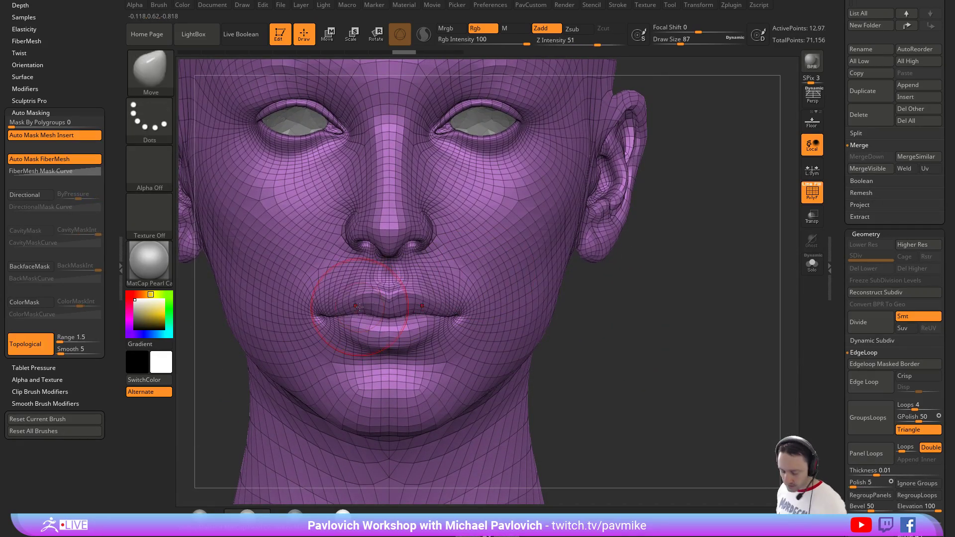
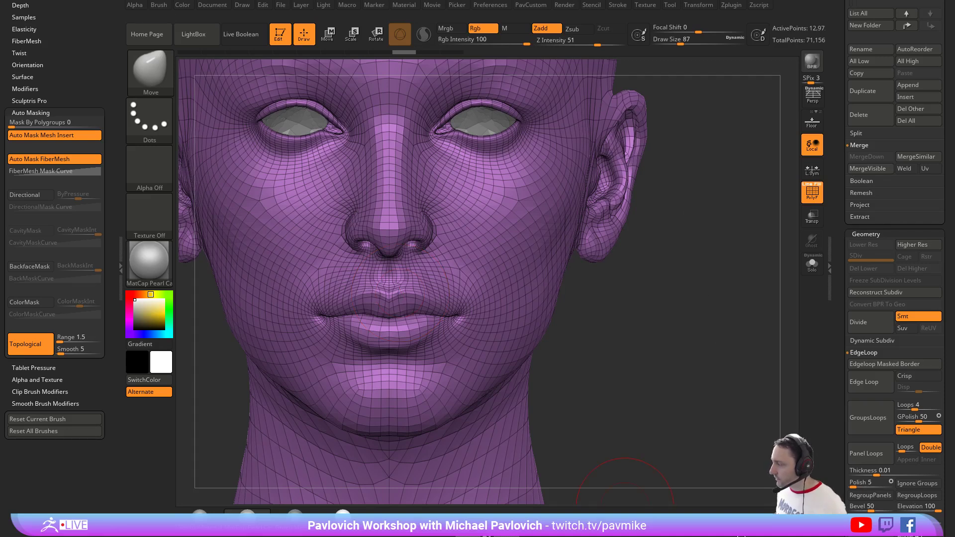
pyautogui.moveTo(661, 234); pyautogui.dragTo(662, 536)
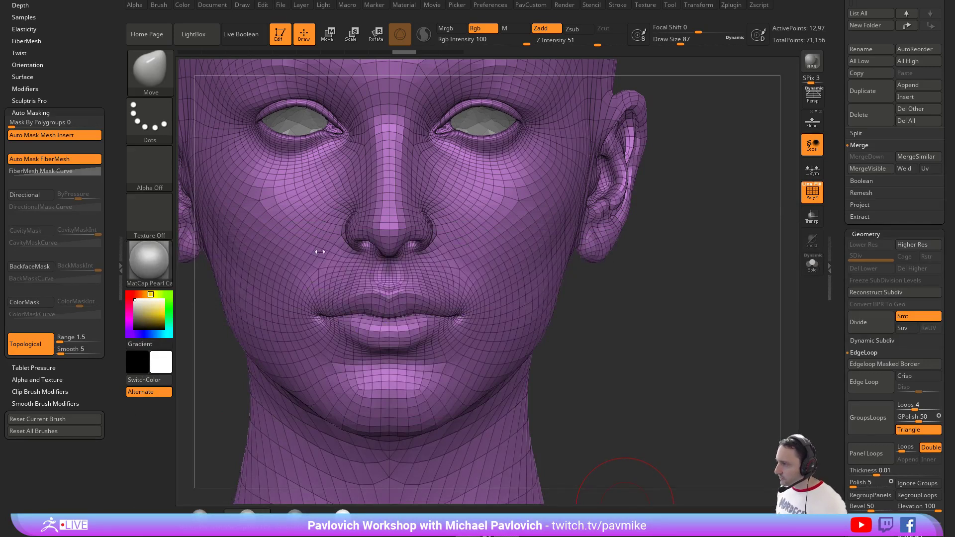
pyautogui.moveTo(373, 305)
pyautogui.mouseDown()
pyautogui.moveTo(363, 288)
pyautogui.moveTo(358, 295)
pyautogui.moveTo(376, 298)
pyautogui.moveTo(364, 303)
pyautogui.mouseUp()
pyautogui.hotkey('ctrl', 'z')
pyautogui.press('s')
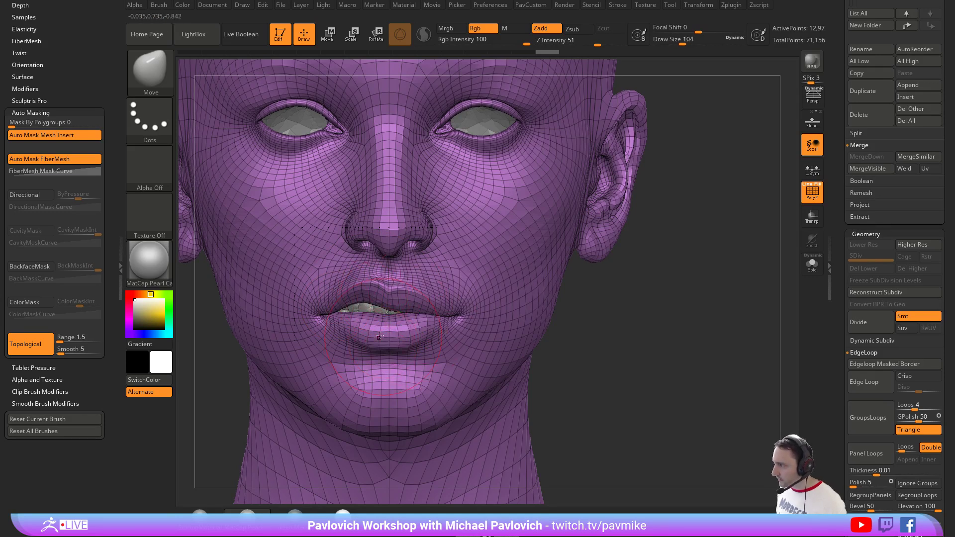
# Switch to the Standard brush and set its draw size to 39.
pyautogui.press('s')
pyautogui.moveTo(377, 327)
pyautogui.mouseDown()
pyautogui.moveTo(363, 318)
pyautogui.moveTo(416, 331)
pyautogui.mouseUp()
pyautogui.press('b')
pyautogui.press('s')
pyautogui.press('t')
pyautogui.press('s')
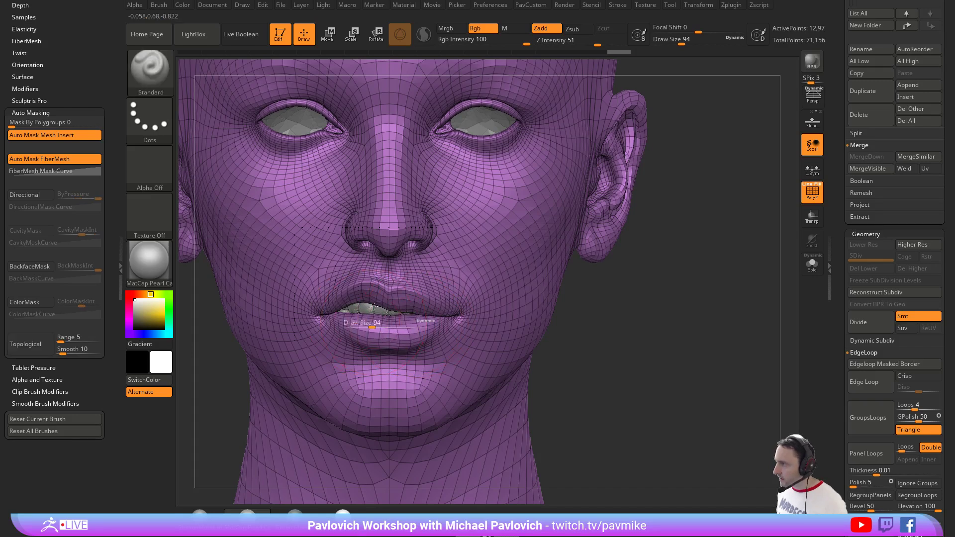
pyautogui.moveTo(671, 304); pyautogui.dragTo(609, 306)
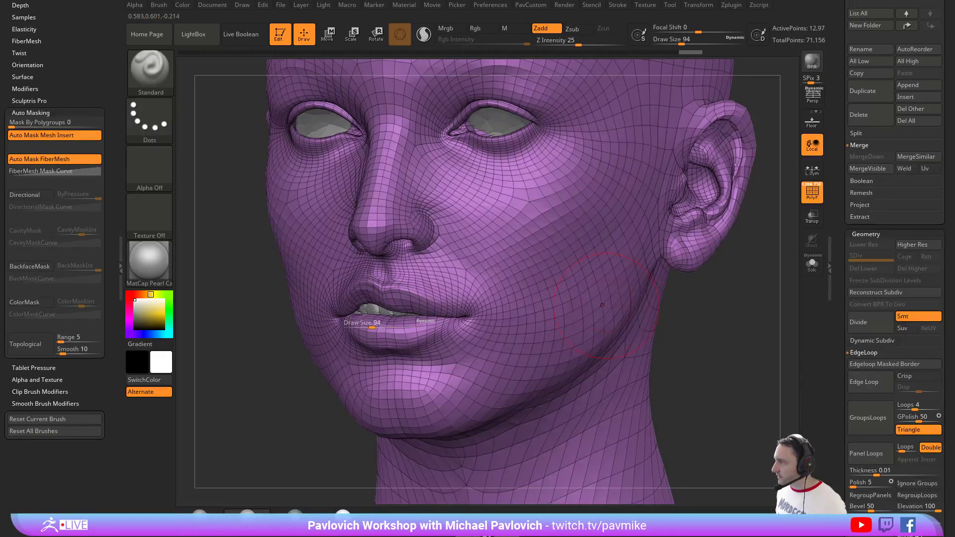
pyautogui.hotkey('ctrl', 'z')
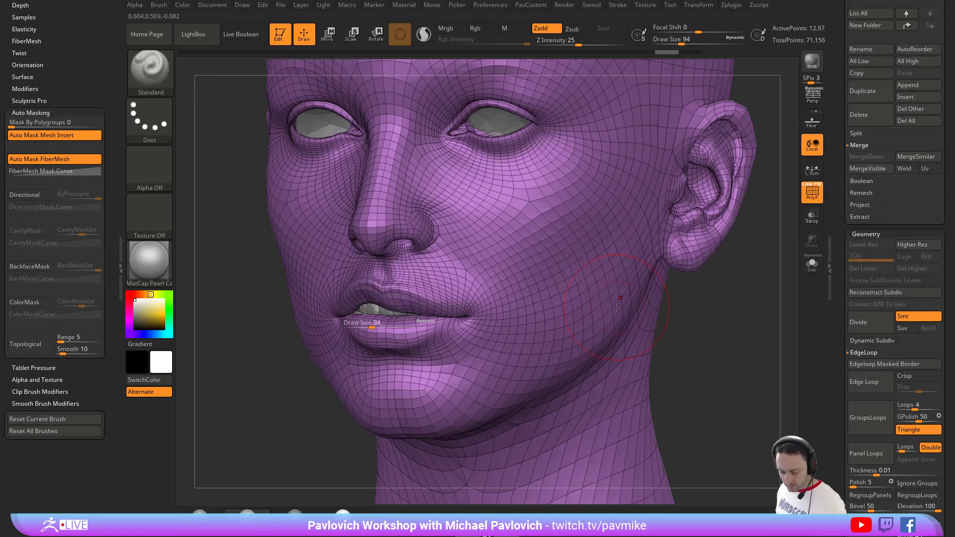
pyautogui.moveTo(683, 312); pyautogui.dragTo(698, 316)
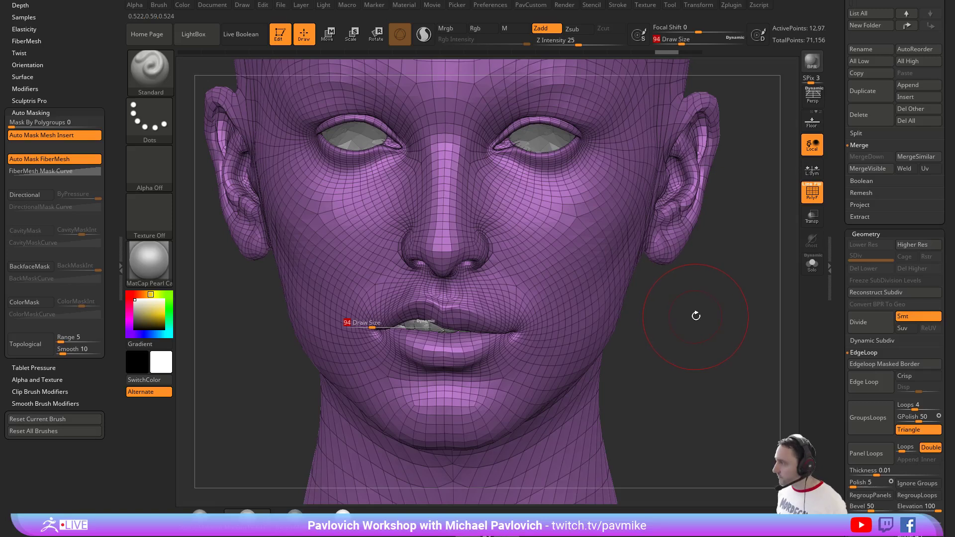
pyautogui.moveTo(684, 319); pyautogui.dragTo(685, 309)
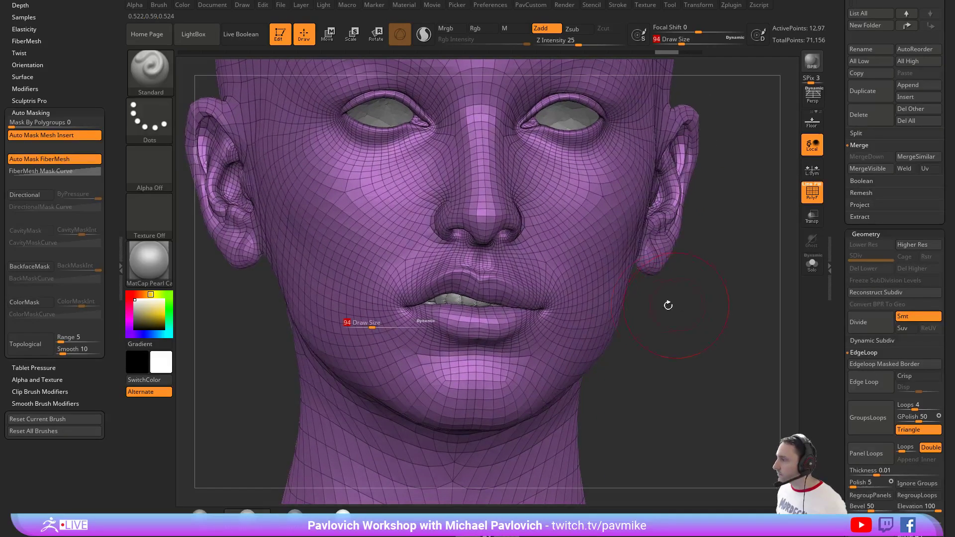
pyautogui.write('39')
pyautogui.press('Return')
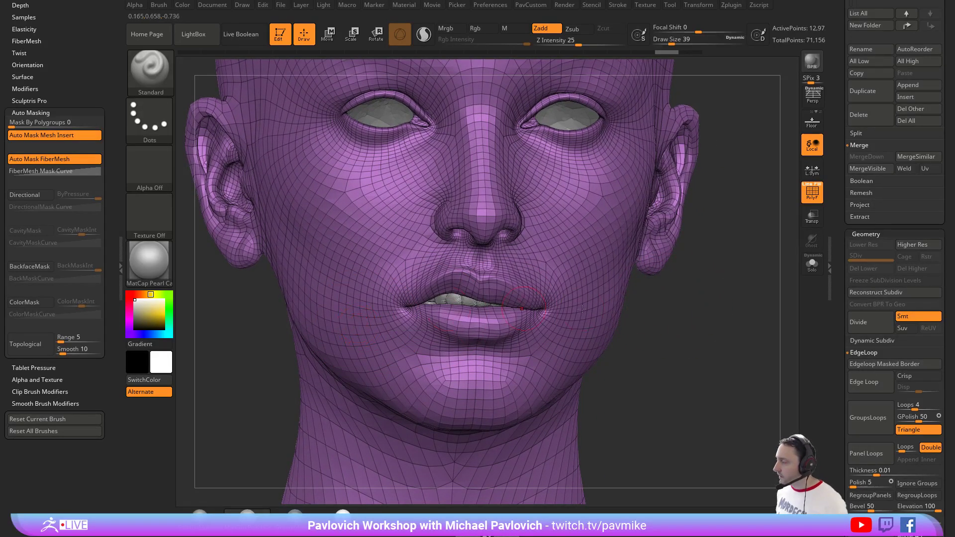
# Hide the edge loop around the outside of the lips and split the head into separate polygroups with Auto Groups.
pyautogui.moveTo(681, 319)
pyautogui.mouseDown()
pyautogui.moveTo(665, 308)
pyautogui.moveTo(492, 301)
pyautogui.mouseUp()
pyautogui.hotkey('ctrl', 'shift')
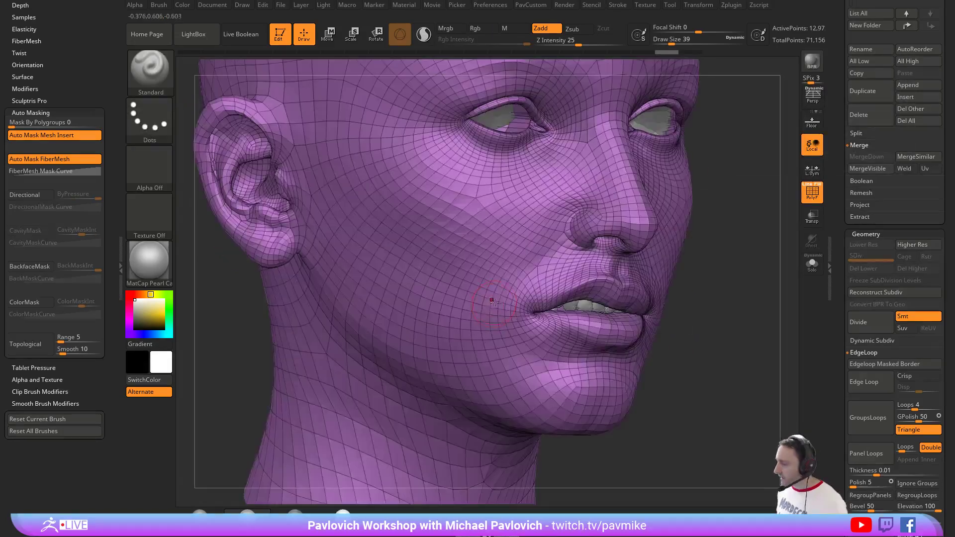
pyautogui.keyDown('ctrl'); pyautogui.keyDown('shift'); pyautogui.click(526, 299); pyautogui.keyUp('shift'); pyautogui.keyUp('ctrl')
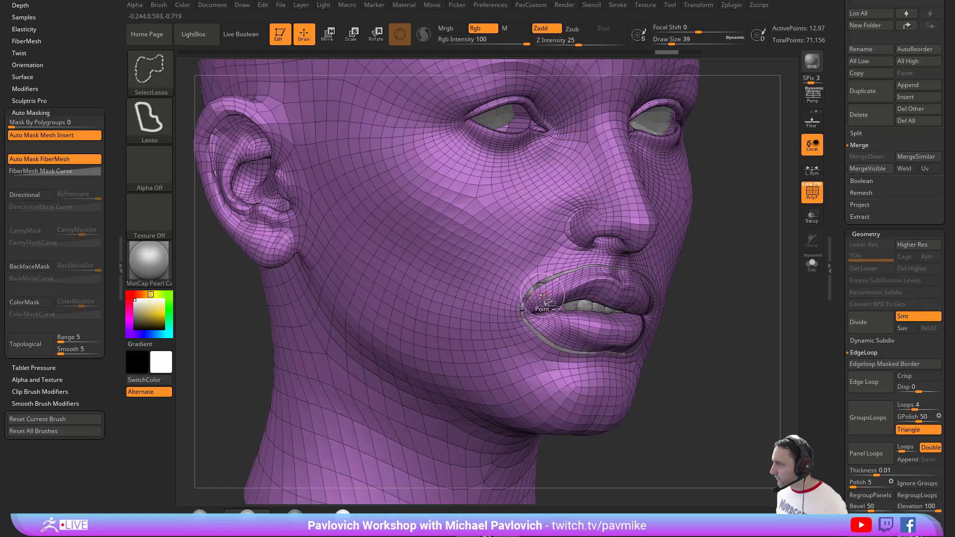
pyautogui.press('space')
pyautogui.click(711, 248)
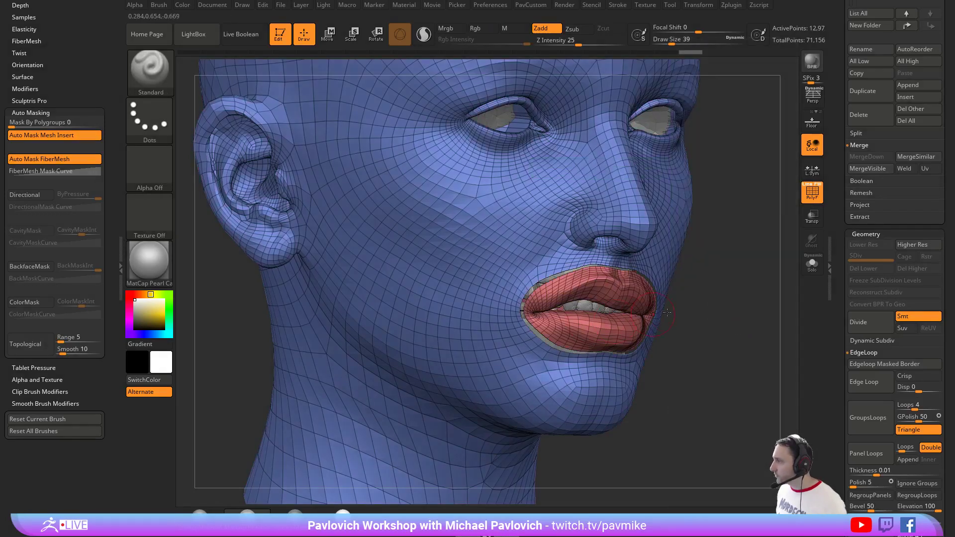
# Show the hidden edge loop again and isolate the red lips polygroup with the SelectRect brush.
pyautogui.hotkey('ctrl', 'shift')
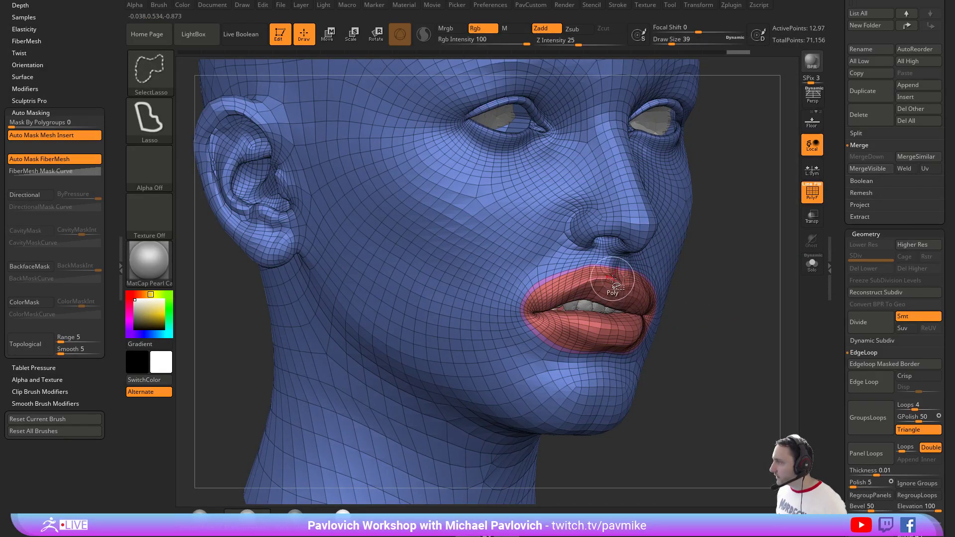
pyautogui.keyDown('ctrl'); pyautogui.keyDown('shift'); pyautogui.click(157, 66); pyautogui.keyUp('shift'); pyautogui.keyUp('ctrl')
pyautogui.keyDown('ctrl'); pyautogui.keyDown('shift'); pyautogui.click(260, 85); pyautogui.keyUp('shift'); pyautogui.keyUp('ctrl')
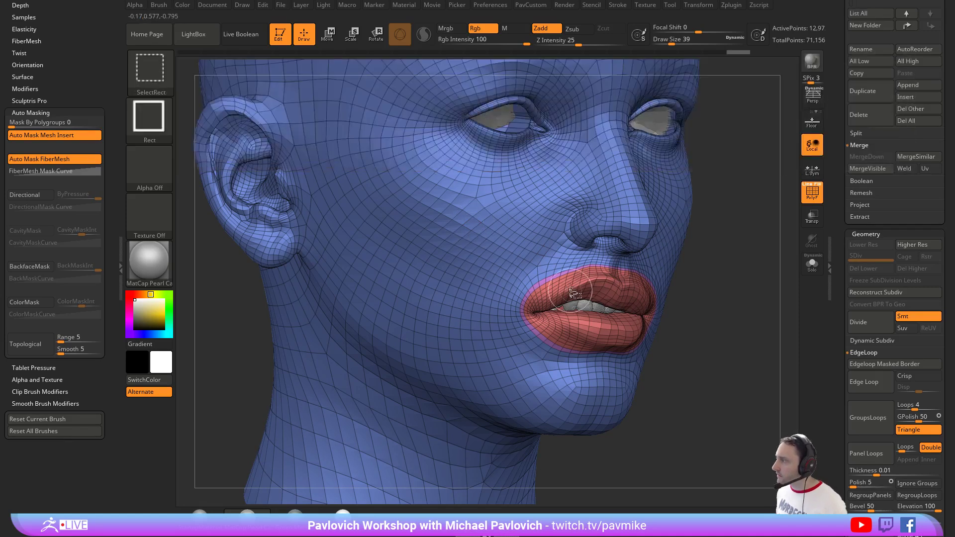
pyautogui.keyDown('ctrl'); pyautogui.keyDown('shift'); pyautogui.click(575, 290); pyautogui.keyUp('shift'); pyautogui.keyUp('ctrl')
pyautogui.moveTo(746, 287); pyautogui.dragTo(738, 273)
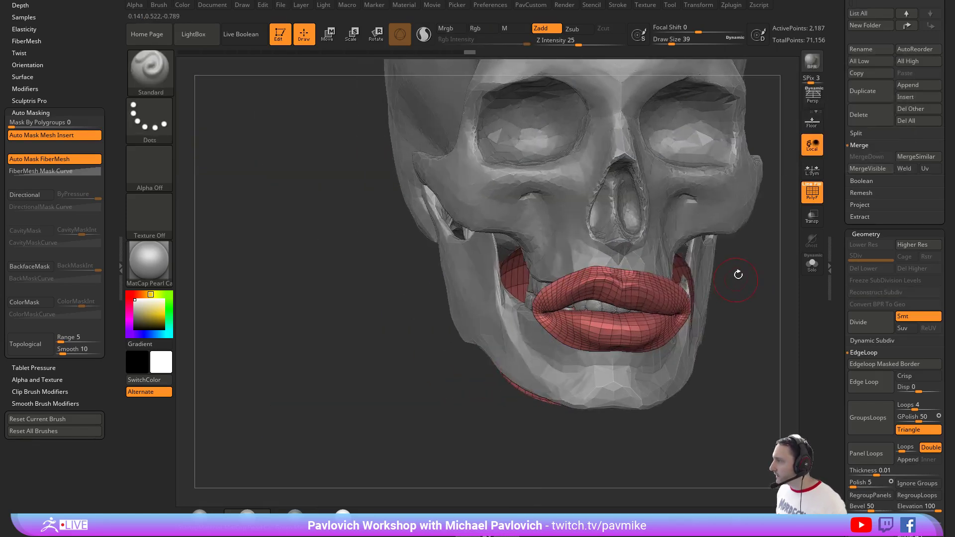
# Delete the hidden part of the head with Del Hidden and reduce the draw size to 6.
pyautogui.press('space')
pyautogui.click(727, 155)
pyautogui.moveTo(726, 322)
pyautogui.mouseDown()
pyautogui.moveTo(670, 287)
pyautogui.moveTo(679, 292)
pyautogui.moveTo(497, 284)
pyautogui.moveTo(700, 301)
pyautogui.moveTo(715, 280)
pyautogui.moveTo(733, 314)
pyautogui.moveTo(748, 293)
pyautogui.moveTo(731, 286)
pyautogui.mouseUp()
pyautogui.press('s')
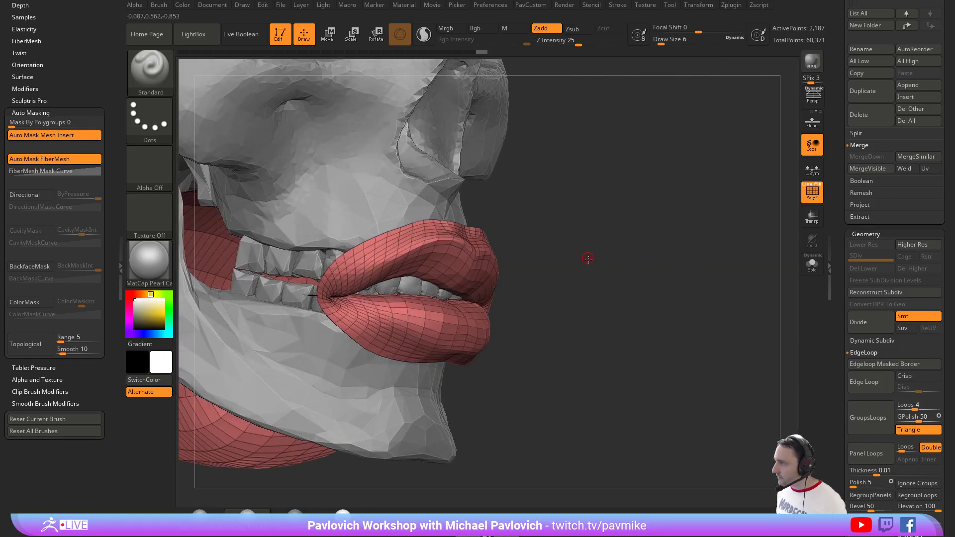
# Try hiding the lips' outer edge loop with the SelectLasso brush, undo back past the deletion and show the whole head.
pyautogui.keyDown('alt'); pyautogui.moveTo(588, 259); pyautogui.dragTo(571, 273); pyautogui.keyUp('alt')
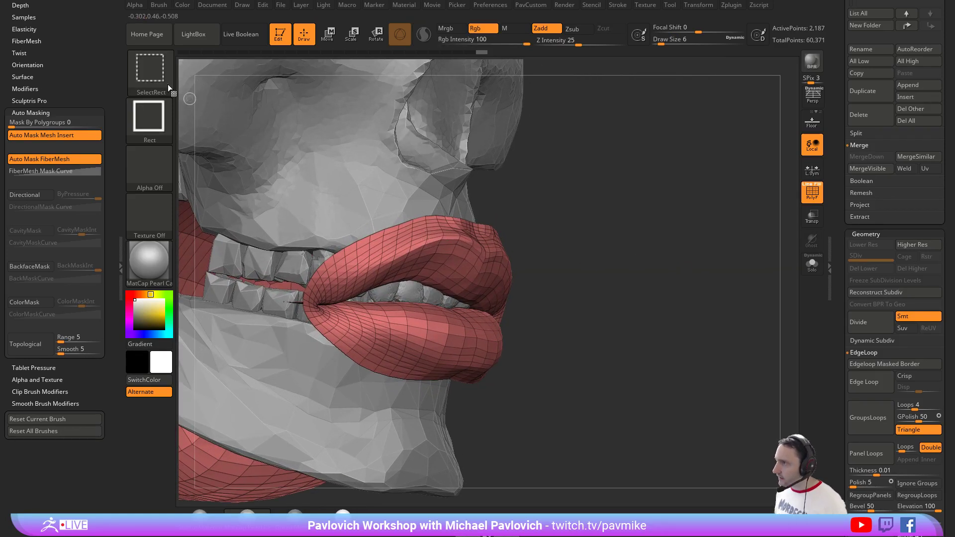
pyautogui.click(168, 84)
pyautogui.click(450, 123)
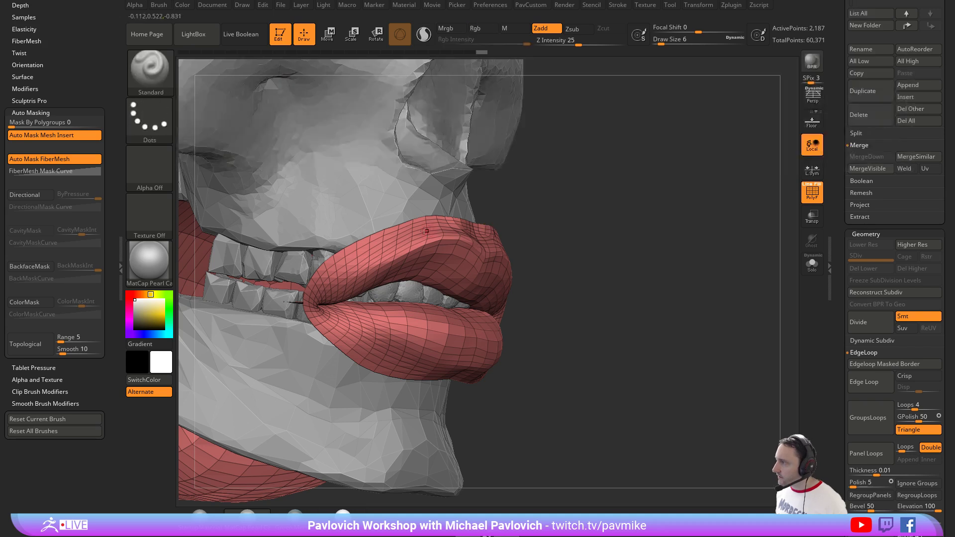
pyautogui.keyDown('ctrl'); pyautogui.keyDown('shift'); pyautogui.click(411, 222); pyautogui.keyUp('shift'); pyautogui.keyUp('ctrl')
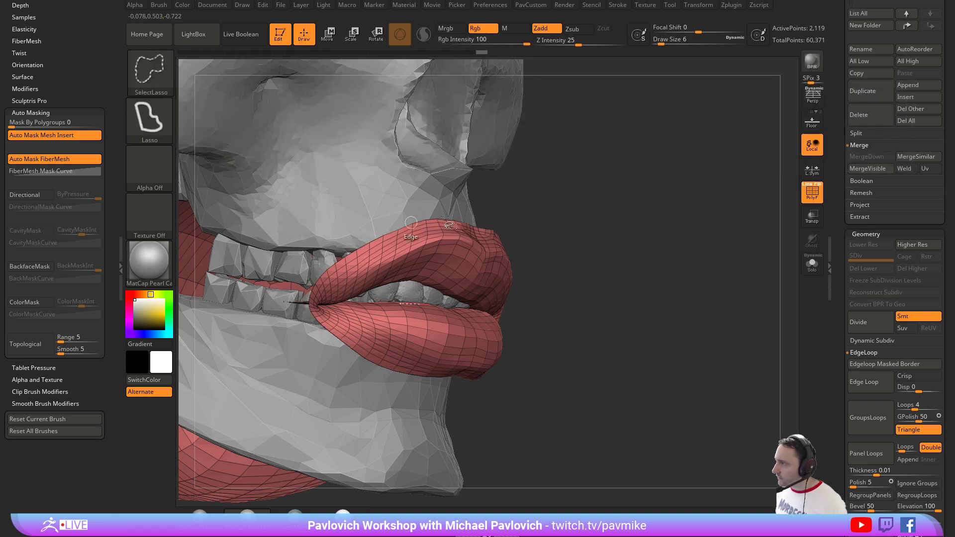
pyautogui.keyDown('ctrl'); pyautogui.keyDown('shift'); pyautogui.click(553, 217); pyautogui.keyUp('shift'); pyautogui.keyUp('ctrl')
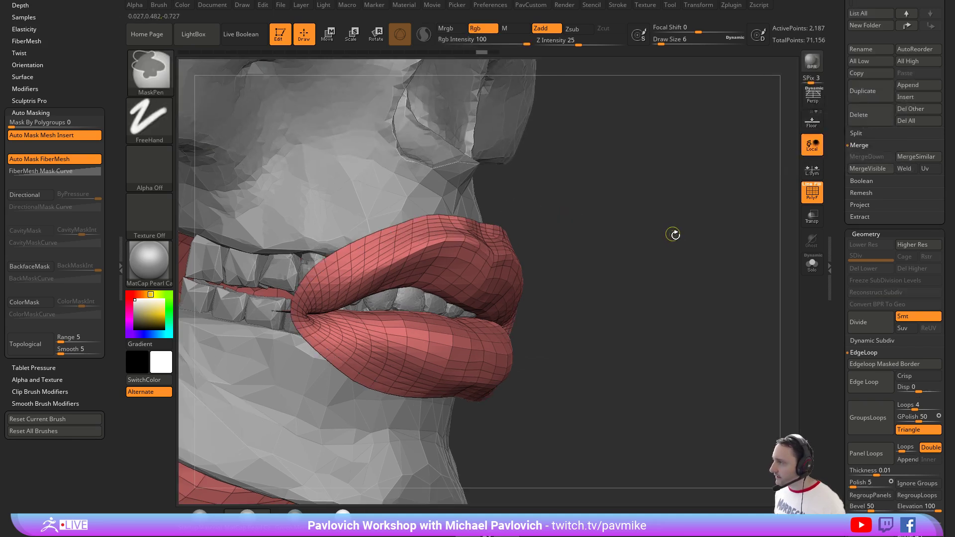
pyautogui.keyDown('ctrl'); pyautogui.moveTo(681, 238); pyautogui.dragTo(657, 195, button='right'); pyautogui.keyUp('ctrl')
pyautogui.keyDown('ctrl'); pyautogui.keyDown('shift'); pyautogui.click(654, 194); pyautogui.keyUp('shift'); pyautogui.keyUp('ctrl')
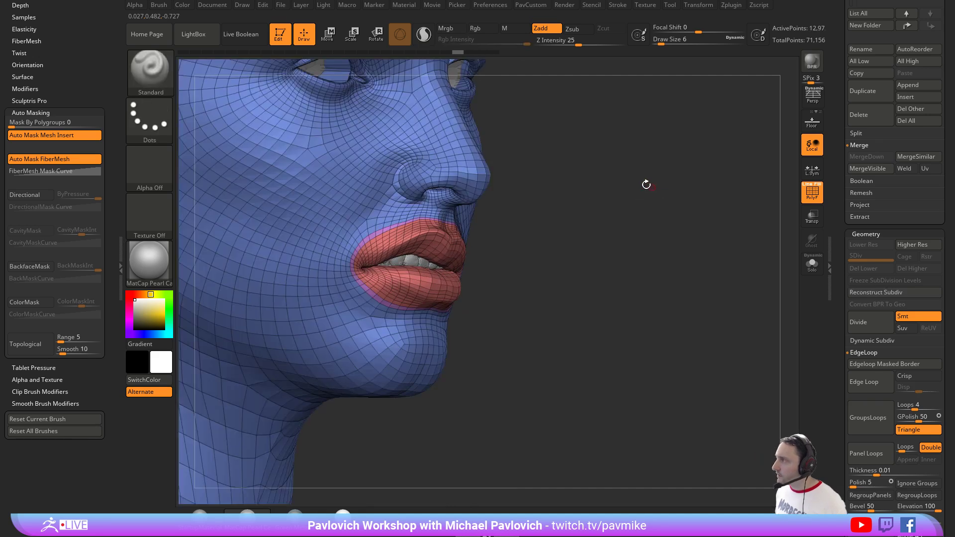
pyautogui.click(279, 5)
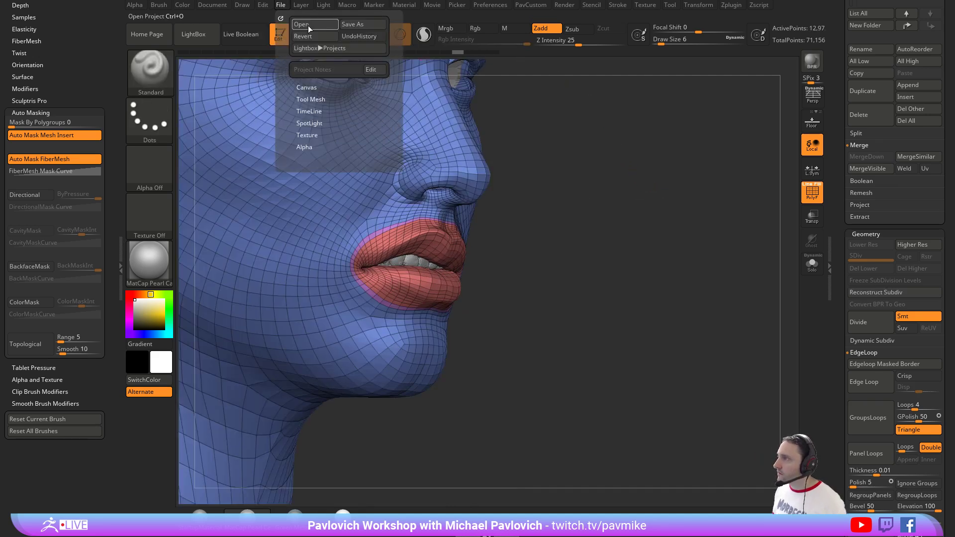
pyautogui.click(262, 6)
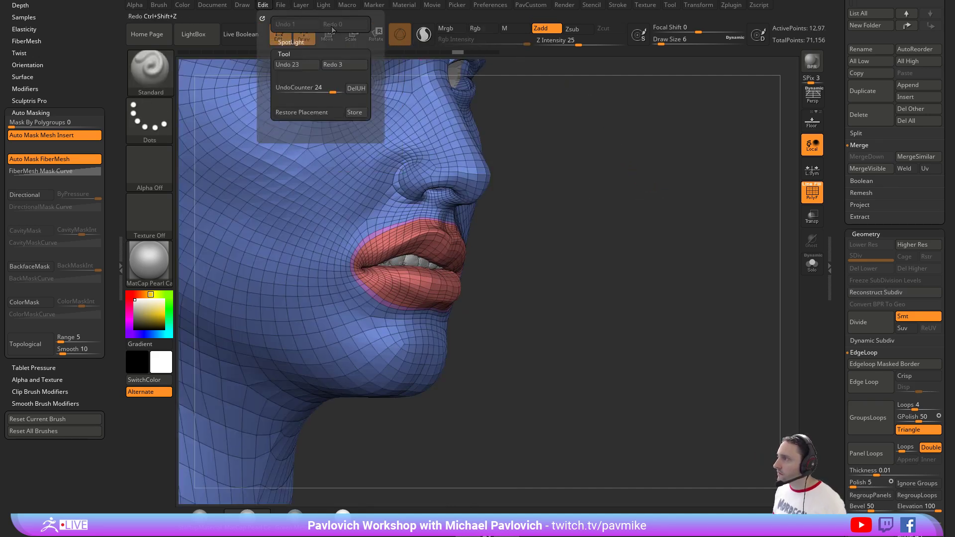
pyautogui.click(360, 60)
# Isolate the lips polygroup and shrink its visible region by several edge rings.
pyautogui.hotkey('ctrl', 'shift')
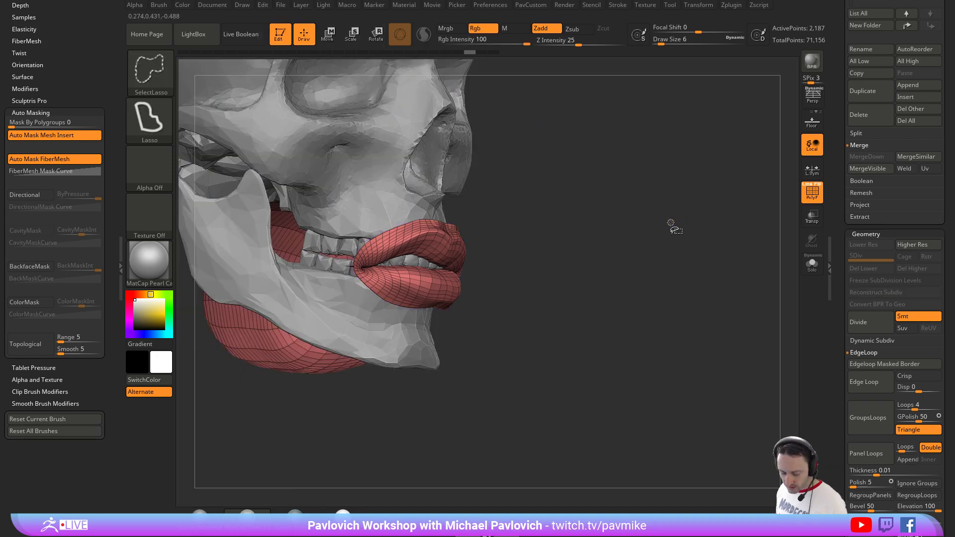
pyautogui.hotkey('ctrl', 'shift', 'z')
pyautogui.hotkey('ctrl', 'shift', 'z')
pyautogui.hotkey('ctrl', 'shift', 'z')
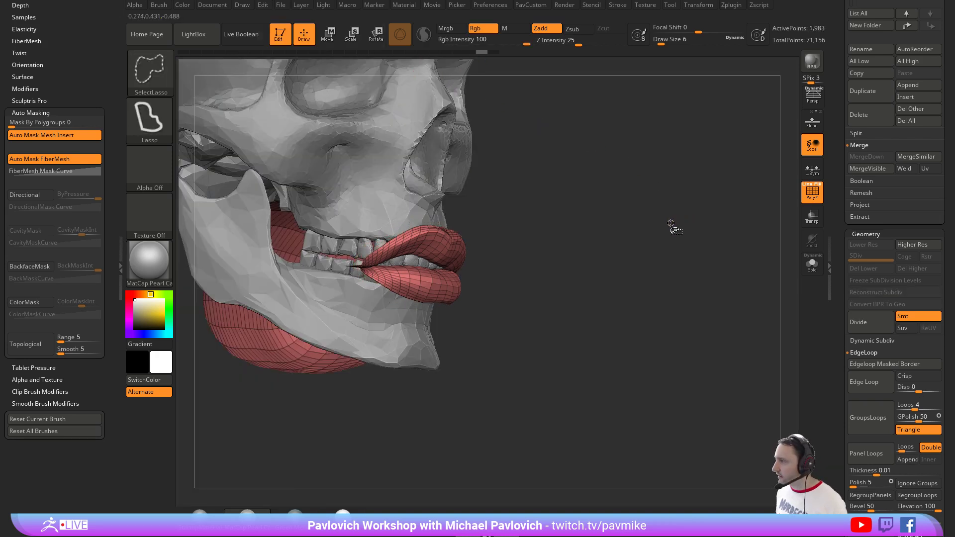
pyautogui.hotkey('ctrl', 'shift', 'z')
# Delete the hidden geometry with Del Hidden and inspect the remaining lips up close from the side.
pyautogui.moveTo(669, 224)
pyautogui.mouseDown()
pyautogui.moveTo(627, 230)
pyautogui.moveTo(649, 230)
pyautogui.moveTo(685, 279)
pyautogui.moveTo(750, 268)
pyautogui.moveTo(592, 251)
pyautogui.mouseUp()
pyautogui.press('space')
pyautogui.click(661, 154)
pyautogui.moveTo(349, 217)
pyautogui.keyDown('alt'); pyautogui.mouseDown()
pyautogui.moveTo(342, 245)
pyautogui.moveTo(368, 264)
pyautogui.mouseUp(); pyautogui.keyUp('alt')
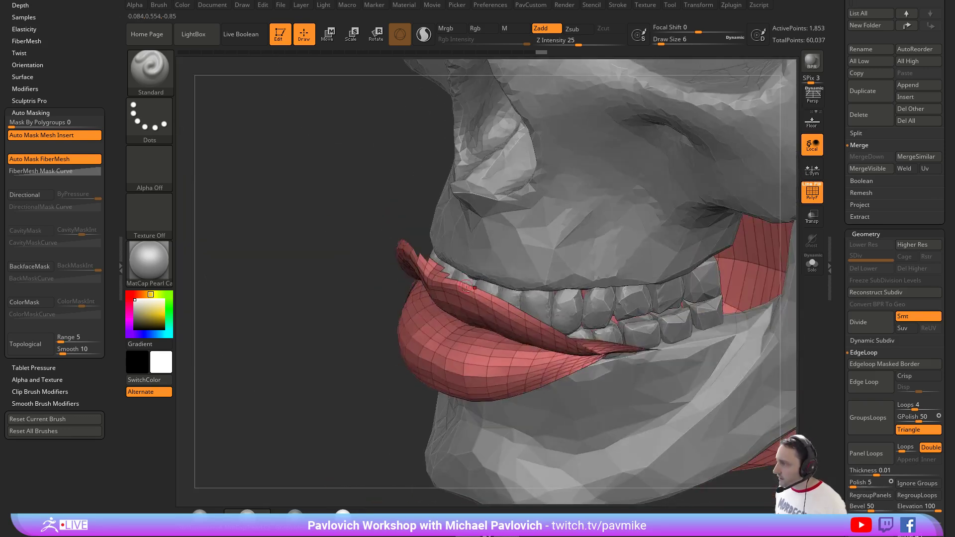
# Switch to the ZModeler brush and delete the few leftover polygons at the upper lip's outer edge.
pyautogui.press('b')
pyautogui.press('z')
pyautogui.press('m')
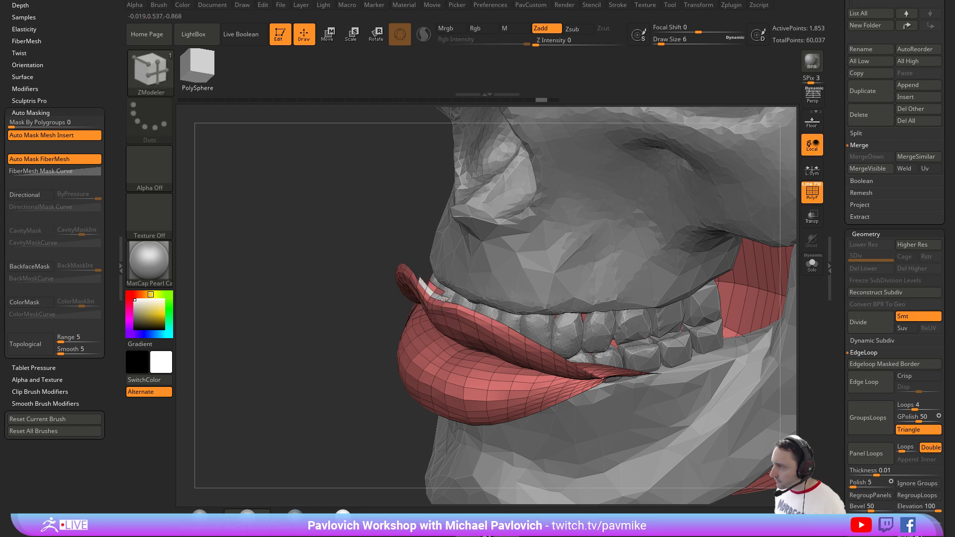
pyautogui.press('space')
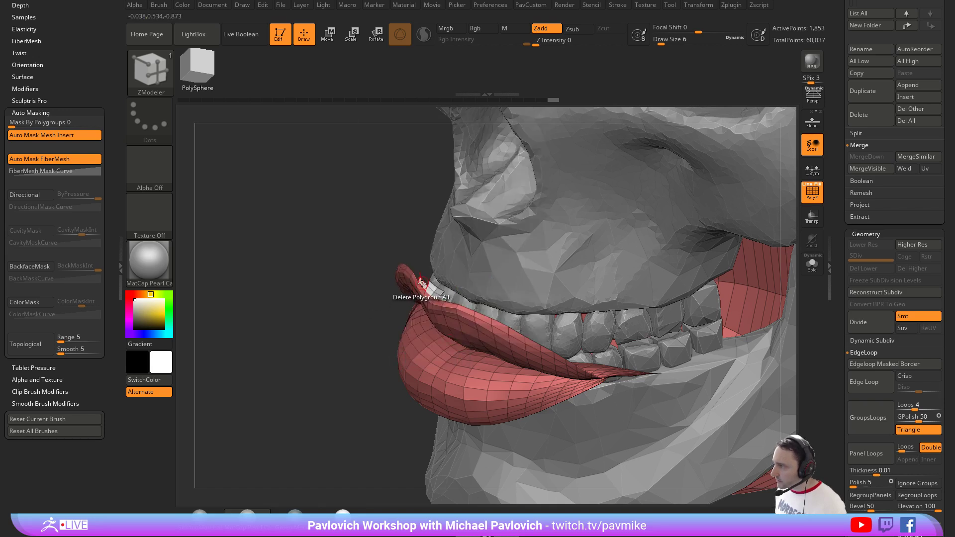
# Solo the lips mesh, hide an edge loop between lips and mouth bag, and run Auto Groups to separate them.
pyautogui.moveTo(321, 341)
pyautogui.mouseDown()
pyautogui.moveTo(318, 293)
pyautogui.moveTo(721, 292)
pyautogui.moveTo(687, 287)
pyautogui.moveTo(719, 275)
pyautogui.moveTo(693, 276)
pyautogui.moveTo(746, 283)
pyautogui.moveTo(234, 413)
pyautogui.moveTo(277, 320)
pyautogui.mouseUp()
pyautogui.hotkey('alt', 's')
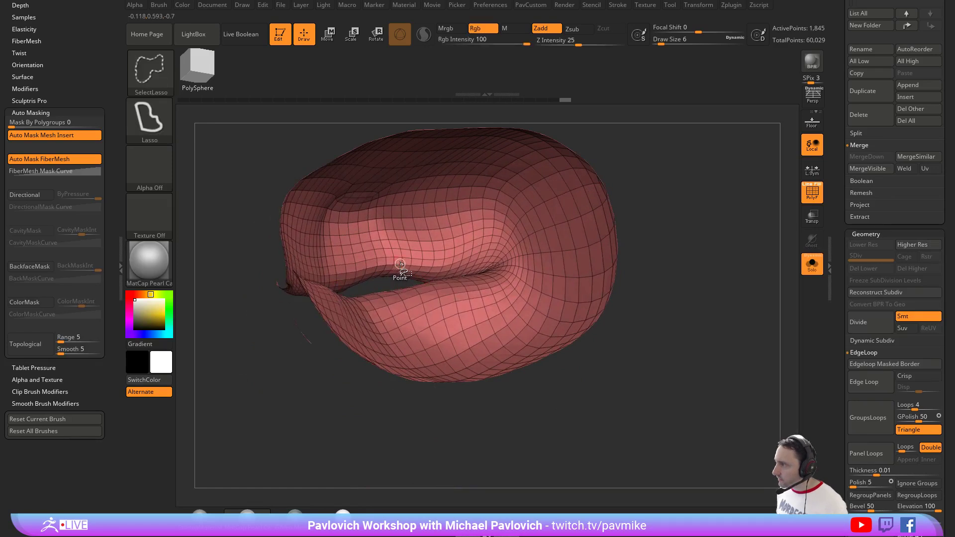
pyautogui.keyDown('ctrl'); pyautogui.keyDown('shift'); pyautogui.click(401, 265); pyautogui.keyUp('shift'); pyautogui.keyUp('ctrl')
pyautogui.moveTo(462, 398)
pyautogui.mouseDown()
pyautogui.moveTo(322, 363)
pyautogui.moveTo(295, 302)
pyautogui.mouseUp()
pyautogui.moveTo(281, 329); pyautogui.dragTo(498, 239)
pyautogui.press('space')
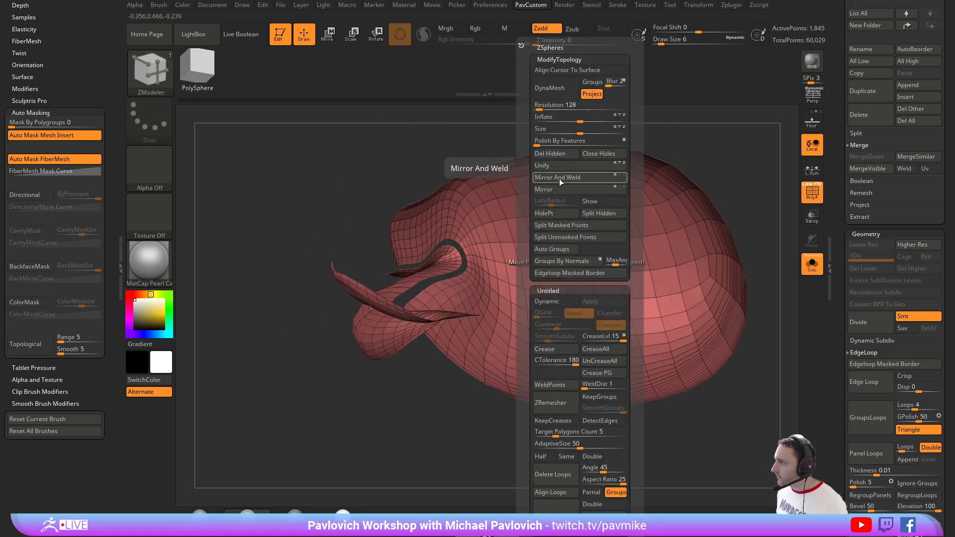
pyautogui.click(552, 249)
pyautogui.hotkey('ctrl', 'shift')
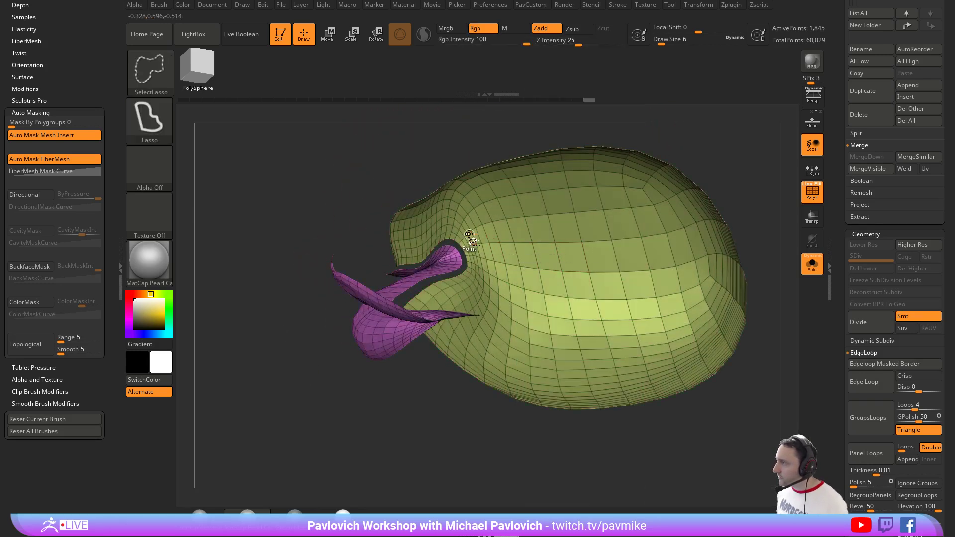
# Isolate the purple lips polygroup and delete the hidden mouth bag with Del Hidden.
pyautogui.keyDown('ctrl'); pyautogui.keyDown('shift'); pyautogui.click(464, 236); pyautogui.keyUp('shift'); pyautogui.keyUp('ctrl')
pyautogui.press('space')
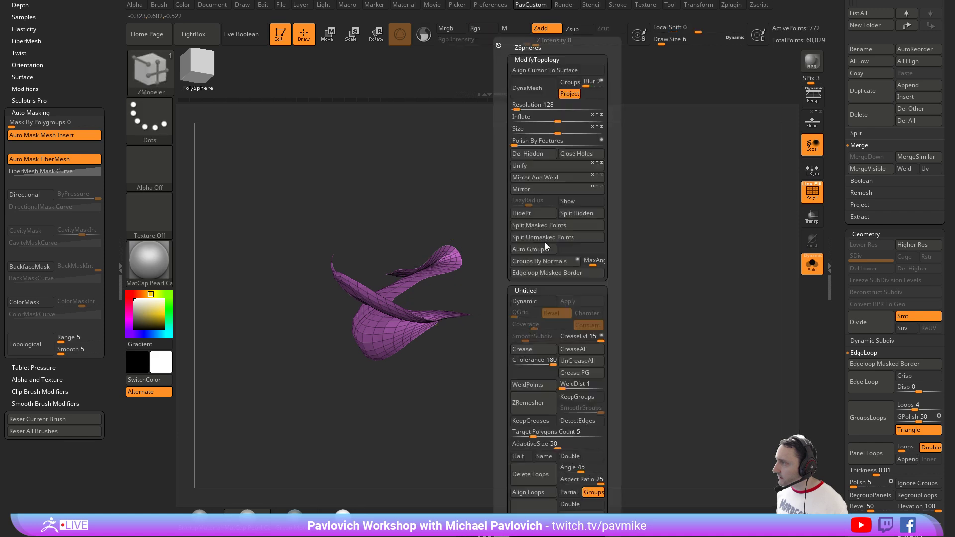
pyautogui.click(528, 158)
pyautogui.moveTo(558, 217); pyautogui.dragTo(618, 260)
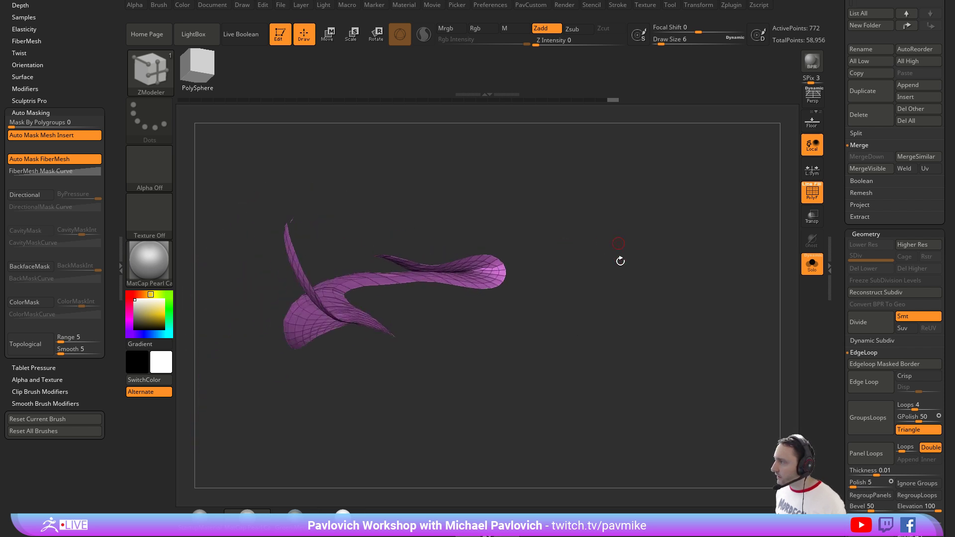
# Close the open holes in the isolated lips mesh with Close Holes.
pyautogui.press('space')
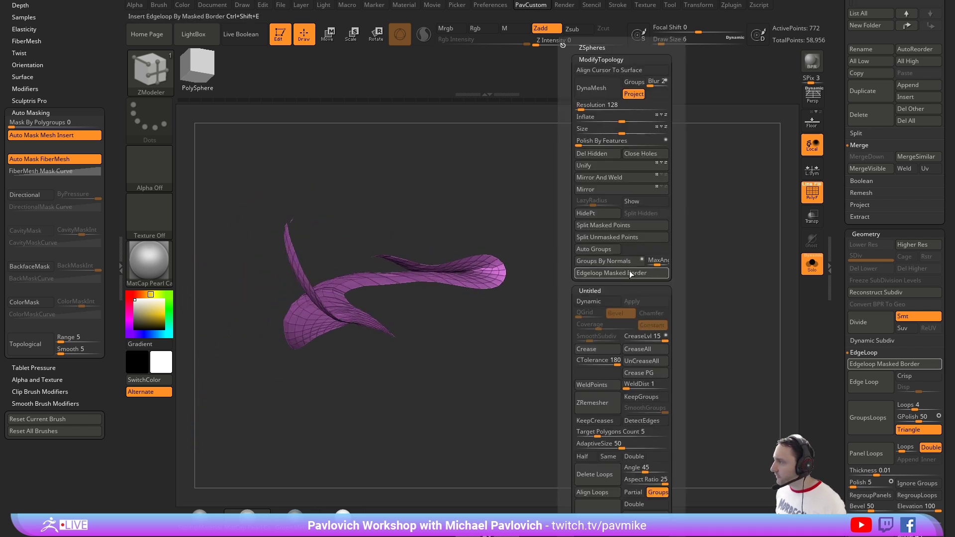
pyautogui.click(634, 155)
pyautogui.moveTo(513, 180); pyautogui.dragTo(570, 250)
# Mask everything except the new cap polygroup, centre and reset the gizmo on it, and extrude the cap backward into the mouth.
pyautogui.press('w')
pyautogui.keyDown('ctrl'); pyautogui.click(359, 270); pyautogui.keyUp('ctrl')
pyautogui.moveTo(486, 343); pyautogui.dragTo(493, 297)
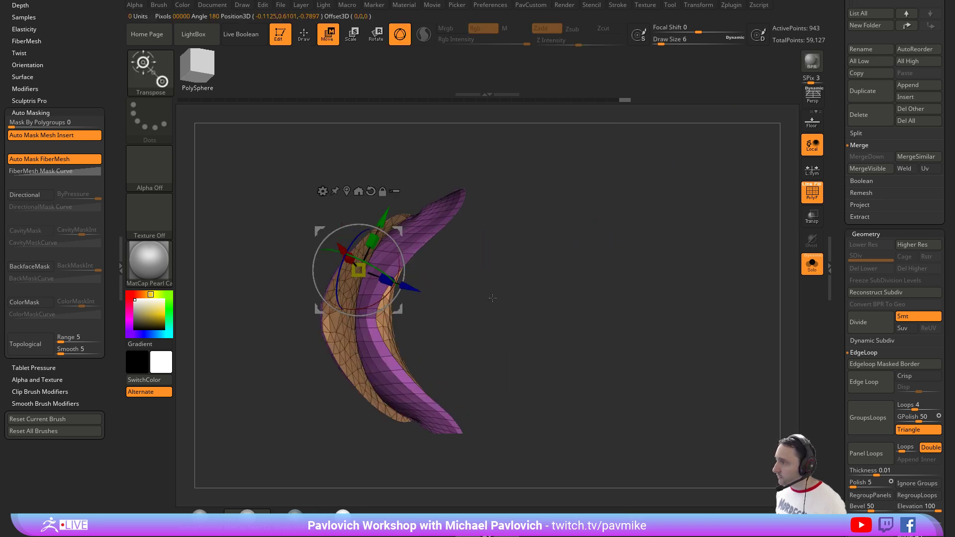
pyautogui.keyDown('alt'); pyautogui.click(370, 191); pyautogui.keyUp('alt')
pyautogui.keyDown('alt'); pyautogui.click(347, 191); pyautogui.keyUp('alt')
pyautogui.keyDown('ctrl'); pyautogui.moveTo(336, 318); pyautogui.dragTo(409, 332); pyautogui.keyUp('ctrl')
pyautogui.press('q')
# Scale the extruded back section of the lips along X to widen it.
pyautogui.moveTo(580, 335)
pyautogui.mouseDown()
pyautogui.moveTo(607, 235)
pyautogui.moveTo(635, 239)
pyautogui.moveTo(611, 263)
pyautogui.mouseUp()
pyautogui.press('w')
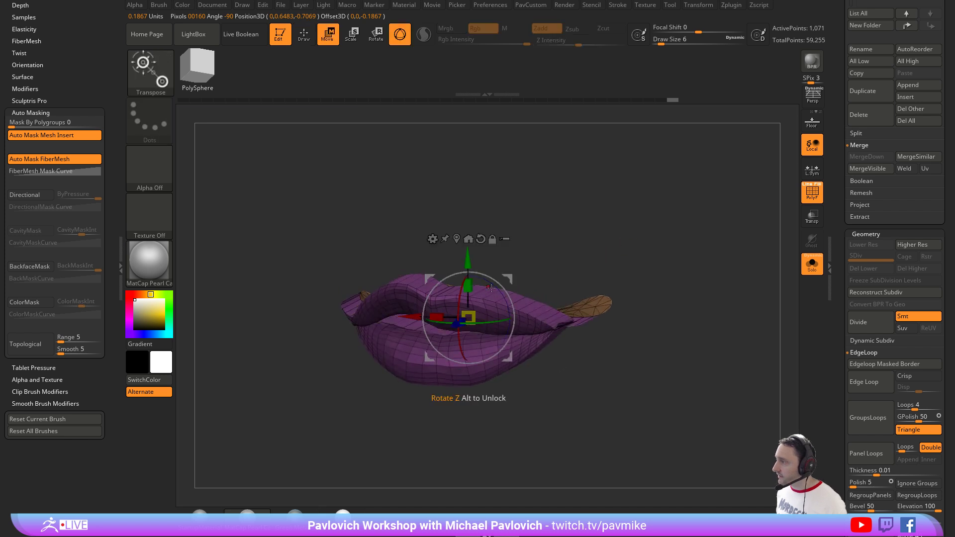
pyautogui.moveTo(450, 278); pyautogui.dragTo(442, 326, button='right')
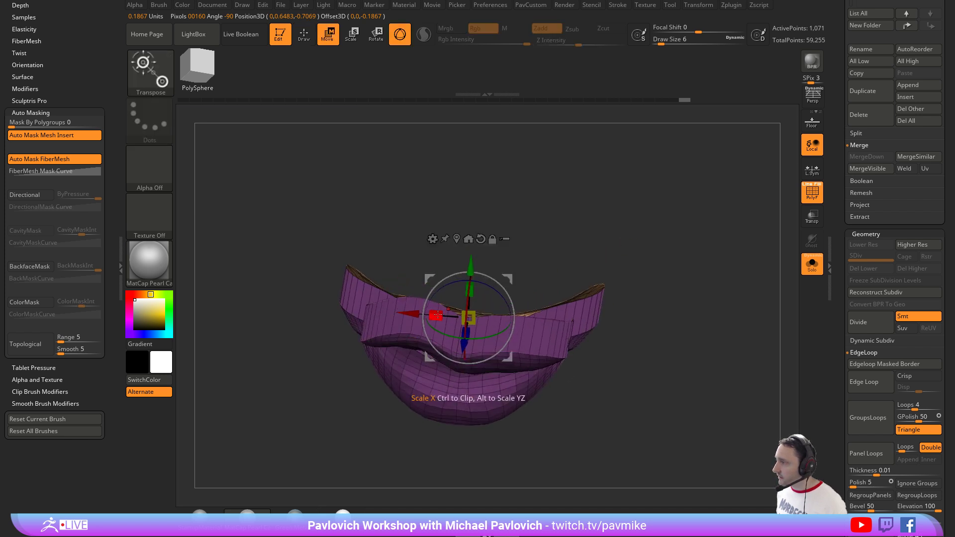
pyautogui.moveTo(436, 315); pyautogui.dragTo(459, 310)
pyautogui.moveTo(599, 245); pyautogui.dragTo(551, 238)
pyautogui.moveTo(434, 314)
pyautogui.mouseDown()
pyautogui.moveTo(451, 314)
pyautogui.moveTo(369, 312)
pyautogui.moveTo(384, 313)
pyautogui.mouseUp()
pyautogui.press('q')
# Turn off PolyFrame and Solo mode to show the lips in place on the skull.
pyautogui.moveTo(567, 257)
pyautogui.mouseDown(button='right')
pyautogui.moveTo(626, 259)
pyautogui.moveTo(618, 257)
pyautogui.mouseUp(button='right')
pyautogui.click(812, 192)
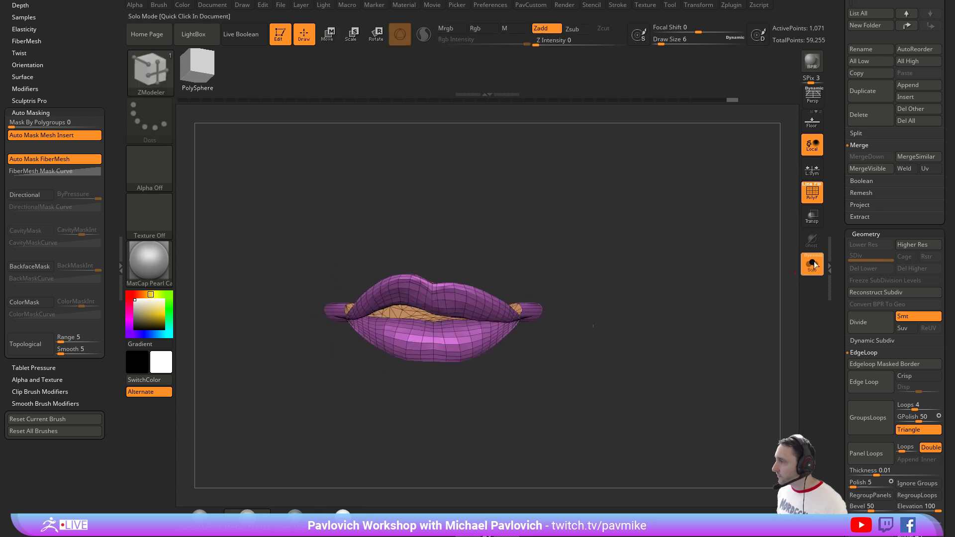
pyautogui.click(812, 264)
pyautogui.moveTo(688, 272)
pyautogui.mouseDown(button='right')
pyautogui.moveTo(616, 279)
pyautogui.moveTo(419, 366)
pyautogui.moveTo(430, 366)
pyautogui.mouseUp(button='right')
# Set the draw size to 68 and tuck the flared back corners of the lips toward the teeth with the Move brush.
pyautogui.press('s')
pyautogui.moveTo(504, 352); pyautogui.dragTo(519, 351)
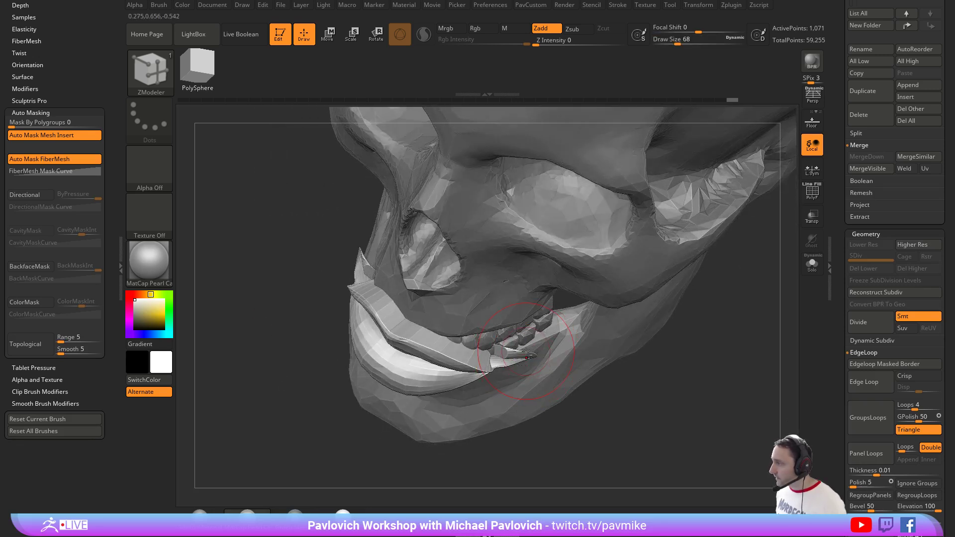
pyautogui.press('b')
pyautogui.press('m')
pyautogui.press('v')
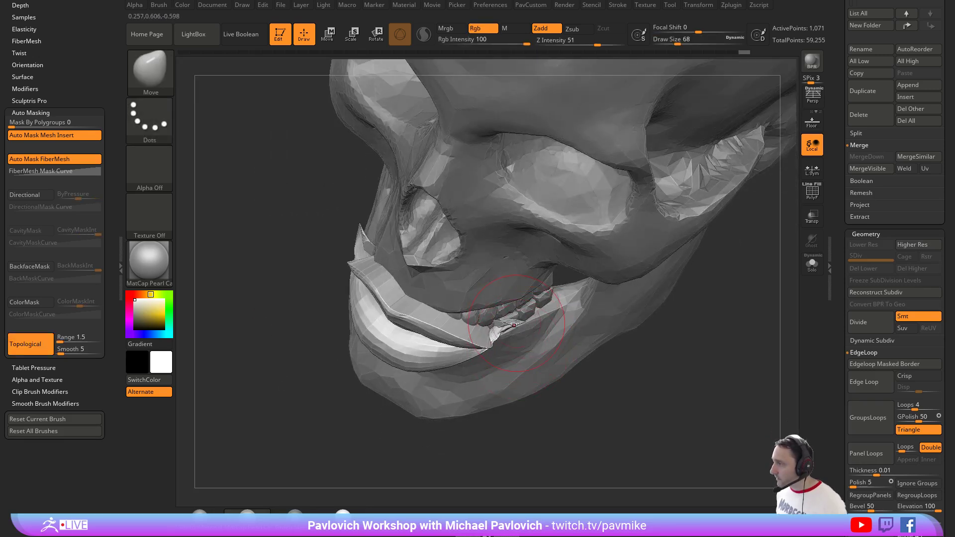
pyautogui.moveTo(615, 411); pyautogui.dragTo(364, 226, button='right')
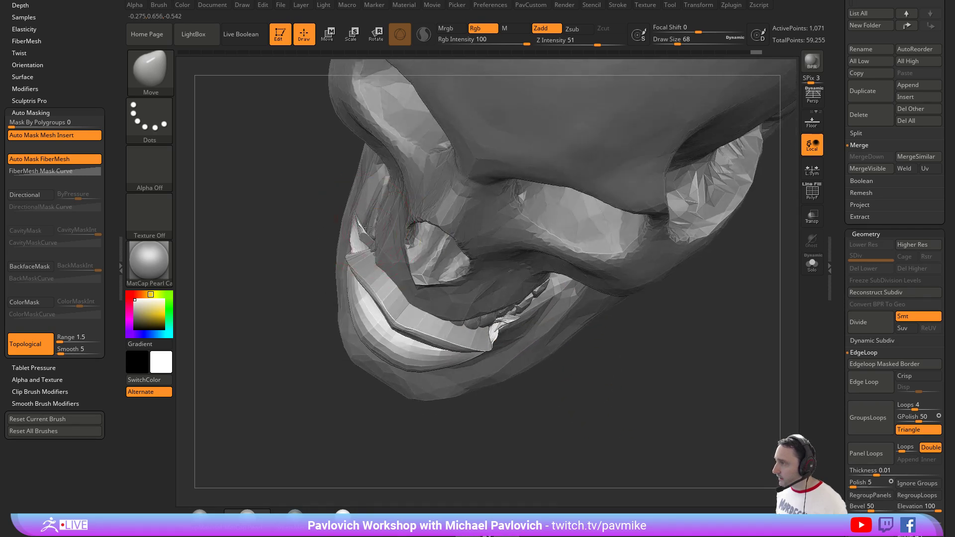
pyautogui.moveTo(360, 226); pyautogui.dragTo(389, 242)
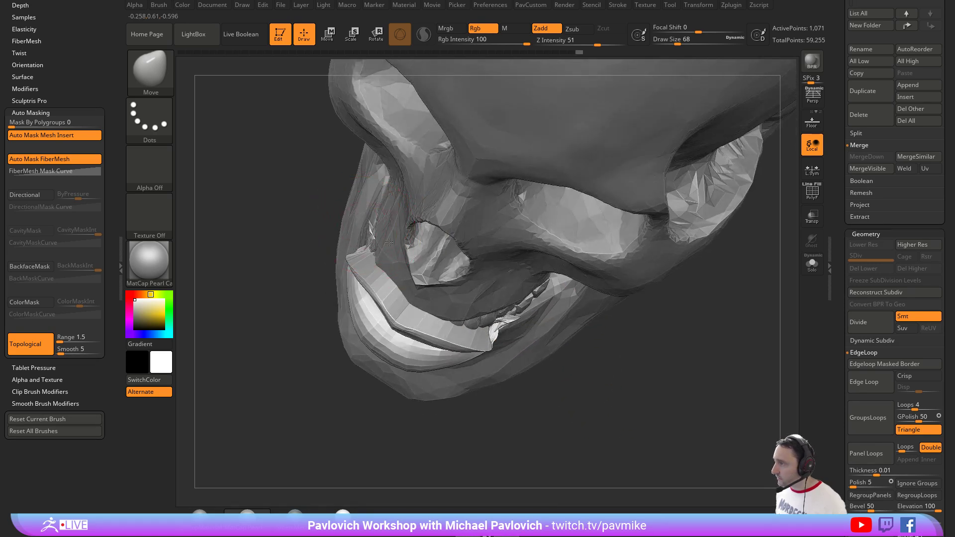
pyautogui.moveTo(584, 362); pyautogui.dragTo(493, 316, button='right')
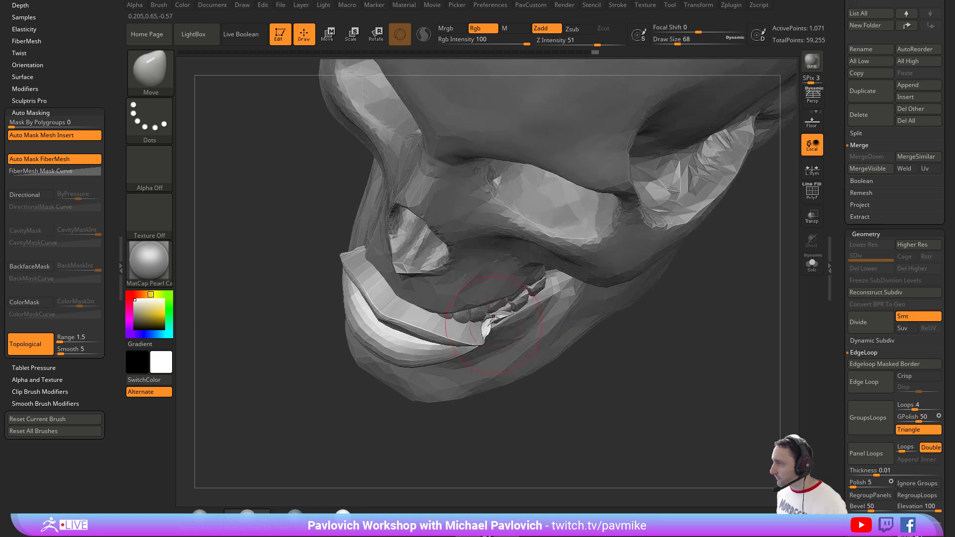
pyautogui.moveTo(647, 381)
pyautogui.mouseDown(button='right')
pyautogui.moveTo(663, 432)
pyautogui.moveTo(716, 438)
pyautogui.mouseUp(button='right')
# Switch to the Standard brush, reselect the lips subtool after picking the skull, and lower the lips by about 0.022 with the gizmo.
pyautogui.press('b')
pyautogui.press('s')
pyautogui.press('t')
pyautogui.press('s')
pyautogui.click(549, 303)
pyautogui.keyDown('alt'); pyautogui.click(547, 235); pyautogui.keyUp('alt')
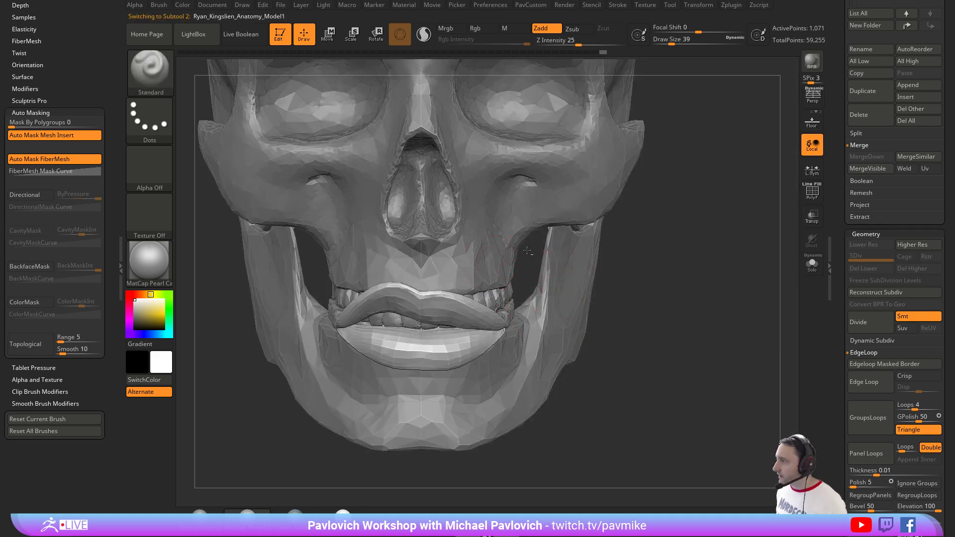
pyautogui.keyDown('alt'); pyautogui.moveTo(668, 301); pyautogui.dragTo(658, 257, button='right'); pyautogui.keyUp('alt')
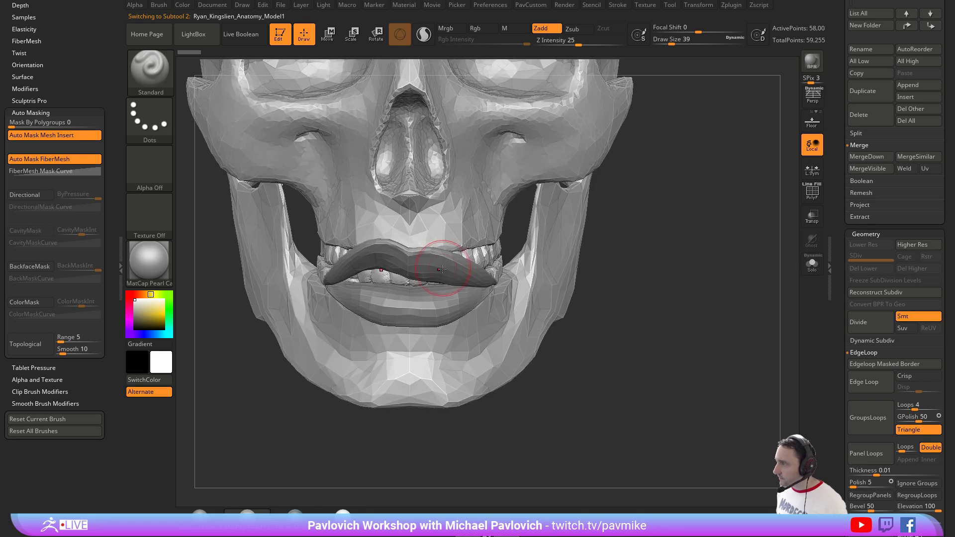
pyautogui.press('w')
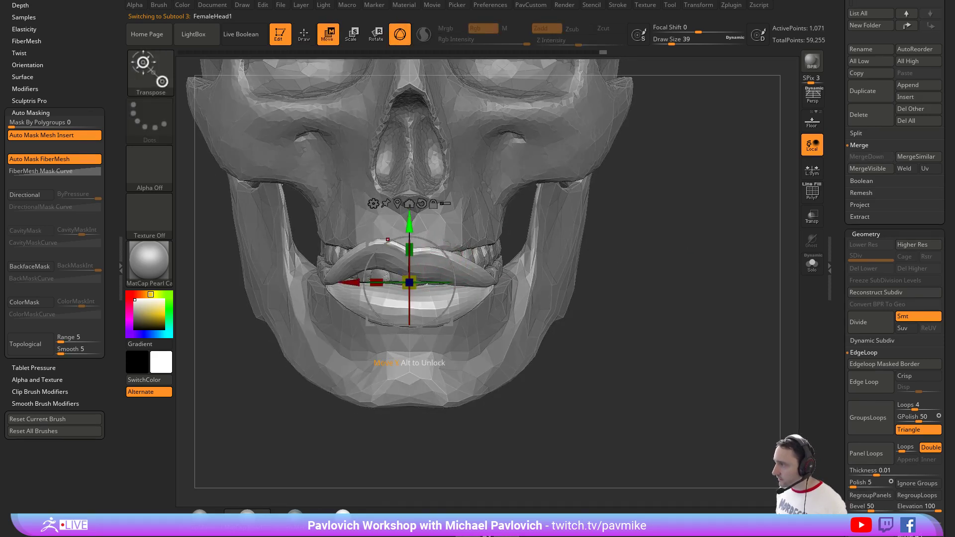
pyautogui.moveTo(411, 215); pyautogui.dragTo(413, 225)
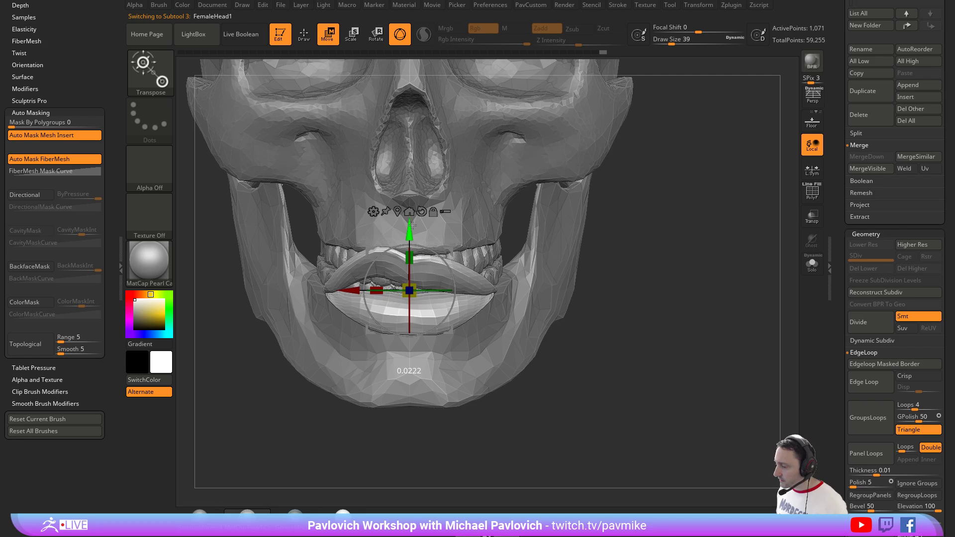
pyautogui.press('q')
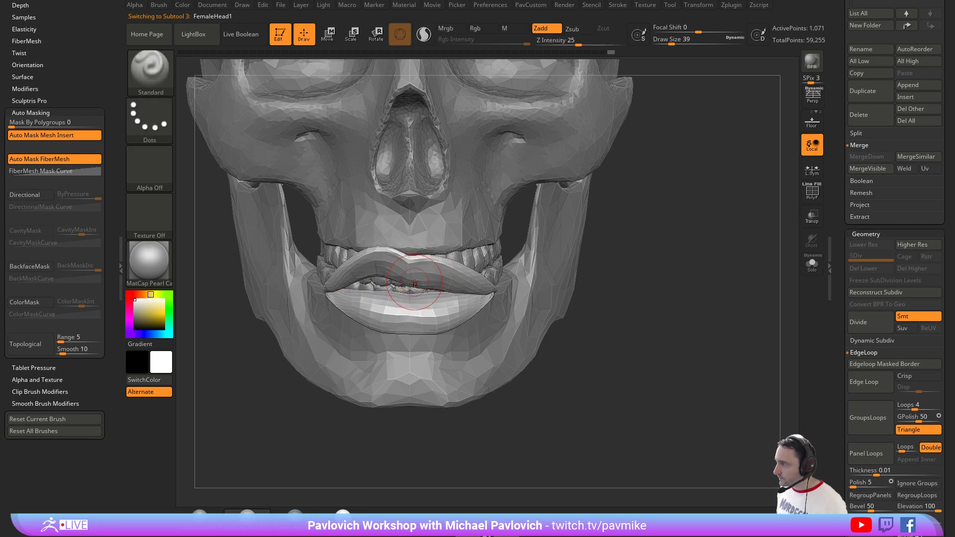
# Scale the lips up slightly and nudge them vertically to fit over the teeth.
pyautogui.press('w')
pyautogui.moveTo(410, 289); pyautogui.dragTo(416, 288)
pyautogui.moveTo(409, 233); pyautogui.dragTo(410, 232)
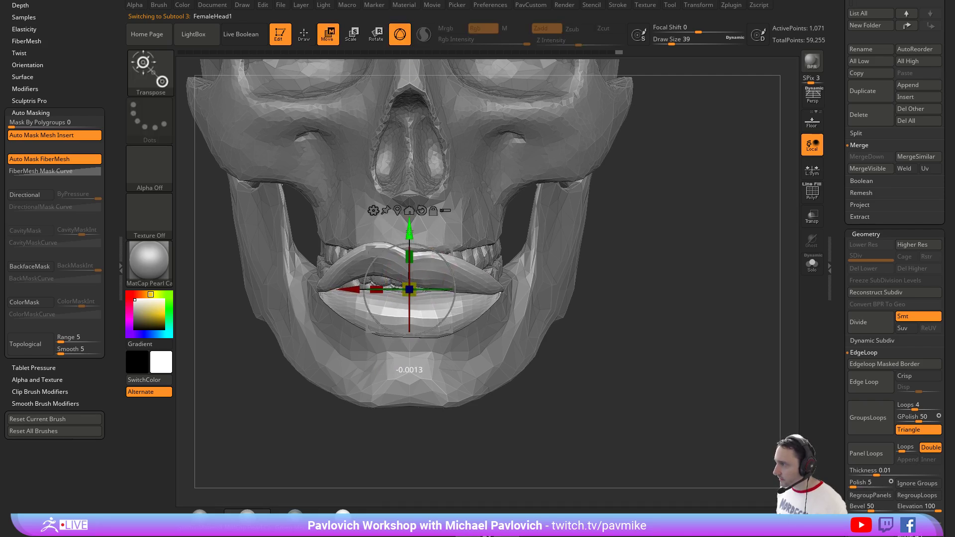
pyautogui.press('q')
# Adjust the shape of the lip opening with the Move brush at a draw size of about 55.
pyautogui.press('b')
pyautogui.press('m')
pyautogui.press('v')
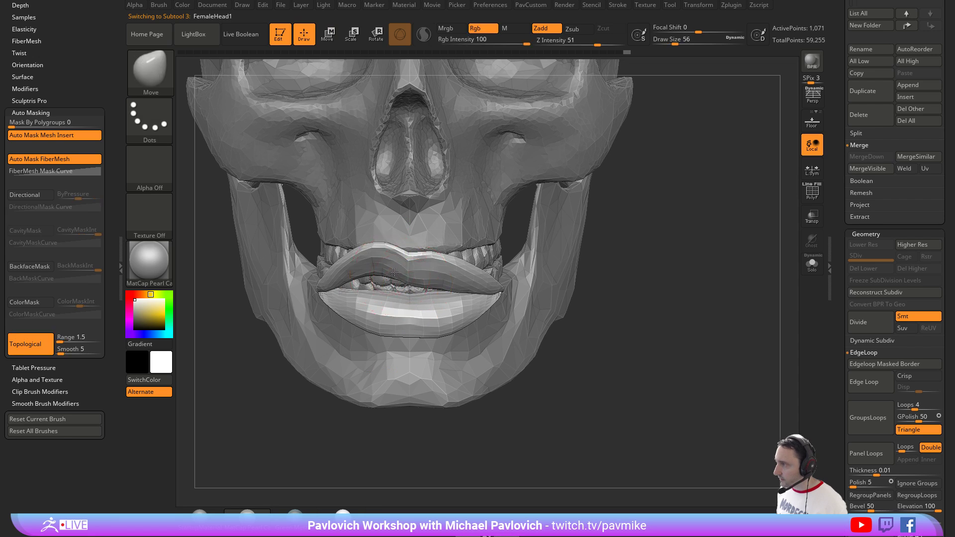
pyautogui.press(']')
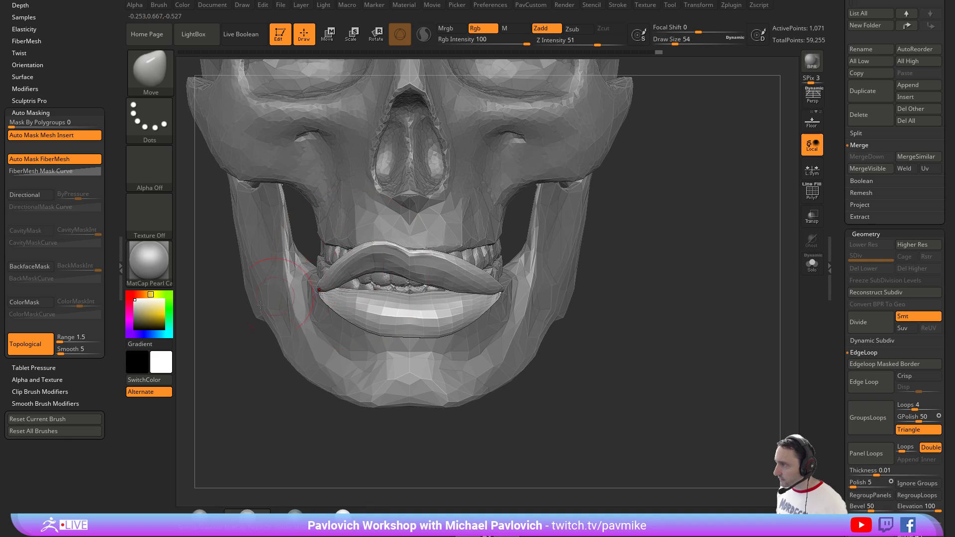
pyautogui.moveTo(261, 304)
pyautogui.mouseDown(button='right')
pyautogui.moveTo(453, 252)
pyautogui.moveTo(465, 218)
pyautogui.mouseUp(button='right')
# Work over the upper lip's inner surface using the Clay brush at draw size 49.
pyautogui.press('b')
pyautogui.press('c')
pyautogui.press('l')
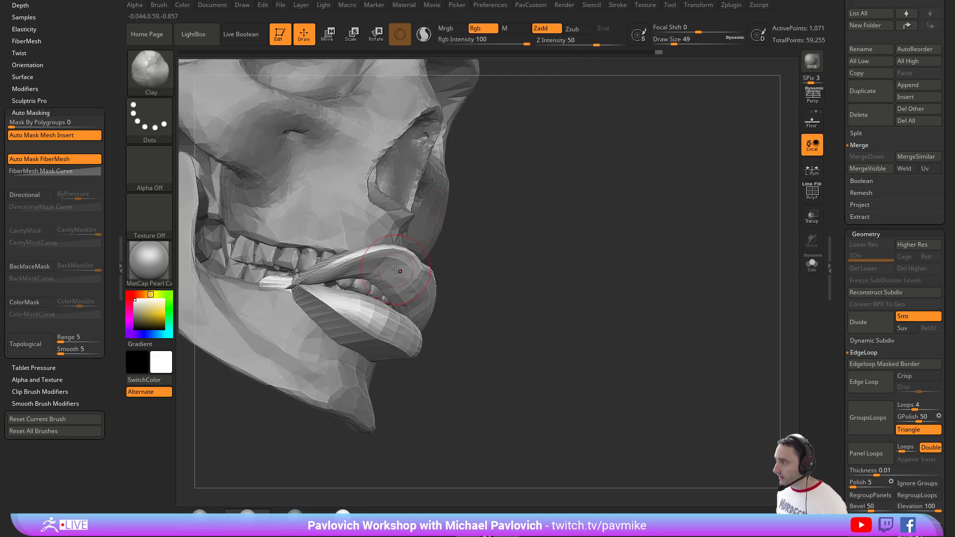
pyautogui.moveTo(353, 272); pyautogui.dragTo(385, 279)
pyautogui.moveTo(521, 303); pyautogui.dragTo(417, 297, button='right')
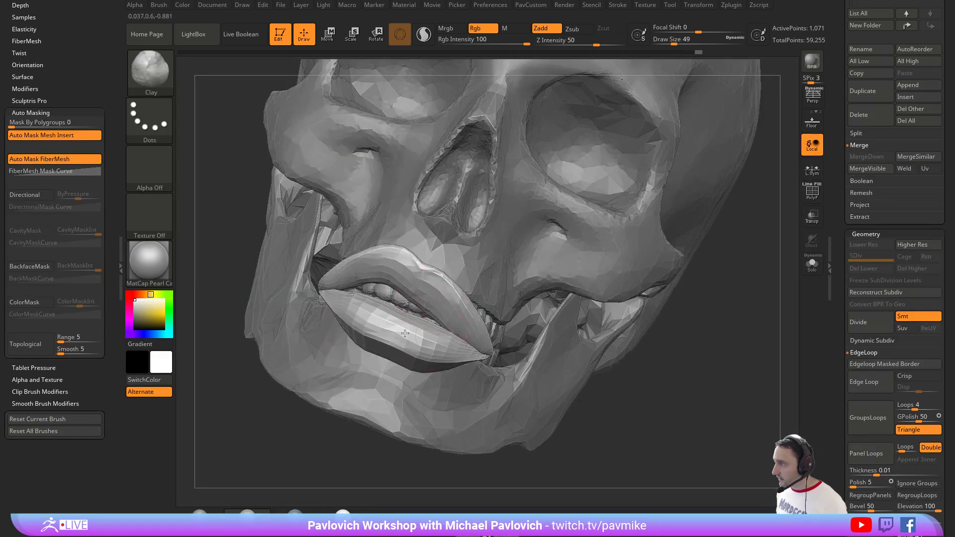
pyautogui.moveTo(405, 334); pyautogui.dragTo(406, 304, button='right')
# Switch to the Standard brush, select the skull subtool, and split it into polygroups with Auto Groups.
pyautogui.press('b')
pyautogui.press('s')
pyautogui.press('t')
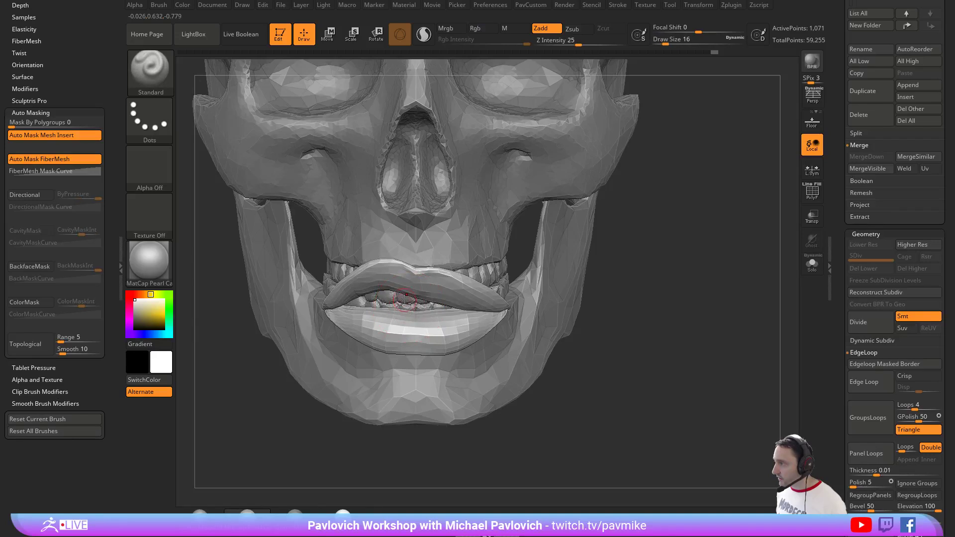
pyautogui.keyDown('alt'); pyautogui.click(455, 303); pyautogui.keyUp('alt')
pyautogui.press('3')
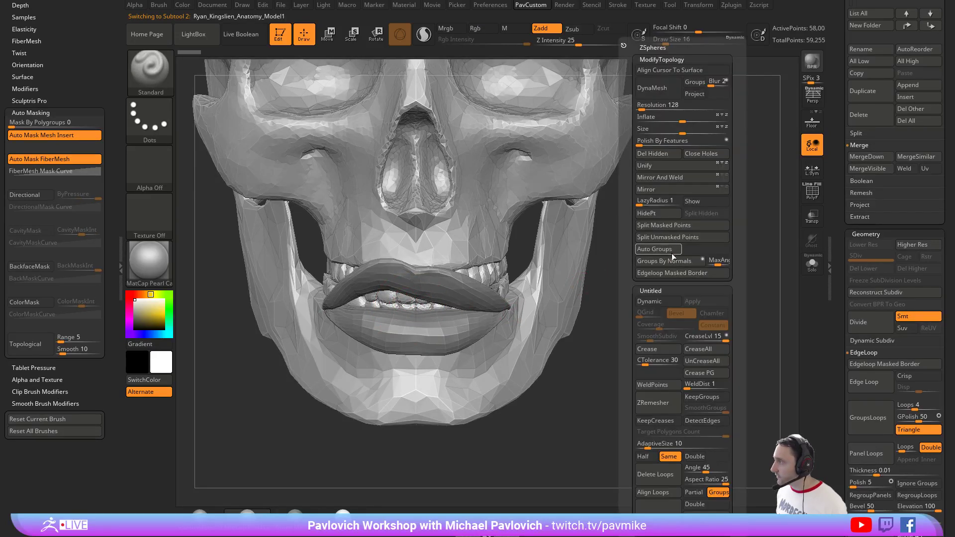
pyautogui.click(657, 249)
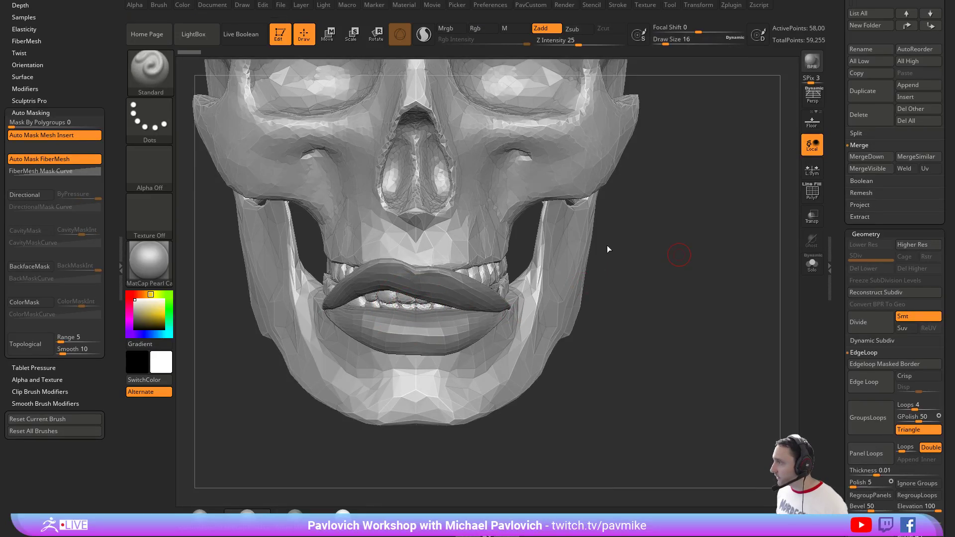
# Hide the cranium and jaw polygroups so only the teeth remain, and delete the hidden geometry with Del Hidden.
pyautogui.keyDown('ctrl'); pyautogui.keyDown('shift'); pyautogui.click(577, 190); pyautogui.keyUp('shift'); pyautogui.keyUp('ctrl')
pyautogui.keyDown('ctrl'); pyautogui.keyDown('shift'); pyautogui.moveTo(680, 204); pyautogui.dragTo(697, 262); pyautogui.keyUp('shift'); pyautogui.keyUp('ctrl')
pyautogui.keyDown('ctrl'); pyautogui.keyDown('shift'); pyautogui.click(570, 260); pyautogui.keyUp('shift'); pyautogui.keyUp('ctrl')
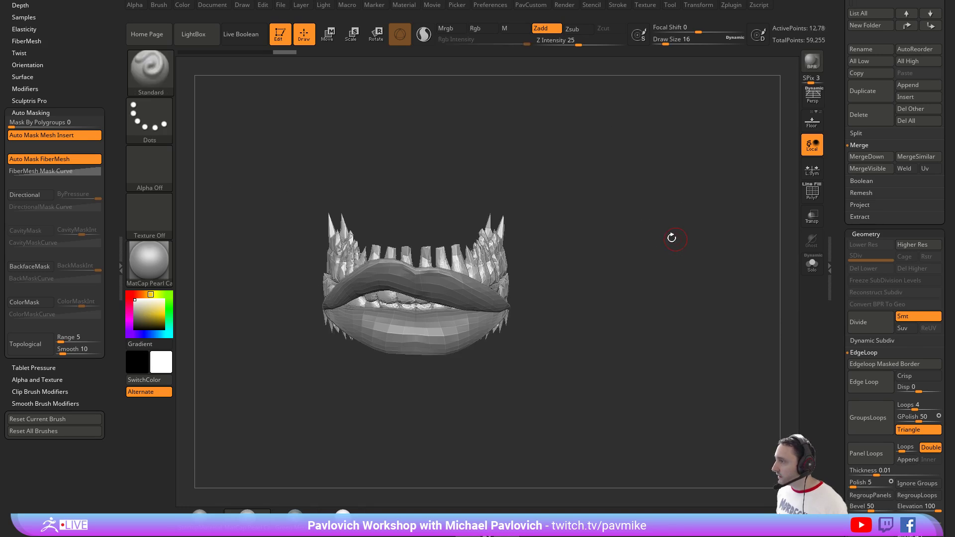
pyautogui.press('3')
pyautogui.click(648, 153)
pyautogui.moveTo(647, 229)
pyautogui.mouseDown()
pyautogui.moveTo(635, 188)
pyautogui.moveTo(610, 216)
pyautogui.moveTo(609, 202)
pyautogui.mouseUp()
# Choose the TrimCurve brush and cut off the roots of the upper and lower teeth from the side.
pyautogui.press('b')
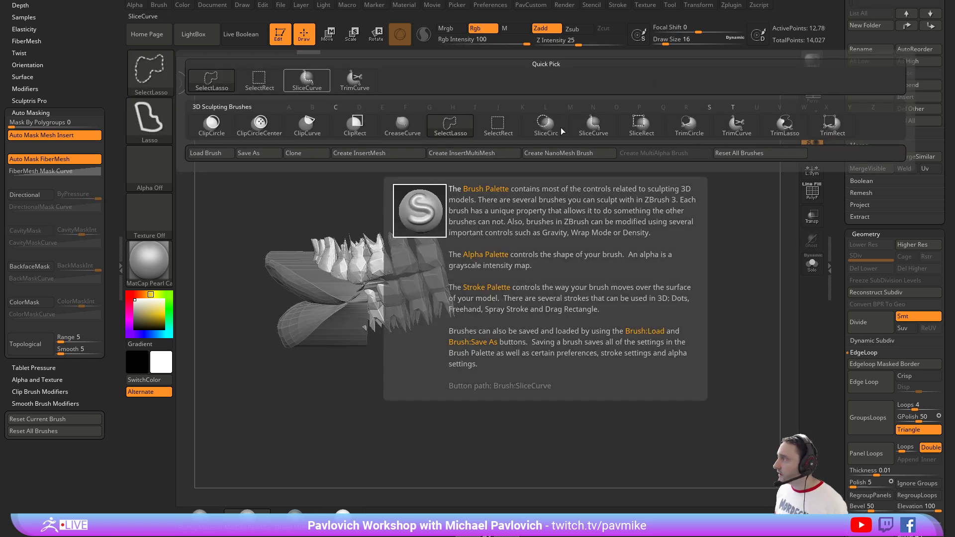
pyautogui.click(355, 80)
pyautogui.moveTo(254, 230)
pyautogui.keyDown('ctrl'); pyautogui.keyDown('shift'); pyautogui.mouseDown()
pyautogui.moveTo(588, 211)
pyautogui.moveTo(646, 235)
pyautogui.mouseUp(); pyautogui.keyUp('shift'); pyautogui.keyUp('ctrl')
pyautogui.moveTo(607, 276)
pyautogui.keyDown('ctrl'); pyautogui.keyDown('shift'); pyautogui.mouseDown()
pyautogui.moveTo(199, 349)
pyautogui.moveTo(199, 338)
pyautogui.mouseUp(); pyautogui.keyUp('shift'); pyautogui.keyUp('ctrl')
pyautogui.moveTo(458, 206)
pyautogui.mouseDown()
pyautogui.moveTo(529, 213)
pyautogui.moveTo(520, 202)
pyautogui.moveTo(534, 221)
pyautogui.moveTo(510, 194)
pyautogui.mouseUp()
# Switch to the SelectRect brush and hide the upper and lower back teeth one by one on one side.
pyautogui.hotkey('ctrl', 'shift', 'b')
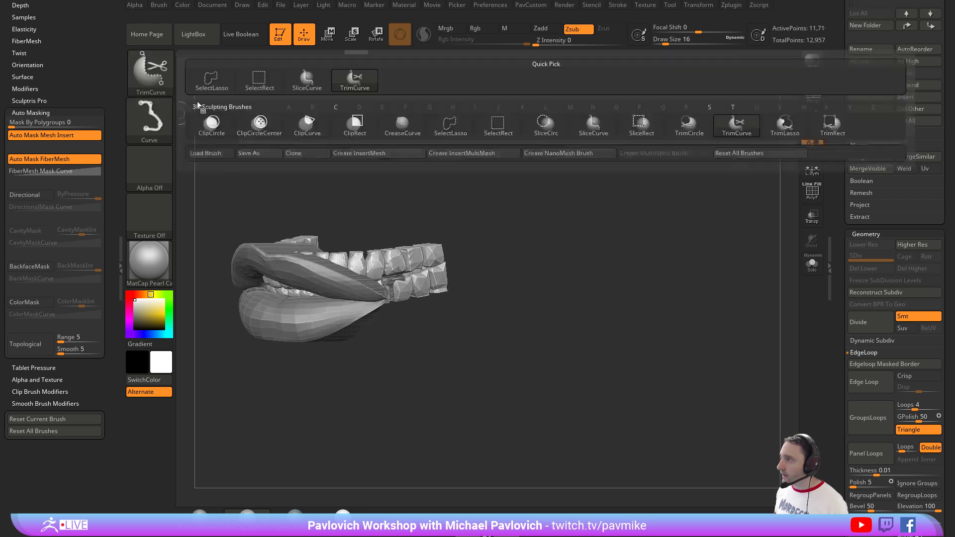
pyautogui.click(259, 79)
pyautogui.moveTo(496, 239); pyautogui.dragTo(444, 208)
pyautogui.keyDown('ctrl'); pyautogui.keyDown('shift'); pyautogui.click(352, 260); pyautogui.keyUp('shift'); pyautogui.keyUp('ctrl')
pyautogui.keyDown('ctrl'); pyautogui.keyDown('shift'); pyautogui.click(434, 256); pyautogui.keyUp('shift'); pyautogui.keyUp('ctrl')
pyautogui.keyDown('ctrl'); pyautogui.keyDown('shift'); pyautogui.click(436, 278); pyautogui.keyUp('shift'); pyautogui.keyUp('ctrl')
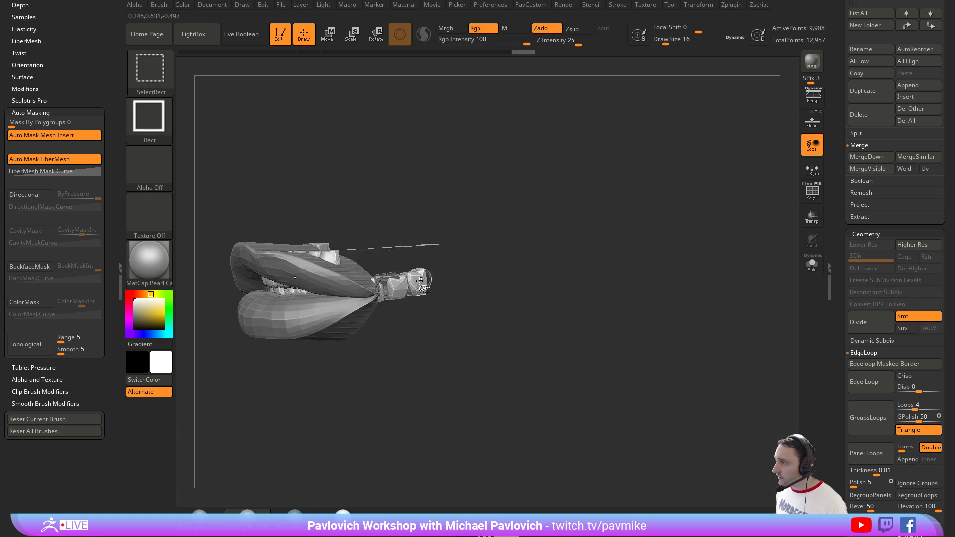
pyautogui.keyDown('ctrl'); pyautogui.keyDown('shift'); pyautogui.click(418, 281); pyautogui.keyUp('shift'); pyautogui.keyUp('ctrl')
pyautogui.keyDown('ctrl'); pyautogui.keyDown('shift'); pyautogui.click(396, 295); pyautogui.keyUp('shift'); pyautogui.keyUp('ctrl')
pyautogui.moveTo(455, 254); pyautogui.dragTo(431, 252)
# Hide the remaining upper and lower back teeth on the opposite side of the mouth.
pyautogui.hotkey('ctrl', 'shift')
pyautogui.keyDown('ctrl'); pyautogui.keyDown('shift'); pyautogui.click(343, 275); pyautogui.keyUp('shift'); pyautogui.keyUp('ctrl')
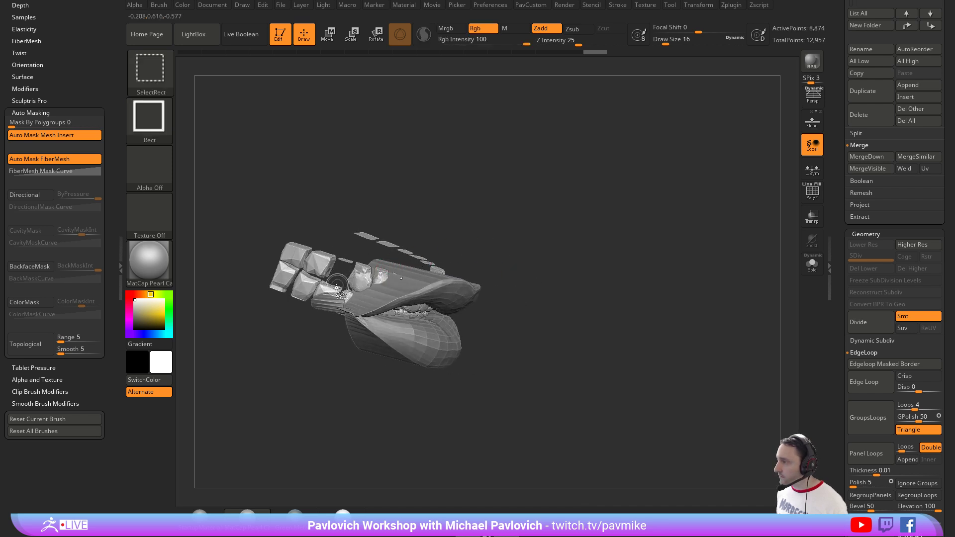
pyautogui.keyDown('ctrl'); pyautogui.keyDown('shift'); pyautogui.click(328, 289); pyautogui.keyUp('shift'); pyautogui.keyUp('ctrl')
pyautogui.keyDown('ctrl'); pyautogui.keyDown('shift'); pyautogui.click(307, 285); pyautogui.keyUp('shift'); pyautogui.keyUp('ctrl')
pyautogui.keyDown('ctrl'); pyautogui.keyDown('shift'); pyautogui.click(318, 269); pyautogui.keyUp('shift'); pyautogui.keyUp('ctrl')
pyautogui.keyDown('ctrl'); pyautogui.keyDown('shift'); pyautogui.click(293, 276); pyautogui.keyUp('shift'); pyautogui.keyUp('ctrl')
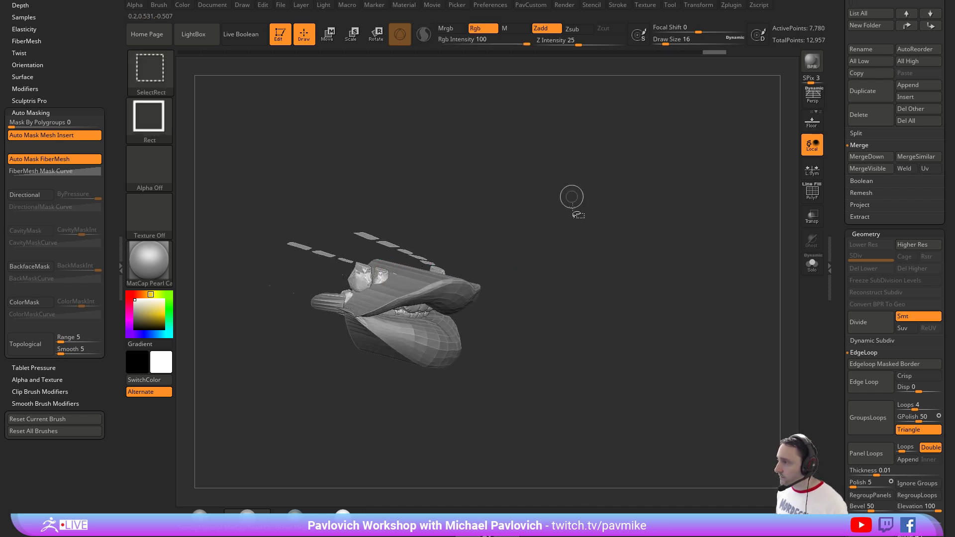
# Invert visibility, grow the selection to whole teeth, invert it again, and remove the unwanted teeth with Del Hidden.
pyautogui.keyDown('ctrl'); pyautogui.keyDown('shift'); pyautogui.moveTo(572, 207); pyautogui.dragTo(579, 276); pyautogui.keyUp('shift'); pyautogui.keyUp('ctrl')
pyautogui.hotkey('ctrl', 'shift', 'a')
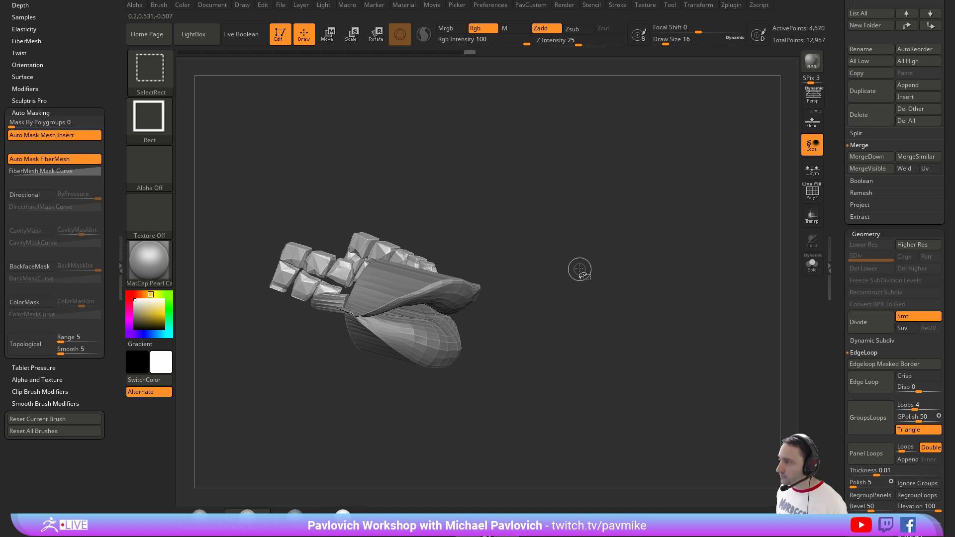
pyautogui.keyDown('ctrl'); pyautogui.keyDown('shift'); pyautogui.moveTo(574, 212); pyautogui.dragTo(605, 279); pyautogui.keyUp('shift'); pyautogui.keyUp('ctrl')
pyautogui.moveTo(627, 228)
pyautogui.mouseDown()
pyautogui.moveTo(599, 238)
pyautogui.moveTo(562, 225)
pyautogui.mouseUp()
pyautogui.press('`')
pyautogui.click(583, 156)
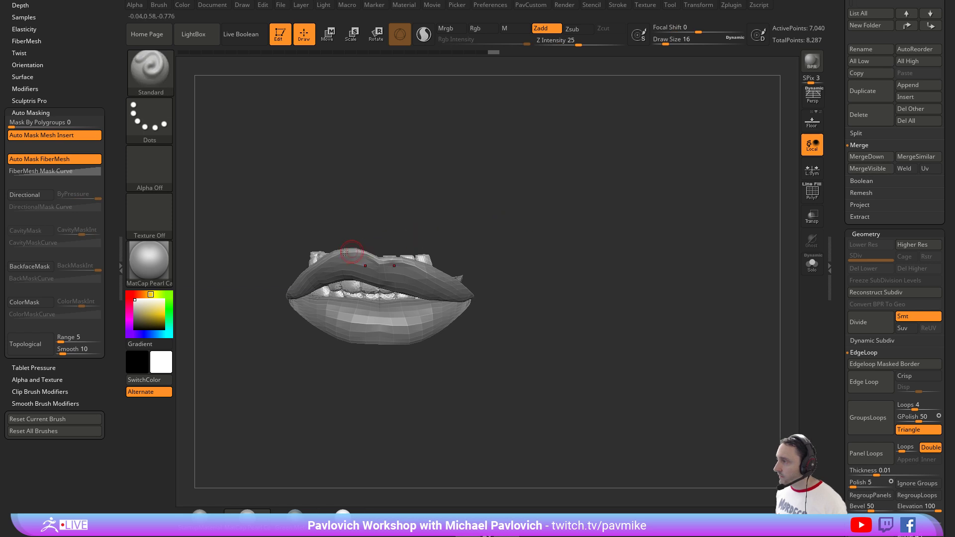
# Turn on Dynamic Subdiv for the teeth and push the protruding upper teeth in behind the lip with the Move brush.
pyautogui.moveTo(365, 213); pyautogui.dragTo(389, 214)
pyautogui.press('s')
pyautogui.moveTo(347, 253); pyautogui.dragTo(342, 252)
pyautogui.press('b')
pyautogui.press('m')
pyautogui.press('t')
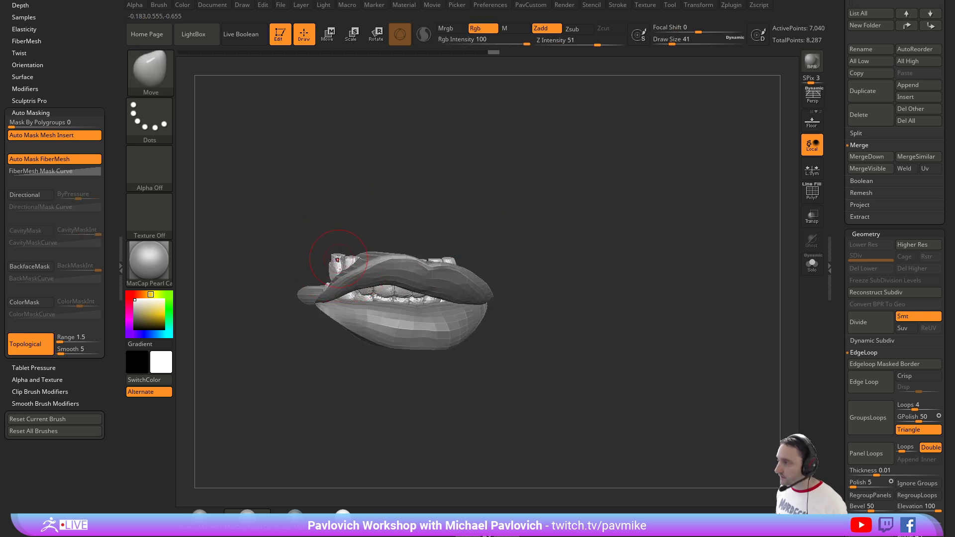
pyautogui.moveTo(348, 263); pyautogui.dragTo(397, 247, button='right')
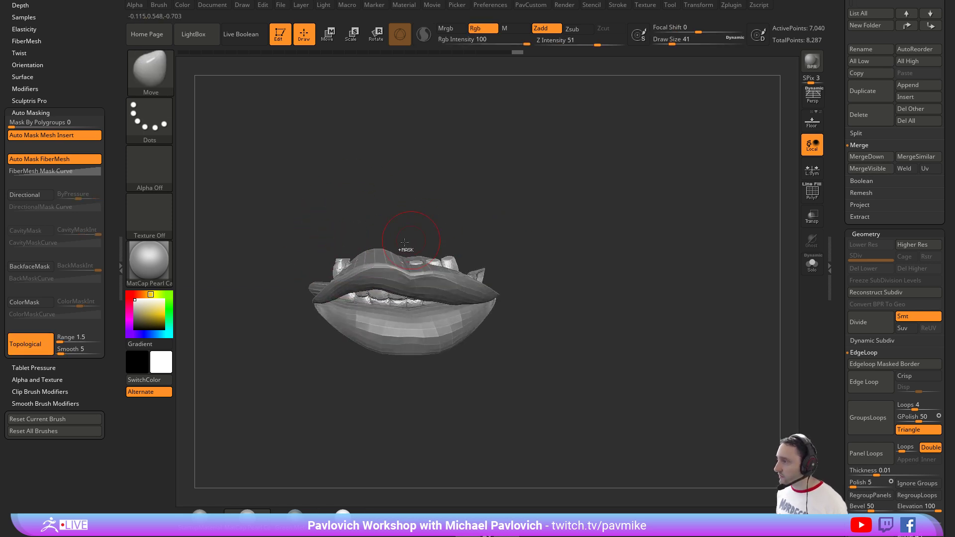
pyautogui.press('d')
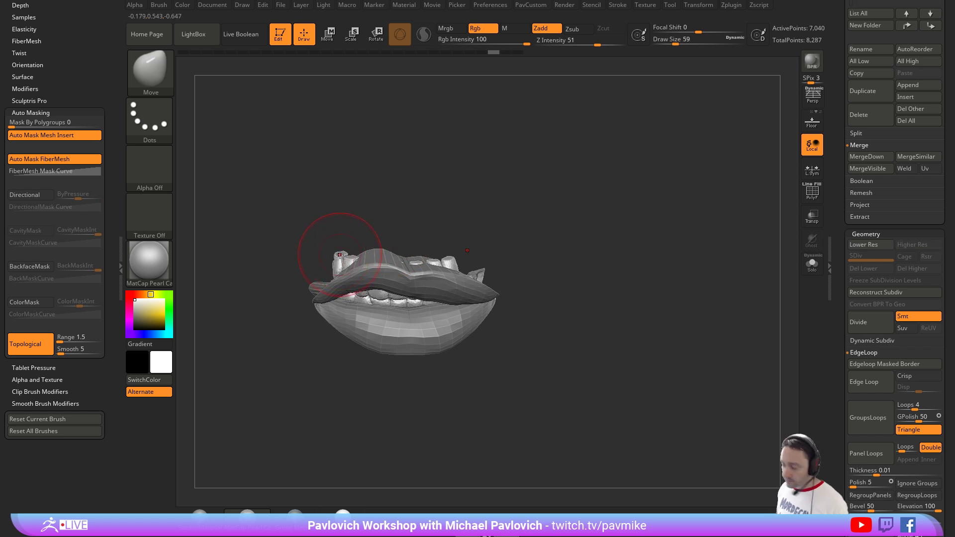
pyautogui.press(']')
pyautogui.press('[')
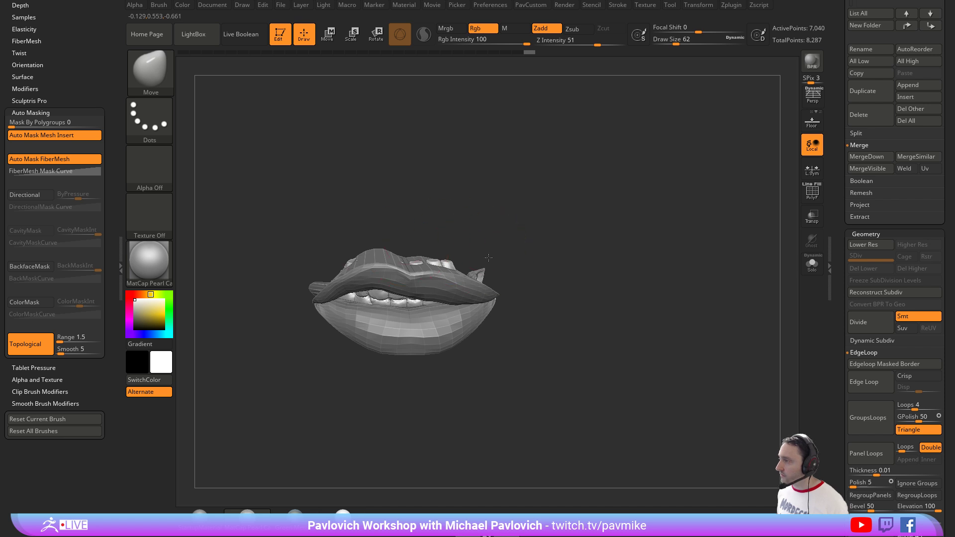
# Push the teeth poking out above the upper lip back behind it with the Move brush, switching off its Topological masking.
pyautogui.moveTo(488, 257); pyautogui.dragTo(483, 258)
pyautogui.moveTo(443, 267); pyautogui.dragTo(446, 261)
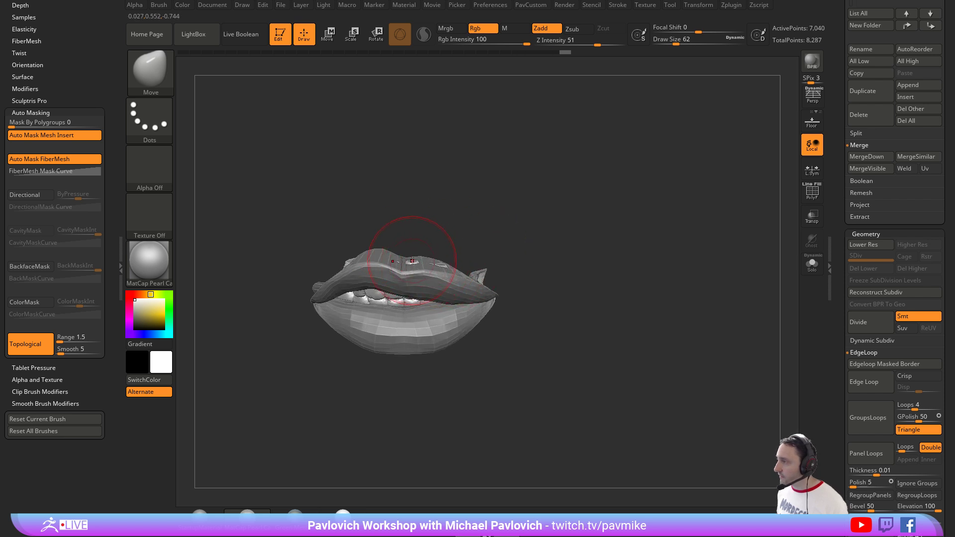
pyautogui.moveTo(345, 259); pyautogui.dragTo(359, 267, button='right')
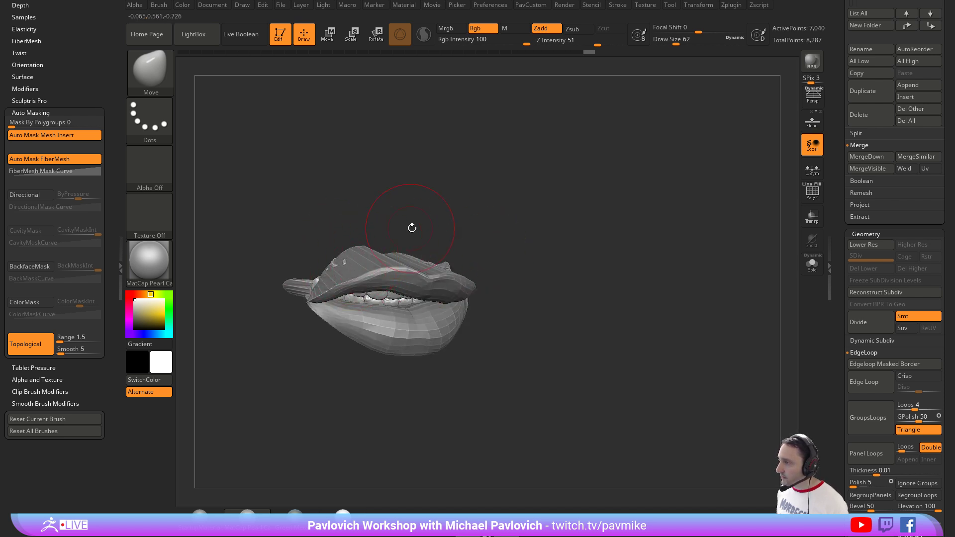
pyautogui.moveTo(321, 284); pyautogui.dragTo(332, 269)
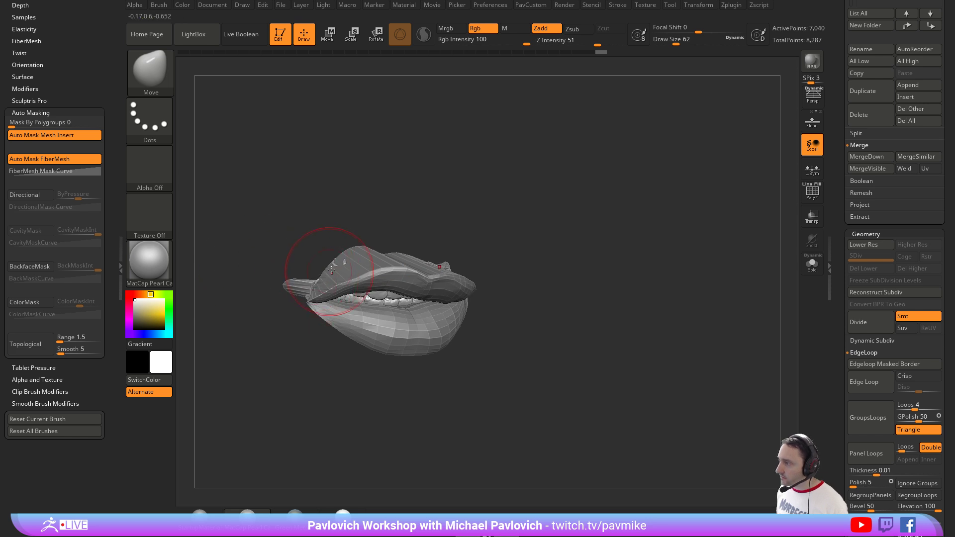
pyautogui.moveTo(479, 248)
pyautogui.keyDown('shift'); pyautogui.mouseDown()
pyautogui.moveTo(540, 231)
pyautogui.moveTo(491, 250)
pyautogui.mouseUp(); pyautogui.keyUp('shift')
pyautogui.press('s')
pyautogui.keyDown('alt'); pyautogui.moveTo(513, 249); pyautogui.dragTo(498, 232); pyautogui.keyUp('alt')
pyautogui.press('s')
pyautogui.keyDown('ctrl'); pyautogui.keyDown('shift'); pyautogui.click(472, 268); pyautogui.keyUp('shift'); pyautogui.keyUp('ctrl')
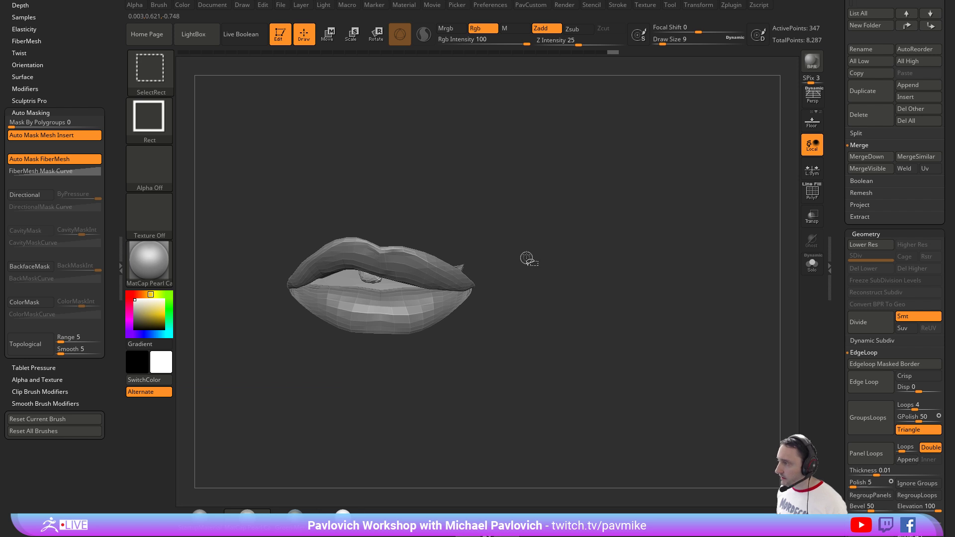
pyautogui.click(169, 75)
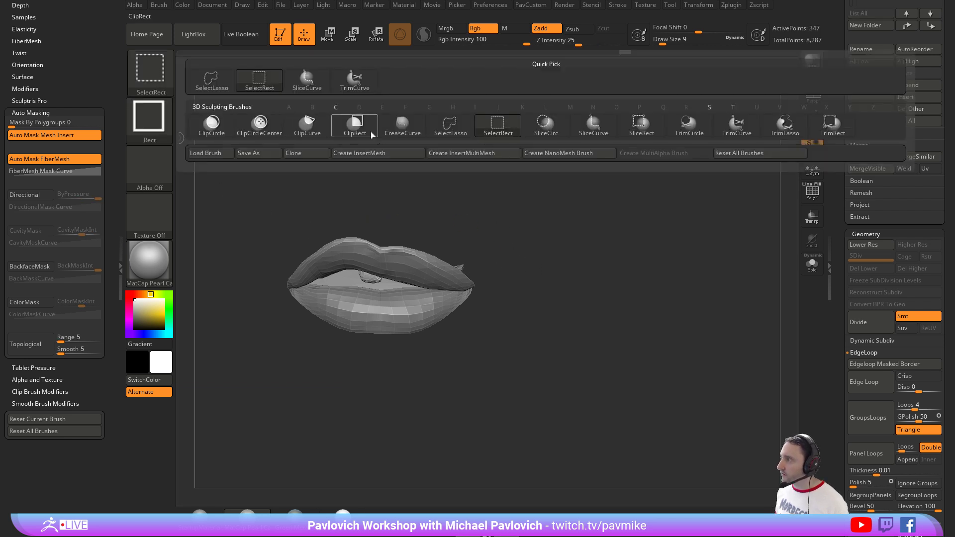
pyautogui.moveTo(493, 294)
pyautogui.mouseDown()
pyautogui.moveTo(491, 279)
pyautogui.moveTo(372, 279)
pyautogui.moveTo(347, 302)
pyautogui.mouseUp()
pyautogui.hotkey('ctrl', 'z')
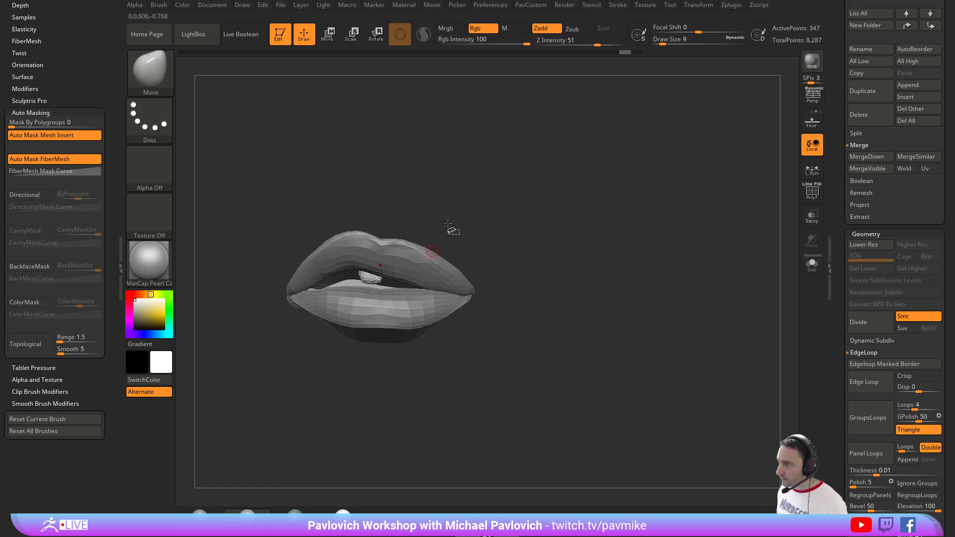
pyautogui.moveTo(476, 214)
pyautogui.keyDown('ctrl'); pyautogui.keyDown('shift'); pyautogui.mouseDown()
pyautogui.moveTo(380, 276)
pyautogui.moveTo(364, 320)
pyautogui.mouseUp(); pyautogui.keyUp('shift'); pyautogui.keyUp('ctrl')
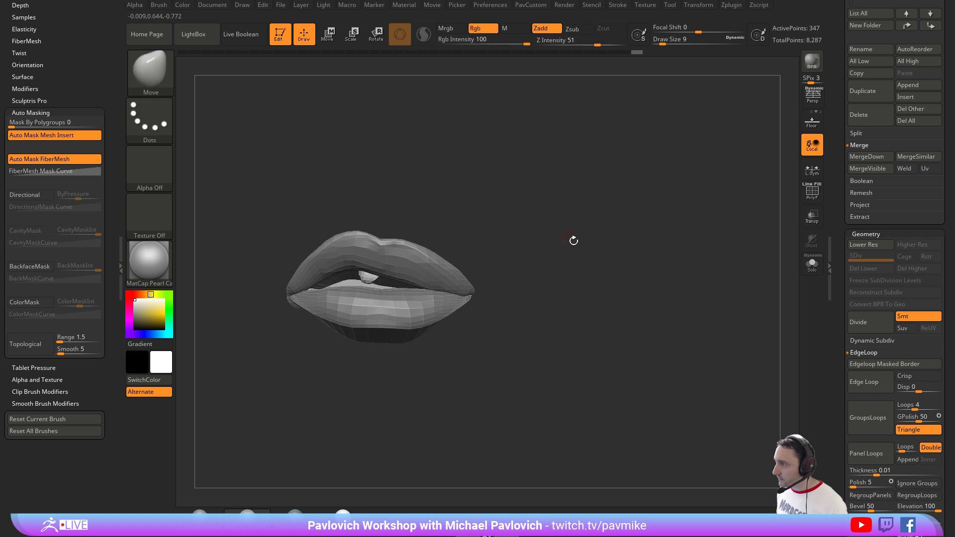
pyautogui.moveTo(574, 241); pyautogui.dragTo(563, 255)
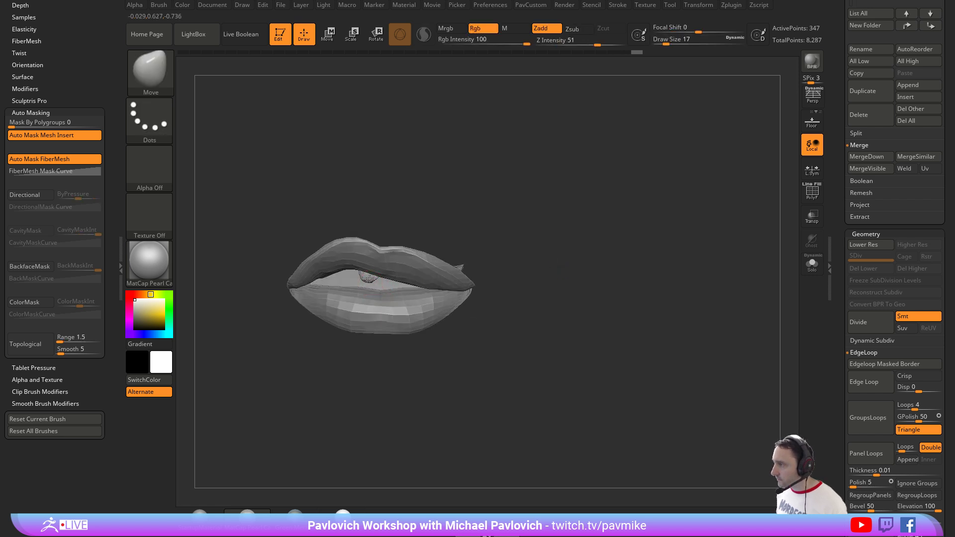
pyautogui.keyDown('ctrl'); pyautogui.keyDown('shift'); pyautogui.click(560, 246); pyautogui.keyUp('shift'); pyautogui.keyUp('ctrl')
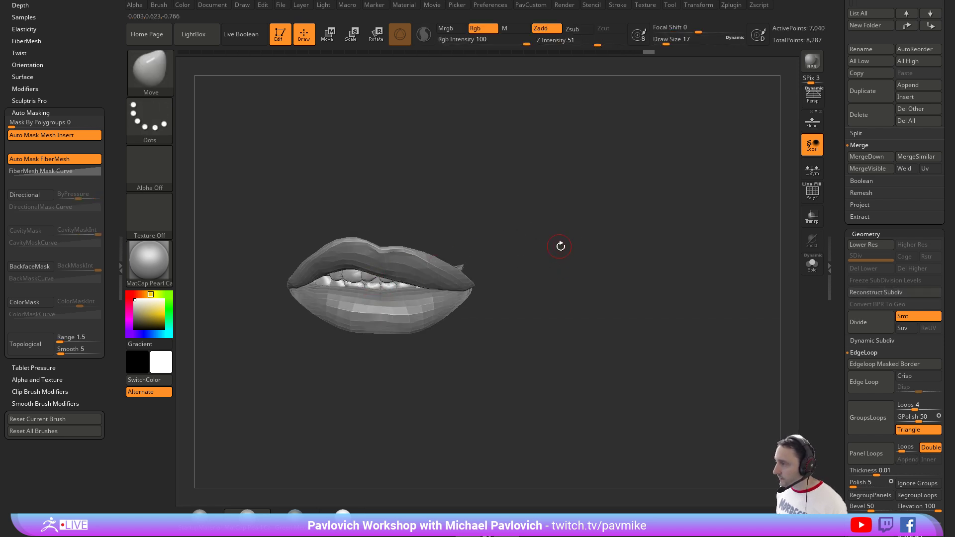
# Select the lips subtool and divide its mesh to subdivision level 2.
pyautogui.moveTo(549, 234); pyautogui.dragTo(527, 278)
pyautogui.moveTo(524, 317)
pyautogui.mouseDown()
pyautogui.moveTo(591, 267)
pyautogui.moveTo(586, 301)
pyautogui.moveTo(551, 270)
pyautogui.moveTo(546, 290)
pyautogui.mouseUp()
pyautogui.keyDown('alt'); pyautogui.click(425, 305); pyautogui.keyUp('alt')
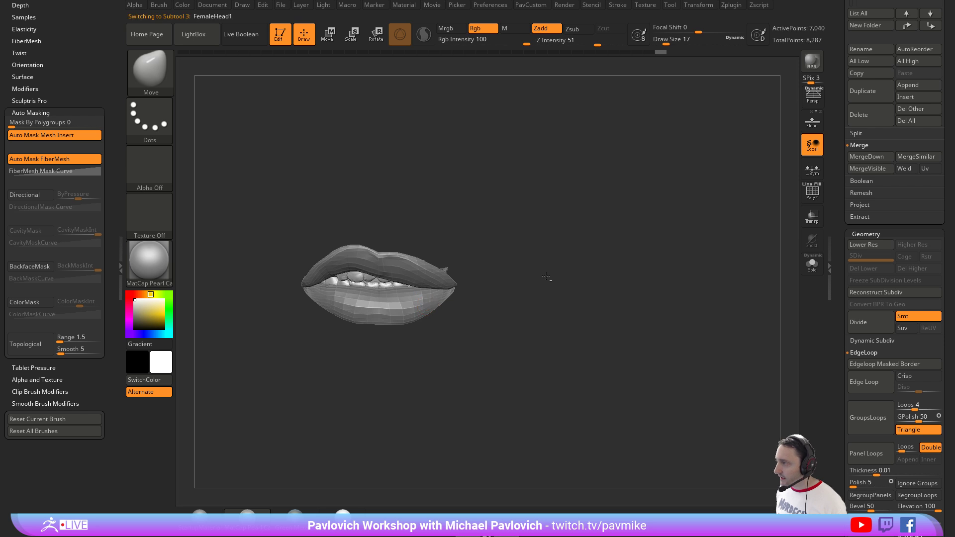
pyautogui.press('d')
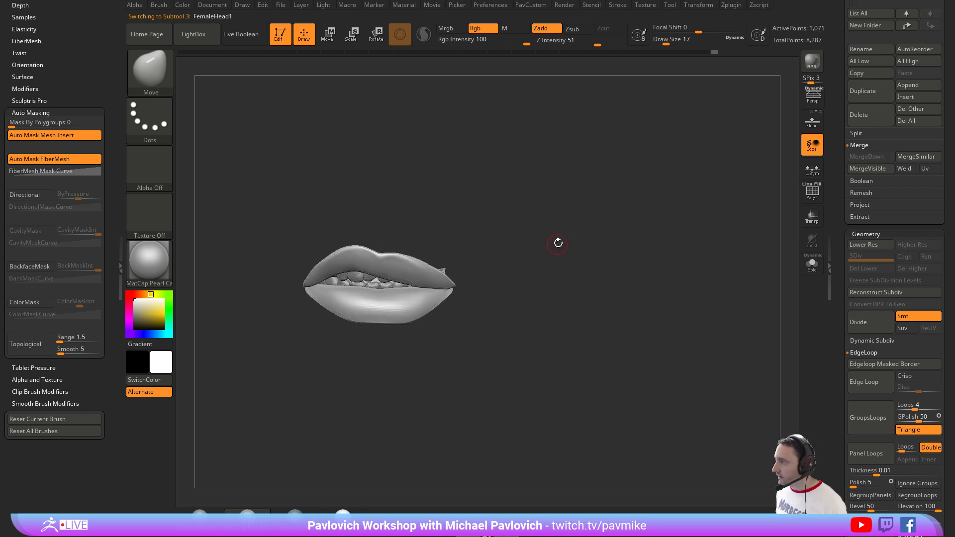
pyautogui.press('space')
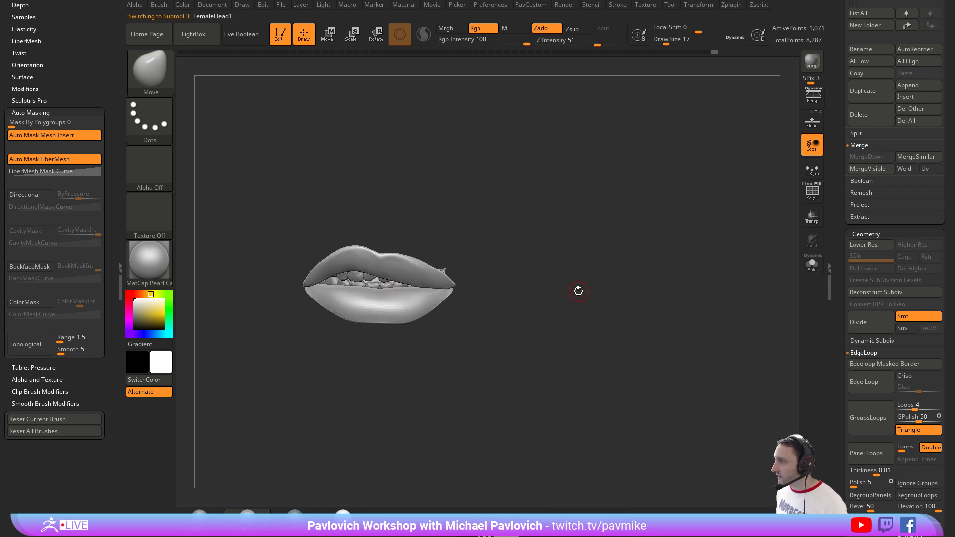
pyautogui.hotkey('ctrl', 'd')
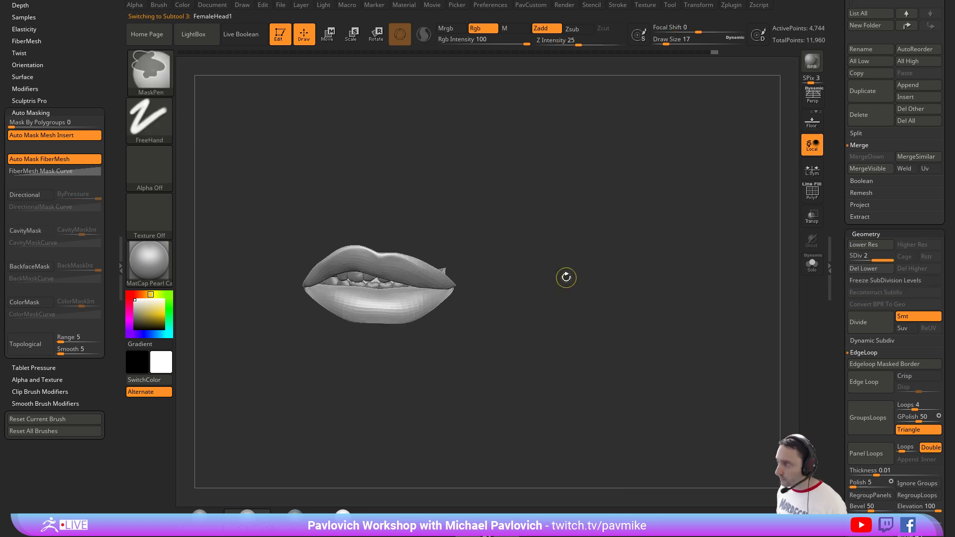
# Choose the Clay brush, undo the unwanted stroke and smooth the surface of the upper lip.
pyautogui.moveTo(542, 243); pyautogui.dragTo(551, 250)
pyautogui.press('b')
pyautogui.press('c')
pyautogui.press('l')
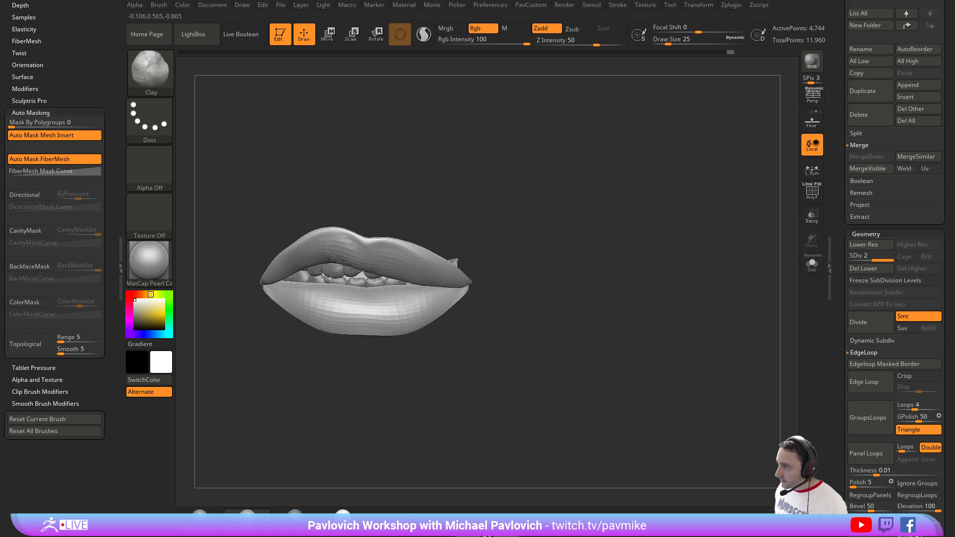
pyautogui.press('shift')
pyautogui.hotkey('ctrl', 'z')
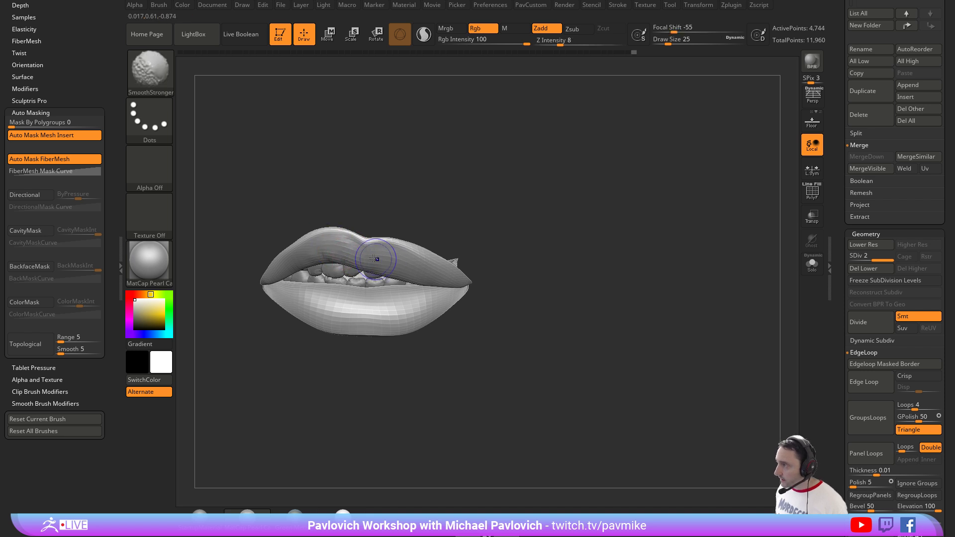
pyautogui.keyDown('shift'); pyautogui.moveTo(389, 257); pyautogui.dragTo(357, 256); pyautogui.keyUp('shift')
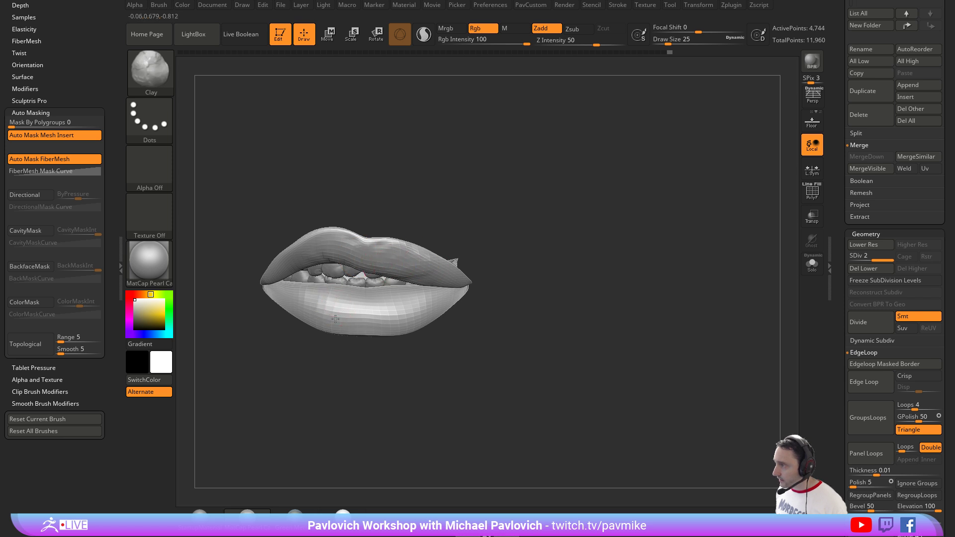
pyautogui.keyDown('alt'); pyautogui.moveTo(636, 293); pyautogui.dragTo(603, 241); pyautogui.keyUp('alt')
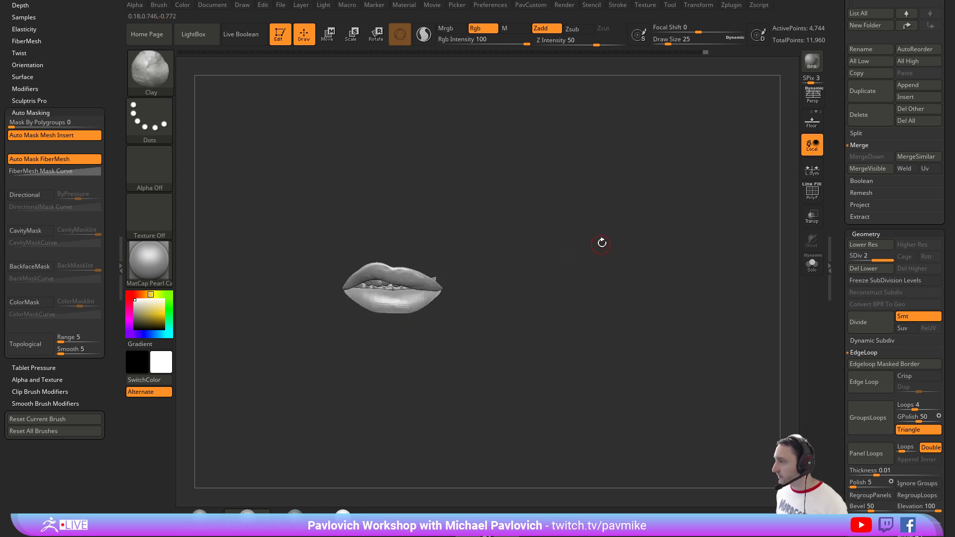
pyautogui.press('shift')
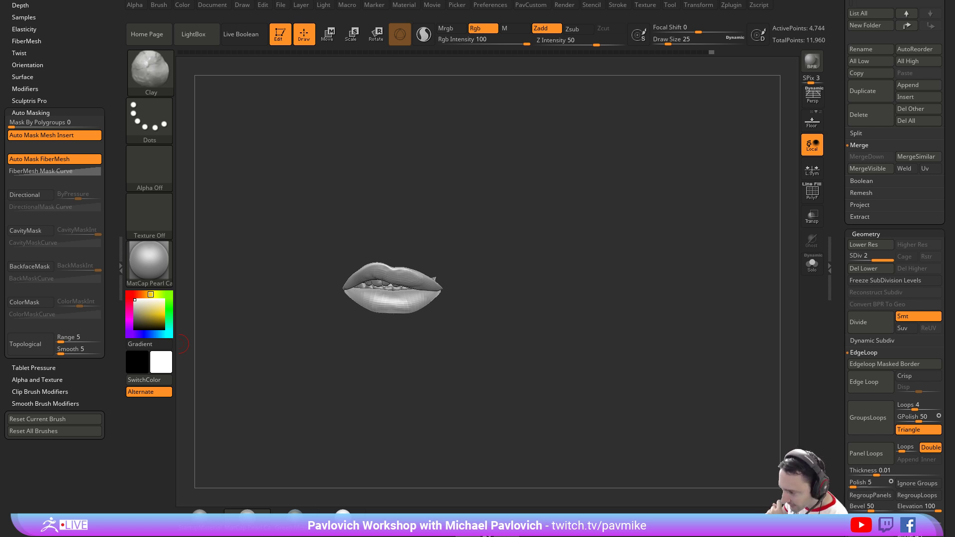
# Switch to the browser to look at the God of War trim artwork on ArtStation, and return to ZBrush.
pyautogui.hotkey('alt', 'Tab')
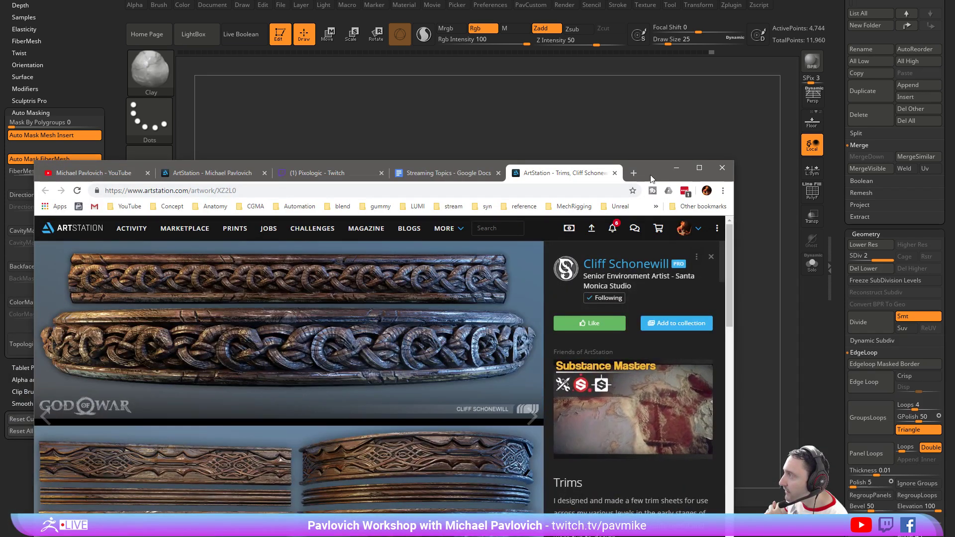
pyautogui.moveTo(651, 178); pyautogui.dragTo(657, 142)
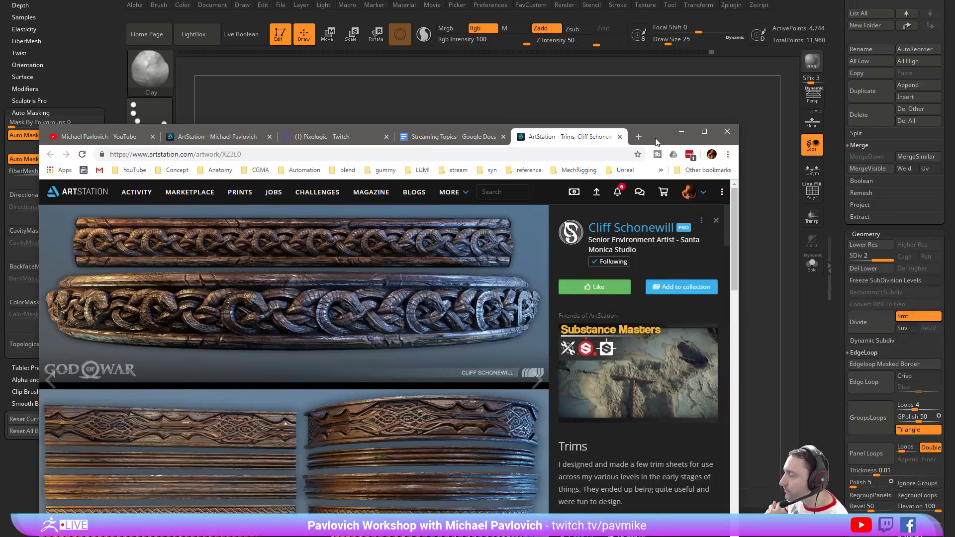
pyautogui.moveTo(655, 142); pyautogui.dragTo(642, 199)
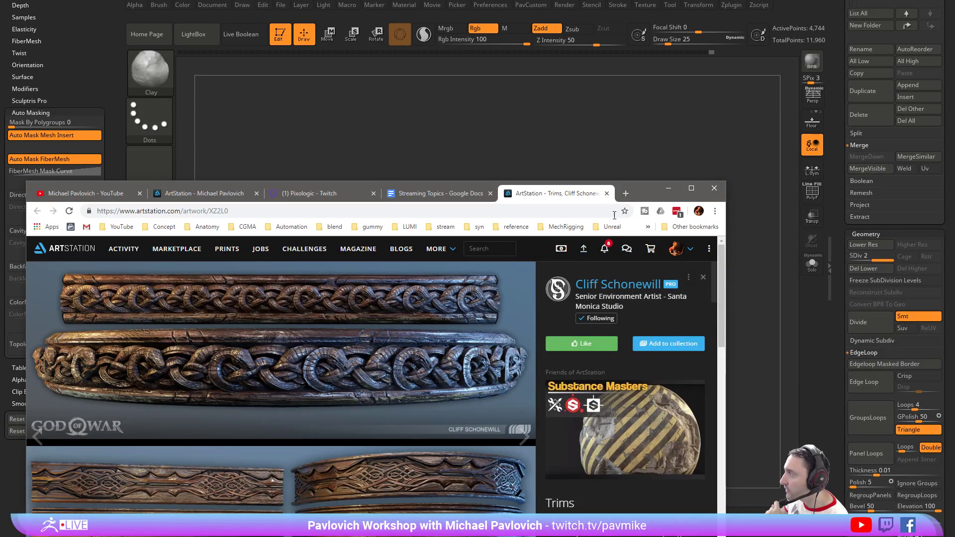
pyautogui.click(668, 188)
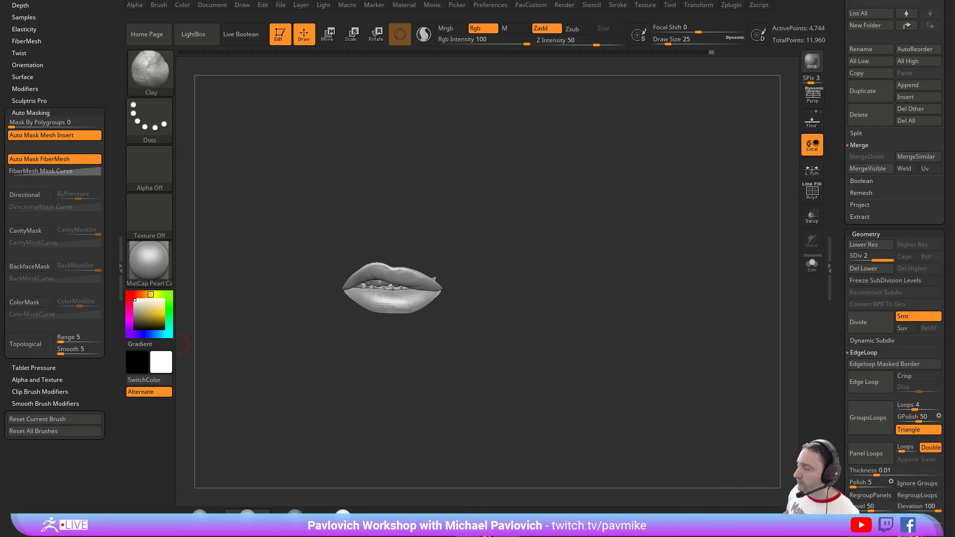
# Clear the lips from the canvas and draw a Ring3D primitive in Edit mode with PolyFrame on.
pyautogui.click(285, 43)
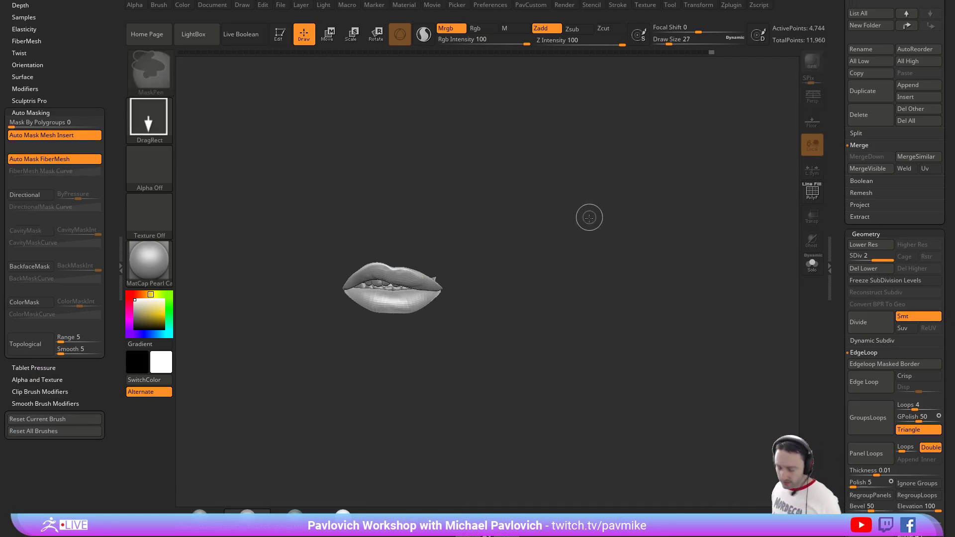
pyautogui.hotkey('ctrl', 'n')
pyautogui.moveTo(837, 212); pyautogui.dragTo(839, 348)
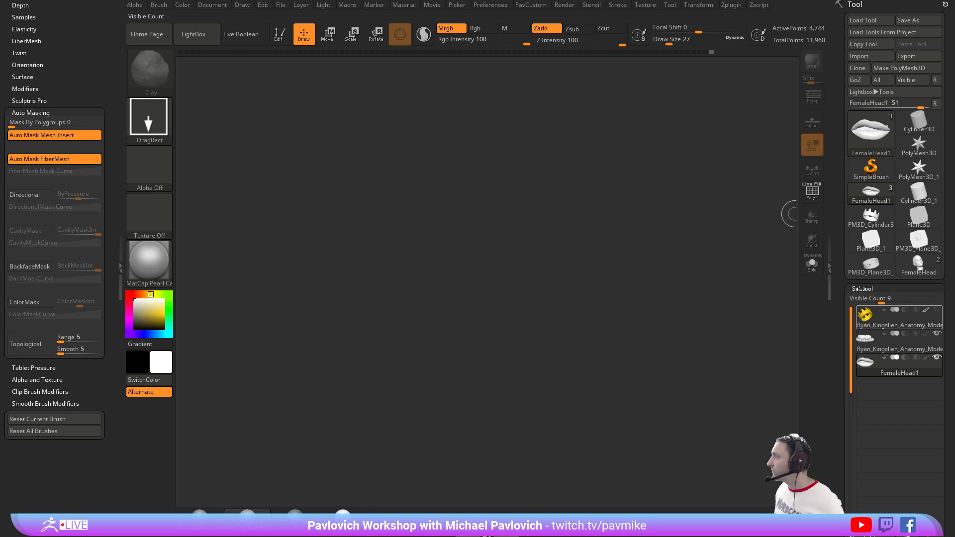
pyautogui.click(870, 170)
pyautogui.click(877, 138)
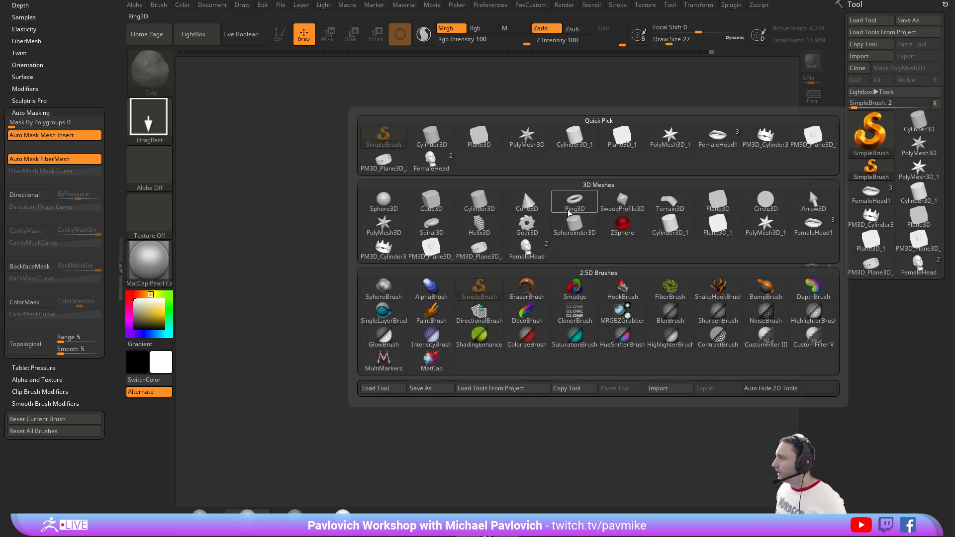
pyautogui.click(524, 189)
pyautogui.moveTo(433, 306); pyautogui.dragTo(451, 245)
pyautogui.press('t')
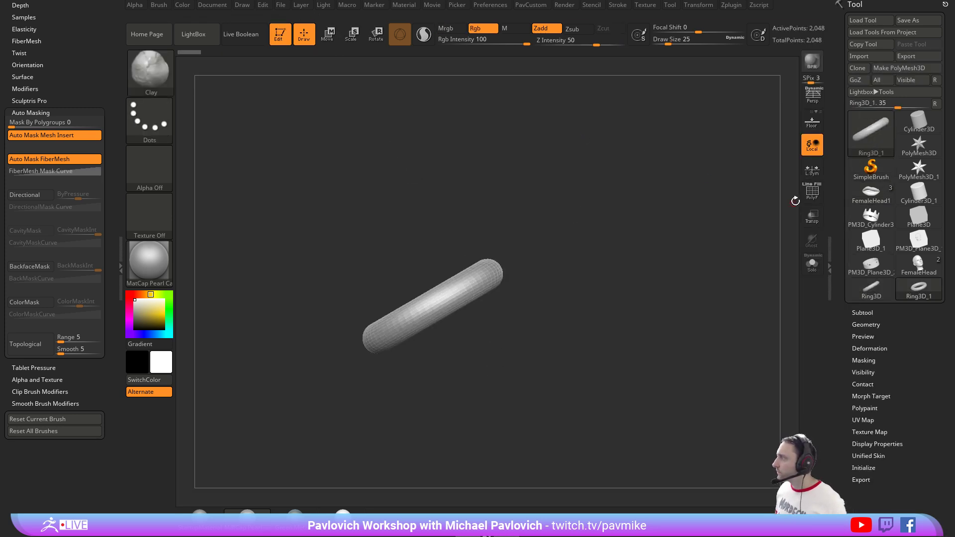
pyautogui.hotkey('shift', 'f')
pyautogui.keyDown('shift'); pyautogui.moveTo(675, 198); pyautogui.dragTo(721, 283); pyautogui.keyUp('shift')
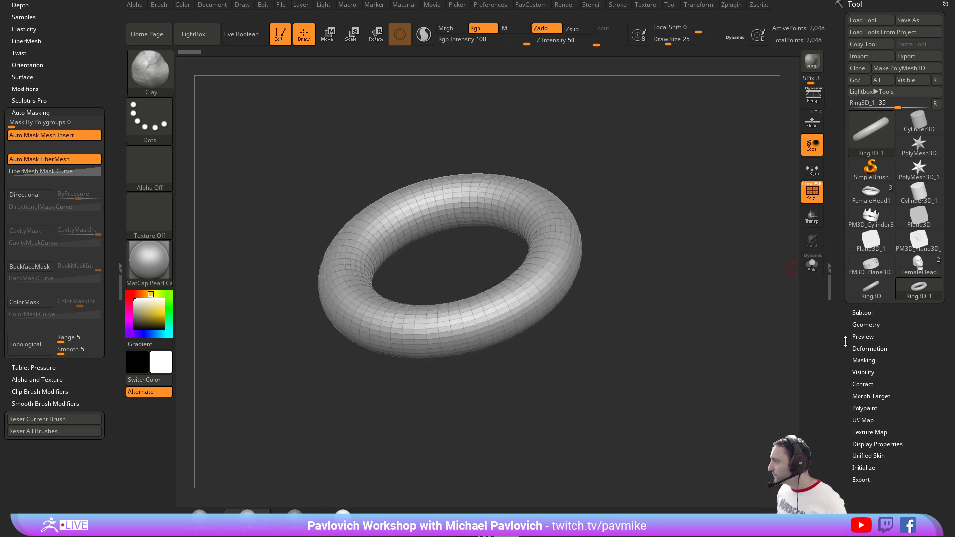
# Initialize the ring with SRadius 38, SDivide 11 and Coverage 227 to make it a partial ring.
pyautogui.moveTo(861, 469); pyautogui.dragTo(857, 346)
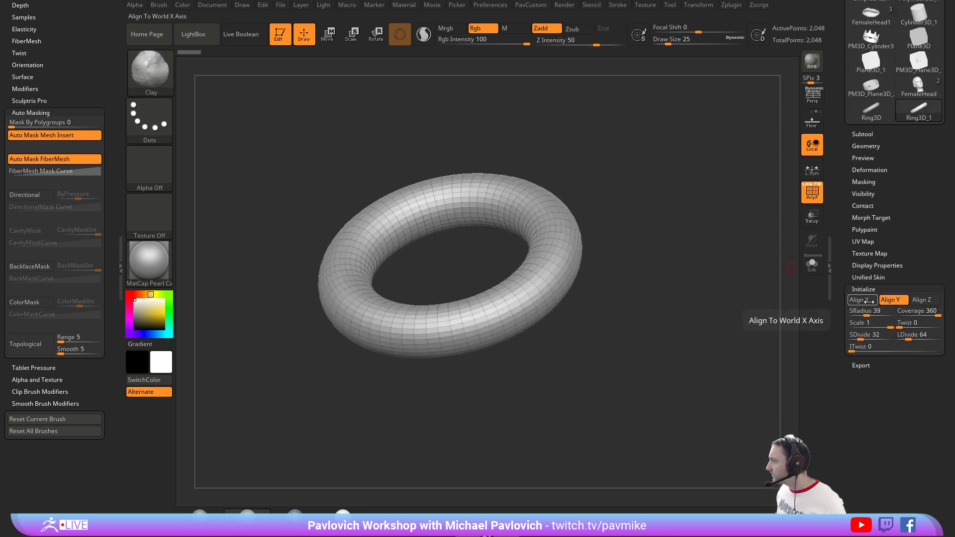
pyautogui.moveTo(863, 311)
pyautogui.mouseDown()
pyautogui.moveTo(851, 311)
pyautogui.moveTo(866, 312)
pyautogui.mouseUp()
pyautogui.moveTo(937, 311)
pyautogui.mouseDown()
pyautogui.moveTo(921, 311)
pyautogui.moveTo(945, 312)
pyautogui.mouseUp()
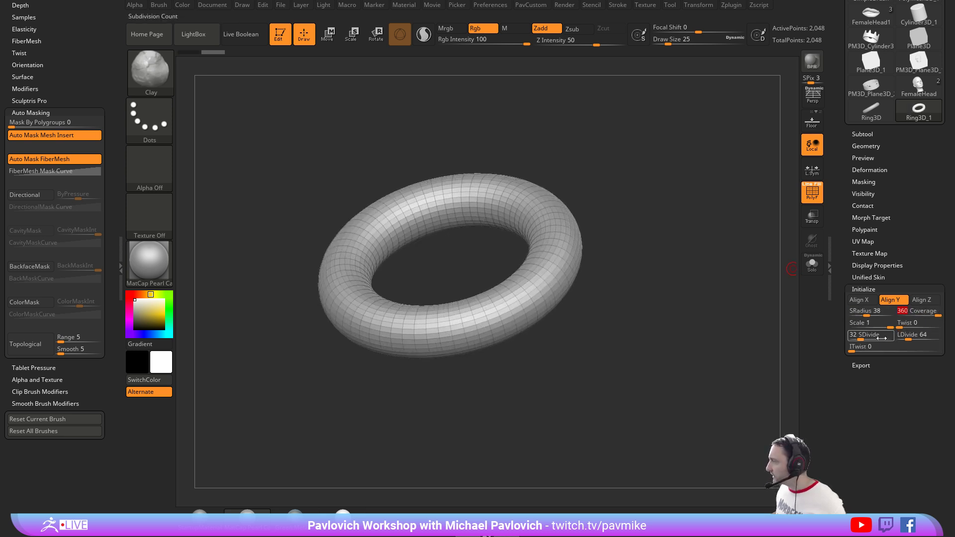
pyautogui.moveTo(863, 339); pyautogui.dragTo(853, 340)
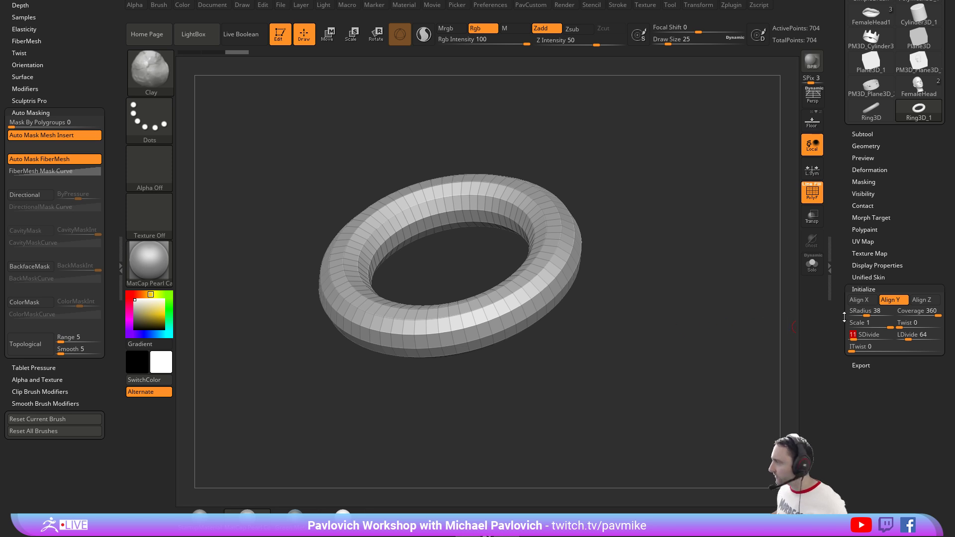
pyautogui.moveTo(938, 316); pyautogui.dragTo(923, 313)
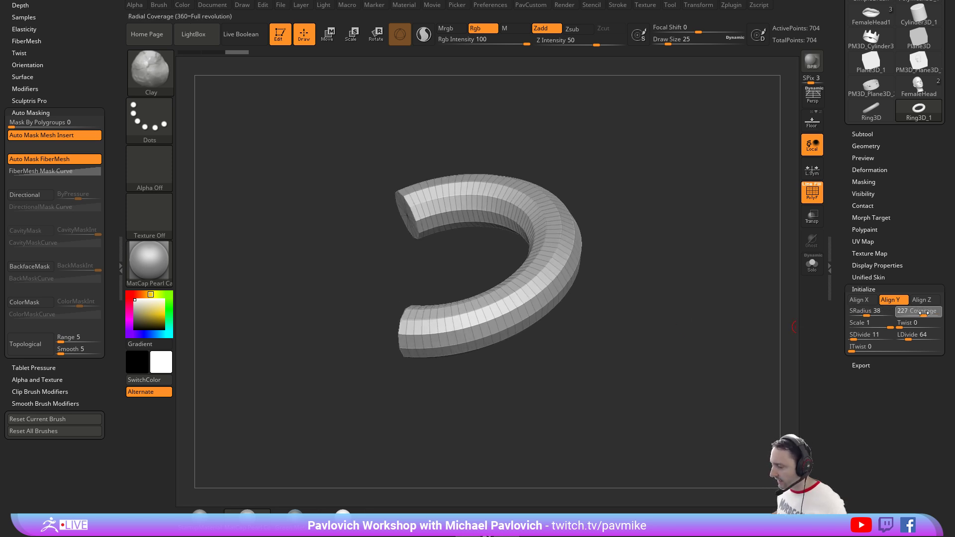
# Convert the partial ring into a PolyMesh3D and set the brush's draw size to 80.
pyautogui.moveTo(708, 316); pyautogui.dragTo(833, 330)
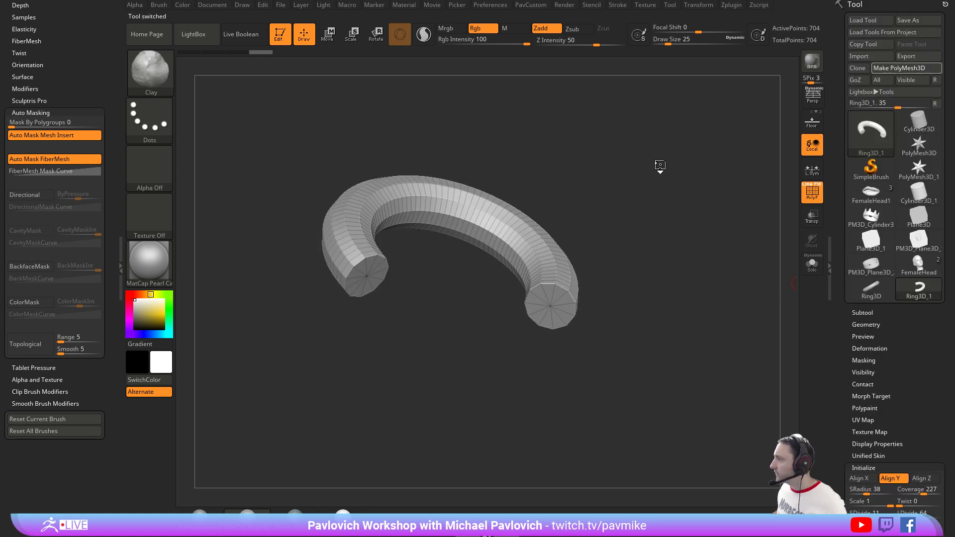
pyautogui.moveTo(688, 252)
pyautogui.mouseDown()
pyautogui.moveTo(679, 217)
pyautogui.moveTo(623, 237)
pyautogui.moveTo(631, 262)
pyautogui.moveTo(642, 228)
pyautogui.mouseUp()
pyautogui.press('s')
pyautogui.press('s')
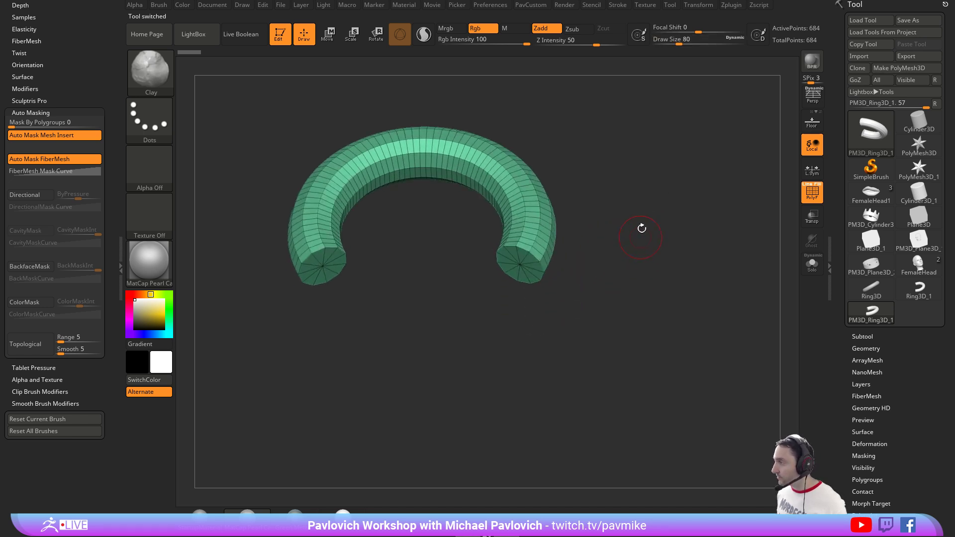
# Convert the partial ring into a DynaMesh at resolution 104.
pyautogui.press('5')
pyautogui.click(598, 106)
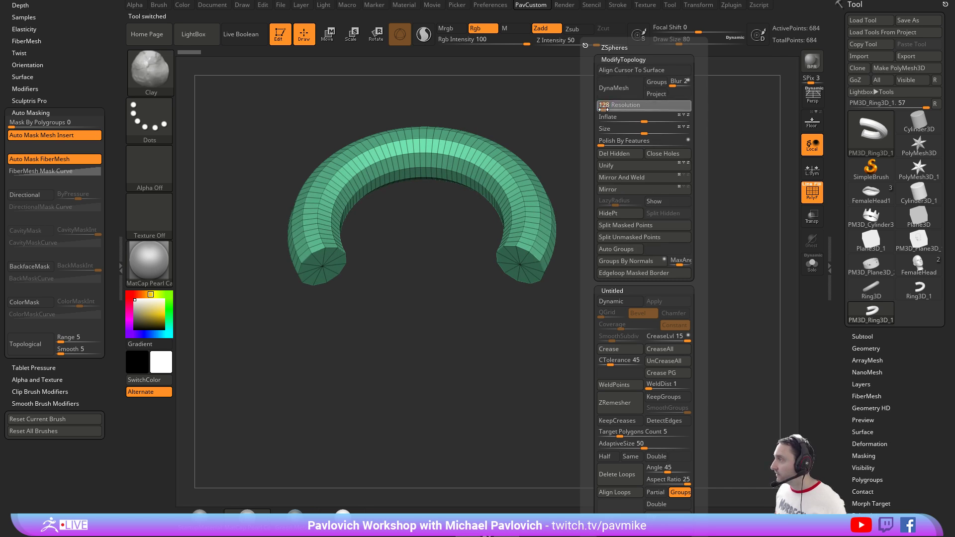
pyautogui.write('104')
pyautogui.press('Return')
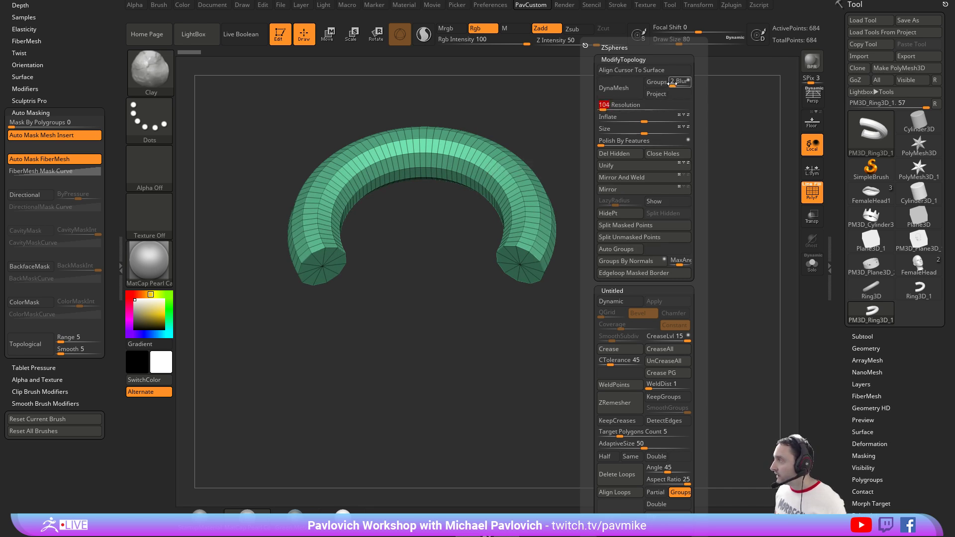
pyautogui.click(614, 87)
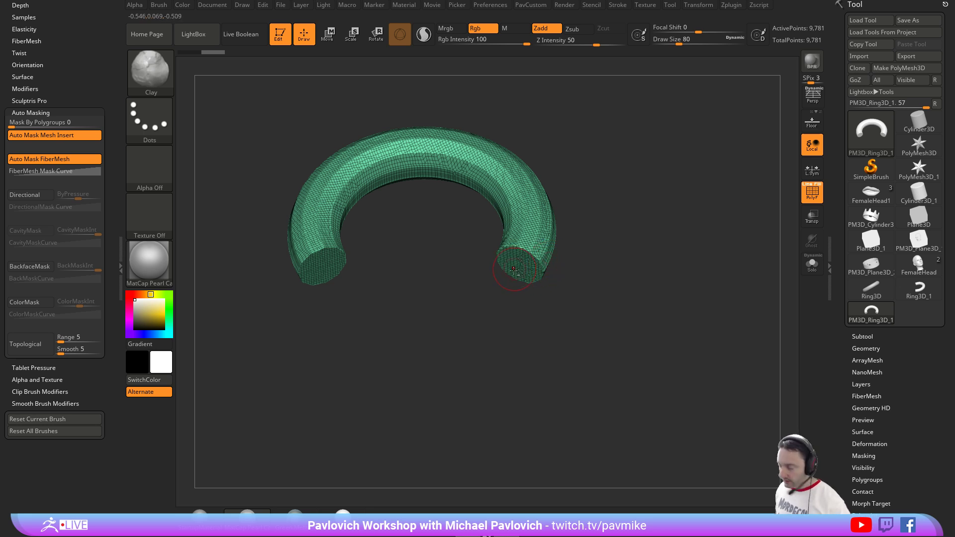
# Swell one open end of the ring with the Inflat brush to form the bulk of a snake head.
pyautogui.press('b')
pyautogui.press('i')
pyautogui.press('n')
pyautogui.press('s')
pyautogui.moveTo(512, 270); pyautogui.dragTo(525, 270)
pyautogui.moveTo(516, 264); pyautogui.dragTo(520, 269)
pyautogui.moveTo(579, 263); pyautogui.dragTo(556, 279)
# Pull the swollen end out into a tapered snout with the Move brush at draw size 182, and update the DynaMesh.
pyautogui.press('s')
pyautogui.moveTo(555, 282)
pyautogui.mouseDown()
pyautogui.moveTo(498, 296)
pyautogui.moveTo(474, 345)
pyautogui.mouseUp()
pyautogui.press('b')
pyautogui.press('m')
pyautogui.press('v')
pyautogui.keyDown('ctrl'); pyautogui.moveTo(633, 204); pyautogui.dragTo(650, 283); pyautogui.keyUp('ctrl')
pyautogui.keyDown('ctrl'); pyautogui.moveTo(596, 244); pyautogui.dragTo(597, 284, button='right'); pyautogui.keyUp('ctrl')
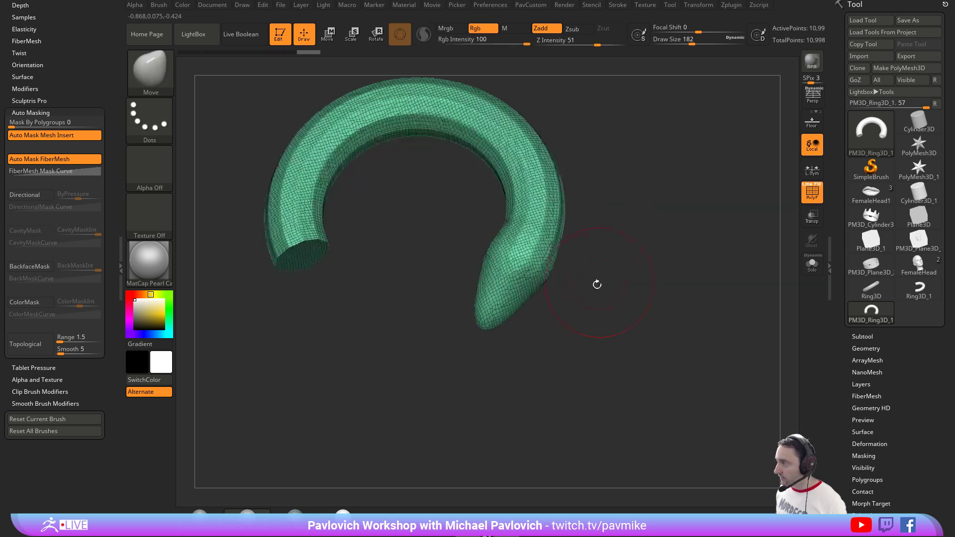
# Turn PolyFrame off and carve two eye sockets into the snake's head with the DamStandard brush at draw size 65.
pyautogui.press('s')
pyautogui.moveTo(595, 279); pyautogui.dragTo(582, 278)
pyautogui.press('b')
pyautogui.press('d')
pyautogui.press('s')
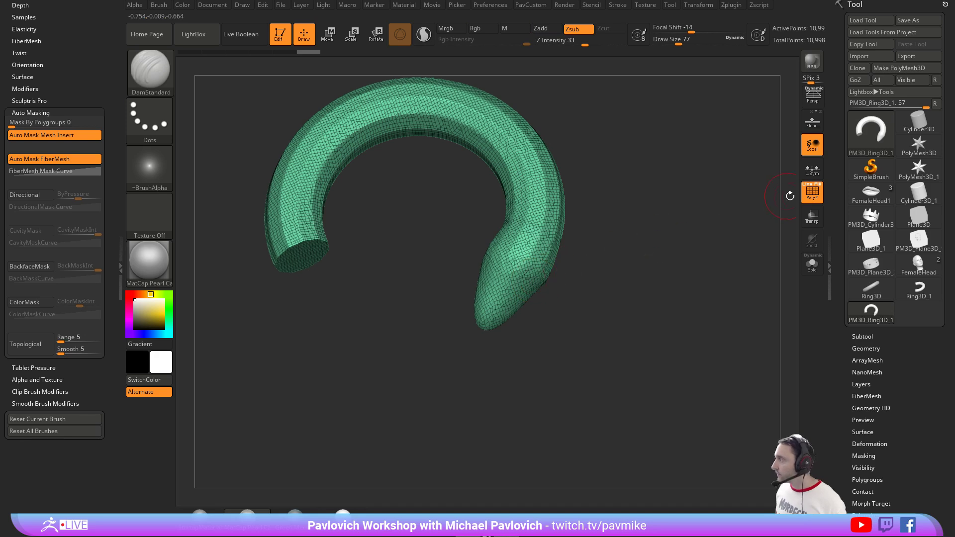
pyautogui.hotkey('shift', 'f')
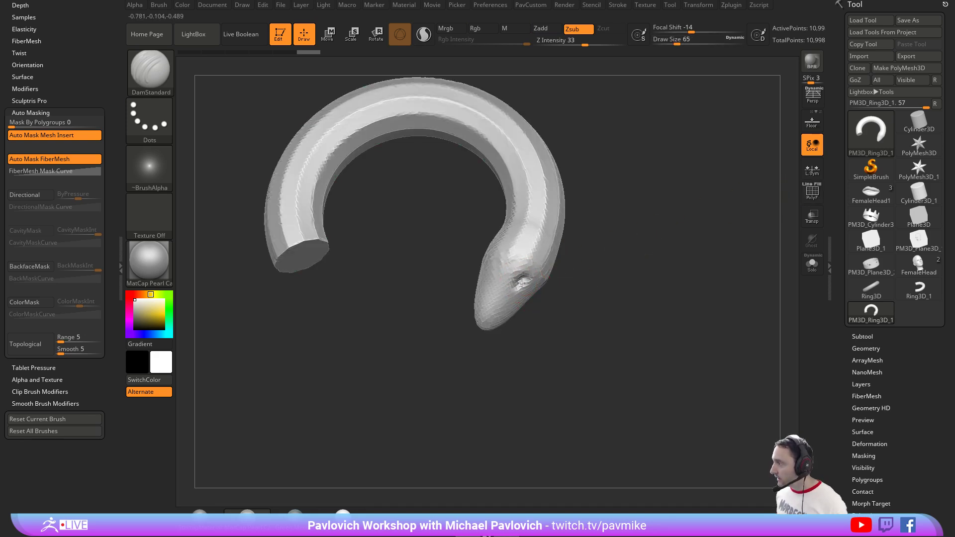
pyautogui.moveTo(521, 283); pyautogui.dragTo(517, 284)
pyautogui.moveTo(517, 284); pyautogui.dragTo(503, 276, button='right')
pyautogui.moveTo(490, 248); pyautogui.dragTo(492, 262)
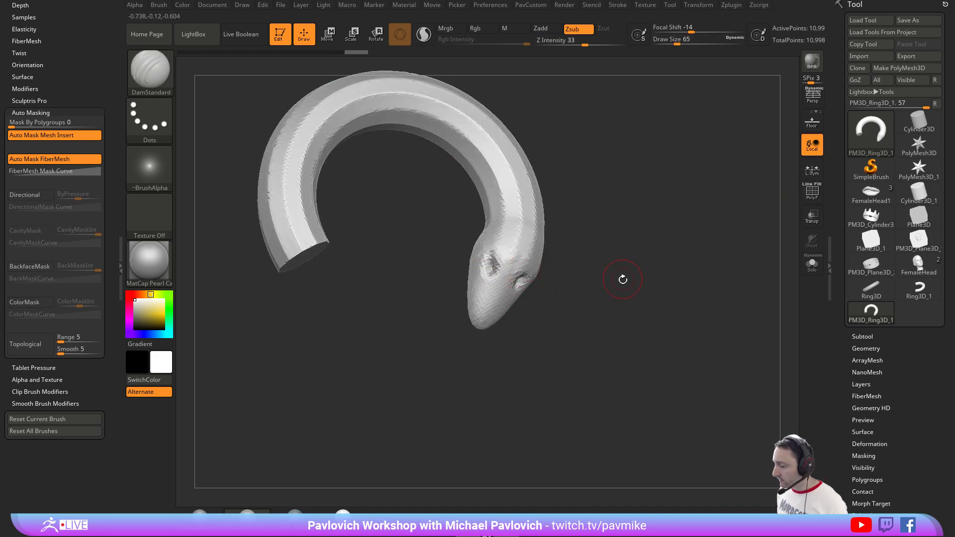
# Smooth the faceted surface along the snake's body at draw size 145.
pyautogui.moveTo(623, 280)
pyautogui.mouseDown()
pyautogui.moveTo(618, 240)
pyautogui.moveTo(631, 222)
pyautogui.moveTo(622, 252)
pyautogui.moveTo(500, 224)
pyautogui.mouseUp()
pyautogui.press('shift')
pyautogui.keyDown('shift'); pyautogui.moveTo(520, 259); pyautogui.dragTo(511, 210); pyautogui.keyUp('shift')
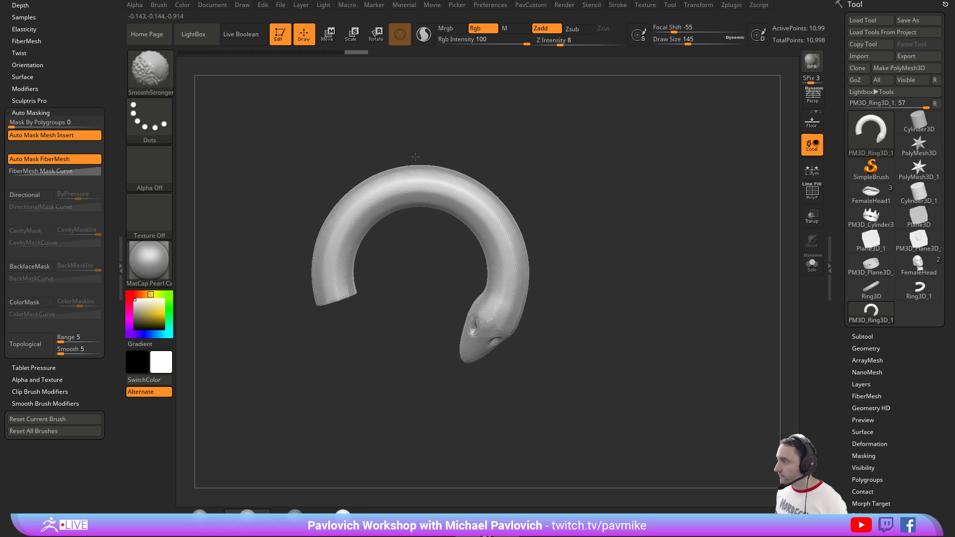
pyautogui.moveTo(583, 264); pyautogui.dragTo(594, 249)
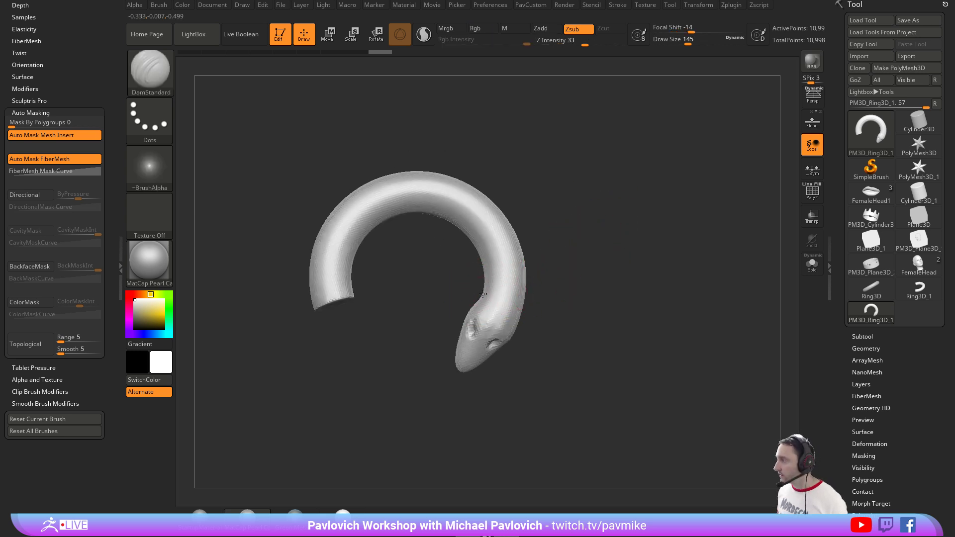
# Carve DamStandard creases from behind the head along the snake's neck, reducing the draw size to 90.
pyautogui.moveTo(483, 294)
pyautogui.mouseDown()
pyautogui.moveTo(523, 293)
pyautogui.moveTo(492, 273)
pyautogui.moveTo(577, 217)
pyautogui.mouseUp()
pyautogui.press('s')
pyautogui.moveTo(667, 204)
pyautogui.mouseDown()
pyautogui.moveTo(585, 225)
pyautogui.moveTo(584, 241)
pyautogui.mouseUp()
pyautogui.moveTo(475, 282); pyautogui.dragTo(621, 251)
pyautogui.moveTo(608, 253); pyautogui.dragTo(570, 255)
pyautogui.moveTo(554, 251)
pyautogui.mouseDown()
pyautogui.moveTo(580, 228)
pyautogui.moveTo(716, 216)
pyautogui.moveTo(554, 218)
pyautogui.moveTo(600, 277)
pyautogui.mouseUp()
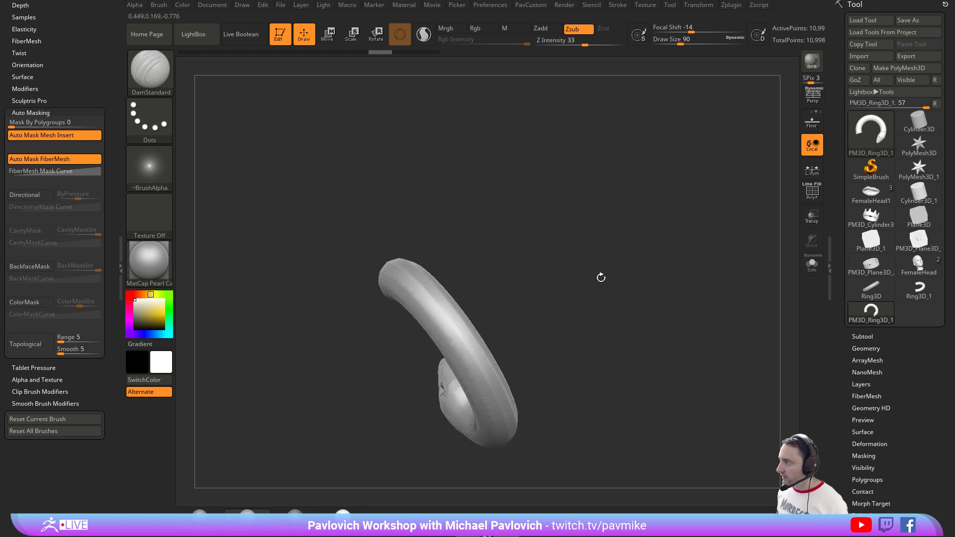
# Carve lengthwise grooves around the outer edge of the snake's body with DamStandard at draw size 132.
pyautogui.press('s')
pyautogui.moveTo(419, 274); pyautogui.dragTo(468, 354)
pyautogui.moveTo(538, 345)
pyautogui.mouseDown()
pyautogui.moveTo(657, 242)
pyautogui.moveTo(549, 261)
pyautogui.moveTo(591, 243)
pyautogui.mouseUp()
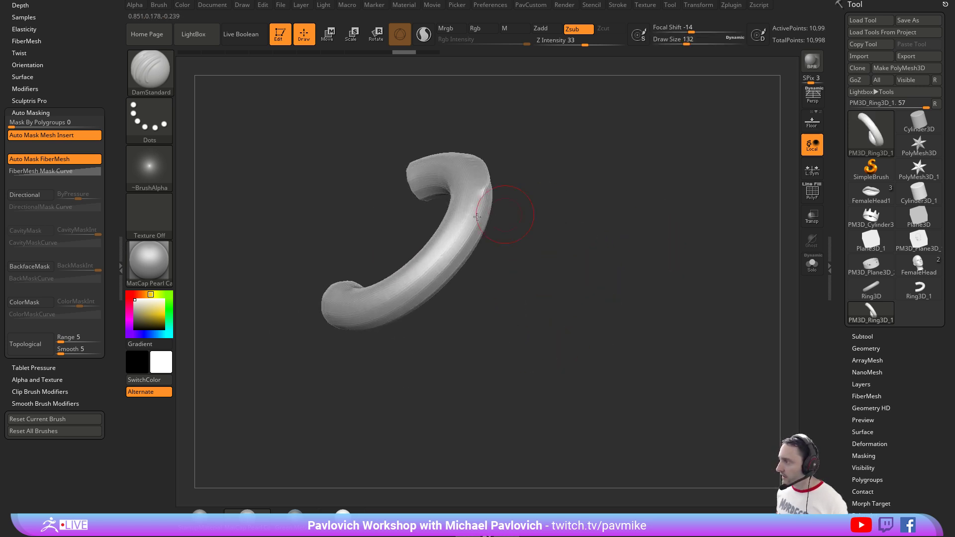
pyautogui.moveTo(485, 193); pyautogui.dragTo(416, 293)
pyautogui.moveTo(502, 288)
pyautogui.mouseDown()
pyautogui.moveTo(375, 284)
pyautogui.moveTo(444, 256)
pyautogui.moveTo(518, 199)
pyautogui.mouseUp()
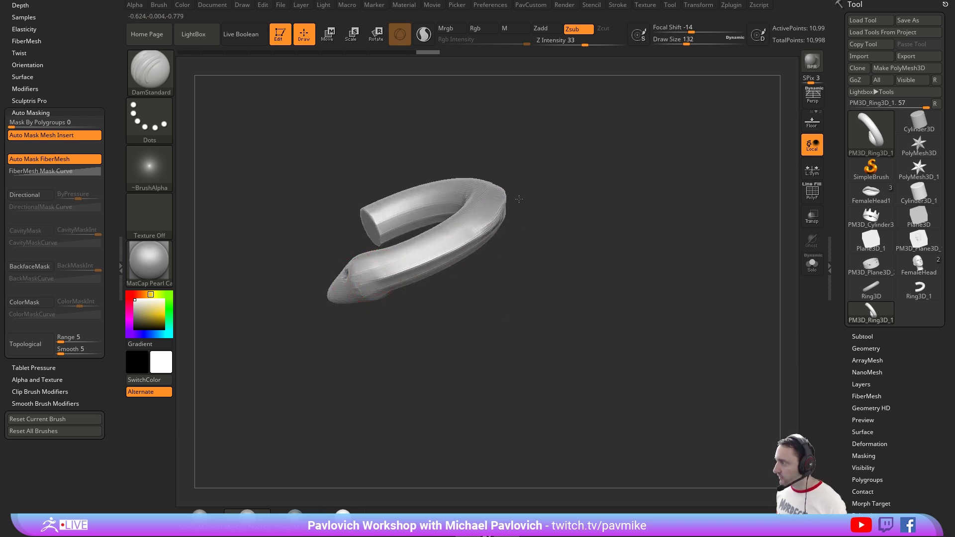
pyautogui.moveTo(574, 186); pyautogui.dragTo(502, 244)
pyautogui.moveTo(423, 269); pyautogui.dragTo(535, 177)
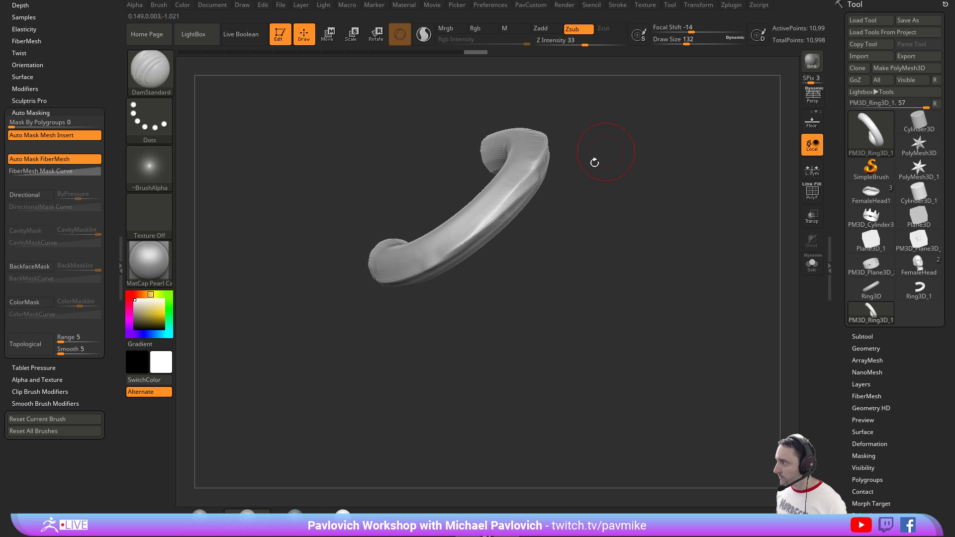
pyautogui.moveTo(594, 160)
pyautogui.mouseDown()
pyautogui.moveTo(485, 266)
pyautogui.moveTo(418, 285)
pyautogui.moveTo(501, 201)
pyautogui.mouseUp()
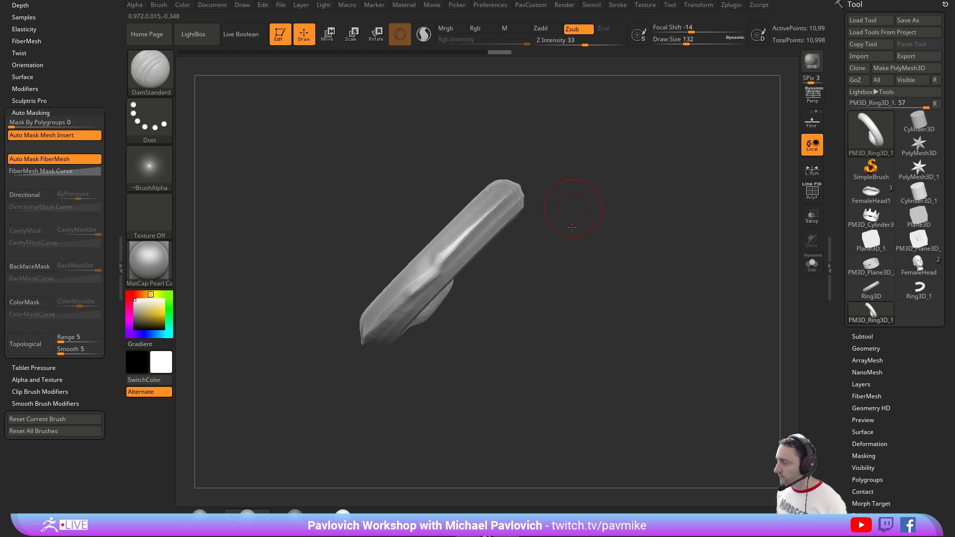
pyautogui.moveTo(572, 227); pyautogui.dragTo(574, 266)
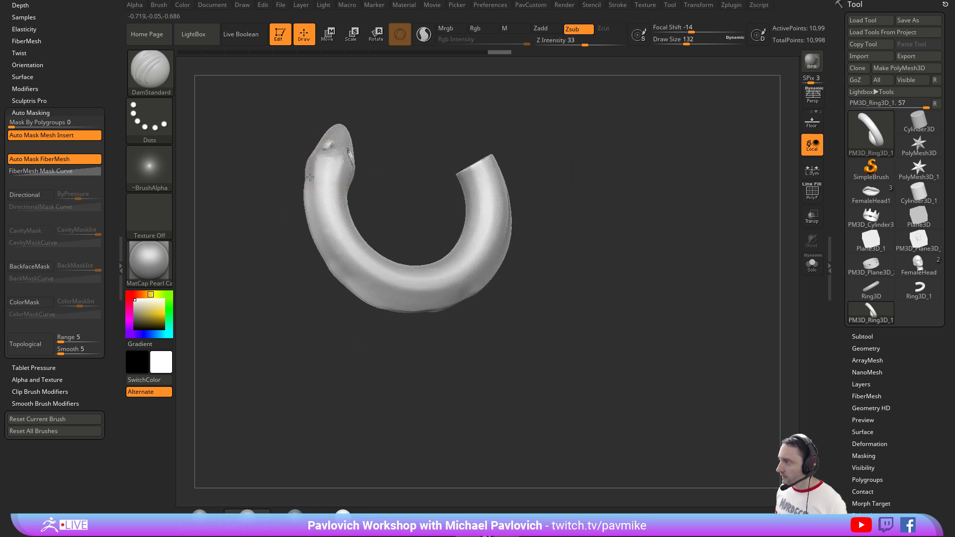
pyautogui.moveTo(511, 340); pyautogui.dragTo(470, 330)
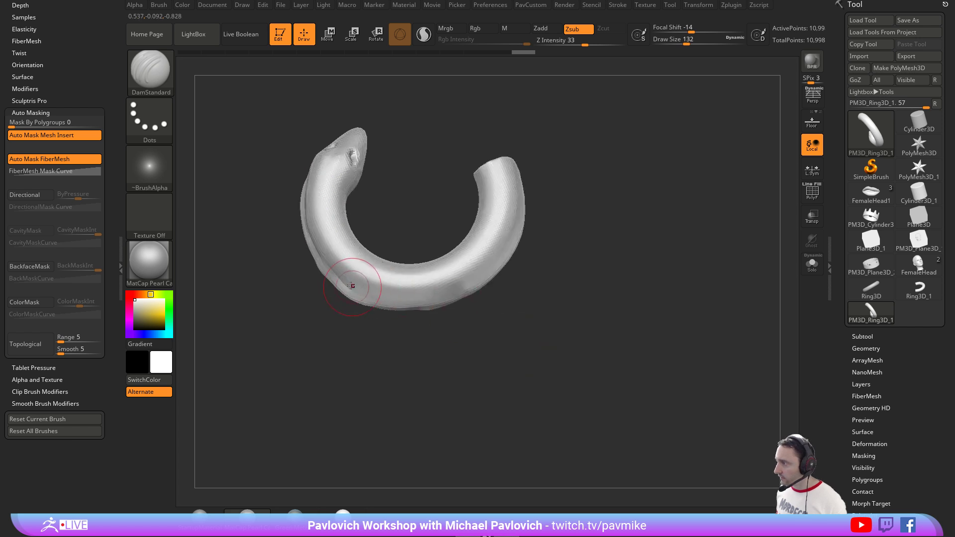
pyautogui.moveTo(513, 237); pyautogui.dragTo(521, 217)
pyautogui.moveTo(569, 218); pyautogui.dragTo(549, 205)
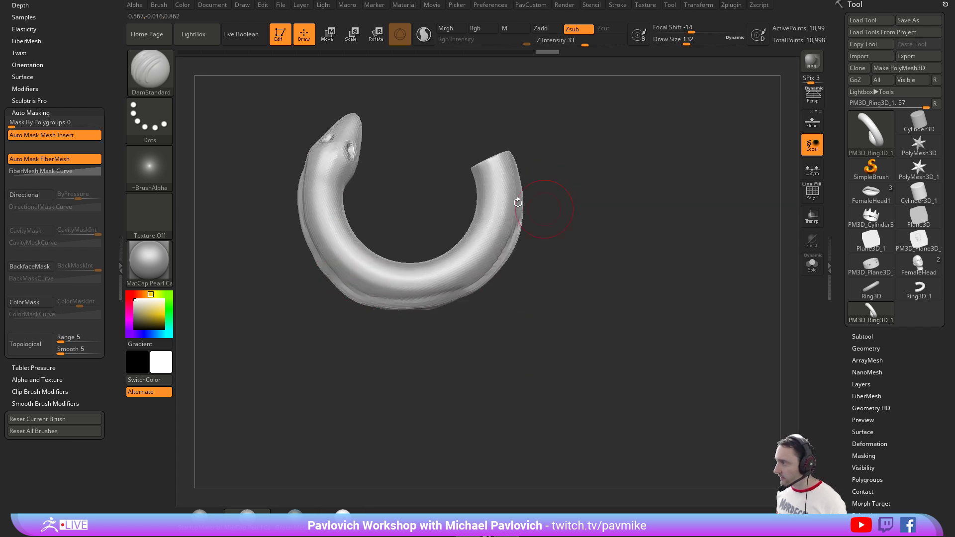
# Carve crosswise segment grooves along the snake's body with DamStandard, reducing the draw size to 97, and update the DynaMesh.
pyautogui.moveTo(346, 191); pyautogui.dragTo(289, 187)
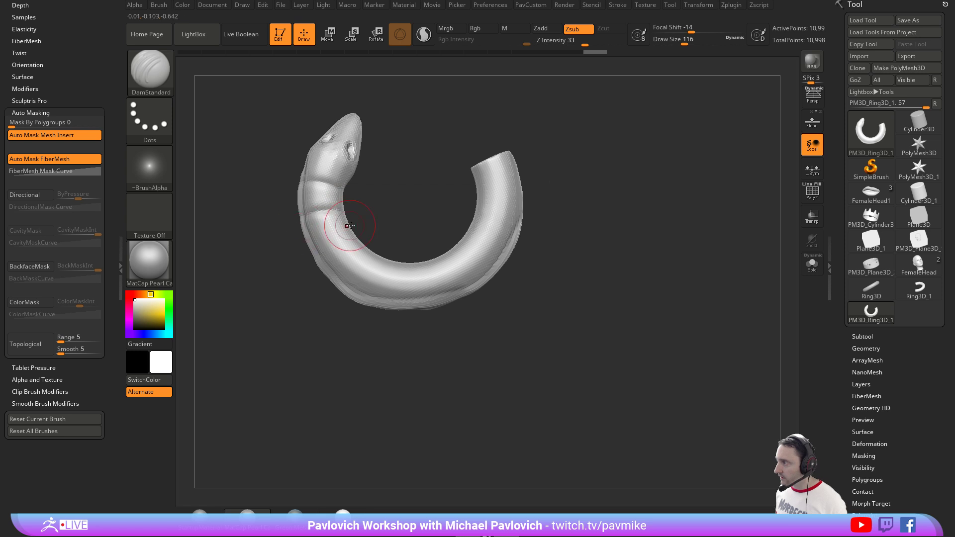
pyautogui.moveTo(342, 213)
pyautogui.mouseDown()
pyautogui.moveTo(343, 249)
pyautogui.moveTo(377, 220)
pyautogui.moveTo(348, 235)
pyautogui.mouseUp()
pyautogui.press('s')
pyautogui.moveTo(351, 237); pyautogui.dragTo(292, 272)
pyautogui.moveTo(383, 270)
pyautogui.mouseDown()
pyautogui.moveTo(404, 291)
pyautogui.moveTo(493, 275)
pyautogui.mouseUp()
pyautogui.moveTo(477, 214); pyautogui.dragTo(528, 222)
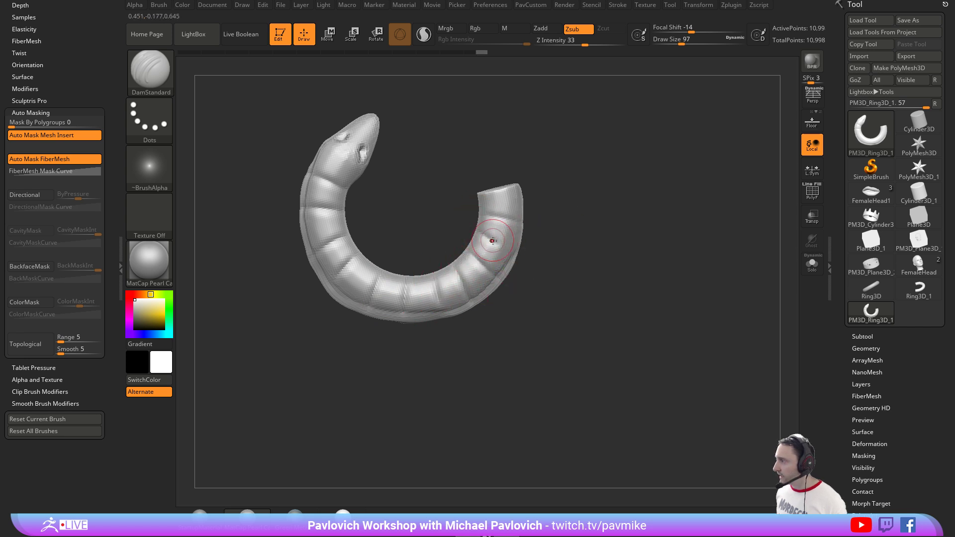
pyautogui.moveTo(644, 295); pyautogui.dragTo(638, 224)
pyautogui.press('3')
pyautogui.moveTo(644, 220)
pyautogui.keyDown('ctrl'); pyautogui.mouseDown()
pyautogui.moveTo(656, 259)
pyautogui.moveTo(646, 289)
pyautogui.moveTo(546, 240)
pyautogui.mouseUp(); pyautogui.keyUp('ctrl')
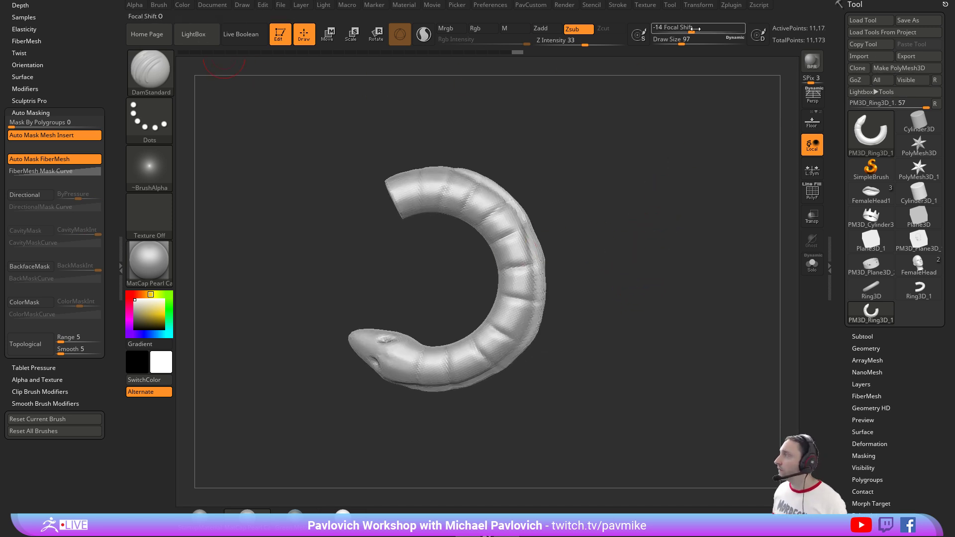
# Dock the Zplugin palette beside the canvas and pre-process the current snake mesh in Decimation Master.
pyautogui.click(730, 6)
pyautogui.moveTo(725, 18); pyautogui.dragTo(3, 113)
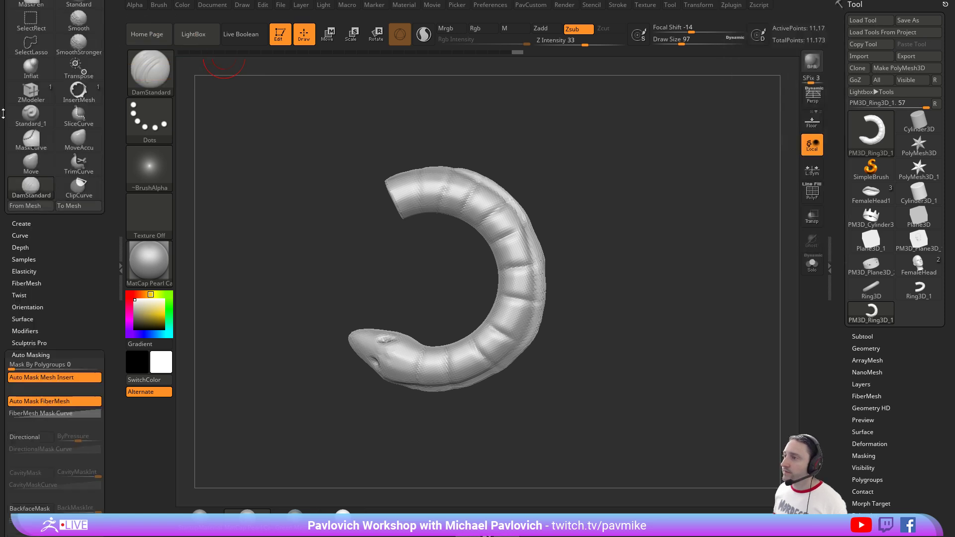
pyautogui.moveTo(61, 259); pyautogui.dragTo(66, 392)
pyautogui.press('shift')
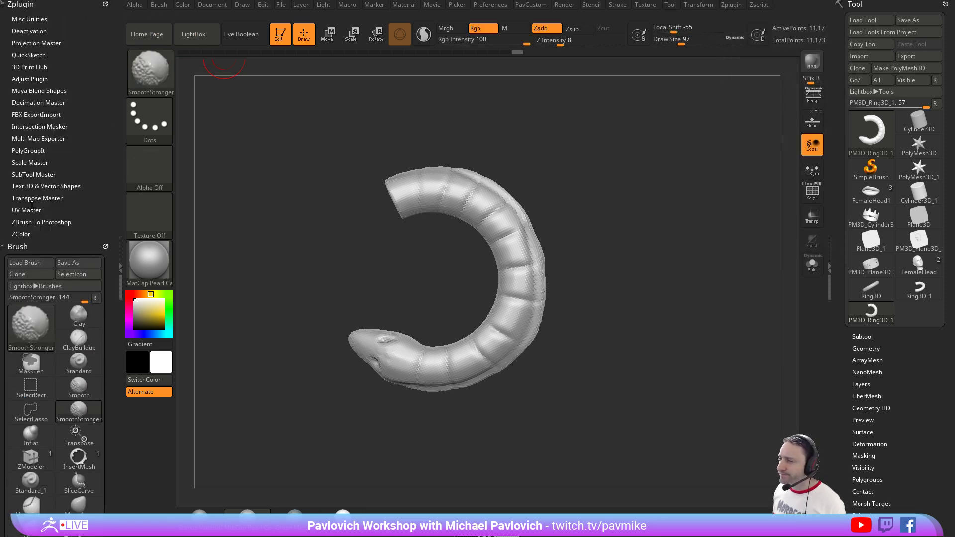
pyautogui.click(33, 102)
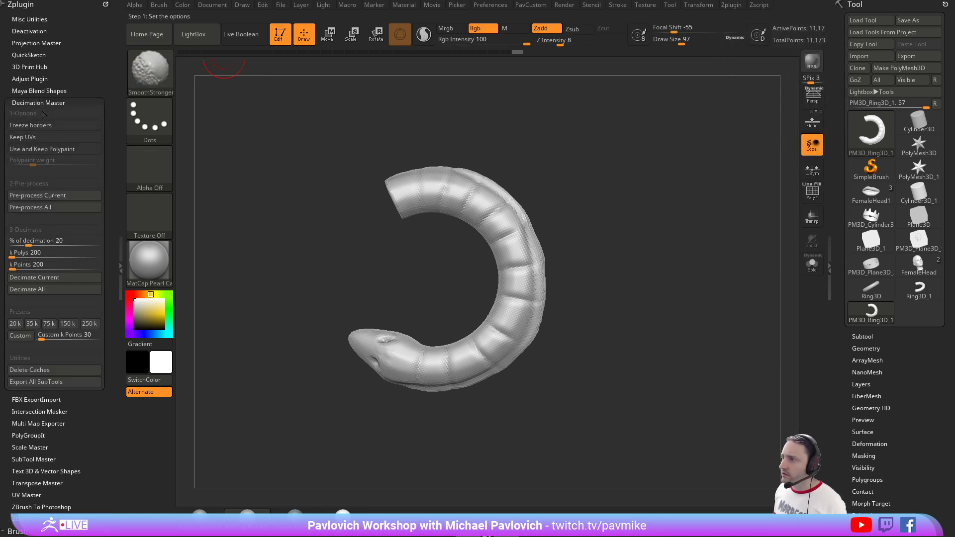
pyautogui.click(55, 194)
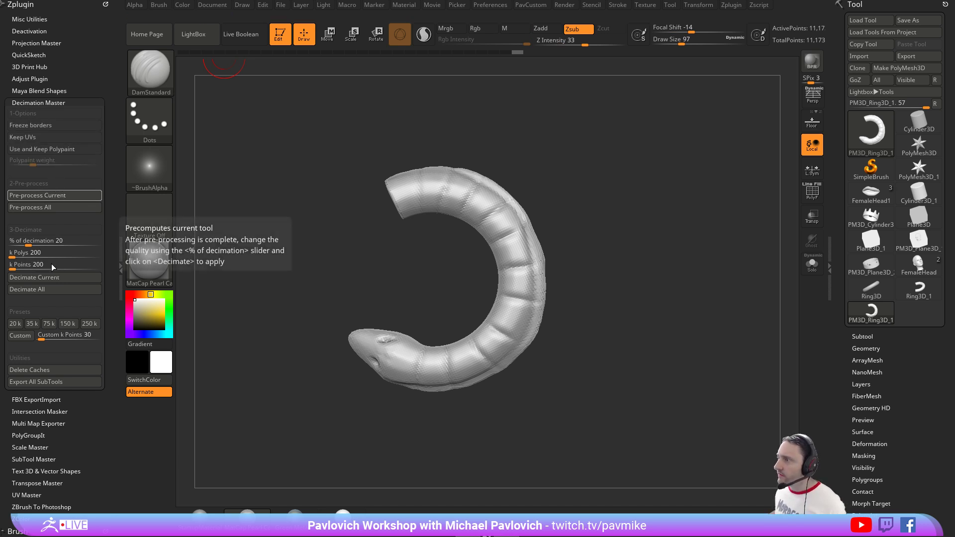
# Decimate the snake mesh to 5 k Polys.
pyautogui.click(35, 253)
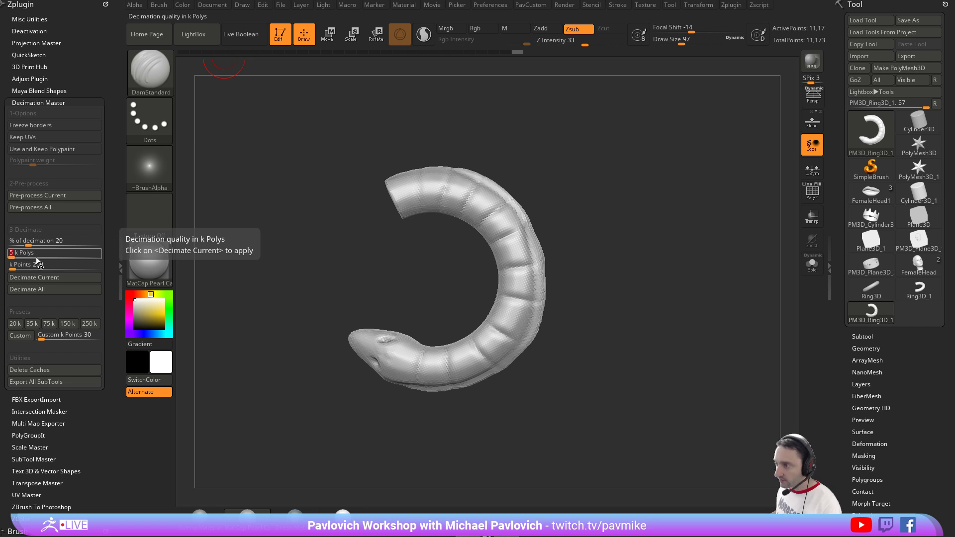
pyautogui.write('5')
pyautogui.press('Return')
pyautogui.click(43, 277)
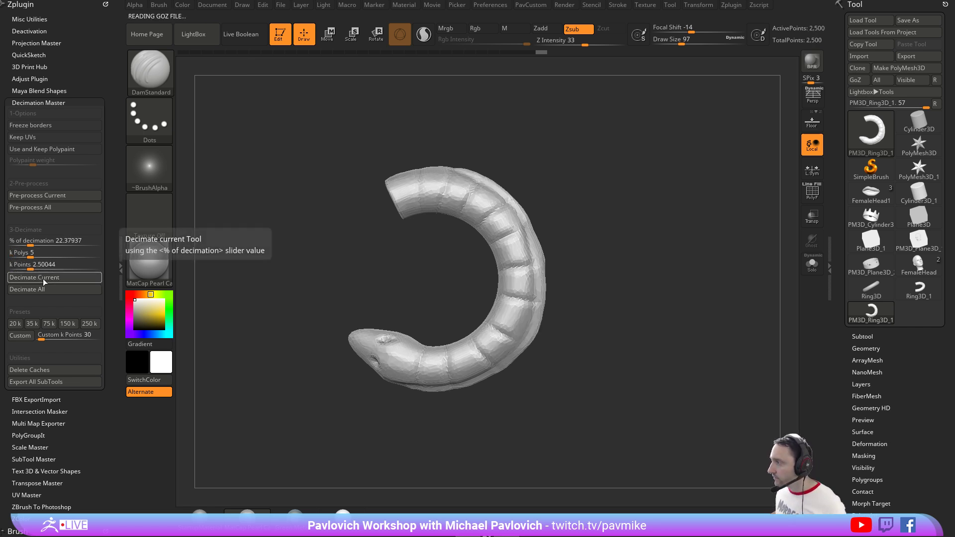
# Orient the decimated snake in the view and create a new InsertMesh brush from it.
pyautogui.moveTo(661, 264); pyautogui.dragTo(652, 246)
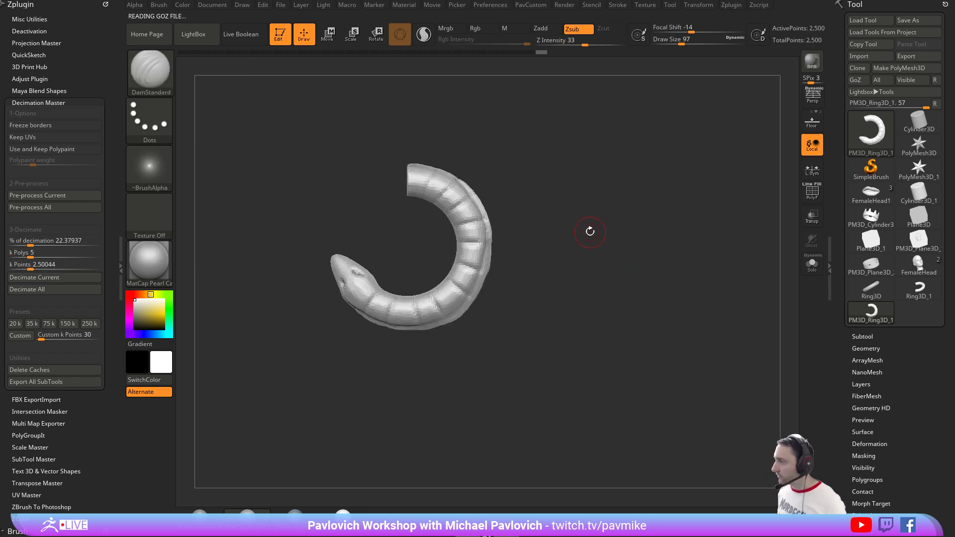
pyautogui.press('b')
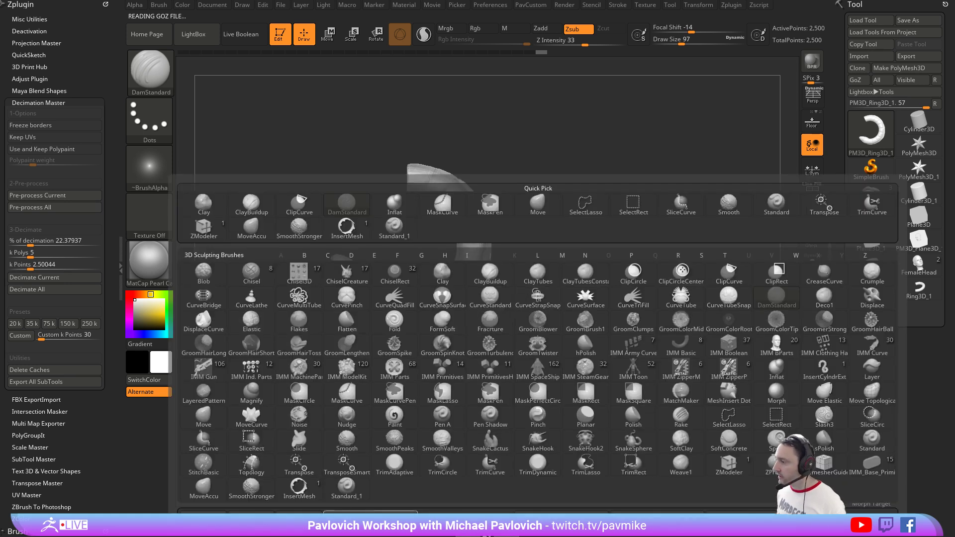
pyautogui.click(371, 516)
pyautogui.click(421, 172)
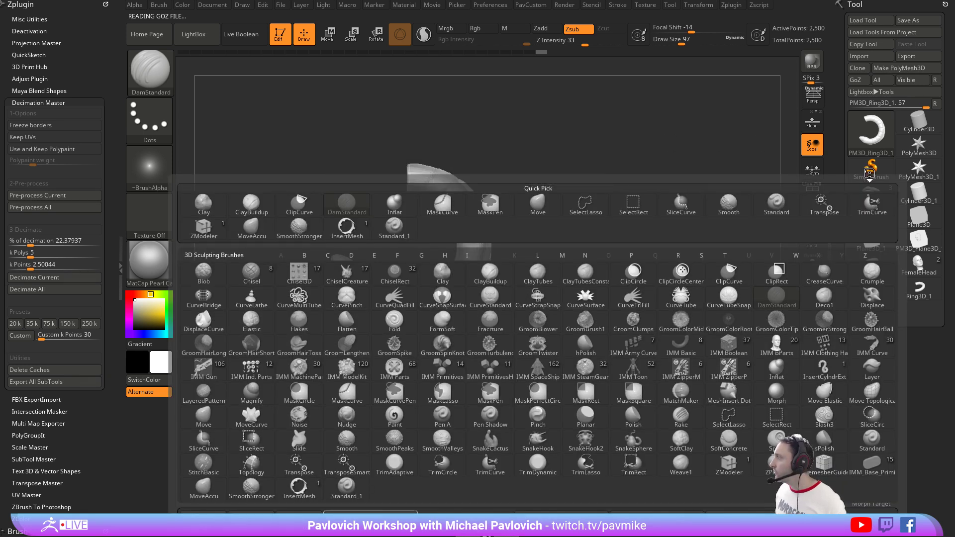
# Switch to the Cylinder3D primitive, convert it into a PolyMesh3D and turn PolyFrame on.
pyautogui.click(918, 128)
pyautogui.moveTo(628, 311); pyautogui.dragTo(674, 201)
pyautogui.click(901, 68)
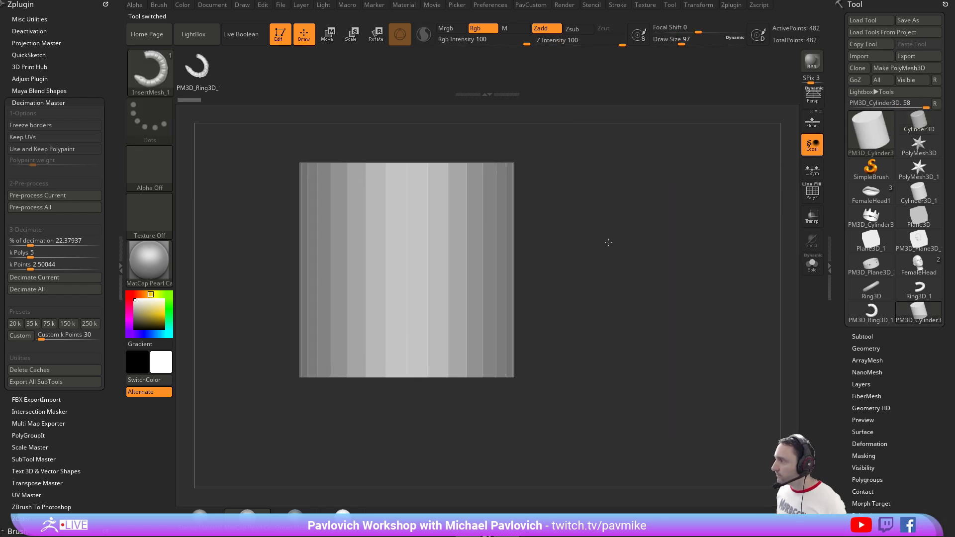
pyautogui.click(811, 191)
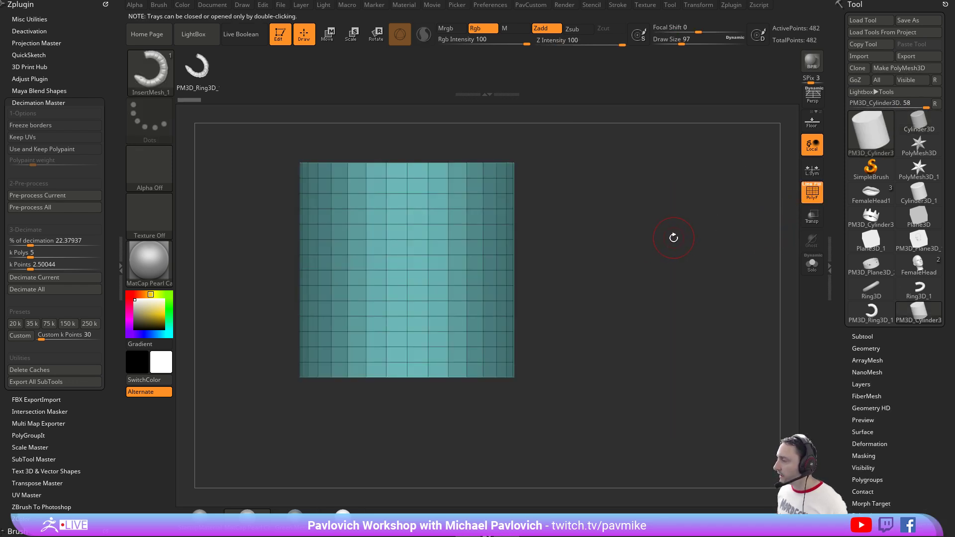
# Isolate the upper part of the cylinder with SelectRect, assign it a new polygroup, and show the whole mesh again.
pyautogui.keyDown('ctrl'); pyautogui.keyDown('shift'); pyautogui.click(159, 79); pyautogui.keyUp('shift'); pyautogui.keyUp('ctrl')
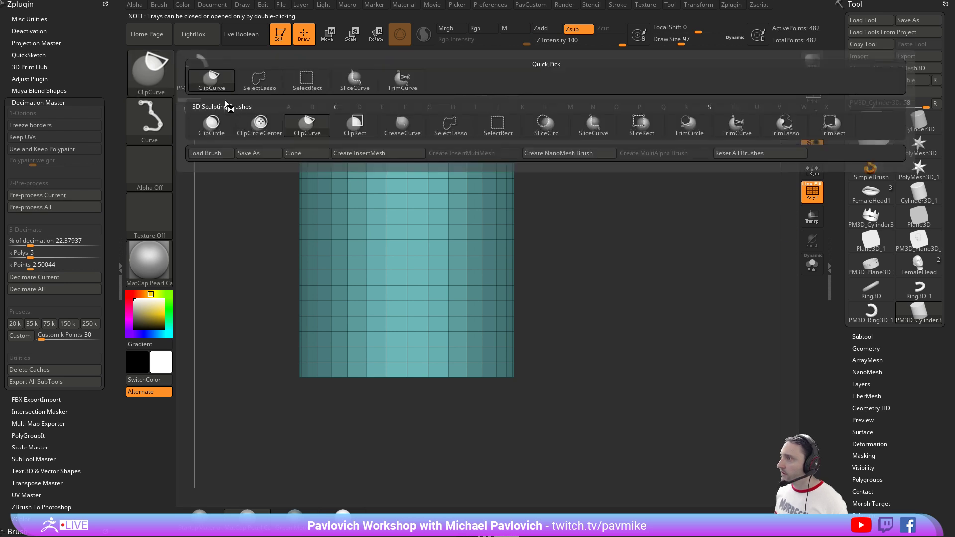
pyautogui.click(304, 84)
pyautogui.keyDown('ctrl'); pyautogui.keyDown('shift'); pyautogui.moveTo(255, 131); pyautogui.dragTo(627, 264); pyautogui.keyUp('shift'); pyautogui.keyUp('ctrl')
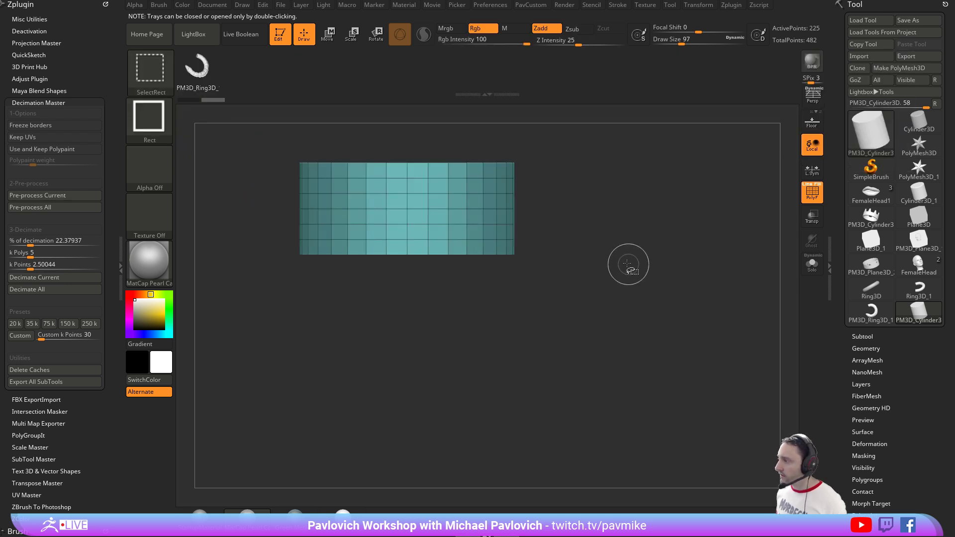
pyautogui.hotkey('ctrl', 'w')
pyautogui.keyDown('ctrl'); pyautogui.keyDown('shift'); pyautogui.click(626, 251); pyautogui.keyUp('shift'); pyautogui.keyUp('ctrl')
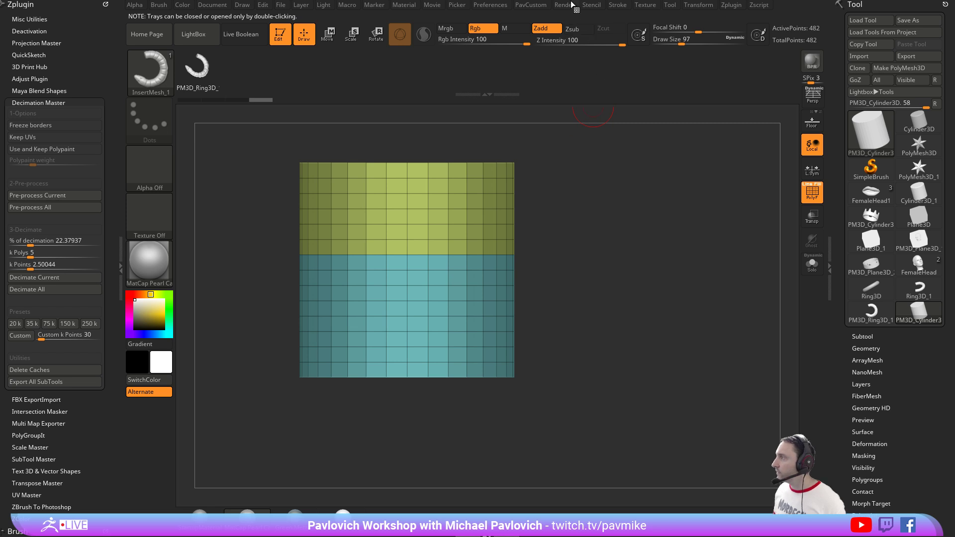
# Frame the mesh with a curve along the polygroup boundary only, with Border and Creased edges turned off.
pyautogui.click(618, 4)
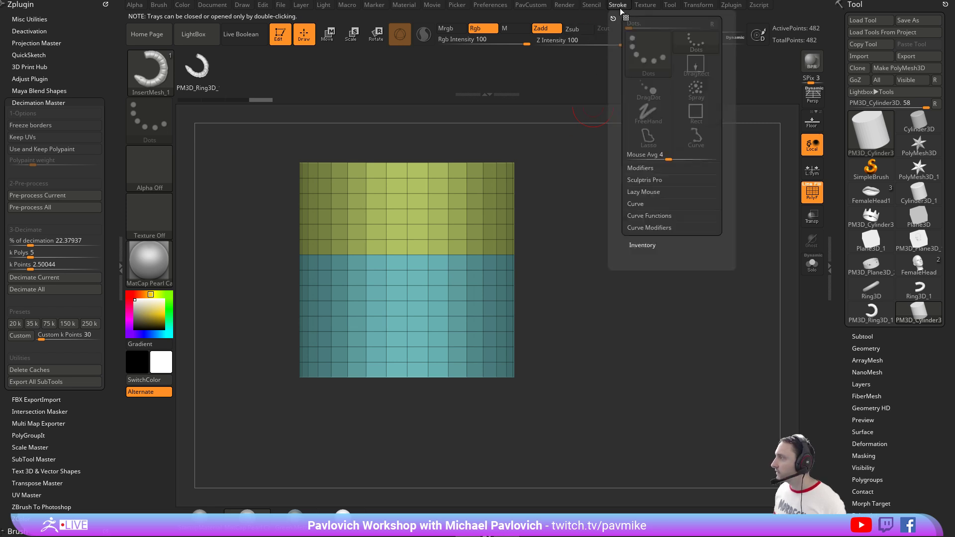
pyautogui.click(639, 204)
pyautogui.click(649, 263)
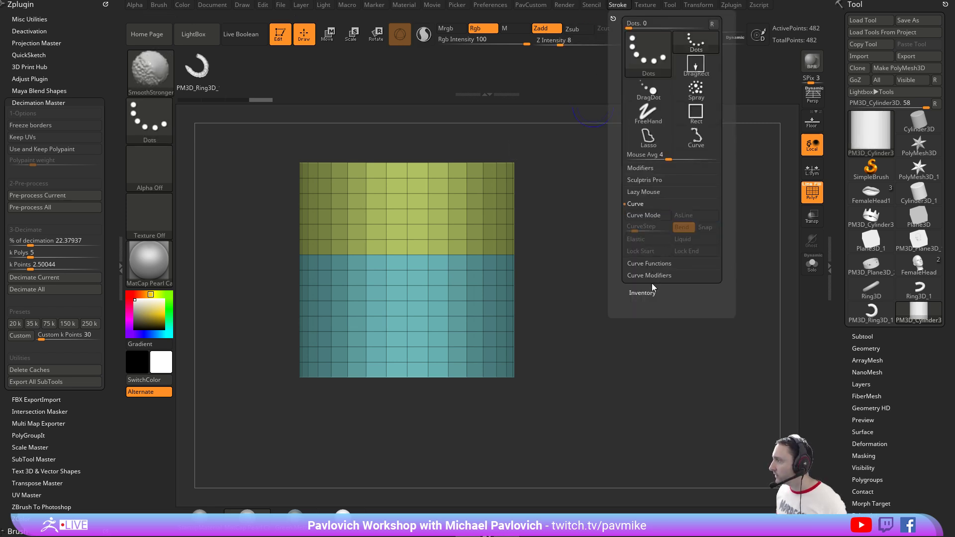
pyautogui.keyDown('shift'); pyautogui.click(657, 348); pyautogui.keyUp('shift')
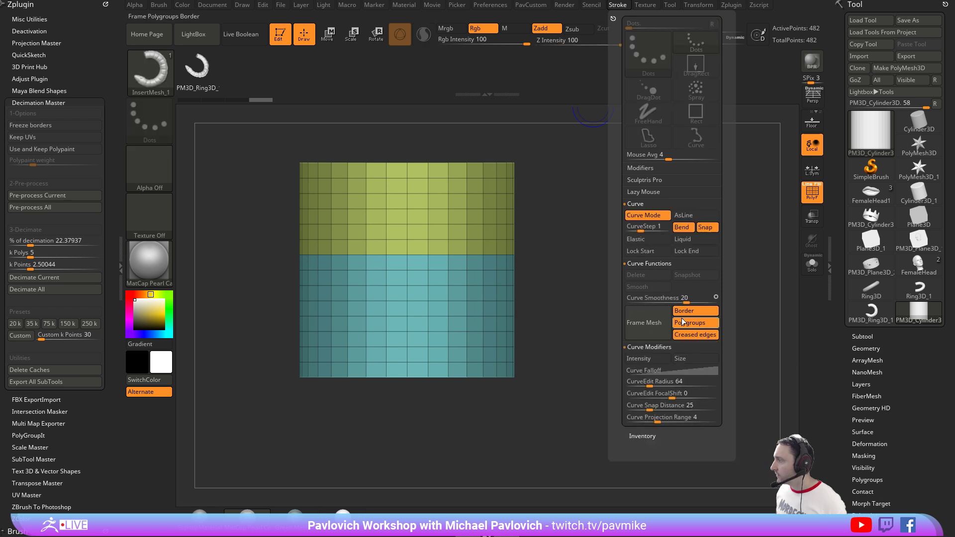
pyautogui.click(682, 311)
pyautogui.click(682, 336)
pyautogui.click(650, 328)
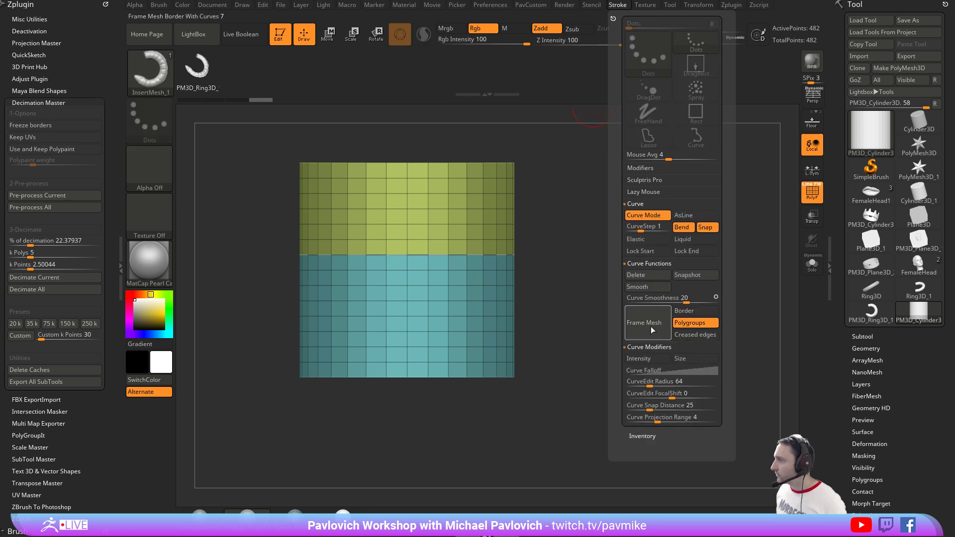
# Apply the insert mesh along the framed curve, then enlarge the draw size to 197 and refresh the curve.
pyautogui.click(444, 255)
pyautogui.press('s')
pyautogui.click(599, 249)
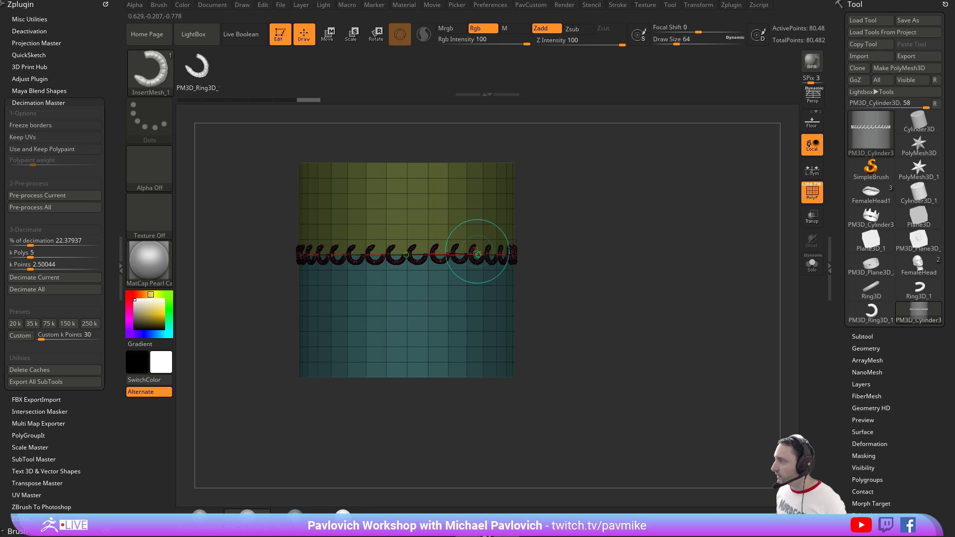
pyautogui.click(449, 254)
# Turn off the polyframe display and set the draw size to 108.
pyautogui.keyDown('alt'); pyautogui.moveTo(610, 240); pyautogui.dragTo(630, 251); pyautogui.keyUp('alt')
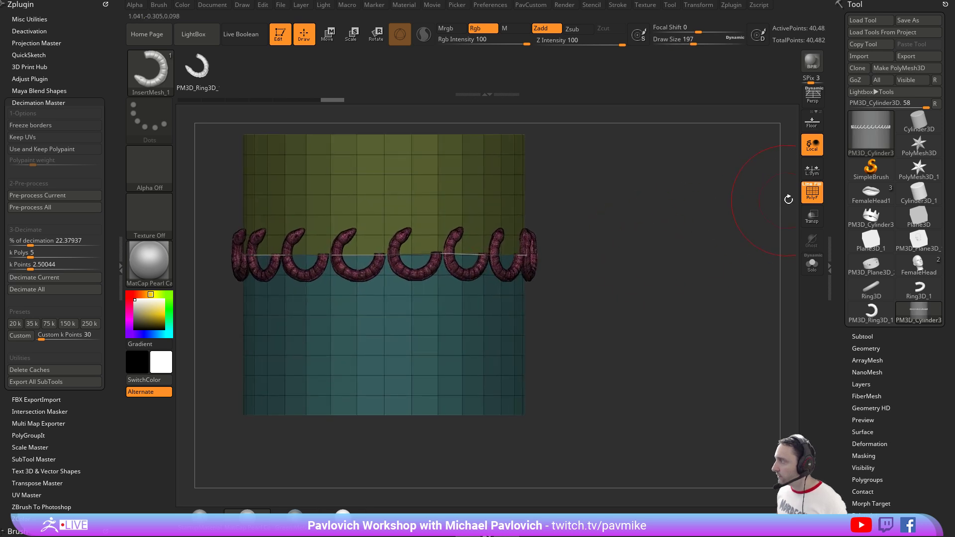
pyautogui.moveTo(788, 198); pyautogui.dragTo(716, 209)
pyautogui.hotkey('shift', 'f')
pyautogui.moveTo(648, 217); pyautogui.dragTo(670, 256)
pyautogui.press('s')
pyautogui.click(639, 252)
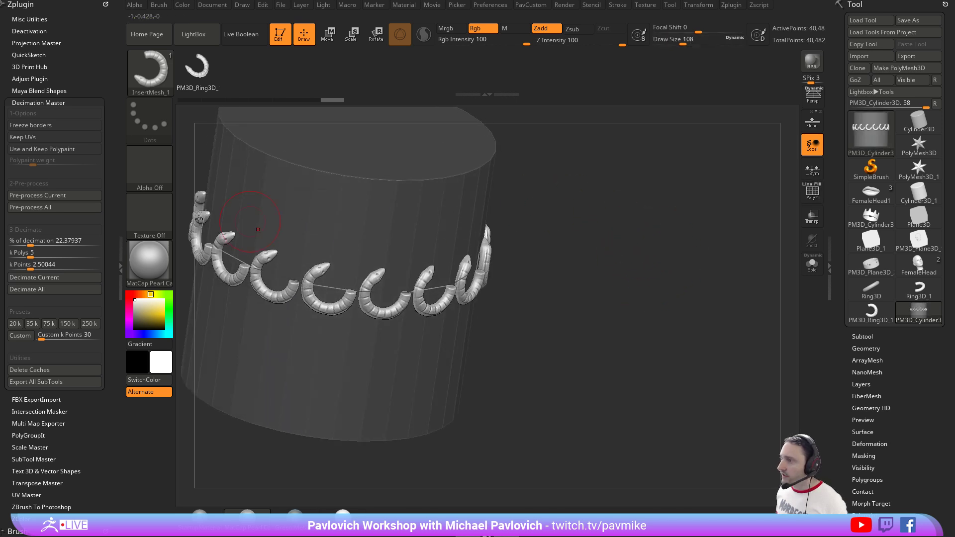
# Set the insert brush's Imbed depth to 0 and refresh the meshes along the curve.
pyautogui.click(159, 6)
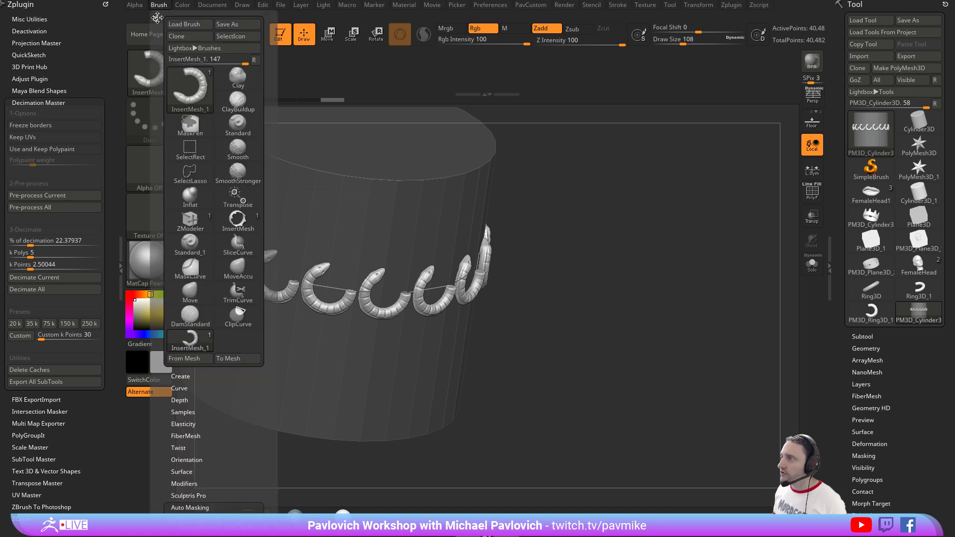
pyautogui.click(160, 19)
pyautogui.scroll(-2, 47, 344)
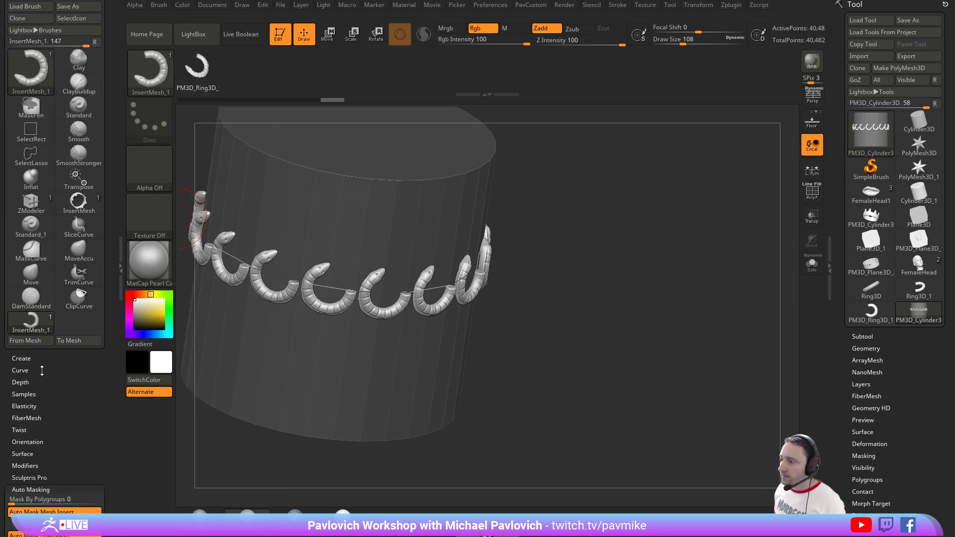
pyautogui.click(23, 366)
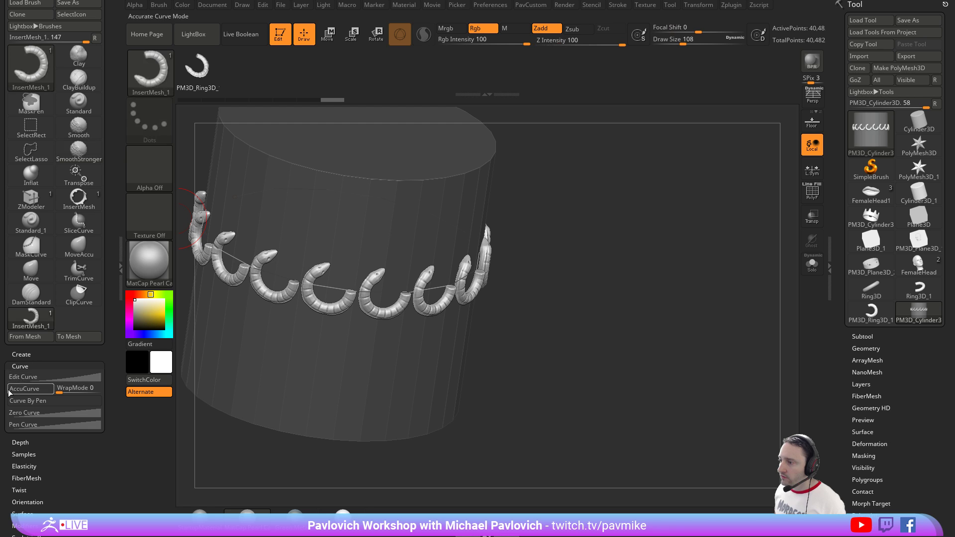
pyautogui.click(20, 366)
pyautogui.click(20, 378)
pyautogui.scroll(-5, 31, 336)
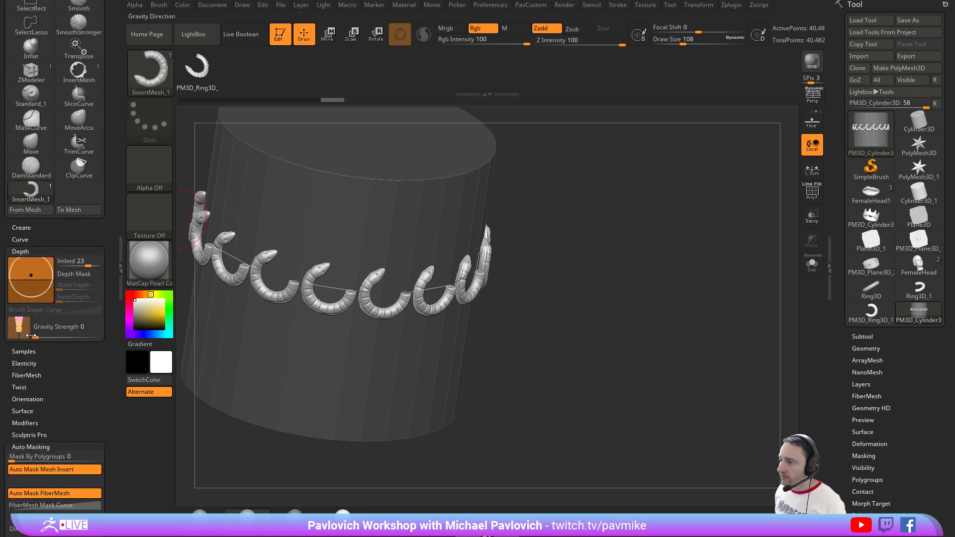
pyautogui.click(78, 264)
pyautogui.write('0')
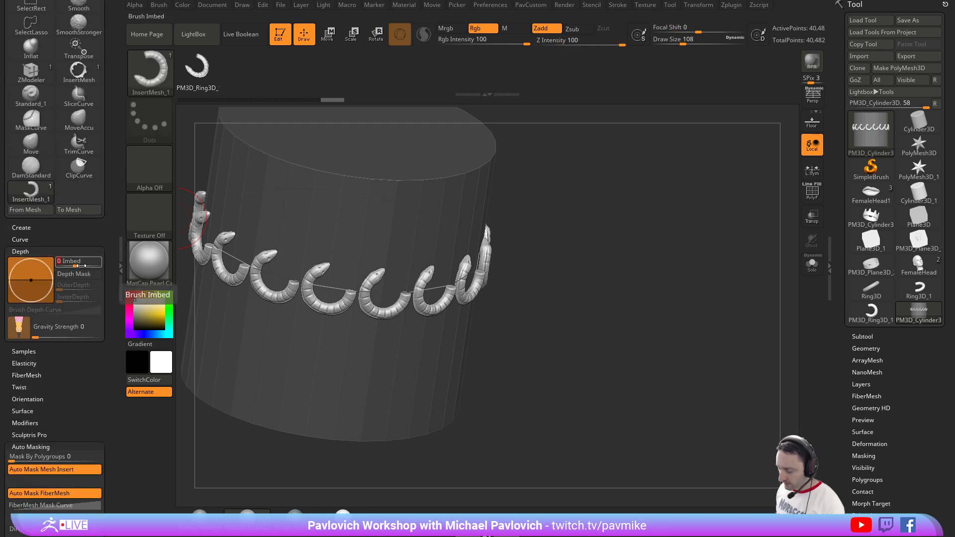
pyautogui.press('Return')
pyautogui.moveTo(491, 276); pyautogui.dragTo(476, 281, button='right')
pyautogui.click(441, 273)
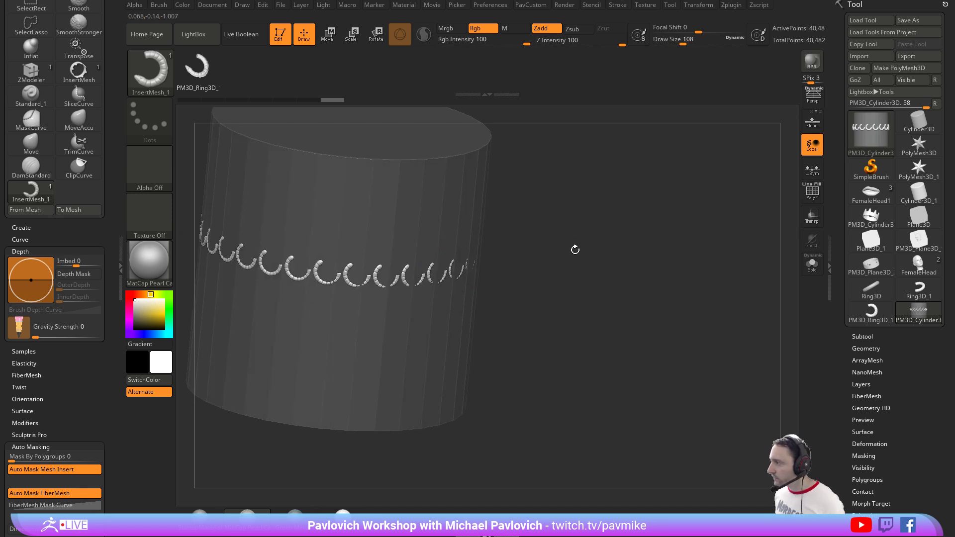
# Increase the draw size to 163, set the brush's Imbed depth to 5, and refresh the meshes along the curve.
pyautogui.press('s')
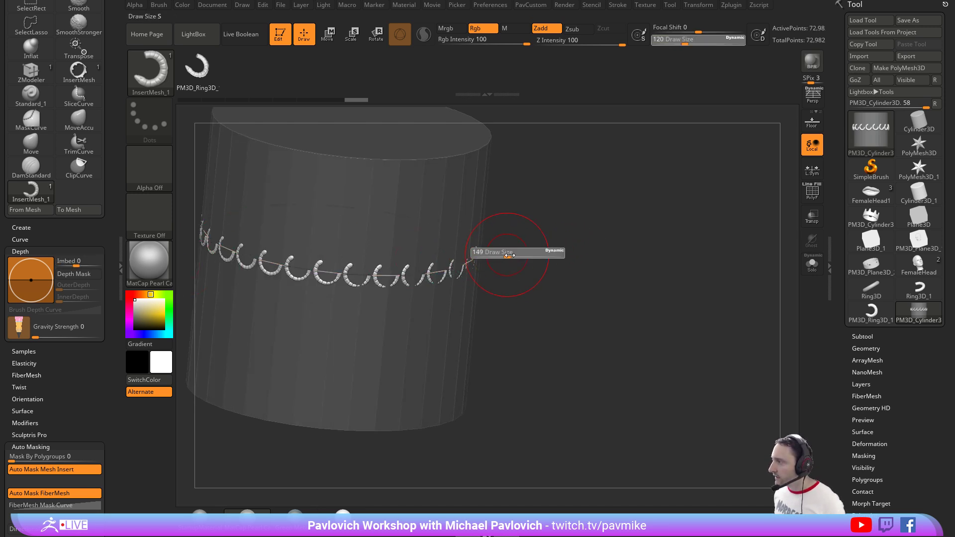
pyautogui.click(600, 246)
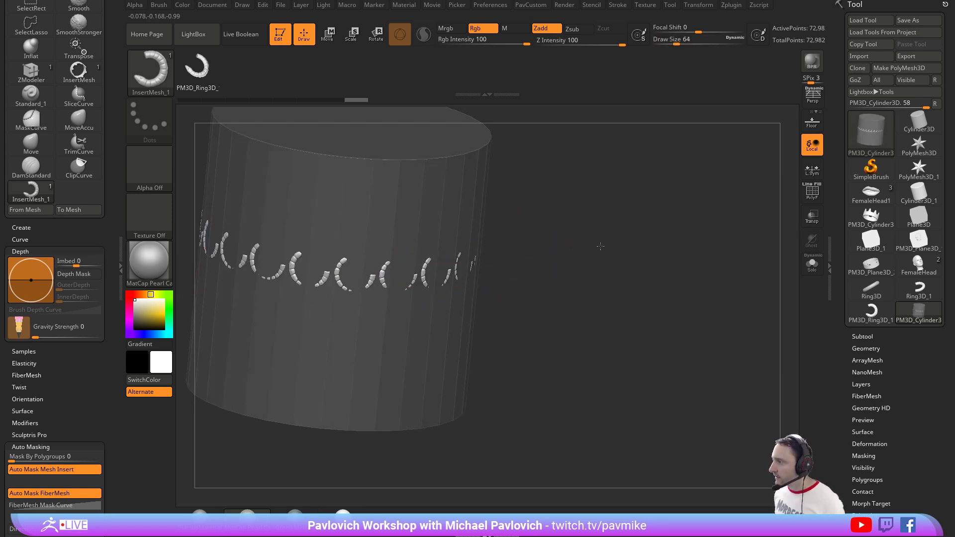
pyautogui.click(78, 264)
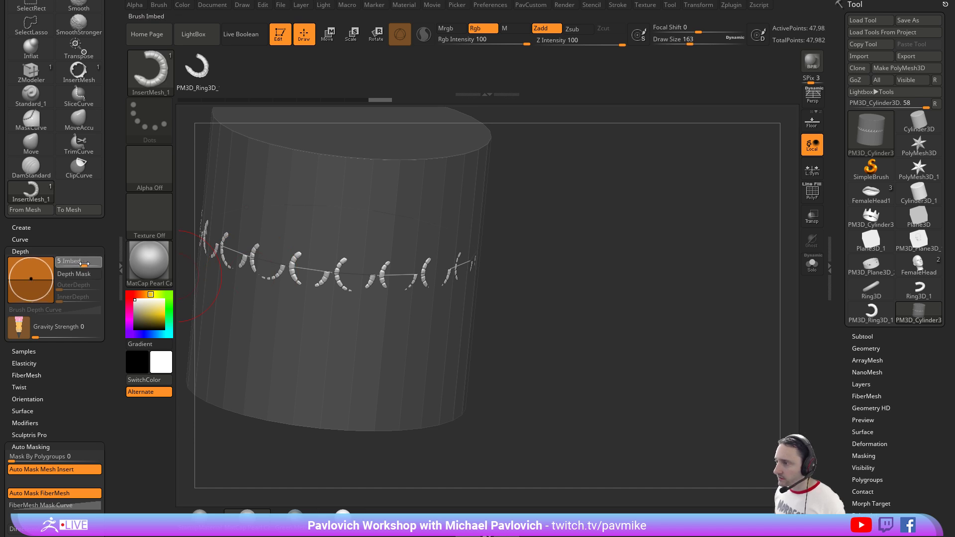
pyautogui.press('Return')
pyautogui.click(416, 277)
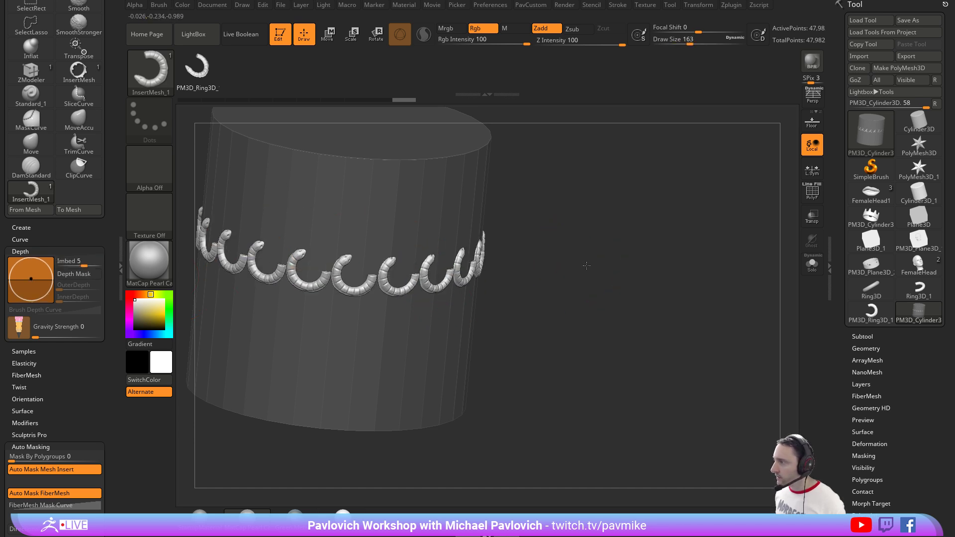
# Reduce the draw size to 33 and frame the cylinder and its ring of inserted meshes from the front.
pyautogui.moveTo(586, 265); pyautogui.dragTo(570, 254)
pyautogui.press('s')
pyautogui.click(598, 257)
pyautogui.moveTo(574, 261); pyautogui.dragTo(588, 249)
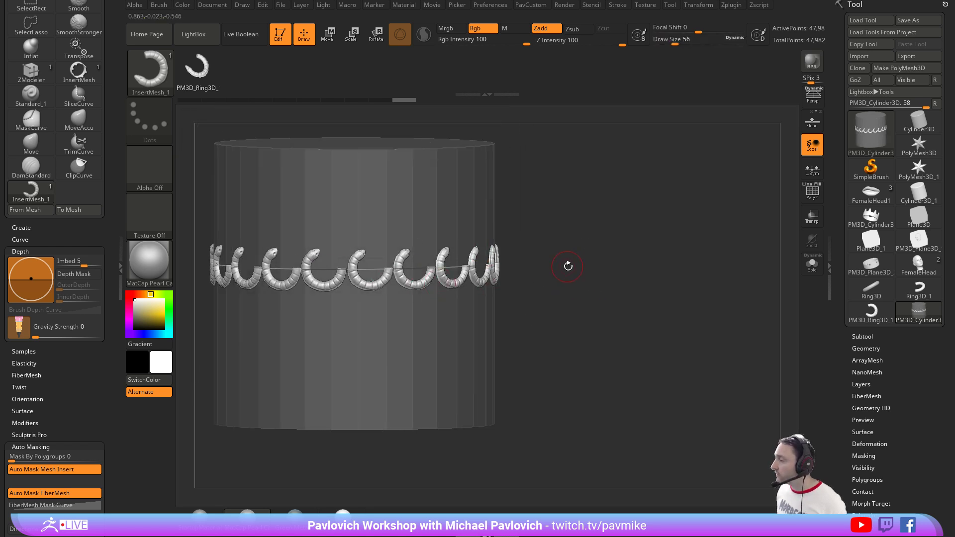
pyautogui.press('[')
pyautogui.moveTo(578, 254); pyautogui.dragTo(603, 264)
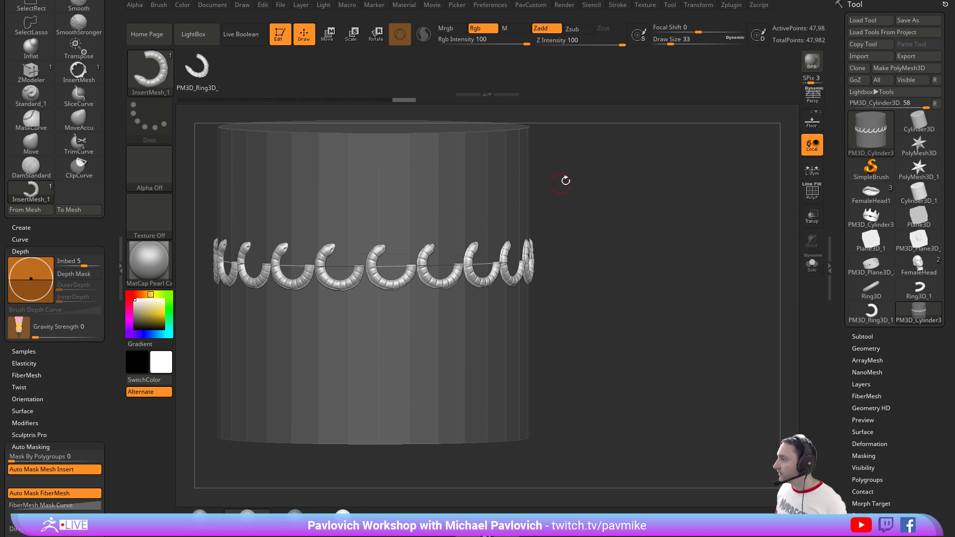
# Turn on the polyframe display and delete the curve around the cylinder.
pyautogui.click(814, 201)
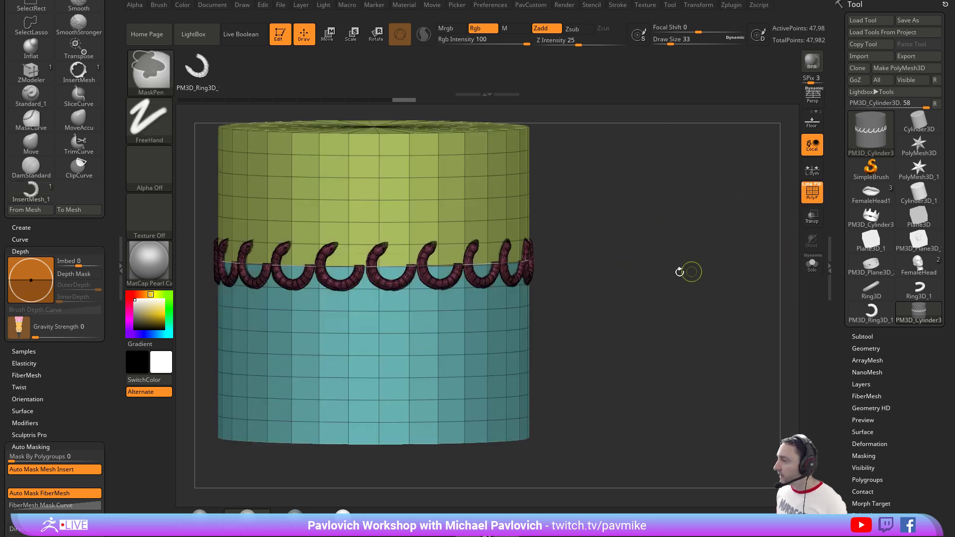
pyautogui.click(617, 5)
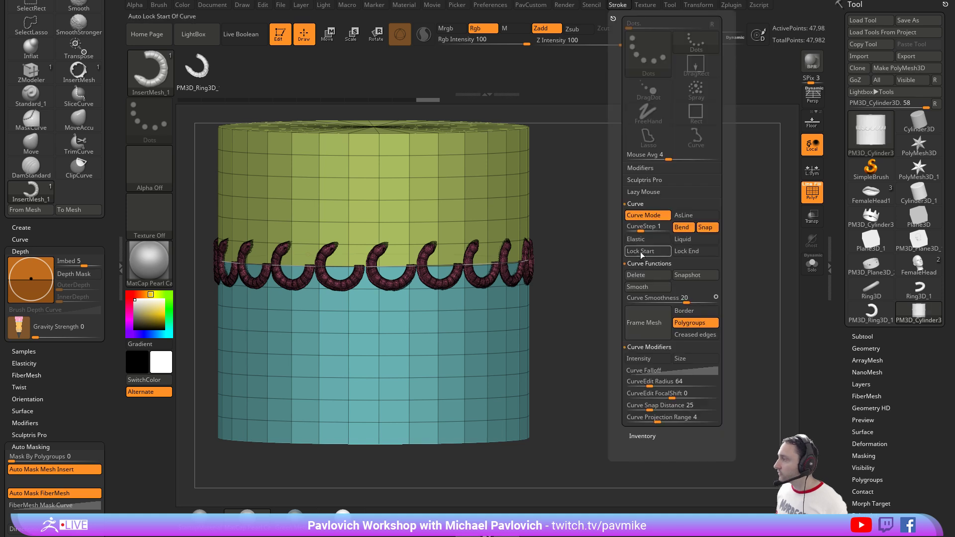
pyautogui.click(646, 274)
# Isolate the cylinder from the inserted meshes and delete the hidden geometry.
pyautogui.hotkey('ctrl', 'shift')
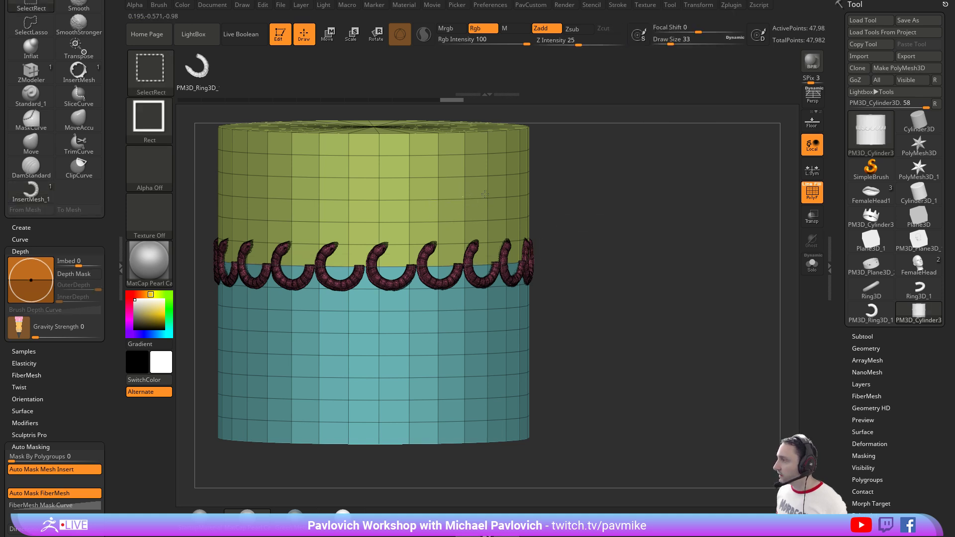
pyautogui.keyDown('ctrl'); pyautogui.keyDown('shift'); pyautogui.click(485, 194); pyautogui.keyUp('shift'); pyautogui.keyUp('ctrl')
pyautogui.hotkey('ctrl', 'shift', 'a')
pyautogui.press('`')
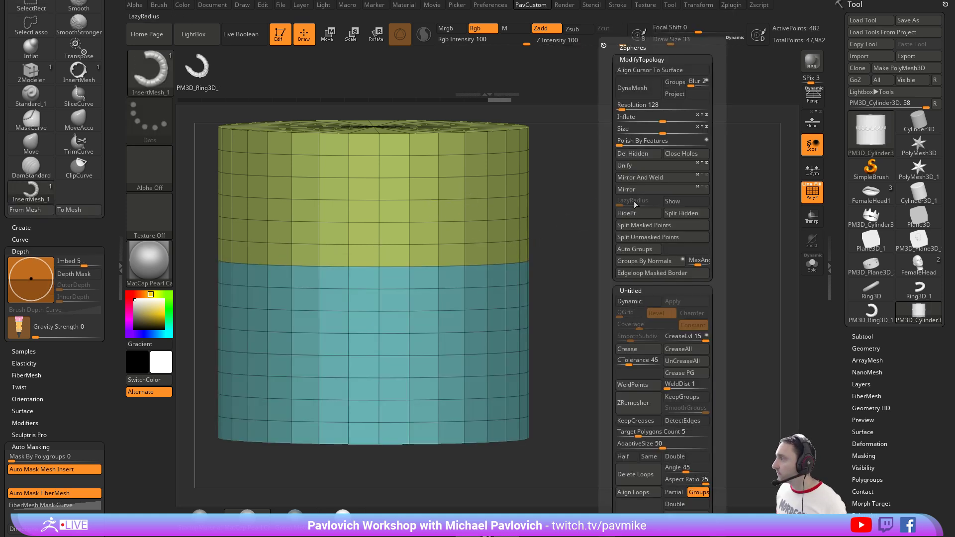
pyautogui.click(632, 153)
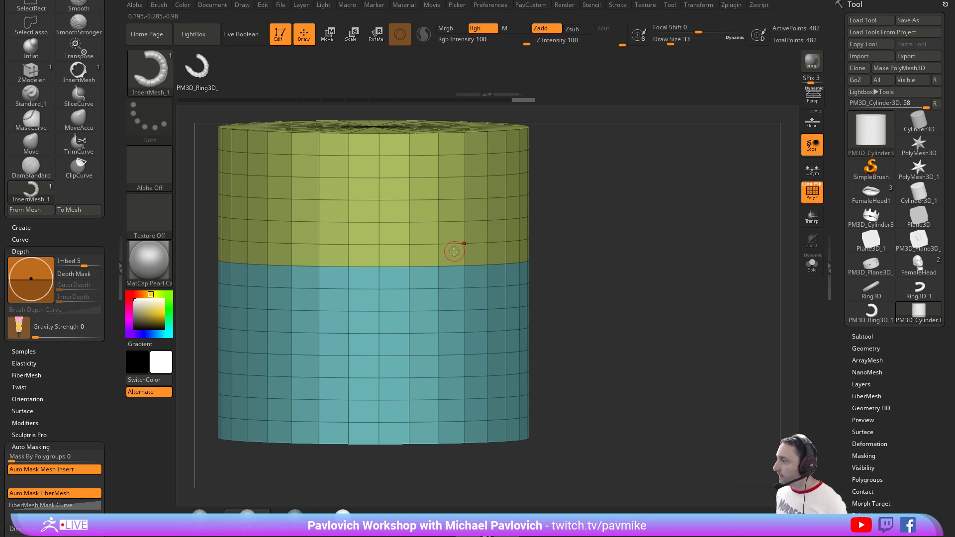
# Switch to the ZModeler brush and open its edge actions on the cylinder.
pyautogui.press('b')
pyautogui.press('z')
pyautogui.press('m')
pyautogui.press('space')
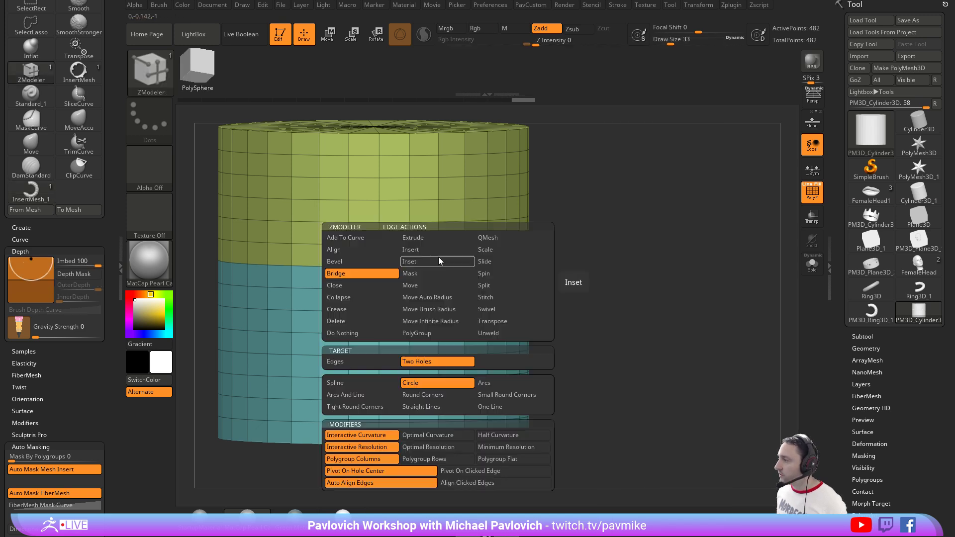
# Isolate the single row of polygons just below the polygroup boundary using SelectLasso and inverted visibility.
pyautogui.keyDown('ctrl'); pyautogui.keyDown('shift'); pyautogui.click(163, 84); pyautogui.keyUp('shift'); pyautogui.keyUp('ctrl')
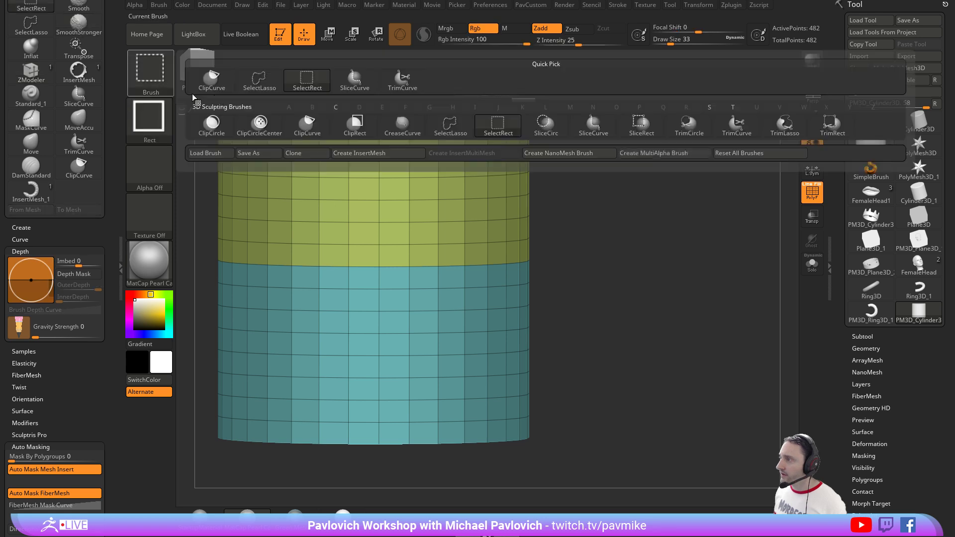
pyautogui.click(259, 81)
pyautogui.keyDown('ctrl'); pyautogui.keyDown('shift'); pyautogui.click(405, 276); pyautogui.keyUp('shift'); pyautogui.keyUp('ctrl')
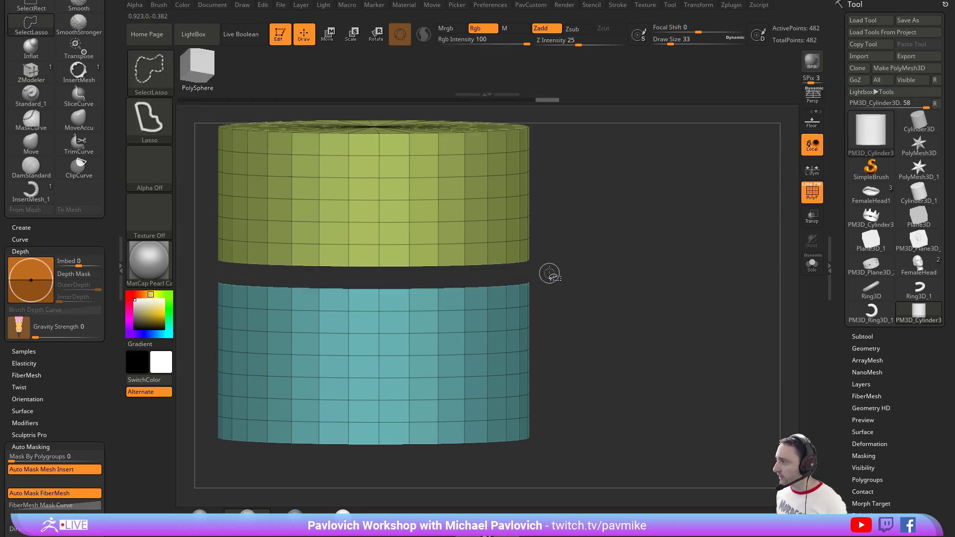
pyautogui.keyDown('ctrl'); pyautogui.keyDown('shift'); pyautogui.moveTo(609, 307); pyautogui.dragTo(641, 256); pyautogui.keyUp('shift'); pyautogui.keyUp('ctrl')
# Delete the hidden geometry so only the polygon band remains, and view it straight from the front.
pyautogui.press('5')
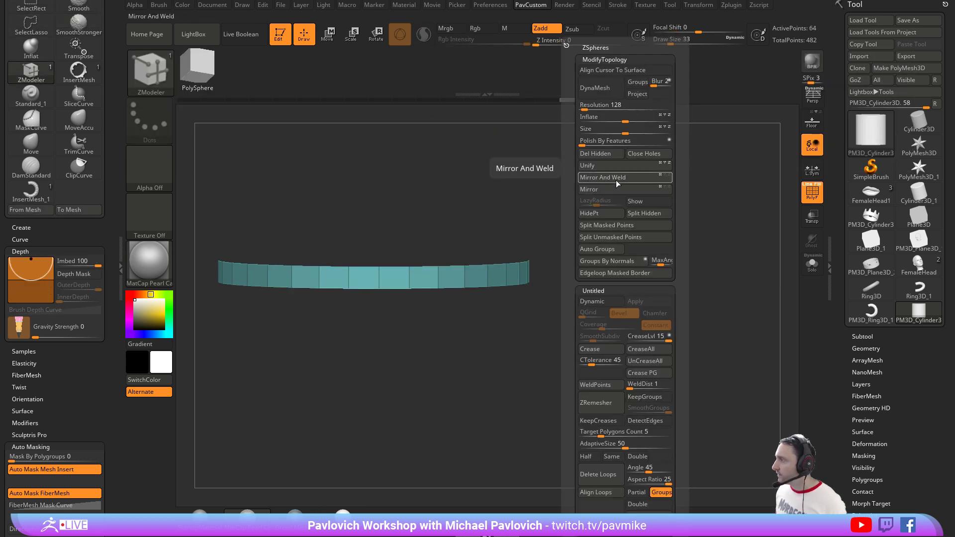
pyautogui.click(607, 156)
pyautogui.keyDown('shift'); pyautogui.moveTo(648, 297); pyautogui.dragTo(665, 282, button='right'); pyautogui.keyUp('shift')
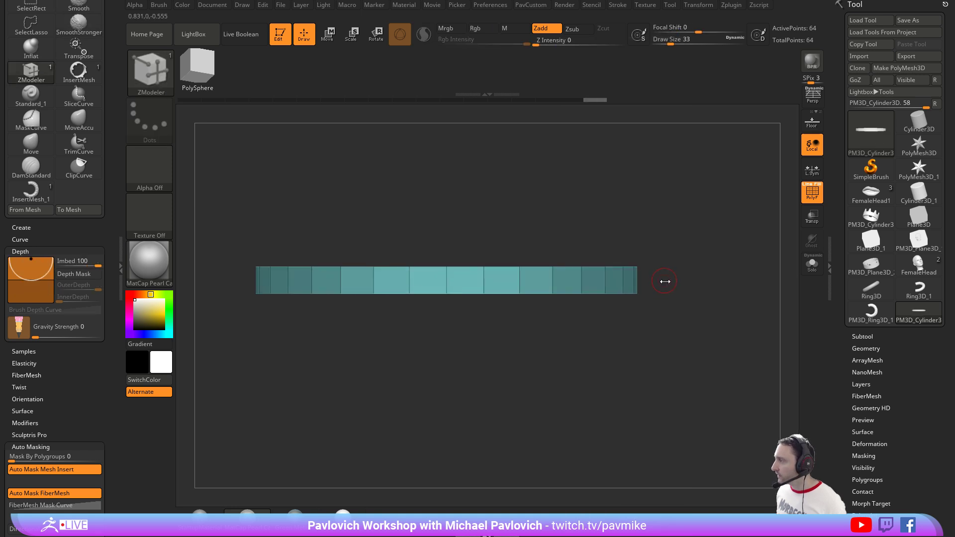
# Create a NanoMesh brush from the custom InsertMesh_1 ring brush, with the tool's NanoMesh settings open.
pyautogui.moveTo(841, 324); pyautogui.dragTo(838, 239)
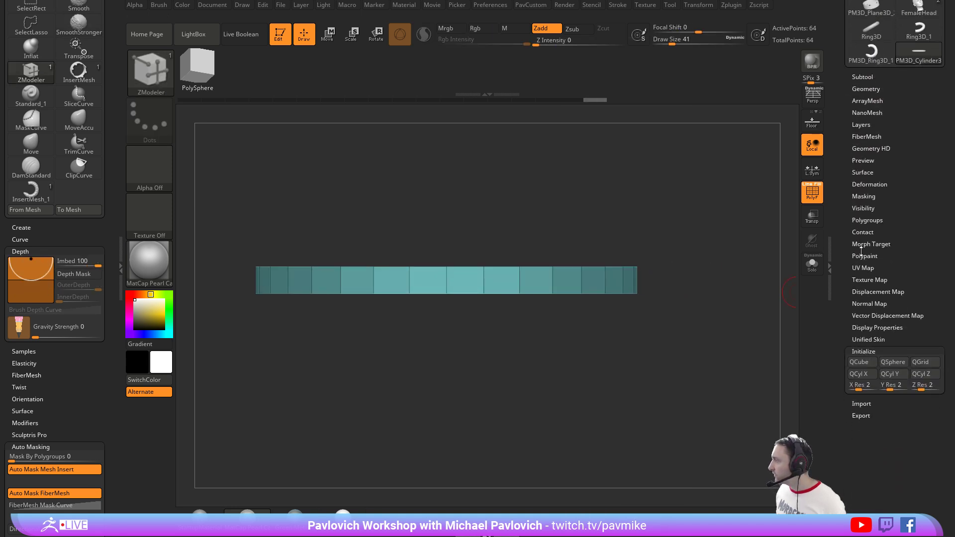
pyautogui.click(864, 113)
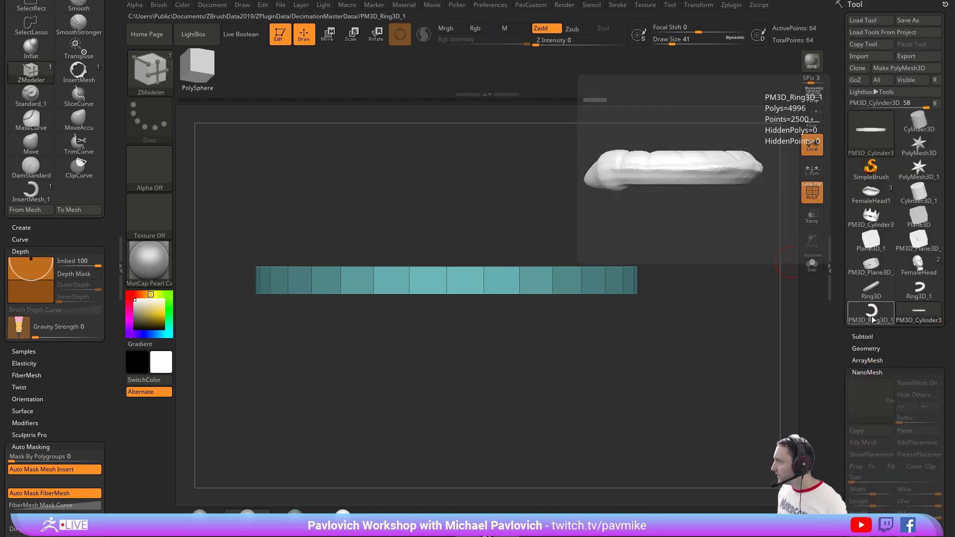
pyautogui.press('b')
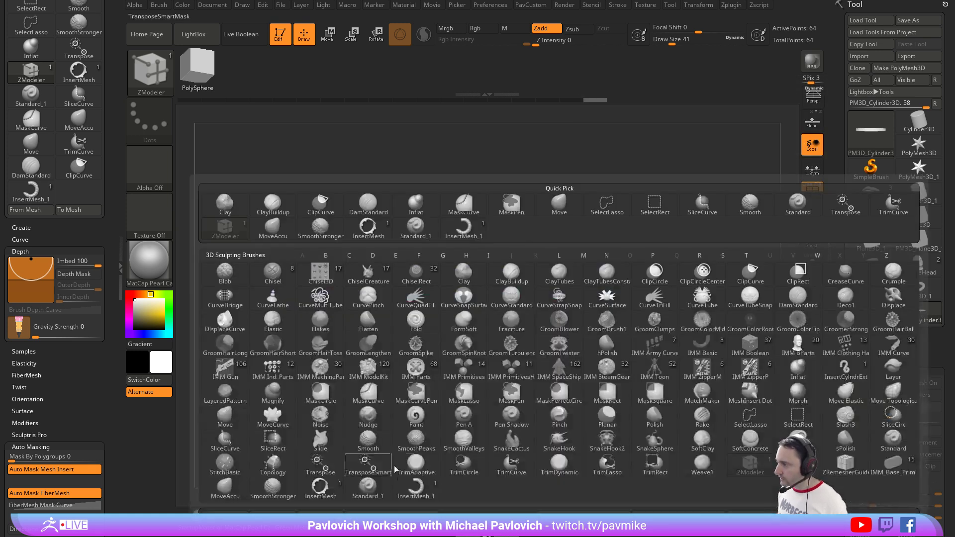
pyautogui.click(415, 490)
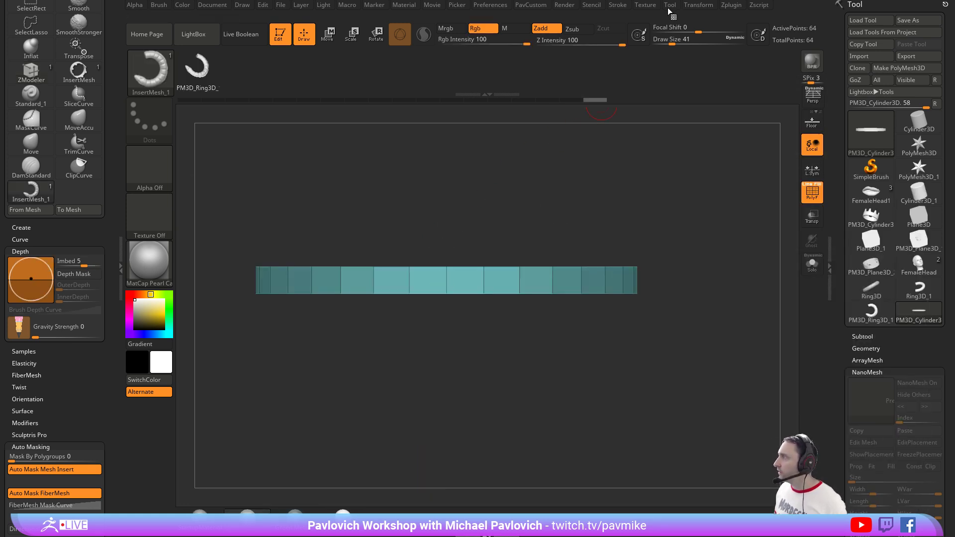
pyautogui.click(160, 6)
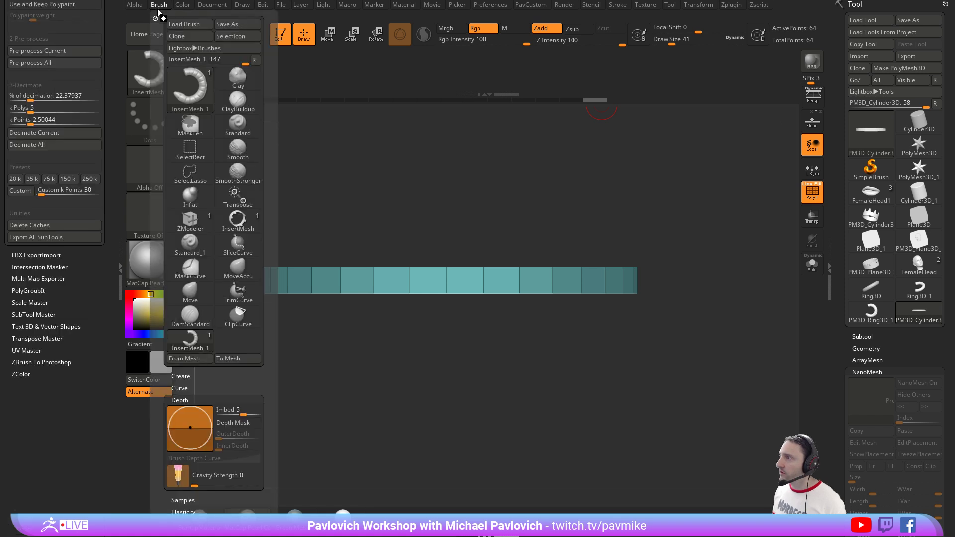
pyautogui.click(179, 376)
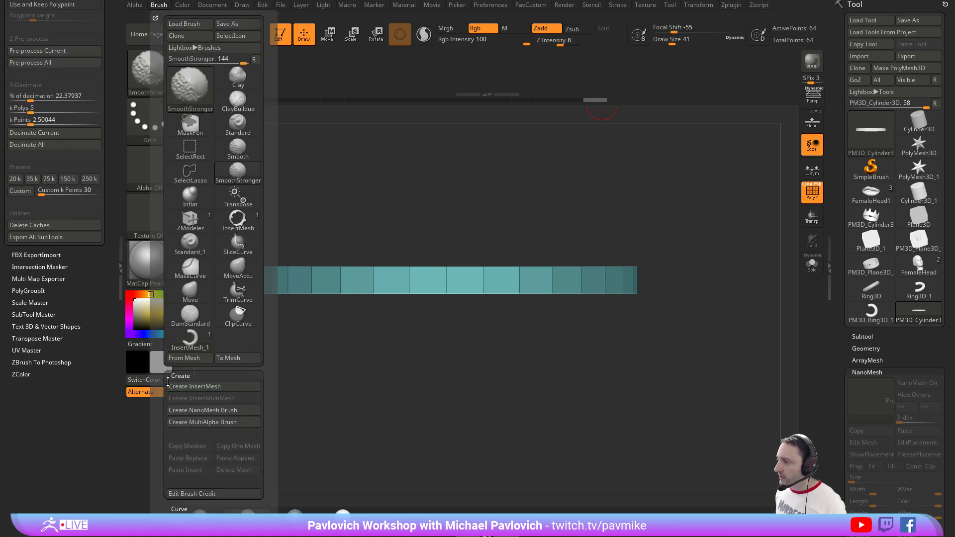
pyautogui.click(198, 410)
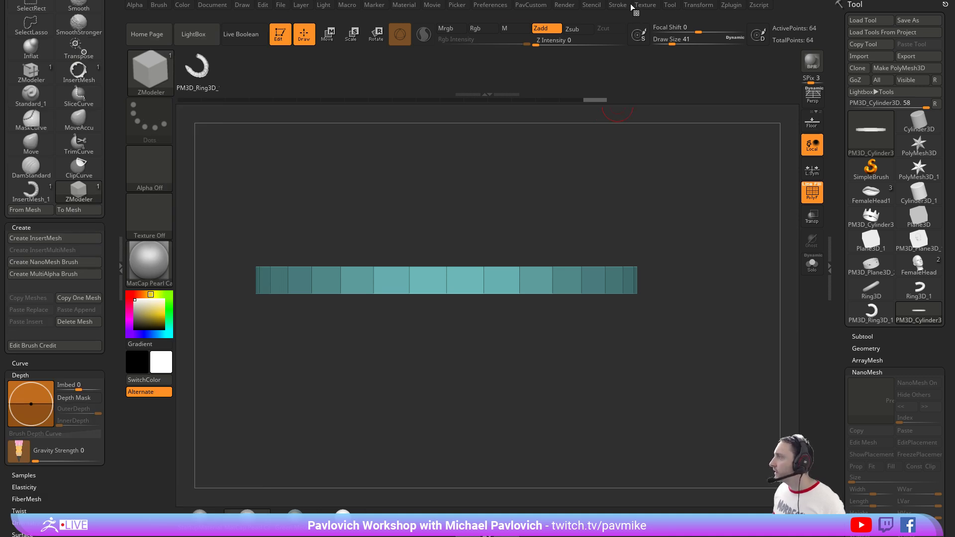
pyautogui.click(619, 6)
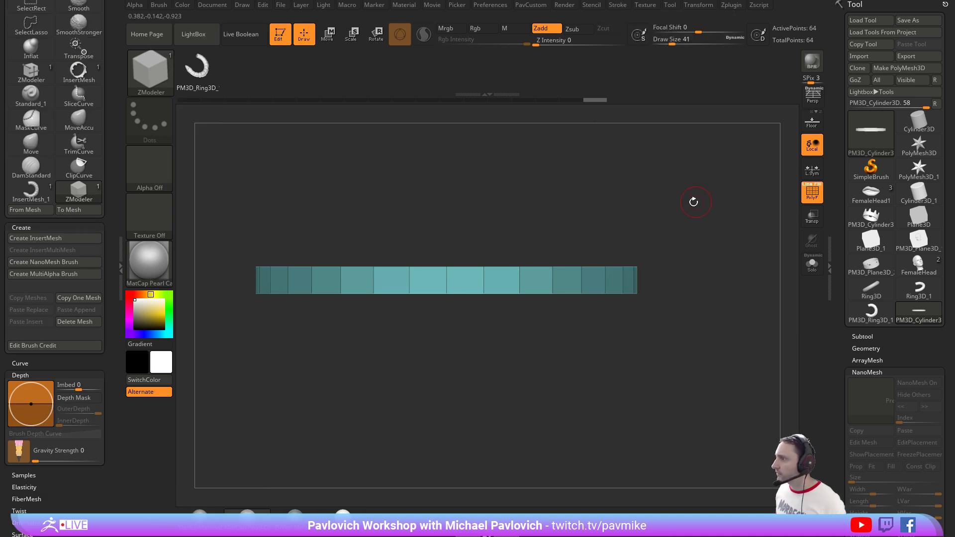
# Set ZModeler's Insert NanoMesh polygon action to target Polygroup All on the band.
pyautogui.keyDown('alt'); pyautogui.moveTo(694, 201); pyautogui.dragTo(612, 184); pyautogui.keyUp('alt')
pyautogui.press('b')
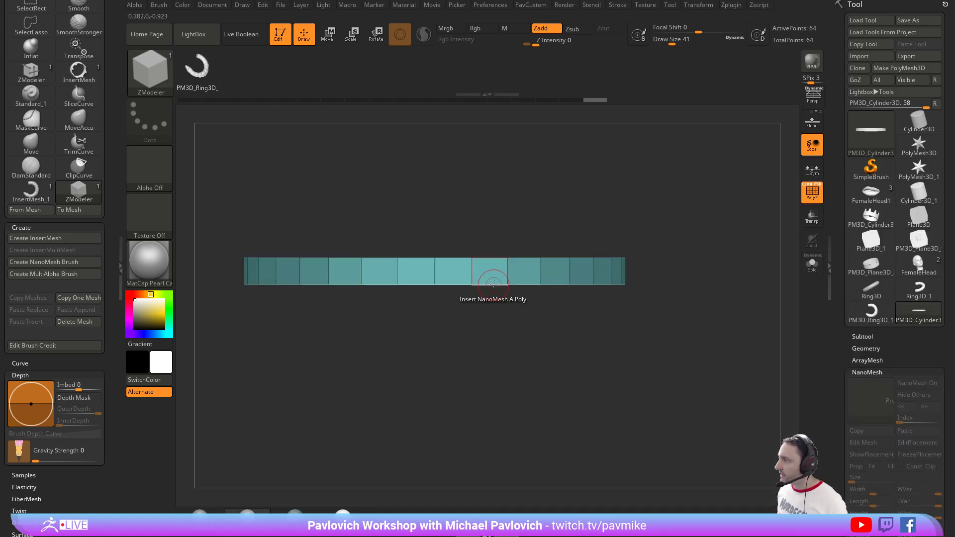
pyautogui.press('space')
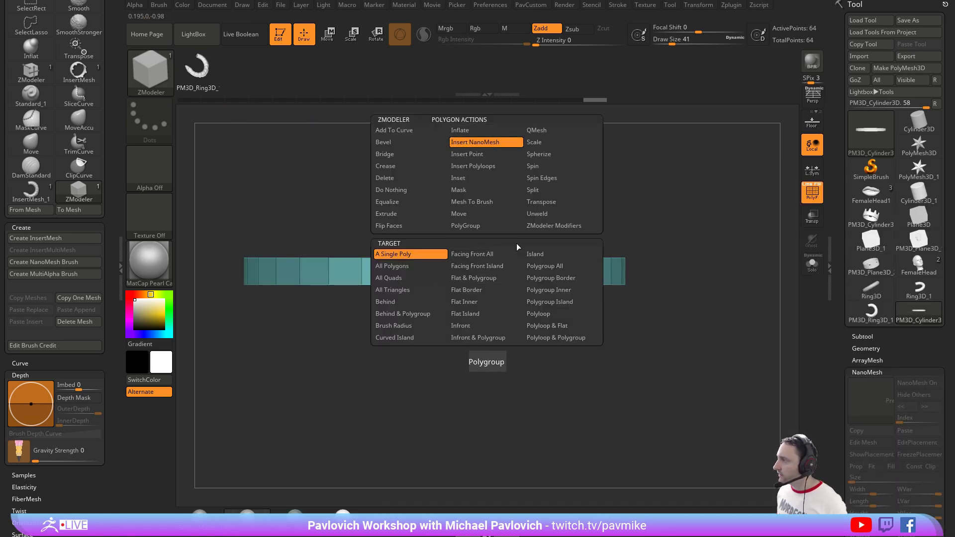
pyautogui.click(542, 264)
# Try inserting the ring NanoMesh on every polygon of the band, and undo the insertion.
pyautogui.click(470, 274)
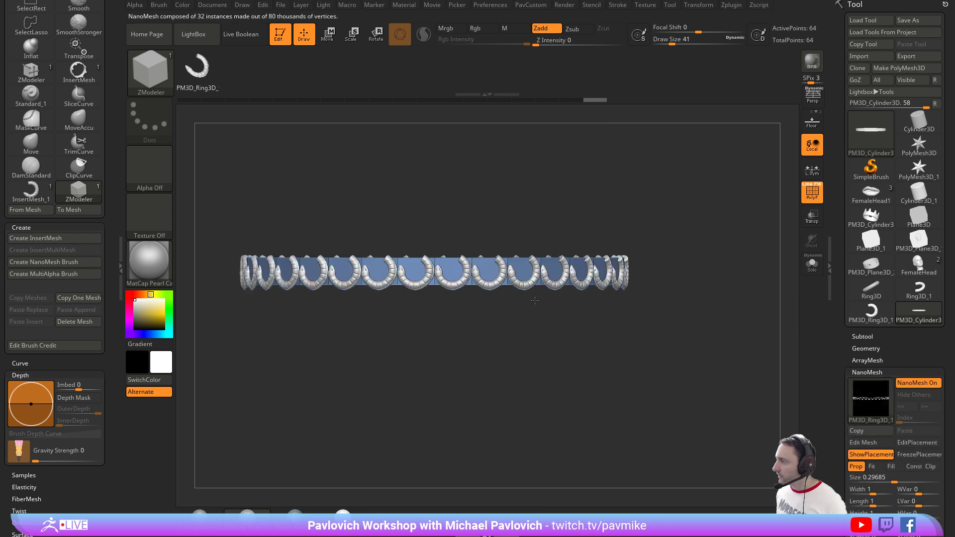
pyautogui.moveTo(645, 307); pyautogui.dragTo(714, 304)
pyautogui.hotkey('ctrl', 'z')
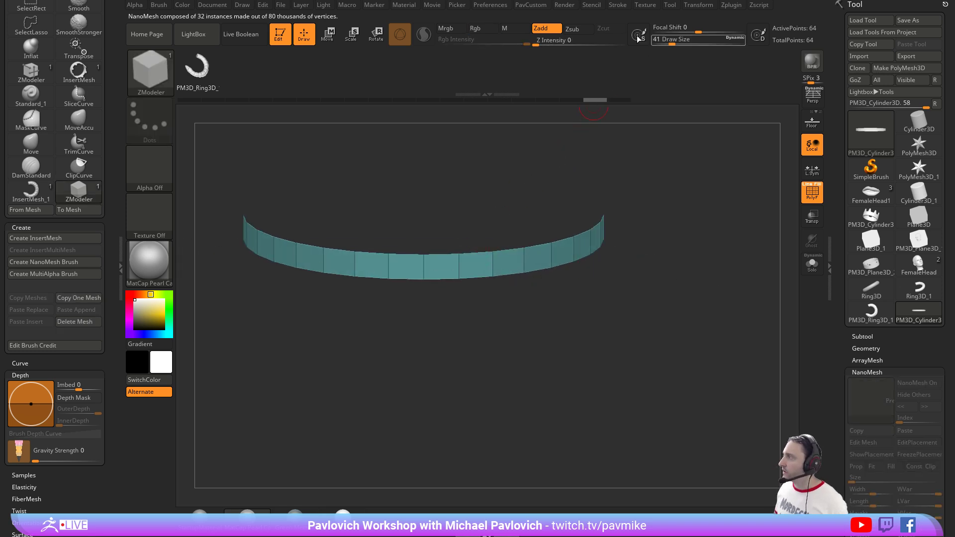
# Enable radial symmetry around the Y axis only, with a radial count of 16.
pyautogui.moveTo(116, 196); pyautogui.dragTo(113, 315)
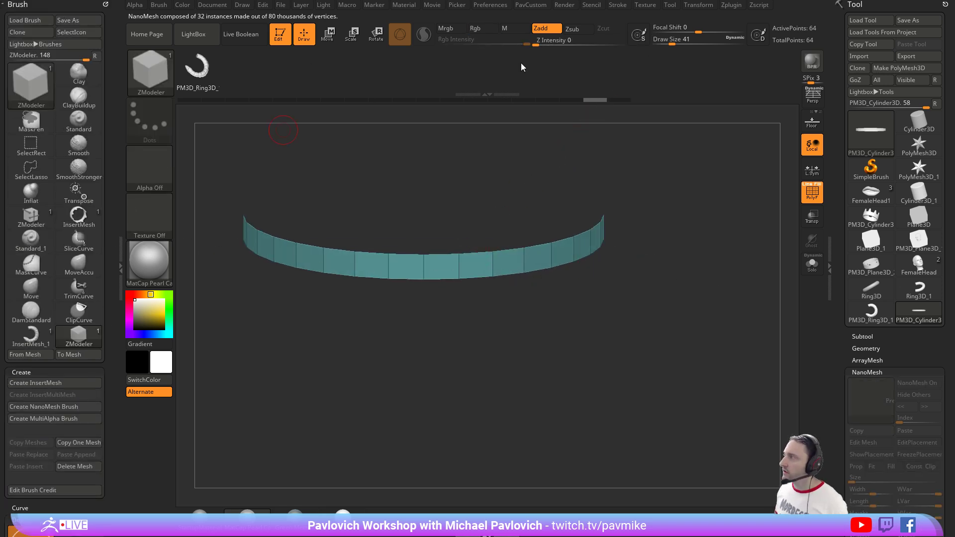
pyautogui.moveTo(685, 9)
pyautogui.moveTo(685, 10); pyautogui.dragTo(28, 45)
pyautogui.click(60, 260)
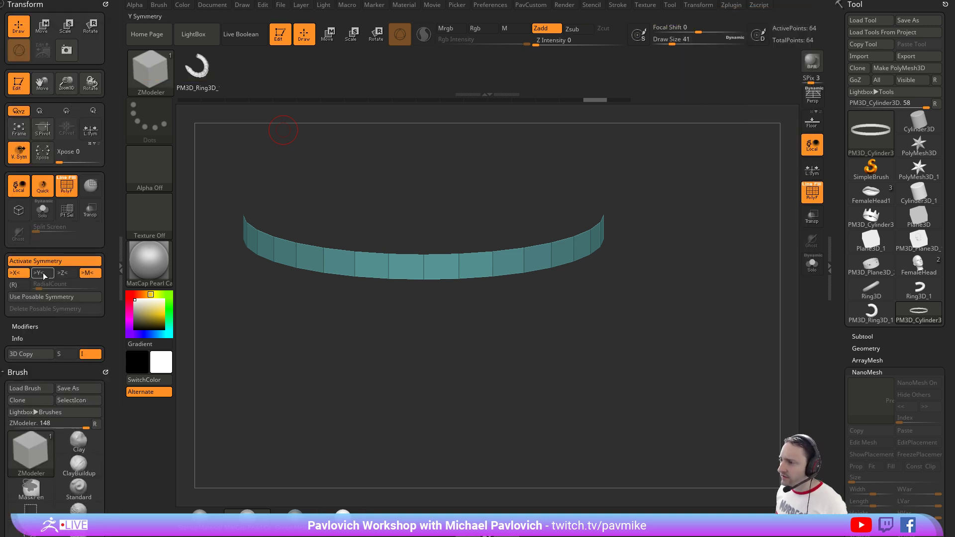
pyautogui.click(22, 287)
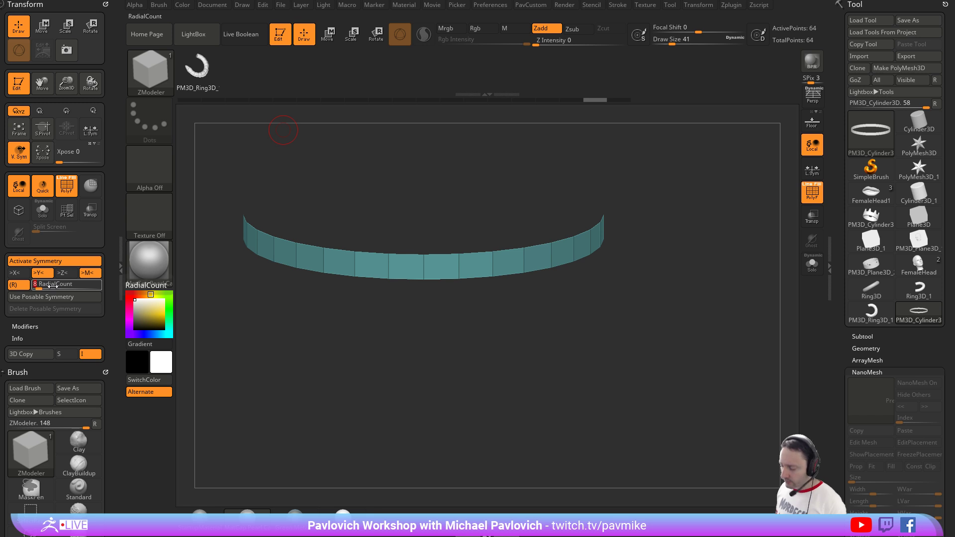
# Assign a separate polygroup to alternating polygons around the band with ZModeler's PolyGroup action on a single poly.
pyautogui.moveTo(650, 273); pyautogui.dragTo(640, 242)
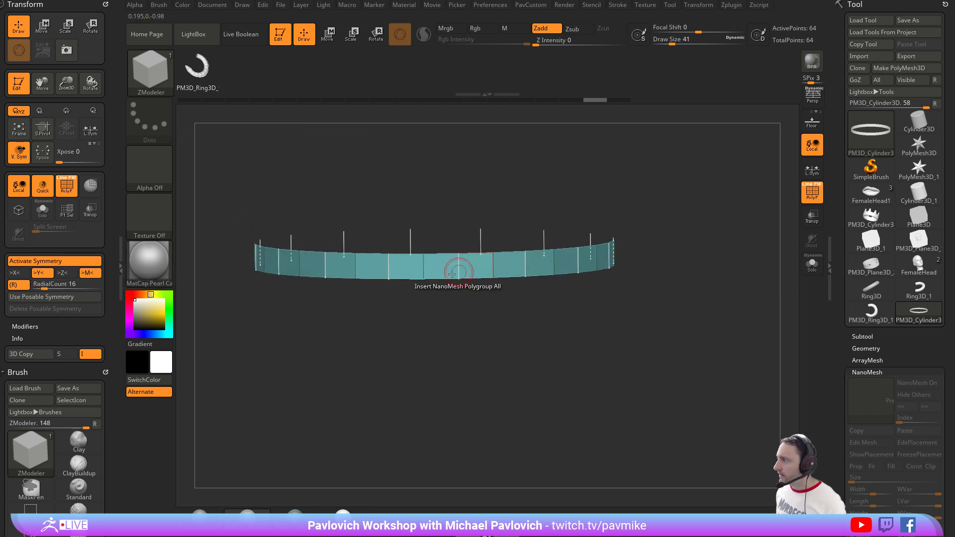
pyautogui.press('space')
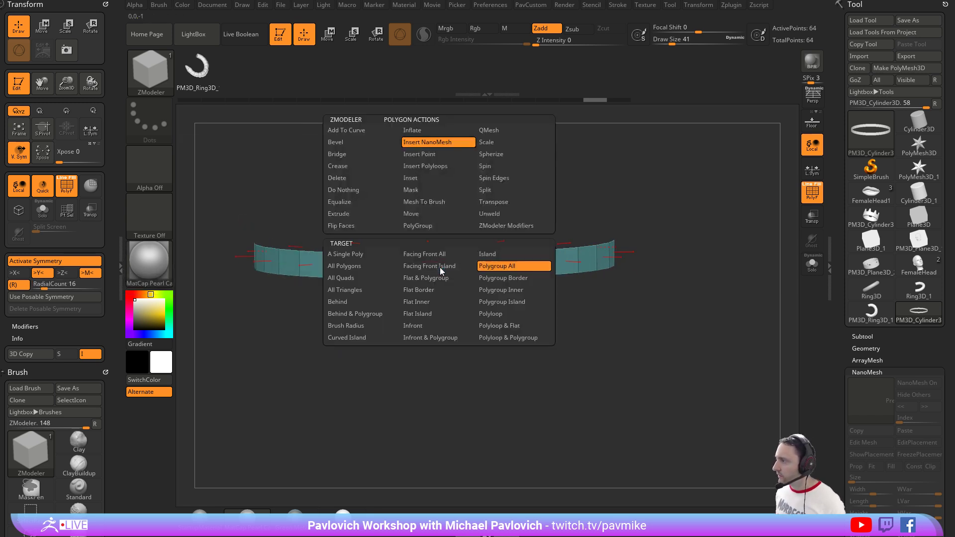
pyautogui.click(418, 225)
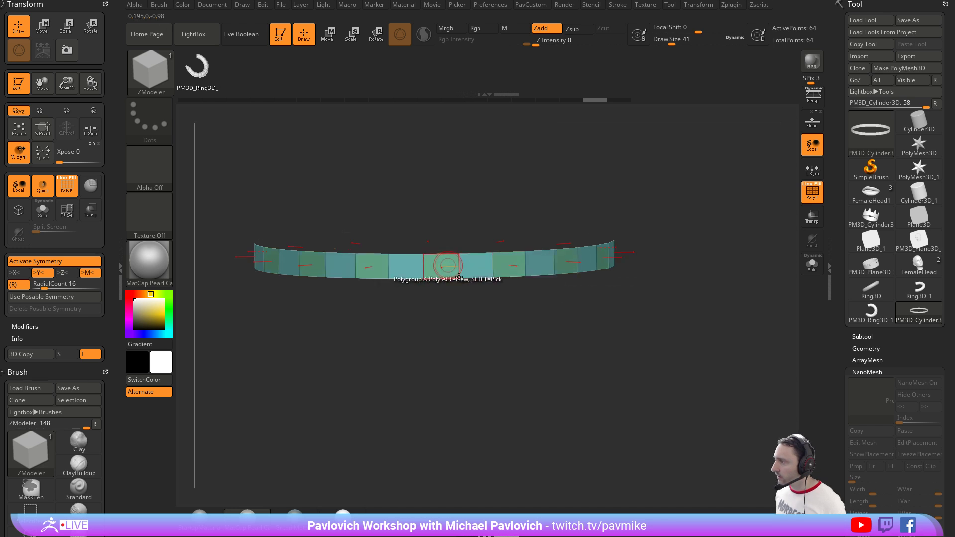
pyautogui.click(447, 265)
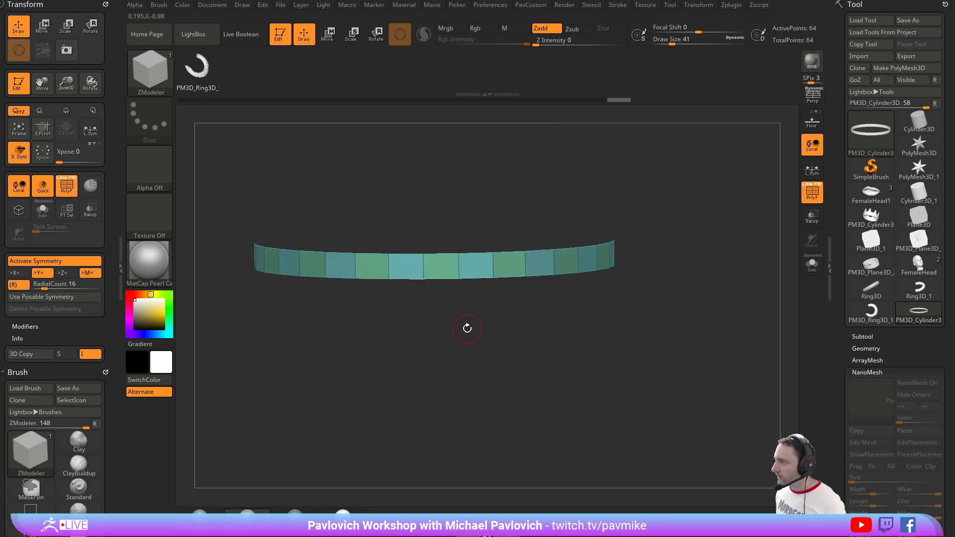
# Restore the symmetry axis from Y to X, disable radial mode and turn symmetry off.
pyautogui.click(20, 274)
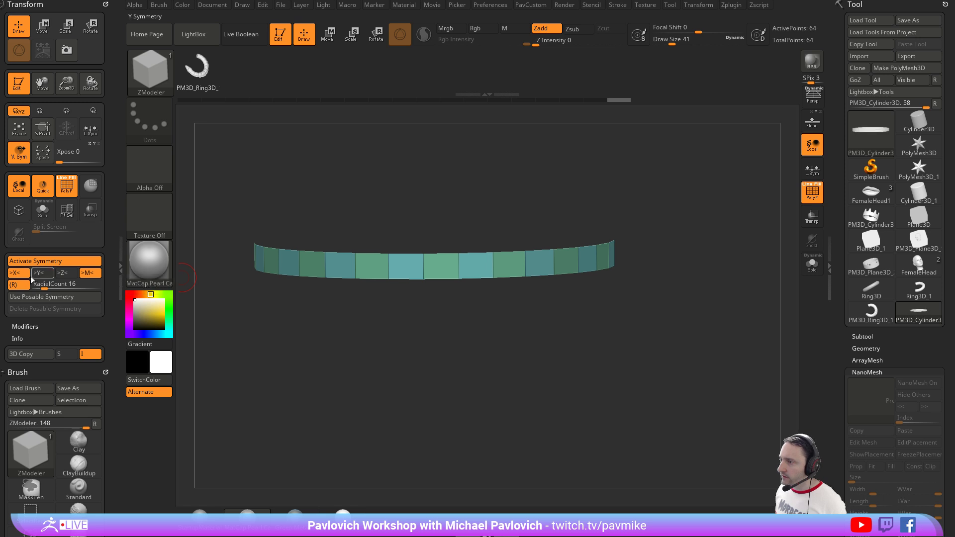
pyautogui.moveTo(507, 323); pyautogui.dragTo(514, 330)
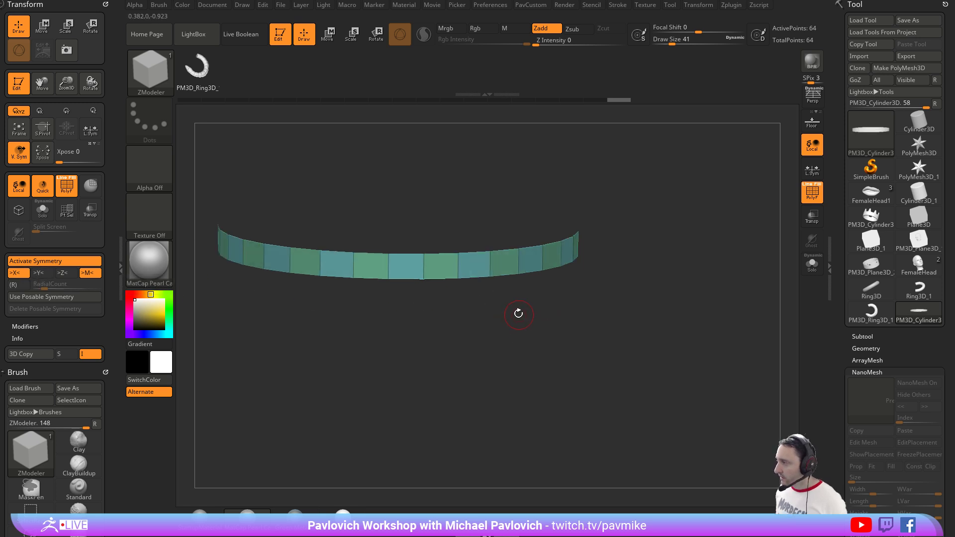
pyautogui.press('x')
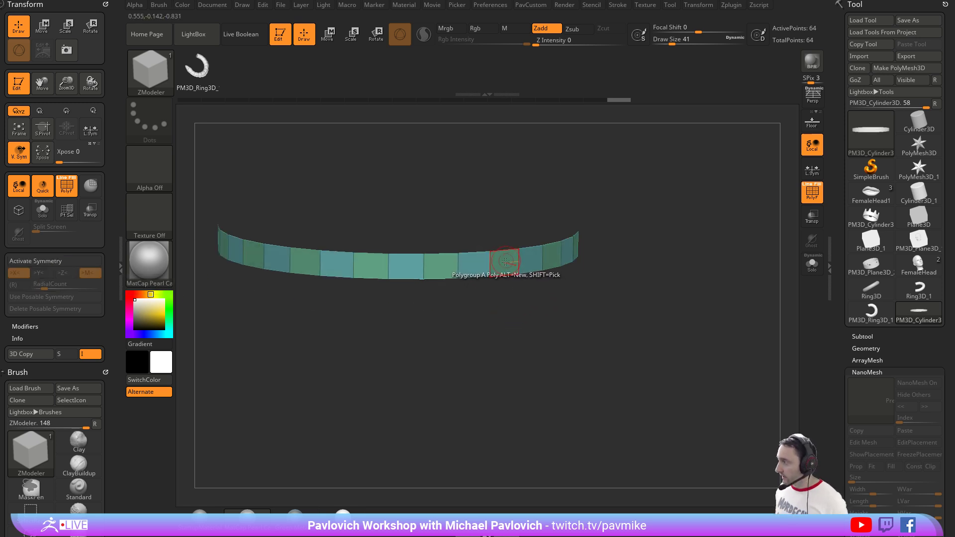
# Insert the ring NanoMesh on the band's alternating green polygroup, sized to about 0.82.
pyautogui.press('space')
pyautogui.click(500, 143)
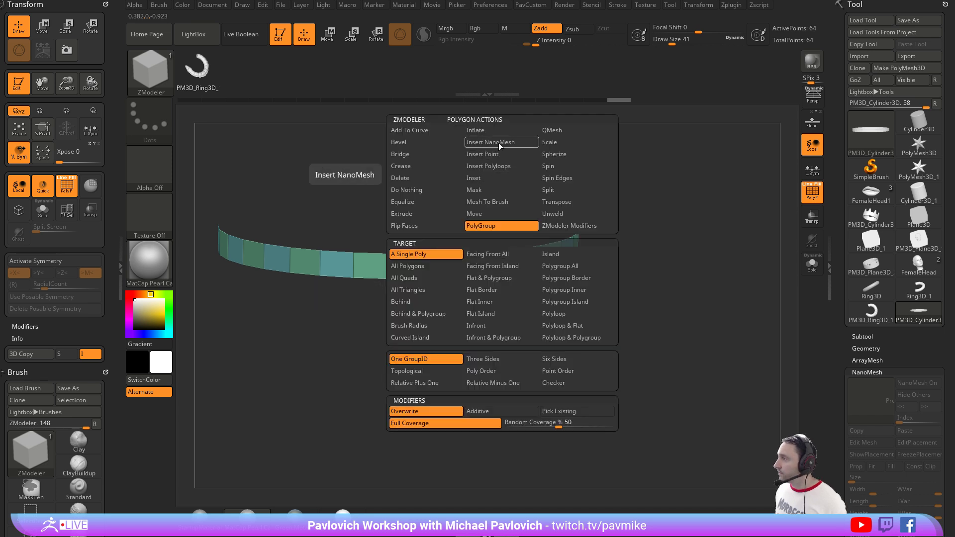
pyautogui.click(522, 267)
pyautogui.moveTo(521, 269); pyautogui.dragTo(768, 339)
# Set the NanoMesh Z rotation to 57 so each ring piece is turned on its polygon.
pyautogui.moveTo(841, 356); pyautogui.dragTo(840, 234)
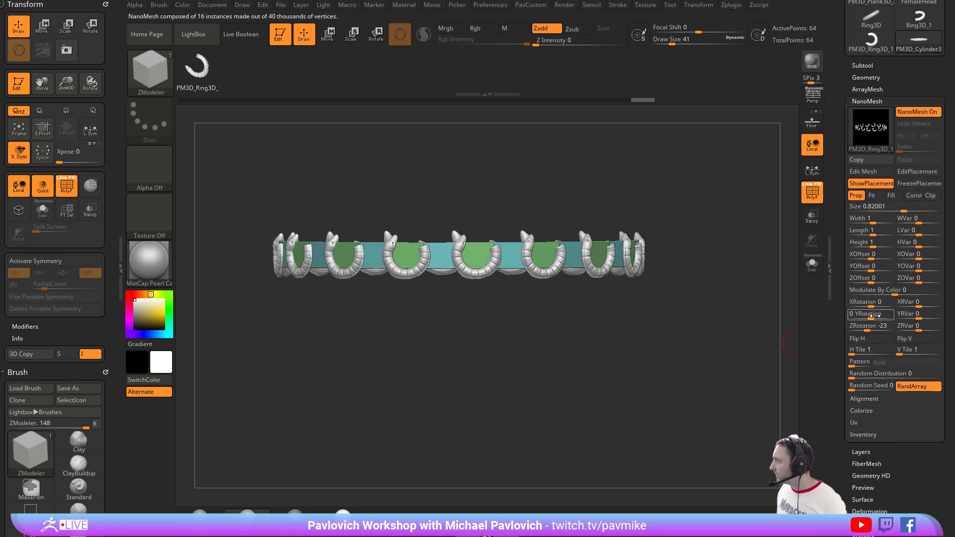
pyautogui.moveTo(868, 327); pyautogui.dragTo(878, 329)
pyautogui.moveTo(720, 317)
pyautogui.mouseDown()
pyautogui.moveTo(696, 323)
pyautogui.moveTo(735, 327)
pyautogui.moveTo(708, 328)
pyautogui.mouseUp()
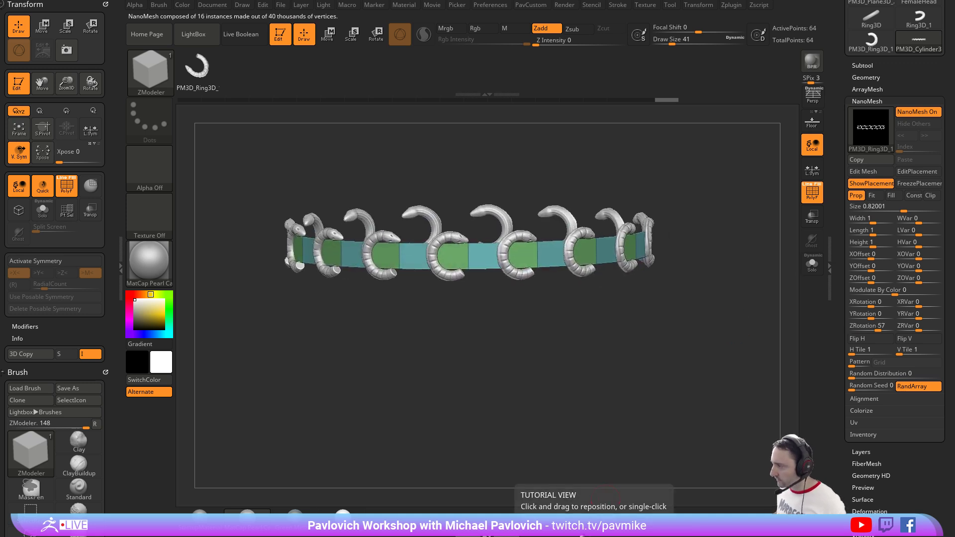
# Switch to the browser to examine the God of War trim artwork on ArtStation, and return to ZBrush.
pyautogui.hotkey('alt', 'Tab')
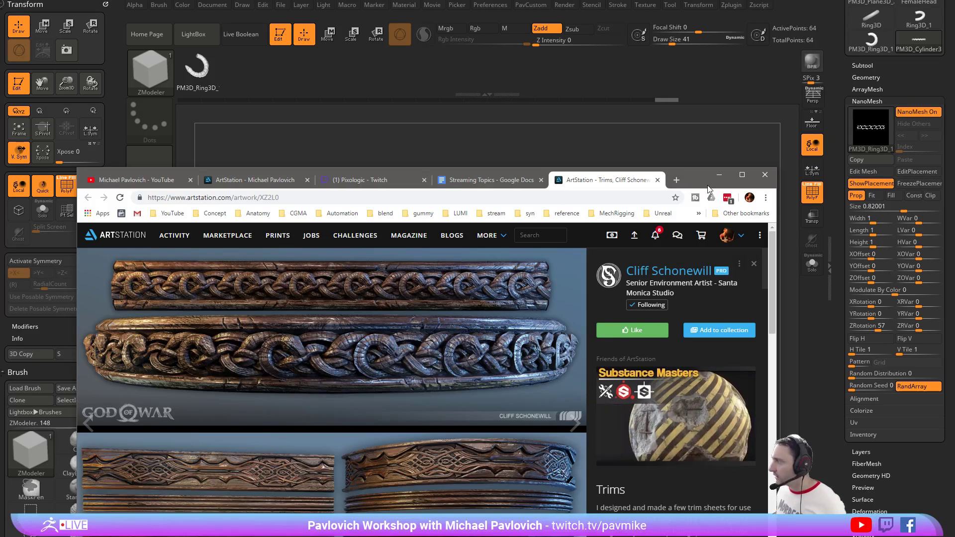
pyautogui.click(719, 175)
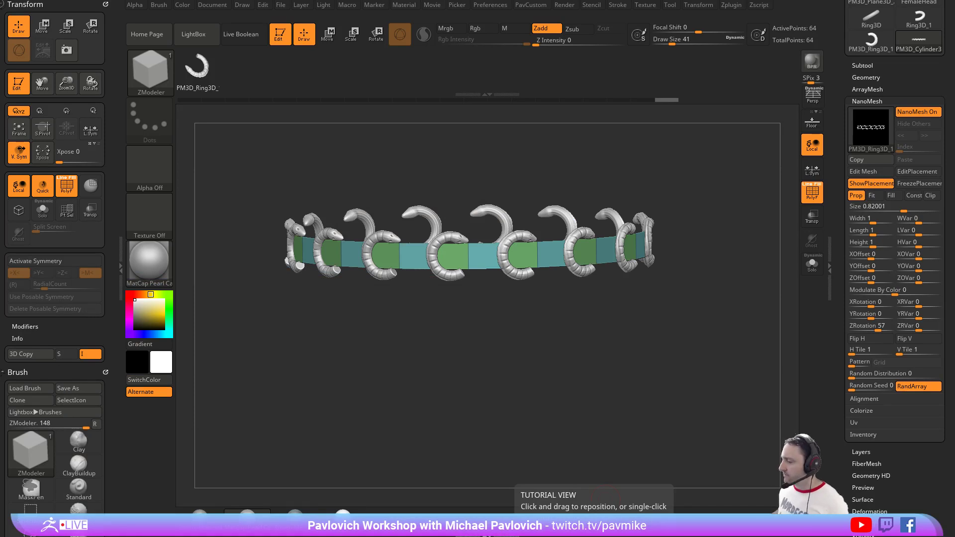
# Convert the NanoMesh instances to real geometry with One To Mesh from the NanoMesh inventory.
pyautogui.moveTo(671, 190); pyautogui.dragTo(685, 177)
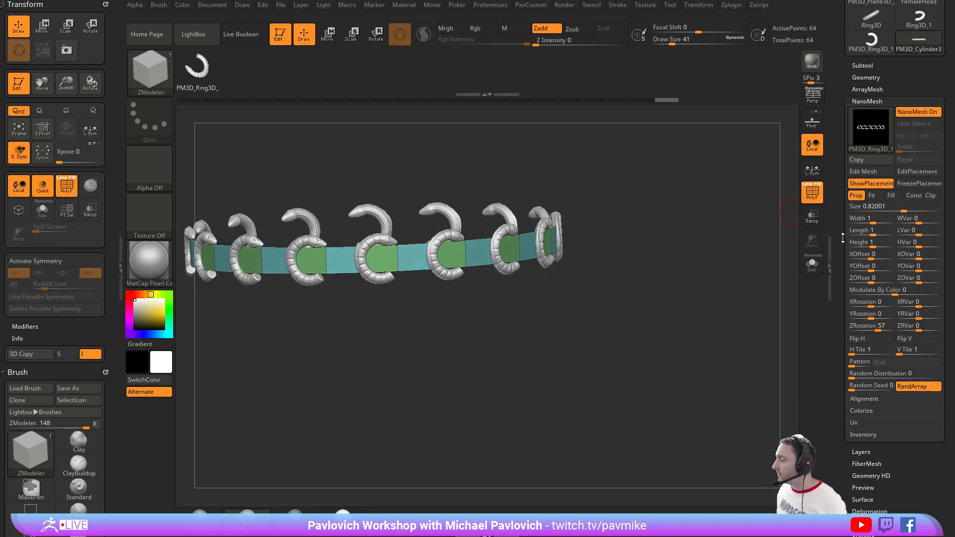
pyautogui.scroll(-5, 840, 252)
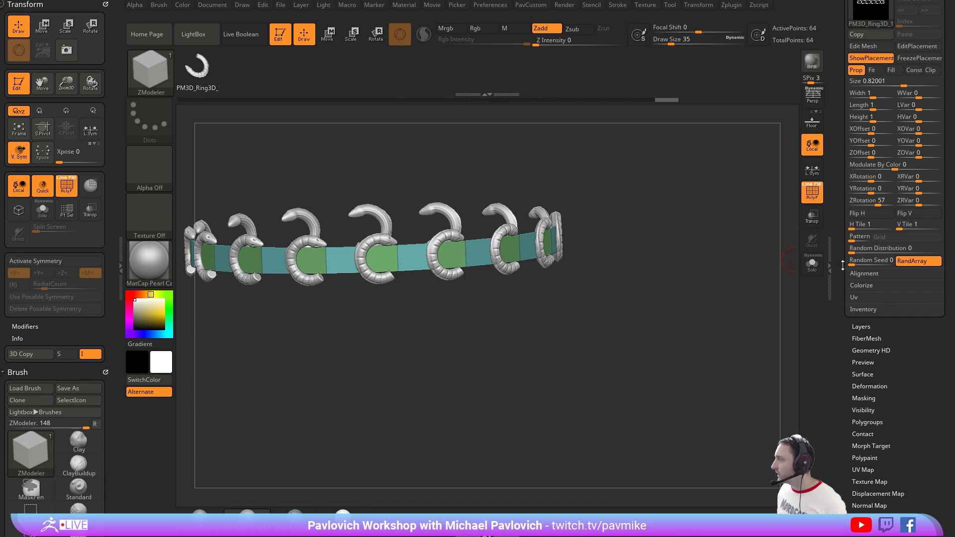
pyautogui.scroll(1, 840, 279)
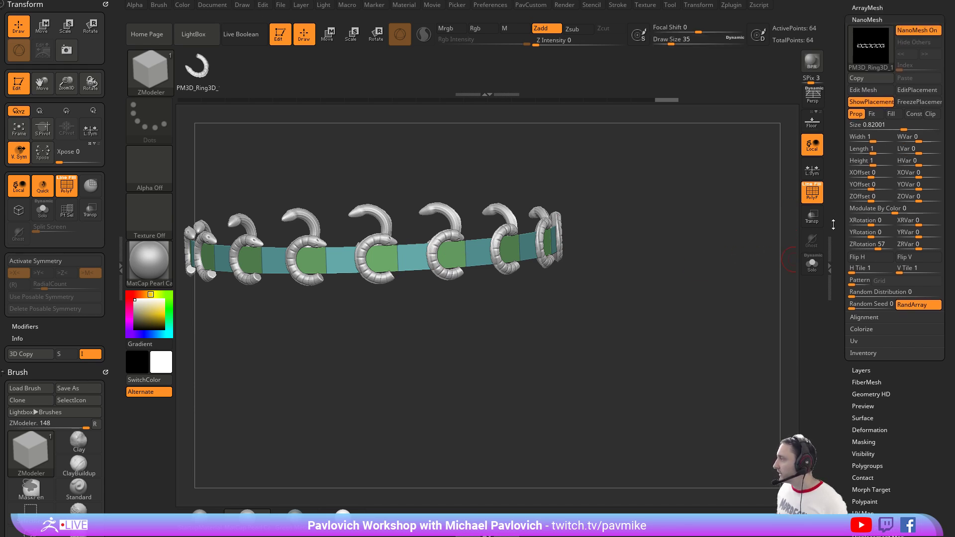
pyautogui.scroll(2, 862, 298)
pyautogui.click(862, 358)
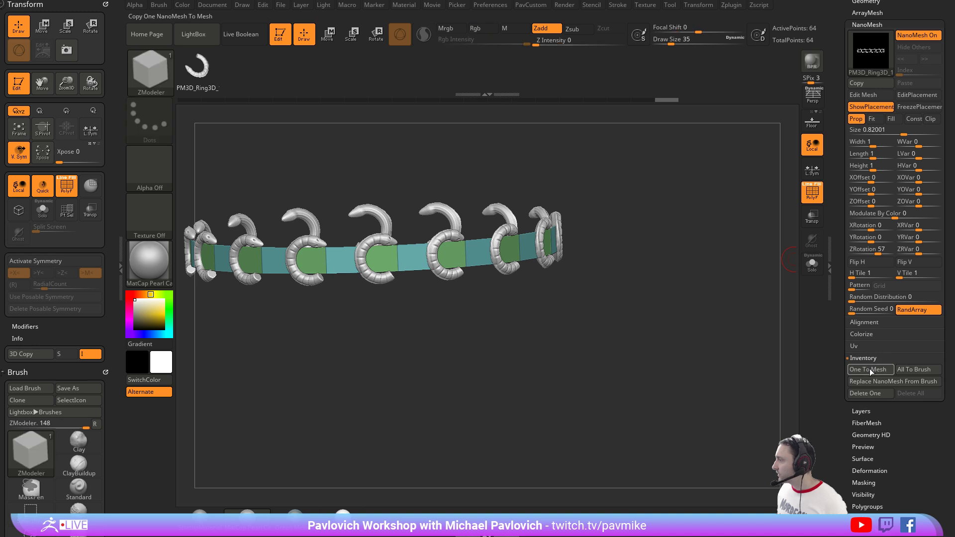
pyautogui.click(867, 369)
# Isolate the converted ring pieces and split the hidden polygon band into its own subtool with Split Hidden.
pyautogui.keyDown('ctrl'); pyautogui.keyDown('shift'); pyautogui.click(452, 229); pyautogui.keyUp('shift'); pyautogui.keyUp('ctrl')
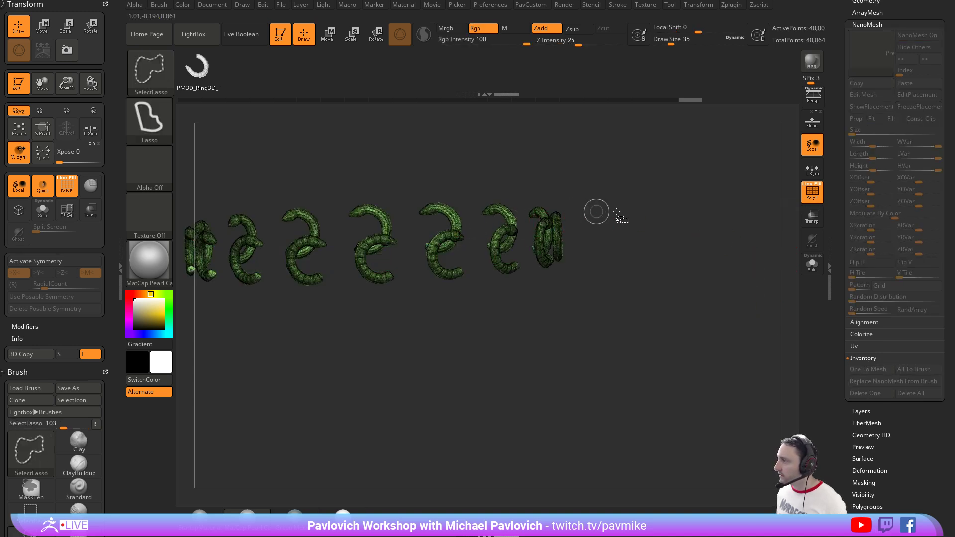
pyautogui.press('p')
pyautogui.click(657, 225)
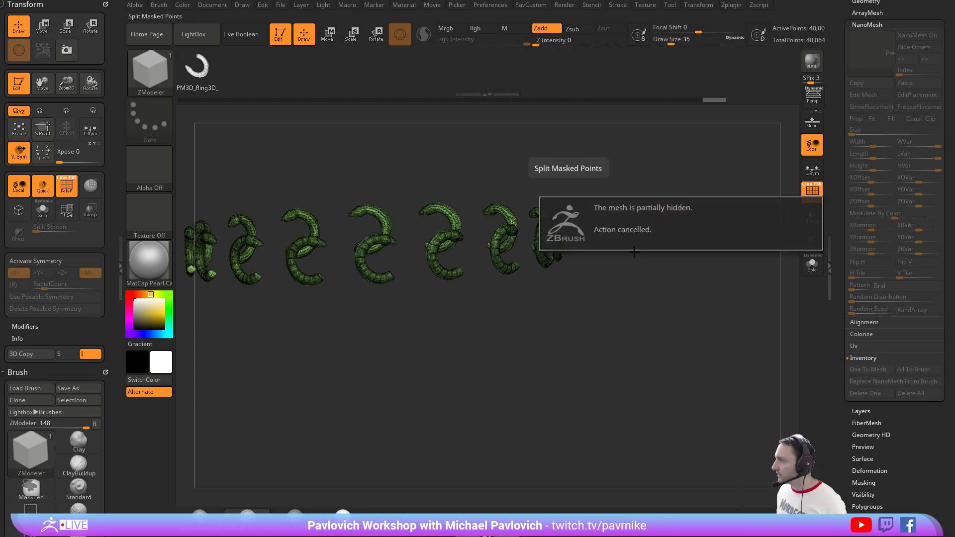
pyautogui.press('p')
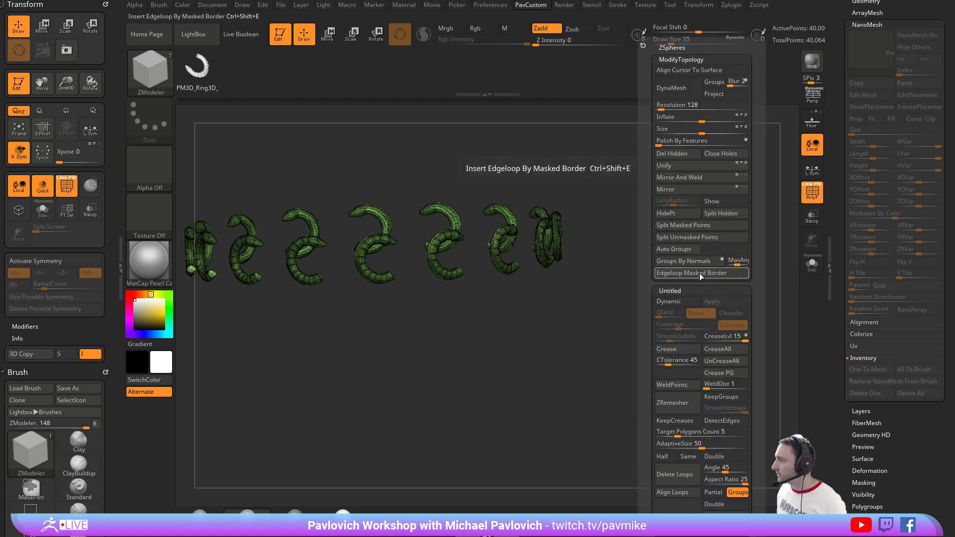
pyautogui.click(719, 214)
pyautogui.press('s')
pyautogui.click(643, 220)
pyautogui.keyDown('ctrl'); pyautogui.moveTo(673, 217); pyautogui.dragTo(665, 242, button='right'); pyautogui.keyUp('ctrl')
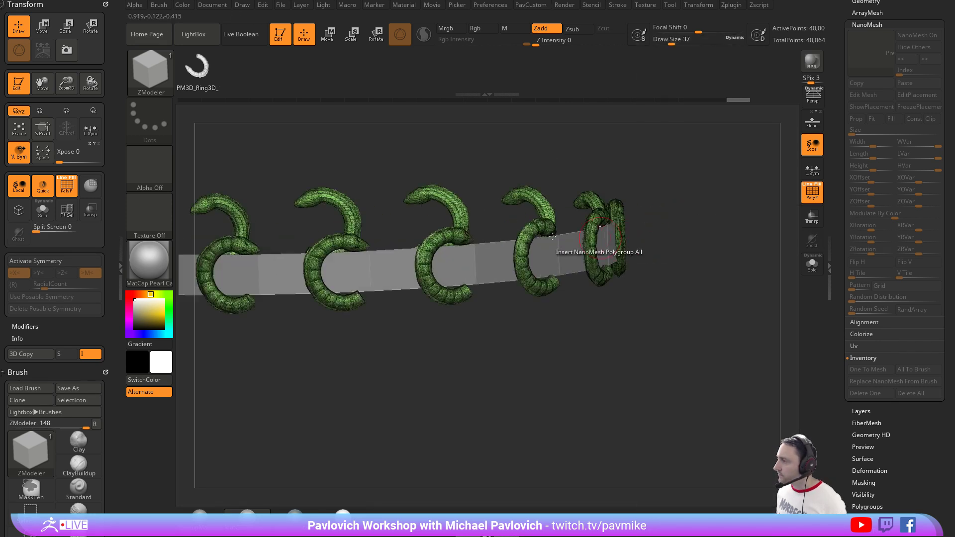
# Activate radial symmetry around the Y axis with a radial count of 16 for the ring pieces.
pyautogui.press('x')
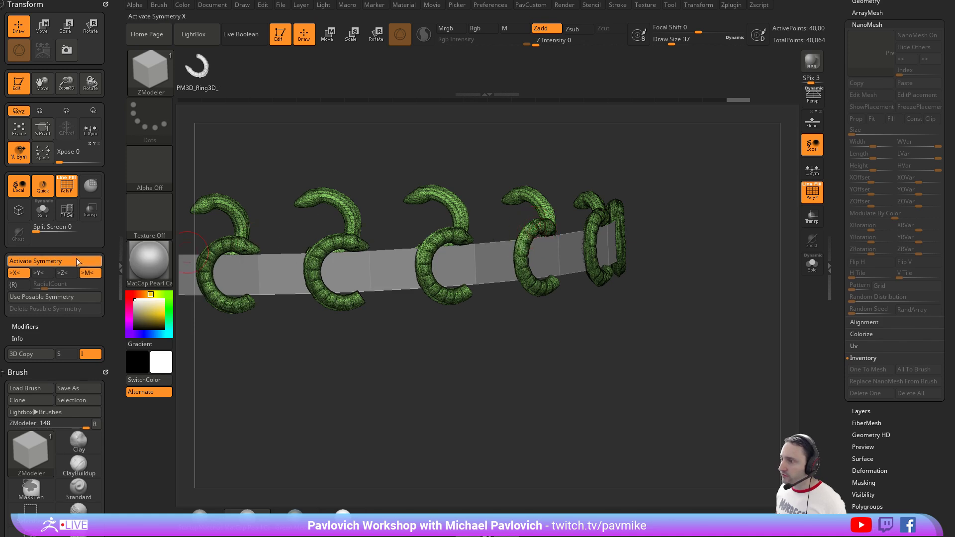
pyautogui.click(21, 273)
pyautogui.click(22, 285)
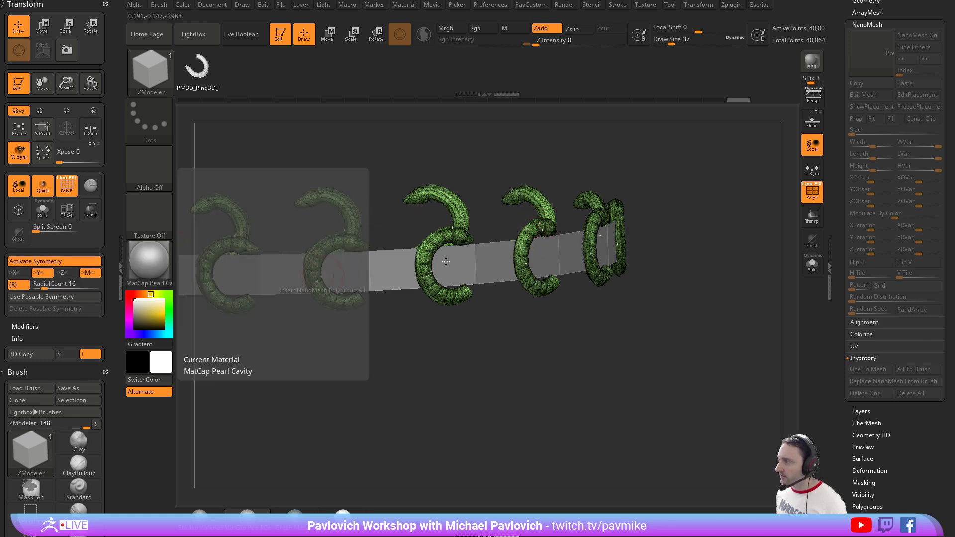
# Select the Move brush and set its draw size to 51 for adjusting the ring pieces.
pyautogui.press('b')
pyautogui.press('m')
pyautogui.press('v')
pyautogui.press('s')
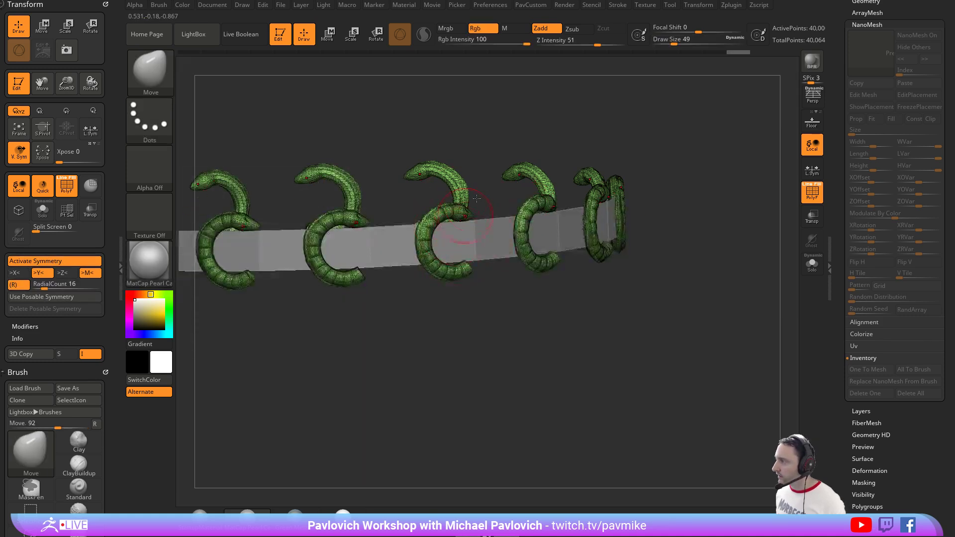
pyautogui.moveTo(470, 192); pyautogui.dragTo(487, 220, button='right')
pyautogui.press('s')
pyautogui.moveTo(489, 221); pyautogui.dragTo(483, 220)
pyautogui.moveTo(601, 273)
pyautogui.keyDown('ctrl'); pyautogui.mouseDown(button='right')
pyautogui.moveTo(587, 176)
pyautogui.moveTo(540, 287)
pyautogui.mouseUp(button='right'); pyautogui.keyUp('ctrl')
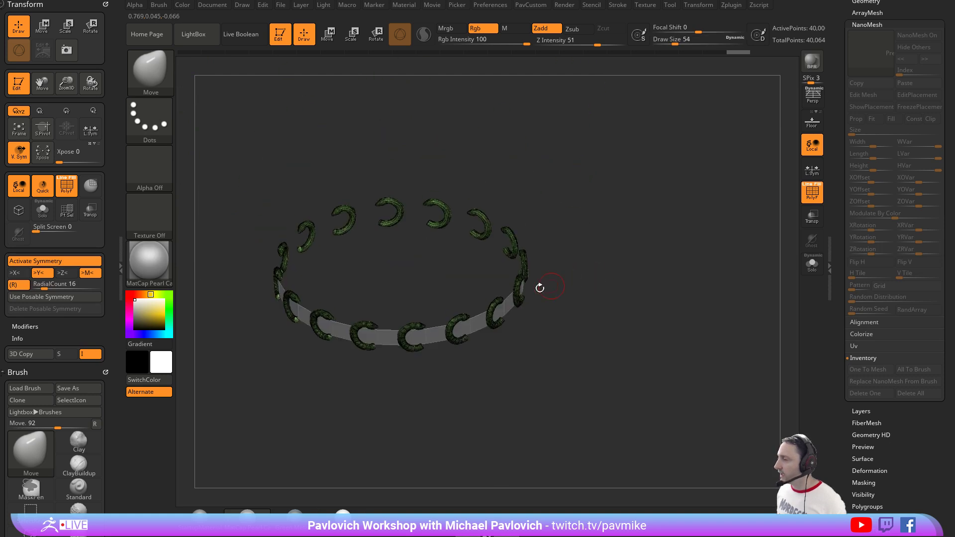
pyautogui.moveTo(618, 343)
pyautogui.keyDown('alt'); pyautogui.mouseDown(button='right')
pyautogui.moveTo(600, 279)
pyautogui.moveTo(524, 289)
pyautogui.mouseUp(button='right'); pyautogui.keyUp('alt')
pyautogui.press('s')
pyautogui.click(463, 278)
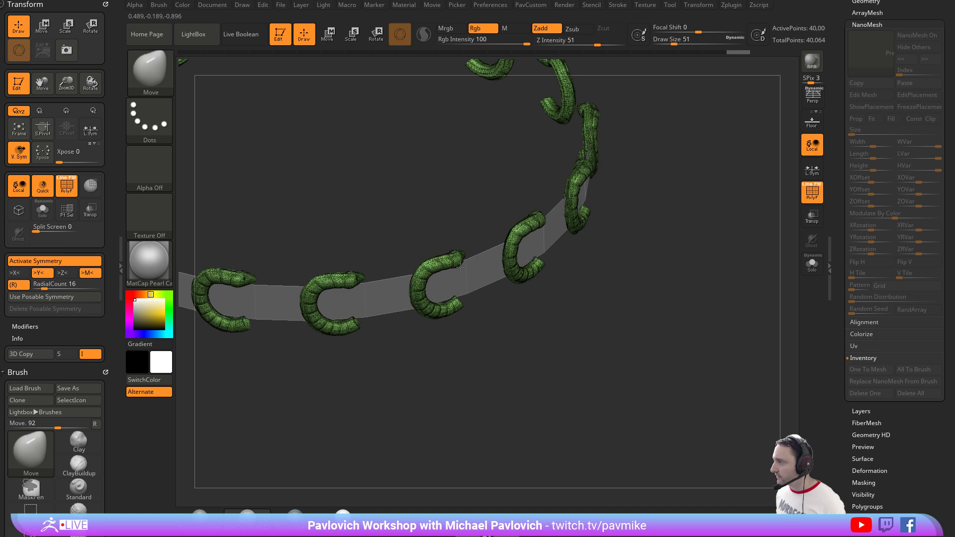
# Place the gizmo on one of the front ring pieces and nudge the pieces slightly under radial symmetry.
pyautogui.press('w')
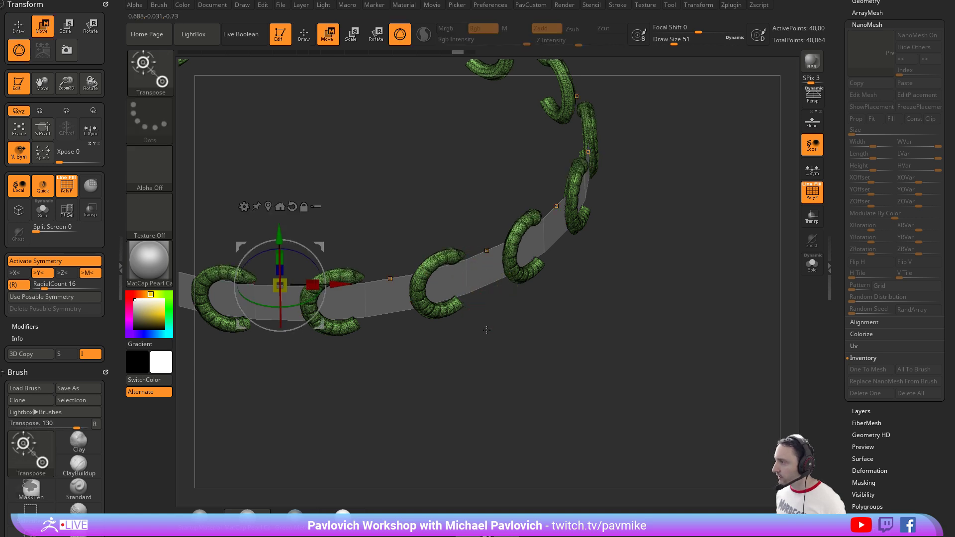
pyautogui.keyDown('alt'); pyautogui.click(422, 290); pyautogui.keyUp('alt')
pyautogui.moveTo(499, 325); pyautogui.dragTo(537, 312, button='right')
pyautogui.moveTo(460, 269); pyautogui.dragTo(463, 258)
pyautogui.press('q')
# Mask the snake-head end of the ring pieces with MaskPen and invert the mask.
pyautogui.moveTo(529, 276)
pyautogui.mouseDown(button='right')
pyautogui.moveTo(541, 301)
pyautogui.moveTo(507, 297)
pyautogui.mouseUp(button='right')
pyautogui.press(']')
pyautogui.moveTo(431, 359)
pyautogui.mouseDown(button='right')
pyautogui.moveTo(411, 335)
pyautogui.moveTo(412, 284)
pyautogui.moveTo(383, 281)
pyautogui.mouseUp(button='right')
pyautogui.press('[')
pyautogui.press('ctrl')
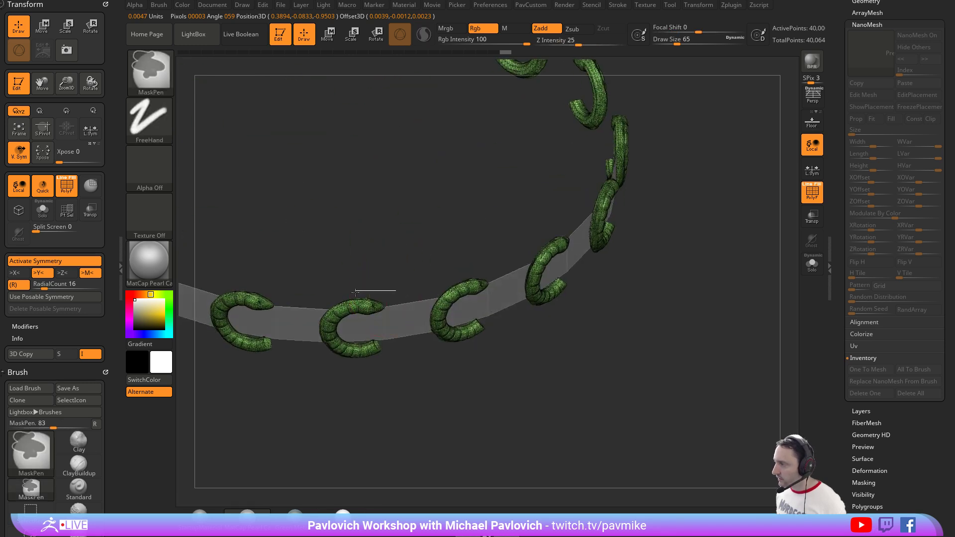
pyautogui.keyDown('ctrl'); pyautogui.click(366, 306); pyautogui.keyUp('ctrl')
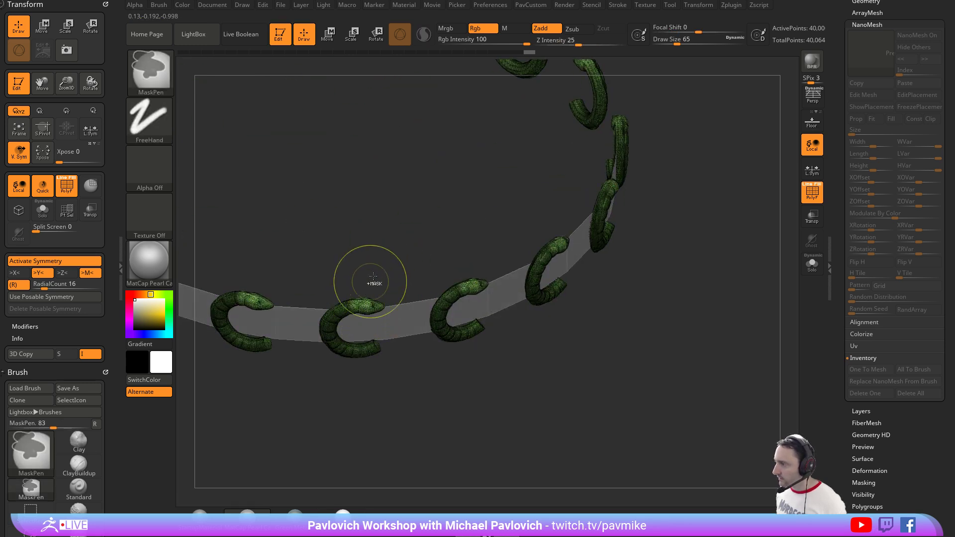
pyautogui.keyDown('ctrl'); pyautogui.click(380, 265); pyautogui.keyUp('ctrl')
# Reposition the gizmo on another ring piece and shift the pieces symmetrically around the band.
pyautogui.press('w')
pyautogui.moveTo(384, 253); pyautogui.dragTo(368, 303, button='right')
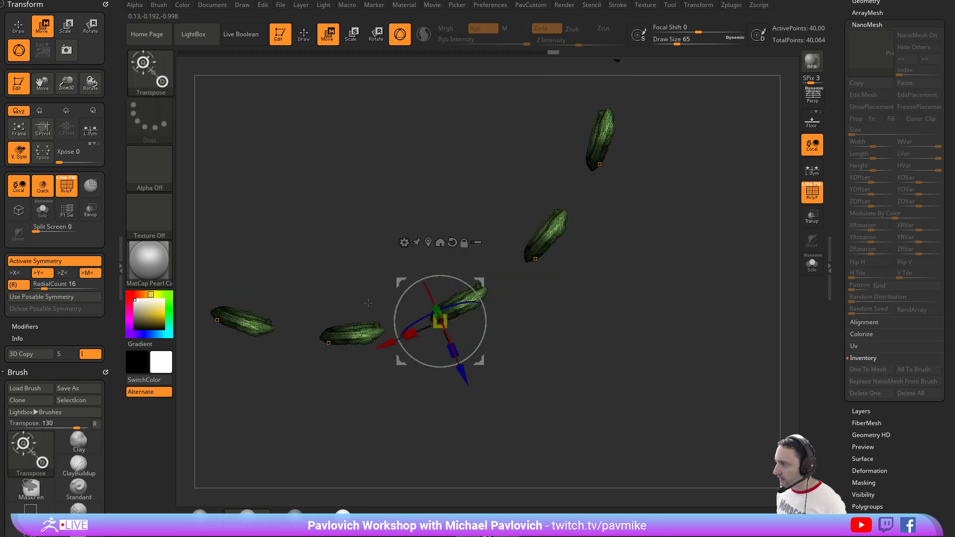
pyautogui.keyDown('alt'); pyautogui.click(355, 337); pyautogui.keyUp('alt')
pyautogui.moveTo(395, 318); pyautogui.dragTo(447, 330)
pyautogui.press('q')
# Reduce the Move brush draw size to 13 and switch to the single PM3D_Ring3D_1 tool.
pyautogui.moveTo(448, 330)
pyautogui.mouseDown(button='right')
pyautogui.moveTo(633, 251)
pyautogui.moveTo(625, 238)
pyautogui.moveTo(633, 316)
pyautogui.moveTo(604, 288)
pyautogui.moveTo(587, 290)
pyautogui.moveTo(599, 273)
pyautogui.mouseUp(button='right')
pyautogui.press('s')
pyautogui.moveTo(599, 273); pyautogui.dragTo(591, 273)
pyautogui.moveTo(591, 273)
pyautogui.mouseDown(button='right')
pyautogui.moveTo(607, 290)
pyautogui.moveTo(619, 246)
pyautogui.moveTo(633, 248)
pyautogui.mouseUp(button='right')
pyautogui.moveTo(836, 250); pyautogui.dragTo(821, 365)
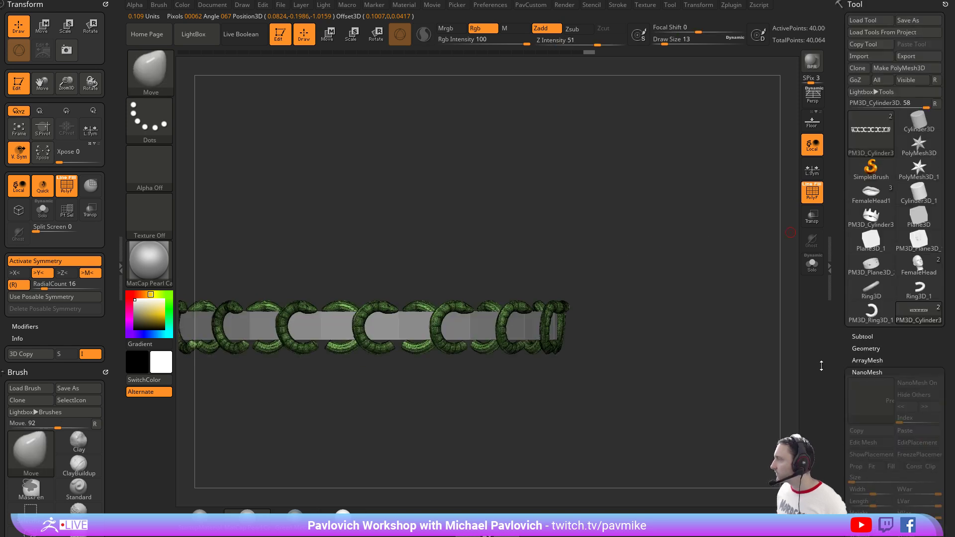
pyautogui.click(883, 318)
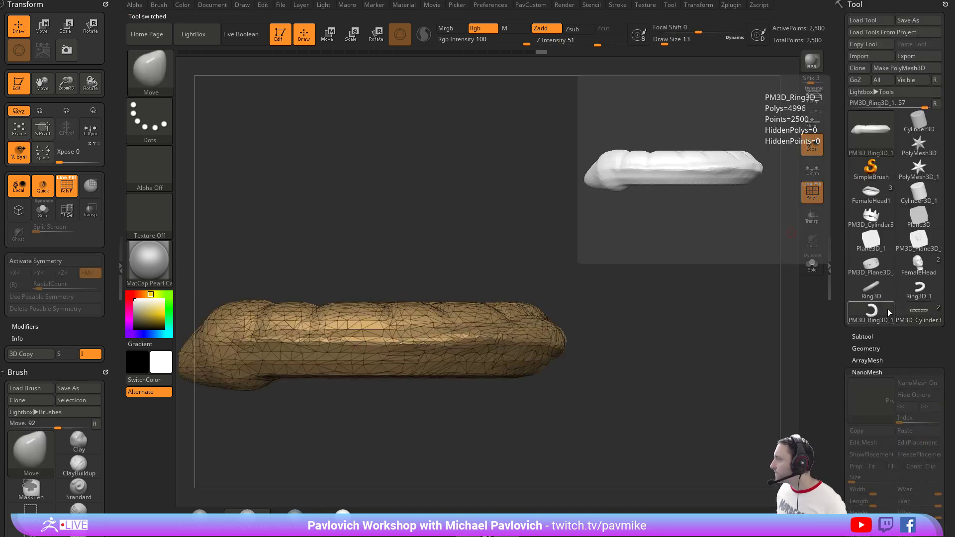
pyautogui.click(917, 293)
pyautogui.click(870, 314)
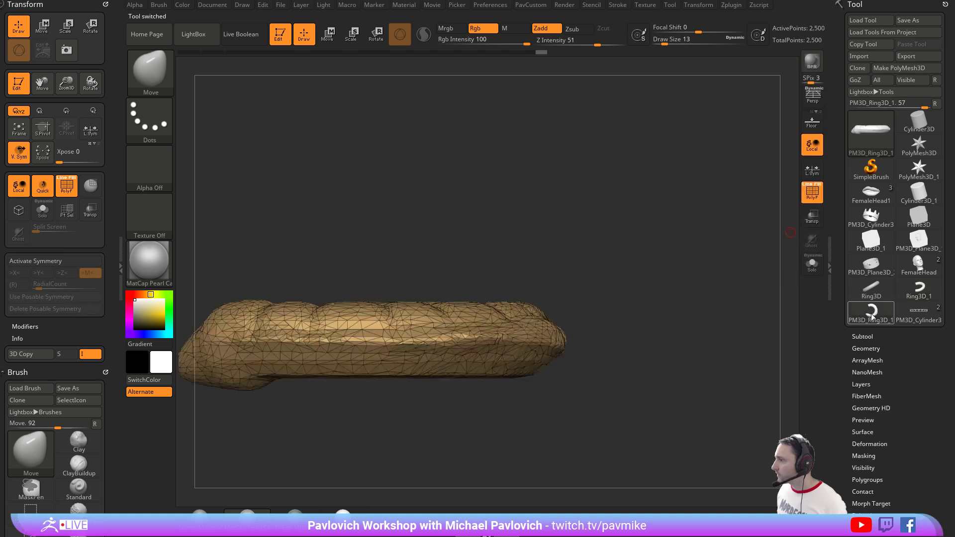
pyautogui.moveTo(631, 246); pyautogui.dragTo(681, 277, button='right')
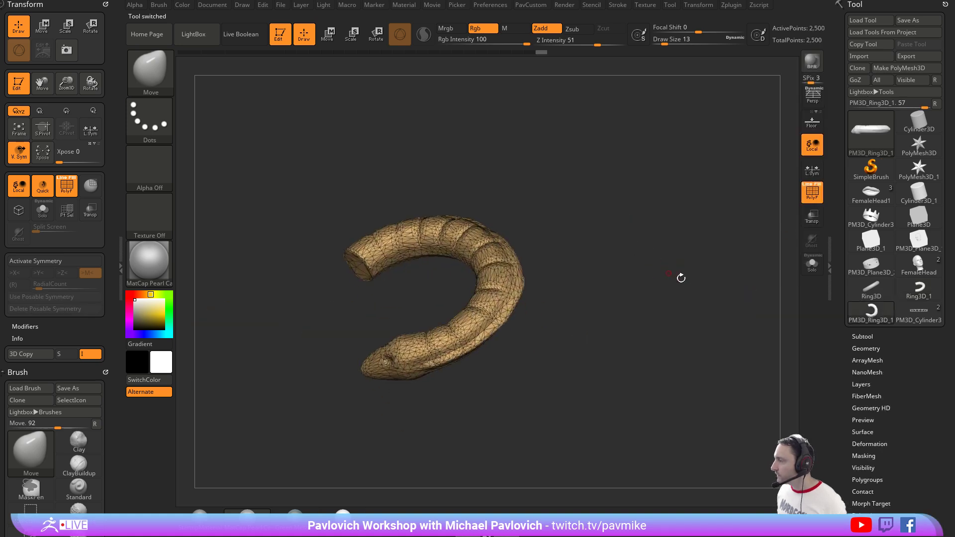
# Show the floor grid and resize the single ring piece with Unify.
pyautogui.moveTo(842, 363); pyautogui.dragTo(857, 156)
pyautogui.click(811, 124)
pyautogui.moveTo(663, 236); pyautogui.dragTo(689, 245, button='right')
pyautogui.press('space')
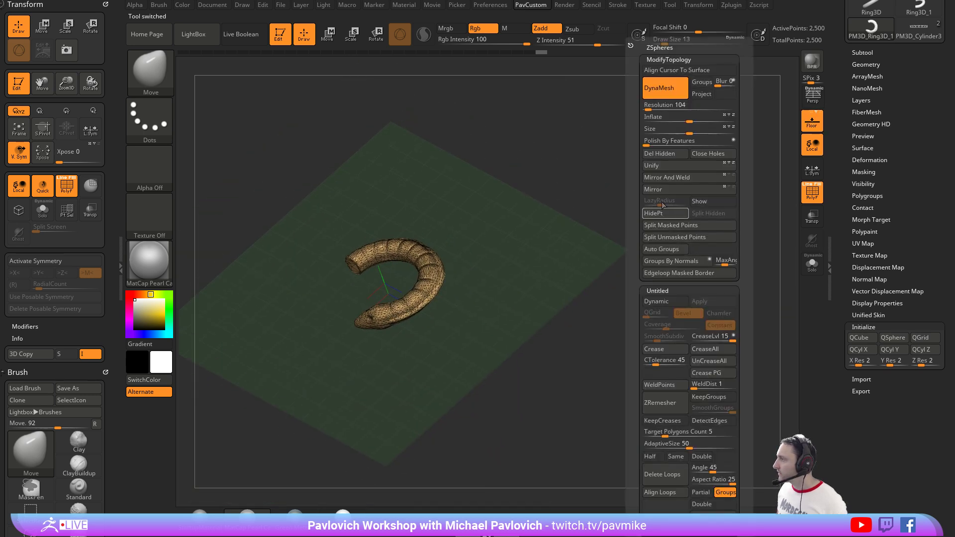
pyautogui.click(669, 158)
pyautogui.press('space')
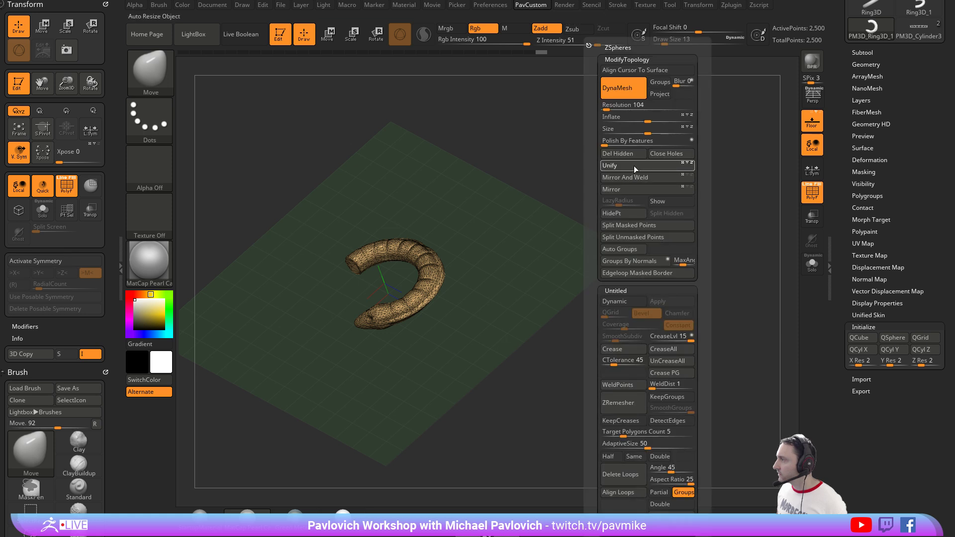
pyautogui.click(634, 168)
# Open the ArrayMesh settings for the single ring piece.
pyautogui.scroll(2, 841, 159)
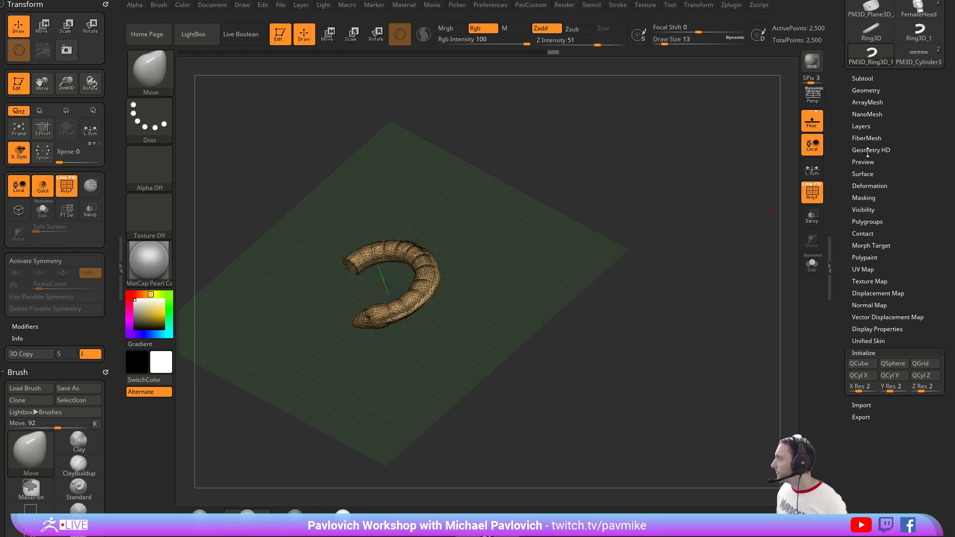
pyautogui.click(867, 102)
pyautogui.scroll(-1, 842, 219)
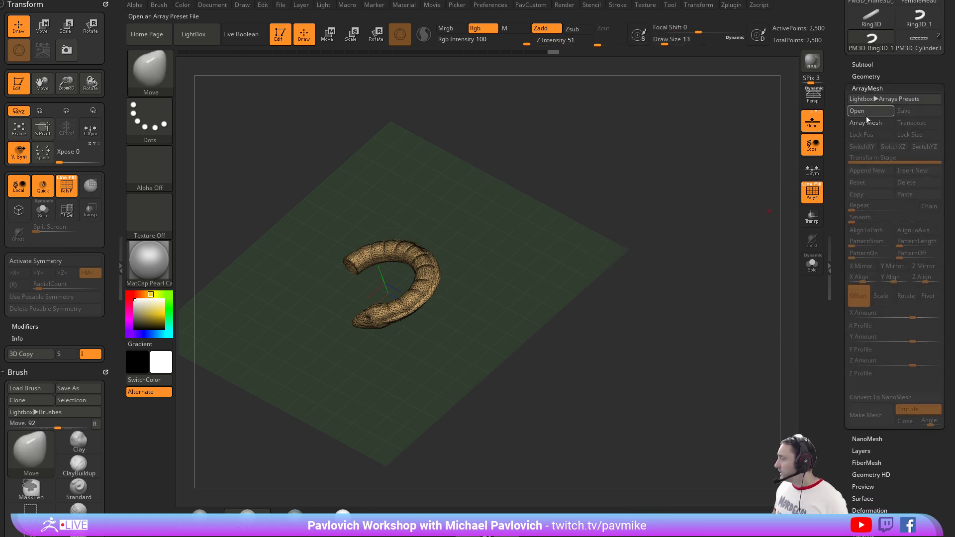
# Rotate the ring piece upright with the gizmo and move it along Z away from the world centre.
pyautogui.moveTo(709, 180)
pyautogui.keyDown('shift'); pyautogui.mouseDown()
pyautogui.moveTo(547, 230)
pyautogui.moveTo(547, 239)
pyautogui.mouseUp(); pyautogui.keyUp('shift')
pyautogui.press('w')
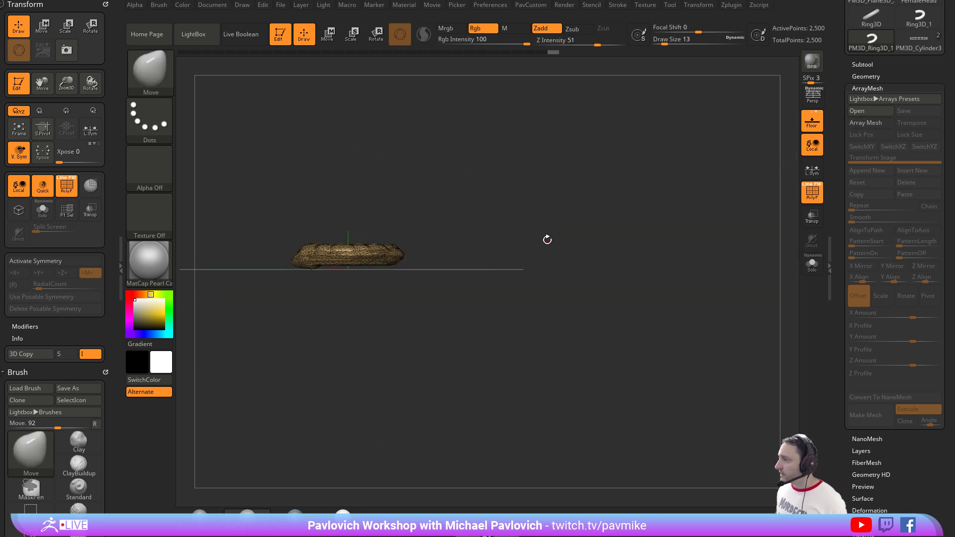
pyautogui.moveTo(490, 231)
pyautogui.mouseDown()
pyautogui.moveTo(517, 261)
pyautogui.moveTo(377, 231)
pyautogui.mouseUp()
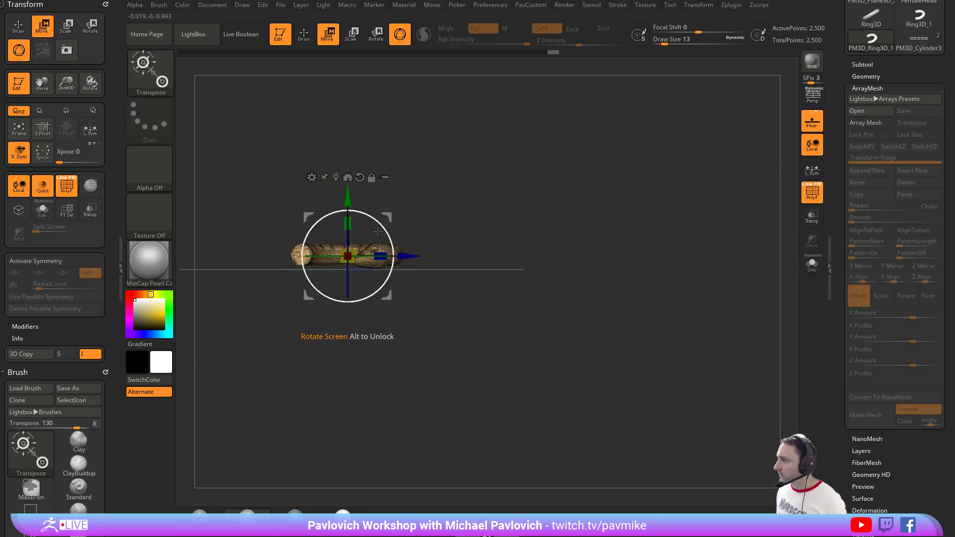
pyautogui.moveTo(394, 269); pyautogui.dragTo(393, 296)
pyautogui.moveTo(409, 256); pyautogui.dragTo(462, 257)
pyautogui.press('q')
# Dismiss the array preset file dialog and look through the ArrayMesh presets in LightBox.
pyautogui.moveTo(612, 243)
pyautogui.mouseDown()
pyautogui.moveTo(613, 222)
pyautogui.moveTo(635, 264)
pyautogui.mouseUp()
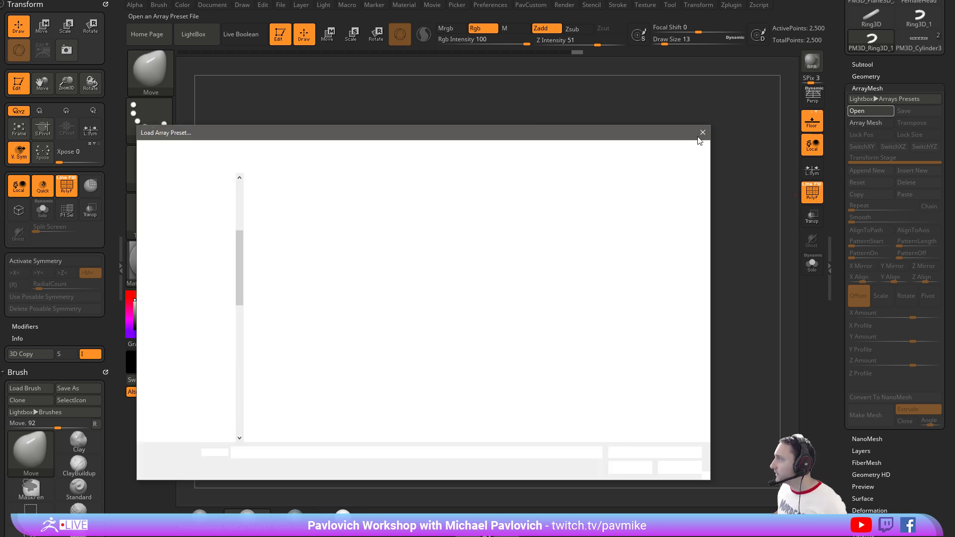
pyautogui.click(703, 133)
pyautogui.click(886, 100)
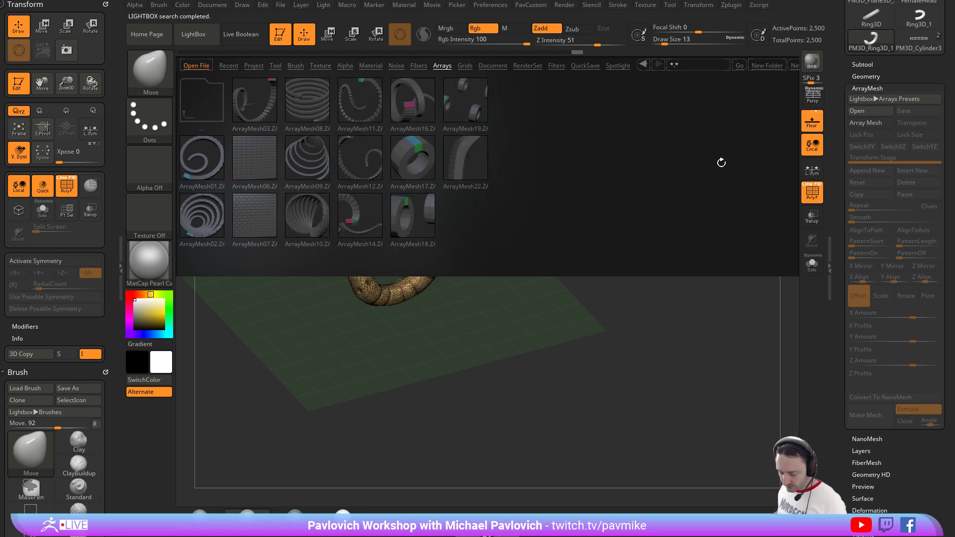
# Enable Array Mesh with Transpose, Lock Pos and Lock Size, and move the array's transpose line to the world centre.
pyautogui.click(872, 122)
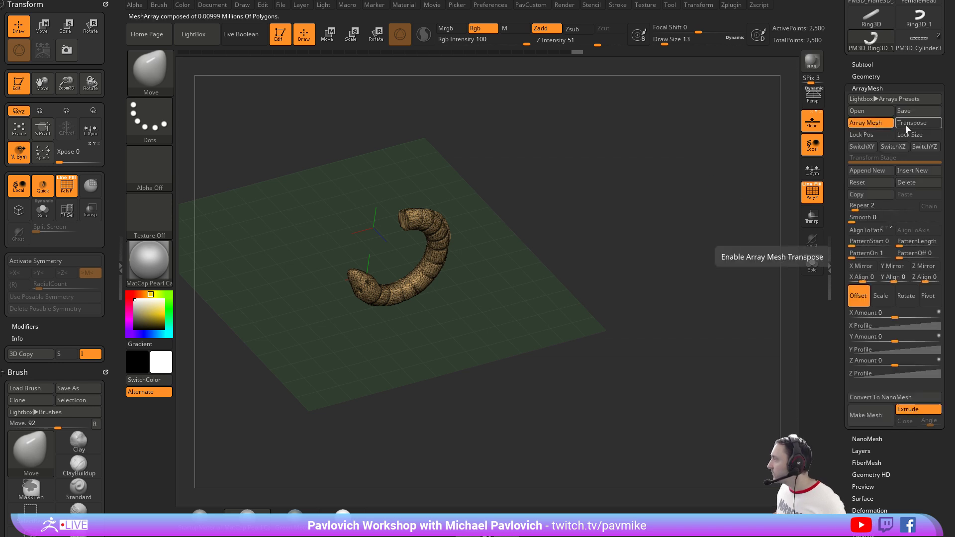
pyautogui.click(906, 124)
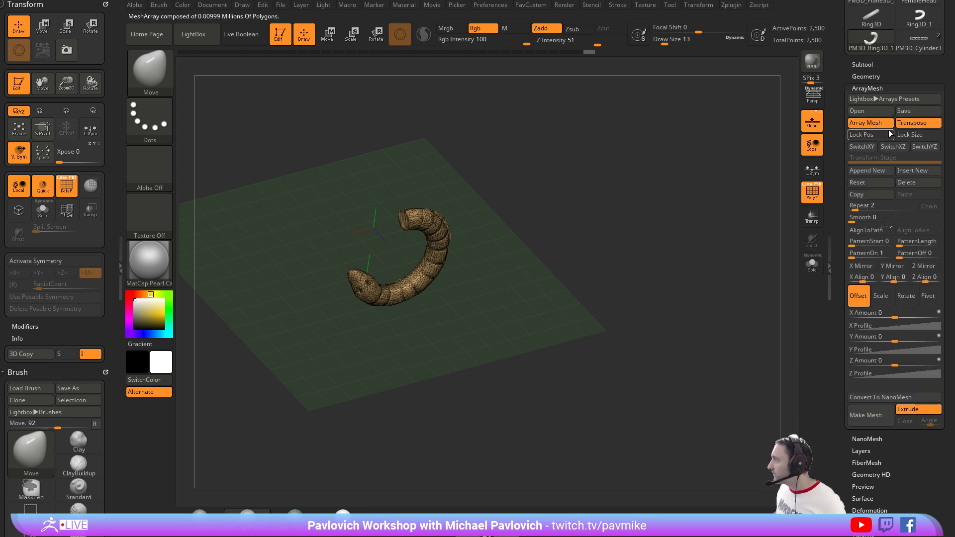
pyautogui.keyDown('shift'); pyautogui.moveTo(653, 242); pyautogui.dragTo(681, 254); pyautogui.keyUp('shift')
pyautogui.press('w')
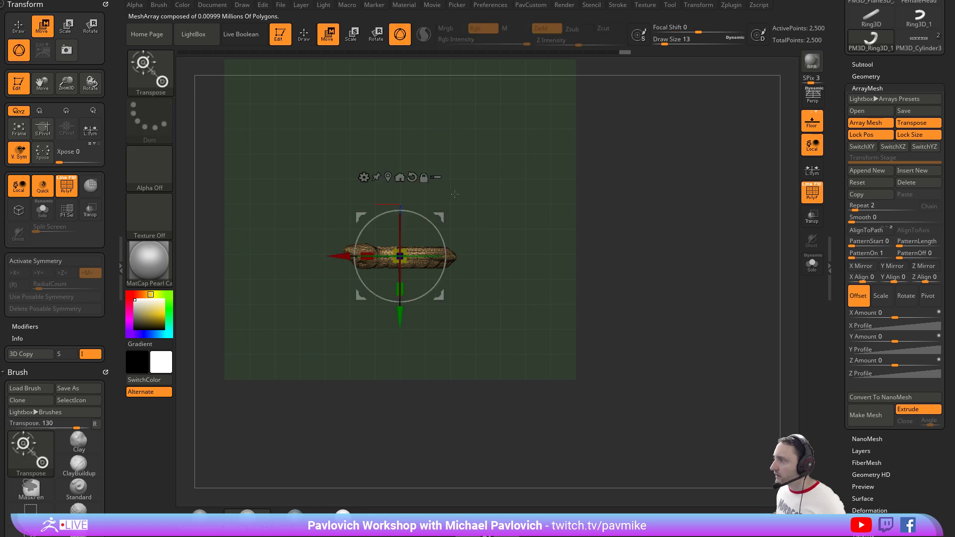
pyautogui.press('y')
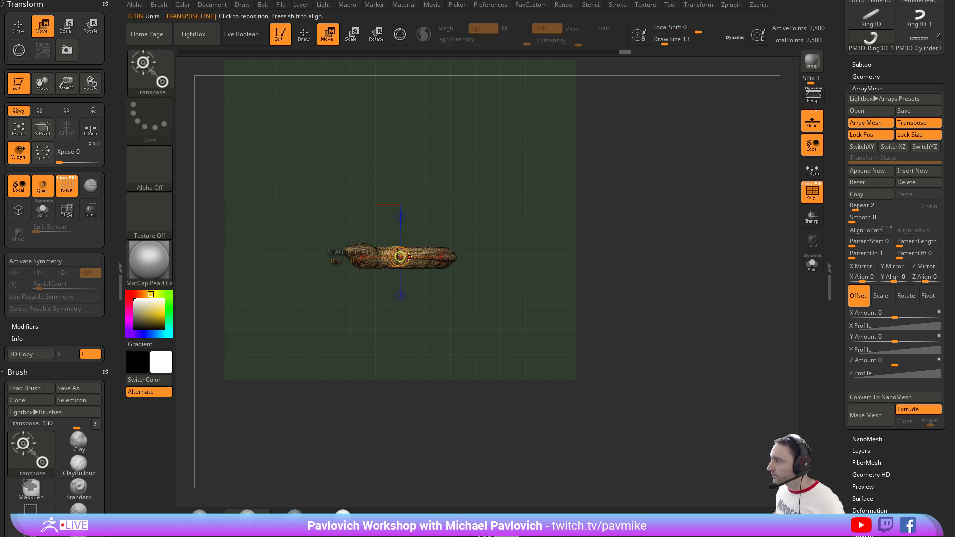
pyautogui.moveTo(400, 255); pyautogui.dragTo(399, 203)
pyautogui.moveTo(547, 298); pyautogui.dragTo(554, 233)
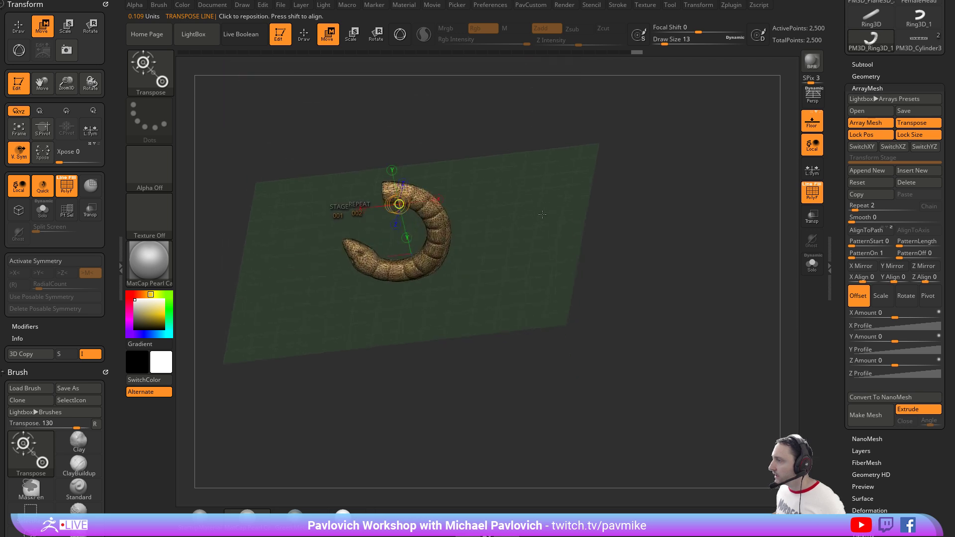
# Set the ArrayMesh repeat count to 16.
pyautogui.click(865, 205)
pyautogui.write('13')
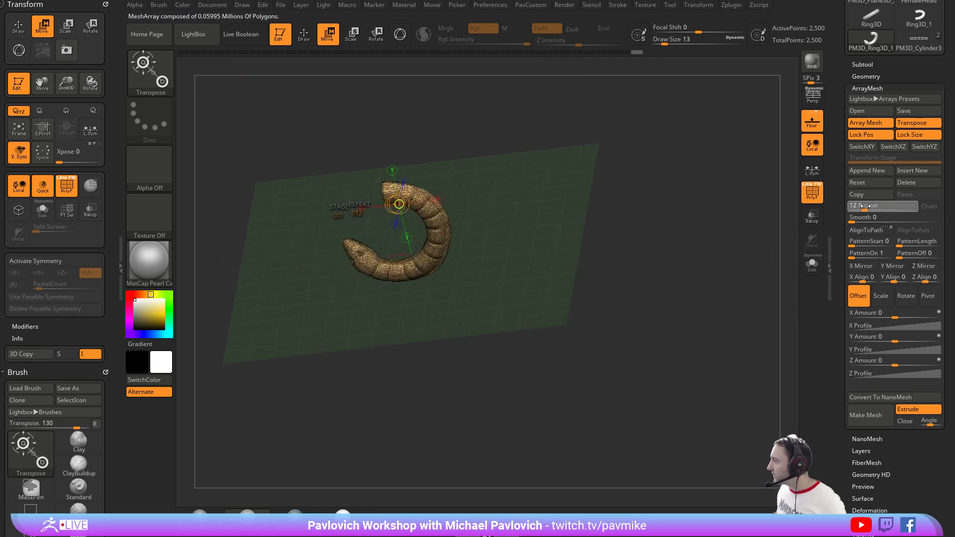
pyautogui.write('16')
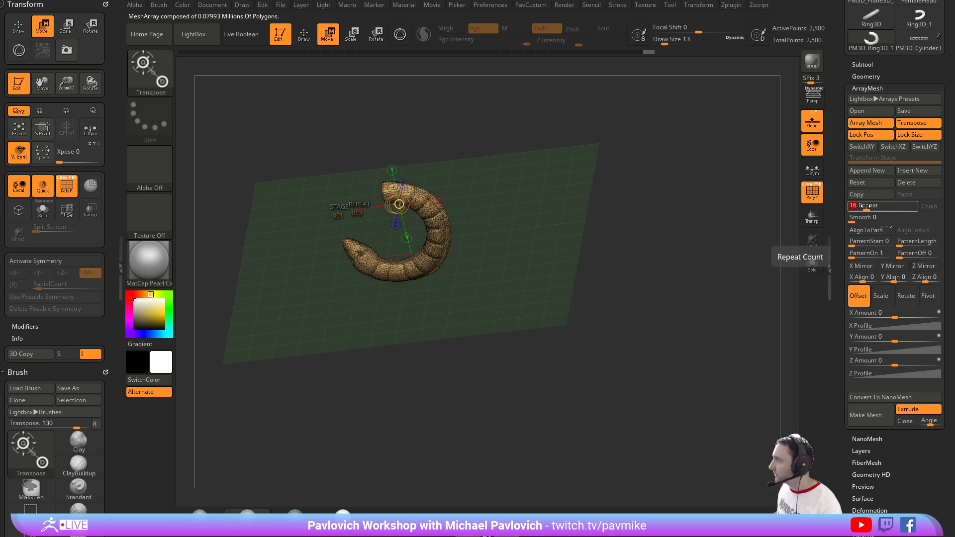
# Set the ArrayMesh Y rotation amount to 360 to spread the copies in a full circle.
pyautogui.moveTo(844, 238); pyautogui.dragTo(845, 186)
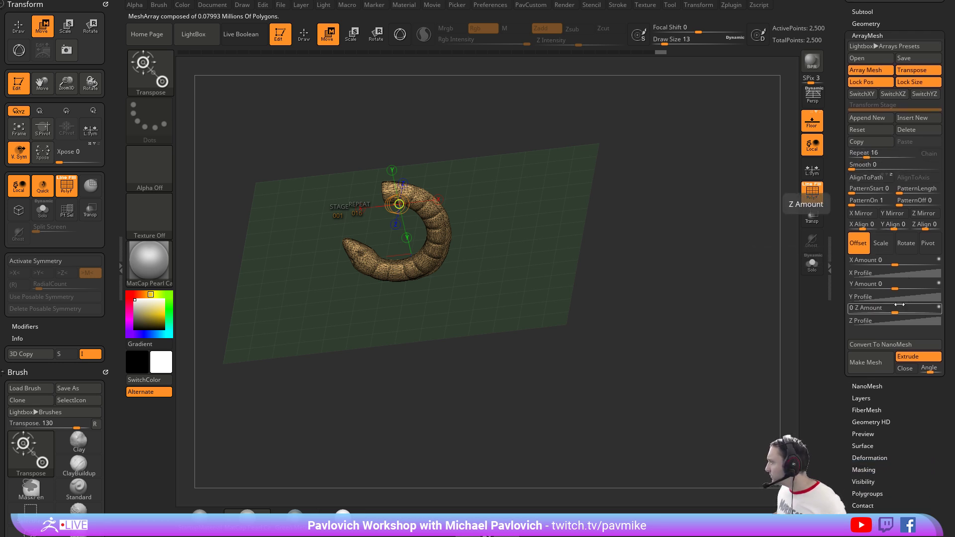
pyautogui.click(906, 243)
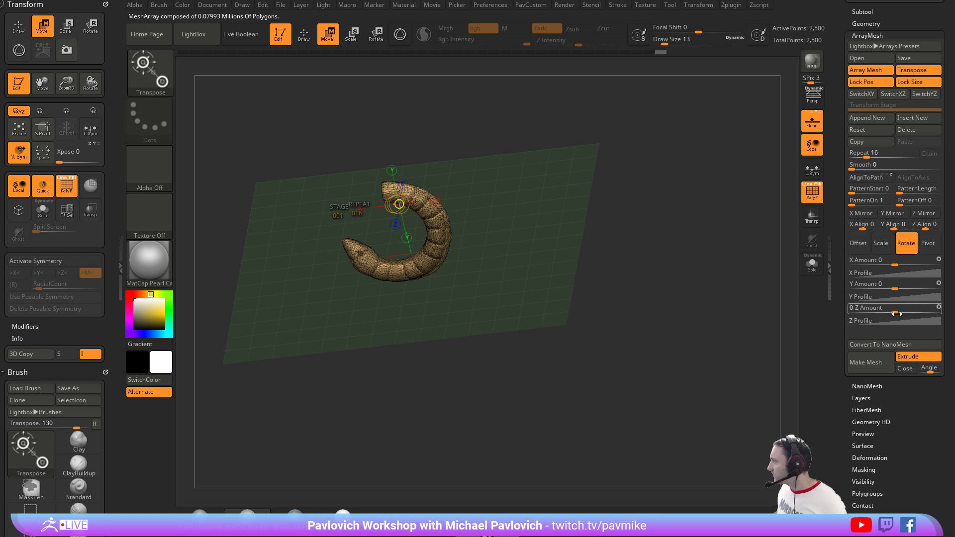
pyautogui.moveTo(902, 288); pyautogui.dragTo(924, 287)
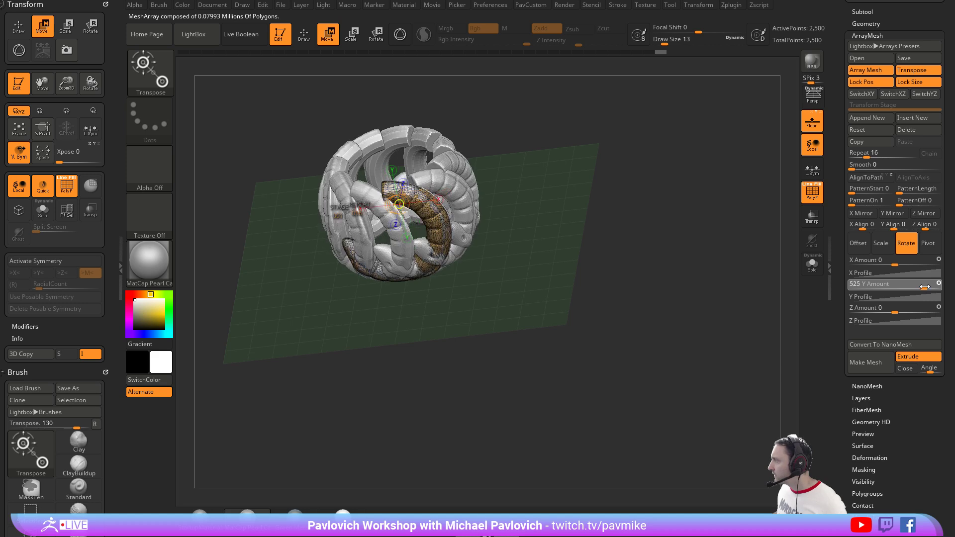
pyautogui.write('360')
pyautogui.press('Return')
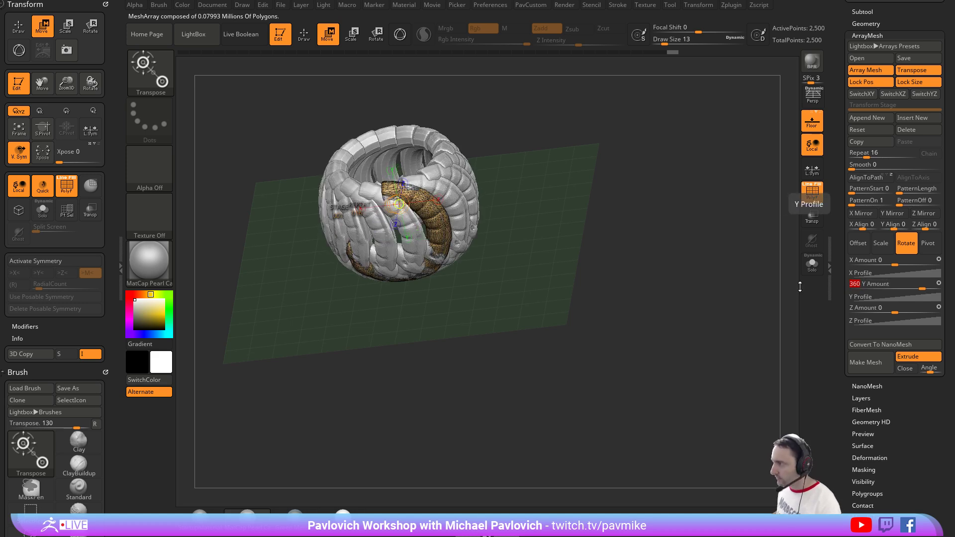
# Turn off ArrayMesh Transpose and move the source ring piece outward along Z with the gizmo to widen the circular array.
pyautogui.keyDown('shift'); pyautogui.moveTo(612, 239); pyautogui.dragTo(642, 218); pyautogui.keyUp('shift')
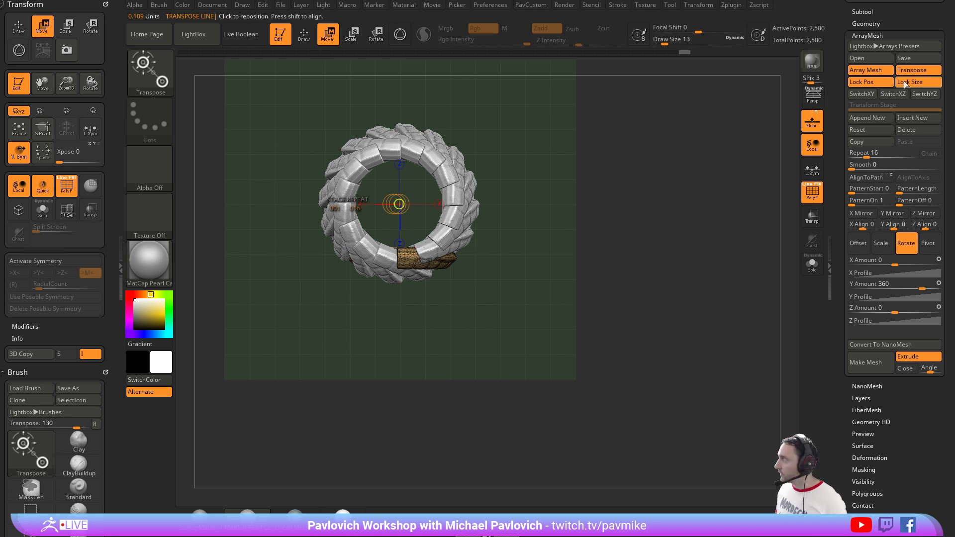
pyautogui.click(917, 70)
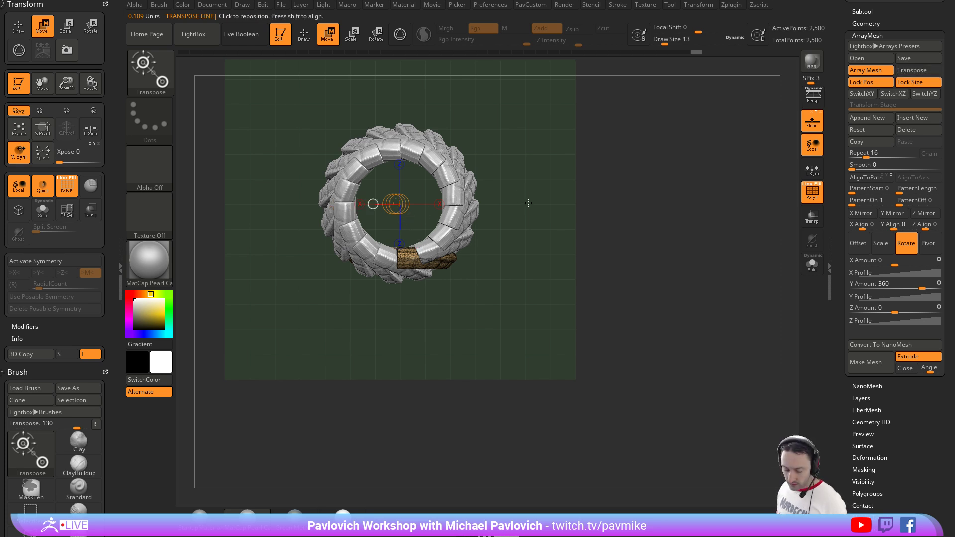
pyautogui.moveTo(388, 326); pyautogui.dragTo(378, 533)
pyautogui.press('y')
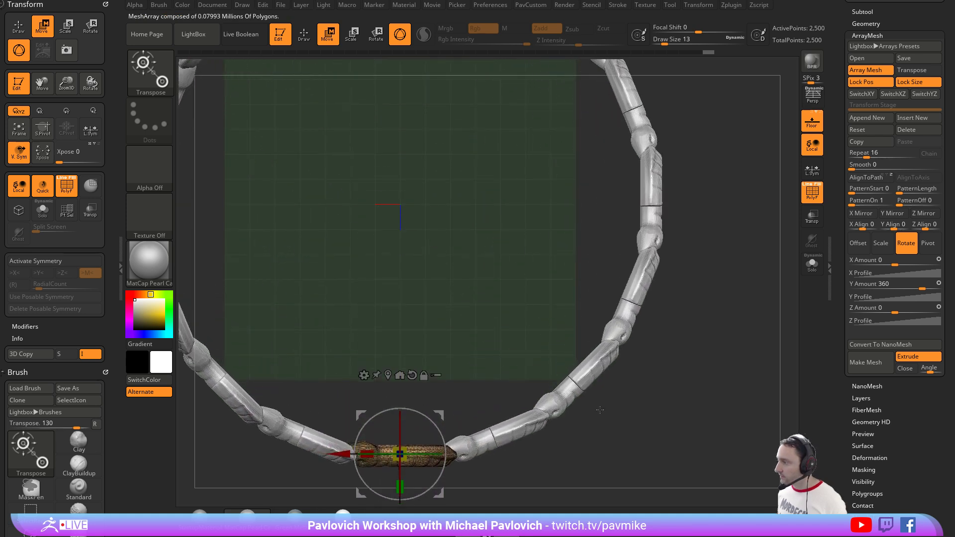
# Move the source ring piece farther outward with the gizmo to widen the circular array and open gaps between copies.
pyautogui.keyDown('alt'); pyautogui.moveTo(681, 380); pyautogui.dragTo(567, 308); pyautogui.keyUp('alt')
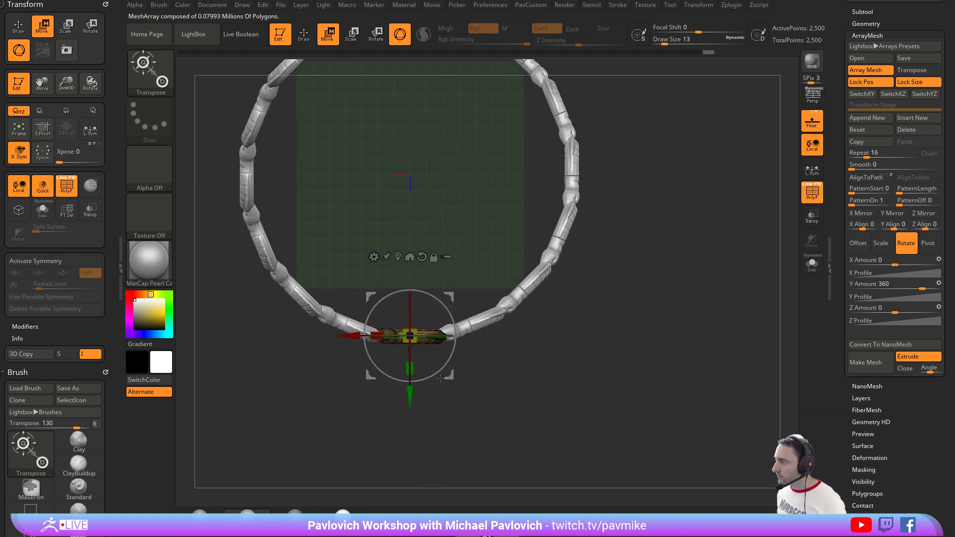
pyautogui.moveTo(373, 417); pyautogui.dragTo(410, 421)
pyautogui.moveTo(452, 348); pyautogui.dragTo(474, 339)
pyautogui.press('q')
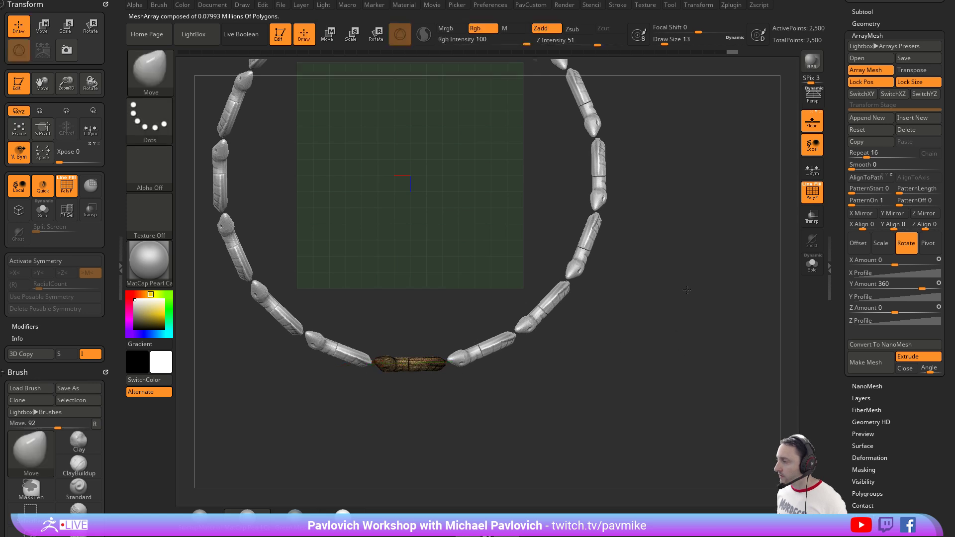
# Rotate the source snake ring about -134 degrees in its own plane so the head sits at the top.
pyautogui.moveTo(686, 292)
pyautogui.mouseDown()
pyautogui.moveTo(650, 244)
pyautogui.moveTo(664, 253)
pyautogui.moveTo(665, 237)
pyautogui.mouseUp()
pyautogui.press('w')
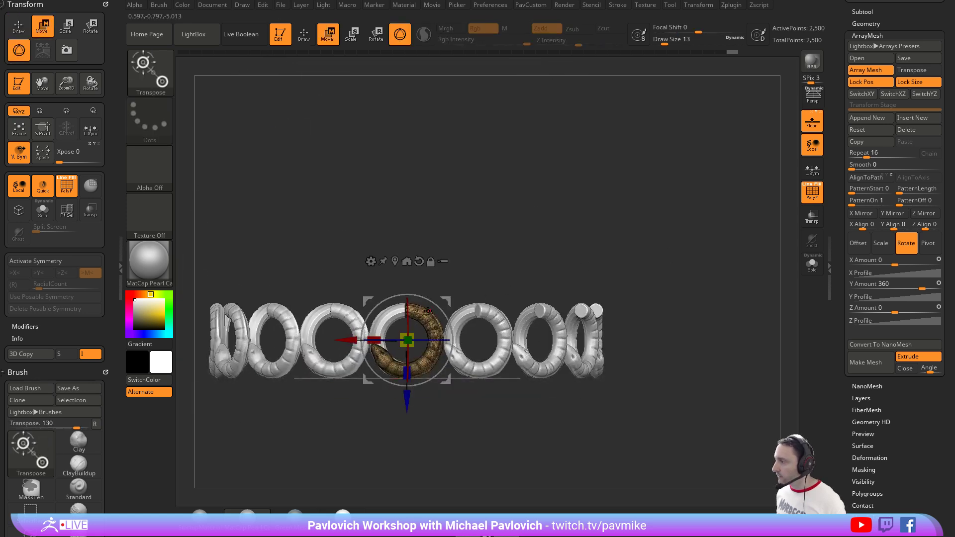
pyautogui.moveTo(407, 386); pyautogui.dragTo(425, 394)
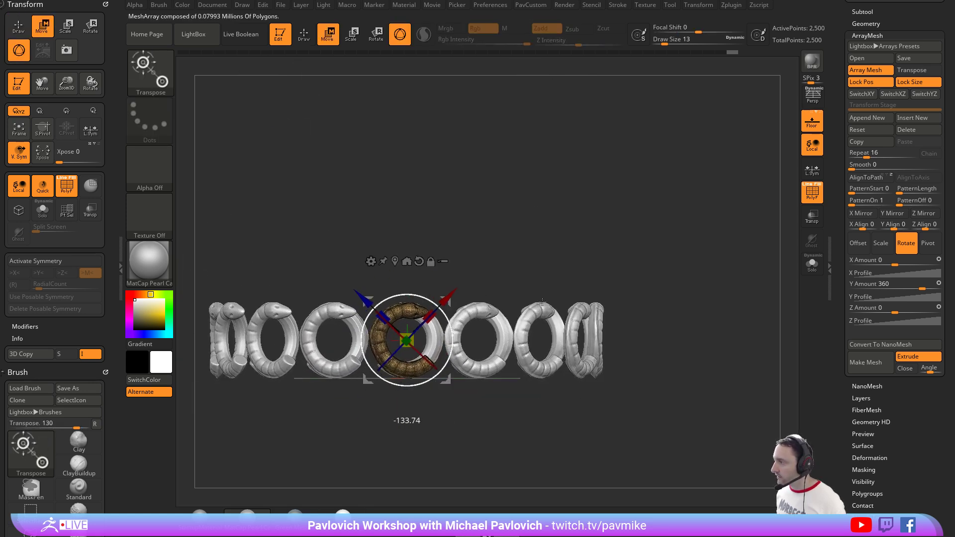
pyautogui.press('q')
pyautogui.moveTo(558, 244)
pyautogui.mouseDown()
pyautogui.moveTo(588, 252)
pyautogui.moveTo(639, 231)
pyautogui.moveTo(616, 235)
pyautogui.mouseUp()
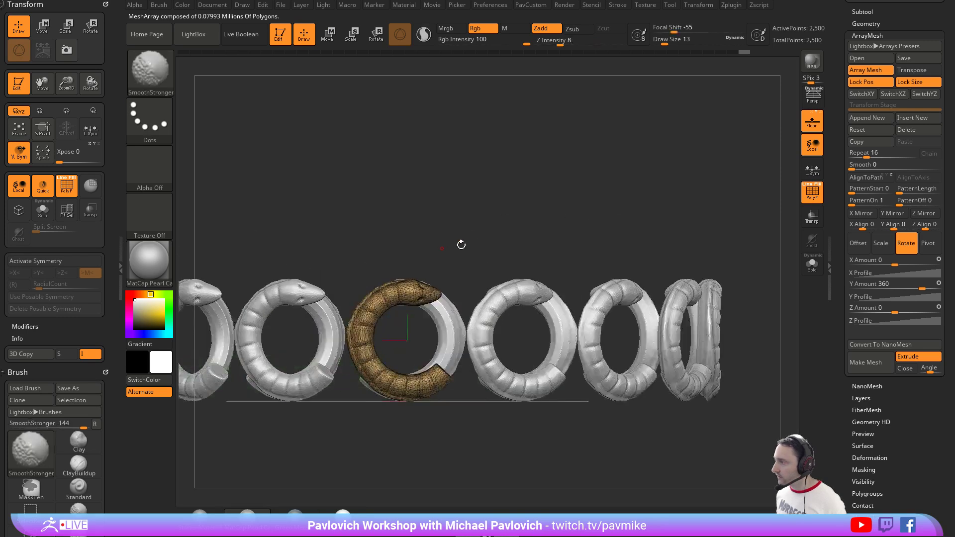
# Mask the source snake's head, invert the mask, and bend the head end outward with the gizmo.
pyautogui.keyDown('ctrl'); pyautogui.moveTo(481, 230); pyautogui.dragTo(388, 329); pyautogui.keyUp('ctrl')
pyautogui.keyDown('ctrl'); pyautogui.click(388, 329); pyautogui.keyUp('ctrl')
pyautogui.keyDown('ctrl'); pyautogui.click(456, 237); pyautogui.keyUp('ctrl')
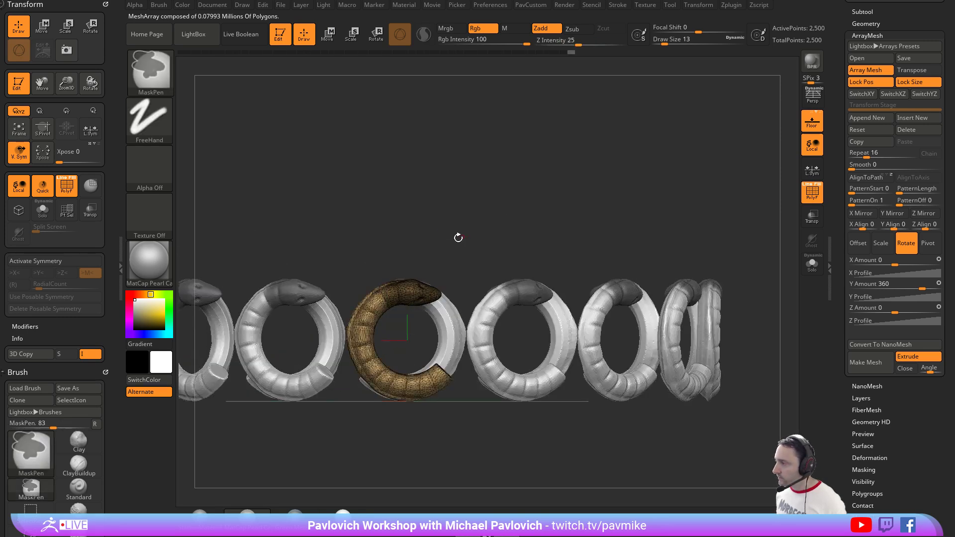
pyautogui.press('w')
pyautogui.moveTo(479, 236); pyautogui.dragTo(525, 283)
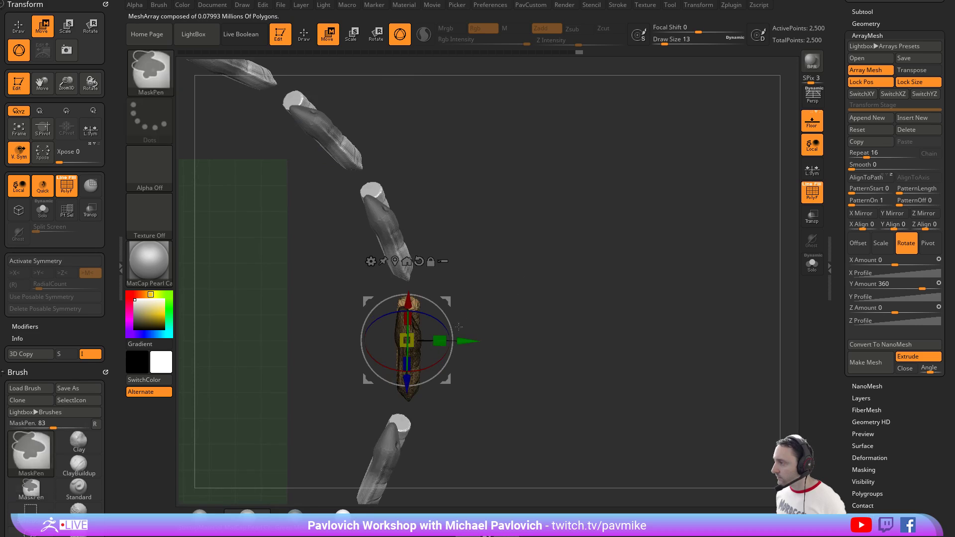
pyautogui.keyDown('alt'); pyautogui.moveTo(446, 300); pyautogui.dragTo(344, 289); pyautogui.keyUp('alt')
pyautogui.keyDown('ctrl'); pyautogui.click(377, 312); pyautogui.keyUp('ctrl')
pyautogui.click(293, 250)
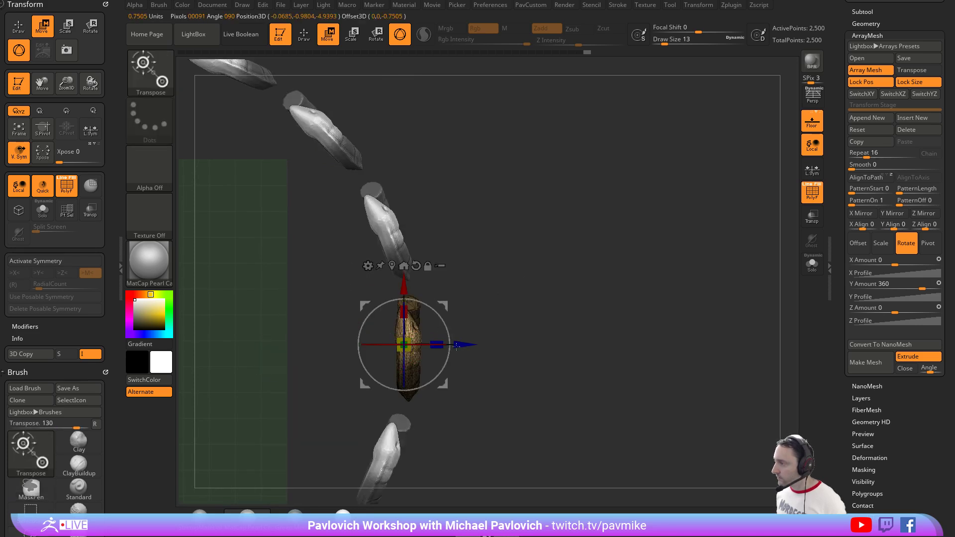
pyautogui.moveTo(433, 310)
pyautogui.mouseDown()
pyautogui.moveTo(453, 320)
pyautogui.moveTo(446, 304)
pyautogui.mouseUp()
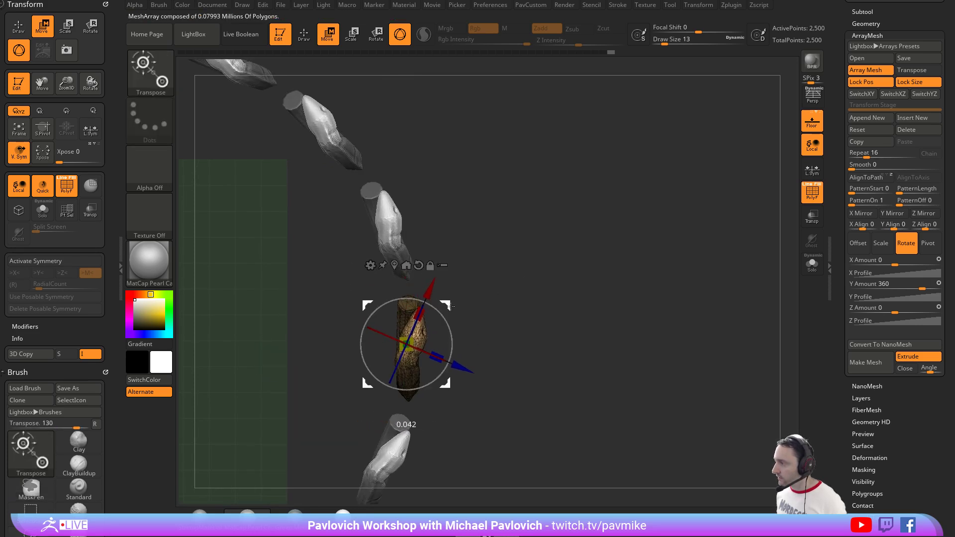
# Set the Draw Size to 94 and convert the circular ArrayMesh to a NanoMesh.
pyautogui.press('q')
pyautogui.moveTo(596, 305)
pyautogui.mouseDown()
pyautogui.moveTo(616, 222)
pyautogui.moveTo(550, 223)
pyautogui.moveTo(567, 230)
pyautogui.moveTo(565, 219)
pyautogui.moveTo(576, 235)
pyautogui.mouseUp()
pyautogui.press('s')
pyautogui.moveTo(577, 236)
pyautogui.mouseDown()
pyautogui.moveTo(588, 249)
pyautogui.moveTo(609, 242)
pyautogui.moveTo(678, 266)
pyautogui.moveTo(613, 243)
pyautogui.mouseUp()
pyautogui.click(867, 344)
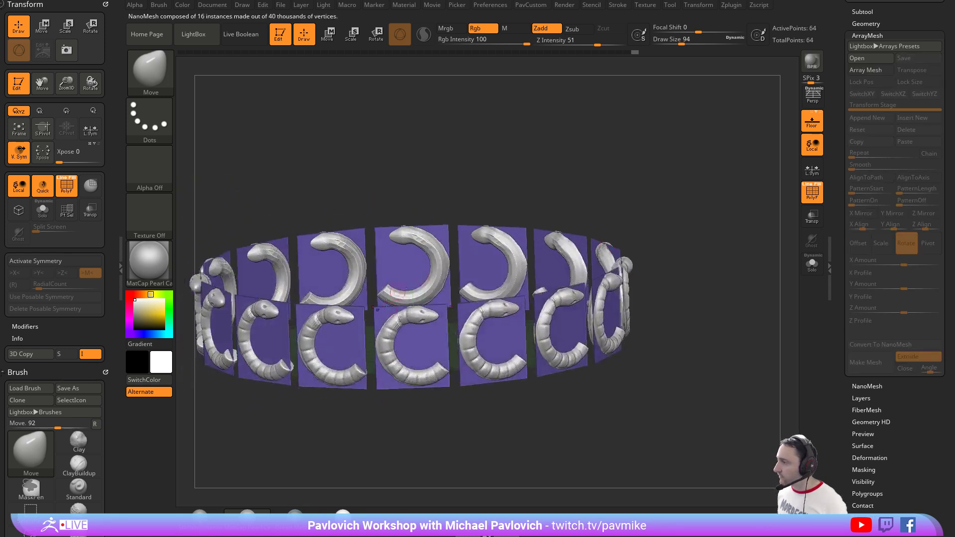
pyautogui.moveTo(693, 267); pyautogui.dragTo(685, 259)
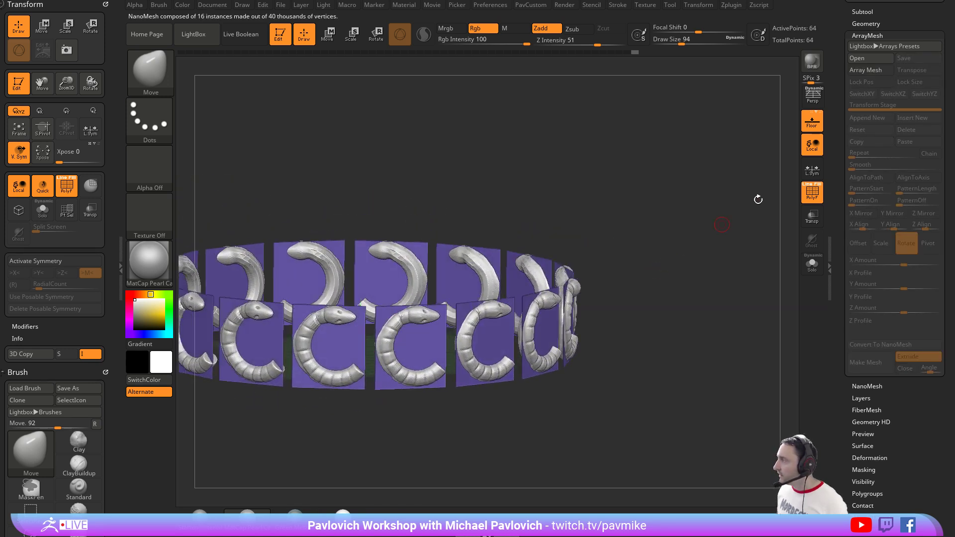
pyautogui.moveTo(839, 172); pyautogui.dragTo(840, 216)
pyautogui.click(868, 115)
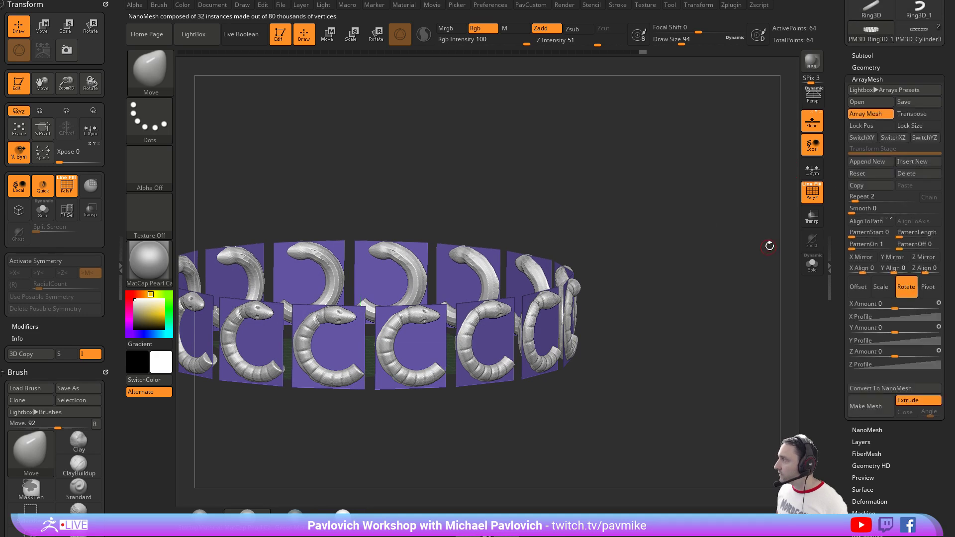
pyautogui.click(869, 116)
# Start NanoMesh Edit Mesh mode and frame the source snake piece.
pyautogui.moveTo(840, 169); pyautogui.dragTo(840, 54)
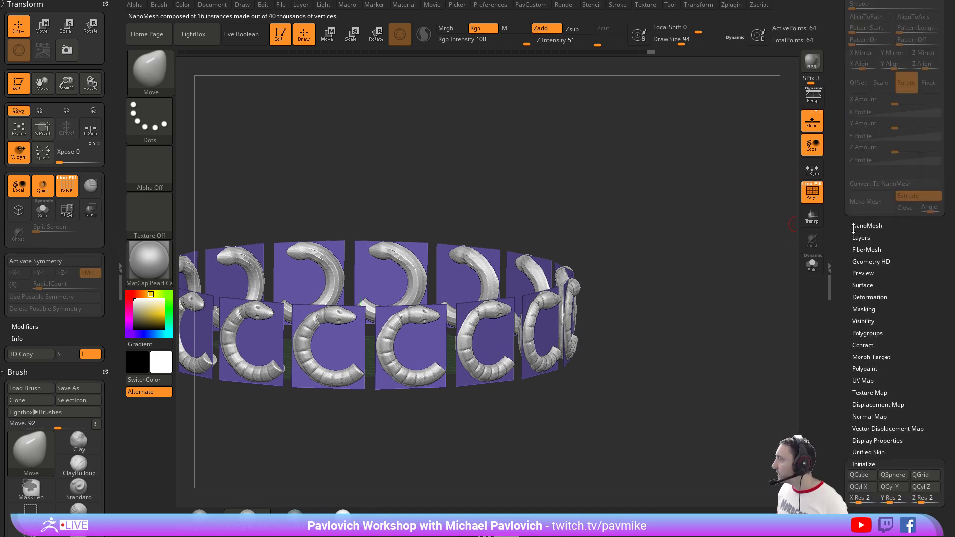
pyautogui.click(867, 225)
pyautogui.click(854, 297)
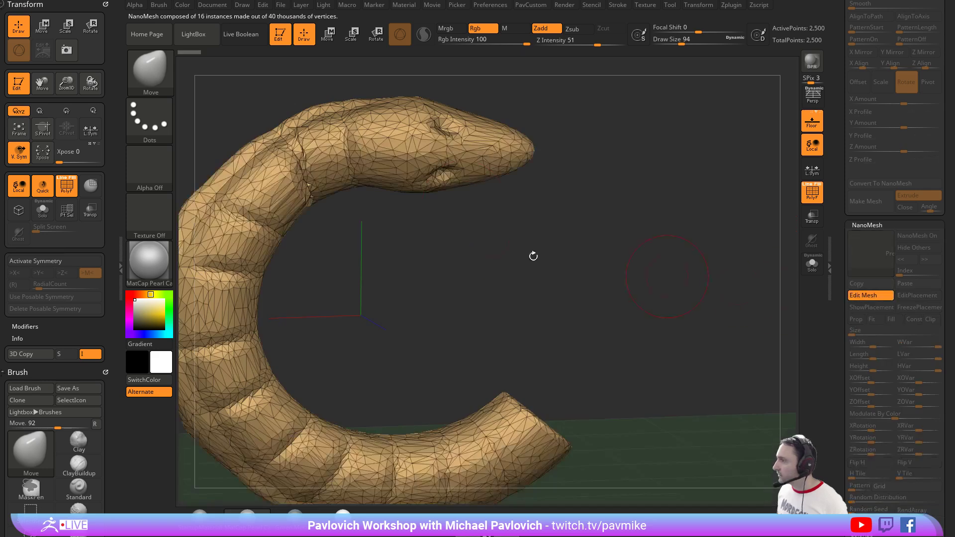
pyautogui.press('f')
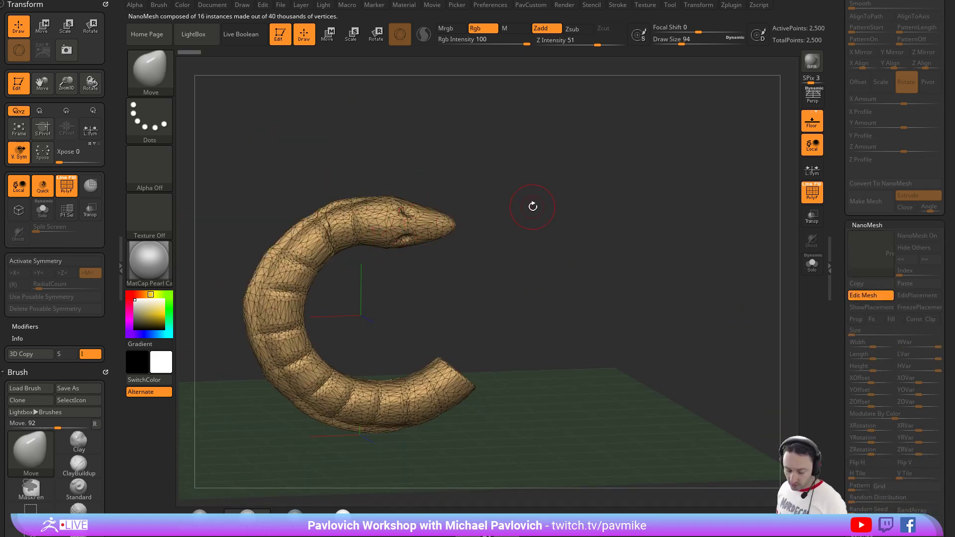
# Replace the NanoMesh source snake with the Brace from the IMM MachineParts brush.
pyautogui.press('b')
pyautogui.press('i')
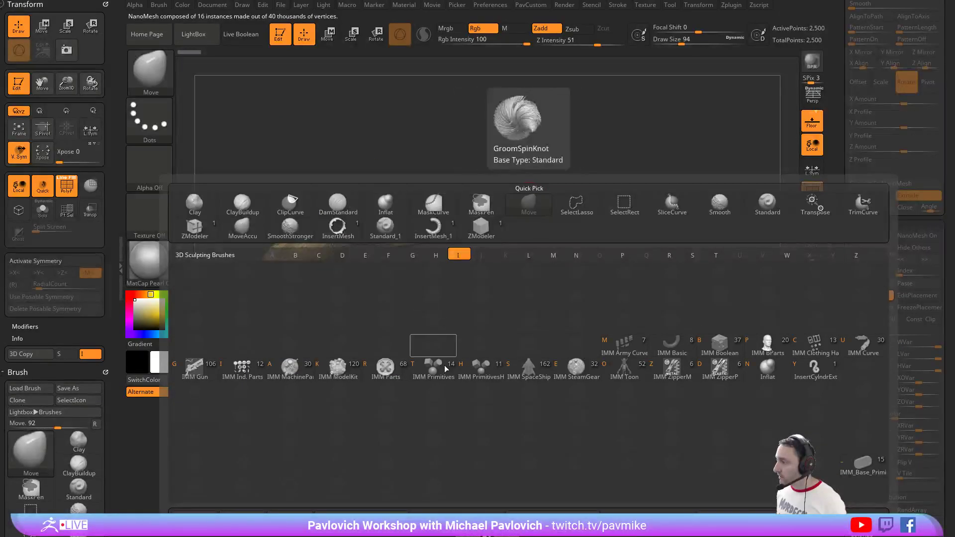
pyautogui.click(290, 368)
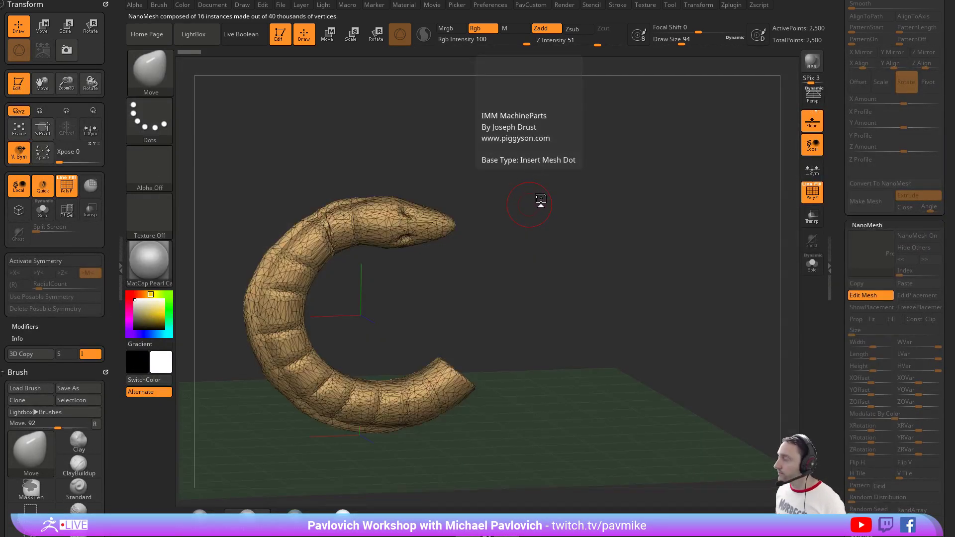
pyautogui.press('w')
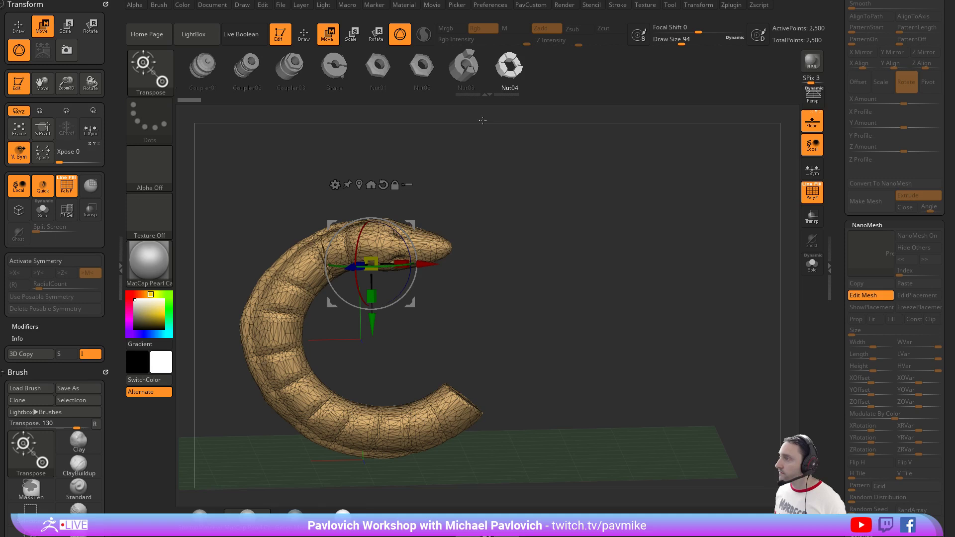
pyautogui.click(342, 72)
# Unify the brace mesh and exit Edit Mesh mode to return to the circle of NanoMesh instances.
pyautogui.press('2')
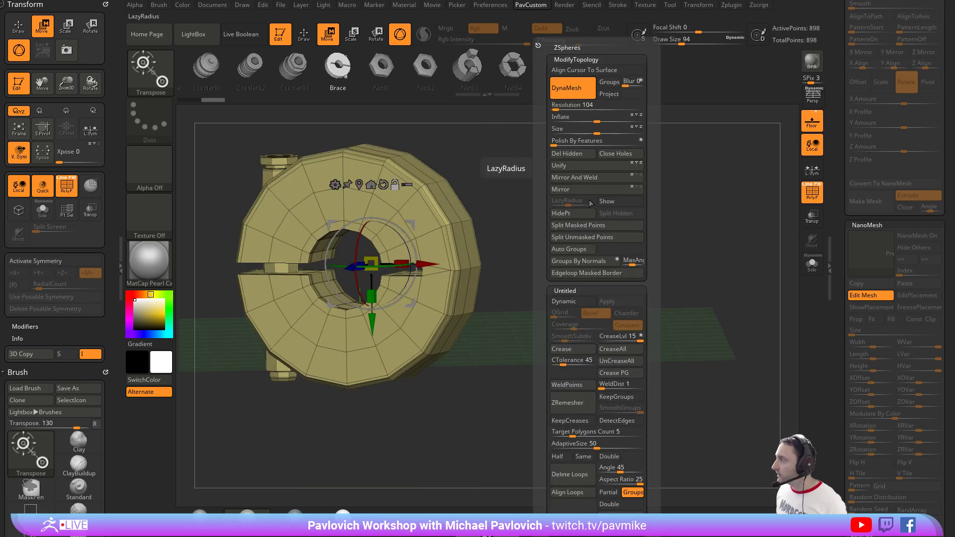
pyautogui.click(571, 168)
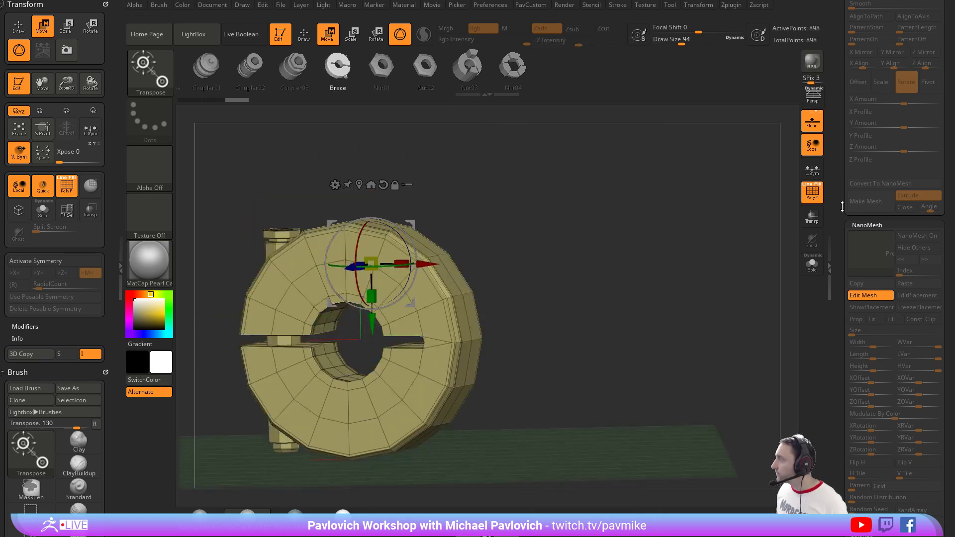
pyautogui.moveTo(841, 207); pyautogui.dragTo(841, 286)
pyautogui.click(855, 465)
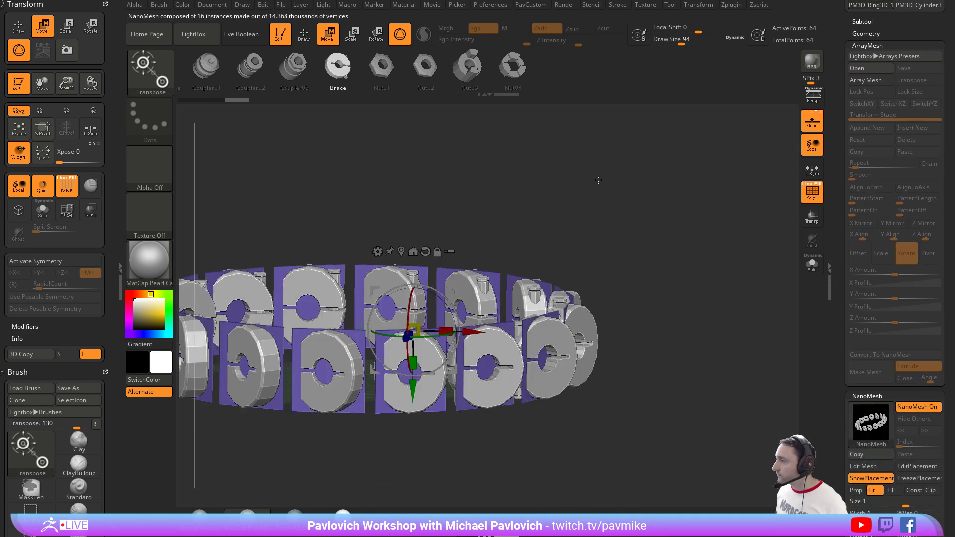
pyautogui.moveTo(599, 180); pyautogui.dragTo(663, 160)
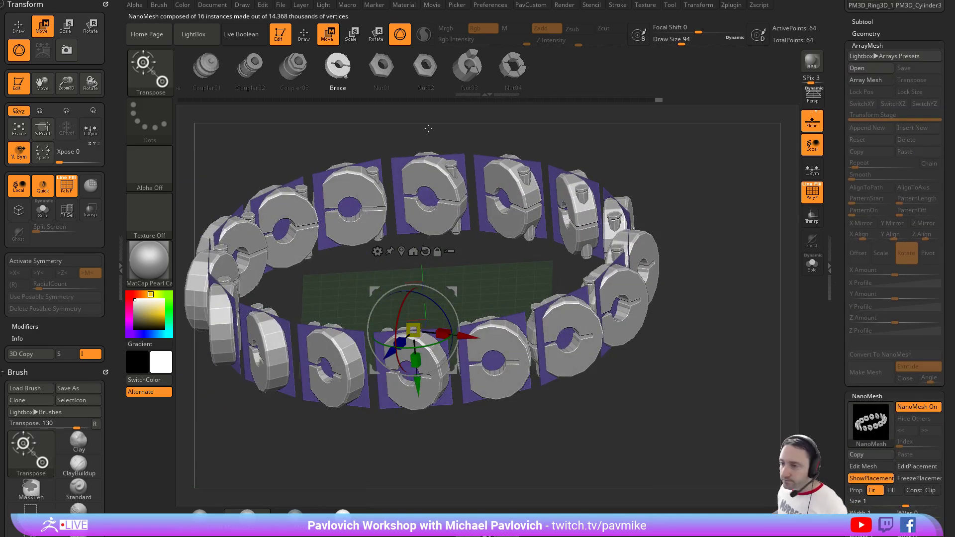
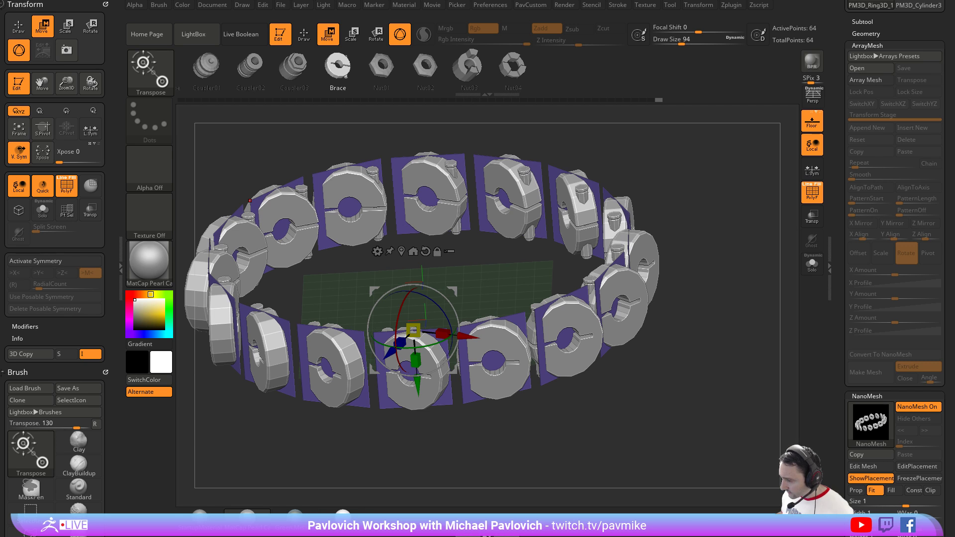
# Quick-save the project, then leave Edit mode and clear the canvas.
pyautogui.hotkey('ctrl', 's')
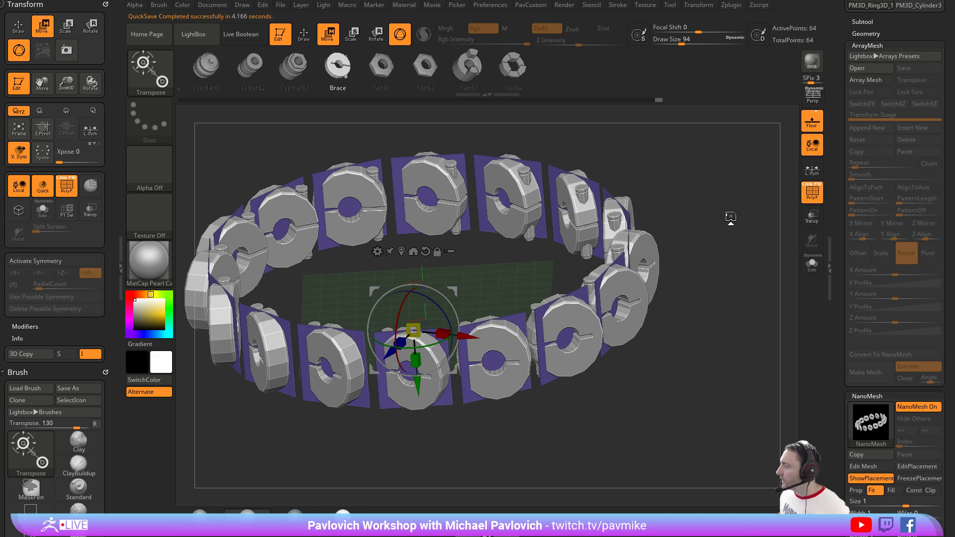
pyautogui.moveTo(730, 217); pyautogui.dragTo(692, 188)
pyautogui.click(280, 34)
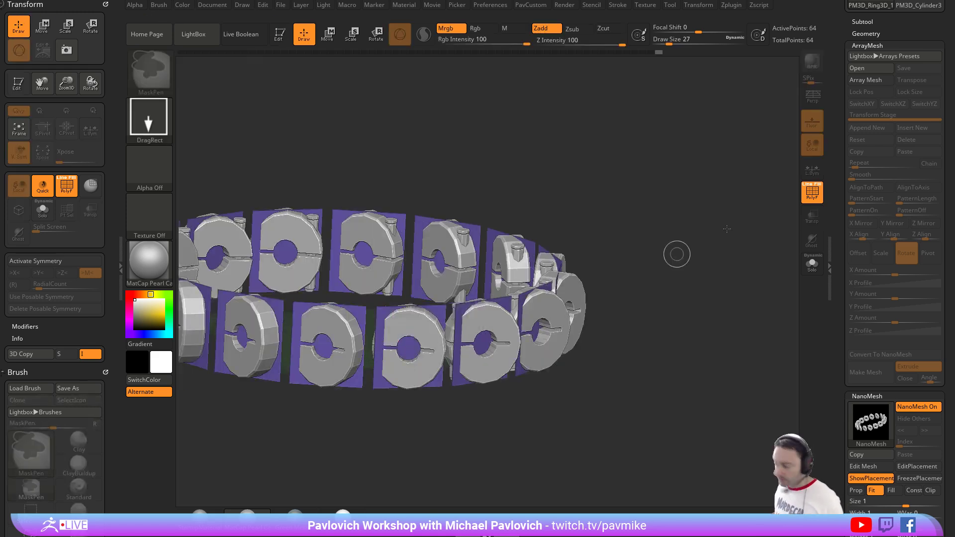
pyautogui.hotkey('ctrl', 'n')
# Draw a new Cylinder3D on the canvas, enter Edit mode and snap the view upright to the front.
pyautogui.moveTo(834, 155); pyautogui.dragTo(837, 428)
pyautogui.click(874, 168)
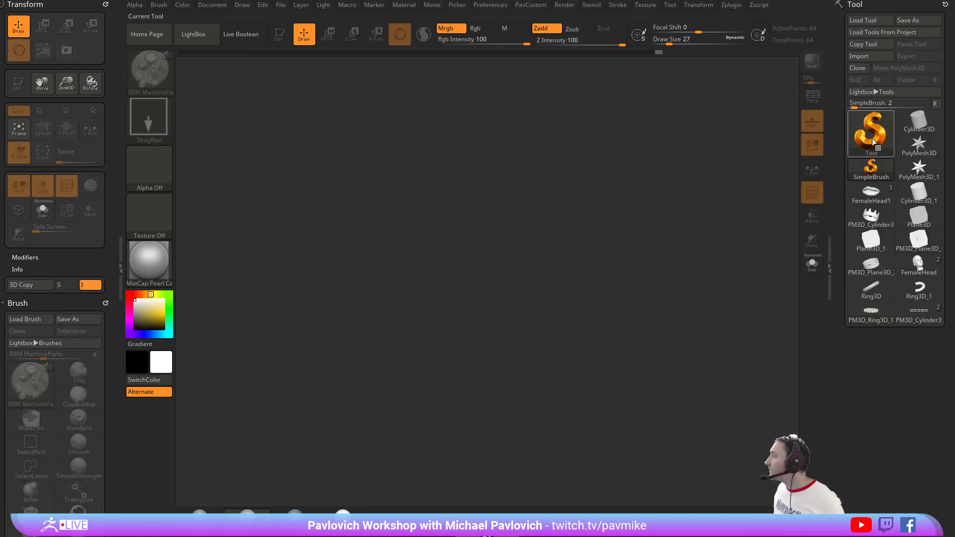
pyautogui.click(914, 127)
pyautogui.moveTo(468, 324); pyautogui.dragTo(490, 389)
pyautogui.click(281, 35)
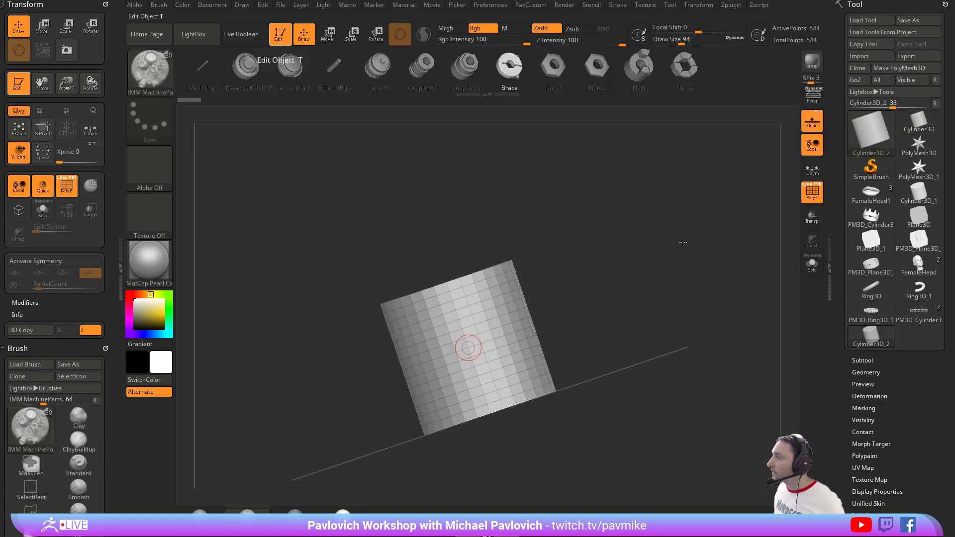
pyautogui.keyDown('shift'); pyautogui.moveTo(683, 242); pyautogui.dragTo(694, 239); pyautogui.keyUp('shift')
# Convert the cylinder to a PolyMesh3D and regroup it into separate polygroups for the side and caps.
pyautogui.click(878, 69)
pyautogui.press('1')
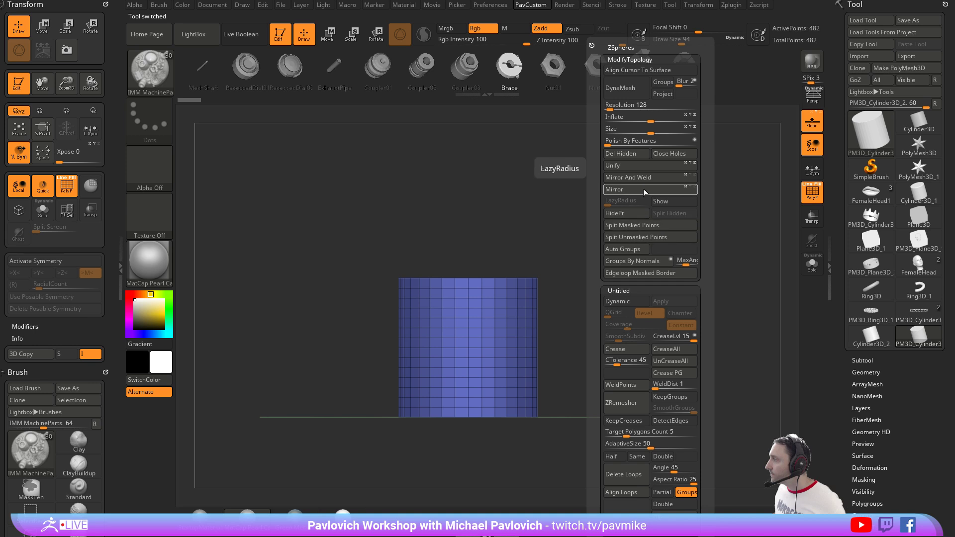
pyautogui.click(622, 248)
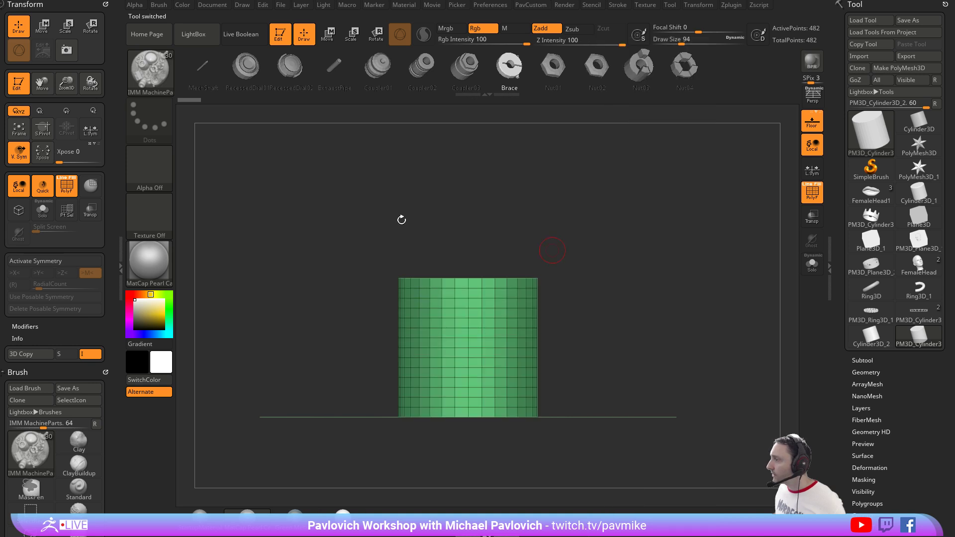
# Unwrap the cylinder's UVs with UV Master using Symmetry and Polygroups, and flatten the mesh to its UV layout.
pyautogui.click(105, 4)
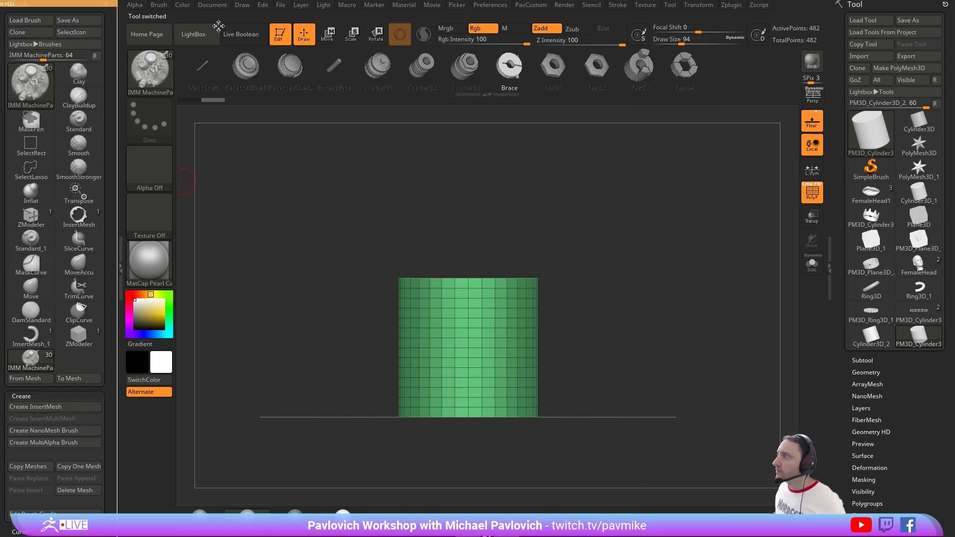
pyautogui.click(106, 6)
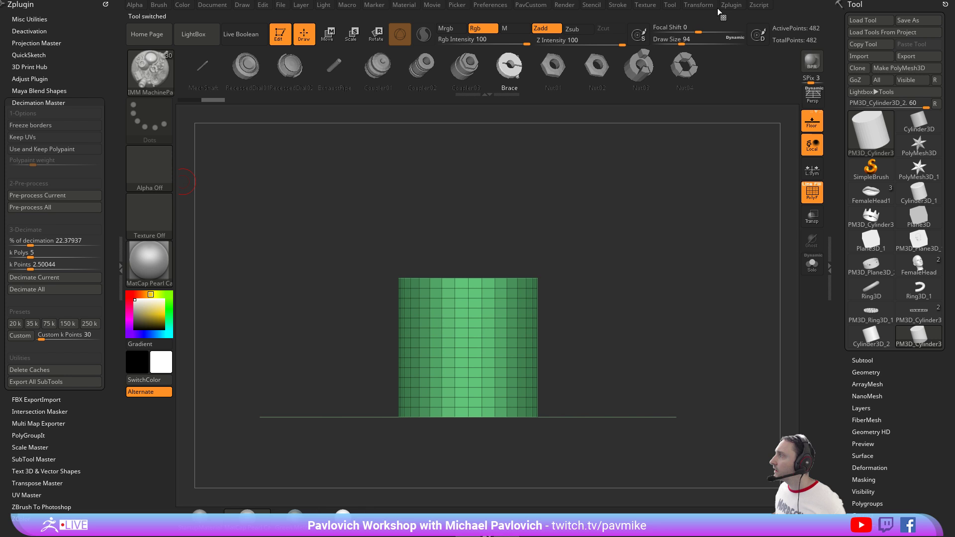
pyautogui.keyDown('shift'); pyautogui.click(40, 102); pyautogui.keyUp('shift')
pyautogui.click(26, 210)
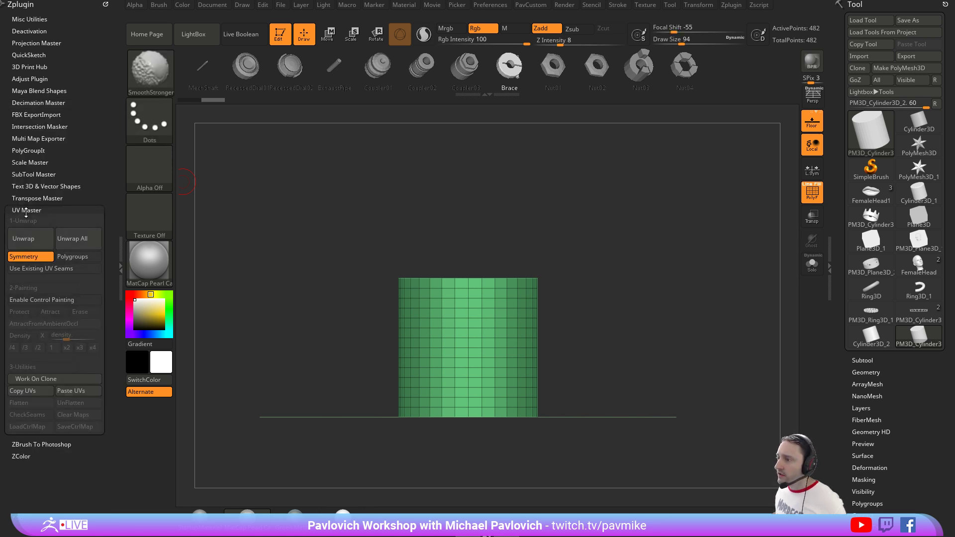
pyautogui.click(70, 256)
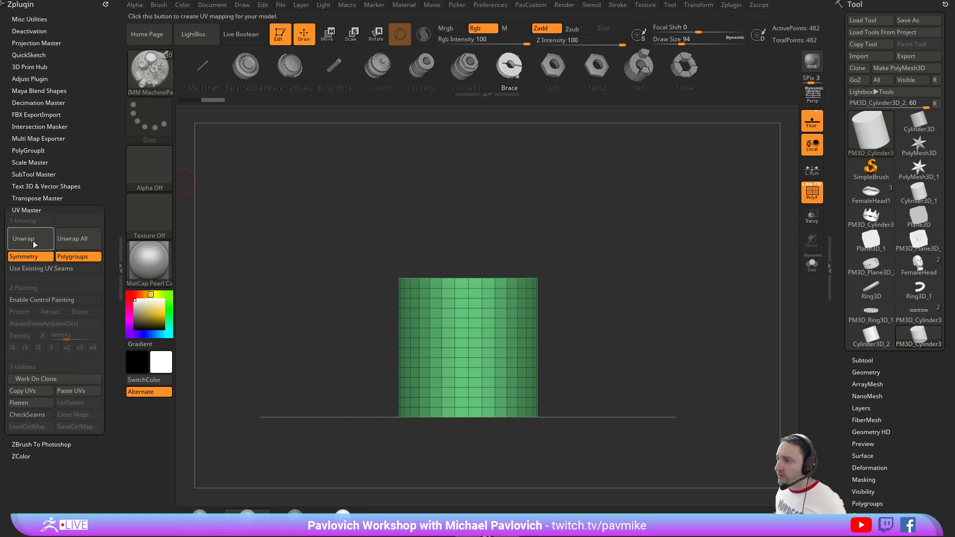
pyautogui.click(27, 239)
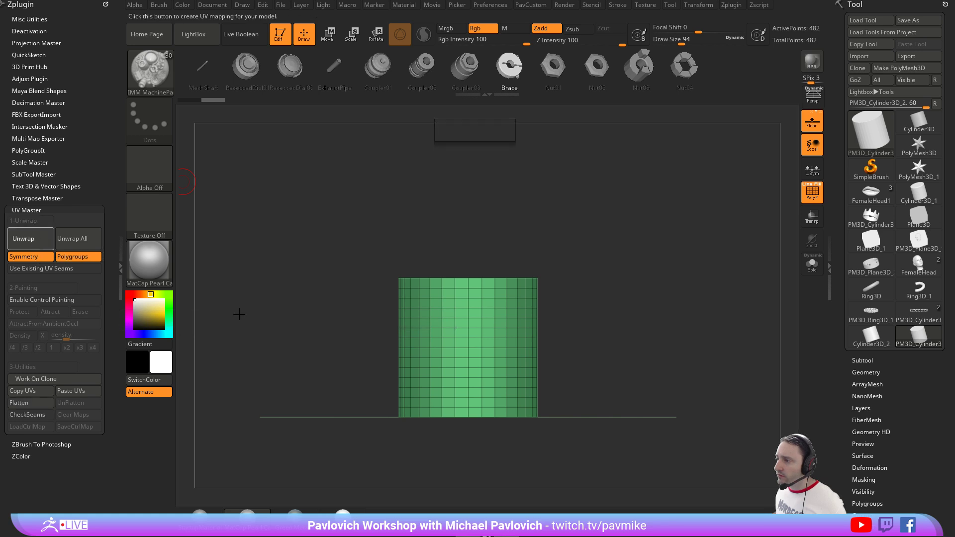
pyautogui.click(35, 403)
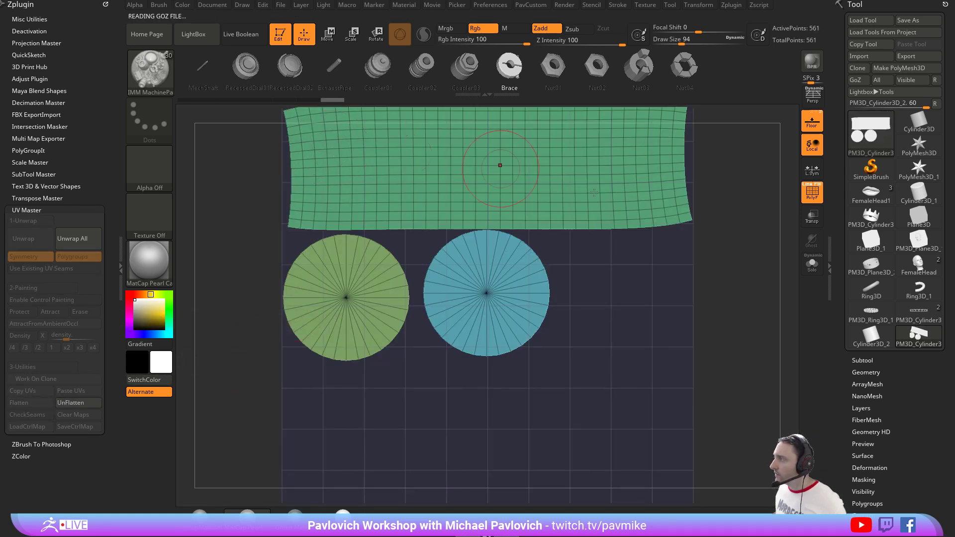
# Frame the flattened UV layout and reduce the brush draw size to 41.
pyautogui.keyDown('alt'); pyautogui.moveTo(681, 291); pyautogui.dragTo(673, 360); pyautogui.keyUp('alt')
pyautogui.press('s')
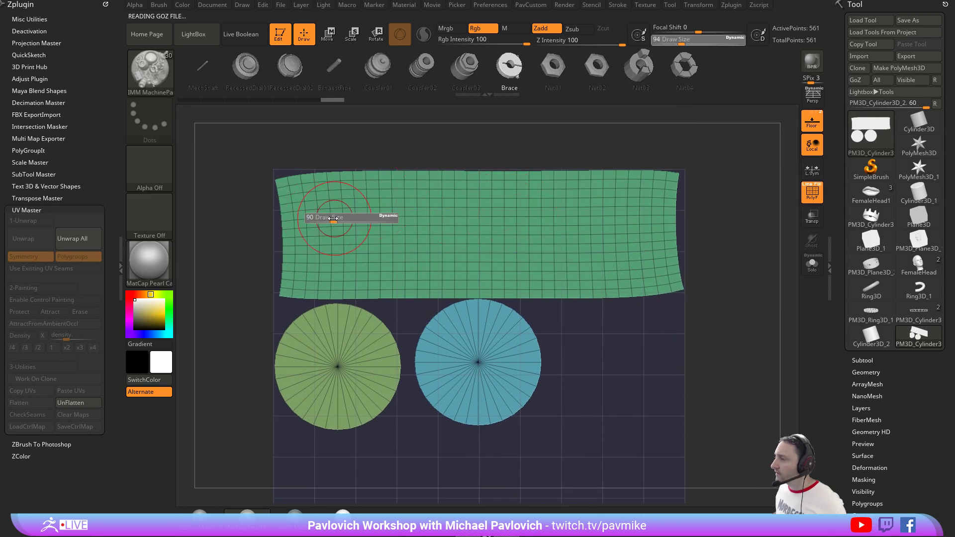
pyautogui.moveTo(333, 217); pyautogui.dragTo(324, 218)
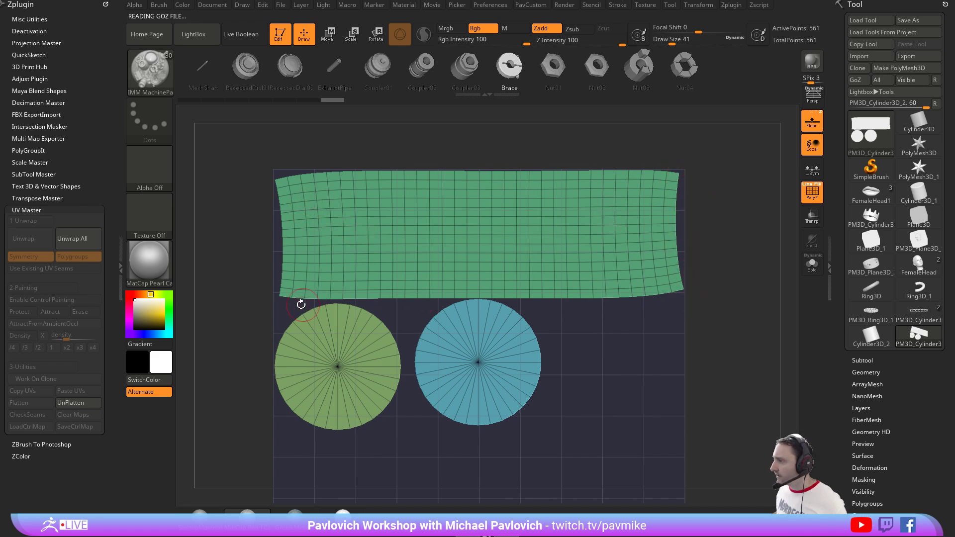
pyautogui.keyDown('alt'); pyautogui.moveTo(721, 281); pyautogui.dragTo(689, 269); pyautogui.keyUp('alt')
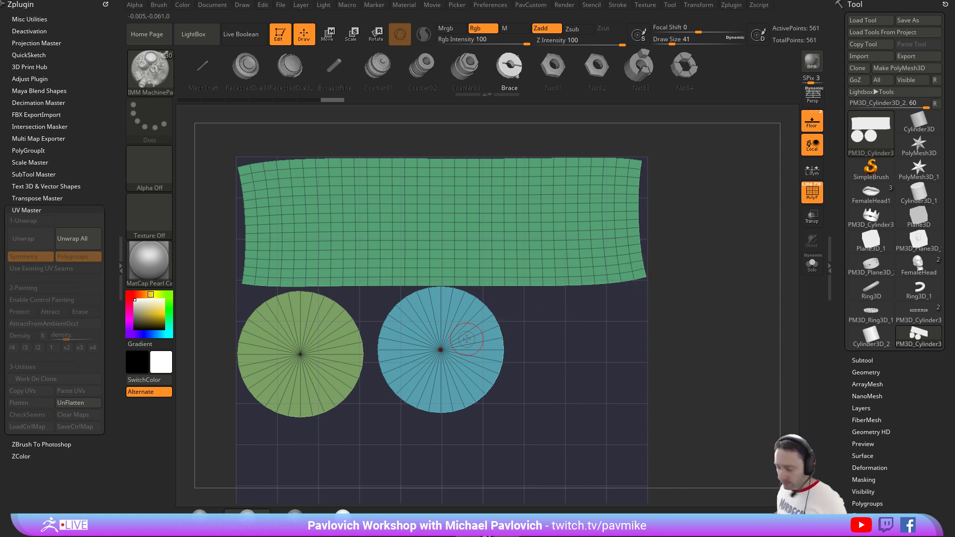
# Isolate each circular cap island, move both down away from the side strip, and clear the mask.
pyautogui.press('w')
pyautogui.keyDown('ctrl'); pyautogui.click(468, 311); pyautogui.keyUp('ctrl')
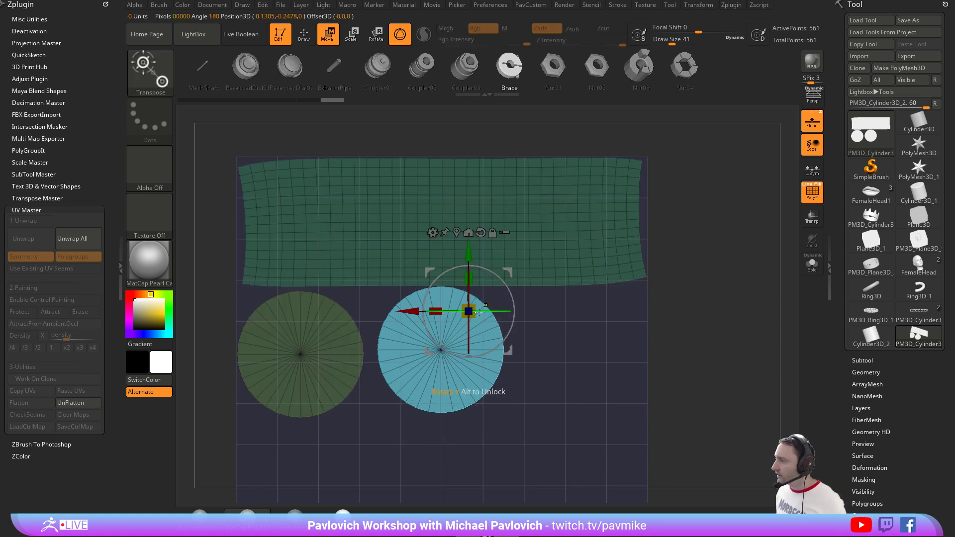
pyautogui.moveTo(507, 274); pyautogui.dragTo(535, 316)
pyautogui.keyDown('ctrl'); pyautogui.click(302, 352); pyautogui.keyUp('ctrl')
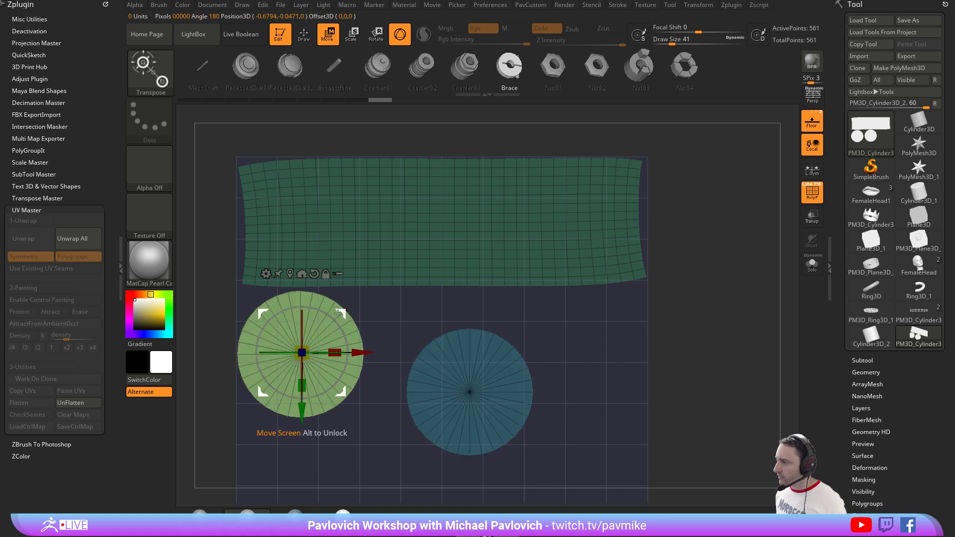
pyautogui.moveTo(344, 320); pyautogui.dragTo(364, 348)
pyautogui.press('q')
pyautogui.keyDown('alt'); pyautogui.moveTo(706, 205); pyautogui.dragTo(714, 242); pyautogui.keyUp('alt')
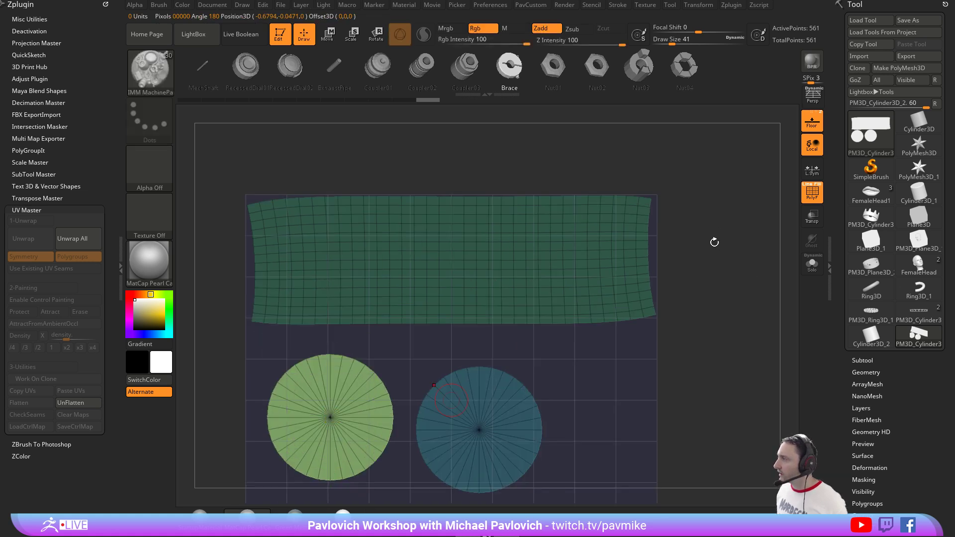
pyautogui.keyDown('ctrl'); pyautogui.moveTo(748, 271); pyautogui.dragTo(753, 272); pyautogui.keyUp('ctrl')
# Mask the UV islands by feature with only Border enabled, and invert the mask to leave the borders editable.
pyautogui.scroll(-6, 883, 224)
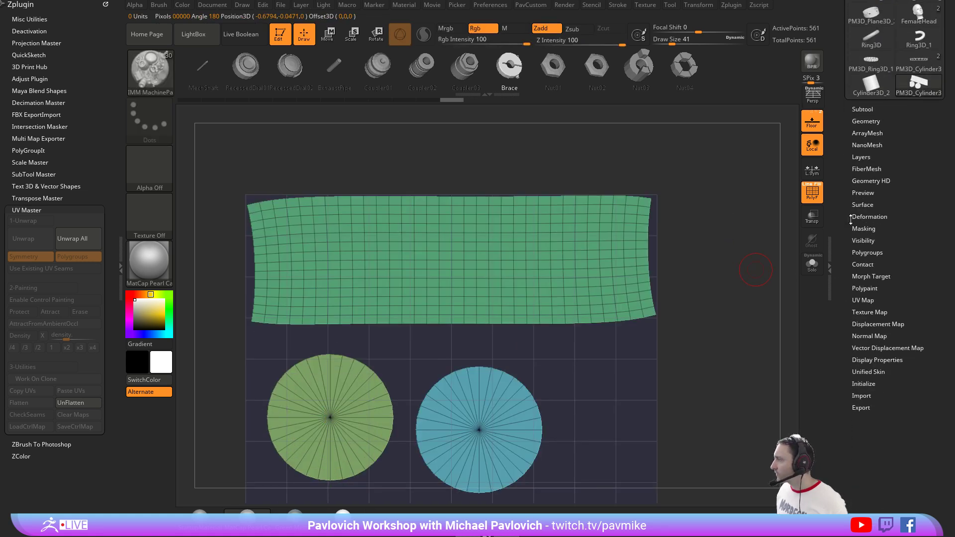
pyautogui.click(870, 227)
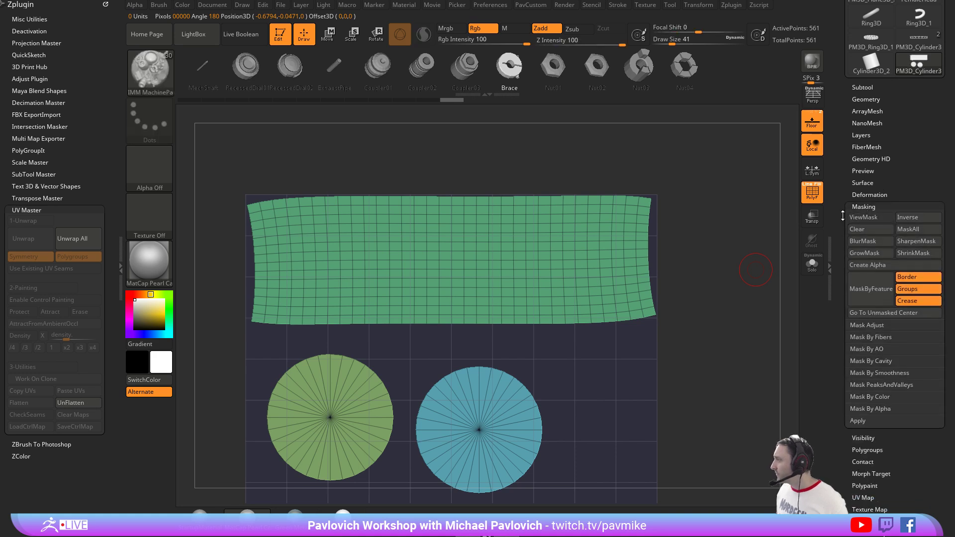
pyautogui.click(878, 293)
pyautogui.keyDown('alt'); pyautogui.moveTo(716, 254); pyautogui.dragTo(700, 242); pyautogui.keyUp('alt')
pyautogui.keyDown('ctrl'); pyautogui.click(715, 246); pyautogui.keyUp('ctrl')
pyautogui.hotkey('ctrl', 'shift')
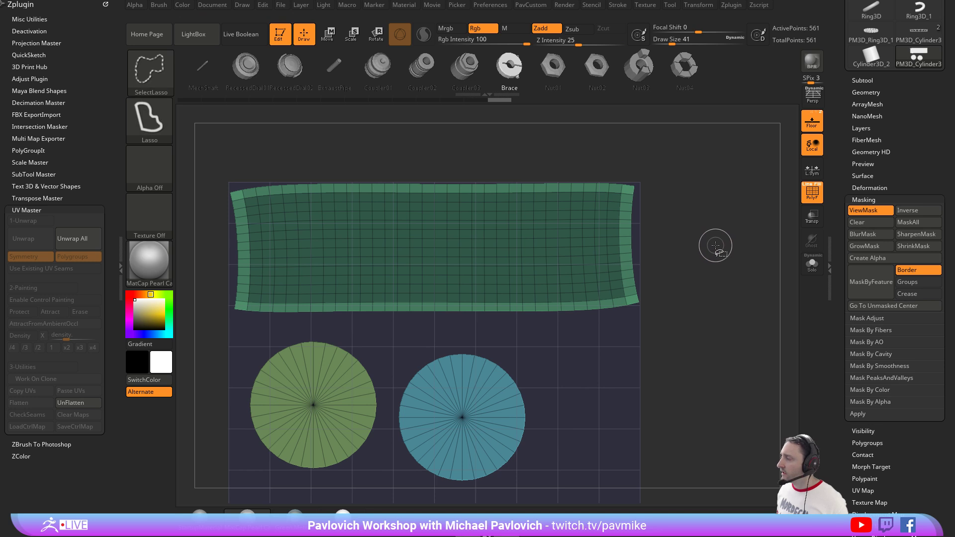
# Leave only the side strip's right border unmasked, straighten it vertically with the ClipCurve brush, and clear the mask.
pyautogui.keyDown('ctrl'); pyautogui.moveTo(715, 244); pyautogui.dragTo(711, 238); pyautogui.keyUp('ctrl')
pyautogui.keyDown('ctrl'); pyautogui.moveTo(702, 154); pyautogui.dragTo(627, 323); pyautogui.keyUp('ctrl')
pyautogui.keyDown('ctrl'); pyautogui.click(649, 321); pyautogui.keyUp('ctrl')
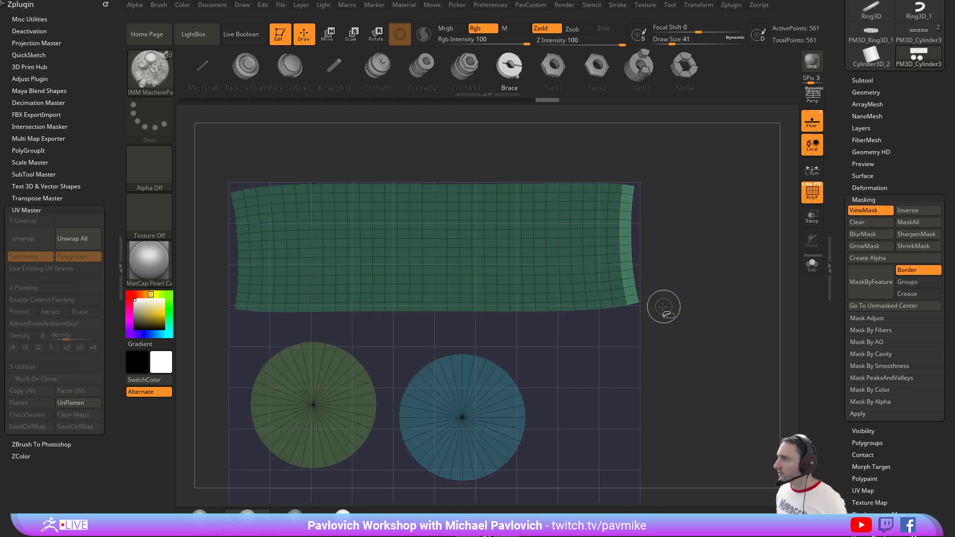
pyautogui.keyDown('ctrl'); pyautogui.keyDown('shift'); pyautogui.click(158, 78); pyautogui.keyUp('shift'); pyautogui.keyUp('ctrl')
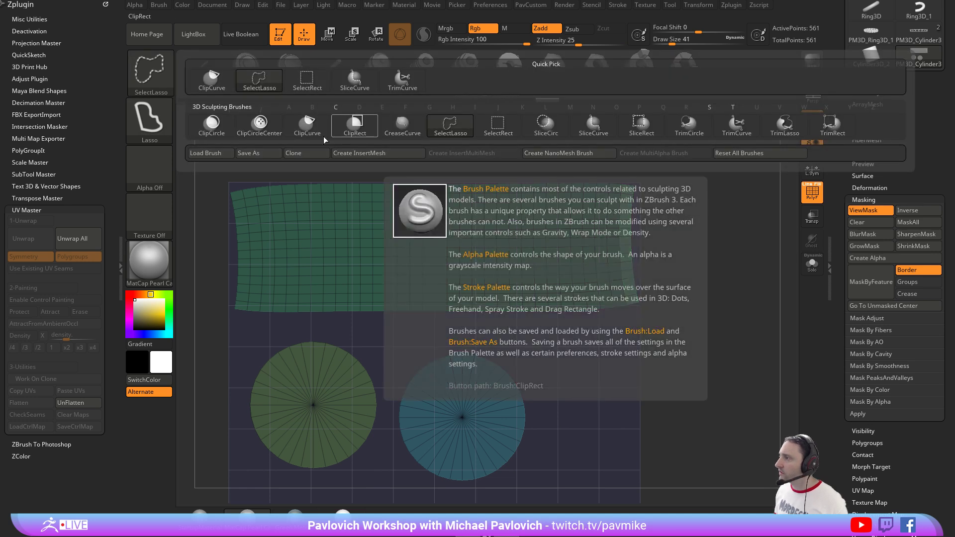
pyautogui.click(307, 124)
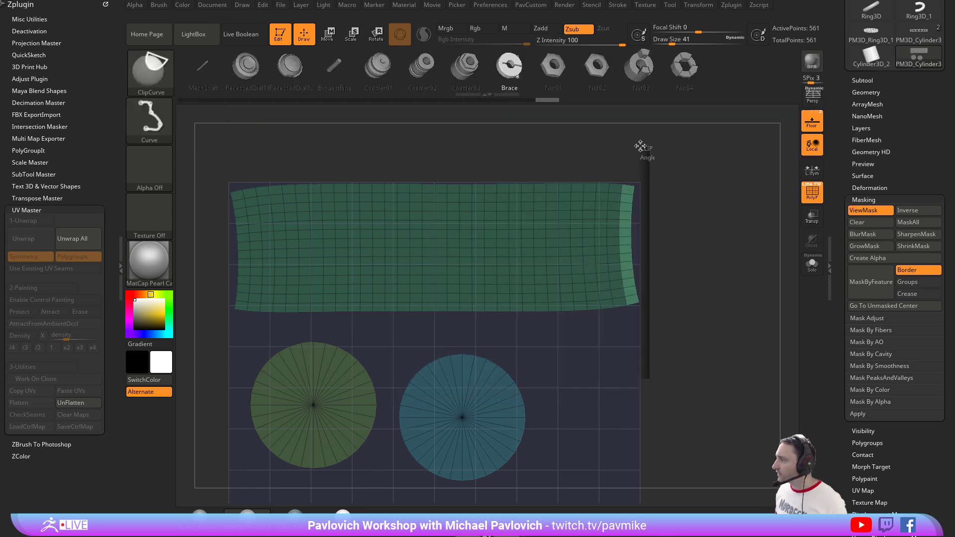
pyautogui.keyDown('ctrl'); pyautogui.moveTo(672, 163); pyautogui.dragTo(694, 199); pyautogui.keyUp('ctrl')
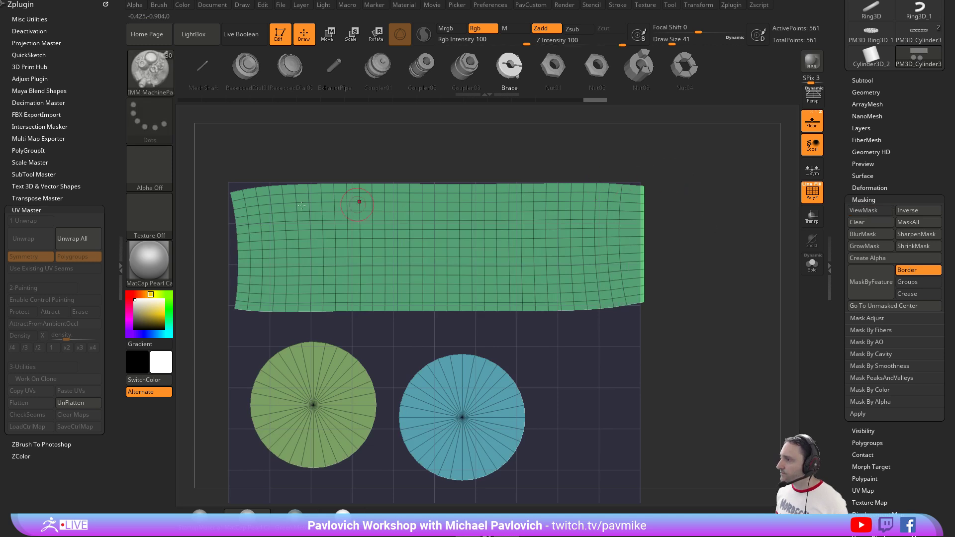
# Isolate the side strip's left border with a mask and clip it into a straight vertical edge.
pyautogui.moveTo(217, 153)
pyautogui.keyDown('ctrl'); pyautogui.mouseDown()
pyautogui.moveTo(241, 325)
pyautogui.moveTo(203, 135)
pyautogui.moveTo(217, 135)
pyautogui.moveTo(222, 326)
pyautogui.mouseUp(); pyautogui.keyUp('ctrl')
pyautogui.keyDown('ctrl'); pyautogui.click(223, 332); pyautogui.keyUp('ctrl')
pyautogui.keyDown('ctrl'); pyautogui.keyDown('shift'); pyautogui.moveTo(223, 175); pyautogui.dragTo(216, 372); pyautogui.keyUp('shift'); pyautogui.keyUp('ctrl')
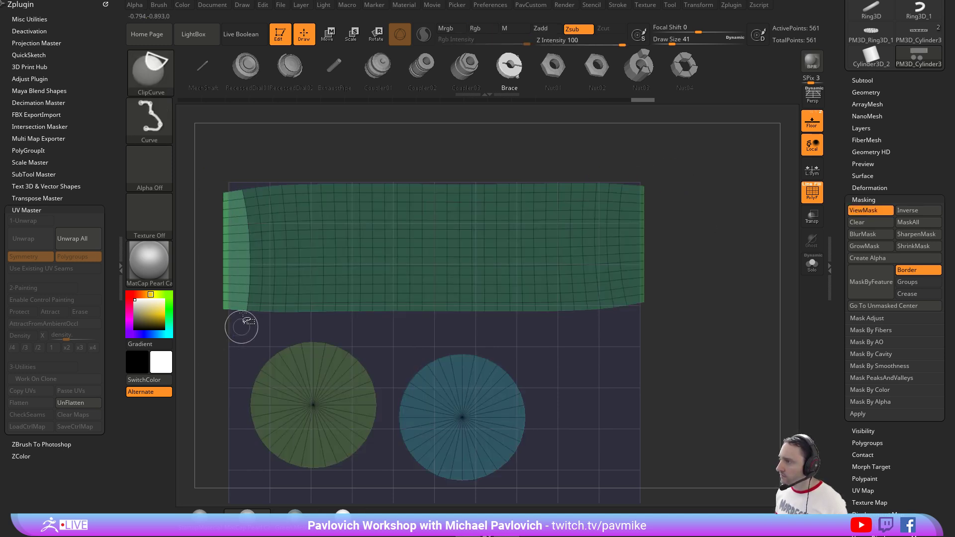
# Isolate the side strip's top border with a mask and clip it into a straight horizontal edge.
pyautogui.hotkey('ctrl', 'h')
pyautogui.keyDown('ctrl'); pyautogui.moveTo(202, 147); pyautogui.dragTo(248, 195); pyautogui.keyUp('ctrl')
pyautogui.keyDown('ctrl'); pyautogui.click(663, 187); pyautogui.keyUp('ctrl')
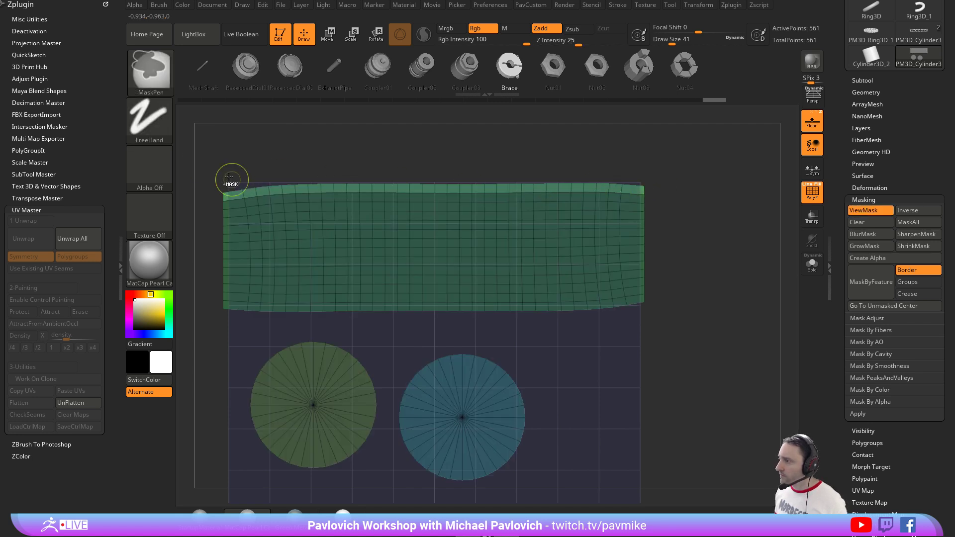
pyautogui.keyDown('ctrl'); pyautogui.moveTo(207, 166); pyautogui.dragTo(235, 196); pyautogui.keyUp('ctrl')
pyautogui.hotkey('ctrl', 'z')
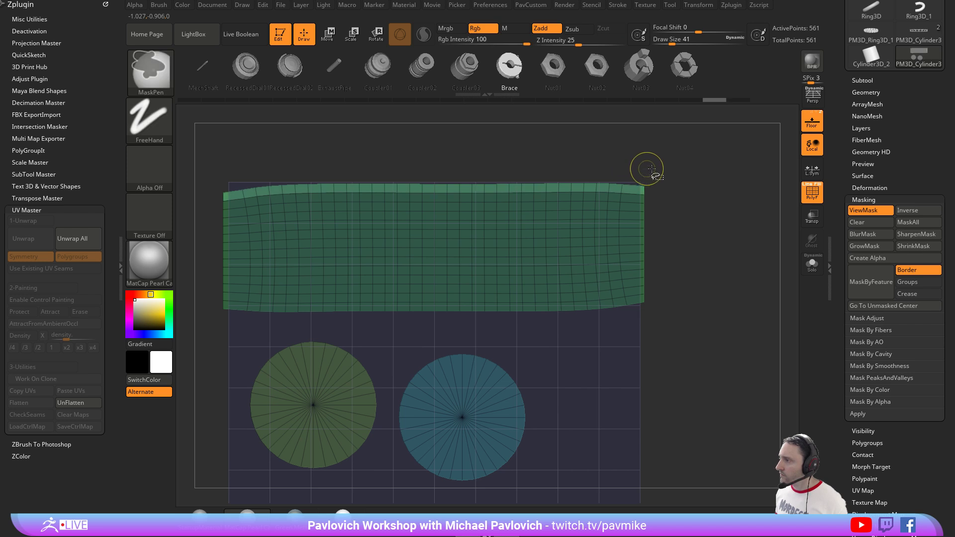
pyautogui.moveTo(673, 164)
pyautogui.keyDown('ctrl'); pyautogui.keyDown('shift'); pyautogui.mouseDown()
pyautogui.moveTo(257, 163)
pyautogui.moveTo(207, 171)
pyautogui.moveTo(199, 182)
pyautogui.mouseUp(); pyautogui.keyUp('shift'); pyautogui.keyUp('ctrl')
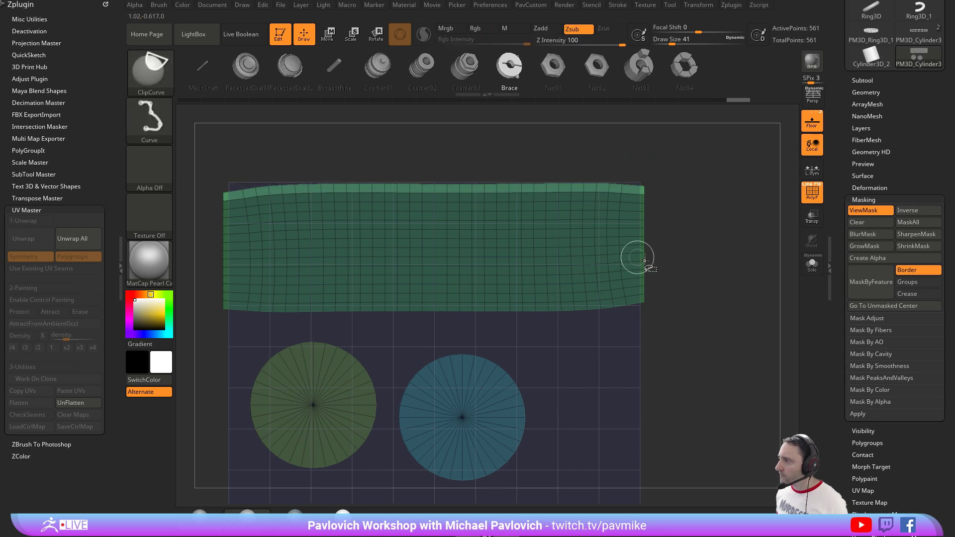
pyautogui.keyDown('ctrl'); pyautogui.keyDown('shift'); pyautogui.moveTo(673, 168); pyautogui.dragTo(187, 164); pyautogui.keyUp('shift'); pyautogui.keyUp('ctrl')
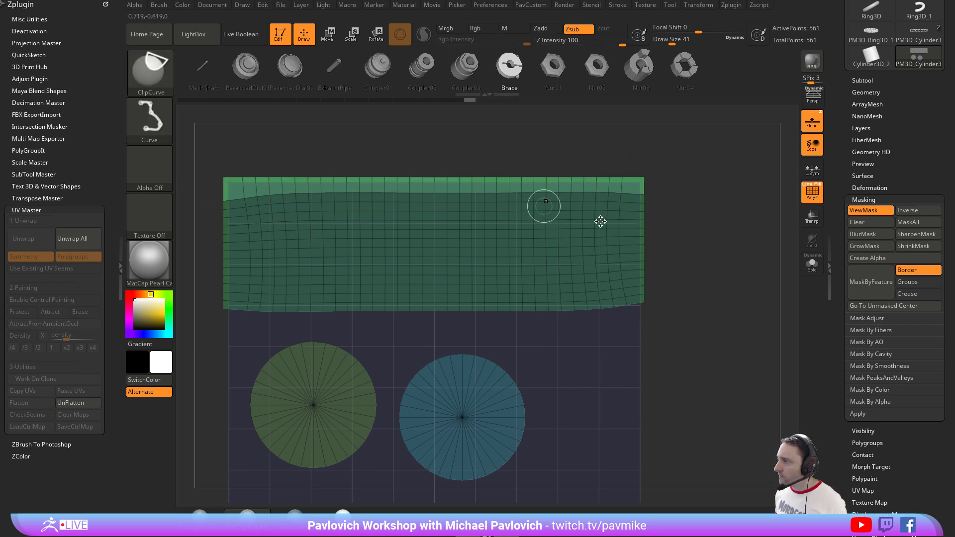
# Isolate the side strip's bottom border with a mask, clip it into a straight horizontal edge, and clear the mask.
pyautogui.keyDown('ctrl'); pyautogui.click(703, 358); pyautogui.keyUp('ctrl')
pyautogui.keyDown('ctrl'); pyautogui.moveTo(698, 357); pyautogui.dragTo(216, 306); pyautogui.keyUp('ctrl')
pyautogui.keyDown('ctrl'); pyautogui.moveTo(681, 336); pyautogui.dragTo(615, 301); pyautogui.keyUp('ctrl')
pyautogui.keyDown('ctrl'); pyautogui.keyDown('alt'); pyautogui.moveTo(683, 345); pyautogui.dragTo(209, 484); pyautogui.keyUp('alt'); pyautogui.keyUp('ctrl')
pyautogui.keyDown('ctrl'); pyautogui.keyDown('alt'); pyautogui.moveTo(427, 330); pyautogui.dragTo(198, 479); pyautogui.keyUp('alt'); pyautogui.keyUp('ctrl')
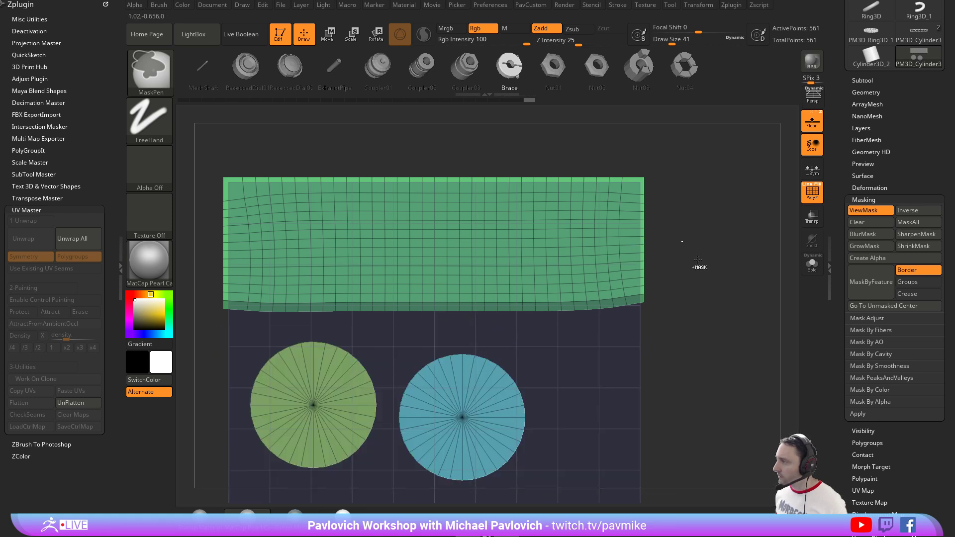
pyautogui.keyDown('ctrl'); pyautogui.click(670, 327); pyautogui.keyUp('ctrl')
pyautogui.moveTo(676, 326)
pyautogui.keyDown('ctrl'); pyautogui.keyDown('shift'); pyautogui.mouseDown()
pyautogui.moveTo(272, 326)
pyautogui.moveTo(667, 313)
pyautogui.moveTo(691, 320)
pyautogui.mouseUp(); pyautogui.keyUp('shift'); pyautogui.keyUp('ctrl')
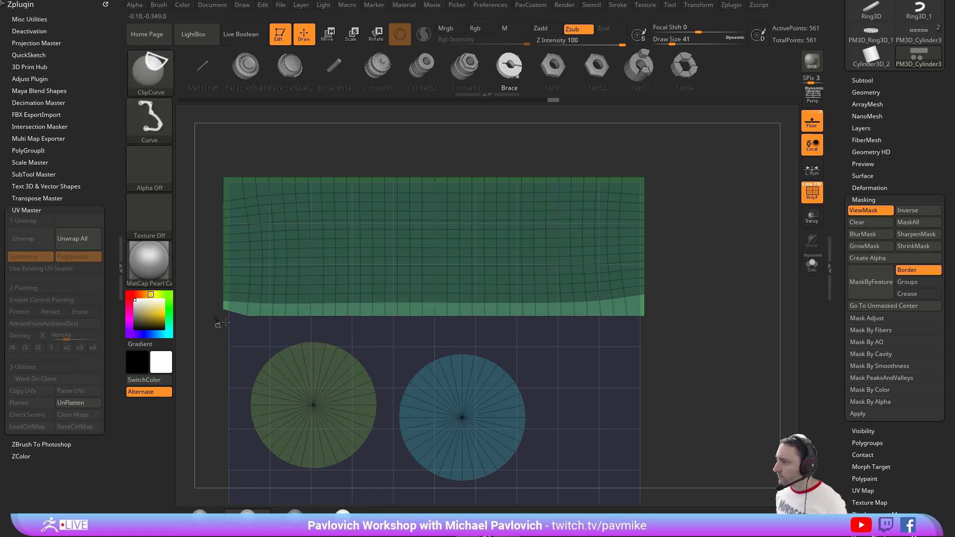
pyautogui.keyDown('ctrl'); pyautogui.keyDown('shift'); pyautogui.moveTo(214, 324); pyautogui.dragTo(748, 340); pyautogui.keyUp('shift'); pyautogui.keyUp('ctrl')
pyautogui.keyDown('ctrl'); pyautogui.click(686, 216); pyautogui.keyUp('ctrl')
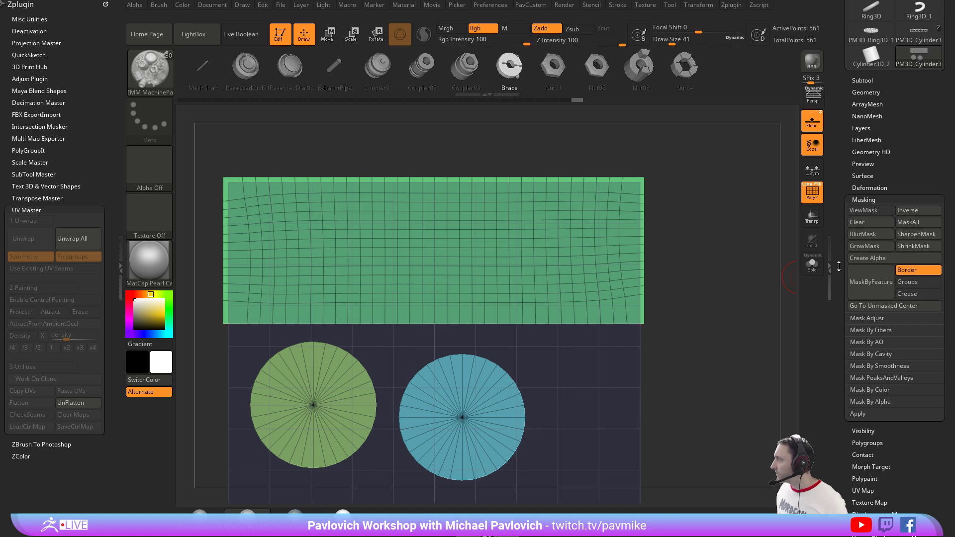
# Mask the straightened borders of the UV islands by feature, keeping the strip's interior unmasked.
pyautogui.scroll(-1, 890, 249)
pyautogui.click(887, 270)
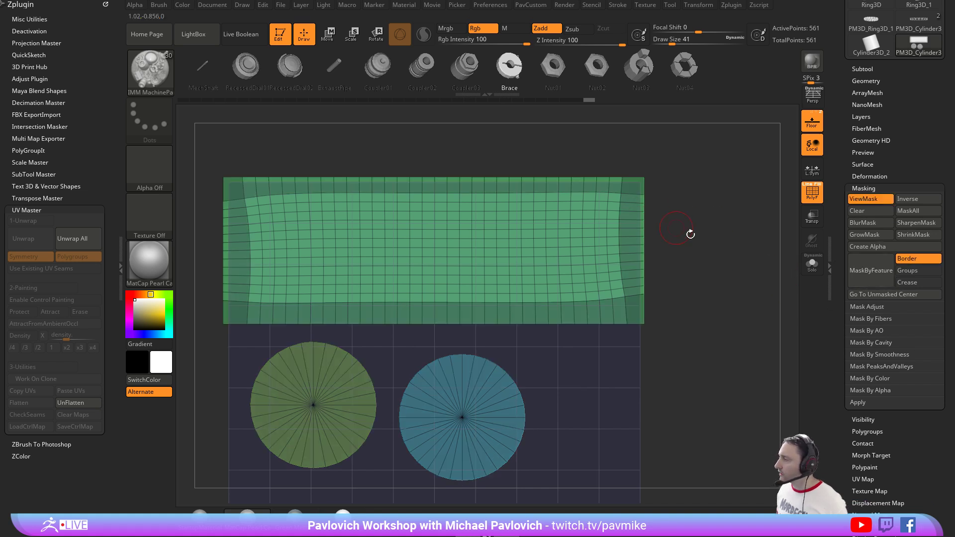
pyautogui.keyDown('ctrl'); pyautogui.click(726, 247); pyautogui.keyUp('ctrl')
pyautogui.keyDown('ctrl'); pyautogui.click(733, 251); pyautogui.keyUp('ctrl')
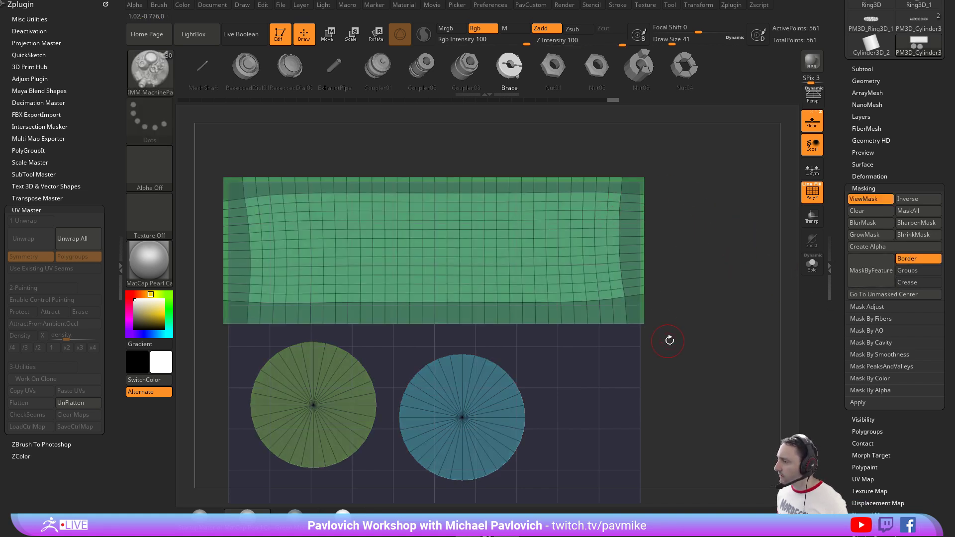
# Smooth the strip's interior grid with repeated Polish By Features passes, and clear the mask.
pyautogui.press('space')
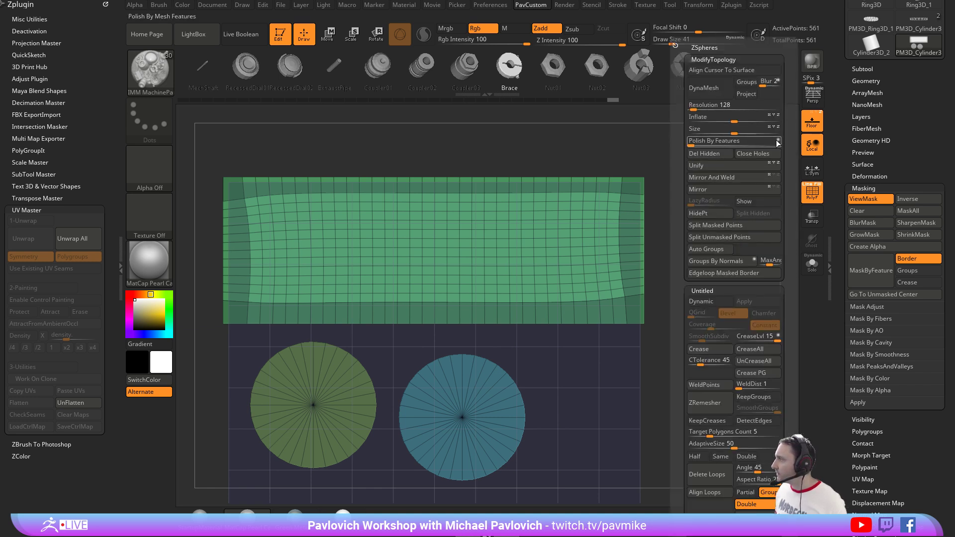
pyautogui.click(706, 142)
pyautogui.click(706, 142)
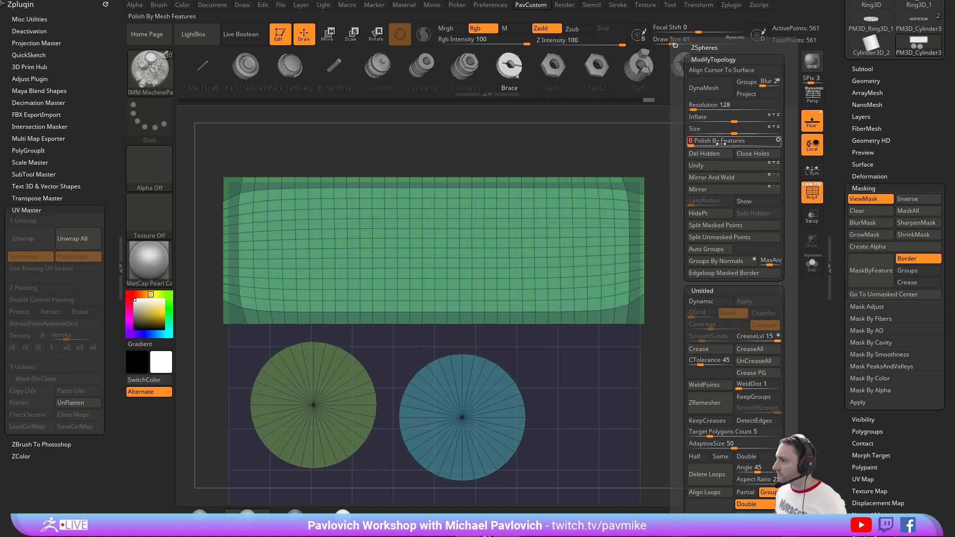
pyautogui.click(706, 142)
pyautogui.click(706, 143)
pyautogui.keyDown('ctrl'); pyautogui.moveTo(670, 142); pyautogui.dragTo(731, 194); pyautogui.keyUp('ctrl')
# Unflatten the edited UV layout back into the 3D cylinder and set the draw size to 39.
pyautogui.press('s')
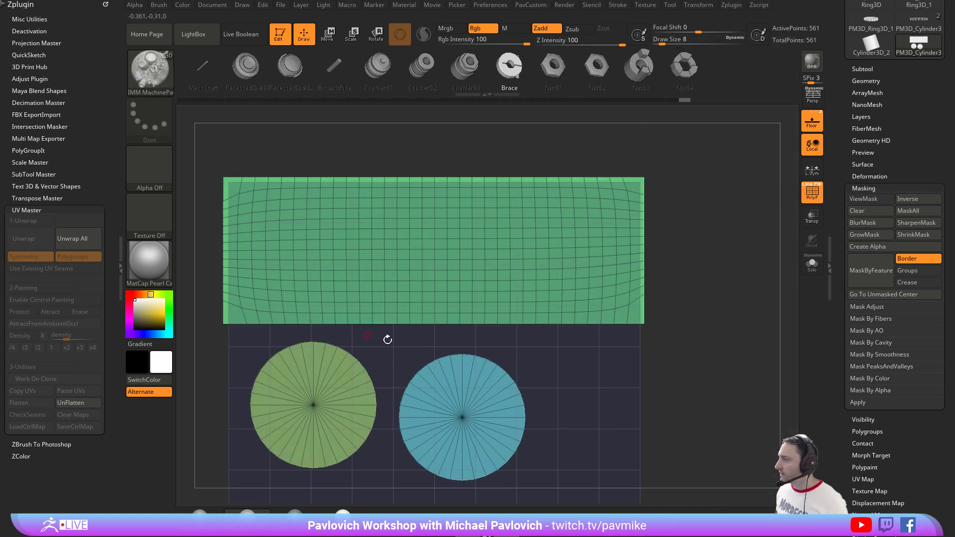
pyautogui.keyDown('alt'); pyautogui.moveTo(740, 285); pyautogui.dragTo(726, 277); pyautogui.keyUp('alt')
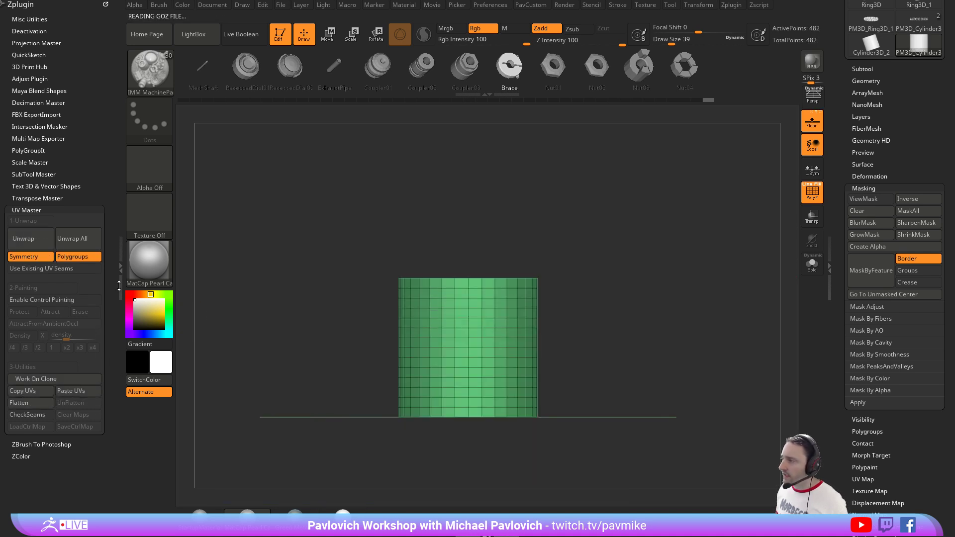
pyautogui.moveTo(672, 270); pyautogui.dragTo(780, 225)
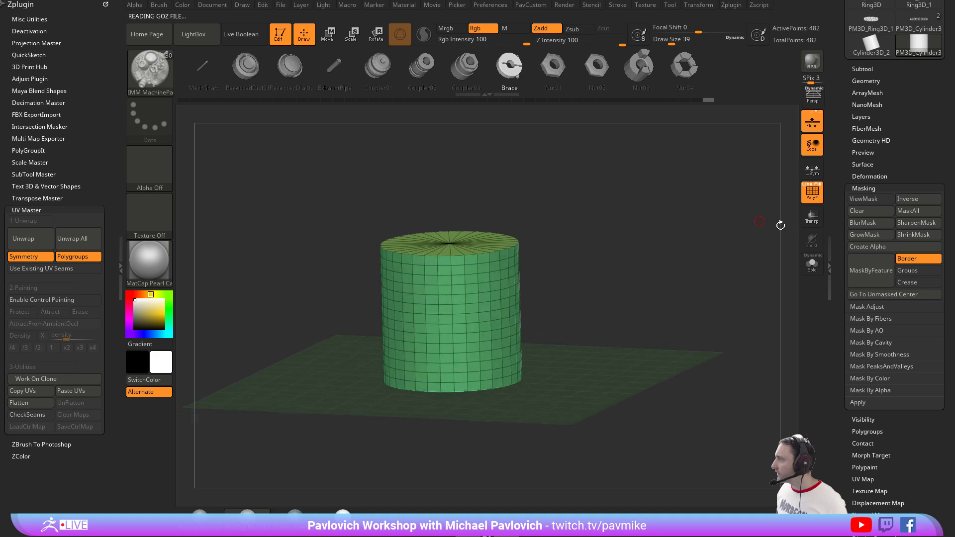
# Add surface noise to the cylinder in NoiseMaker using the Weave pattern from NoisePlug.
pyautogui.click(863, 188)
pyautogui.click(862, 164)
pyautogui.click(861, 174)
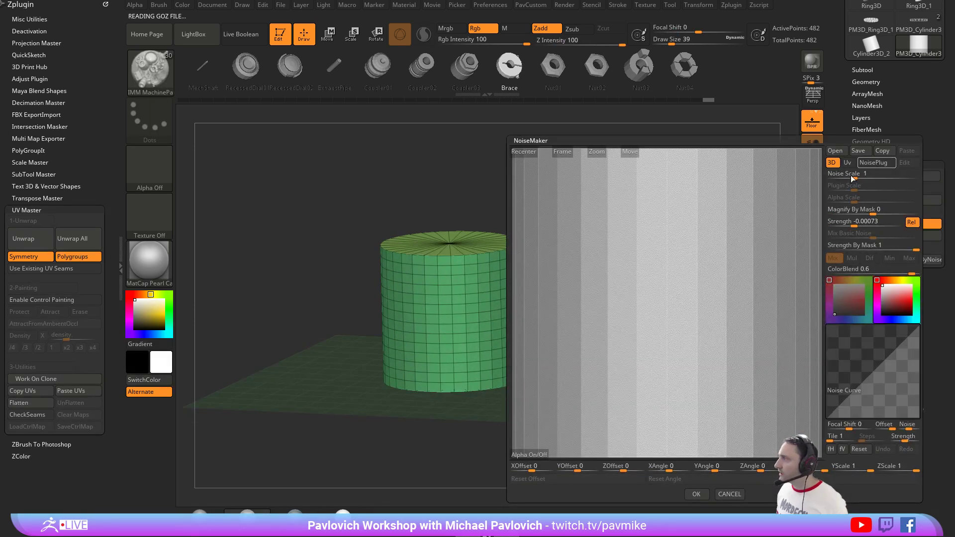
pyautogui.click(875, 162)
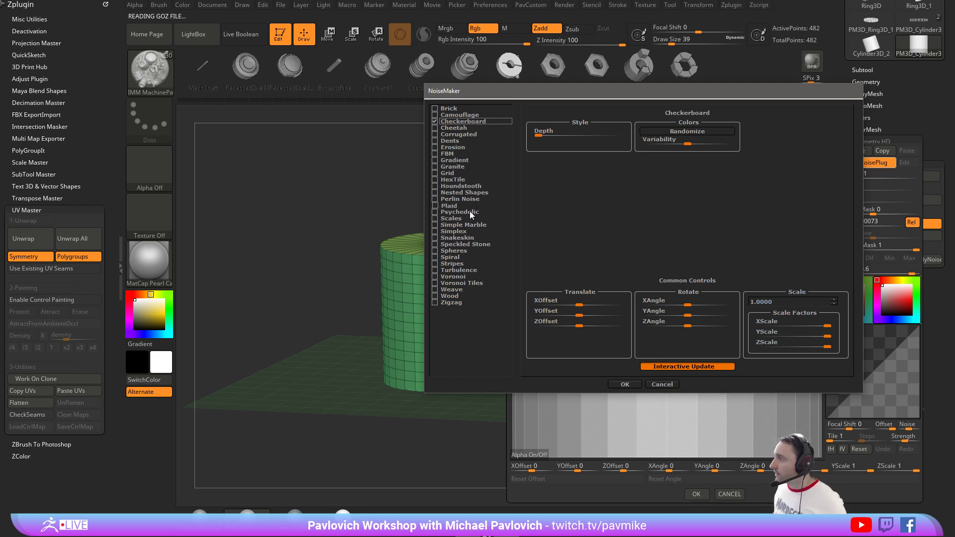
pyautogui.click(457, 288)
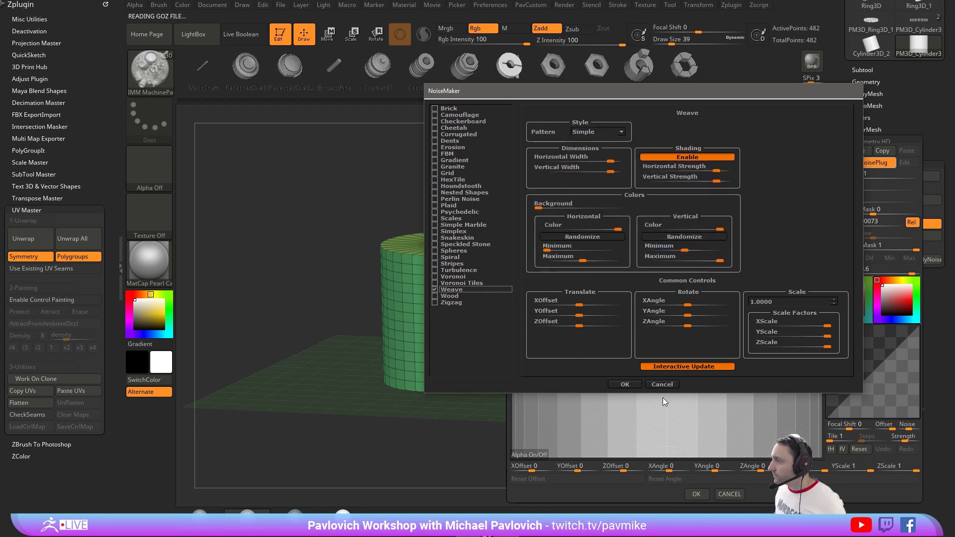
pyautogui.click(624, 384)
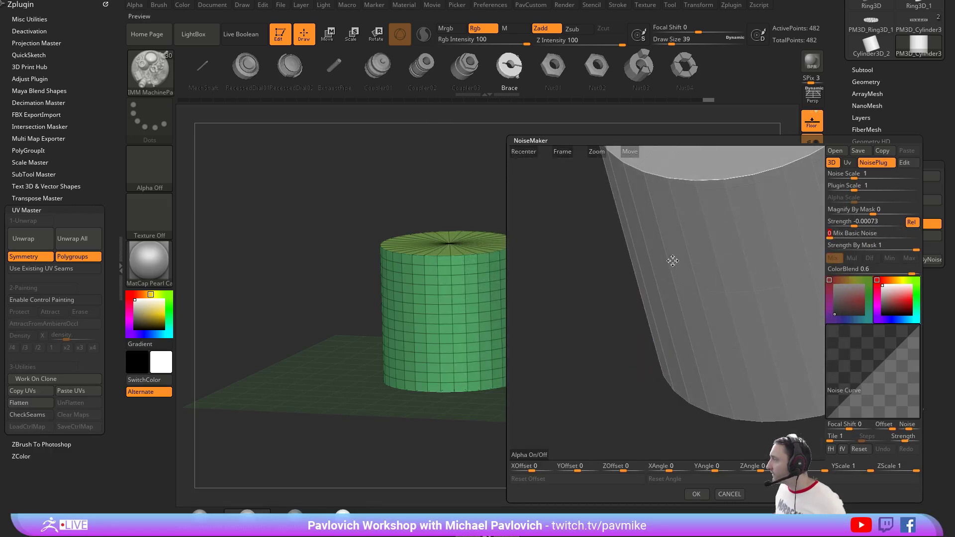
# Switch the weave noise to UV mapping and set its strength to -0.08016.
pyautogui.moveTo(672, 260); pyautogui.dragTo(806, 178)
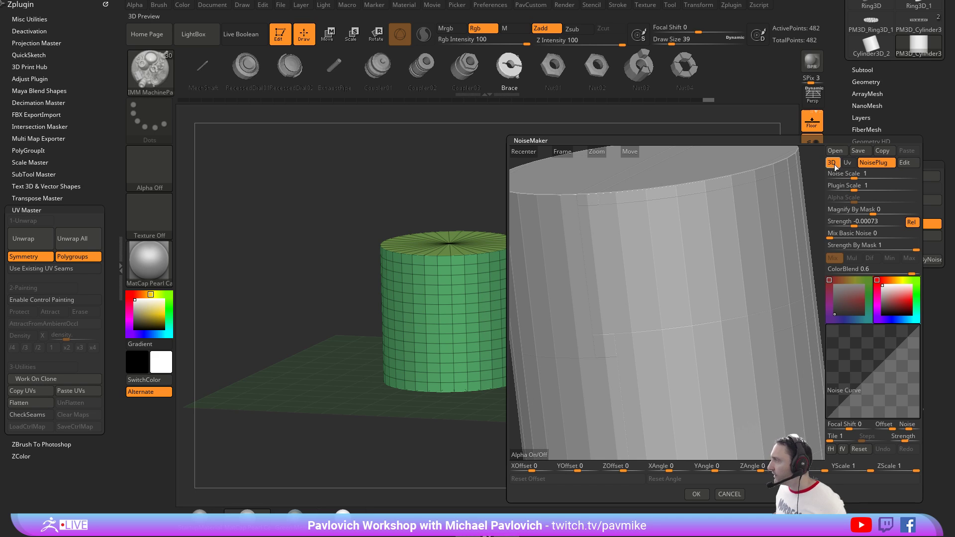
pyautogui.click(847, 162)
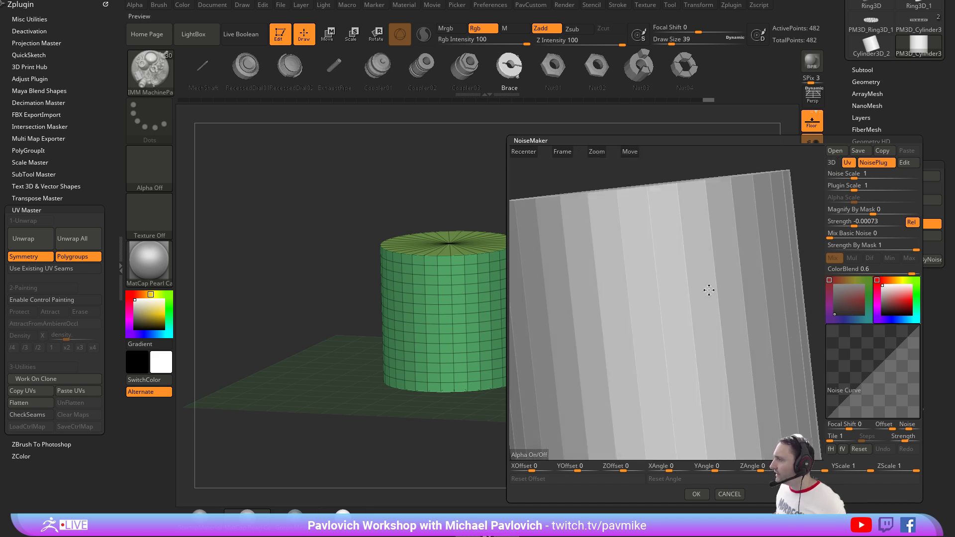
pyautogui.moveTo(720, 301)
pyautogui.mouseDown()
pyautogui.moveTo(747, 302)
pyautogui.moveTo(740, 330)
pyautogui.mouseUp()
pyautogui.moveTo(854, 226); pyautogui.dragTo(840, 226)
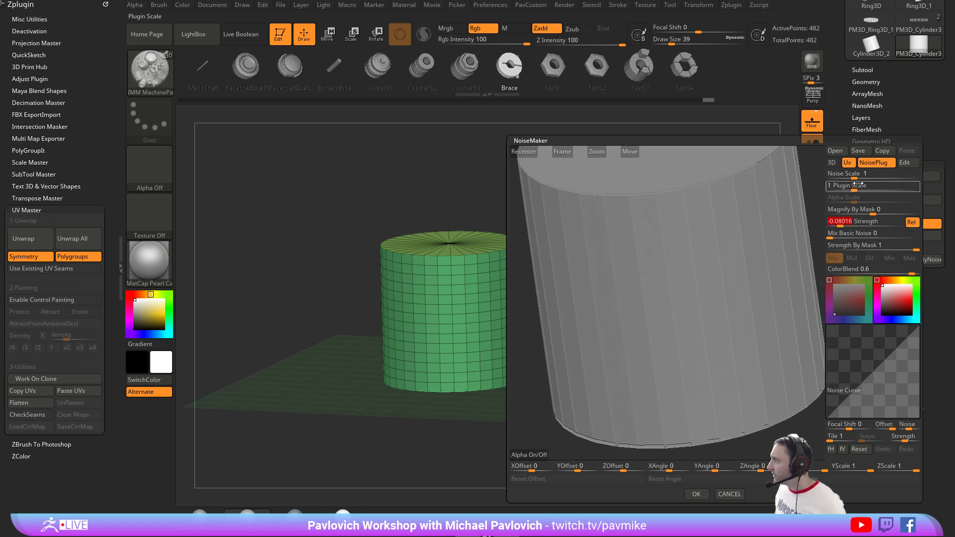
# Set the UV weave noise to Noise Scale 0.00795, Plugin Scale 0.01311 and Strength -0.5.
pyautogui.moveTo(854, 177); pyautogui.dragTo(841, 182)
pyautogui.moveTo(840, 226); pyautogui.dragTo(881, 224)
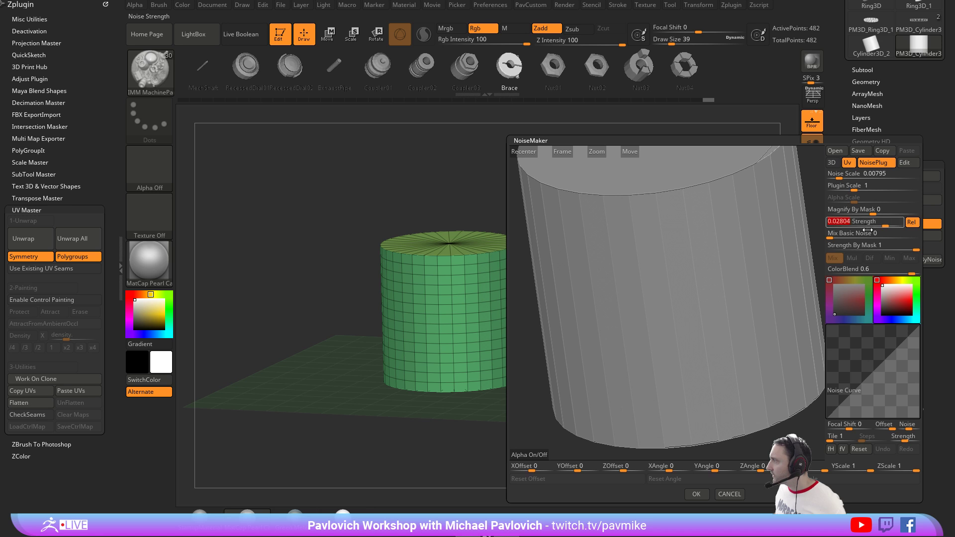
pyautogui.moveTo(860, 185); pyautogui.dragTo(840, 190)
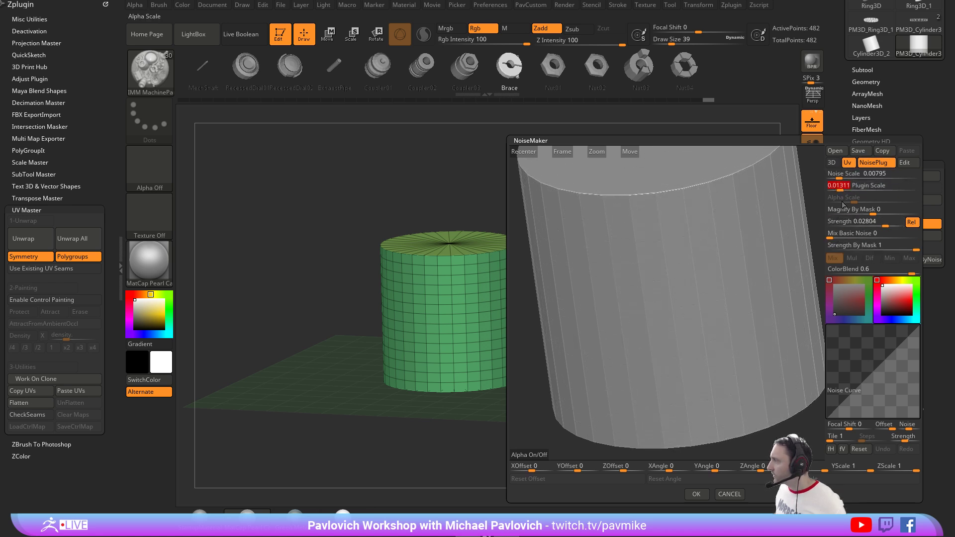
pyautogui.moveTo(840, 223); pyautogui.dragTo(837, 226)
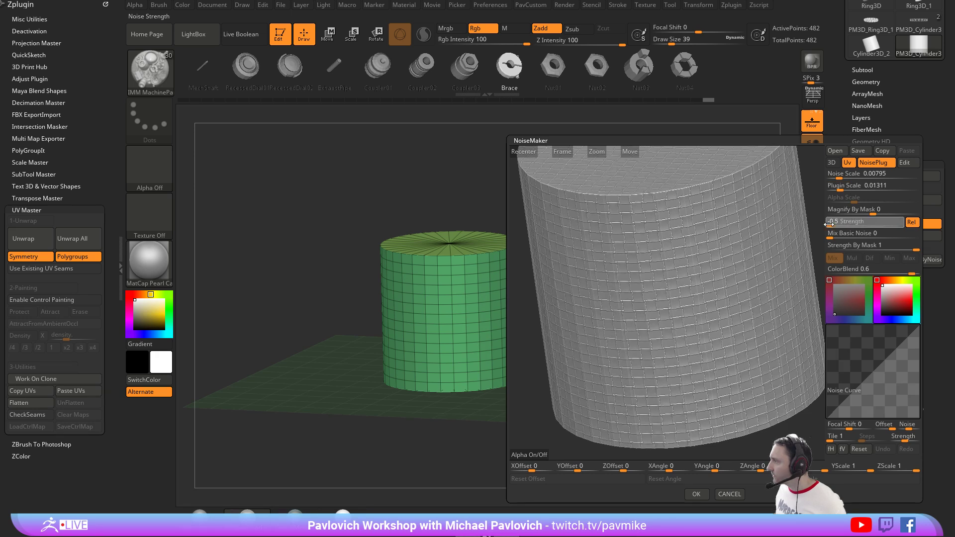
pyautogui.moveTo(808, 184)
pyautogui.mouseDown()
pyautogui.moveTo(813, 169)
pyautogui.moveTo(808, 180)
pyautogui.mouseUp()
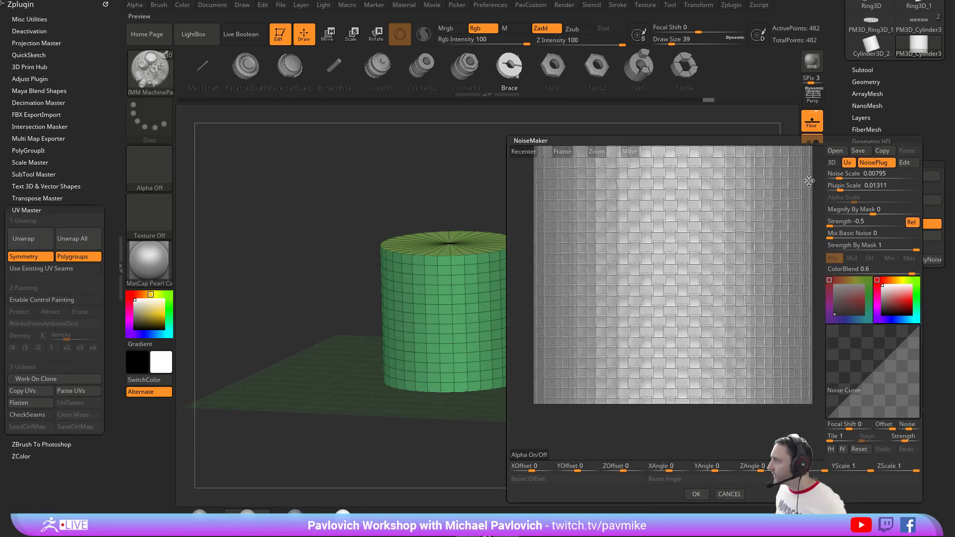
# Switch the weave noise to 3D mapping with Plugin Scale 0.1686 and inspect the pattern on the cylinder's side and caps.
pyautogui.click(831, 163)
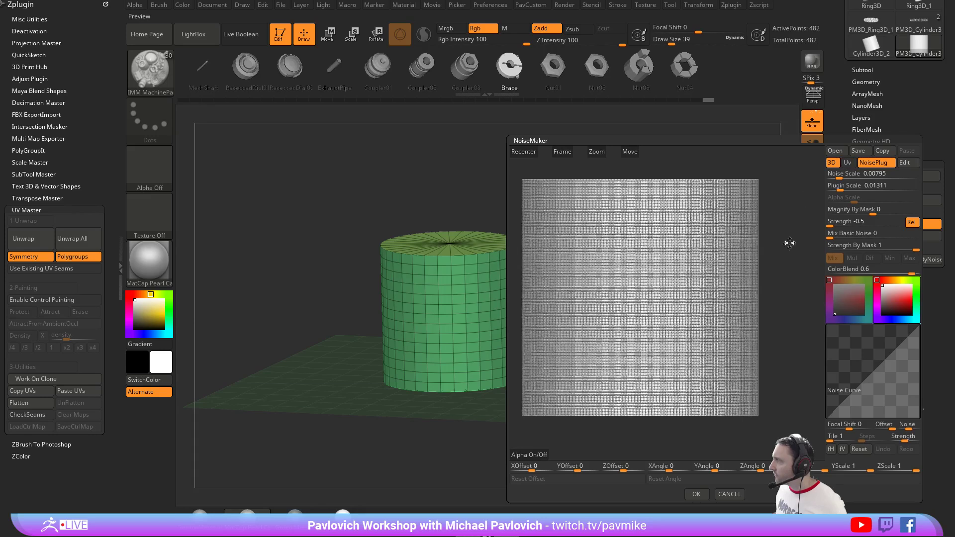
pyautogui.moveTo(776, 240); pyautogui.dragTo(757, 249)
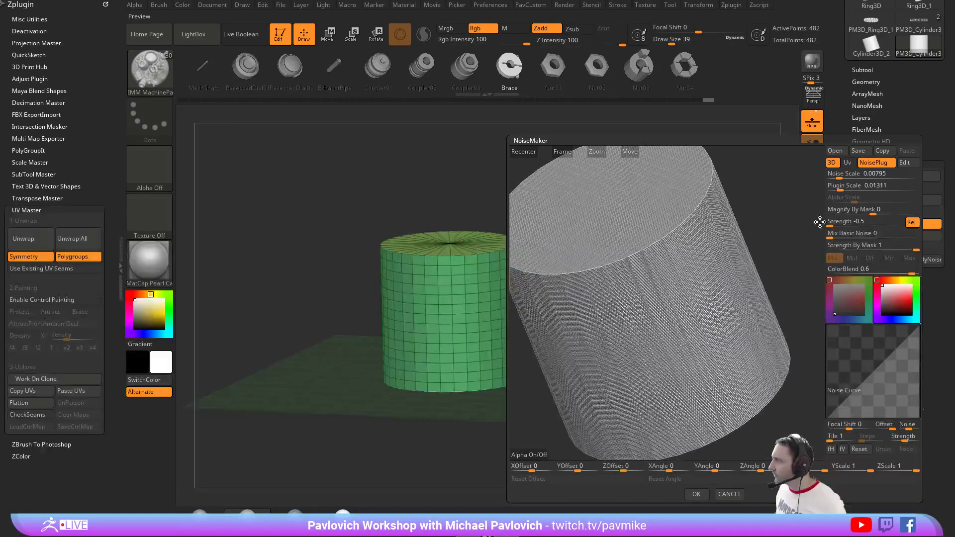
pyautogui.moveTo(851, 187); pyautogui.dragTo(846, 189)
pyautogui.moveTo(782, 188); pyautogui.dragTo(591, 240)
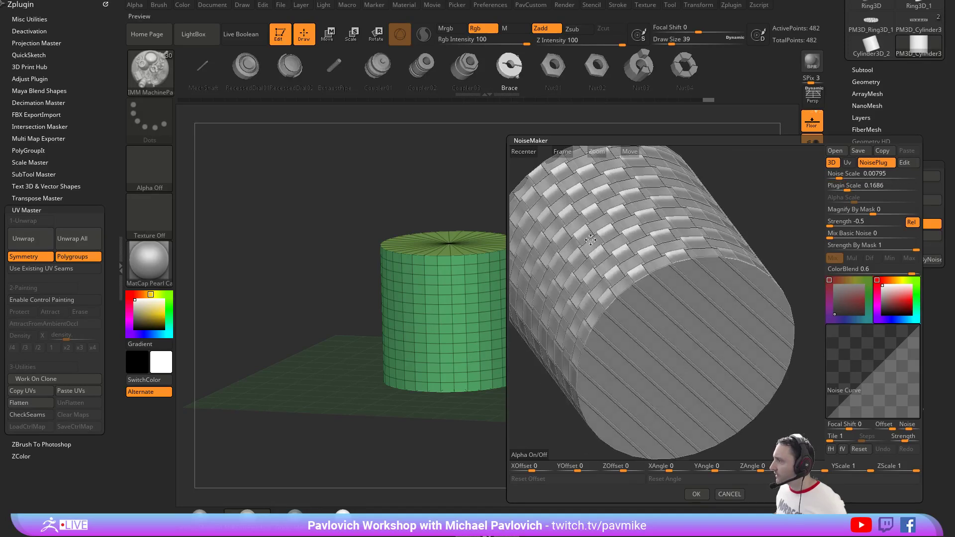
pyautogui.moveTo(752, 193); pyautogui.dragTo(765, 256)
pyautogui.moveTo(786, 221); pyautogui.dragTo(771, 179)
pyautogui.click(790, 240)
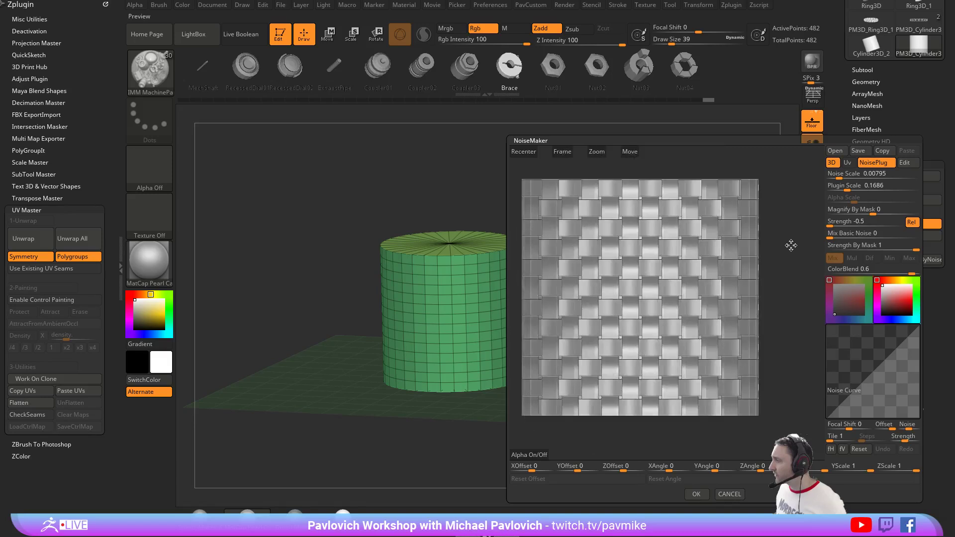
# Return the weave noise to UV mapping with Plugin Scale 0.01311 and accept the noise settings.
pyautogui.click(847, 163)
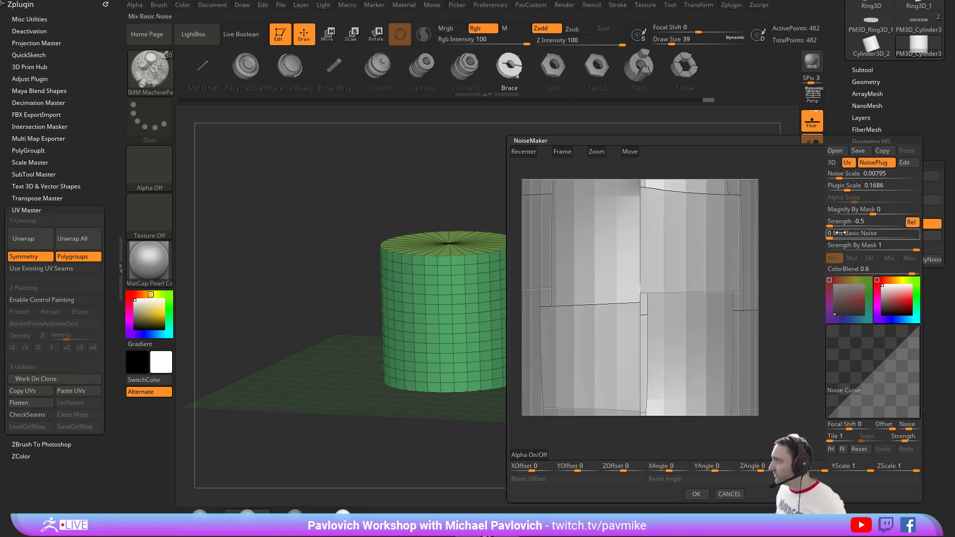
pyautogui.click(846, 210)
pyautogui.moveTo(844, 191); pyautogui.dragTo(838, 190)
pyautogui.moveTo(688, 159)
pyautogui.mouseDown()
pyautogui.moveTo(724, 161)
pyautogui.moveTo(793, 258)
pyautogui.moveTo(806, 241)
pyautogui.moveTo(861, 238)
pyautogui.moveTo(793, 252)
pyautogui.moveTo(818, 241)
pyautogui.mouseUp()
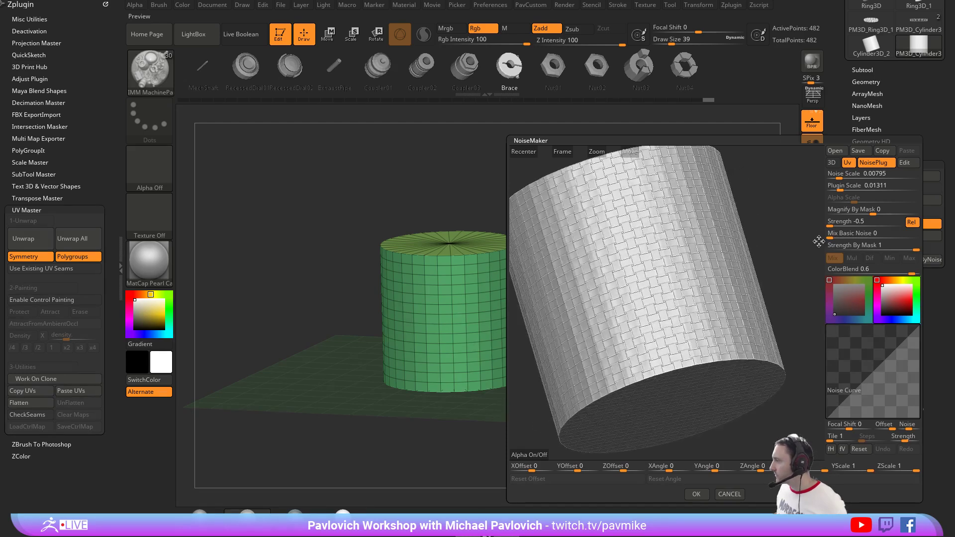
pyautogui.click(703, 495)
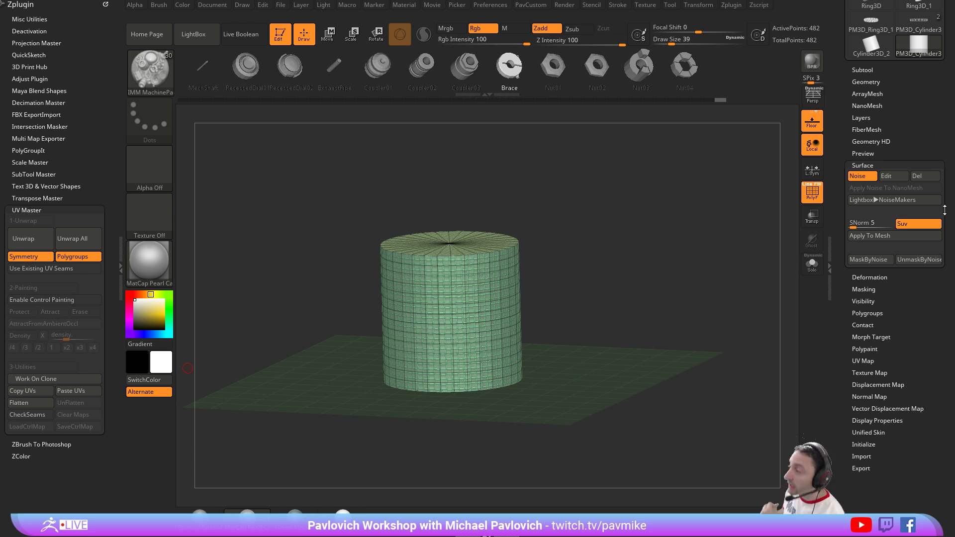
# Turn off the cylinder's surface noise and paint a round mask patch on its side at draw size 172.
pyautogui.click(857, 176)
pyautogui.moveTo(681, 224); pyautogui.dragTo(660, 223)
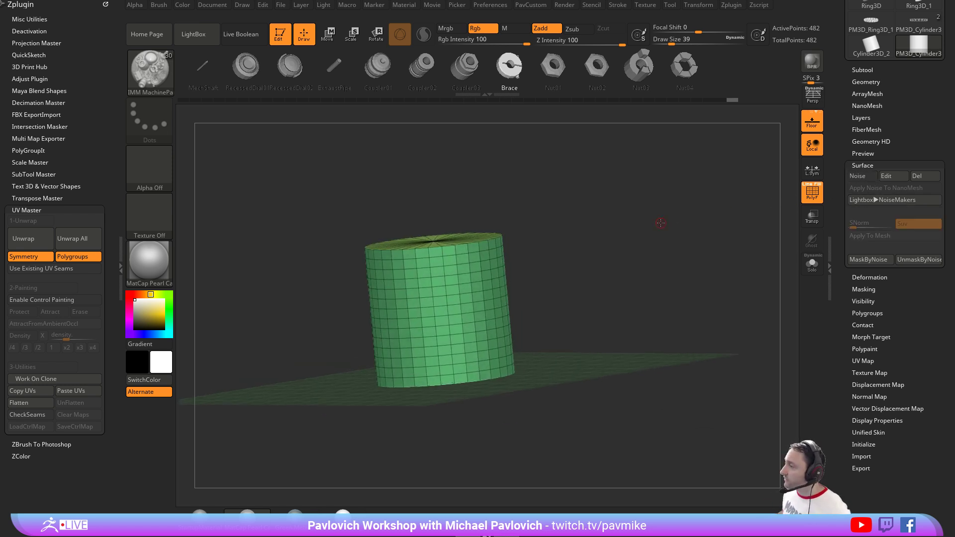
pyautogui.press('s')
pyautogui.moveTo(475, 304)
pyautogui.keyDown('ctrl'); pyautogui.mouseDown()
pyautogui.moveTo(453, 318)
pyautogui.moveTo(467, 291)
pyautogui.mouseUp(); pyautogui.keyUp('ctrl')
pyautogui.keyDown('shift'); pyautogui.moveTo(871, 122); pyautogui.dragTo(871, 119); pyautogui.keyUp('shift')
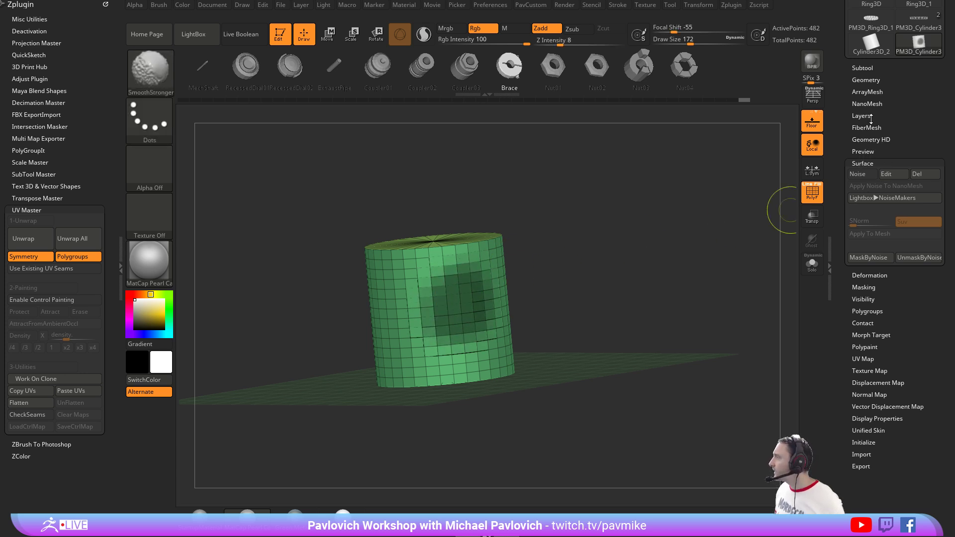
# Generate a FiberMesh preview from the masked patch on the cylinder's side.
pyautogui.click(868, 163)
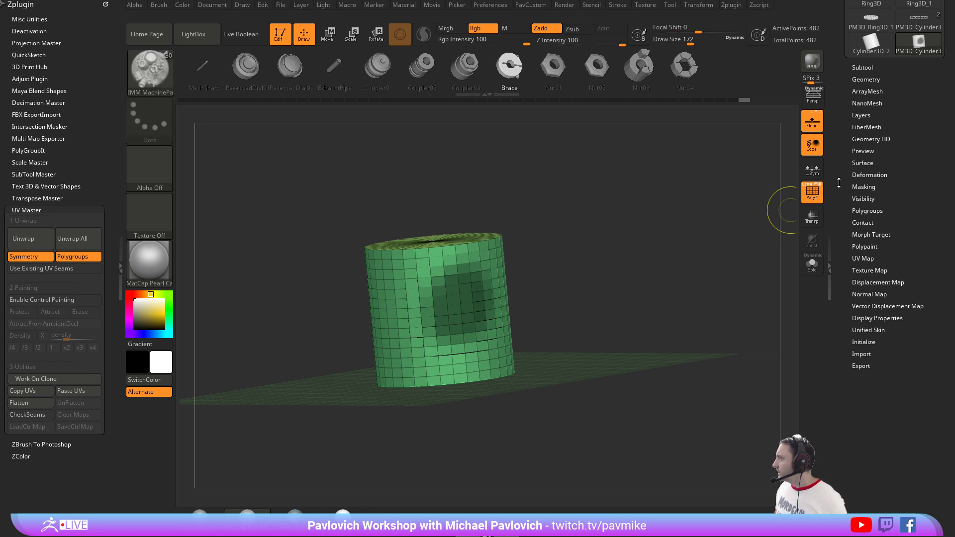
pyautogui.scroll(5, 861, 301)
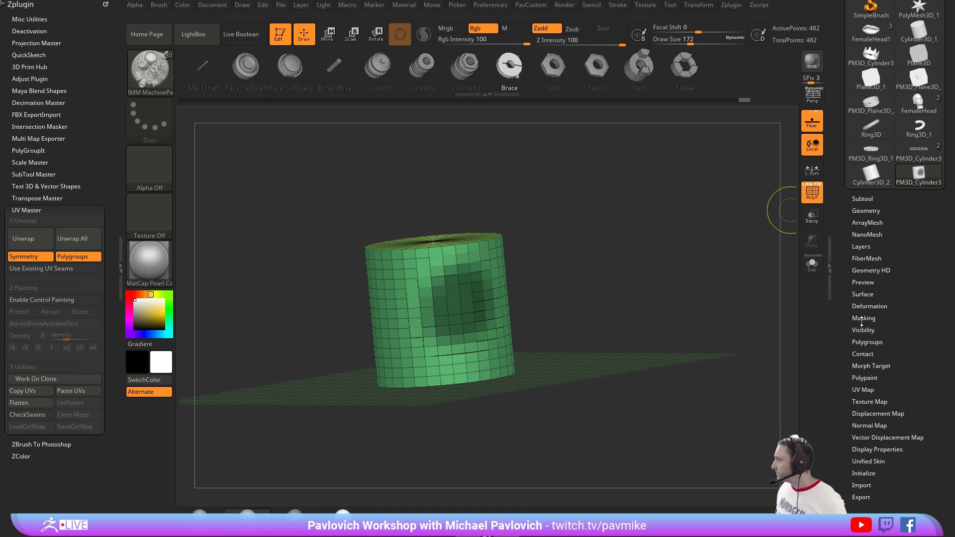
pyautogui.moveTo(842, 218); pyautogui.dragTo(849, 191)
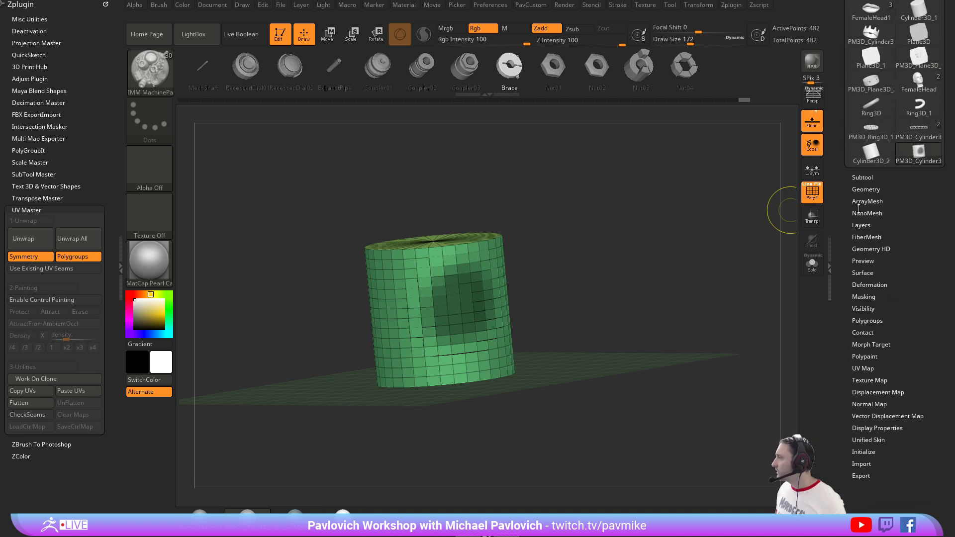
pyautogui.click(864, 237)
pyautogui.click(860, 272)
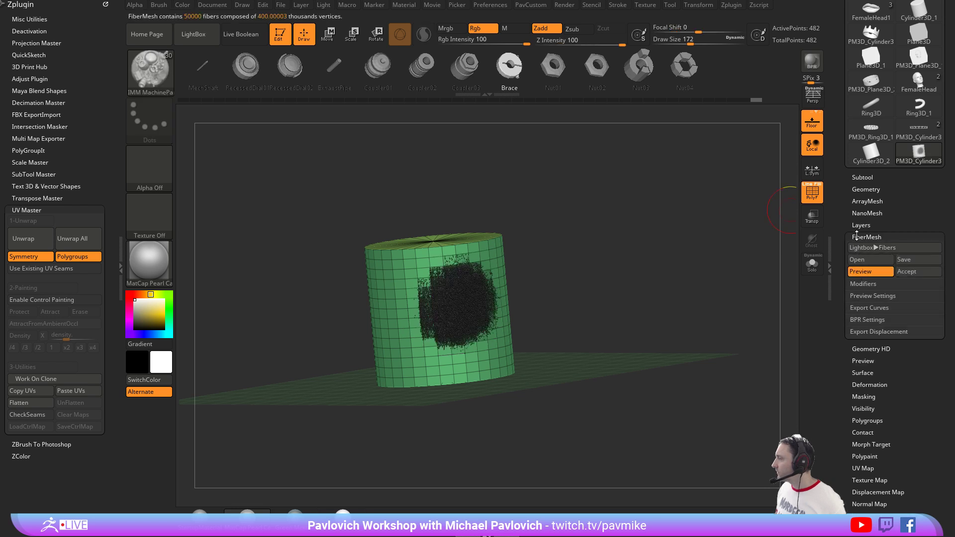
# Set the fibers' Length to 888.88952, MaxFibers to 12.34666 and Coverage to 168.68071.
pyautogui.click(861, 284)
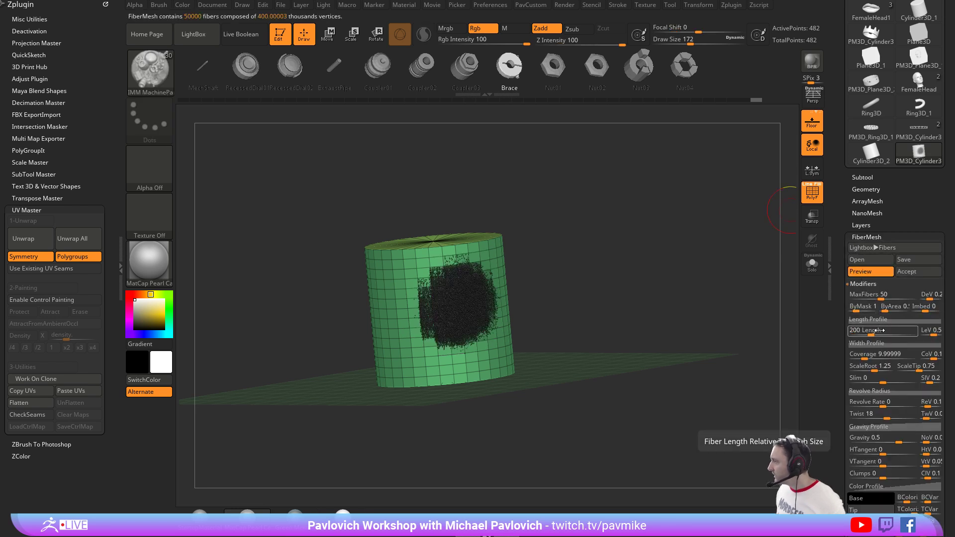
pyautogui.moveTo(889, 333); pyautogui.dragTo(895, 332)
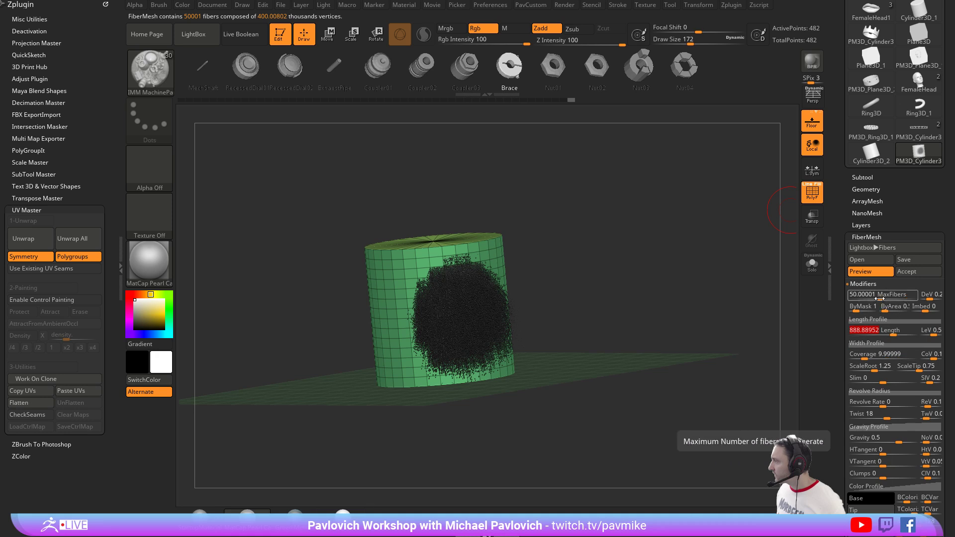
pyautogui.moveTo(861, 295); pyautogui.dragTo(872, 300)
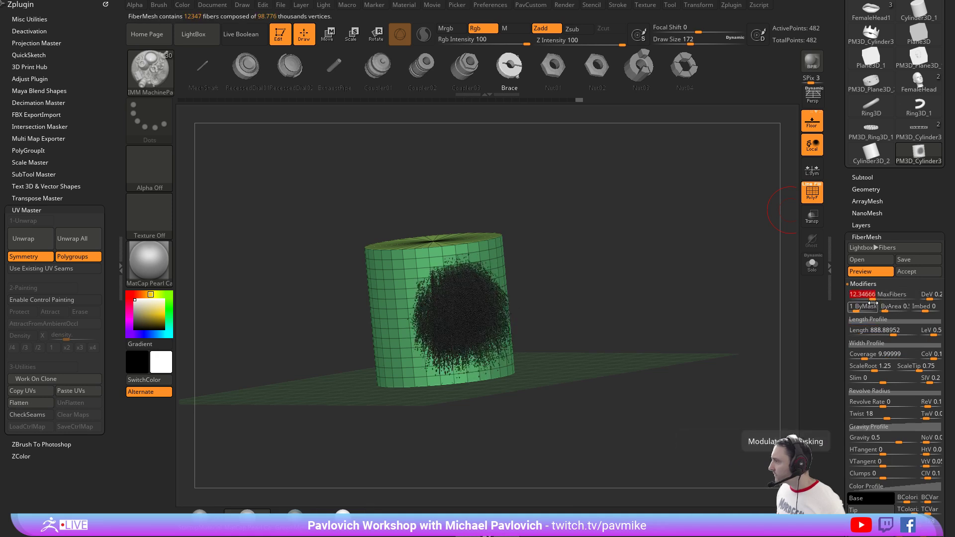
pyautogui.moveTo(865, 357); pyautogui.dragTo(878, 358)
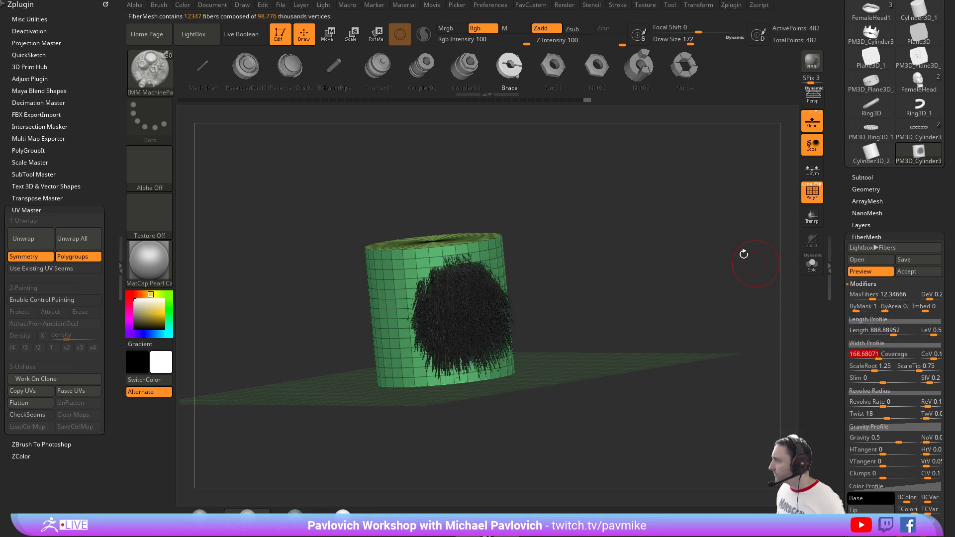
# Inspect the fibers up close and accept the FiberMesh as its own subtool.
pyautogui.keyDown('ctrl'); pyautogui.moveTo(744, 254); pyautogui.dragTo(747, 279, button='right'); pyautogui.keyUp('ctrl')
pyautogui.moveTo(711, 271); pyautogui.dragTo(691, 264)
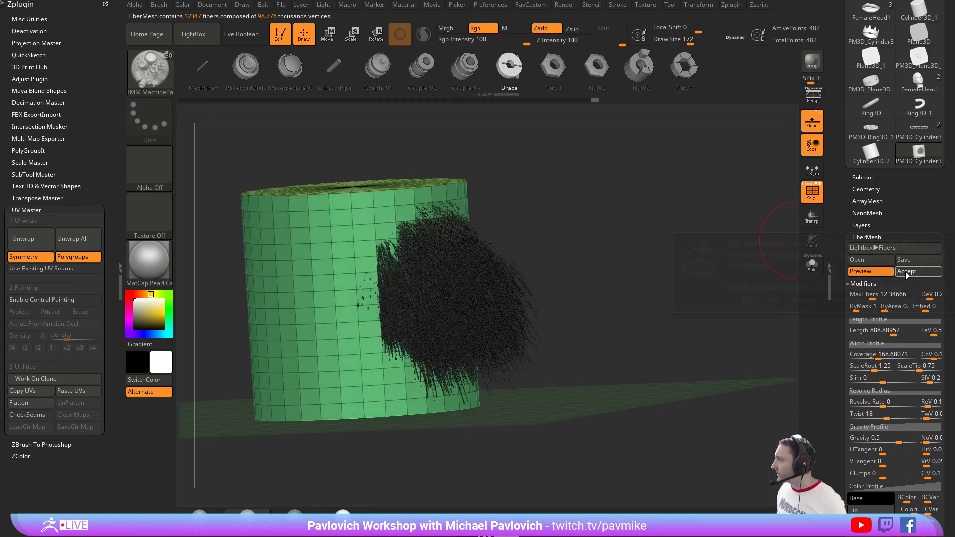
pyautogui.click(812, 300)
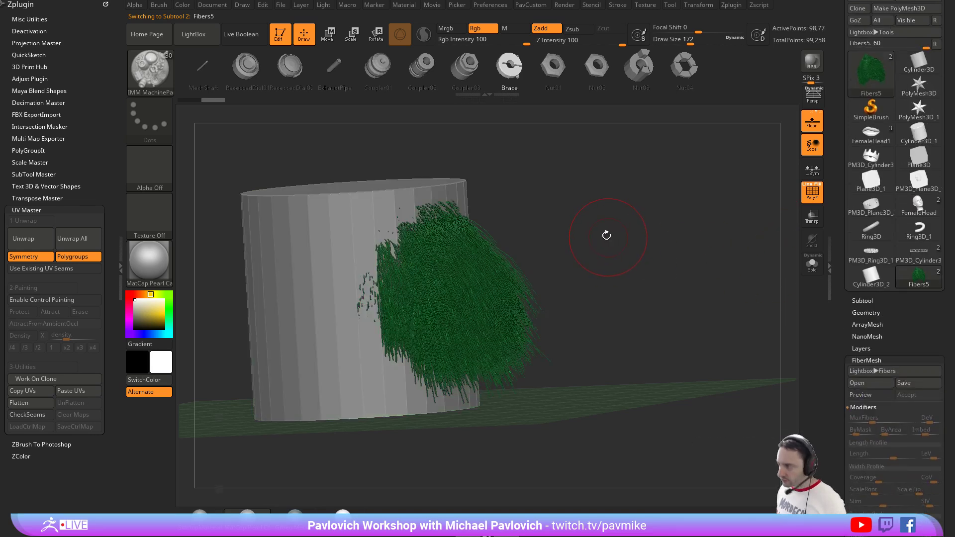
# Choose the GroomHairBall brush, set the draw size to 351 and comb the fibers on the cylinder.
pyautogui.press('b')
pyautogui.press('g')
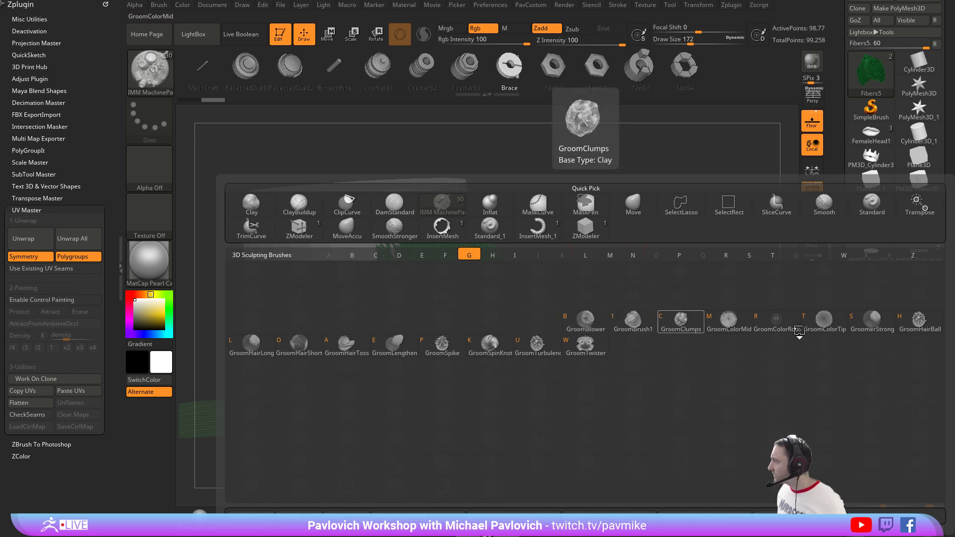
pyautogui.click(919, 320)
pyautogui.press('s')
pyautogui.moveTo(562, 229); pyautogui.dragTo(577, 229)
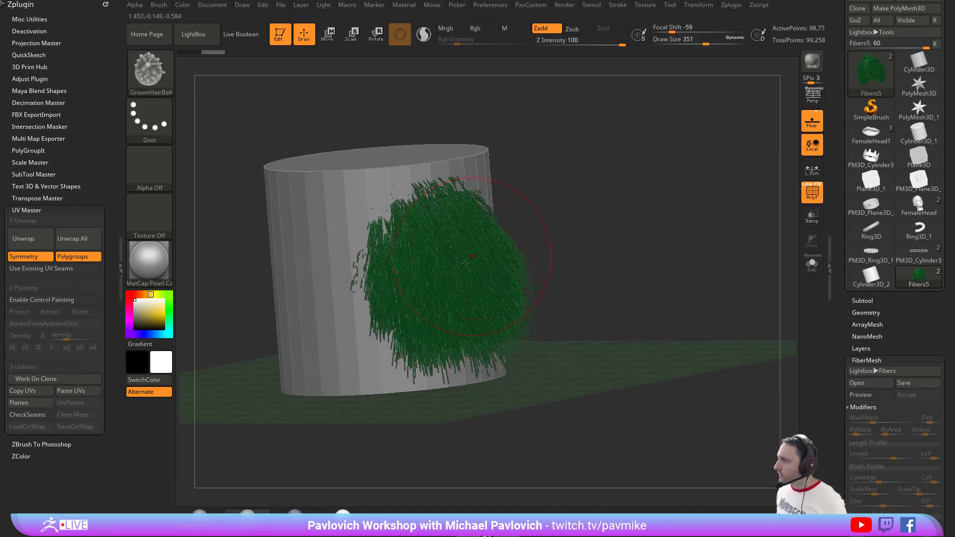
pyautogui.moveTo(463, 277)
pyautogui.mouseDown()
pyautogui.moveTo(460, 294)
pyautogui.moveTo(447, 258)
pyautogui.moveTo(501, 262)
pyautogui.moveTo(435, 298)
pyautogui.moveTo(477, 278)
pyautogui.mouseUp()
pyautogui.moveTo(613, 275); pyautogui.dragTo(699, 215)
# Apply the SkinShade4 material and set the draw size to 239.
pyautogui.click(341, 514)
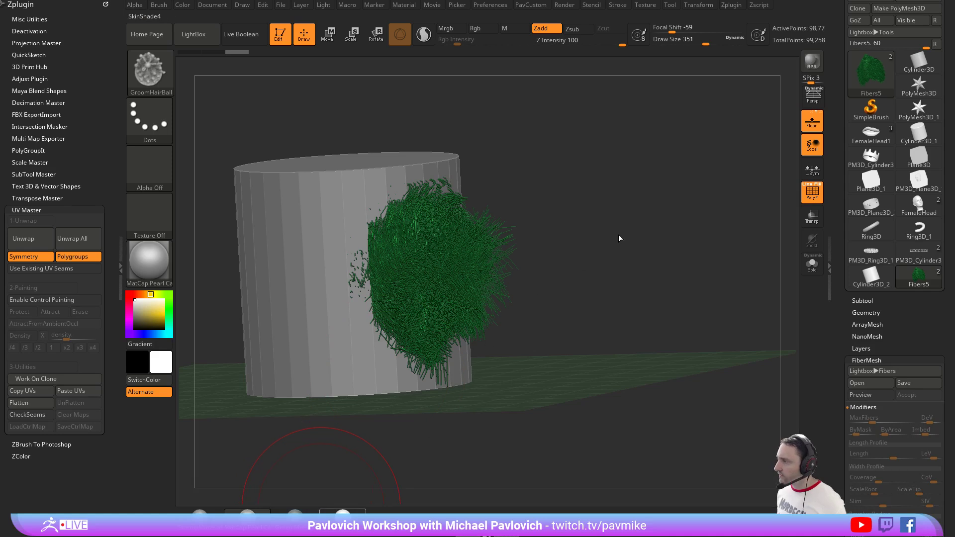
pyautogui.moveTo(634, 215)
pyautogui.keyDown('alt'); pyautogui.mouseDown()
pyautogui.moveTo(638, 254)
pyautogui.moveTo(623, 255)
pyautogui.mouseUp(); pyautogui.keyUp('alt')
pyautogui.press('s')
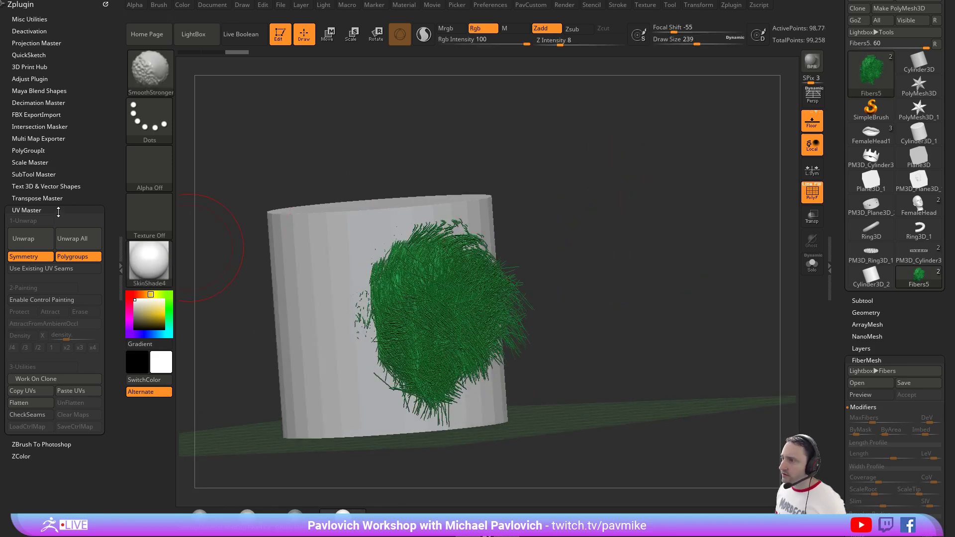
# Dock the Brush palette in place of UV Master's options and examine the Auto Mask FiberMesh setting and its mask curve.
pyautogui.click(26, 210)
pyautogui.click(158, 7)
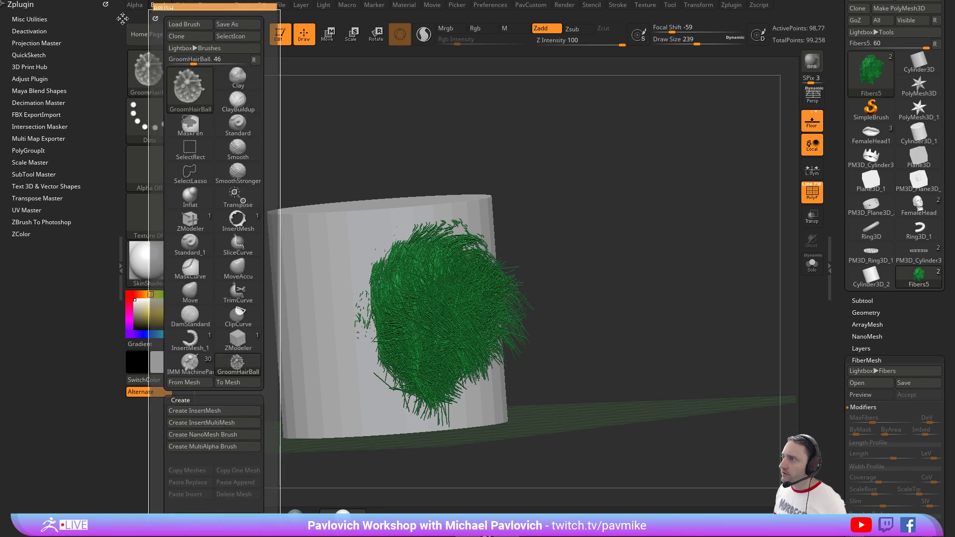
pyautogui.click(153, 11)
pyautogui.scroll(-10, 35, 342)
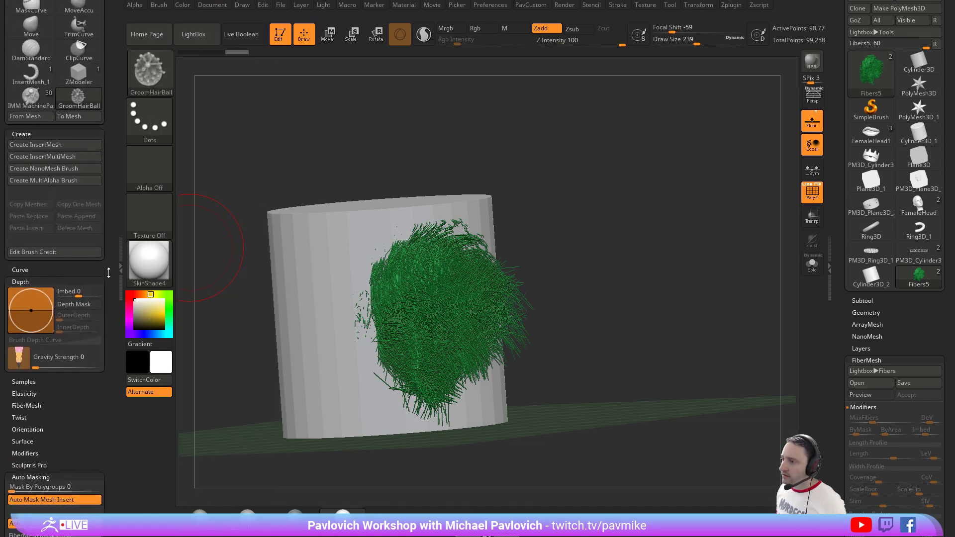
pyautogui.scroll(-3, 35, 342)
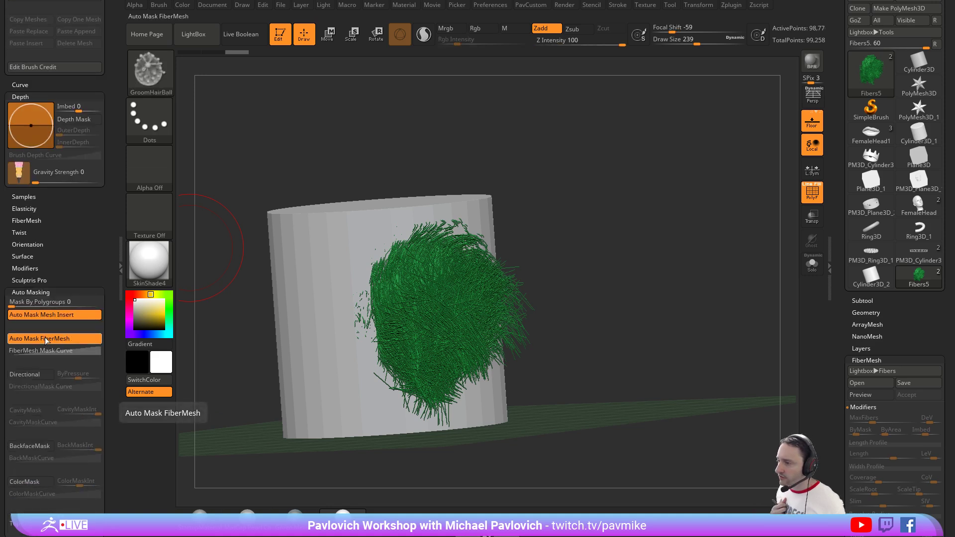
pyautogui.press('ctrl')
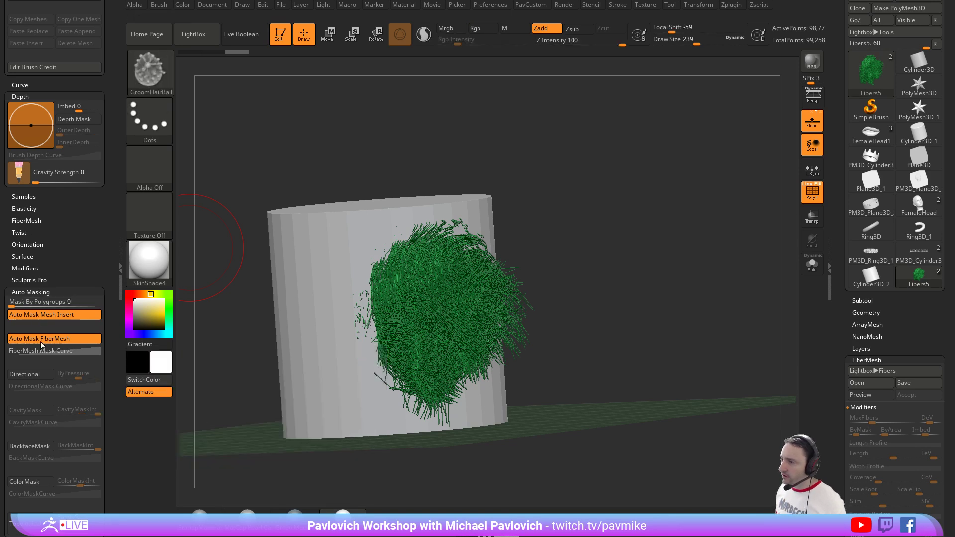
pyautogui.click(42, 350)
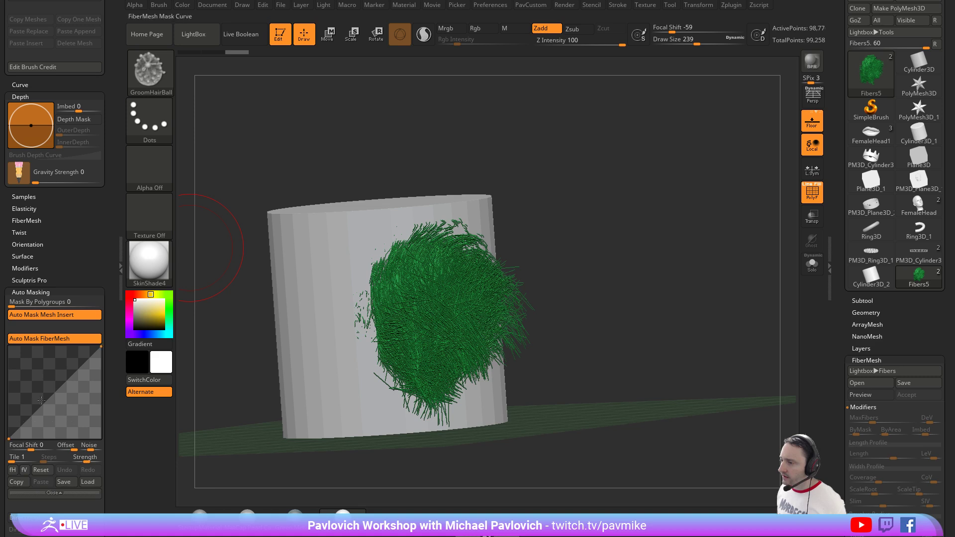
# Groom the fibers outward into a tapered tuft with repeated GroomHairBall strokes, adjusting the brush size and ending at draw size 74.
pyautogui.moveTo(574, 256); pyautogui.dragTo(604, 271)
pyautogui.press('s')
pyautogui.moveTo(430, 295); pyautogui.dragTo(437, 295)
pyautogui.moveTo(415, 249)
pyautogui.mouseDown()
pyautogui.moveTo(407, 319)
pyautogui.moveTo(499, 304)
pyautogui.mouseUp()
pyautogui.moveTo(380, 296)
pyautogui.mouseDown()
pyautogui.moveTo(477, 336)
pyautogui.moveTo(537, 323)
pyautogui.moveTo(552, 331)
pyautogui.mouseUp()
pyautogui.moveTo(407, 354)
pyautogui.mouseDown()
pyautogui.moveTo(582, 348)
pyautogui.moveTo(591, 390)
pyautogui.mouseUp()
pyautogui.press('s')
pyautogui.moveTo(460, 297)
pyautogui.mouseDown()
pyautogui.moveTo(472, 297)
pyautogui.moveTo(487, 265)
pyautogui.moveTo(518, 309)
pyautogui.moveTo(607, 343)
pyautogui.mouseUp()
pyautogui.moveTo(433, 278); pyautogui.dragTo(545, 343)
pyautogui.press('s')
pyautogui.moveTo(607, 279); pyautogui.dragTo(572, 282)
pyautogui.moveTo(572, 282)
pyautogui.mouseDown()
pyautogui.moveTo(567, 277)
pyautogui.moveTo(652, 256)
pyautogui.mouseUp()
# Open the Mask By Fibers options in the Masking settings and apply FiberMask to the groomed fibers.
pyautogui.moveTo(834, 333); pyautogui.dragTo(840, 193)
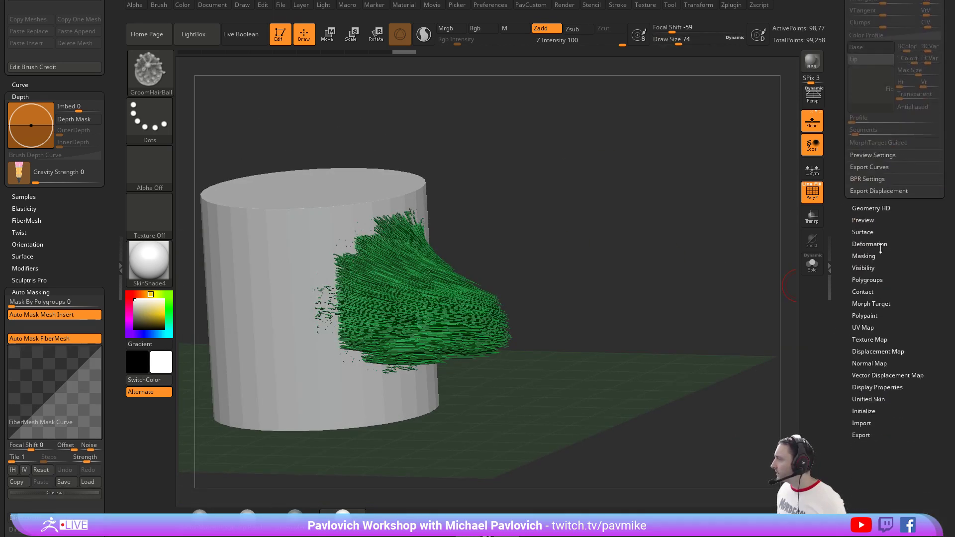
pyautogui.keyDown('shift'); pyautogui.click(865, 255); pyautogui.keyUp('shift')
pyautogui.moveTo(841, 267); pyautogui.dragTo(843, 213)
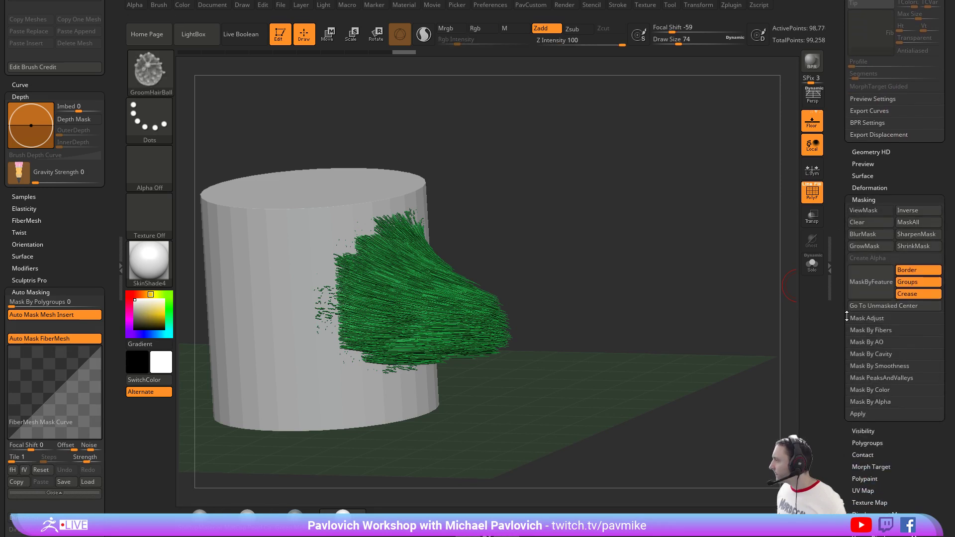
pyautogui.click(859, 330)
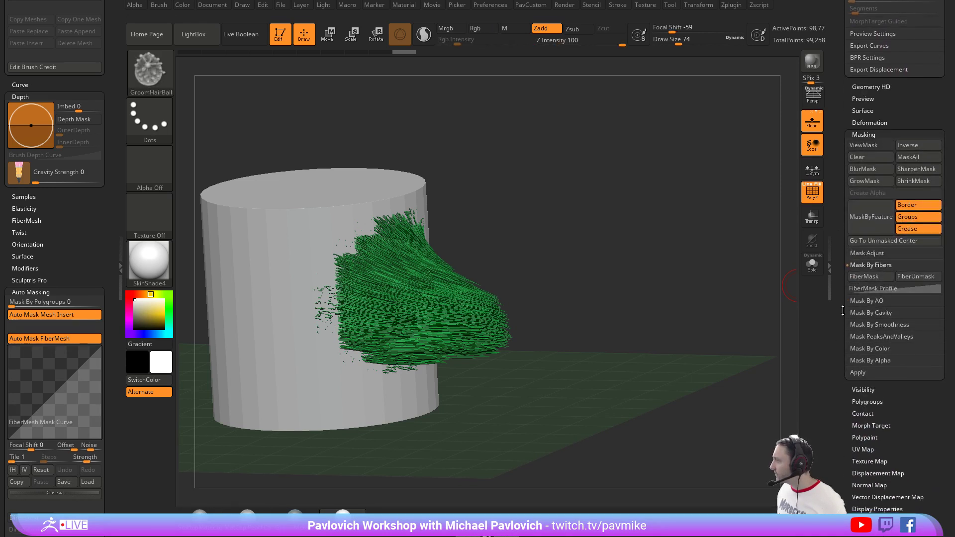
pyautogui.click(884, 283)
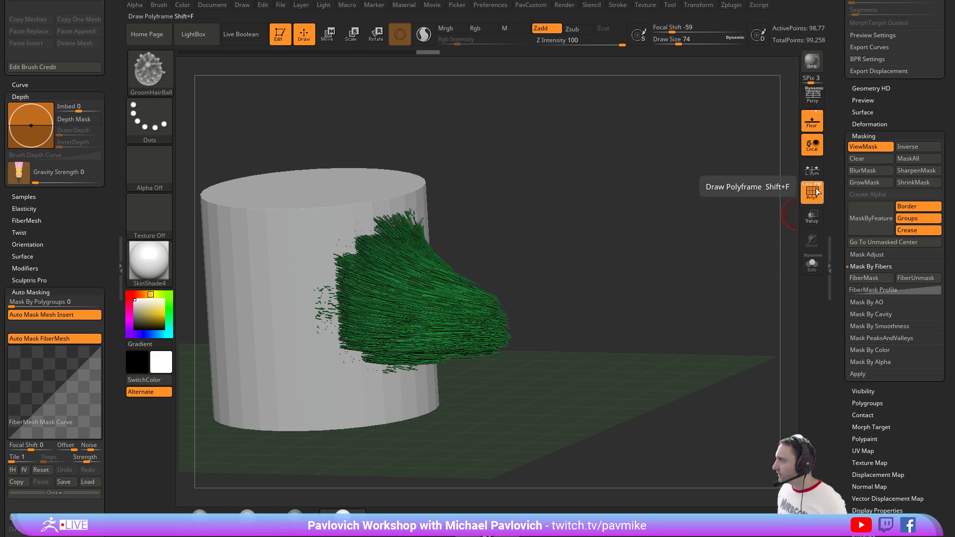
# Clear and reapply FiberMask to compare the masked and unmasked fibers, and expand the FiberMask Profile curve.
pyautogui.moveTo(767, 192); pyautogui.dragTo(681, 246)
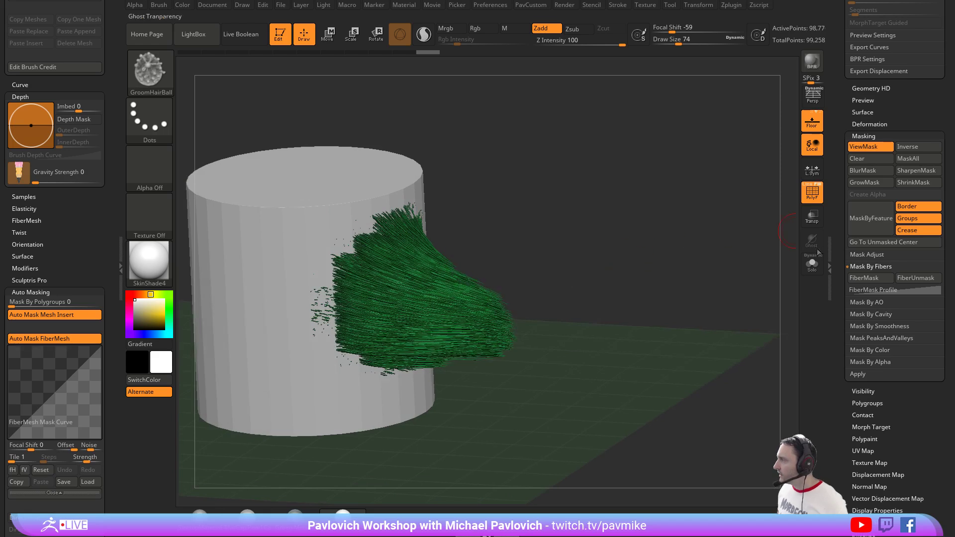
pyautogui.hotkey('ctrl', 'h')
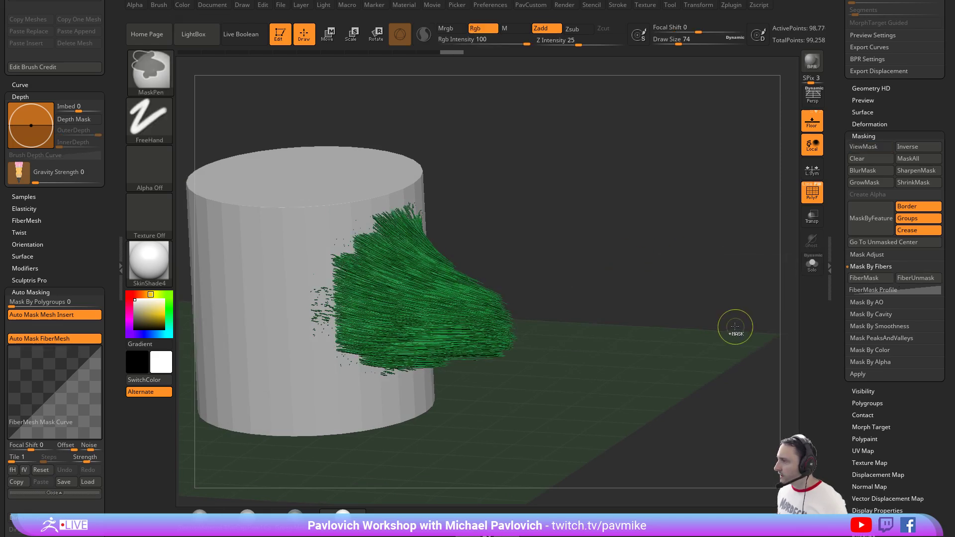
pyautogui.click(862, 281)
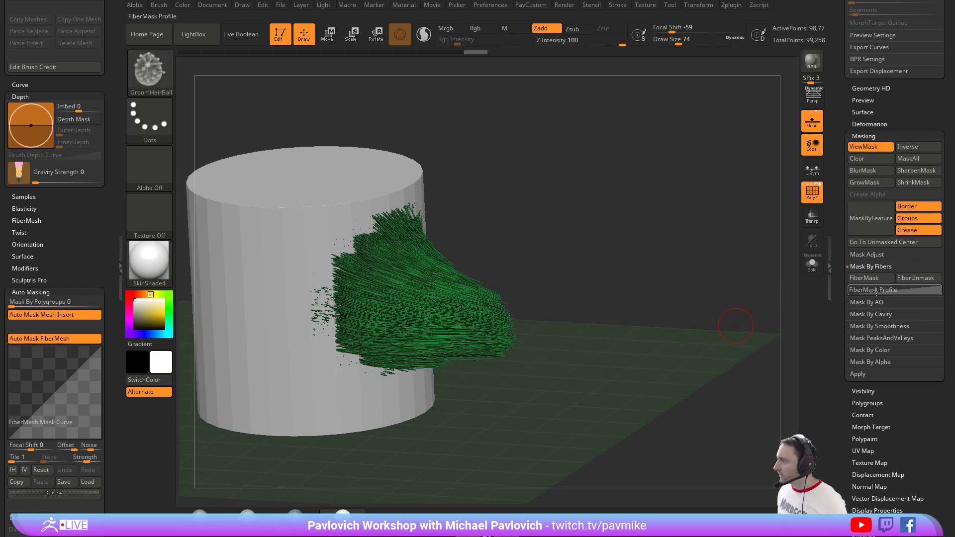
pyautogui.click(868, 289)
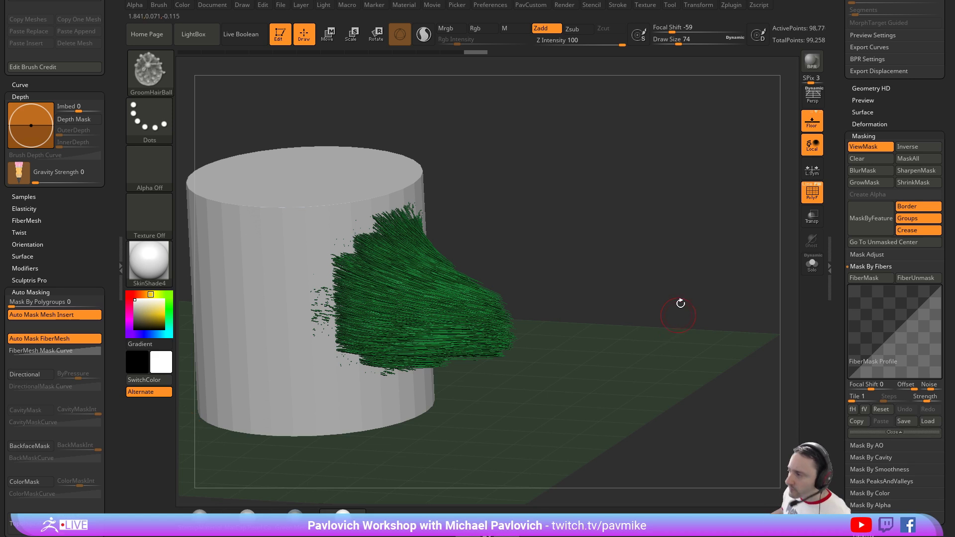
pyautogui.moveTo(675, 279); pyautogui.dragTo(610, 235)
pyautogui.hotkey('ctrl', 'h')
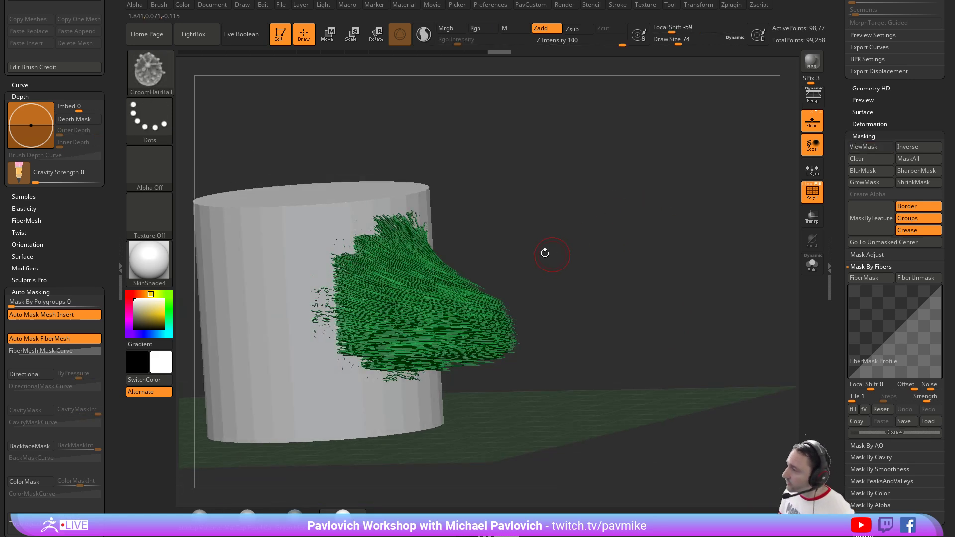
pyautogui.moveTo(588, 249); pyautogui.dragTo(434, 321)
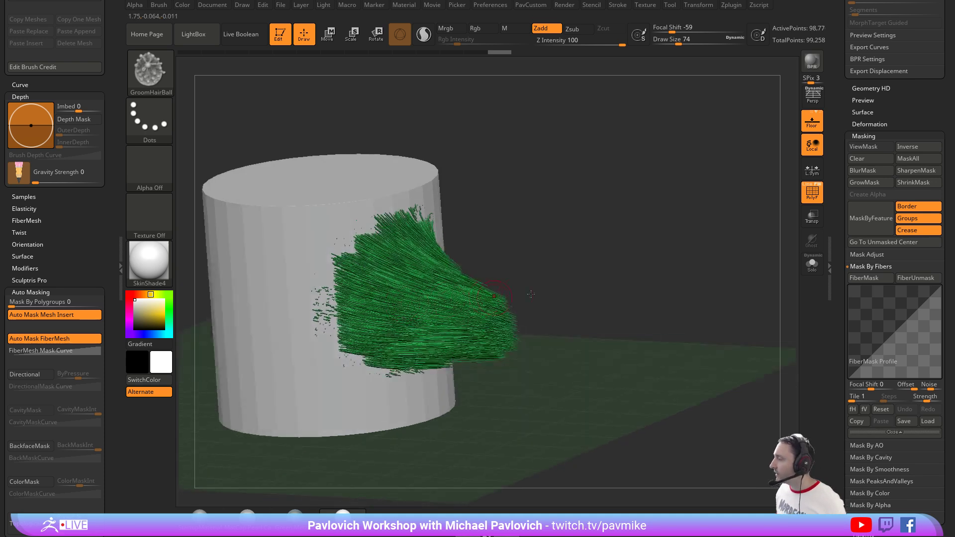
pyautogui.click(863, 281)
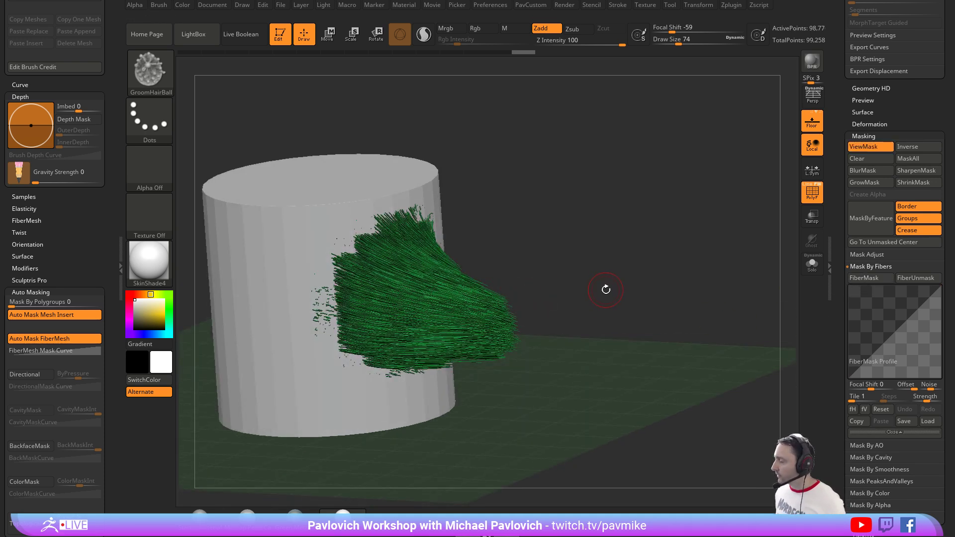
# Try to fill the masked fibers with yellow (R 243, G 199, B 0).
pyautogui.click(164, 314)
pyautogui.hotkey('ctrl', 'f')
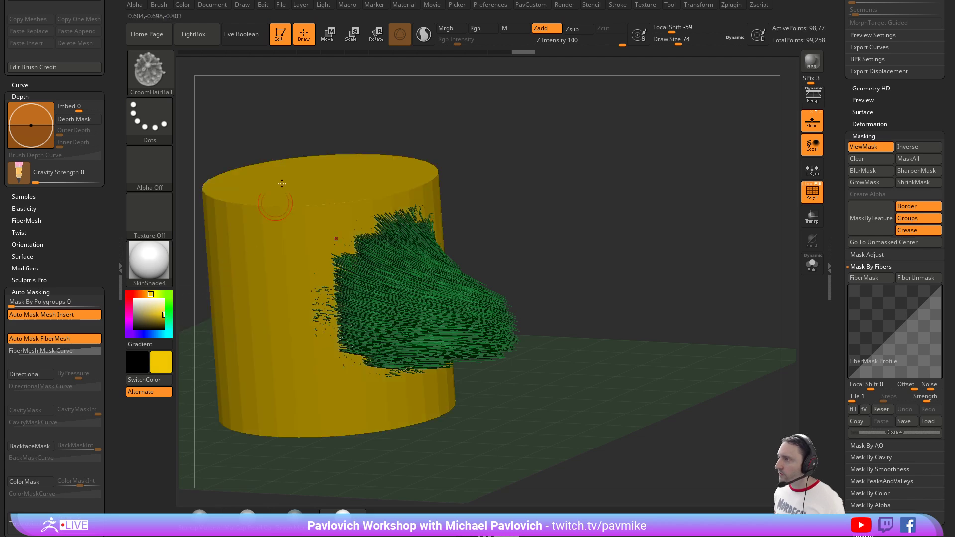
pyautogui.click(191, 5)
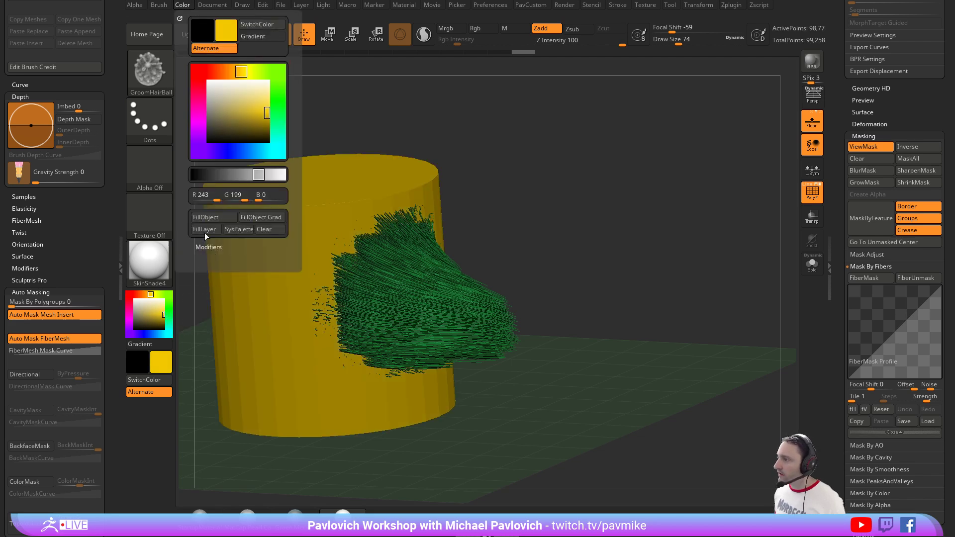
pyautogui.click(217, 221)
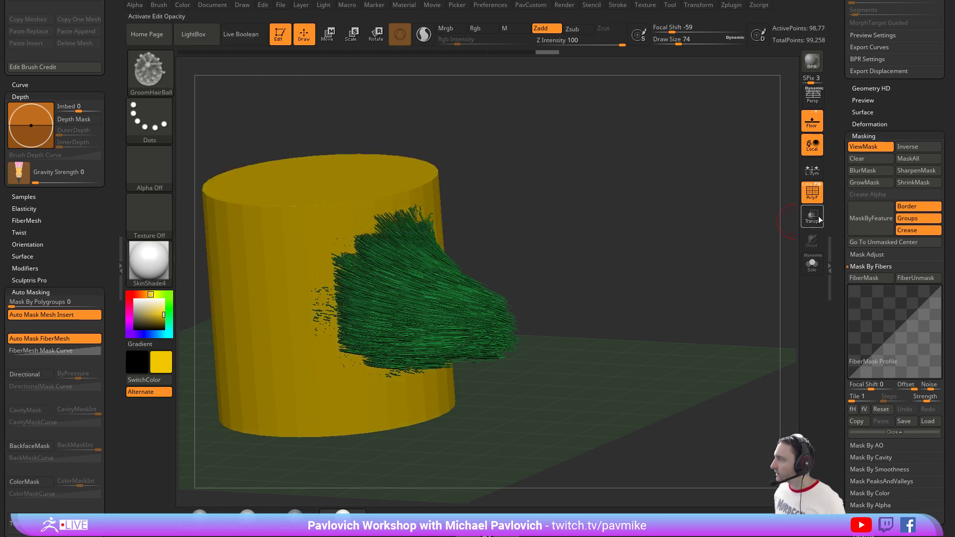
# Check in the subtool list that Fibers5 is the active subtool and turn off the polyframe display.
pyautogui.moveTo(833, 291); pyautogui.dragTo(826, 381)
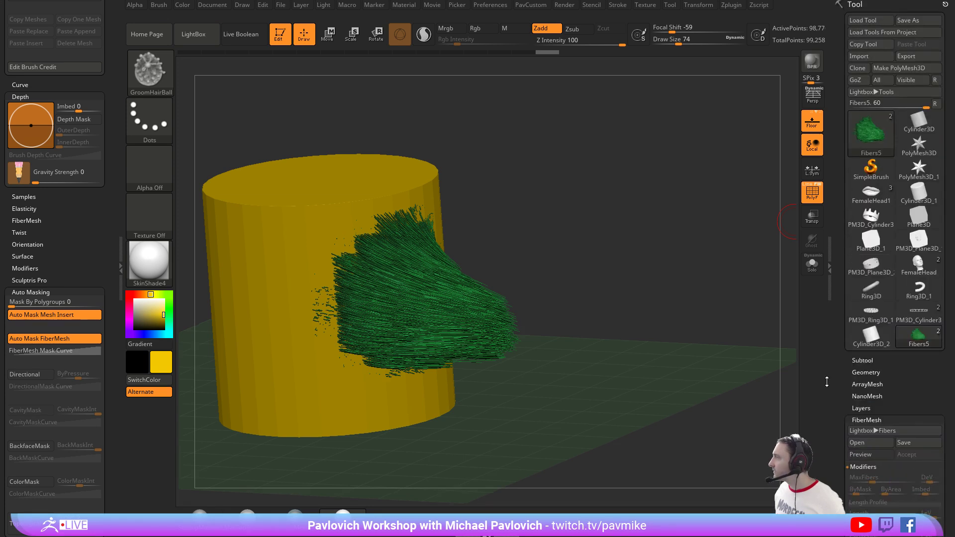
pyautogui.click(851, 363)
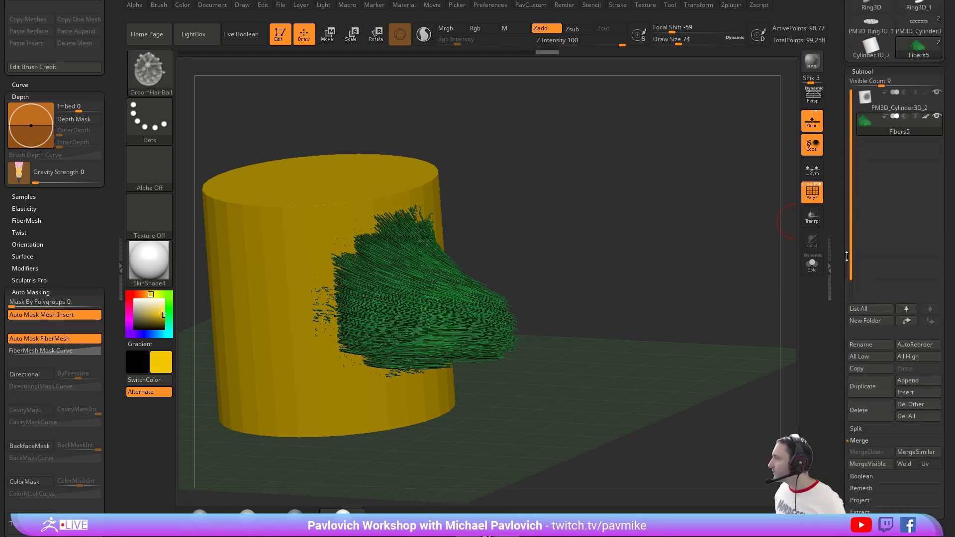
pyautogui.click(816, 192)
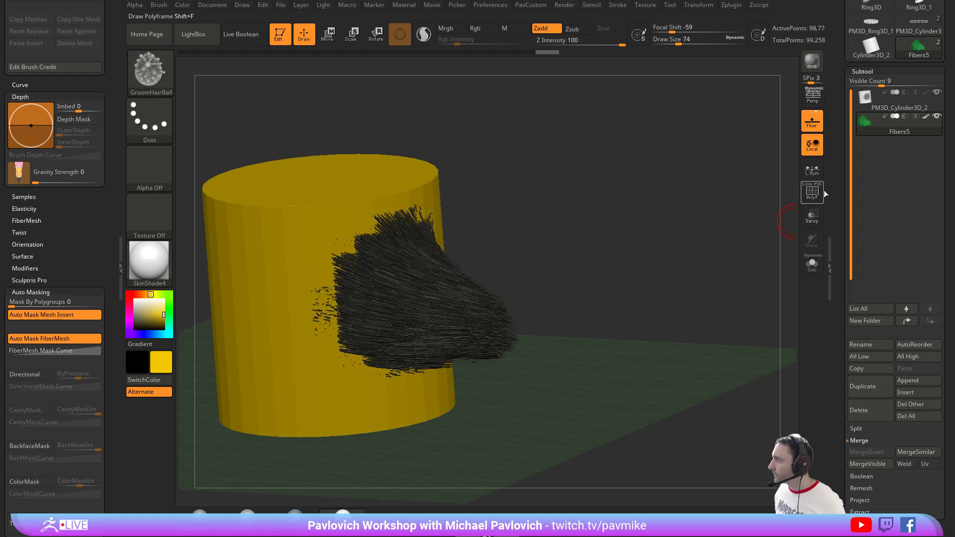
pyautogui.moveTo(838, 227); pyautogui.dragTo(797, 58)
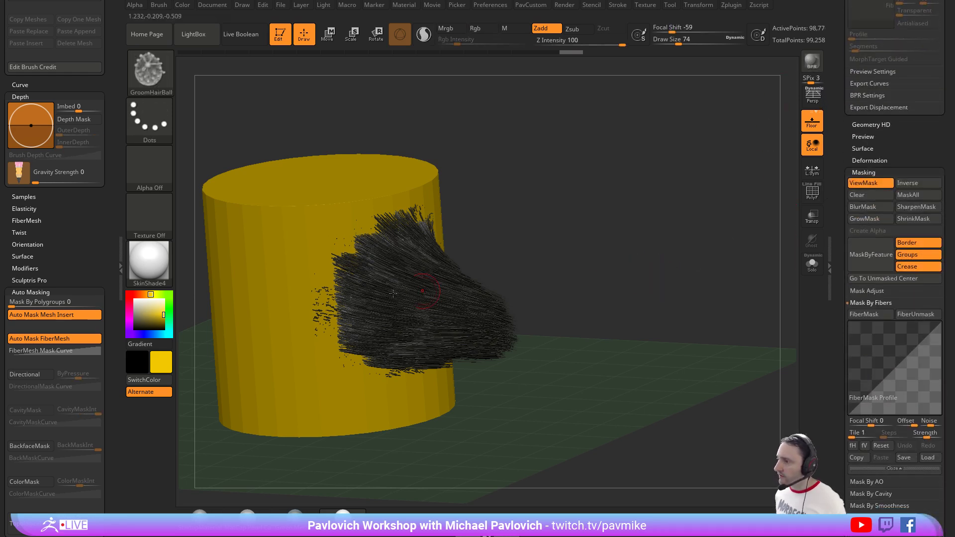
# Switch the colour to red (R 243, G 0, B 0) and try to fill the masked fibers with it.
pyautogui.click(130, 295)
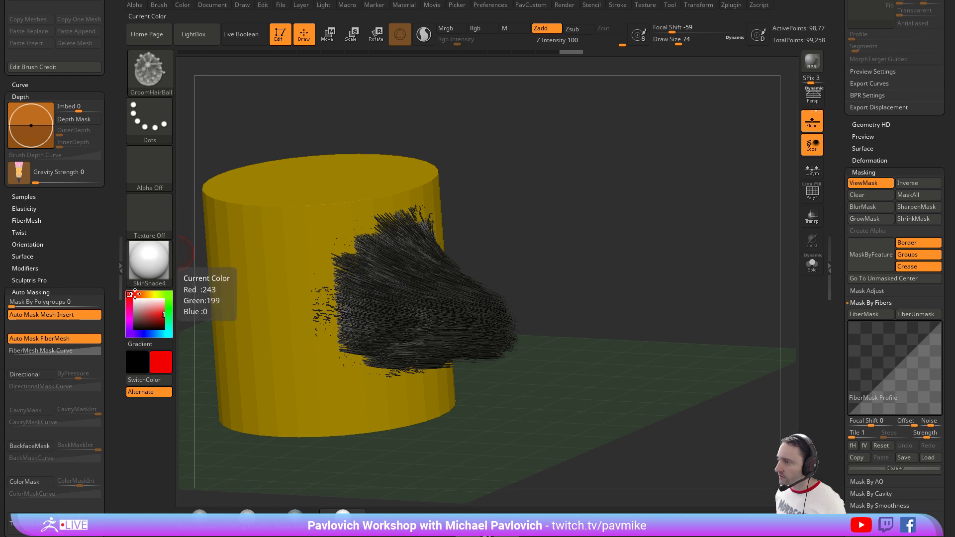
pyautogui.click(183, 5)
pyautogui.click(225, 216)
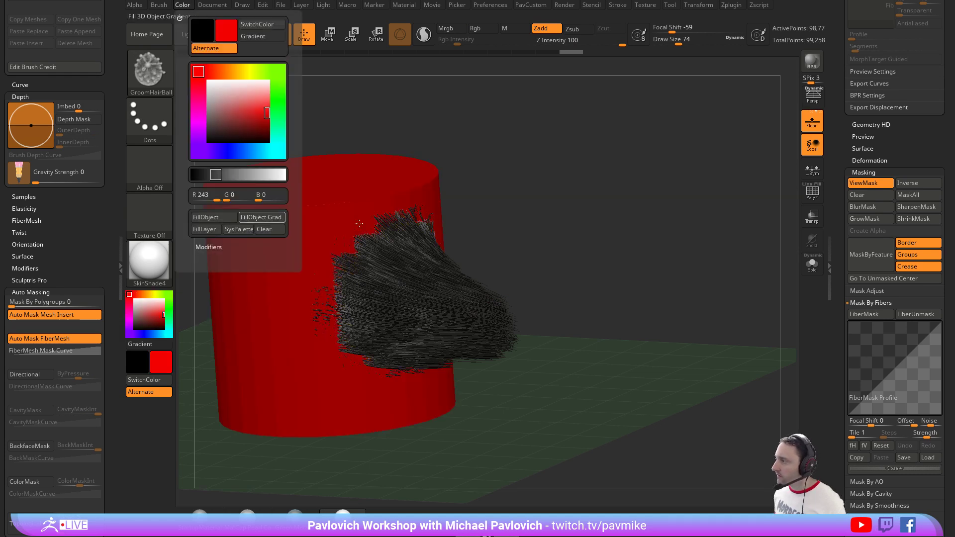
pyautogui.moveTo(619, 254); pyautogui.dragTo(617, 249)
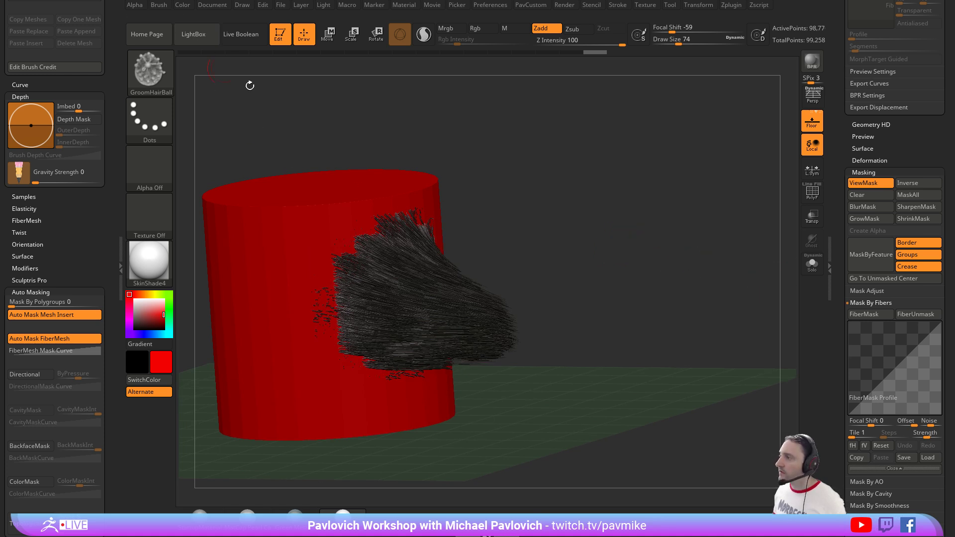
# Clear the fiber mask and fill all the fibers with red, with Rgb enabled at intensity 100.
pyautogui.hotkey('ctrl', 'h')
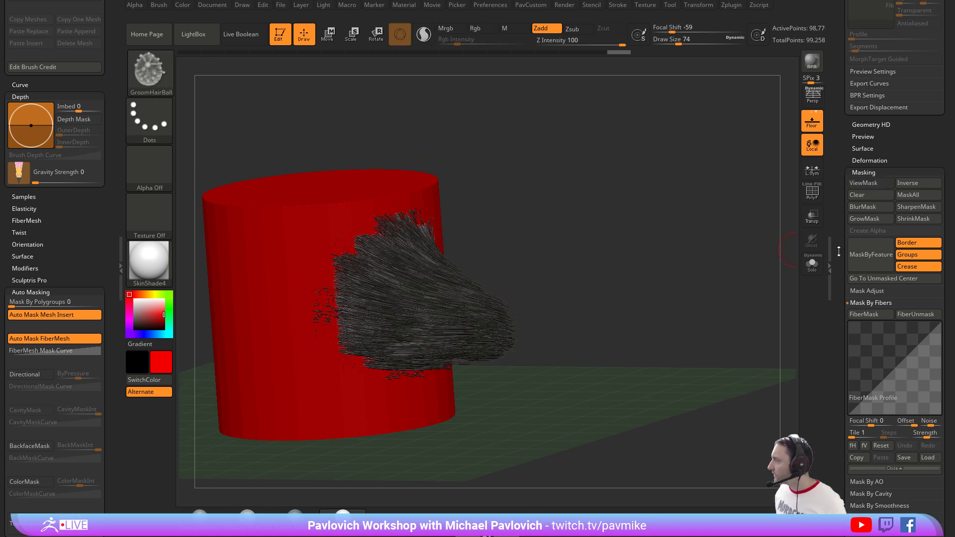
pyautogui.moveTo(838, 251); pyautogui.dragTo(838, 245)
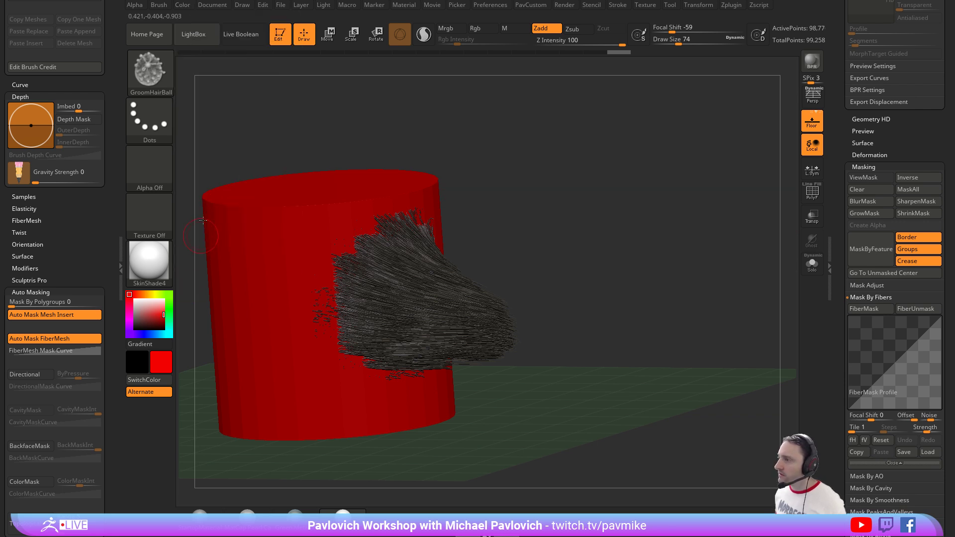
pyautogui.click(182, 5)
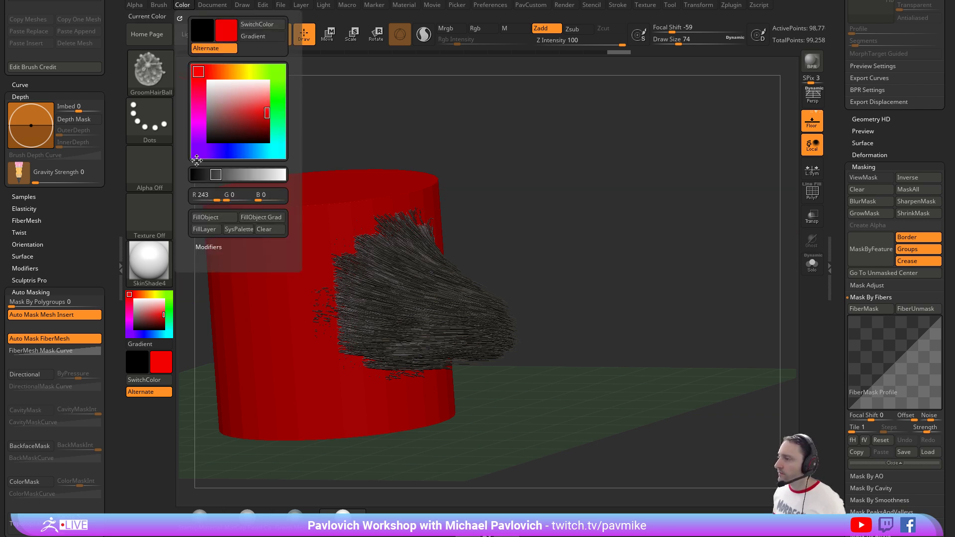
pyautogui.click(211, 218)
pyautogui.click(482, 29)
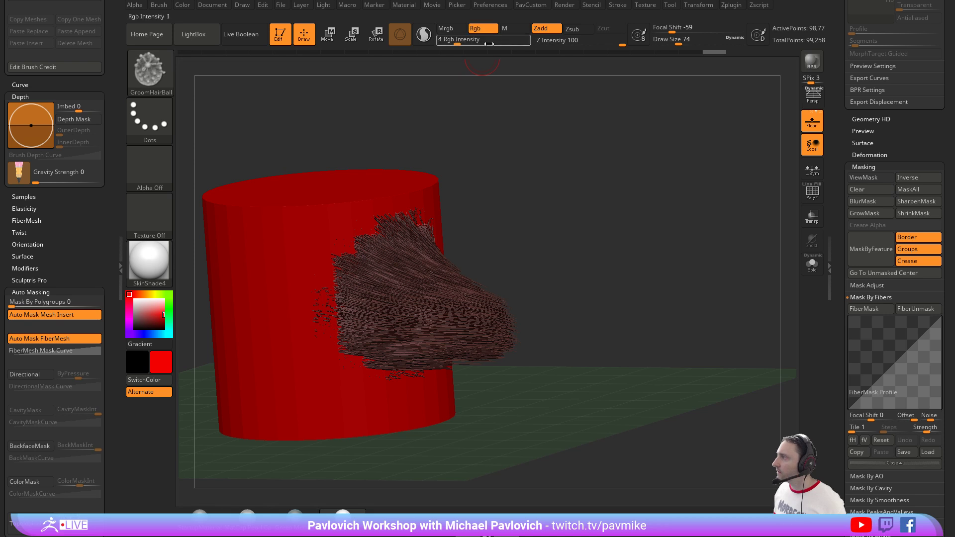
pyautogui.click(182, 9)
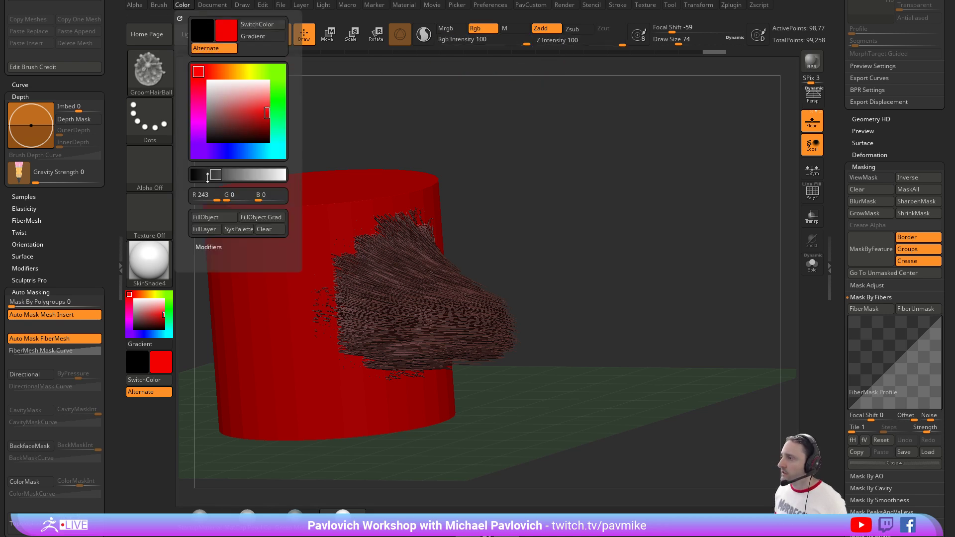
pyautogui.click(211, 217)
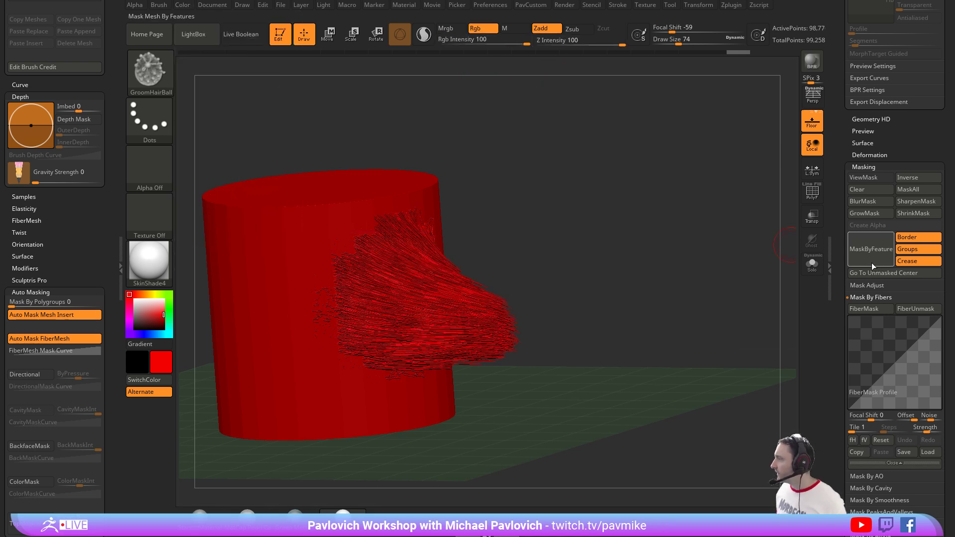
# Fill the red fibers with yellow (R 255, G 197, B 0) through an inverted FiberMask.
pyautogui.click(864, 309)
pyautogui.keyDown('ctrl'); pyautogui.click(584, 260); pyautogui.keyUp('ctrl')
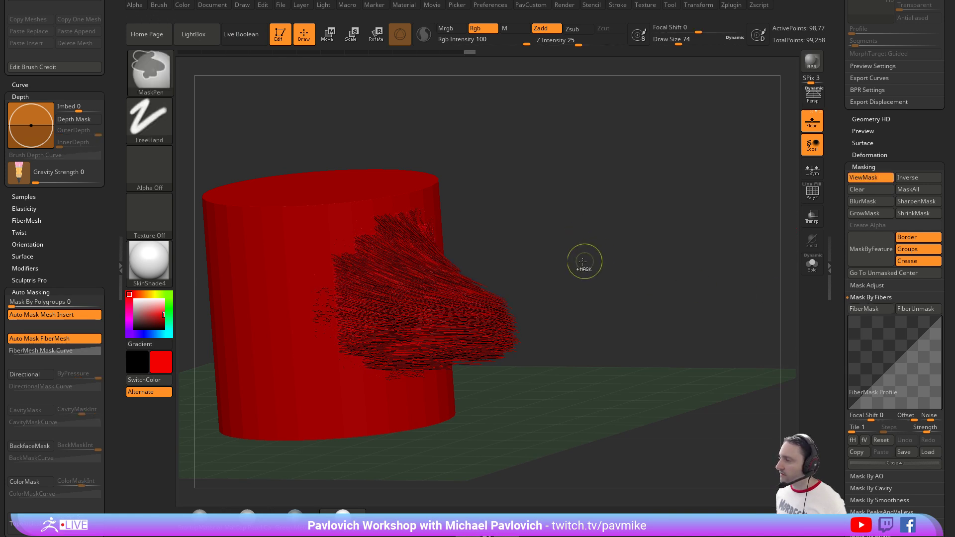
pyautogui.click(134, 299)
pyautogui.click(150, 294)
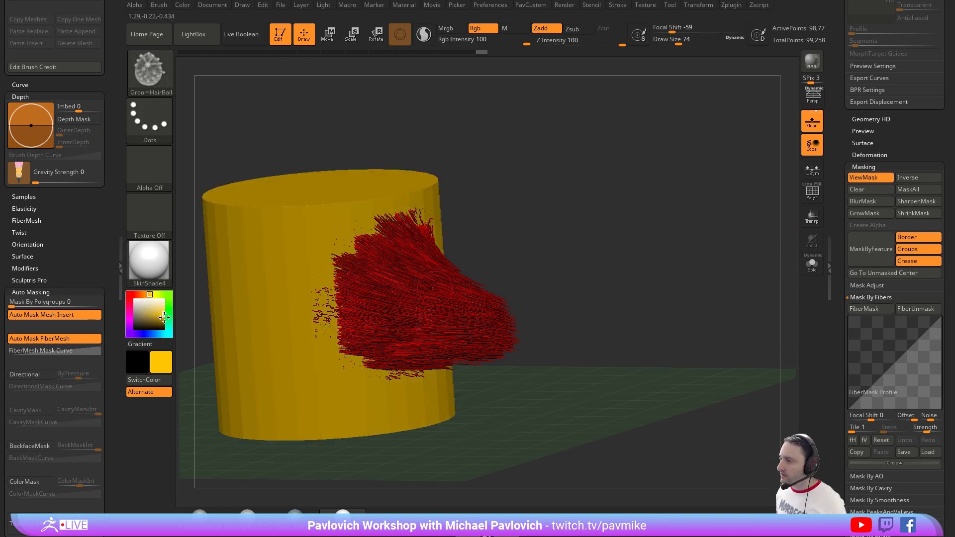
pyautogui.click(184, 6)
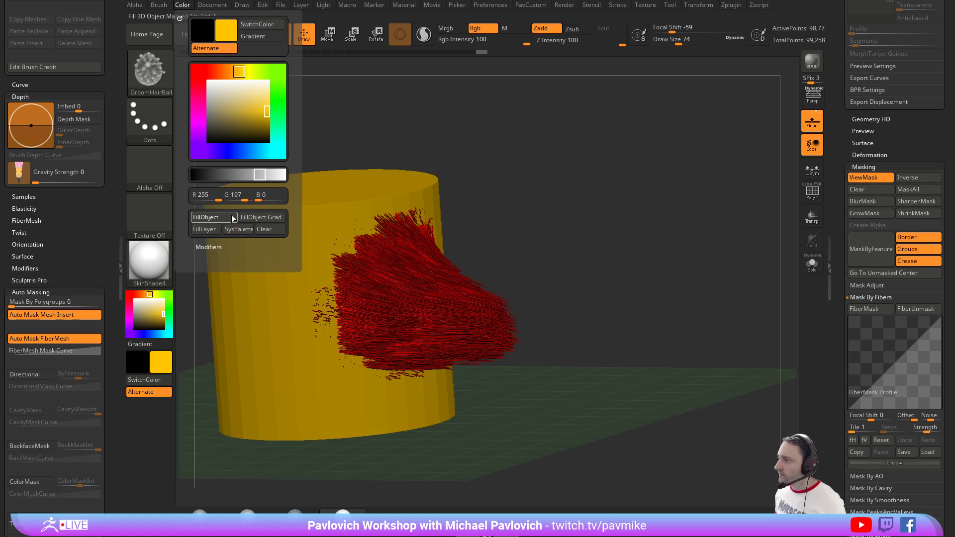
pyautogui.click(233, 219)
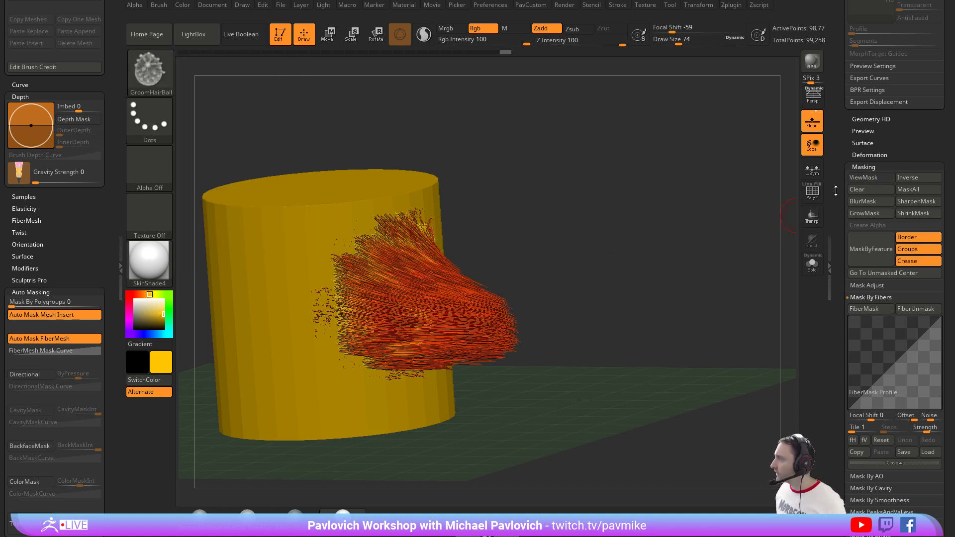
# Hide the PM3D_Cylinder3D_2 subtool and inspect the colour gradient along the fibers from root to tip.
pyautogui.moveTo(835, 190); pyautogui.dragTo(845, 381)
pyautogui.click(936, 276)
pyautogui.moveTo(670, 215); pyautogui.dragTo(691, 221)
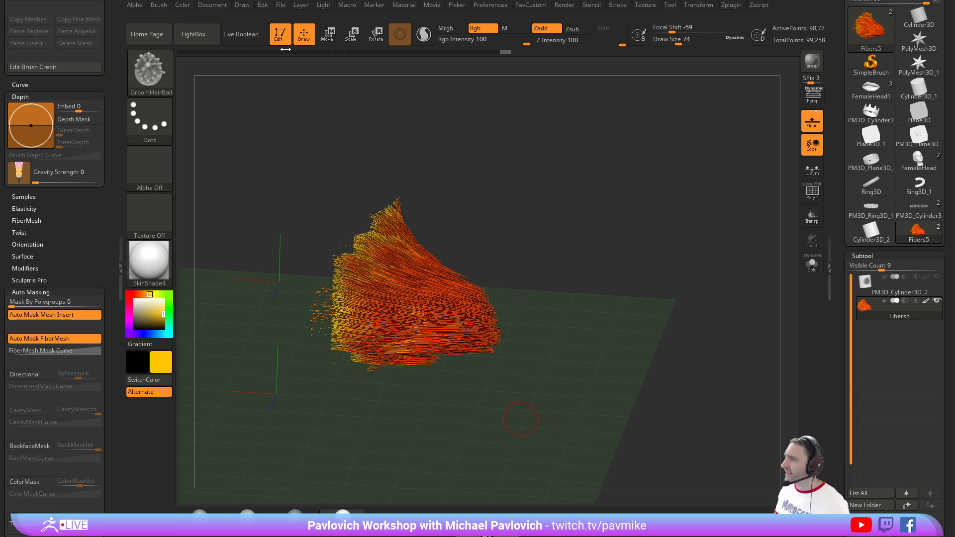
# Initialize ZBrush to its default state, discarding the current tools and document.
pyautogui.moveTo(839, 19); pyautogui.dragTo(835, 191)
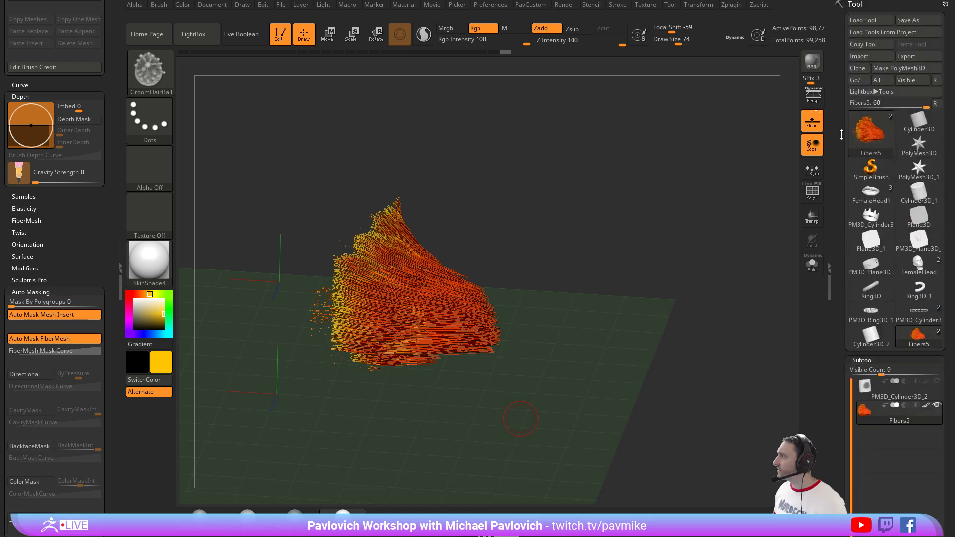
pyautogui.moveTo(493, 6)
pyautogui.click(503, 24)
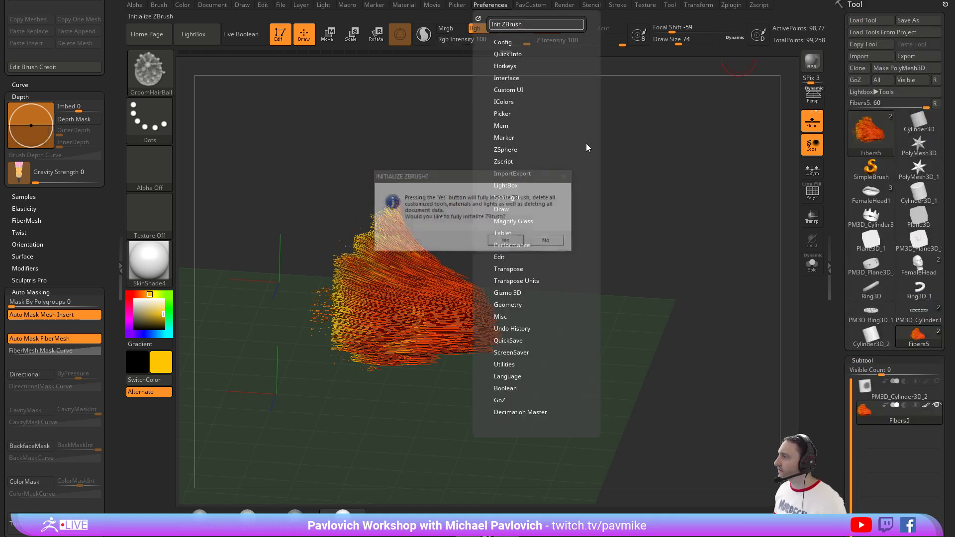
pyautogui.click(519, 240)
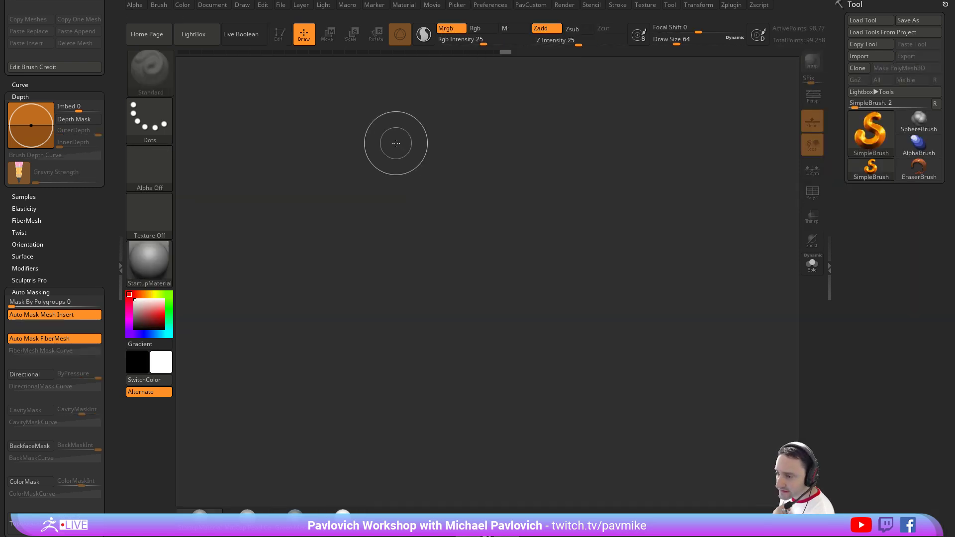
pyautogui.press('s')
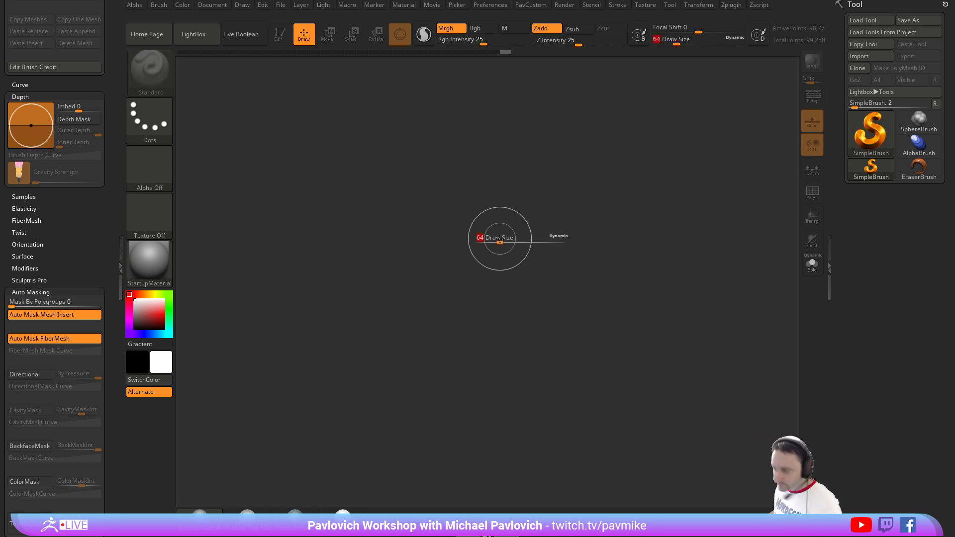
pyautogui.moveTo(519, 247); pyautogui.dragTo(512, 247)
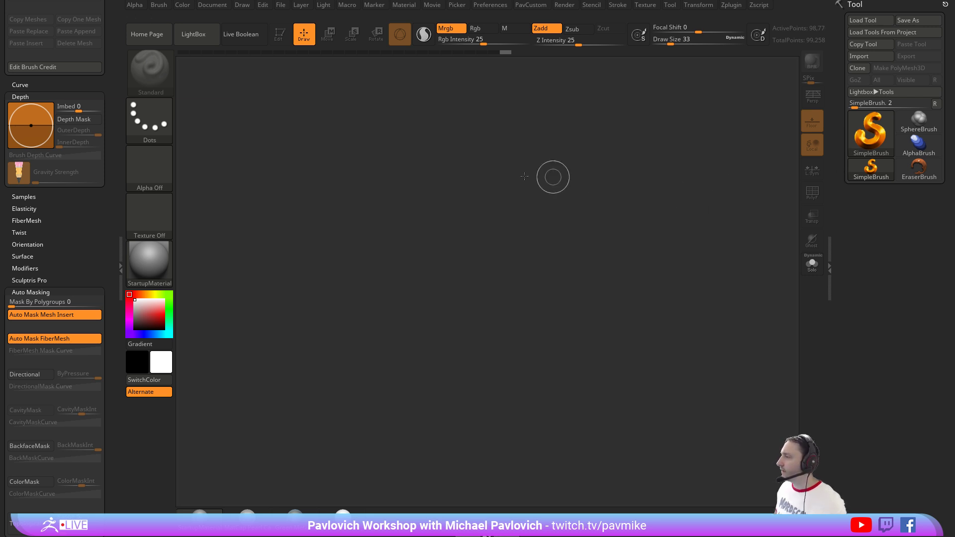
pyautogui.press('s')
pyautogui.moveTo(474, 234); pyautogui.dragTo(478, 235)
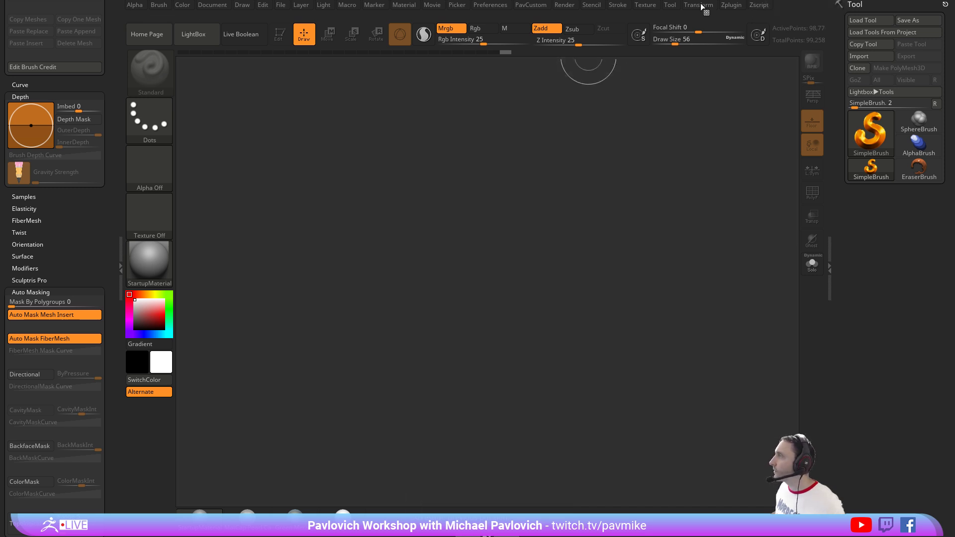
# Import the cartoon owl JPG from the Desktop as a texture and add it to Spotlight.
pyautogui.click(668, 5)
pyautogui.click(652, 6)
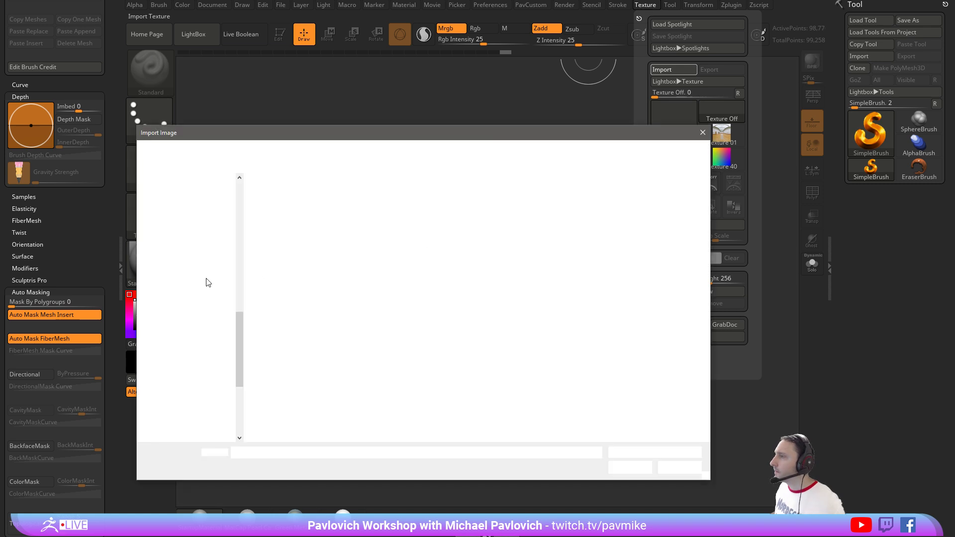
pyautogui.click(189, 286)
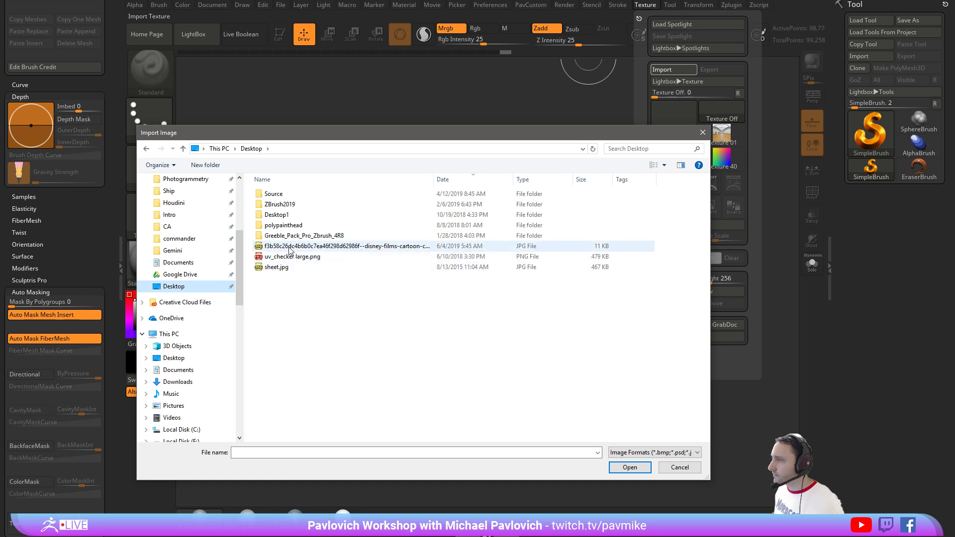
pyautogui.doubleClick(276, 267)
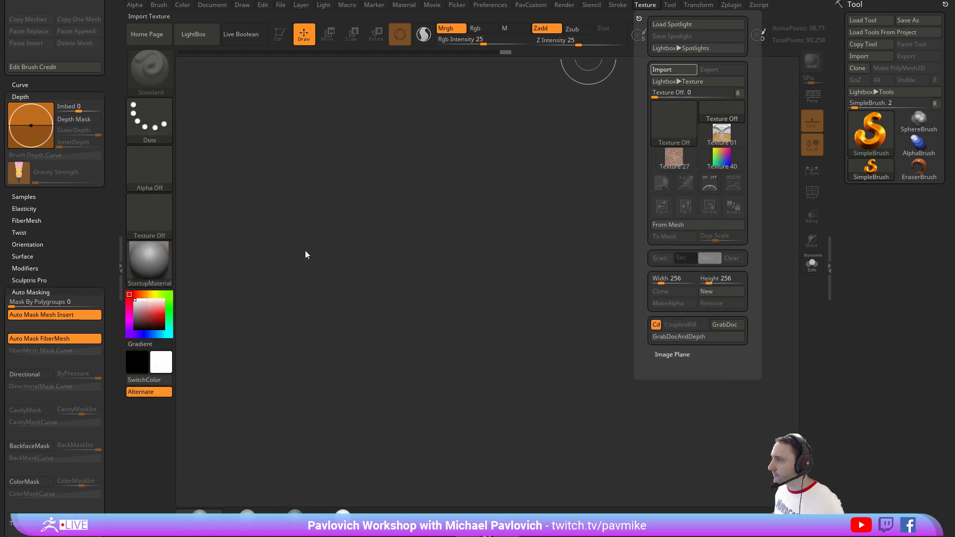
pyautogui.click(644, 6)
pyautogui.click(675, 182)
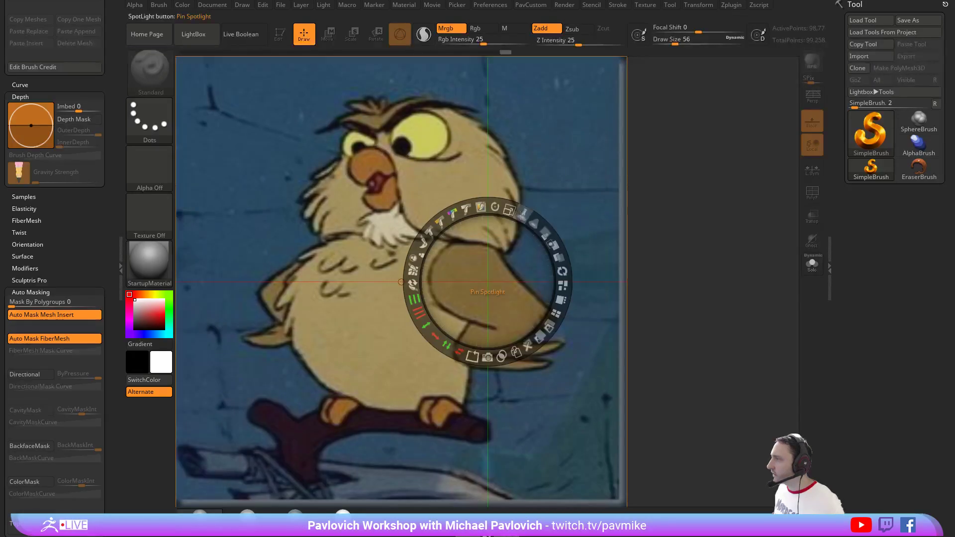
# Scale down the owl image in Spotlight, lower its opacity to a faint reference, and leave Spotlight editing.
pyautogui.moveTo(509, 210); pyautogui.dragTo(465, 210)
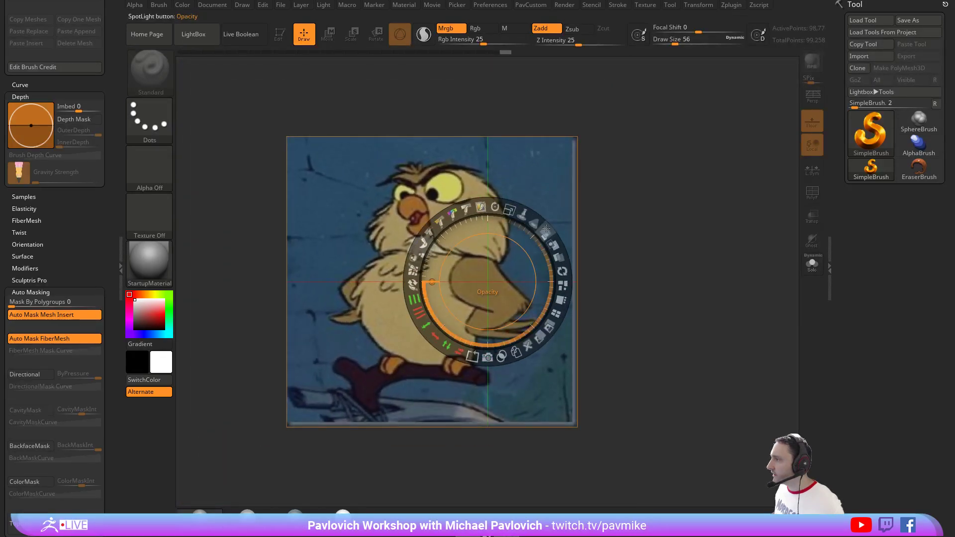
pyautogui.moveTo(546, 228); pyautogui.dragTo(557, 127)
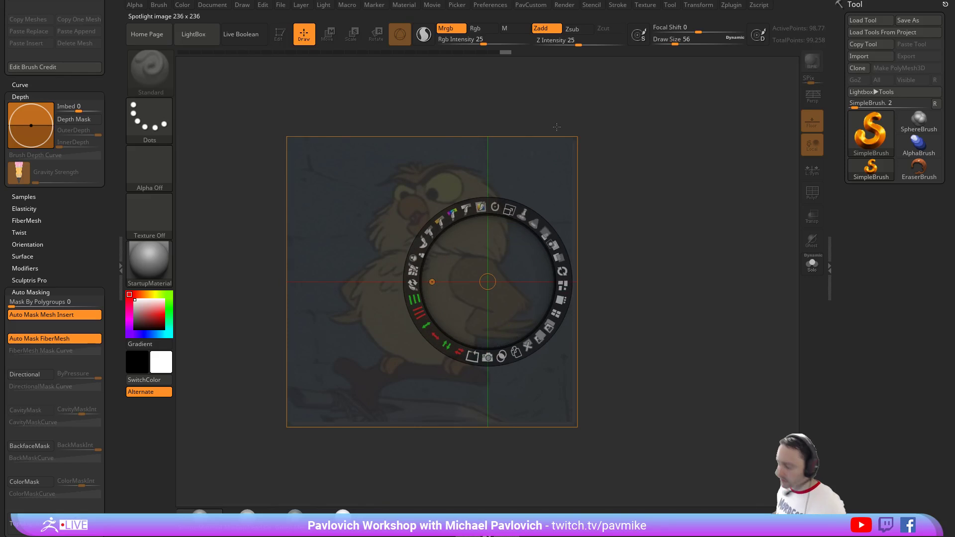
pyautogui.hotkey('shift', 'z')
pyautogui.press('s')
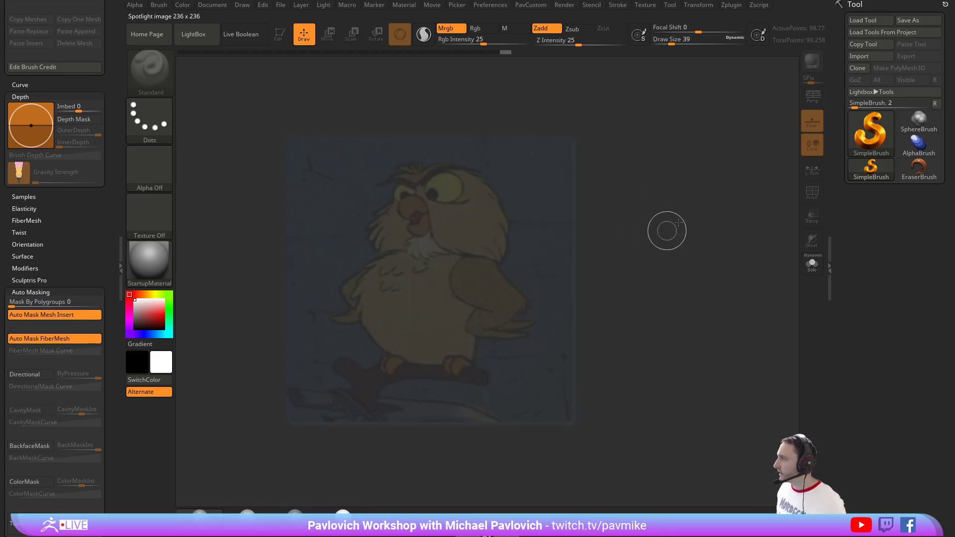
# Draw a Sphere3D over the owl's body, enter Edit mode, and size it in the view against the reference.
pyautogui.click(874, 139)
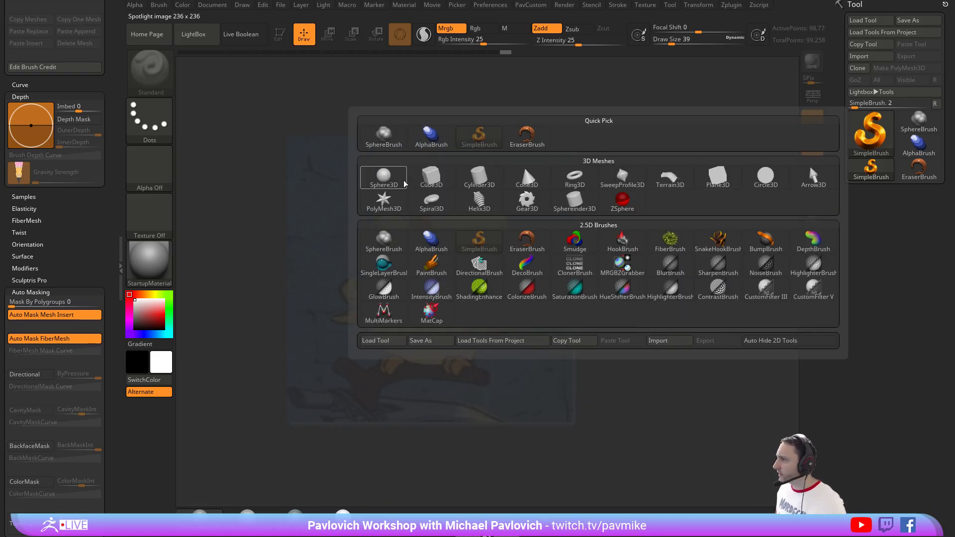
pyautogui.click(383, 177)
pyautogui.moveTo(401, 292); pyautogui.dragTo(424, 327)
pyautogui.press('t')
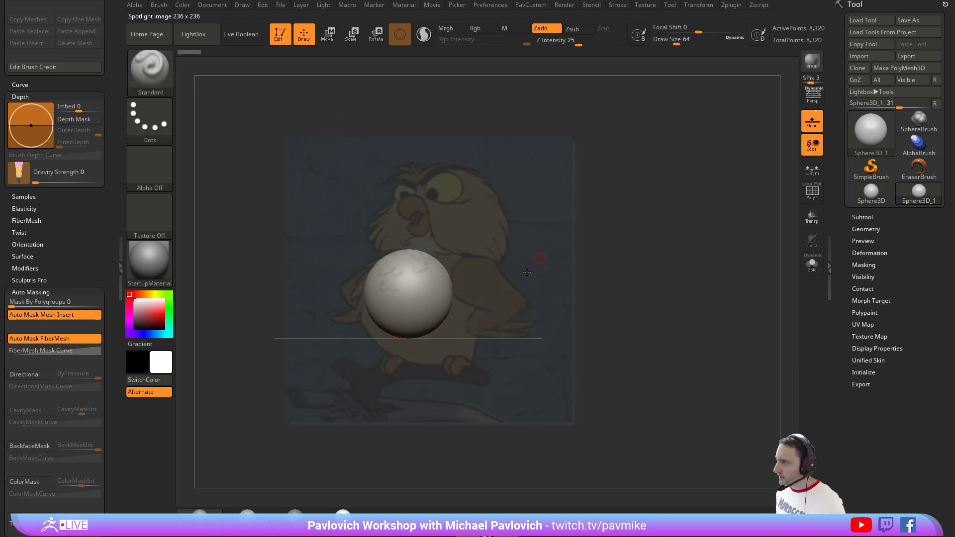
pyautogui.moveTo(526, 272)
pyautogui.mouseDown()
pyautogui.moveTo(539, 249)
pyautogui.moveTo(525, 264)
pyautogui.mouseUp()
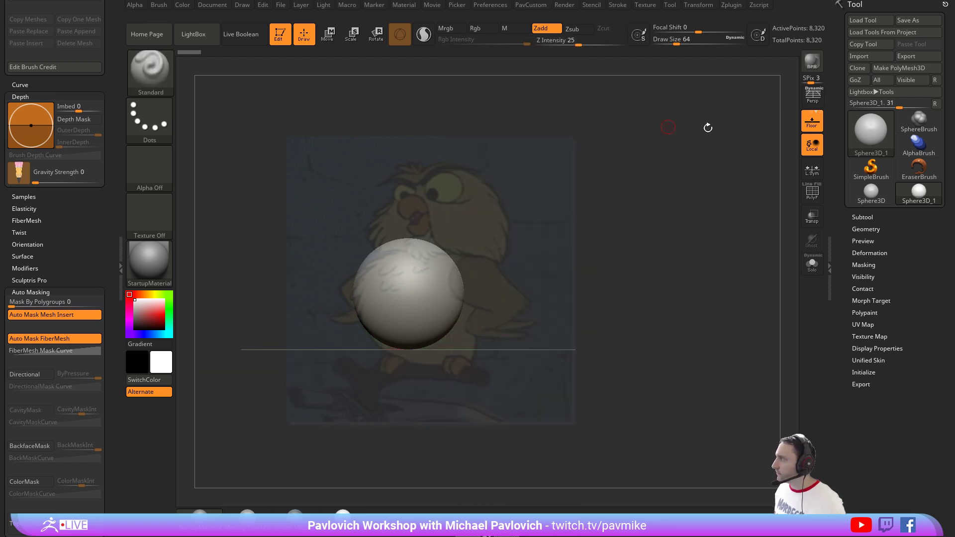
# Convert the sphere to a PolyMesh3D and DynaMesh it with Blur 0 and Resolution 56.
pyautogui.click(878, 71)
pyautogui.click(531, 4)
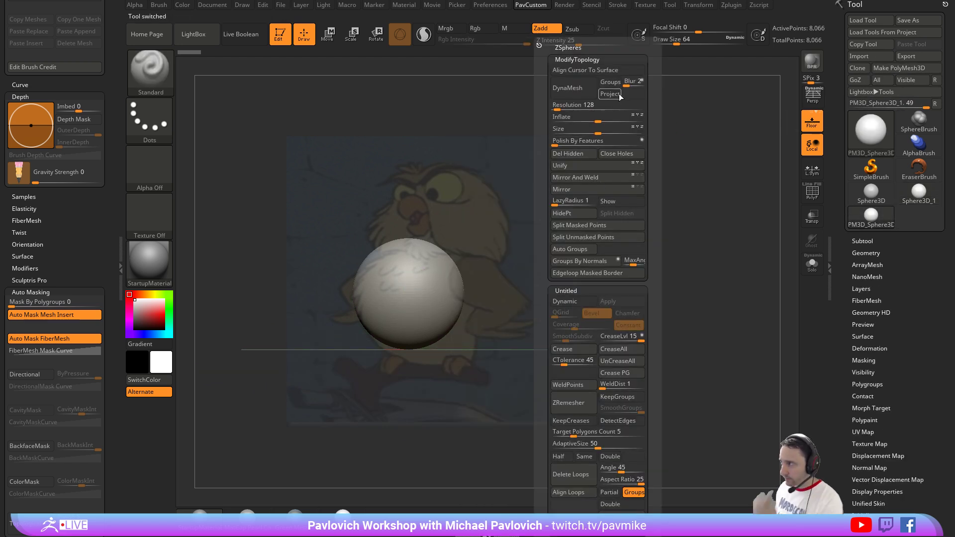
pyautogui.moveTo(627, 86); pyautogui.dragTo(624, 86)
pyautogui.moveTo(555, 109); pyautogui.dragTo(557, 109)
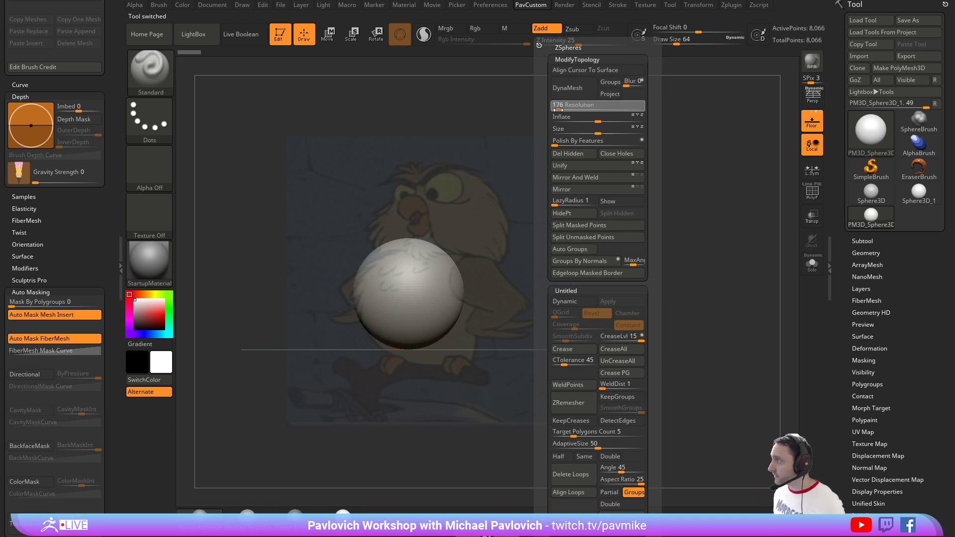
pyautogui.click(568, 94)
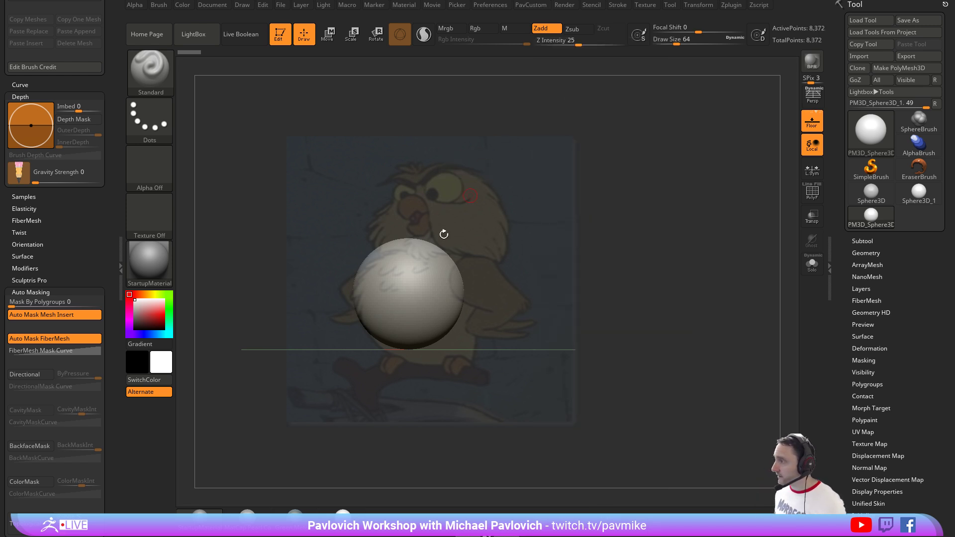
# Sculpt symmetrical vertical ridges down the front of the sphere with the Standard brush.
pyautogui.moveTo(490, 238); pyautogui.dragTo(712, 183)
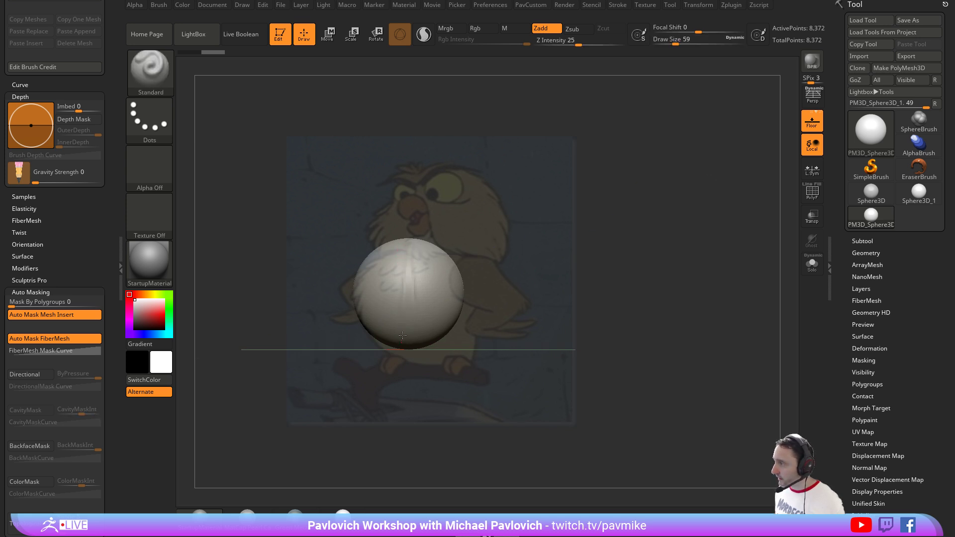
pyautogui.moveTo(402, 335)
pyautogui.mouseDown()
pyautogui.moveTo(405, 254)
pyautogui.moveTo(412, 299)
pyautogui.mouseUp()
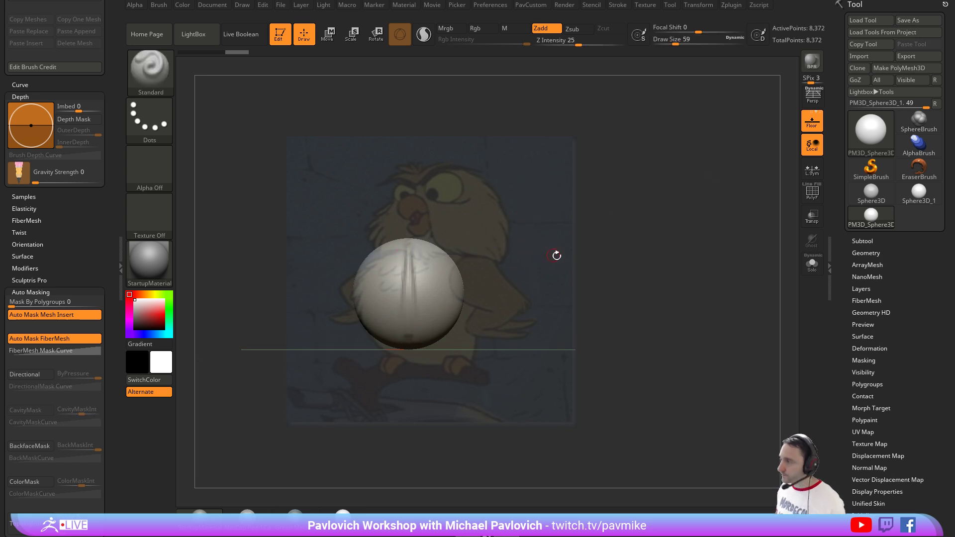
pyautogui.moveTo(528, 256)
pyautogui.mouseDown()
pyautogui.moveTo(533, 241)
pyautogui.moveTo(539, 256)
pyautogui.moveTo(368, 272)
pyautogui.mouseUp()
# Pull the sphere's lower part into the owl's body shape with the Move brush at draw size 639, and turn off the floor grid.
pyautogui.press('s')
pyautogui.click(440, 280)
pyautogui.press('s')
pyautogui.click(445, 279)
pyautogui.press('b')
pyautogui.press('m')
pyautogui.press('v')
pyautogui.moveTo(423, 347); pyautogui.dragTo(426, 359)
pyautogui.moveTo(426, 355)
pyautogui.mouseDown()
pyautogui.moveTo(463, 369)
pyautogui.moveTo(454, 356)
pyautogui.mouseUp()
pyautogui.moveTo(450, 356); pyautogui.dragTo(467, 369)
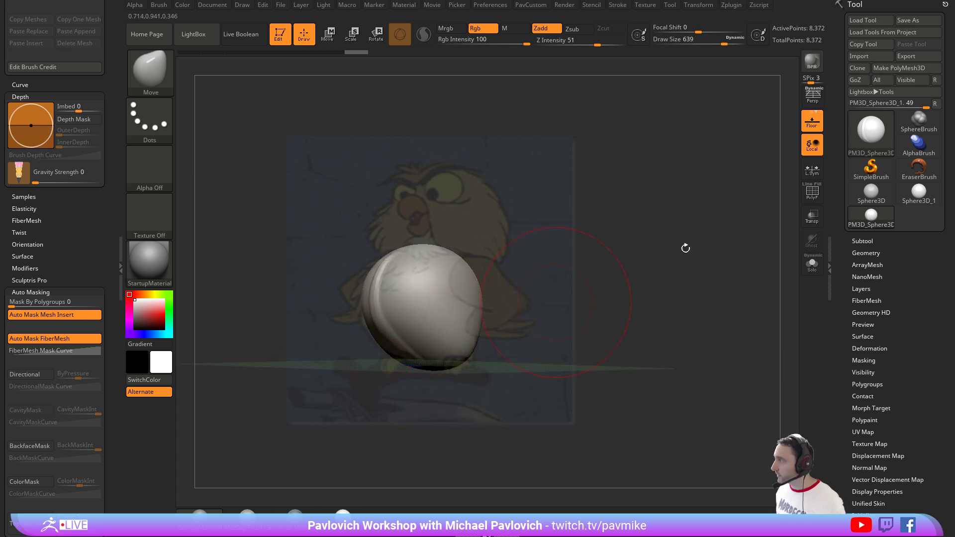
pyautogui.click(812, 121)
pyautogui.moveTo(538, 243); pyautogui.dragTo(542, 244)
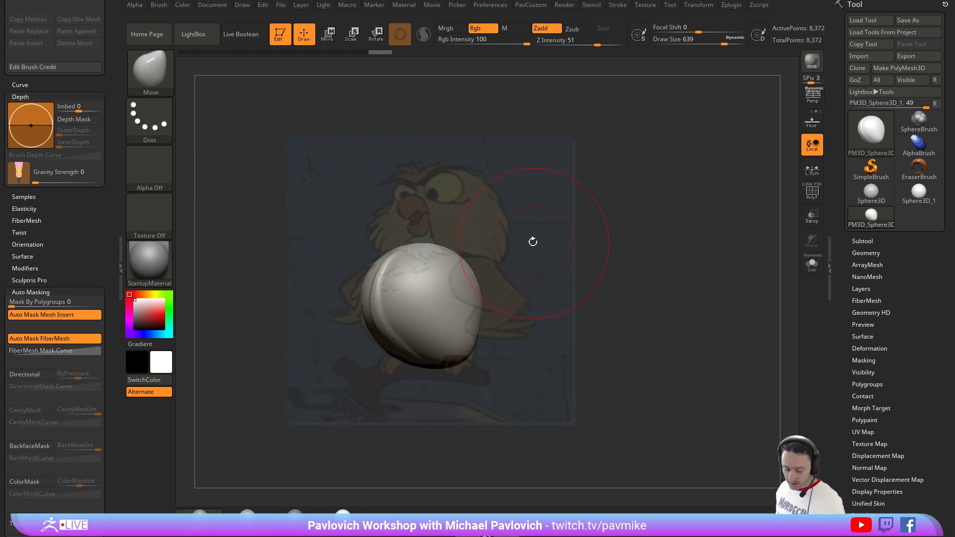
# Duplicate the body upward as a separate subtool over the owl's head, and return to the Move brush.
pyautogui.press('w')
pyautogui.keyDown('ctrl'); pyautogui.moveTo(422, 241); pyautogui.dragTo(428, 154); pyautogui.keyUp('ctrl')
pyautogui.press('q')
pyautogui.press('2')
pyautogui.click(605, 226)
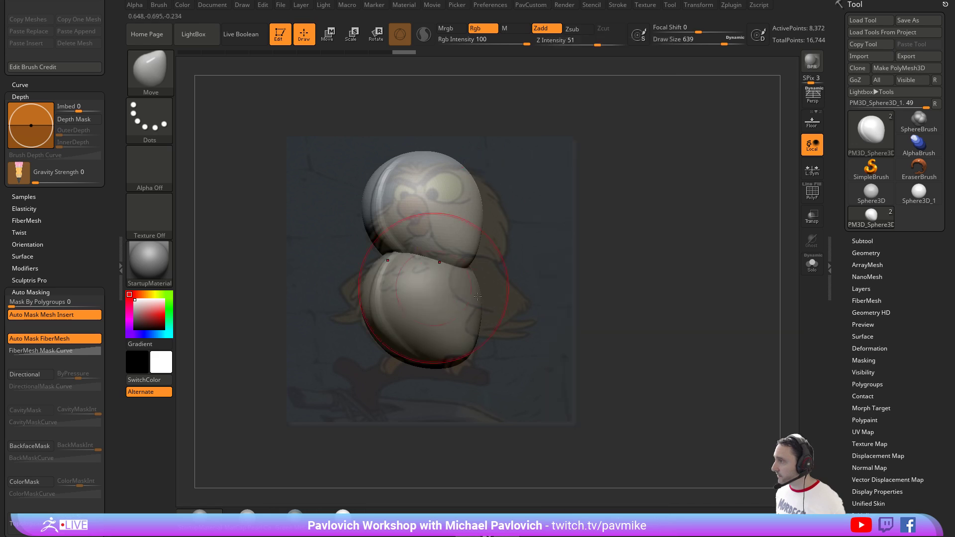
pyautogui.moveTo(550, 187); pyautogui.dragTo(552, 187)
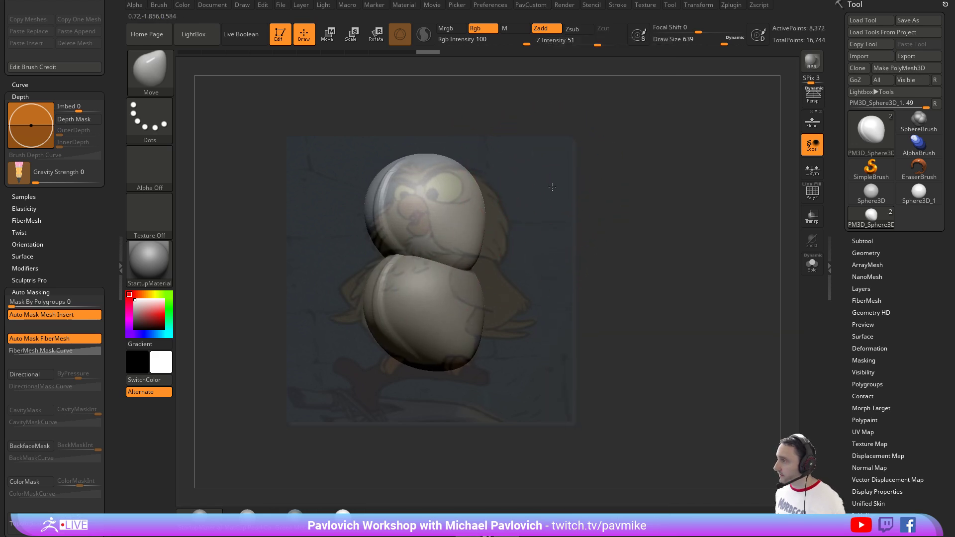
# Scale the head down uniformly and shift it into line with the owl's head in the reference.
pyautogui.press('e')
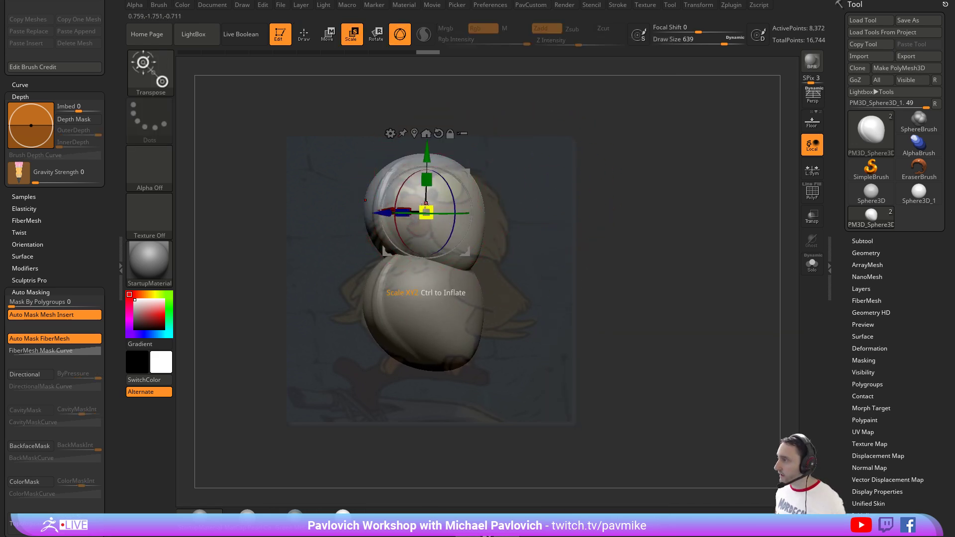
pyautogui.moveTo(426, 213); pyautogui.dragTo(410, 210)
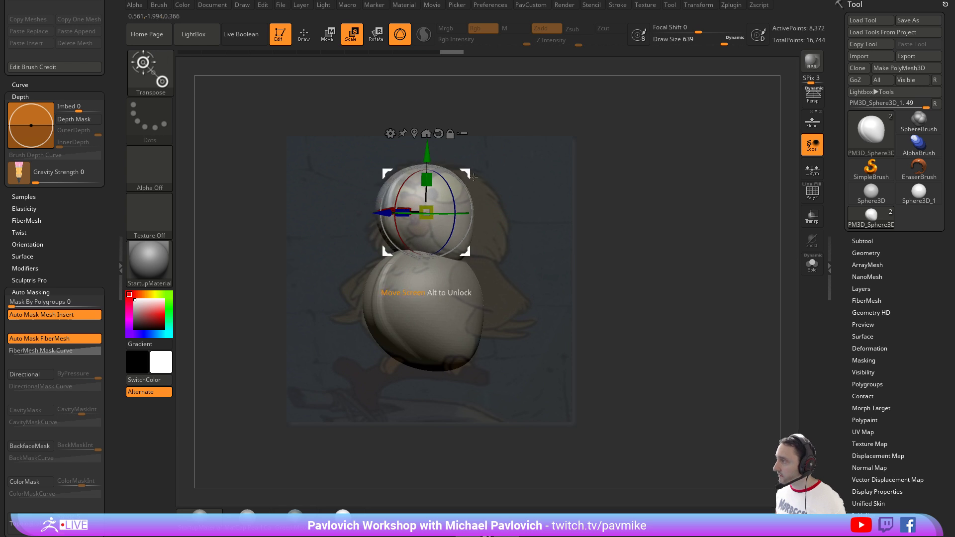
pyautogui.moveTo(387, 174); pyautogui.dragTo(398, 175)
# Pull the lower sides of the head outward with smaller Move brush strokes to follow the owl's cheek feathers.
pyautogui.press('q')
pyautogui.press('[')
pyautogui.press('[')
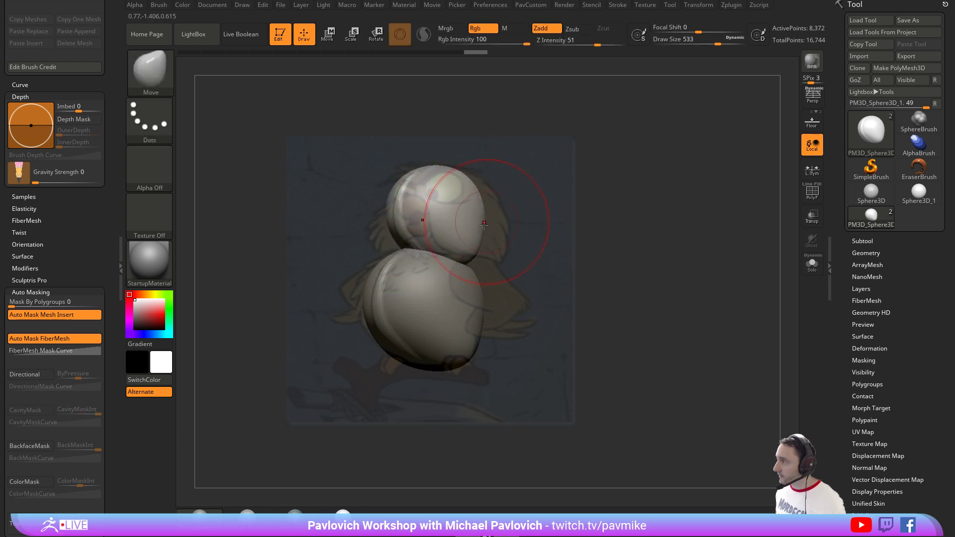
pyautogui.moveTo(529, 277); pyautogui.dragTo(531, 280)
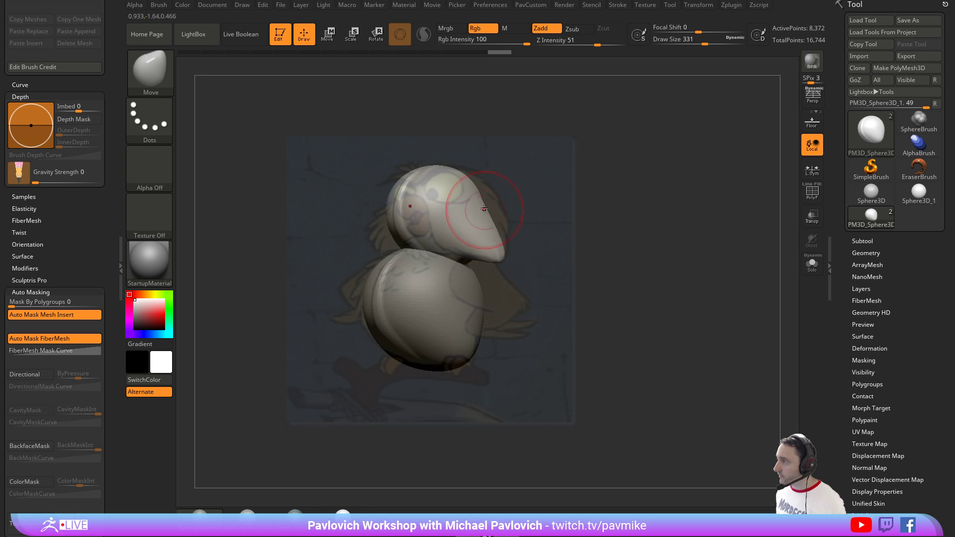
pyautogui.press(']')
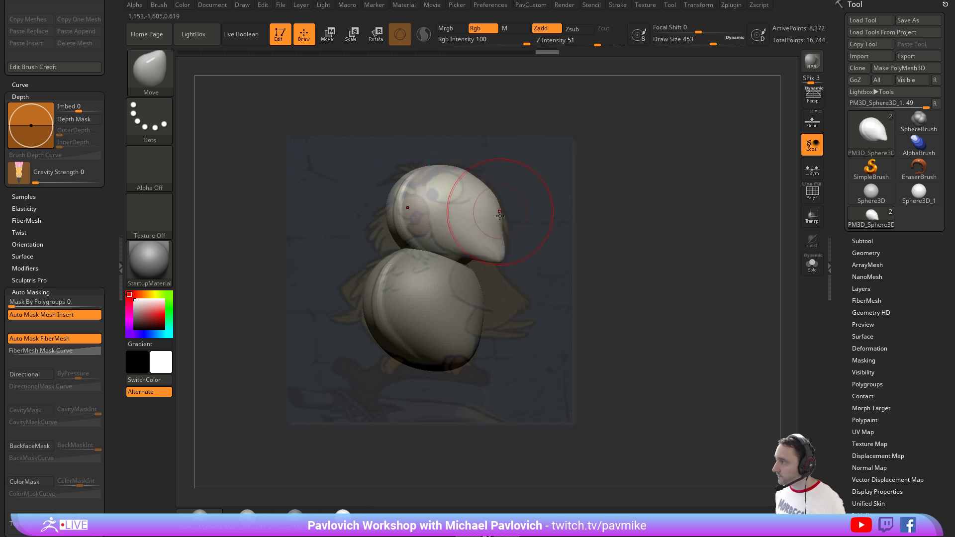
pyautogui.moveTo(400, 212); pyautogui.dragTo(385, 232)
# Narrow the cheek tufts from a side view of the head with the Move brush at varied draw sizes.
pyautogui.moveTo(388, 236); pyautogui.dragTo(321, 237, button='right')
pyautogui.press(']')
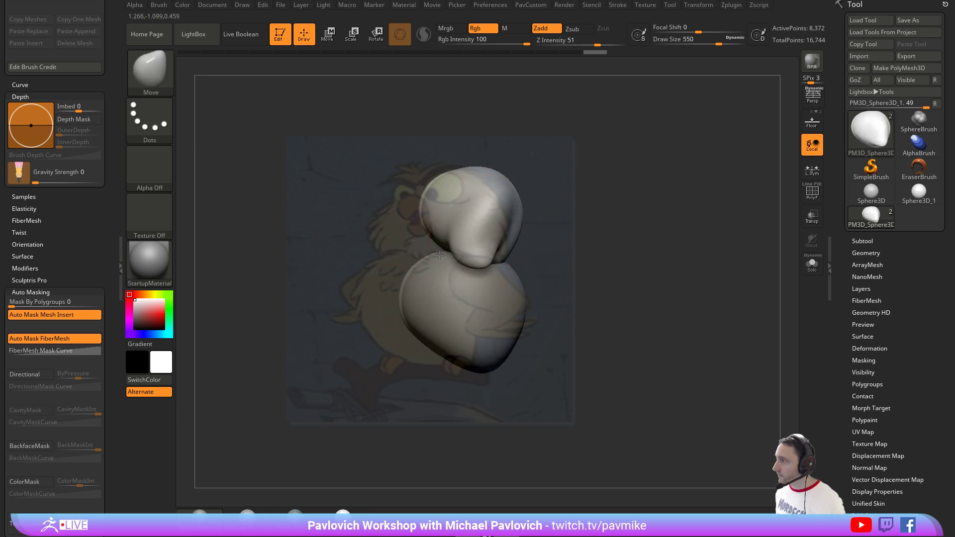
pyautogui.press('s')
pyautogui.moveTo(439, 255); pyautogui.dragTo(469, 257)
pyautogui.moveTo(476, 261); pyautogui.dragTo(466, 257)
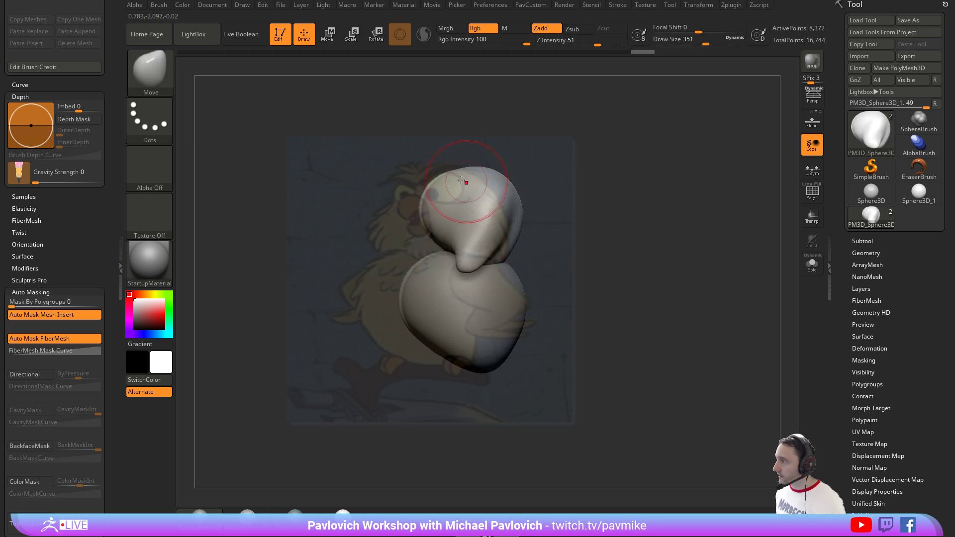
pyautogui.press(']')
pyautogui.press(']')
# Try to reposition the head with the Move gizmo, and undo the shift.
pyautogui.press('w')
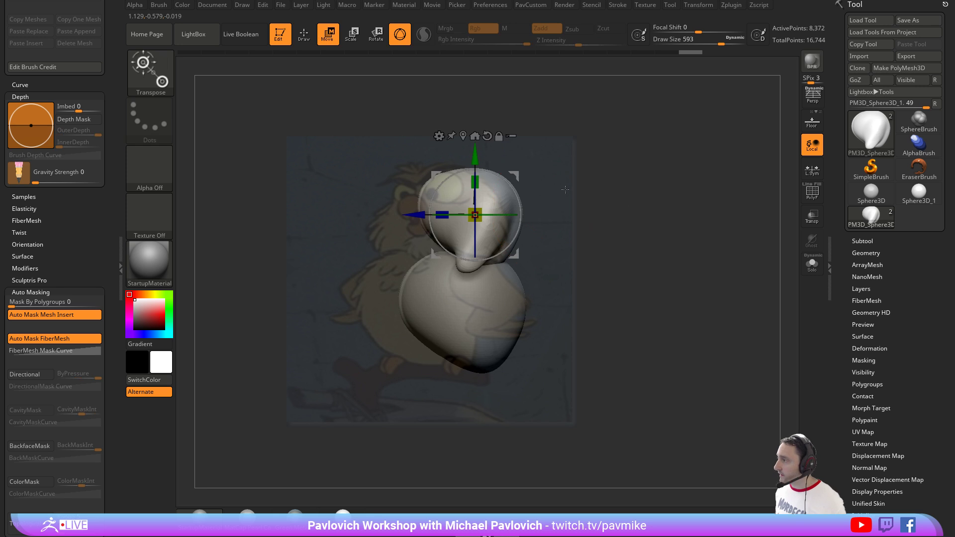
pyautogui.moveTo(564, 190); pyautogui.dragTo(484, 181, button='right')
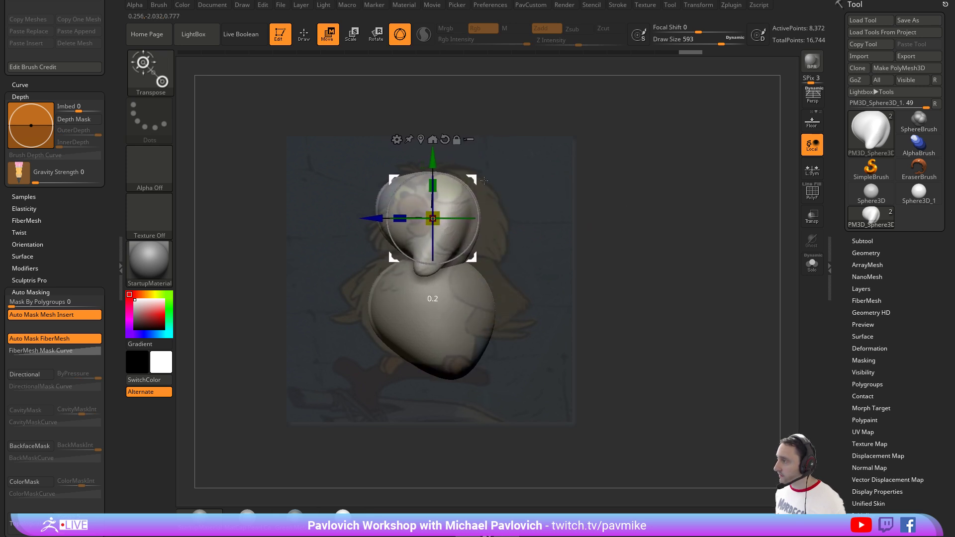
pyautogui.moveTo(484, 180); pyautogui.dragTo(496, 182)
pyautogui.hotkey('ctrl', 'z')
pyautogui.press('q')
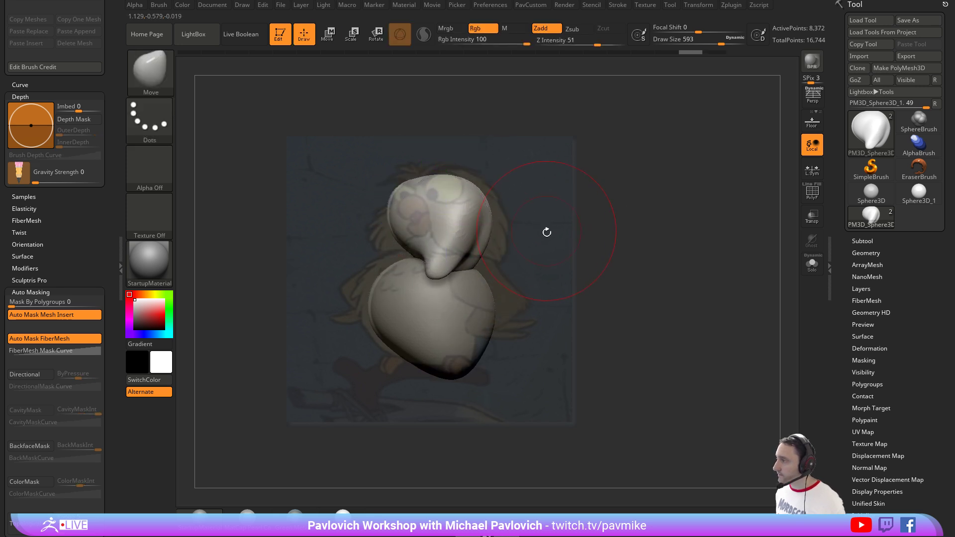
# Show the movie timeline and add a camera keyframe that stores the current view over the reference.
pyautogui.moveTo(546, 232); pyautogui.dragTo(604, 236, button='right')
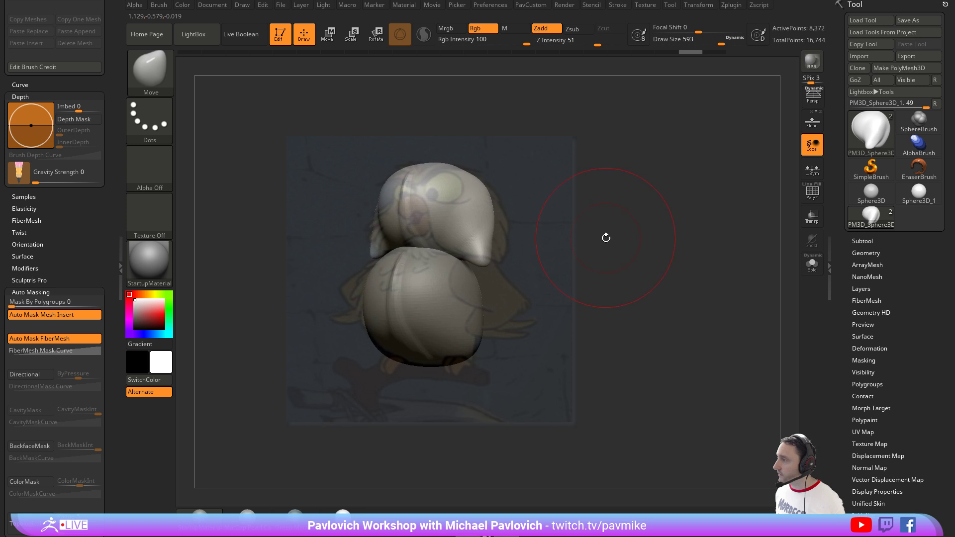
pyautogui.press('space')
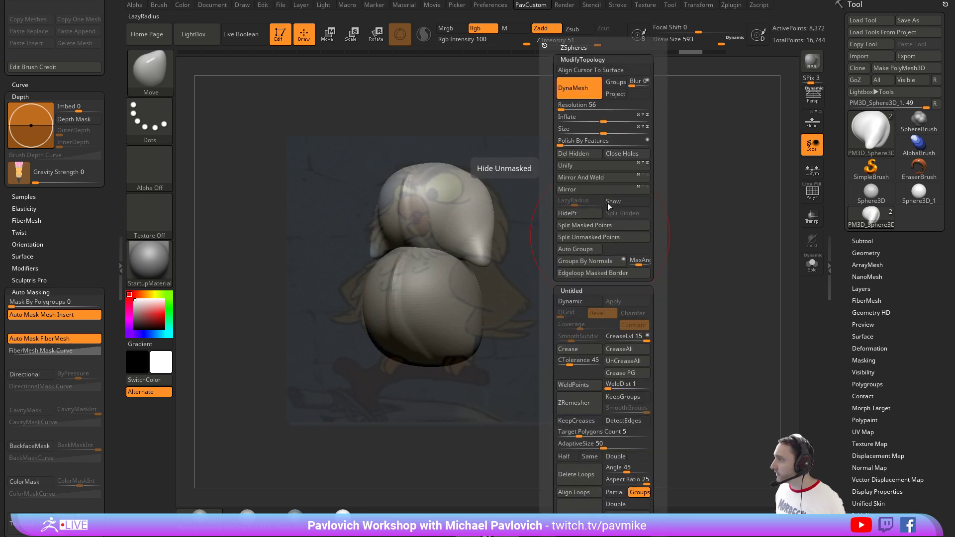
pyautogui.click(431, 6)
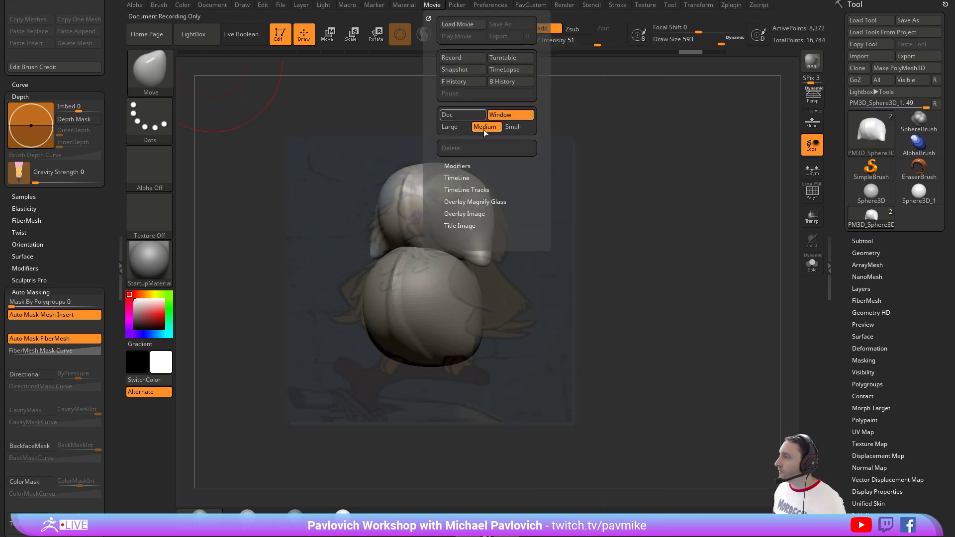
pyautogui.click(456, 177)
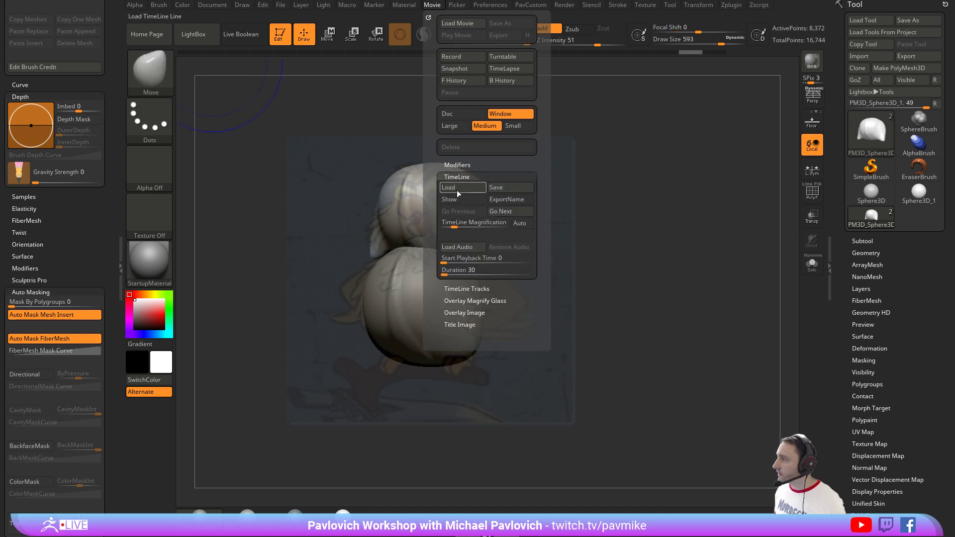
pyautogui.click(450, 199)
pyautogui.click(251, 62)
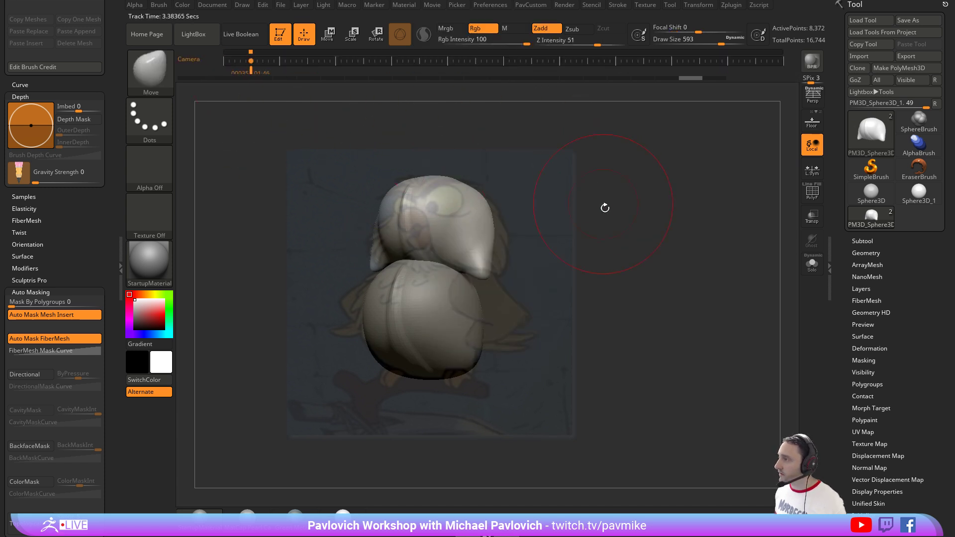
# Pull the head's cheek tuft outward to the reference outline with a Move brush at draw size 460.
pyautogui.press('s')
pyautogui.moveTo(502, 266)
pyautogui.mouseDown()
pyautogui.moveTo(489, 266)
pyautogui.moveTo(511, 272)
pyautogui.moveTo(505, 231)
pyautogui.mouseUp()
pyautogui.press('s')
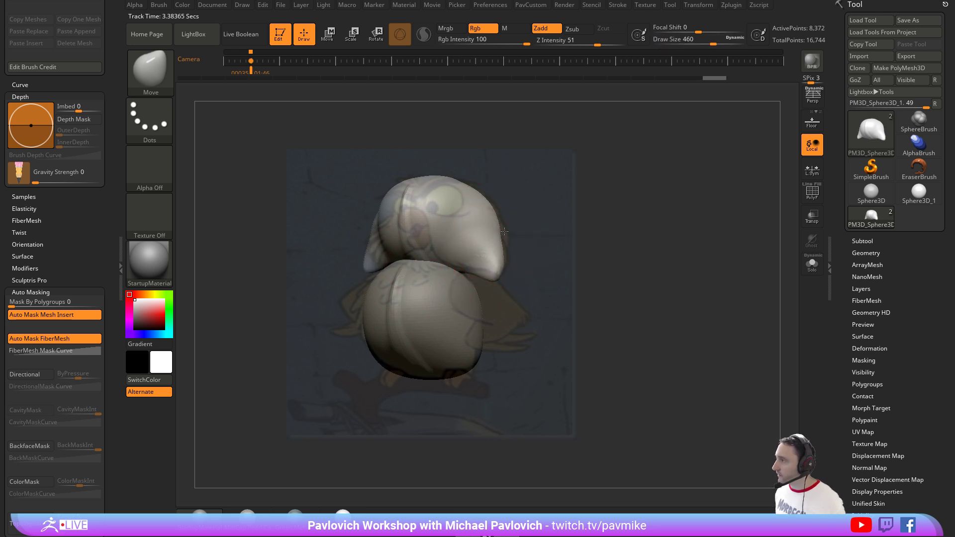
# Hide the reference, face the owl from the front, and mirror and weld the head so it is symmetrical.
pyautogui.hotkey('shift', 'z')
pyautogui.keyDown('shift'); pyautogui.moveTo(565, 222); pyautogui.dragTo(568, 222); pyautogui.keyUp('shift')
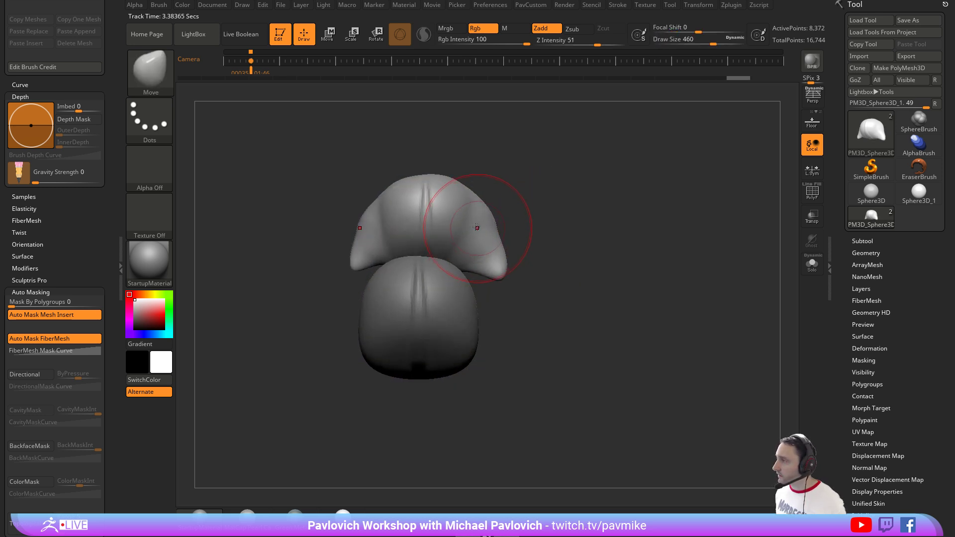
pyautogui.press('3')
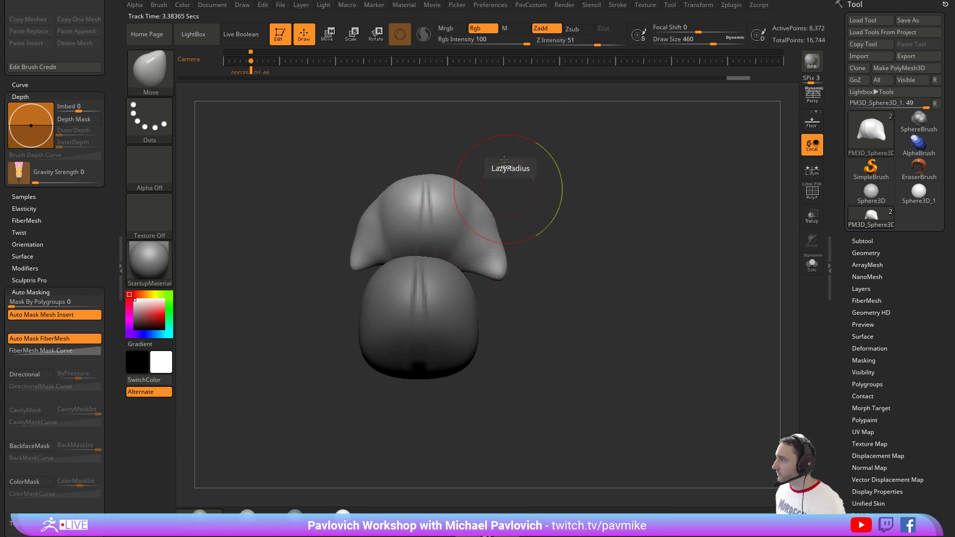
pyautogui.keyDown('ctrl'); pyautogui.moveTo(568, 216); pyautogui.dragTo(612, 226); pyautogui.keyUp('ctrl')
pyautogui.press('3')
pyautogui.click(591, 178)
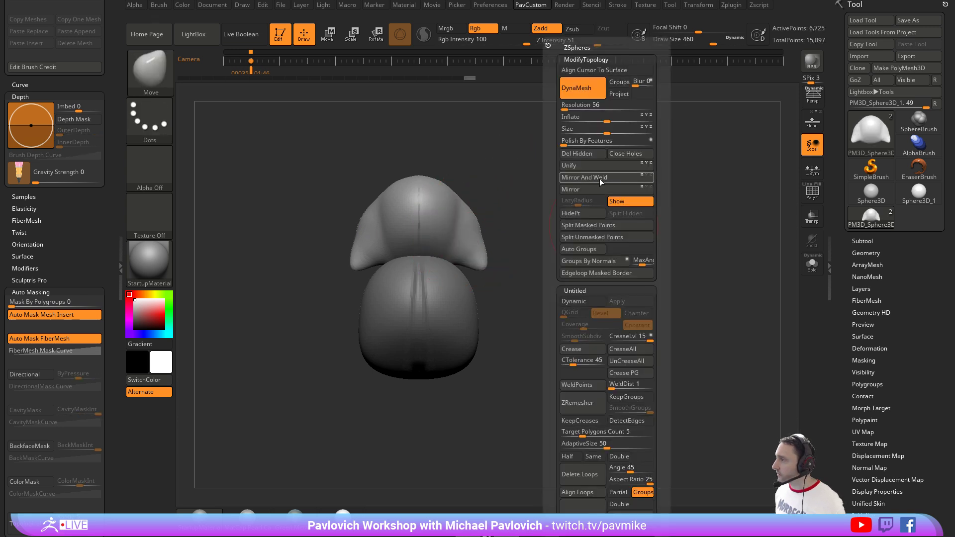
# Select the body and mirror and weld it.
pyautogui.keyDown('alt'); pyautogui.click(441, 291); pyautogui.keyUp('alt')
pyautogui.press('3')
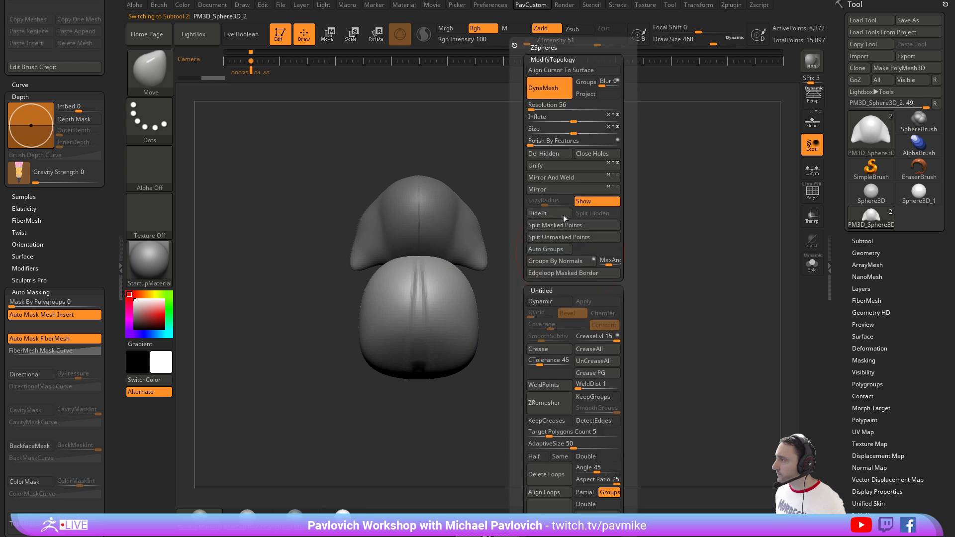
pyautogui.click(591, 179)
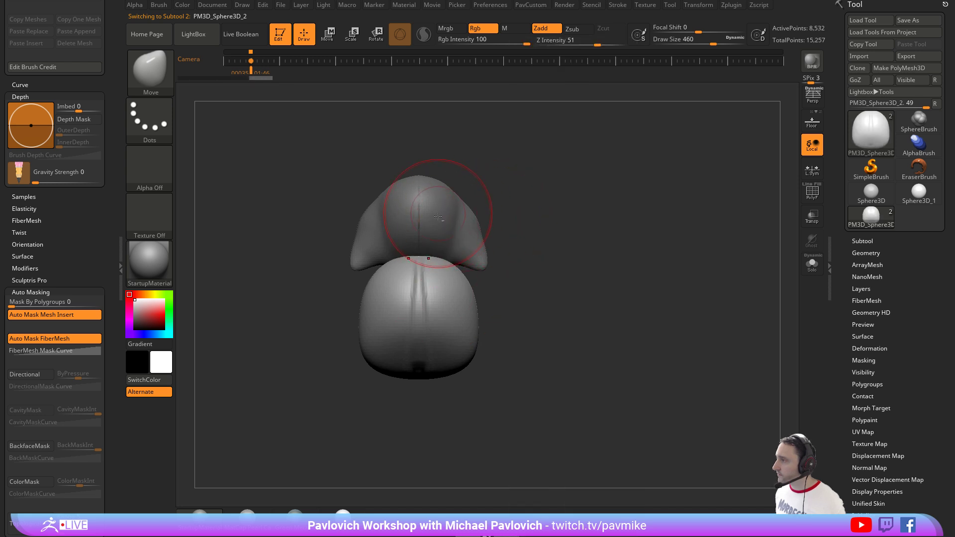
# Show the reference again, recall the stored camera view, and scale the head wider along X with the gizmo.
pyautogui.keyDown('alt'); pyautogui.click(463, 211); pyautogui.keyUp('alt')
pyautogui.hotkey('shift', 'z')
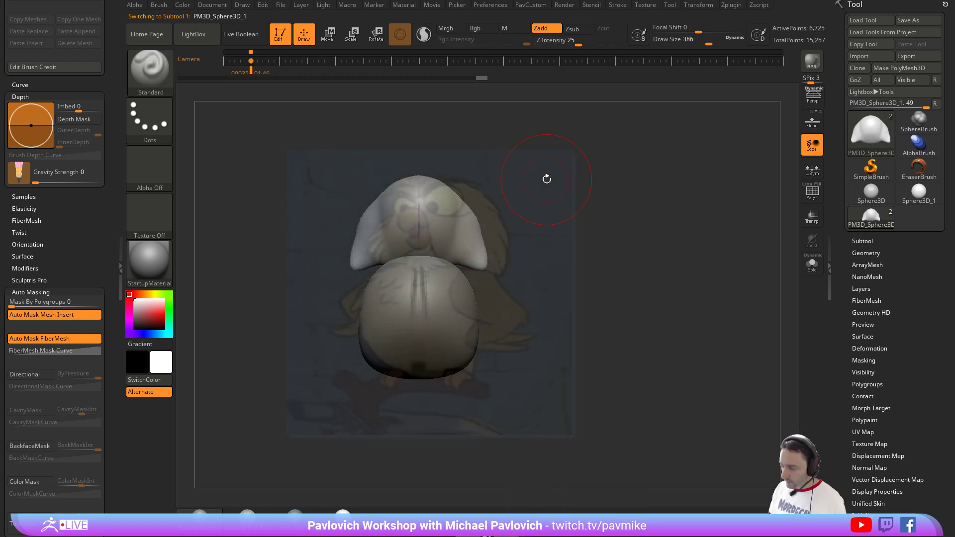
pyautogui.press('Right')
pyautogui.press('w')
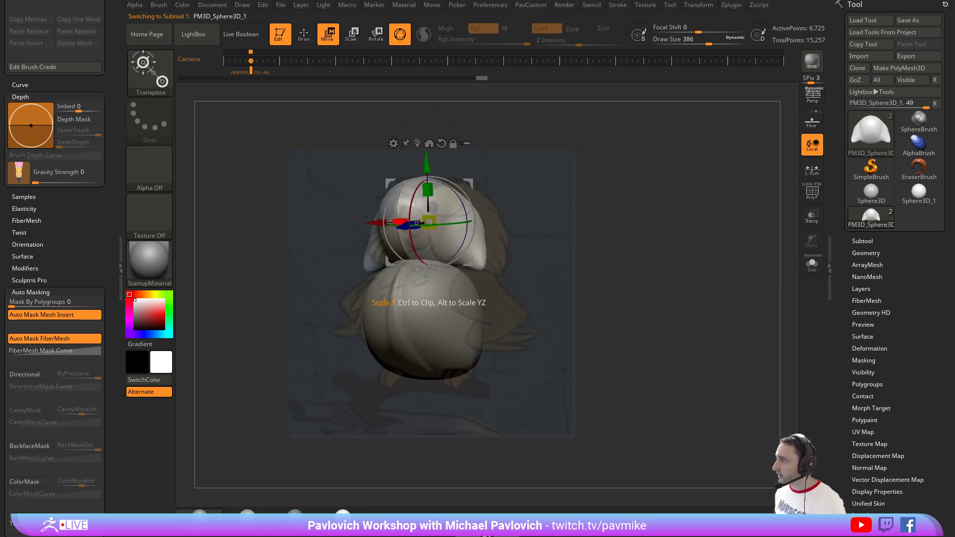
pyautogui.moveTo(405, 224)
pyautogui.mouseDown()
pyautogui.moveTo(445, 230)
pyautogui.moveTo(436, 228)
pyautogui.moveTo(450, 188)
pyautogui.moveTo(440, 215)
pyautogui.moveTo(496, 224)
pyautogui.moveTo(488, 199)
pyautogui.mouseUp()
# Pull the tip of the head's cheek tuft outward with the Move brush at draw size 525.
pyautogui.press('q')
pyautogui.press('s')
pyautogui.press('1')
pyautogui.moveTo(497, 268); pyautogui.dragTo(506, 271)
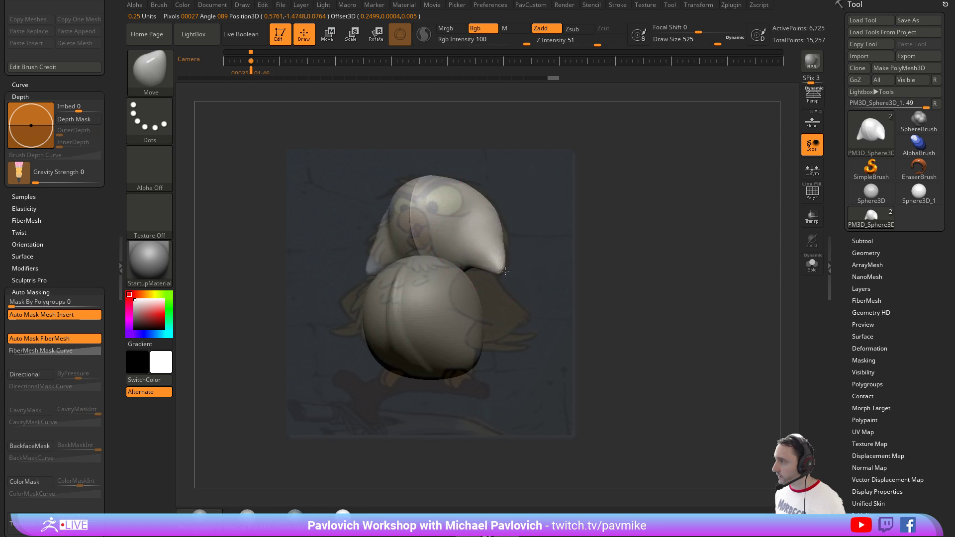
# Adjust the underside and belly of the body with the Move brush, and assign the MatCap Pearl material.
pyautogui.keyDown('alt'); pyautogui.click(477, 321); pyautogui.keyUp('alt')
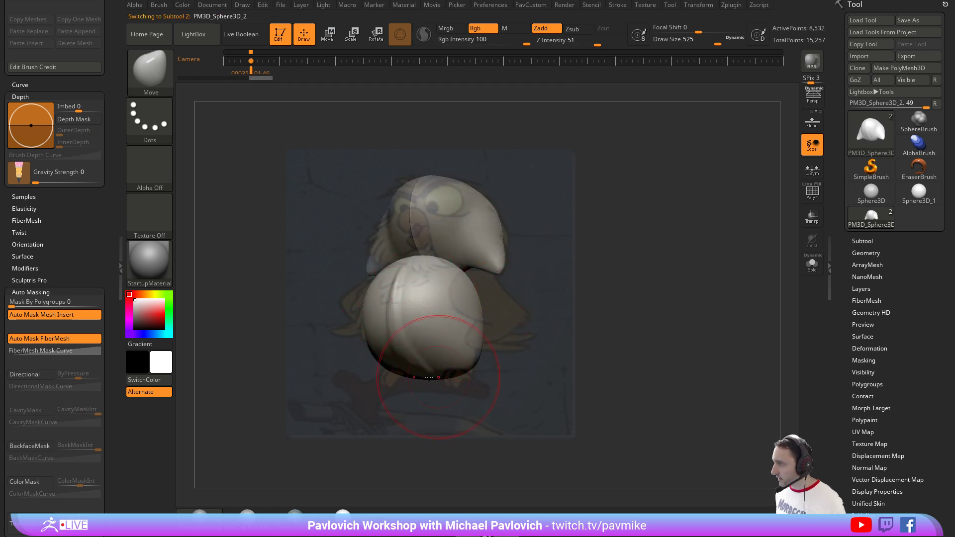
pyautogui.moveTo(399, 372)
pyautogui.mouseDown()
pyautogui.moveTo(378, 334)
pyautogui.moveTo(418, 358)
pyautogui.mouseUp()
pyautogui.press('[')
pyautogui.moveTo(414, 297); pyautogui.dragTo(413, 289)
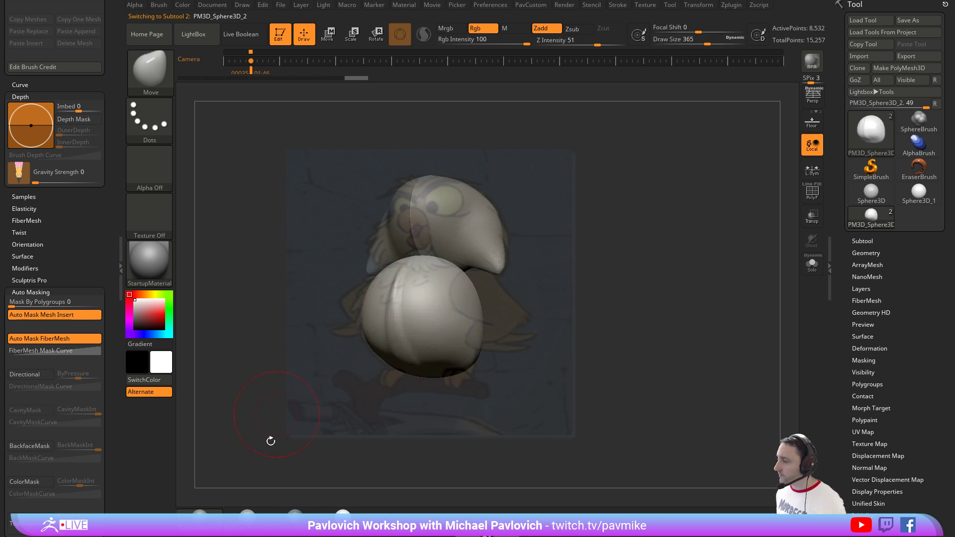
pyautogui.click(247, 512)
pyautogui.press('[')
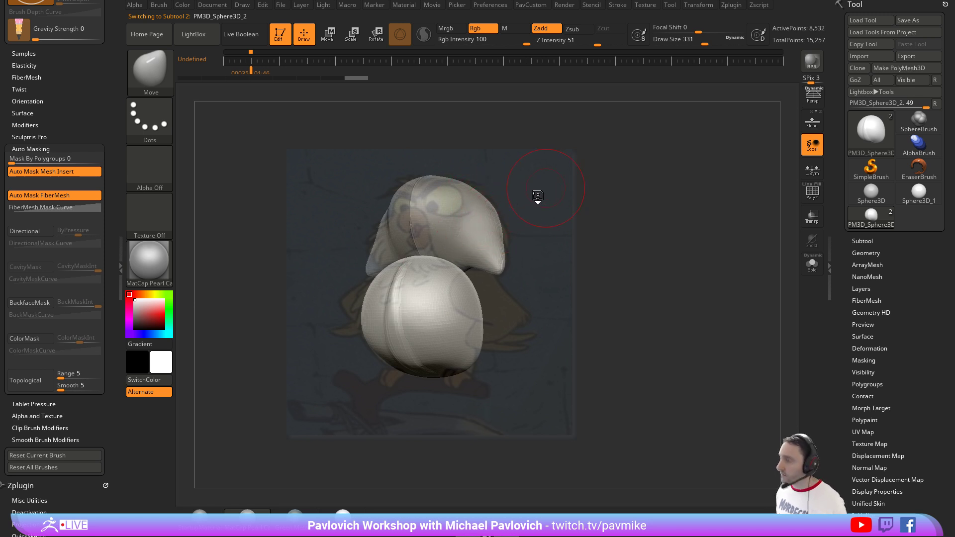
# Insert mirrored Sphere12 primitives as the owl's eyes using the IMM primitives brush.
pyautogui.press('1')
pyautogui.press('m')
pyautogui.press('b')
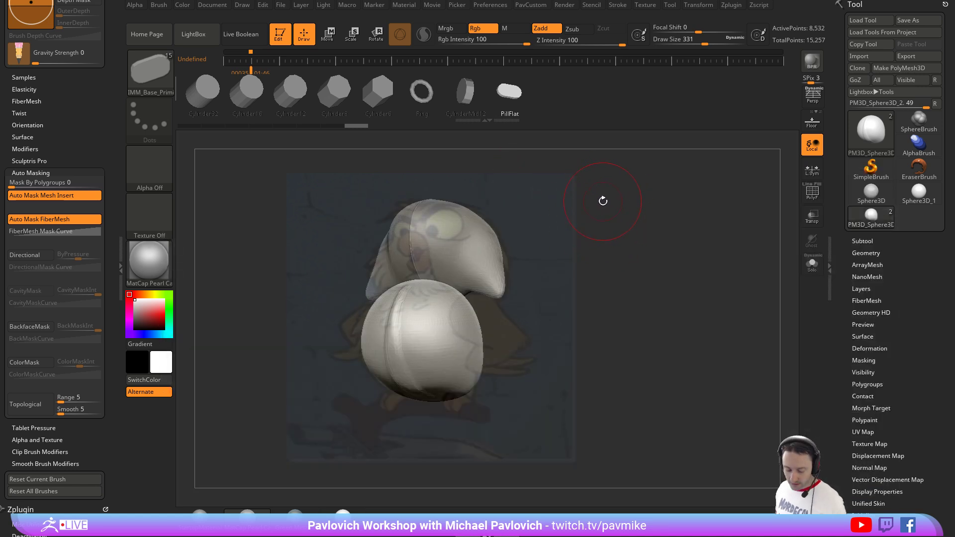
pyautogui.press('m')
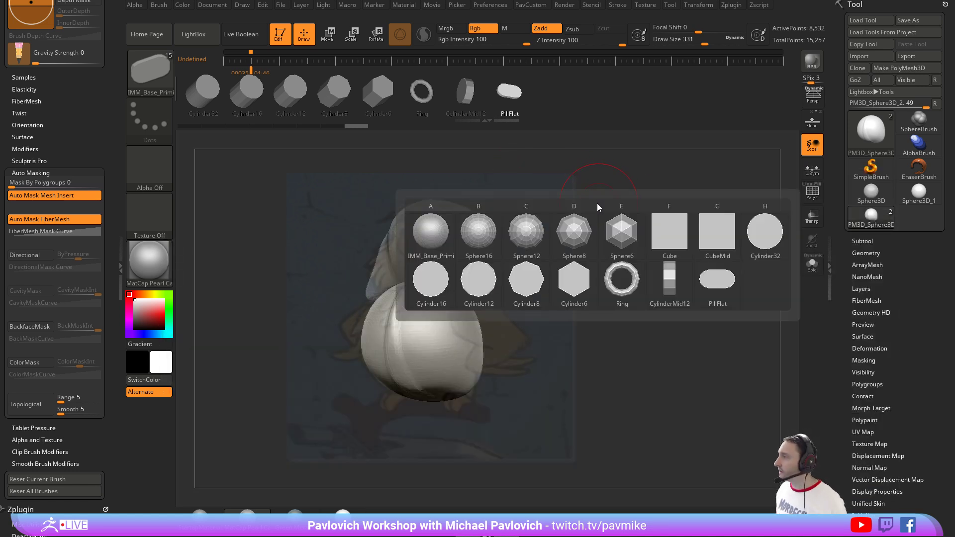
pyautogui.click(543, 226)
pyautogui.moveTo(447, 220); pyautogui.dragTo(459, 237)
# Move the eye spheres into place on the head with the gizmo, recall the stored camera view, and clear the mask.
pyautogui.press('w')
pyautogui.moveTo(426, 197); pyautogui.dragTo(391, 201)
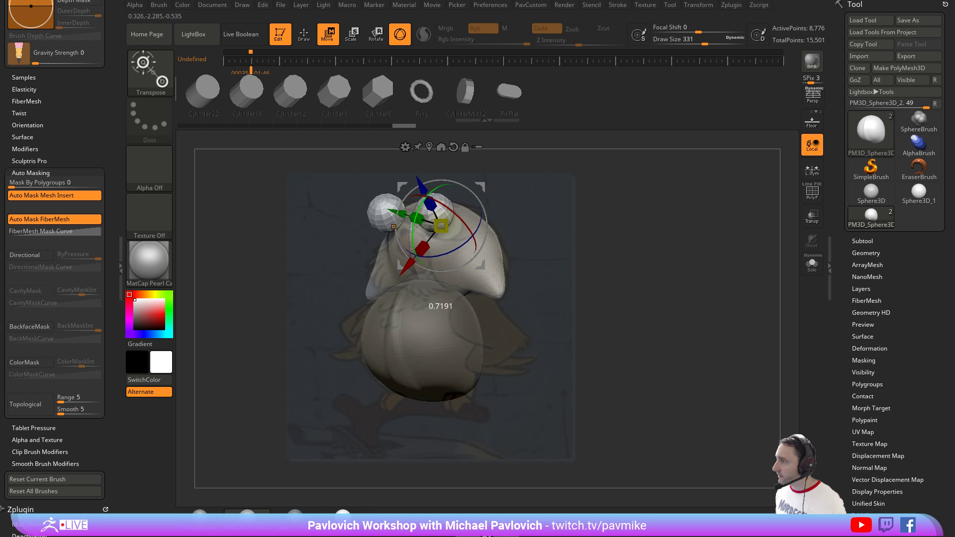
pyautogui.moveTo(408, 212); pyautogui.dragTo(421, 218)
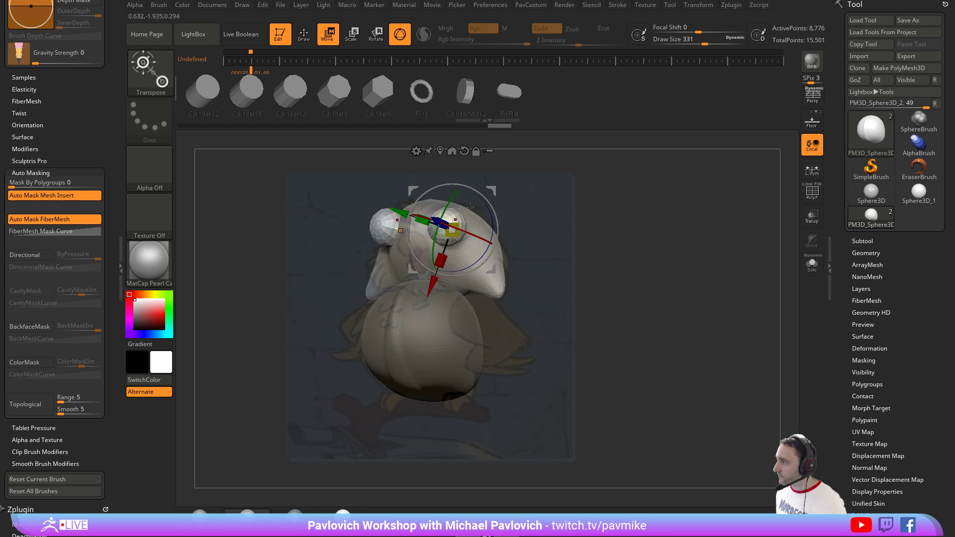
pyautogui.press('q')
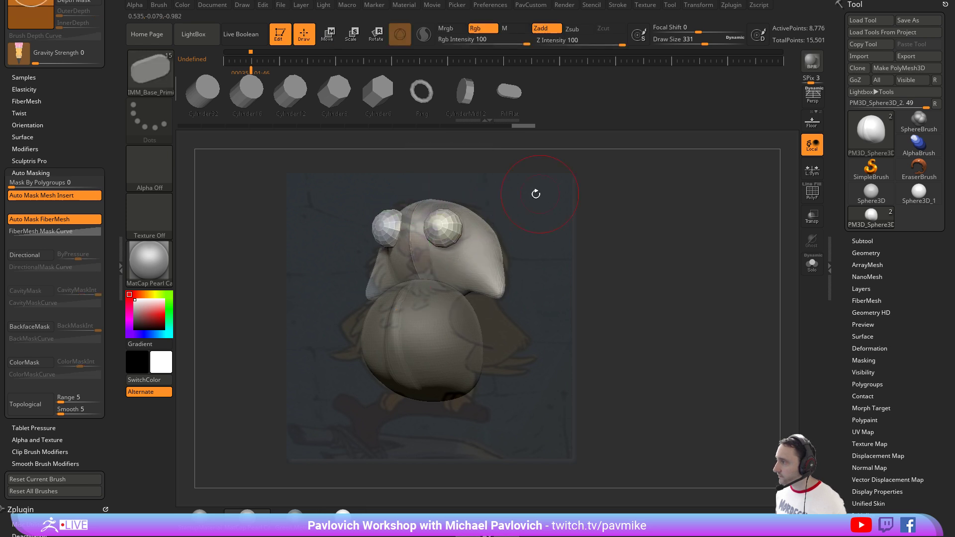
pyautogui.press('s')
pyautogui.moveTo(539, 243); pyautogui.dragTo(528, 243)
pyautogui.press('Right')
pyautogui.keyDown('ctrl'); pyautogui.moveTo(598, 209); pyautogui.dragTo(559, 216); pyautogui.keyUp('ctrl')
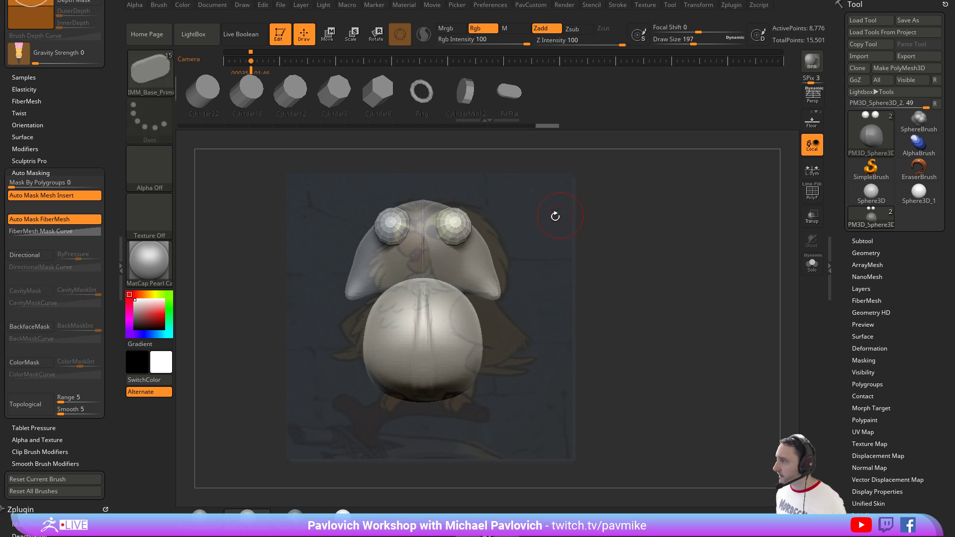
# Select the head and insert a small Sphere12 primitive between the eyes as the upper beak.
pyautogui.keyDown('alt'); pyautogui.click(469, 265); pyautogui.keyUp('alt')
pyautogui.moveTo(557, 249); pyautogui.dragTo(580, 241)
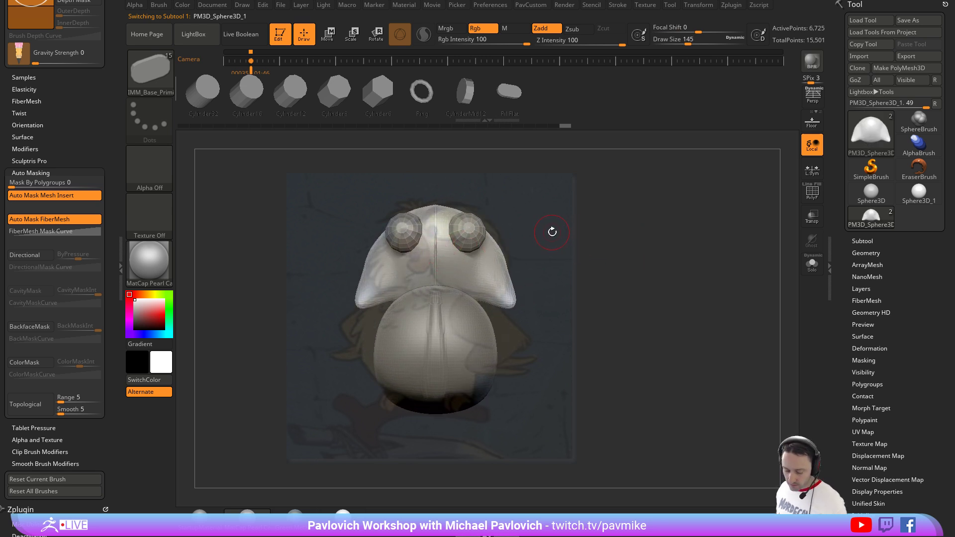
pyautogui.press('m')
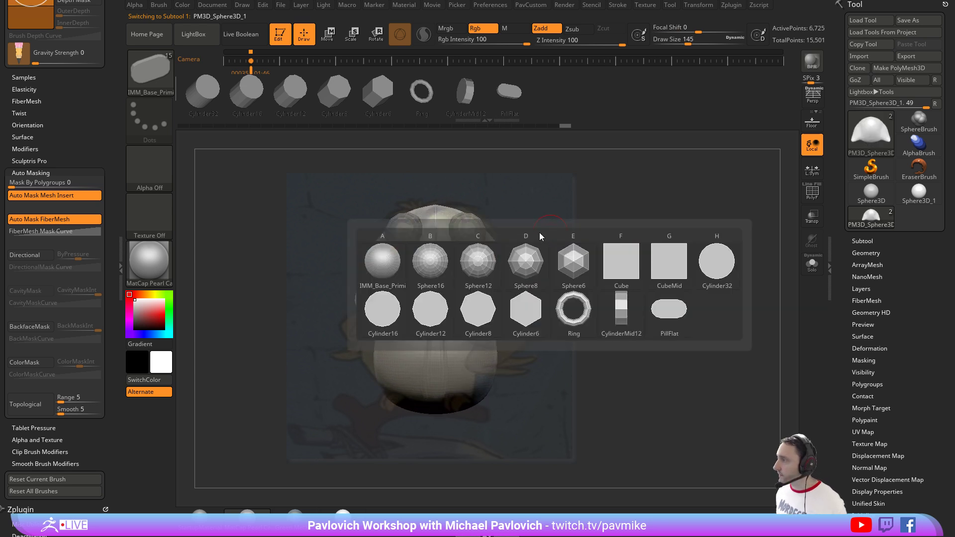
pyautogui.click(475, 267)
pyautogui.moveTo(661, 231); pyautogui.dragTo(614, 229)
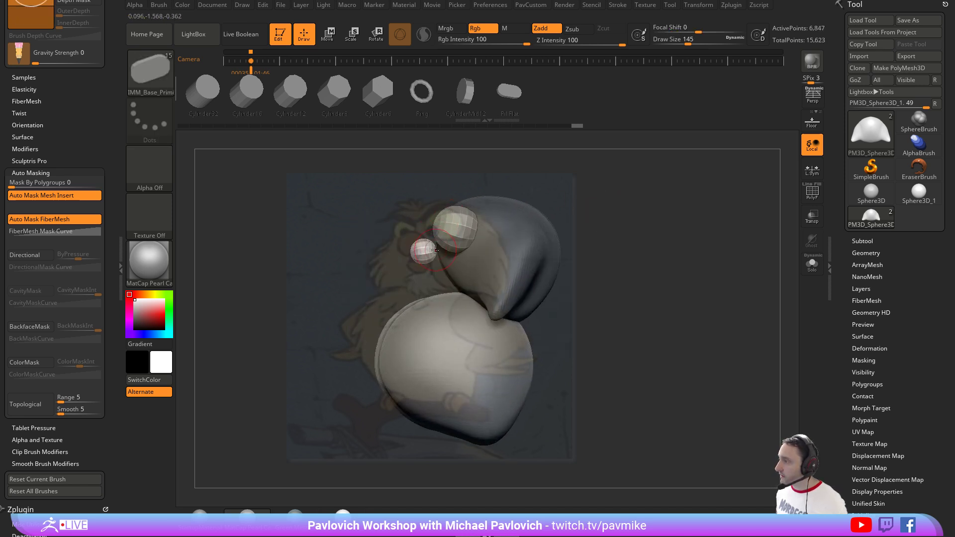
# Duplicate the beak sphere just below the first one as the lower beak, and clear the mask.
pyautogui.press('w')
pyautogui.moveTo(477, 208); pyautogui.dragTo(495, 240)
pyautogui.press('q')
pyautogui.press('w')
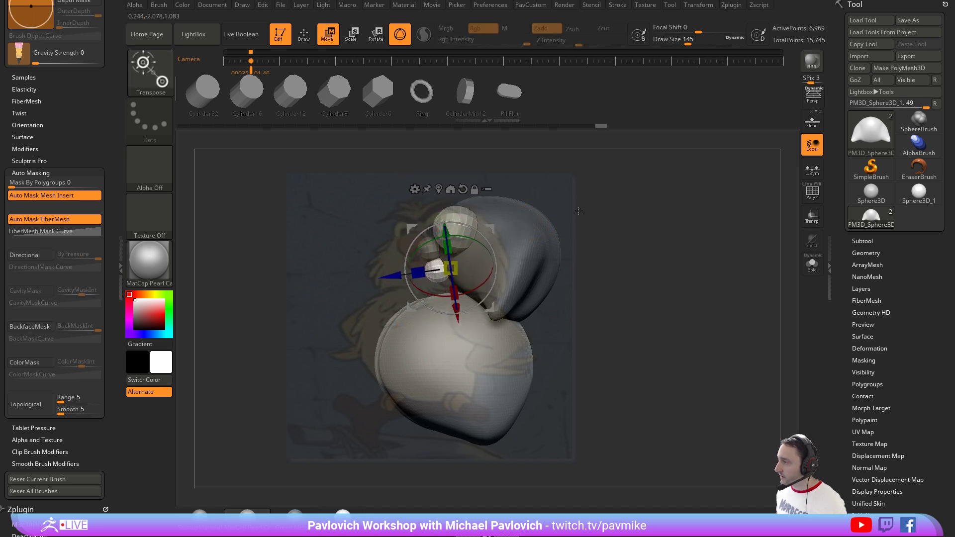
pyautogui.moveTo(634, 233)
pyautogui.keyDown('ctrl'); pyautogui.mouseDown()
pyautogui.moveTo(649, 245)
pyautogui.moveTo(527, 246)
pyautogui.mouseUp(); pyautogui.keyUp('ctrl')
# Shape the two beak spheres into an upper and lower beak with the Move brush at draw size 192.
pyautogui.press('q')
pyautogui.press('b')
pyautogui.press('m')
pyautogui.press('v')
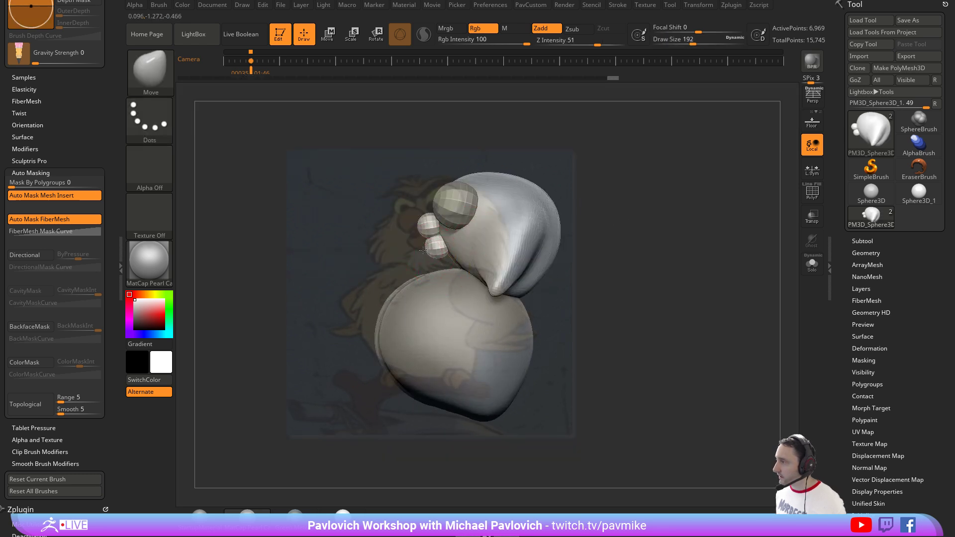
pyautogui.moveTo(586, 219); pyautogui.dragTo(624, 227)
# Expand the subtool list and enable Transpose All Selected Subtools on the gizmo.
pyautogui.press('w')
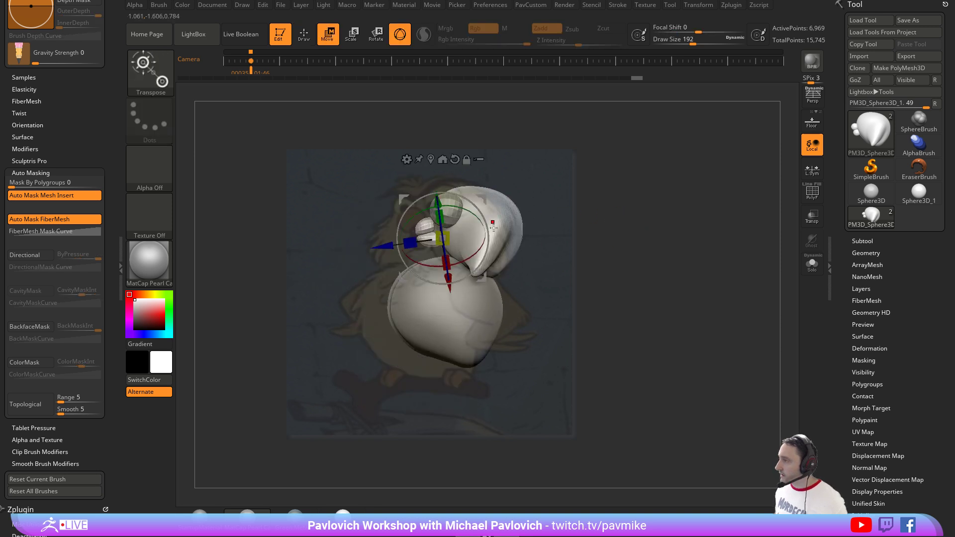
pyautogui.click(858, 241)
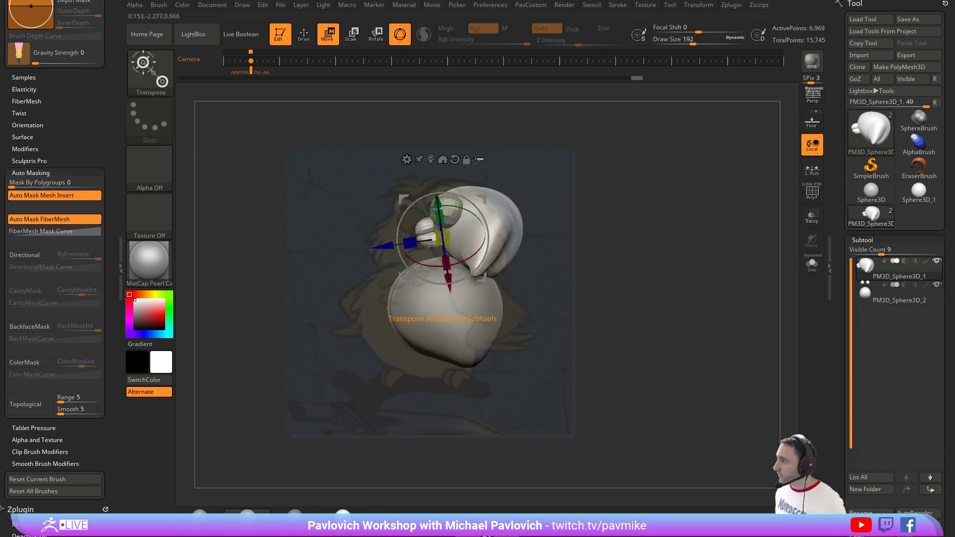
pyautogui.moveTo(480, 205); pyautogui.dragTo(435, 208)
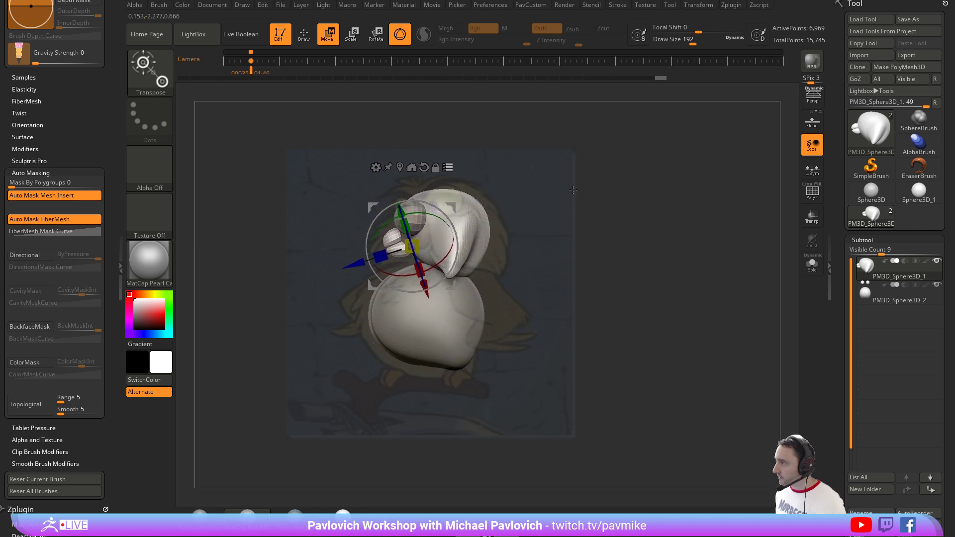
pyautogui.press('ctrl')
pyautogui.moveTo(550, 196); pyautogui.dragTo(641, 188)
pyautogui.press('q')
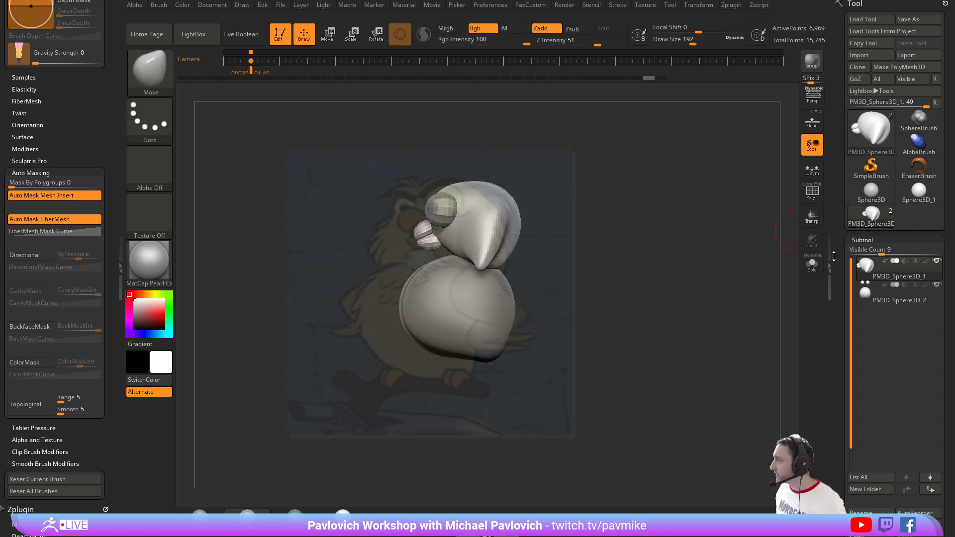
# Merge the head subtool with the body subtool below it and unify the size of the combined mesh.
pyautogui.hotkey('ctrl', 'm')
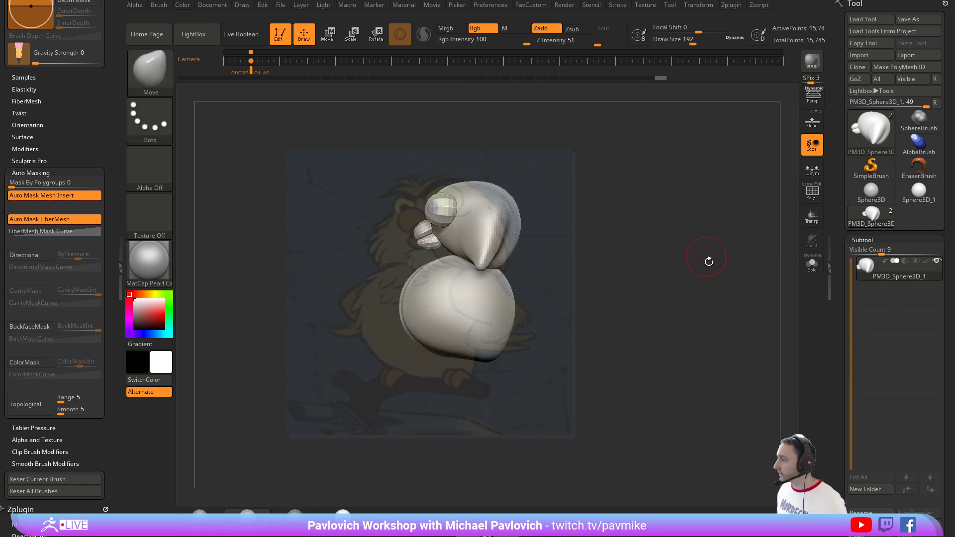
pyautogui.press('space')
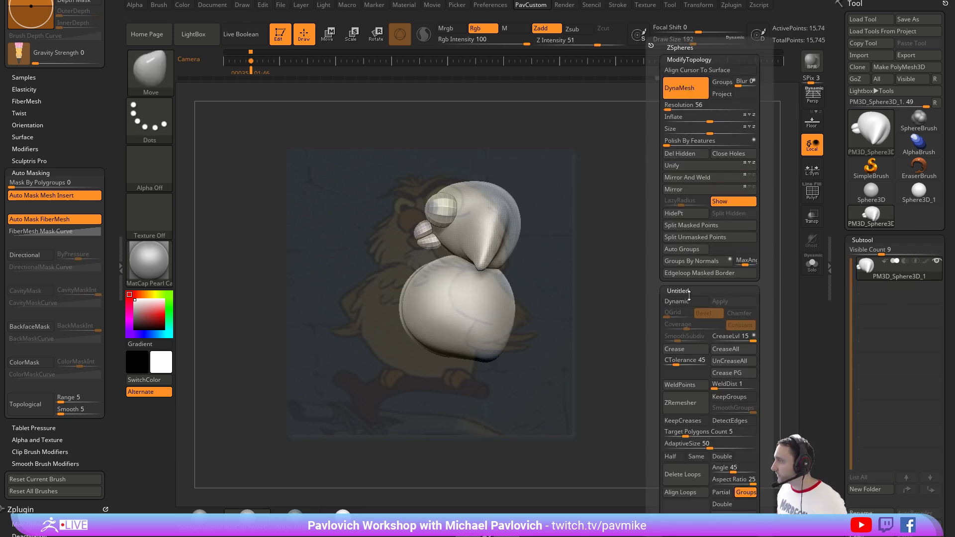
pyautogui.click(688, 166)
pyautogui.keyDown('alt'); pyautogui.moveTo(634, 260); pyautogui.dragTo(661, 276); pyautogui.keyUp('alt')
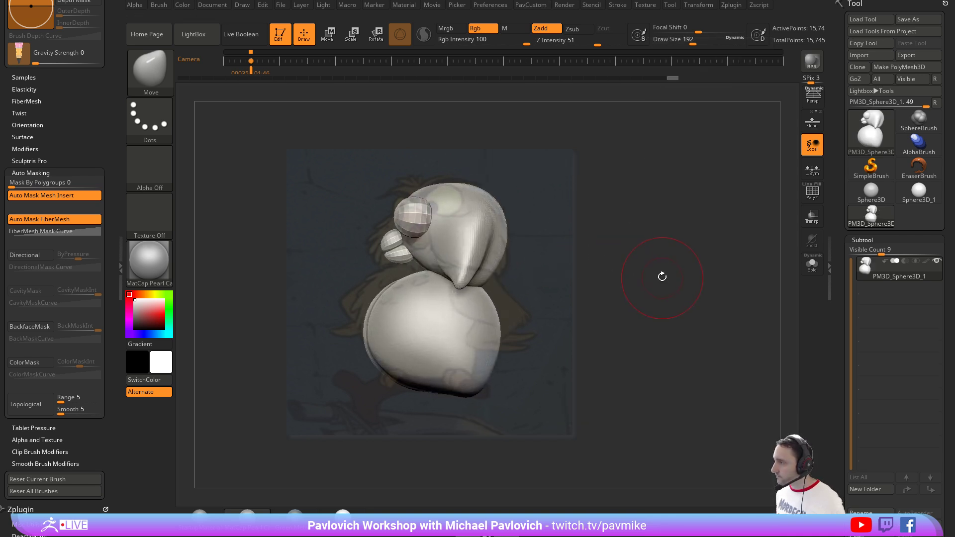
# Hide the reference image overlay and switch to the Clay brush.
pyautogui.hotkey('shift', 'z')
pyautogui.hotkey('shift', 'z')
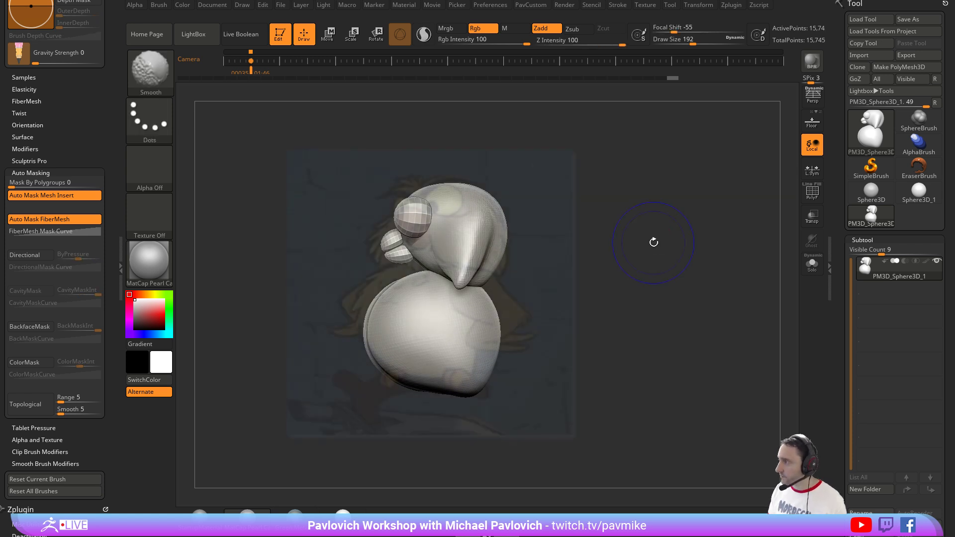
pyautogui.press('Left')
pyautogui.keyDown('alt'); pyautogui.moveTo(522, 154); pyautogui.dragTo(685, 244); pyautogui.keyUp('alt')
pyautogui.press('b')
pyautogui.press('s')
pyautogui.press('t')
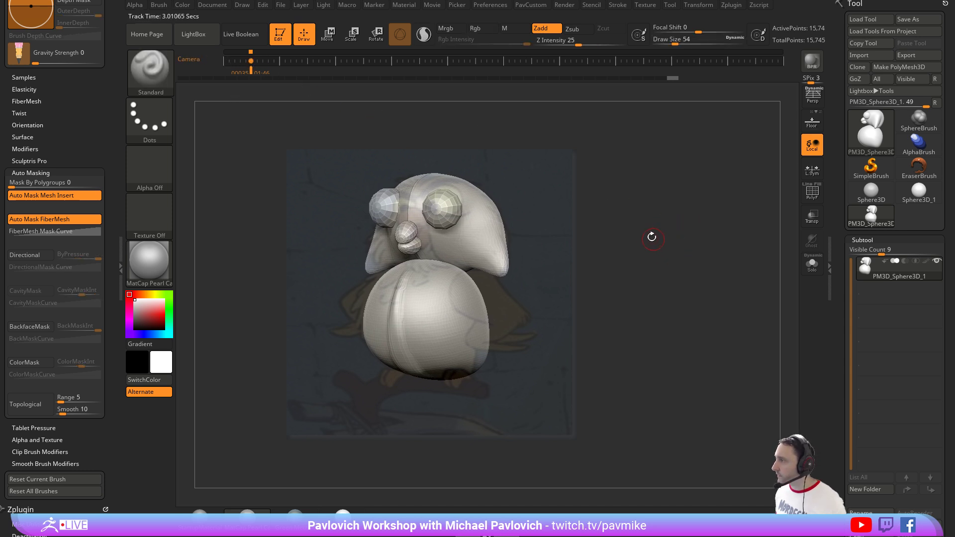
pyautogui.hotkey('shift', 'z')
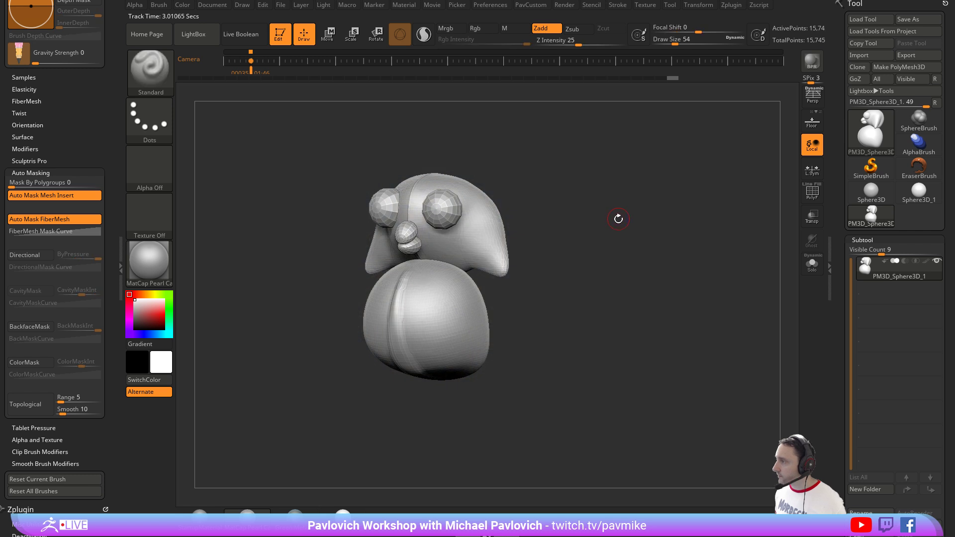
pyautogui.press('b')
pyautogui.press('c')
pyautogui.press('l')
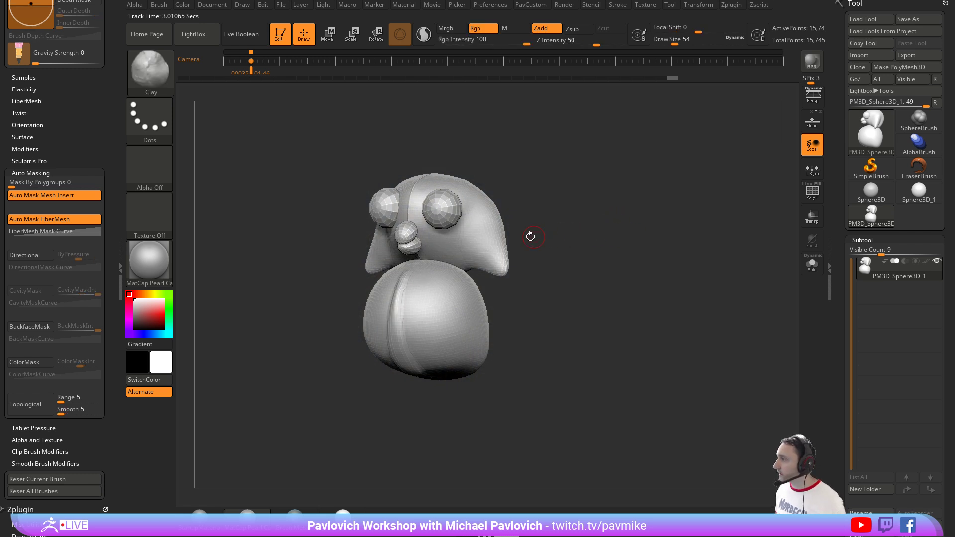
# Mirror and weld the whole character mesh, and show its polygroups with PolyFrame.
pyautogui.press('space')
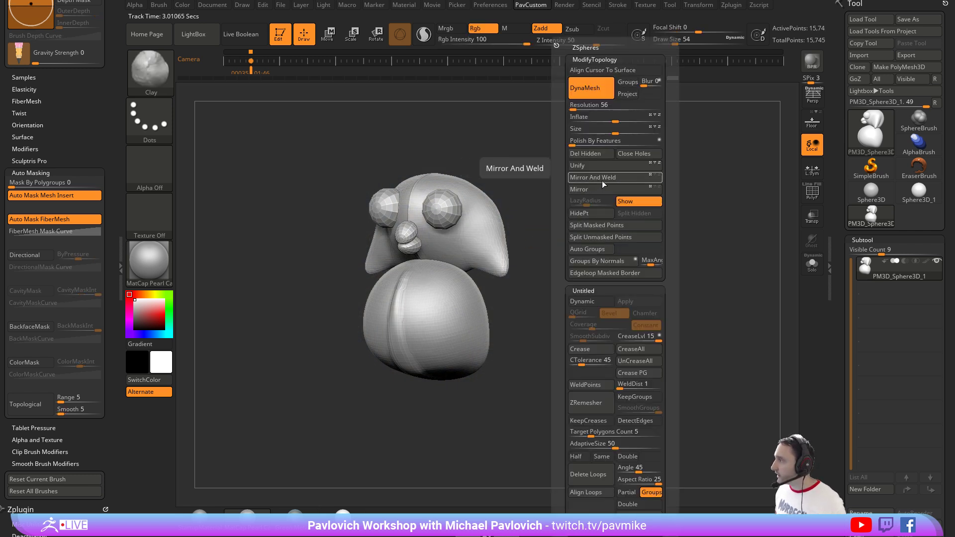
pyautogui.press('space')
pyautogui.press('space')
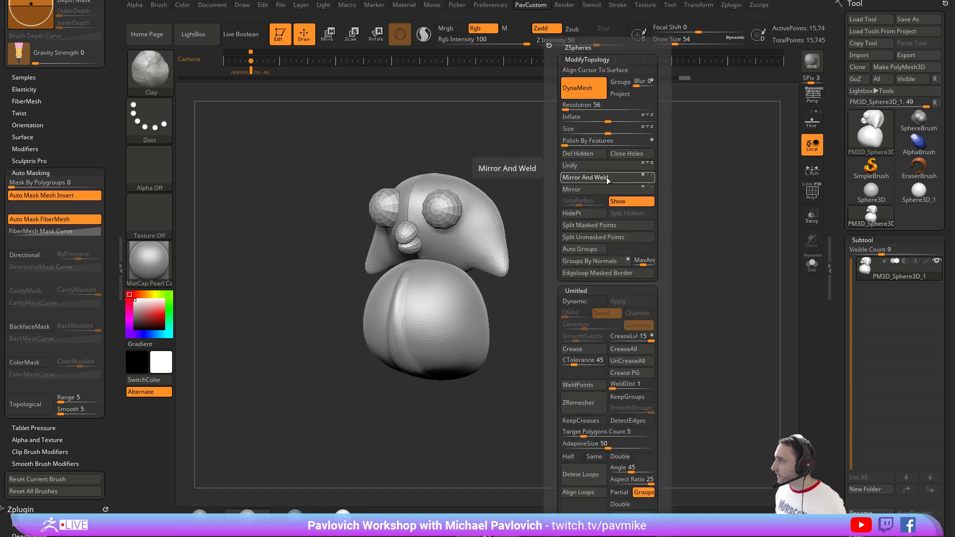
pyautogui.click(607, 179)
pyautogui.click(814, 191)
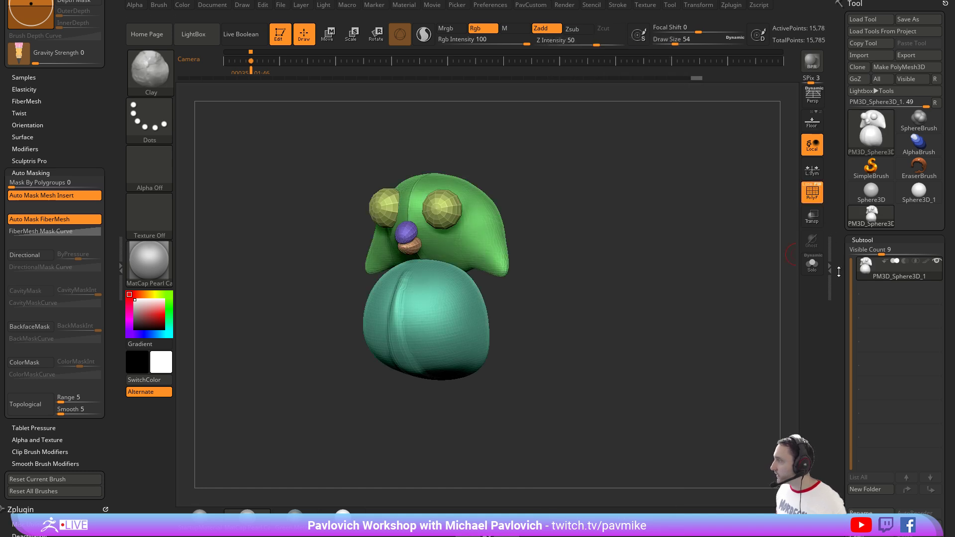
# Split the mesh into separate subtools by polygroup and accept that the operation cannot be undone.
pyautogui.scroll(-5, 855, 293)
pyautogui.click(860, 336)
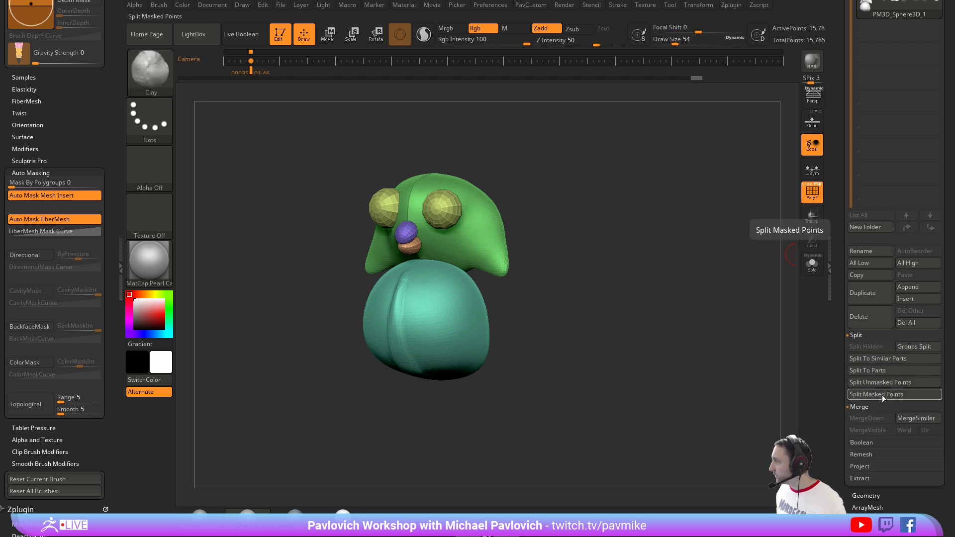
pyautogui.click(910, 347)
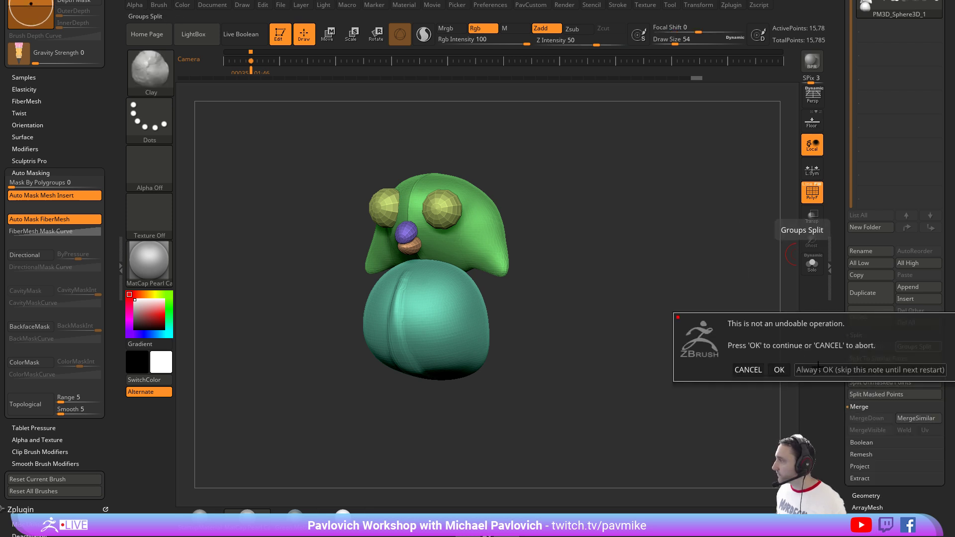
pyautogui.click(870, 369)
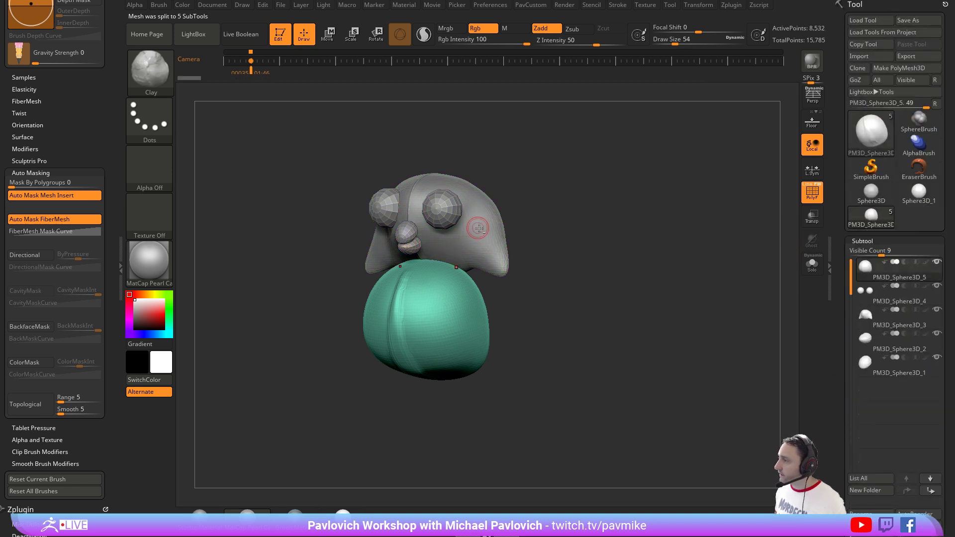
# Select the head subtool and build up the face around the eyes and cheeks with the Clay brush.
pyautogui.press('b')
pyautogui.press('s')
pyautogui.press('t')
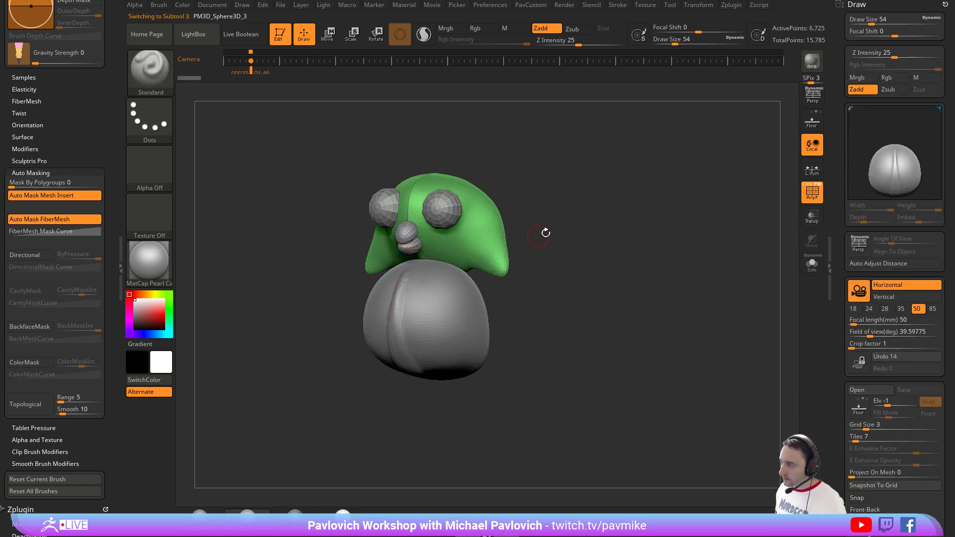
pyautogui.press('2')
pyautogui.press('b')
pyautogui.press('c')
pyautogui.press('l')
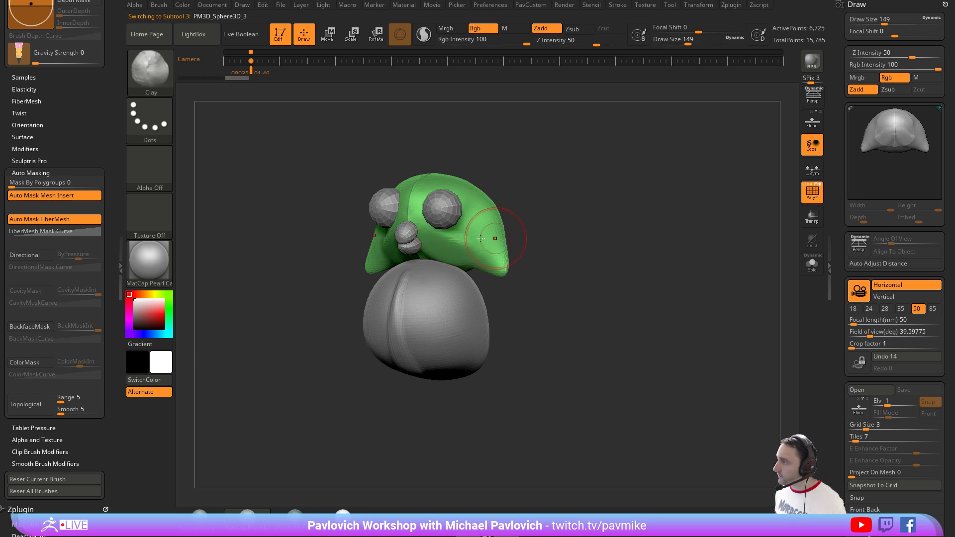
pyautogui.press('[')
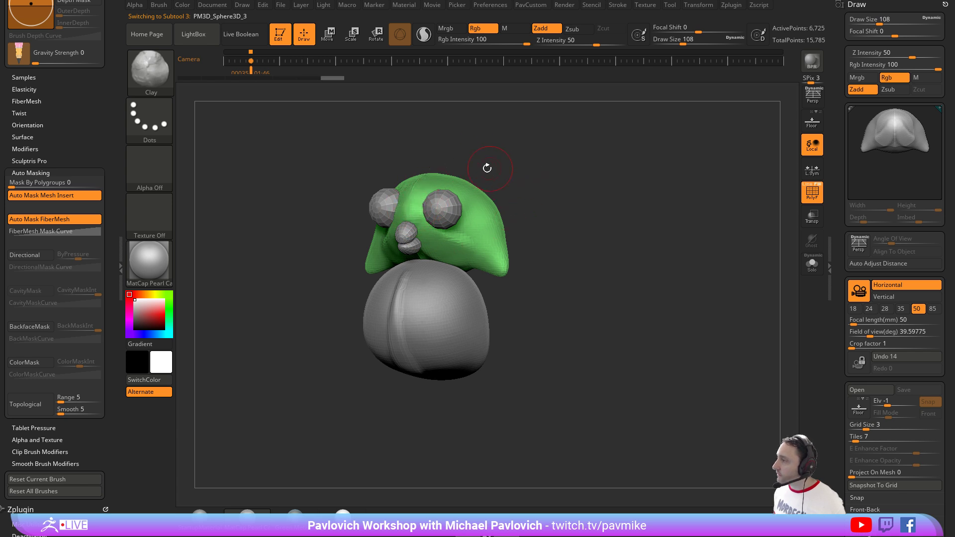
# Pinch the surface between the eyes with the Pinch brush and face the model from the front.
pyautogui.press('b')
pyautogui.press('p')
pyautogui.press('i')
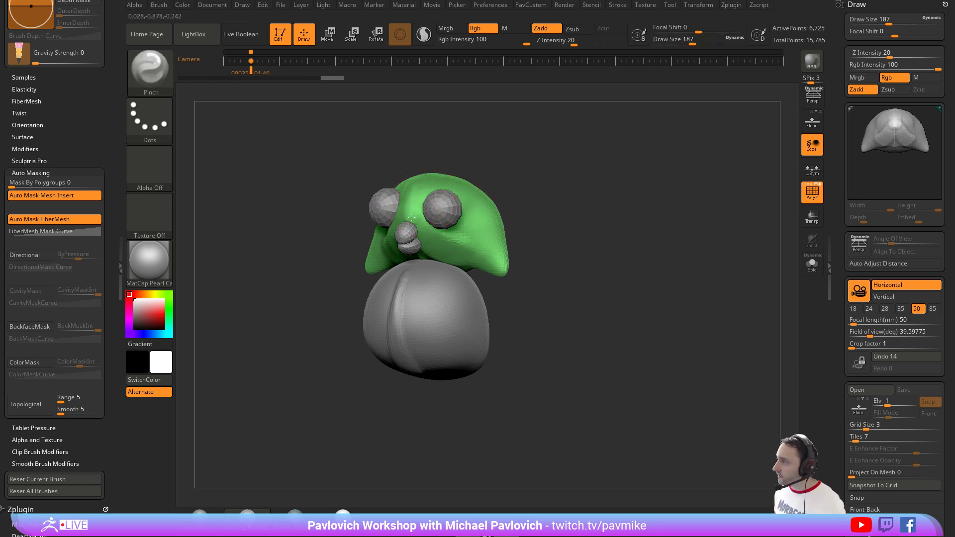
pyautogui.keyDown('shift'); pyautogui.moveTo(514, 175); pyautogui.dragTo(459, 197); pyautogui.keyUp('shift')
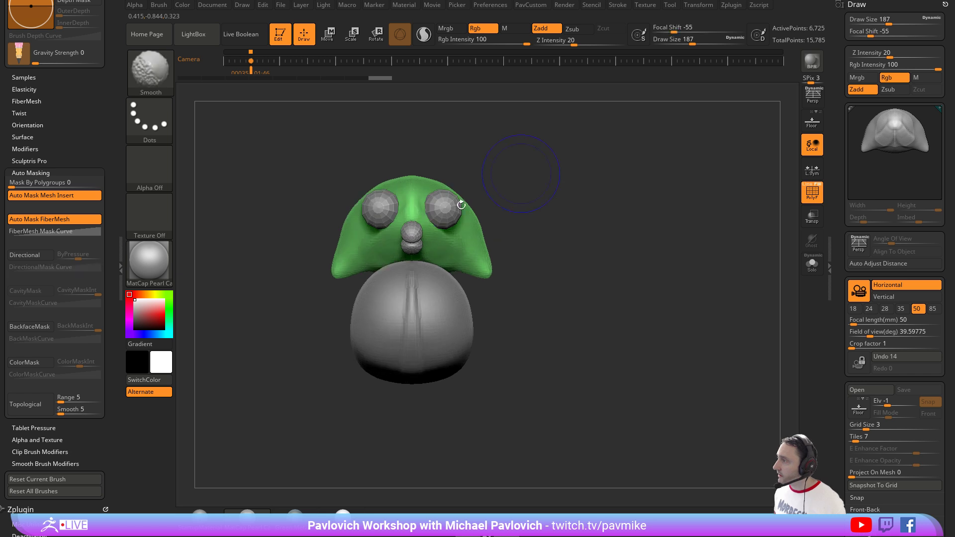
# Select the eyes subtool and move both eye spheres slightly inward with the gizmo.
pyautogui.press('w')
pyautogui.keyDown('alt'); pyautogui.click(455, 201); pyautogui.keyUp('alt')
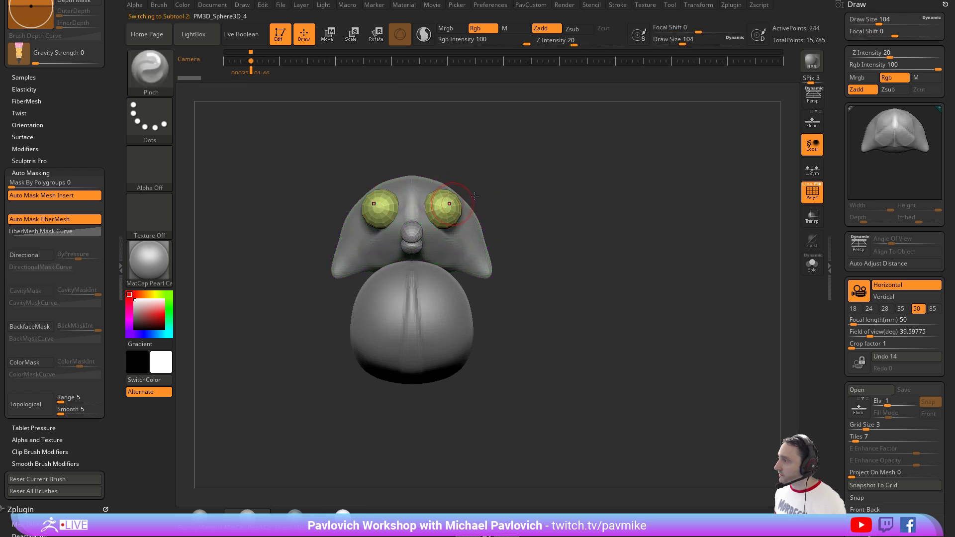
pyautogui.keyDown('alt'); pyautogui.click(449, 212); pyautogui.keyUp('alt')
pyautogui.moveTo(494, 180); pyautogui.dragTo(487, 175)
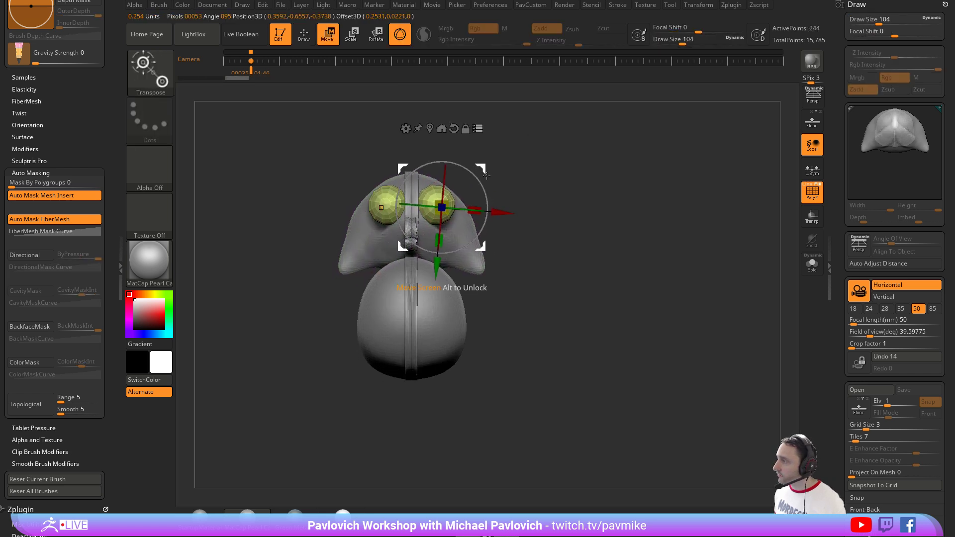
pyautogui.hotkey('ctrl', 'z')
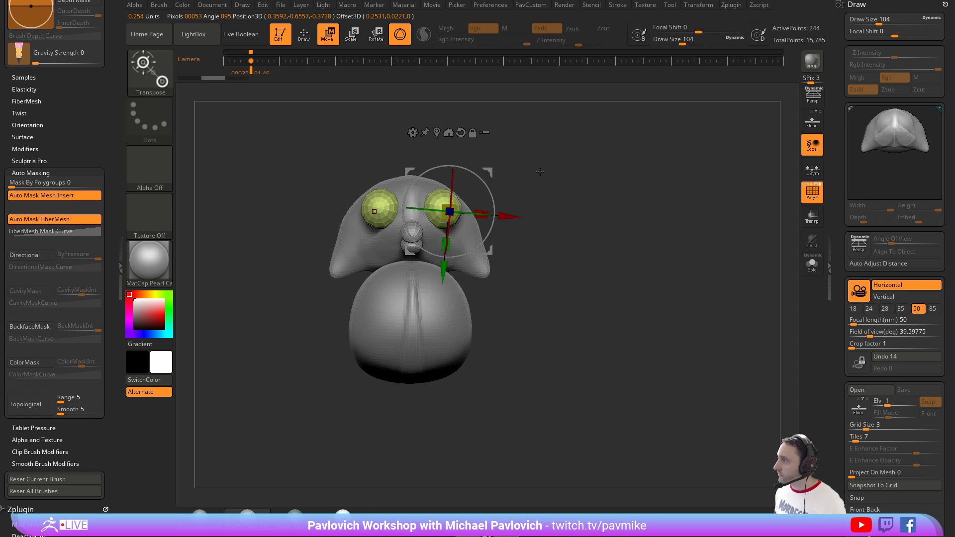
pyautogui.moveTo(489, 172); pyautogui.dragTo(483, 170)
pyautogui.moveTo(555, 168); pyautogui.dragTo(487, 175)
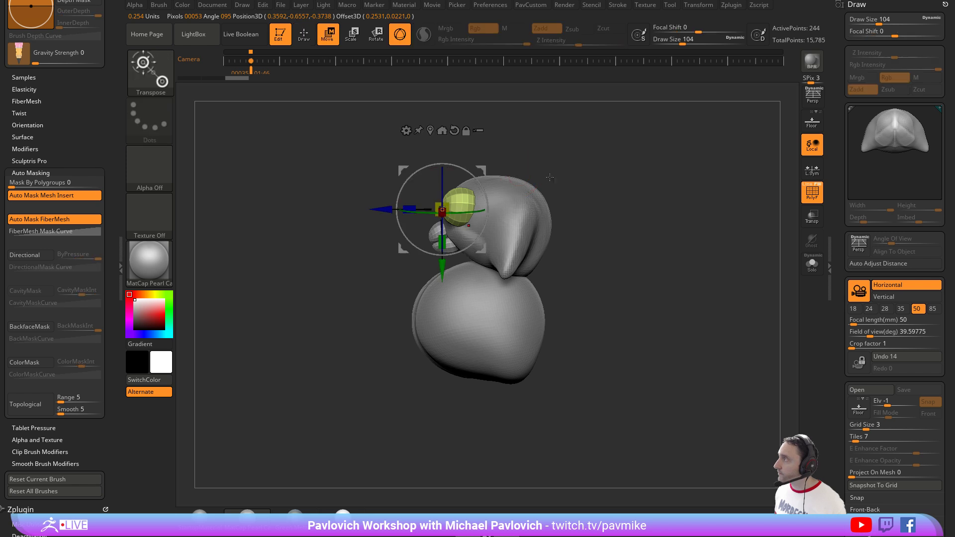
# Select the head subtool again and build up a chin below the nose and mouth with the Clay brush.
pyautogui.press('q')
pyautogui.keyDown('alt'); pyautogui.click(494, 203); pyautogui.keyUp('alt')
pyautogui.moveTo(603, 179)
pyautogui.mouseDown()
pyautogui.moveTo(547, 164)
pyautogui.moveTo(547, 153)
pyautogui.moveTo(418, 231)
pyautogui.mouseUp()
pyautogui.press('b')
pyautogui.press('c')
pyautogui.press('l')
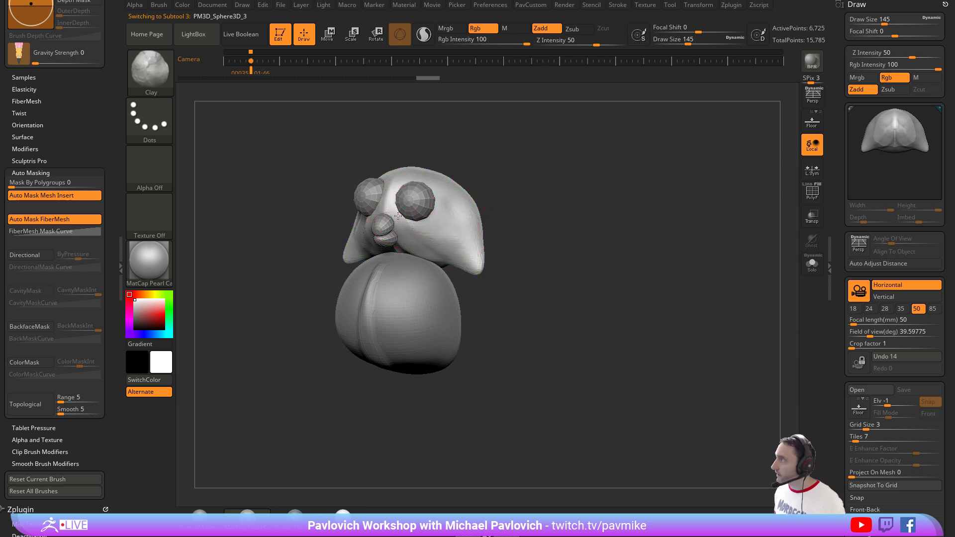
pyautogui.moveTo(529, 217); pyautogui.dragTo(441, 226)
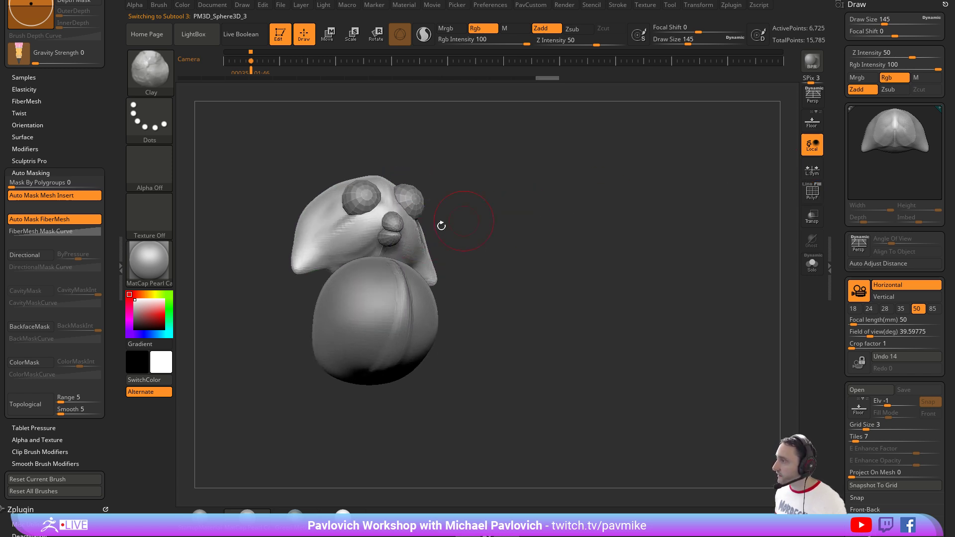
pyautogui.moveTo(381, 246); pyautogui.dragTo(398, 249)
pyautogui.press('[')
pyautogui.moveTo(512, 242); pyautogui.dragTo(428, 238)
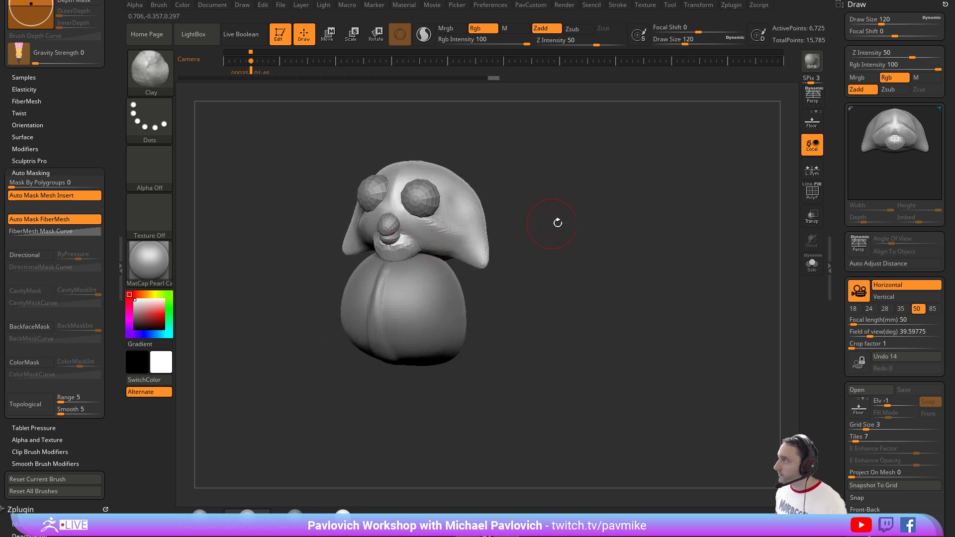
# Reshape the head's chin and cheek areas with the Move brush.
pyautogui.moveTo(557, 222); pyautogui.dragTo(385, 224)
pyautogui.press('b')
pyautogui.press('m')
pyautogui.press('v')
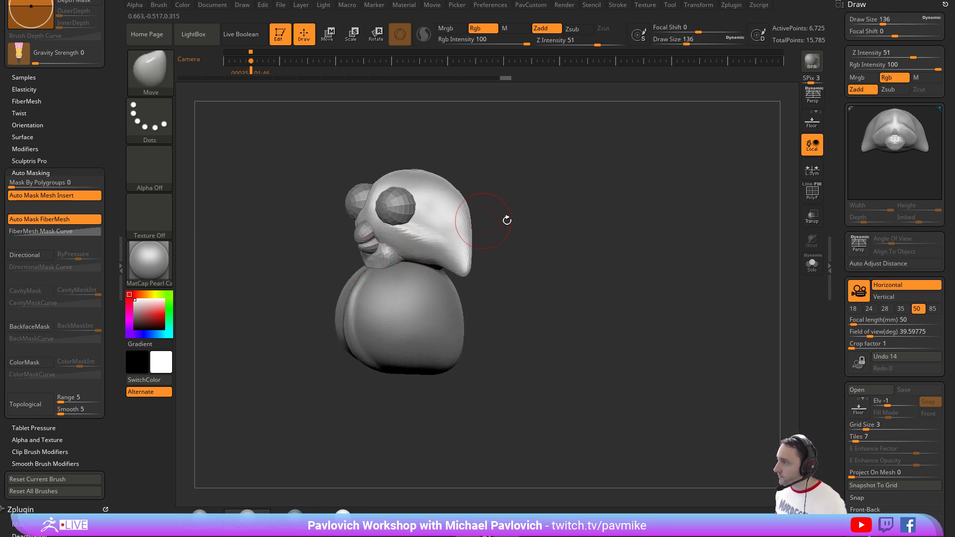
pyautogui.moveTo(506, 220); pyautogui.dragTo(518, 180)
# Build up the brow and upper side of the head above the eyes with the Clay brush.
pyautogui.press('b')
pyautogui.press('c')
pyautogui.press('l')
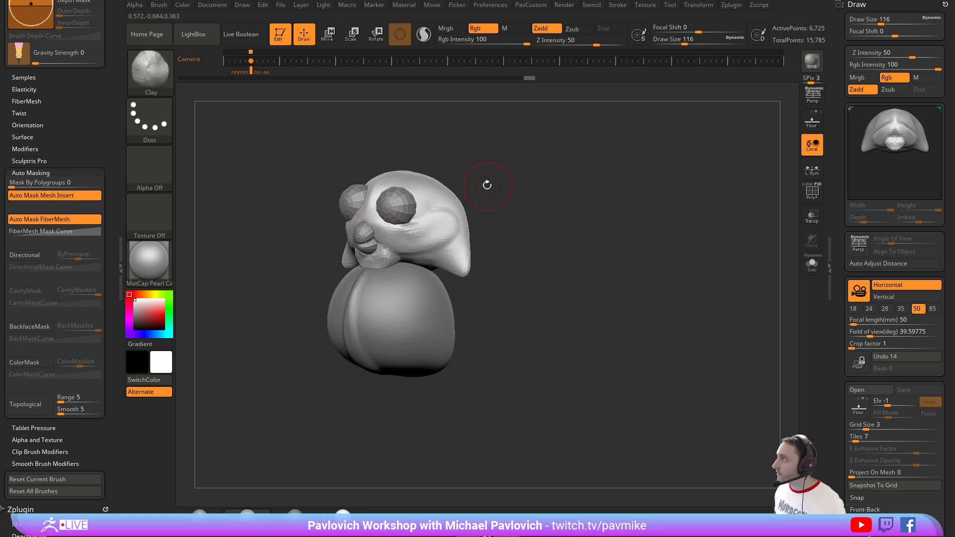
pyautogui.moveTo(487, 185); pyautogui.dragTo(373, 213)
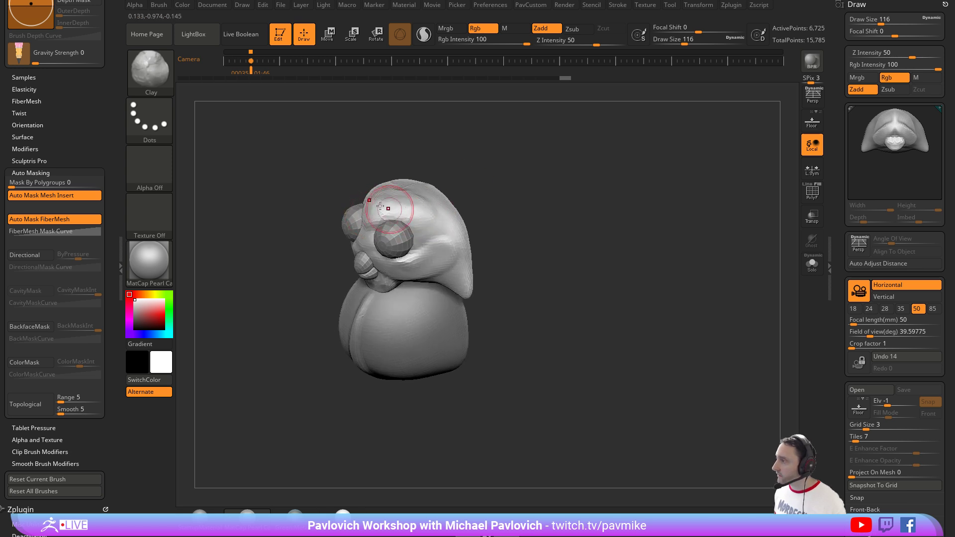
pyautogui.moveTo(418, 191); pyautogui.dragTo(431, 195)
pyautogui.moveTo(479, 182)
pyautogui.mouseDown()
pyautogui.moveTo(455, 182)
pyautogui.moveTo(433, 204)
pyautogui.mouseUp()
# Sculpt broader clay volume on the side and back of the head at draw size 167.
pyautogui.moveTo(552, 189); pyautogui.dragTo(532, 193)
pyautogui.press(']')
pyautogui.press(']')
pyautogui.moveTo(452, 228); pyautogui.dragTo(450, 262)
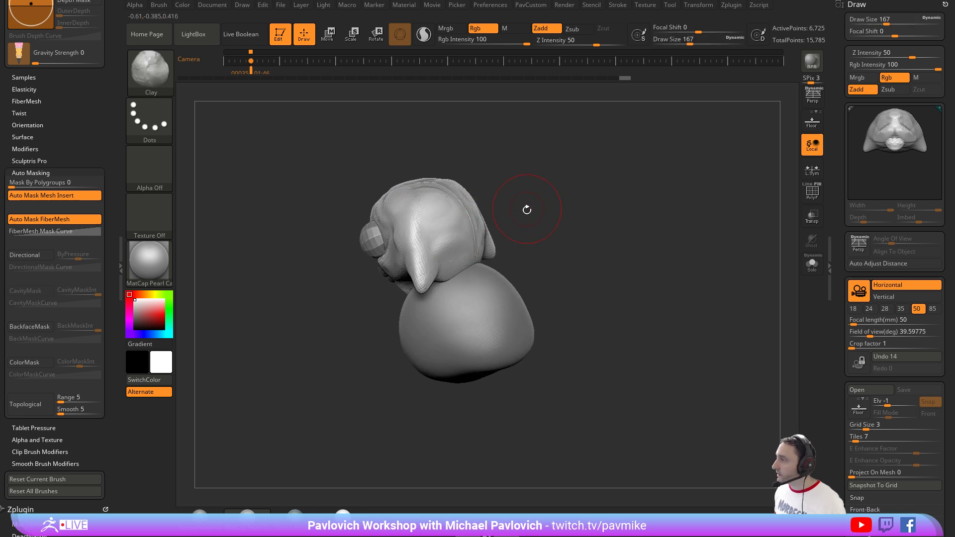
pyautogui.moveTo(526, 209); pyautogui.dragTo(446, 221)
pyautogui.moveTo(509, 205); pyautogui.dragTo(434, 225)
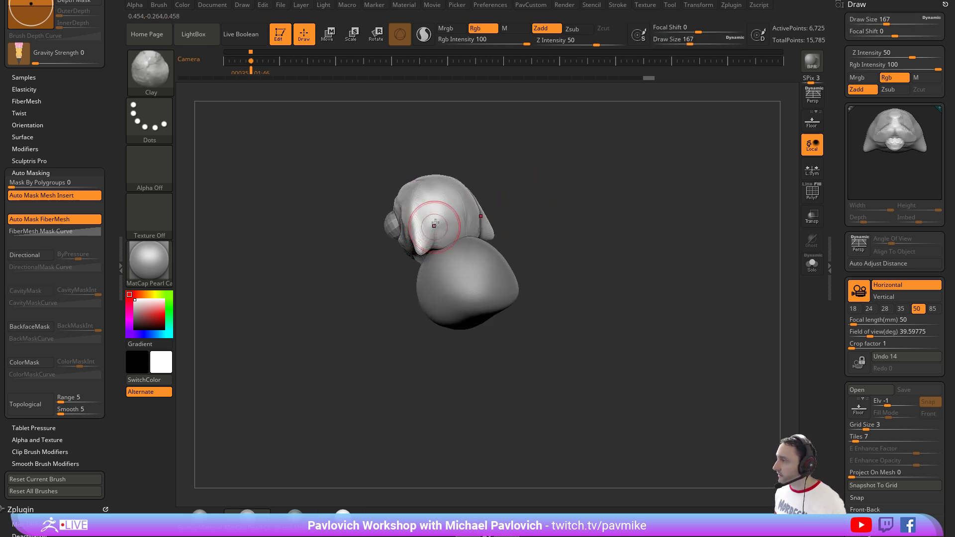
pyautogui.moveTo(482, 195); pyautogui.dragTo(469, 211)
pyautogui.moveTo(537, 170); pyautogui.dragTo(434, 271)
# Select the body subtool and pull its lower back end downward using the Move brush at draw size 393.
pyautogui.keyDown('alt'); pyautogui.click(436, 265); pyautogui.keyUp('alt')
pyautogui.keyDown('alt'); pyautogui.moveTo(517, 272); pyautogui.dragTo(502, 235); pyautogui.keyUp('alt')
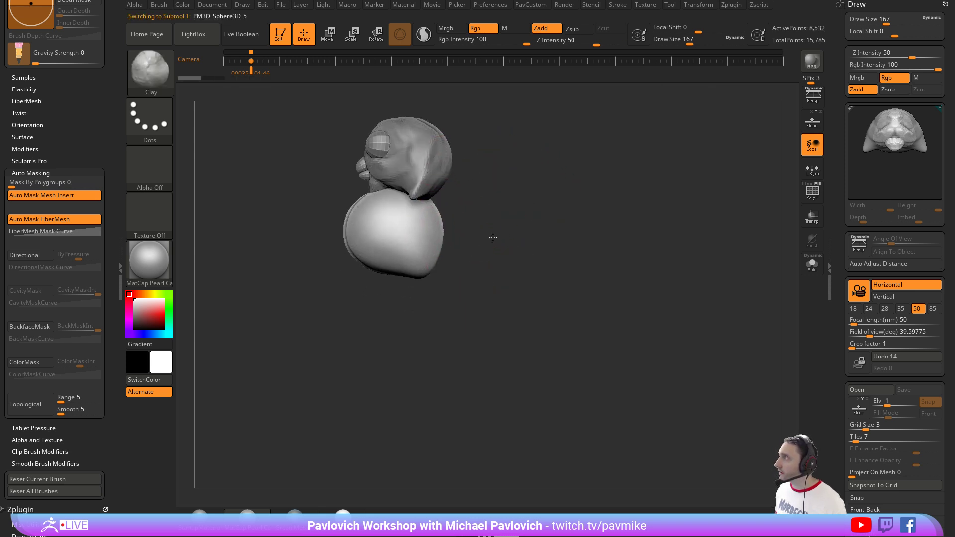
pyautogui.press('s')
pyautogui.click(444, 270)
pyautogui.press('b')
pyautogui.press('m')
pyautogui.press('v')
pyautogui.moveTo(507, 293)
pyautogui.mouseDown()
pyautogui.moveTo(417, 269)
pyautogui.moveTo(456, 283)
pyautogui.mouseUp()
pyautogui.press('s')
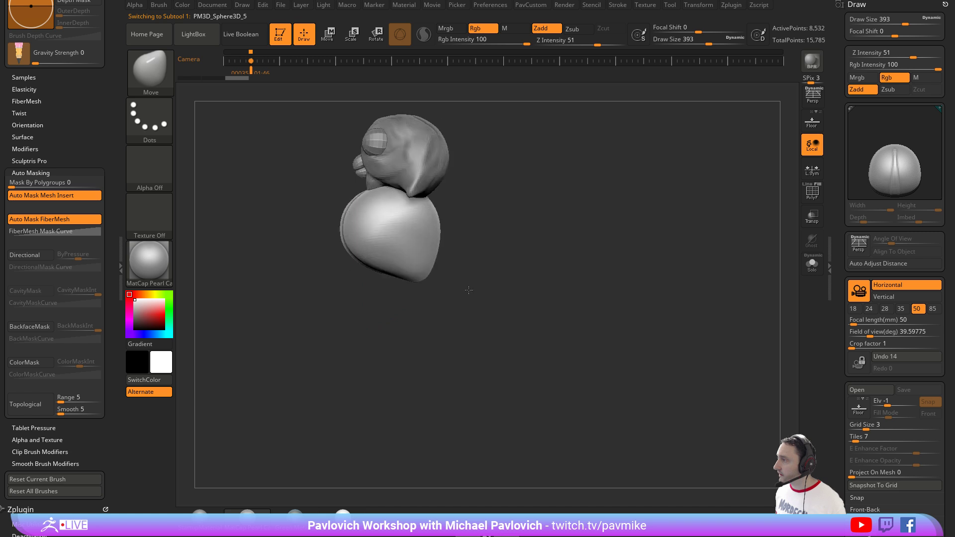
# Refine the tapered underside of the body with the Move brush.
pyautogui.press('s')
pyautogui.moveTo(398, 278); pyautogui.dragTo(394, 273)
pyautogui.press('s')
pyautogui.moveTo(489, 258)
pyautogui.mouseDown()
pyautogui.moveTo(468, 258)
pyautogui.moveTo(490, 244)
pyautogui.mouseUp()
pyautogui.press('s')
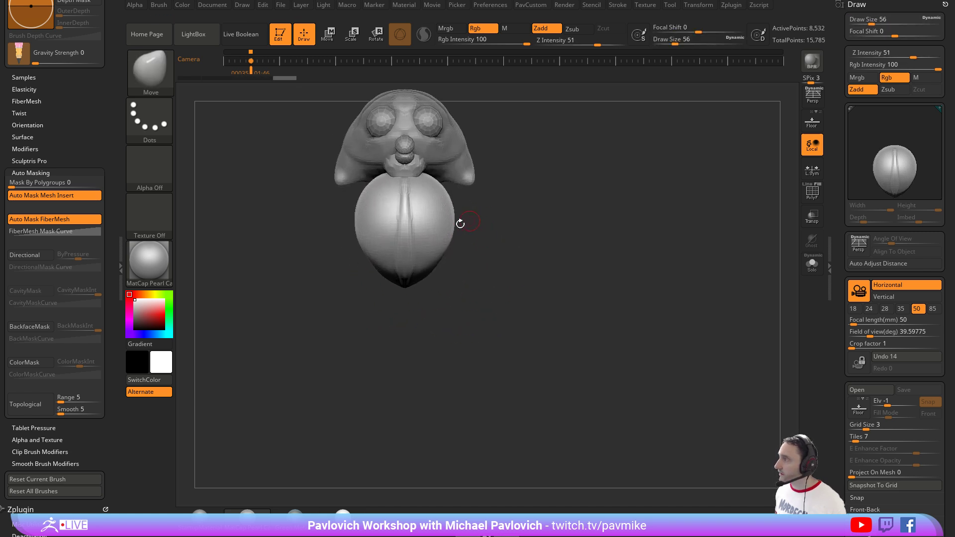
# Widen the sides of the body outward in the front view with the Move brush.
pyautogui.press('s')
pyautogui.moveTo(375, 216); pyautogui.dragTo(384, 215)
pyautogui.press('s')
pyautogui.moveTo(362, 213); pyautogui.dragTo(349, 229)
pyautogui.moveTo(419, 278); pyautogui.dragTo(421, 279)
# Insert a mirrored pair of Sphere12 primitives at the lower front of the body using IMM Primitives at draw size 44.
pyautogui.press('s')
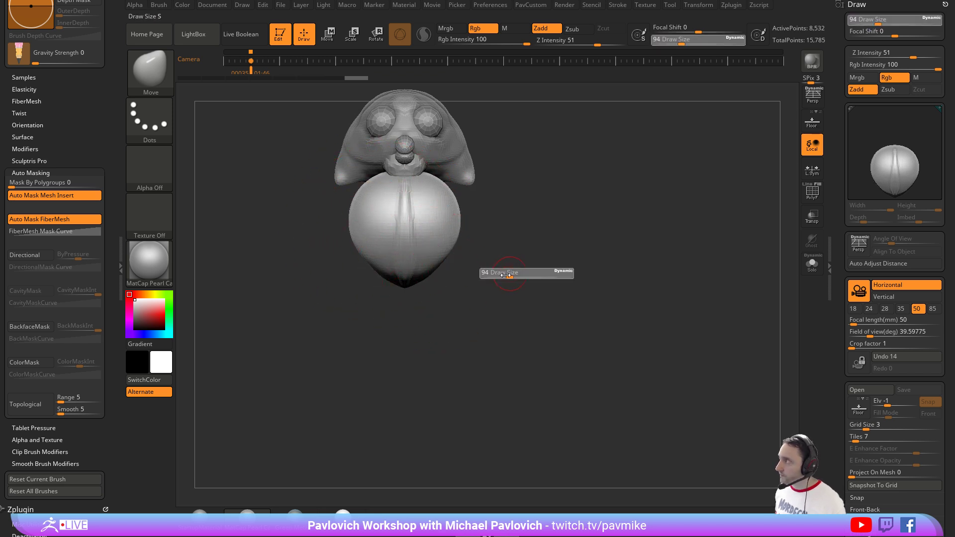
pyautogui.click(504, 271)
pyautogui.press('b')
pyautogui.press('i')
pyautogui.press('p')
pyautogui.press('m')
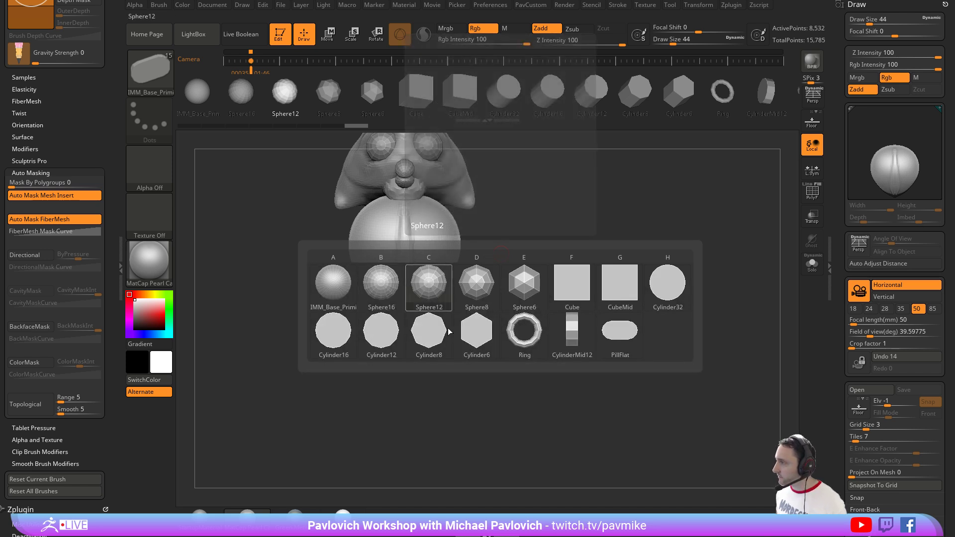
pyautogui.click(426, 295)
pyautogui.moveTo(429, 302); pyautogui.dragTo(433, 305)
pyautogui.keyDown('shift'); pyautogui.moveTo(528, 298); pyautogui.dragTo(467, 300); pyautogui.keyUp('shift')
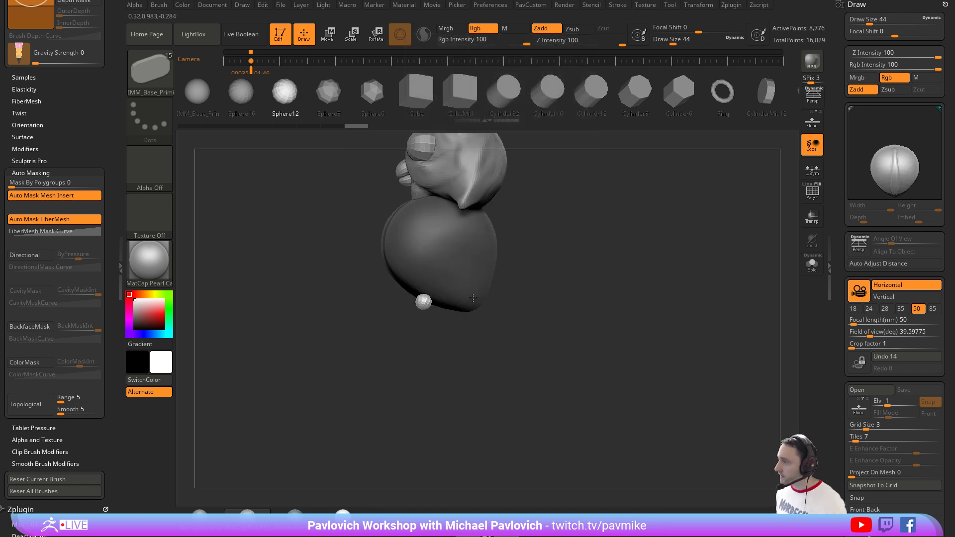
# Try scaling the inserted sphere along X with the gizmo, undo it, and turn on Local Symmetry.
pyautogui.press('w')
pyautogui.moveTo(443, 347); pyautogui.dragTo(525, 396)
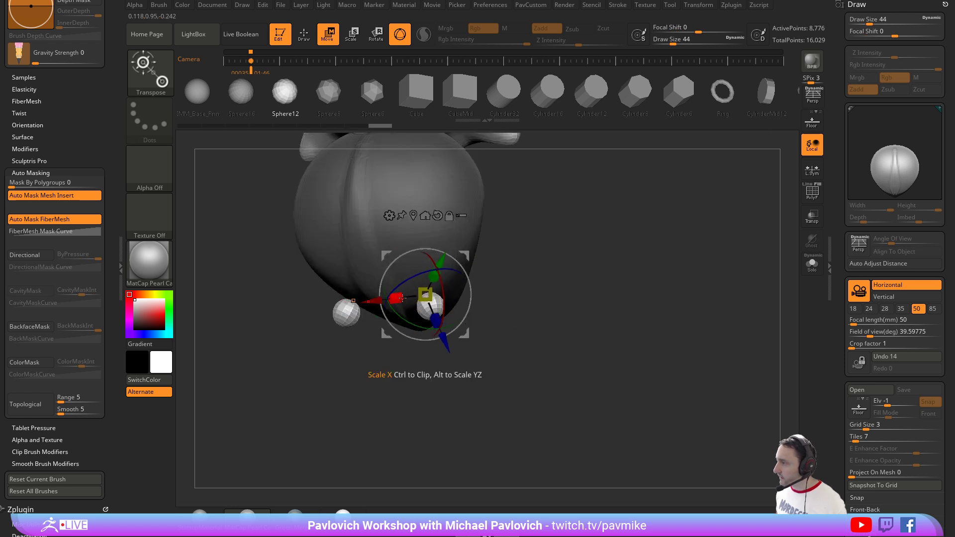
pyautogui.moveTo(396, 298); pyautogui.dragTo(418, 297)
pyautogui.hotkey('ctrl', 'z')
pyautogui.click(812, 170)
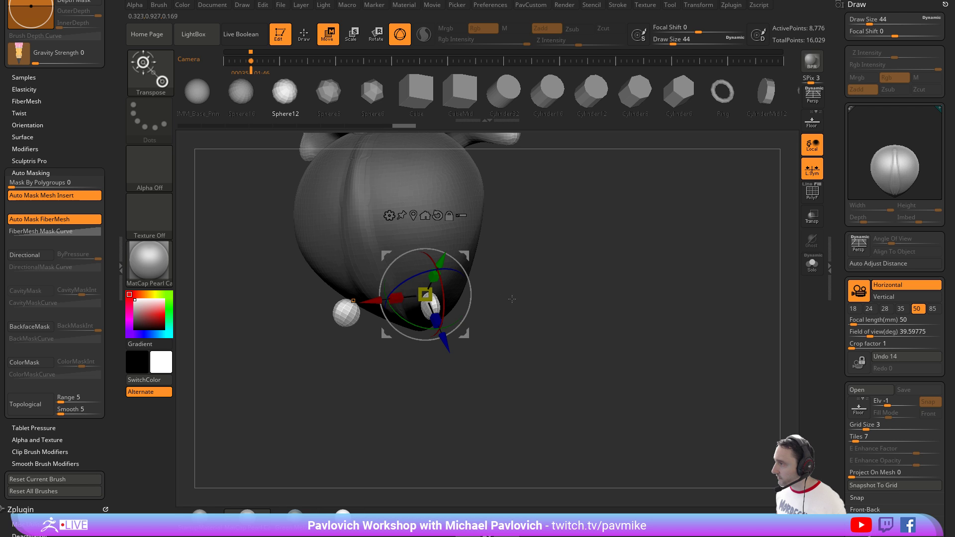
# Angle the mirrored flattened spheres below the body and duplicate them beside the originals as a second pair of toes.
pyautogui.keyDown('shift'); pyautogui.moveTo(512, 297); pyautogui.dragTo(539, 299); pyautogui.keyUp('shift')
pyautogui.moveTo(410, 319); pyautogui.dragTo(368, 297)
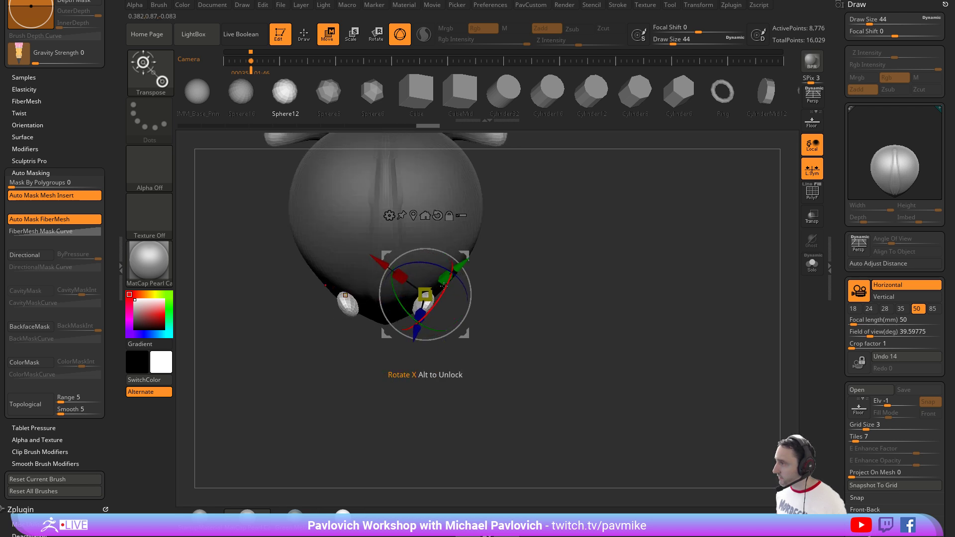
pyautogui.moveTo(437, 267); pyautogui.dragTo(471, 315)
pyautogui.moveTo(472, 255); pyautogui.dragTo(472, 257)
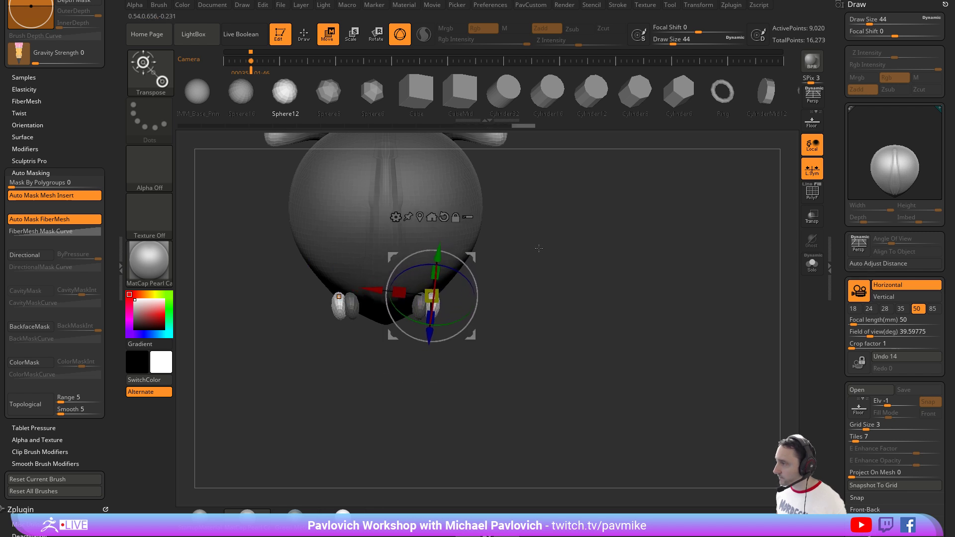
# Isolate the toe spheres from the body mesh and separate them into their own subtool with Split Hidden.
pyautogui.press('q')
pyautogui.moveTo(554, 279); pyautogui.dragTo(570, 280)
pyautogui.keyDown('ctrl'); pyautogui.keyDown('shift'); pyautogui.moveTo(468, 337); pyautogui.dragTo(360, 308); pyautogui.keyUp('shift'); pyautogui.keyUp('ctrl')
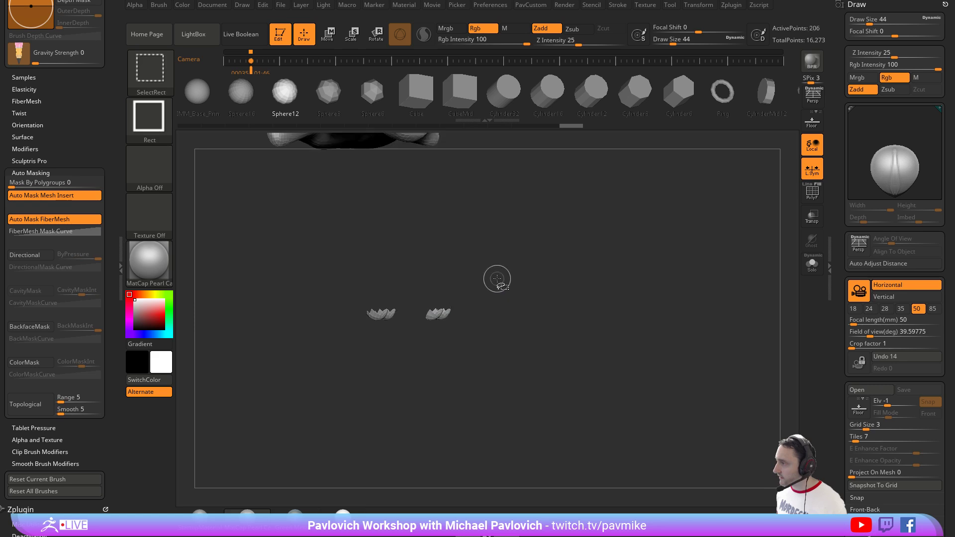
pyautogui.hotkey('ctrl', 'shift', 'a')
pyautogui.press('3')
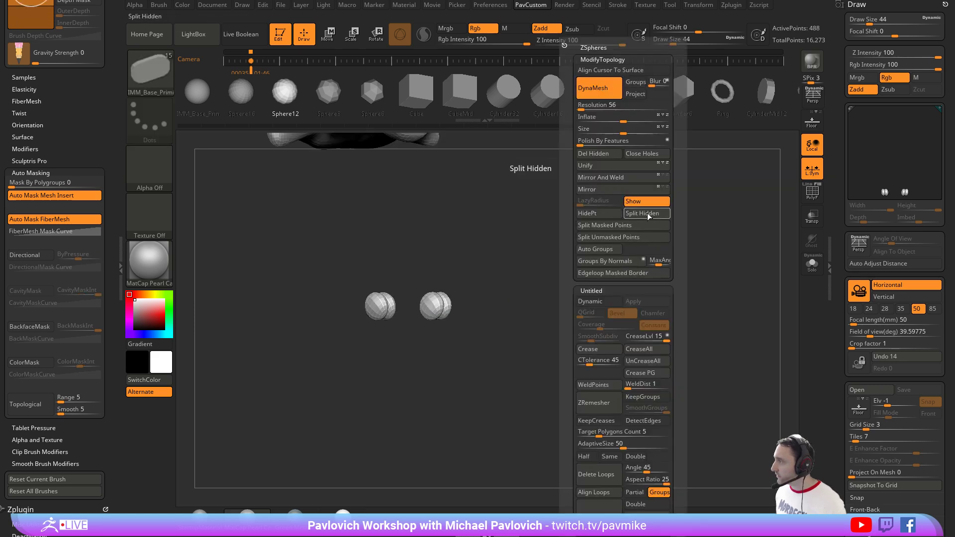
pyautogui.click(648, 215)
# Select the body subtool and pull its lower back outward into a pointed tail with the Move brush.
pyautogui.moveTo(590, 249)
pyautogui.mouseDown()
pyautogui.moveTo(596, 284)
pyautogui.moveTo(644, 273)
pyautogui.moveTo(617, 232)
pyautogui.moveTo(616, 258)
pyautogui.moveTo(599, 269)
pyautogui.moveTo(426, 322)
pyautogui.mouseUp()
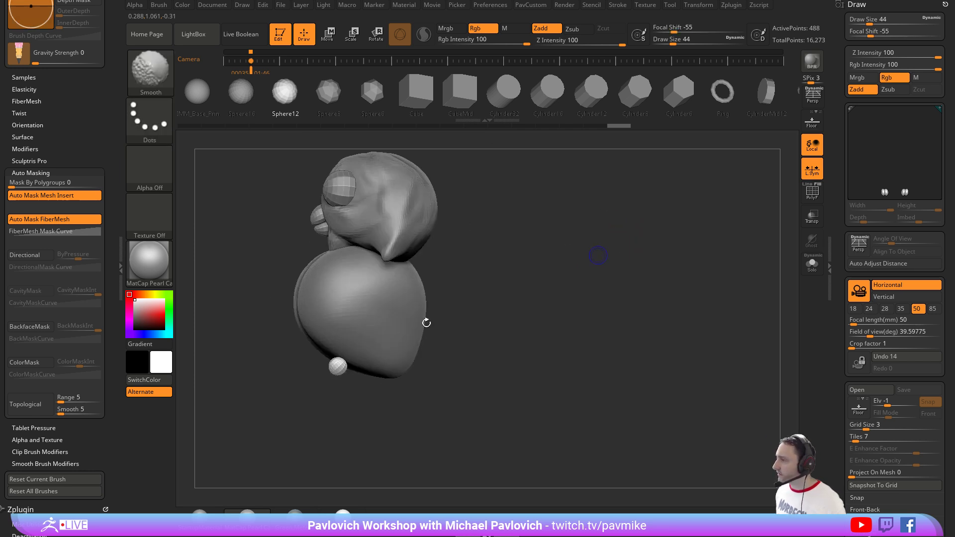
pyautogui.keyDown('alt'); pyautogui.click(424, 323); pyautogui.keyUp('alt')
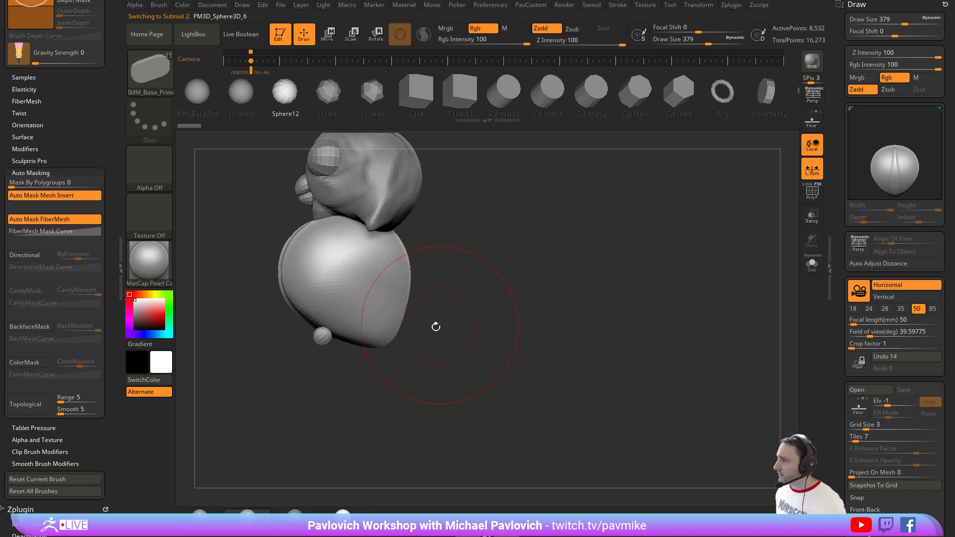
pyautogui.press('b')
pyautogui.press('m')
pyautogui.press('v')
pyautogui.press('s')
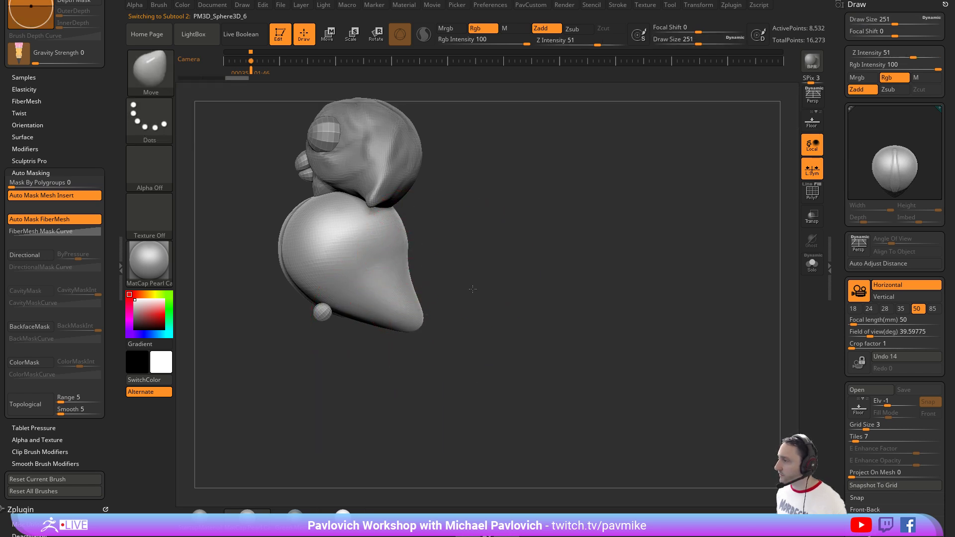
# Flatten the underside and tail area of the body with TrimDynamic and smooth the surface.
pyautogui.moveTo(472, 288); pyautogui.dragTo(403, 311)
pyautogui.press('b')
pyautogui.press('t')
pyautogui.press('d')
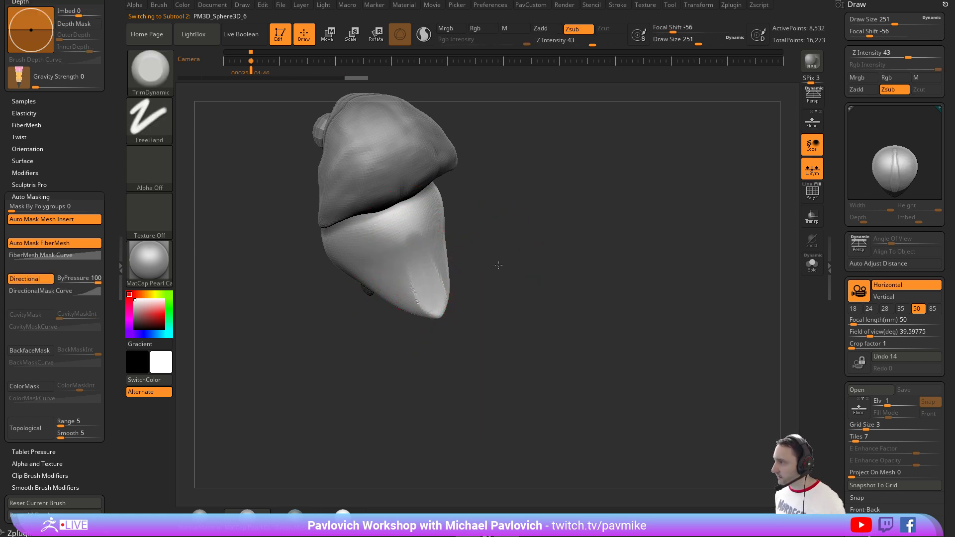
pyautogui.moveTo(499, 265); pyautogui.dragTo(449, 276)
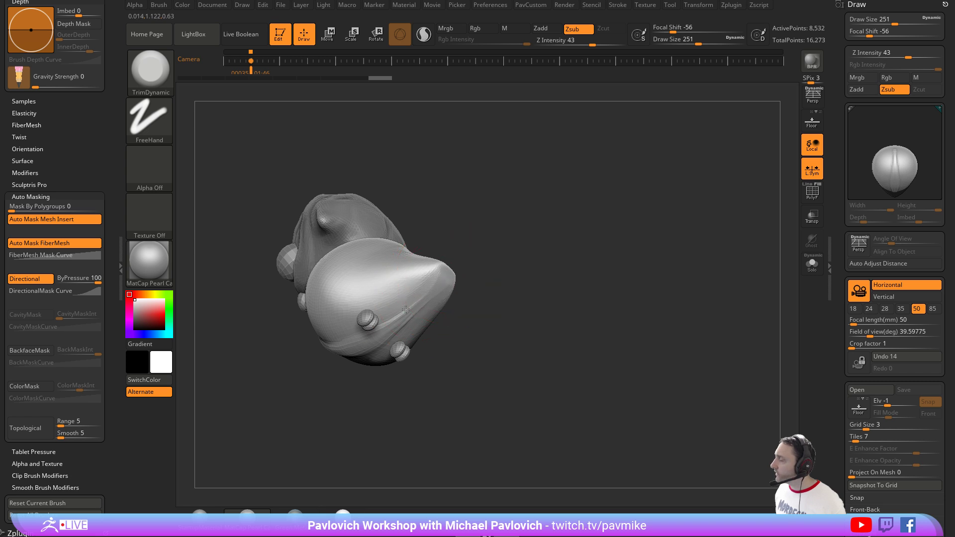
pyautogui.moveTo(398, 317); pyautogui.dragTo(416, 299)
pyautogui.moveTo(499, 253)
pyautogui.mouseDown()
pyautogui.moveTo(540, 305)
pyautogui.moveTo(564, 259)
pyautogui.moveTo(515, 276)
pyautogui.mouseUp()
pyautogui.moveTo(340, 309)
pyautogui.keyDown('shift'); pyautogui.mouseDown()
pyautogui.moveTo(366, 338)
pyautogui.moveTo(365, 291)
pyautogui.mouseUp(); pyautogui.keyUp('shift')
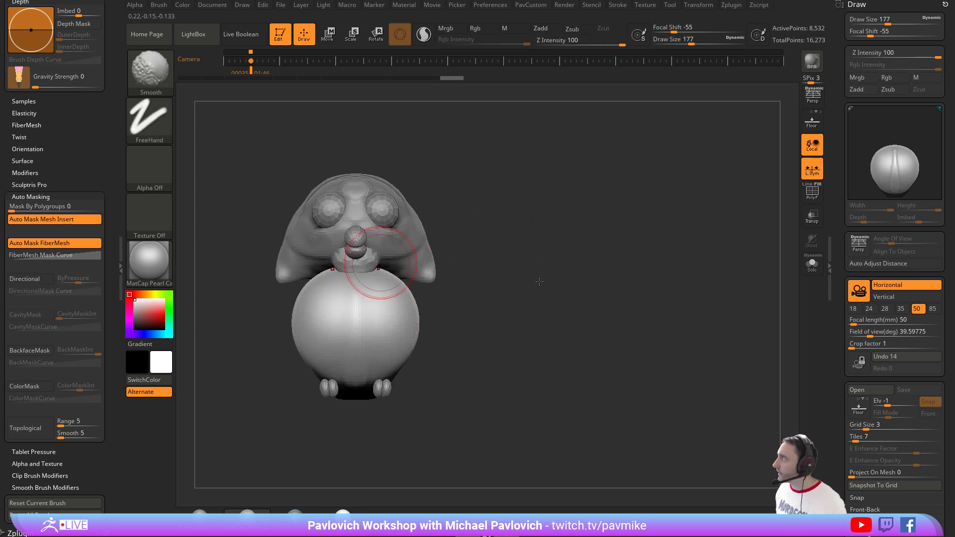
# Adjust the body with the Move brush, select the head subtool and reposition the head over the body.
pyautogui.keyDown('alt'); pyautogui.moveTo(539, 281); pyautogui.dragTo(555, 306); pyautogui.keyUp('alt')
pyautogui.press('b')
pyautogui.press('m')
pyautogui.press('v')
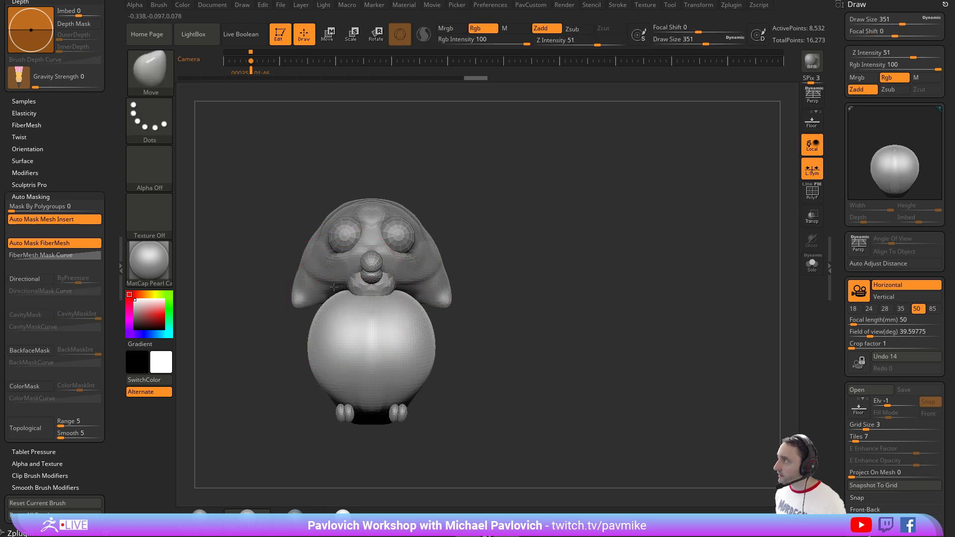
pyautogui.keyDown('alt'); pyautogui.click(332, 281); pyautogui.keyUp('alt')
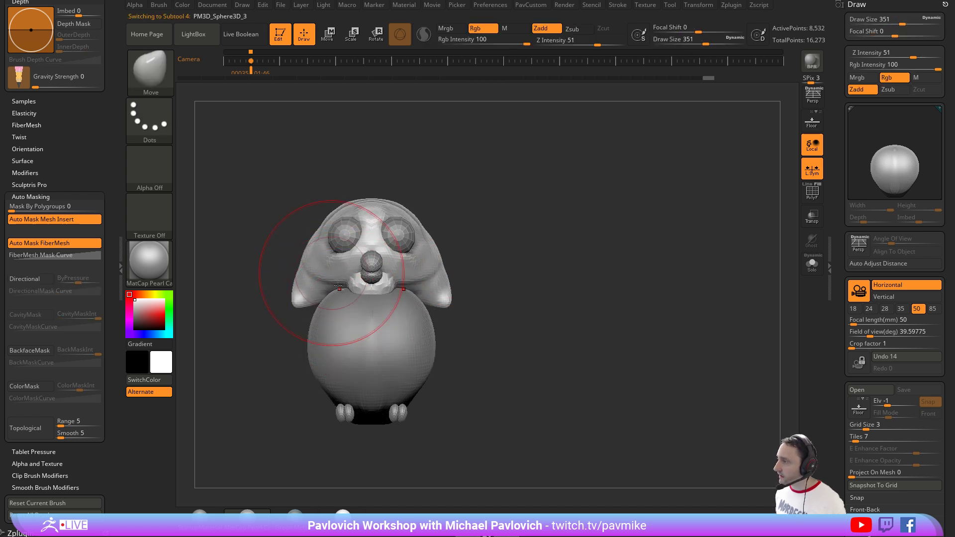
pyautogui.moveTo(388, 274); pyautogui.dragTo(374, 290, button='right')
pyautogui.moveTo(480, 275); pyautogui.dragTo(400, 282, button='right')
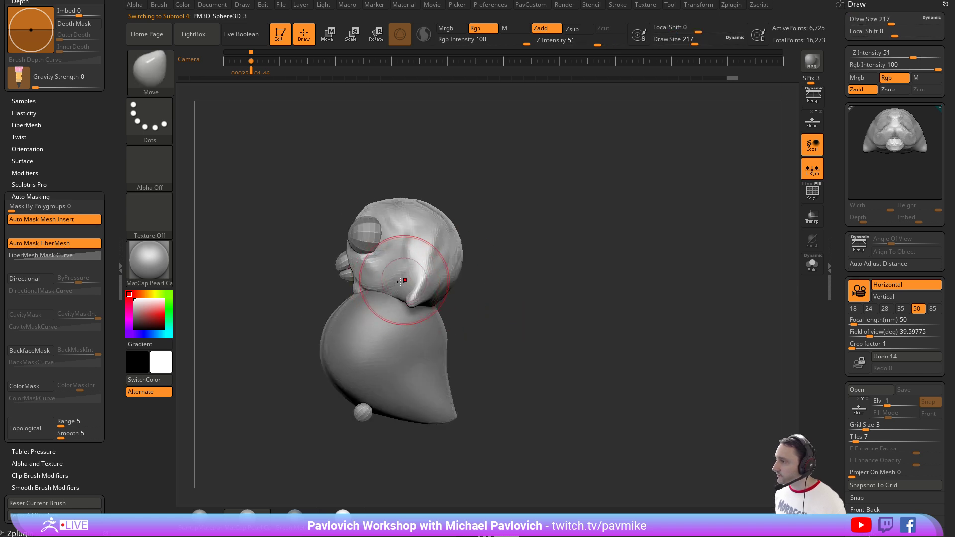
pyautogui.press('w')
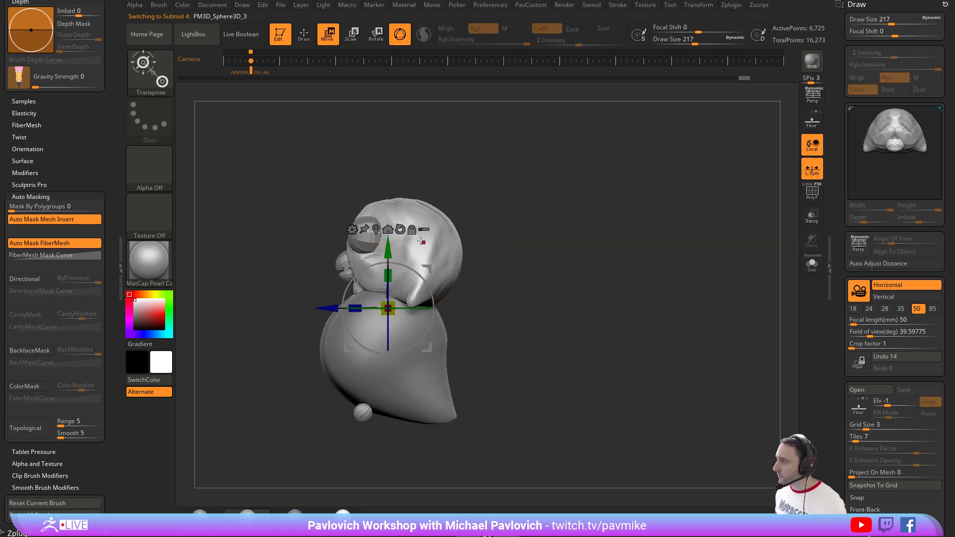
pyautogui.moveTo(417, 262); pyautogui.dragTo(411, 266)
pyautogui.press('q')
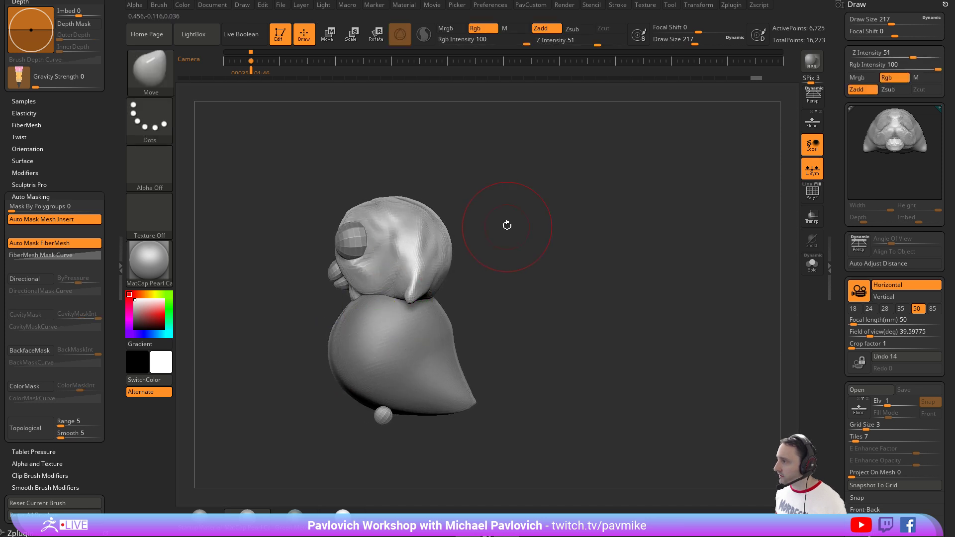
# Refine the head's overall shape in the front view and remesh it with DynaMesh.
pyautogui.press('w')
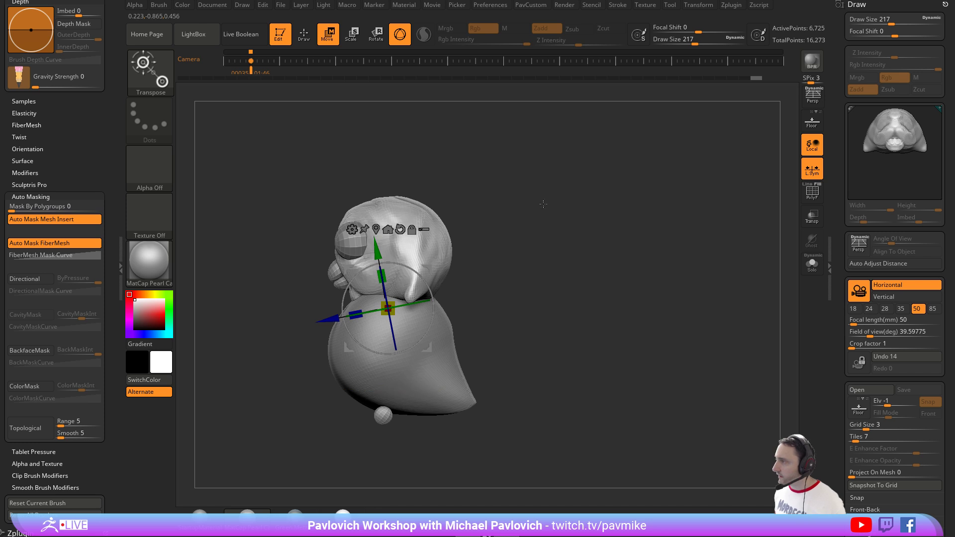
pyautogui.keyDown('shift'); pyautogui.moveTo(543, 204); pyautogui.dragTo(582, 208); pyautogui.keyUp('shift')
pyautogui.press('q')
pyautogui.moveTo(522, 241)
pyautogui.mouseDown()
pyautogui.moveTo(507, 255)
pyautogui.moveTo(524, 219)
pyautogui.moveTo(494, 216)
pyautogui.moveTo(515, 259)
pyautogui.moveTo(454, 264)
pyautogui.moveTo(453, 284)
pyautogui.moveTo(439, 272)
pyautogui.mouseUp()
pyautogui.press('b')
pyautogui.press('i')
pyautogui.press('n')
pyautogui.press('1')
pyautogui.press('s')
pyautogui.keyDown('ctrl'); pyautogui.moveTo(476, 193); pyautogui.dragTo(520, 251); pyautogui.keyUp('ctrl')
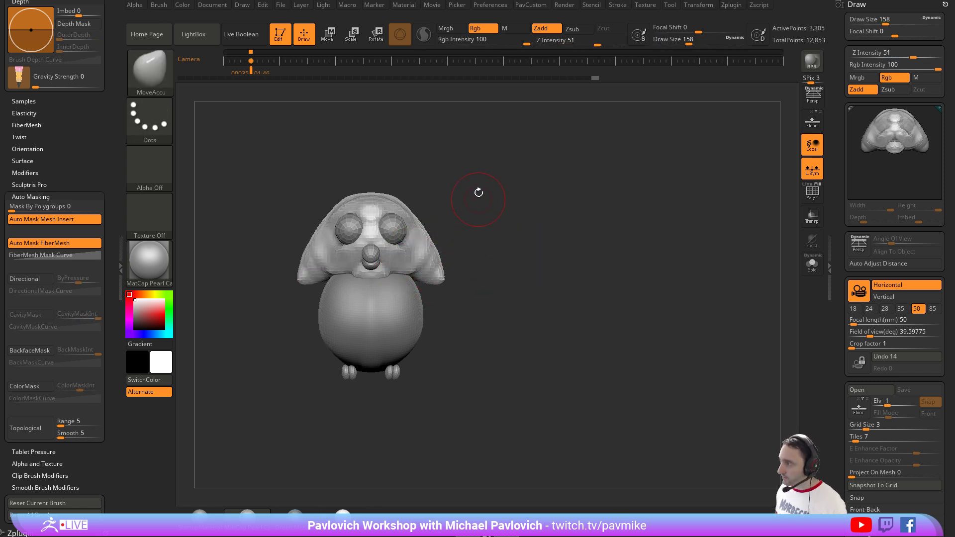
# Build up the side of the face around the eye with the ClayTubes brush at draw size 128.
pyautogui.press('b')
pyautogui.press('c')
pyautogui.press('l')
pyautogui.moveTo(489, 189)
pyautogui.mouseDown()
pyautogui.moveTo(512, 198)
pyautogui.moveTo(499, 197)
pyautogui.moveTo(493, 167)
pyautogui.mouseUp()
pyautogui.press('b')
pyautogui.press('c')
pyautogui.press('t')
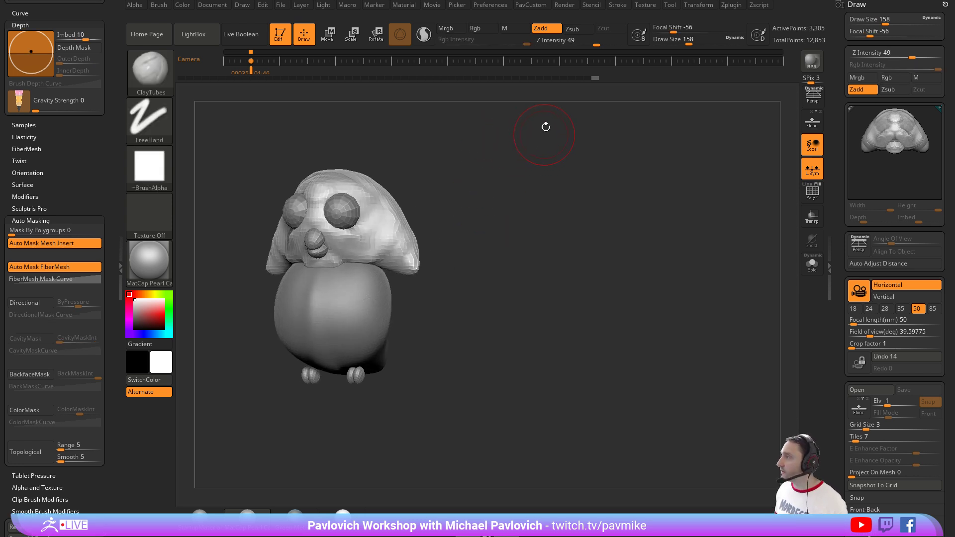
pyautogui.press('[')
pyautogui.press('[')
pyautogui.press('[')
pyautogui.moveTo(377, 235)
pyautogui.mouseDown()
pyautogui.moveTo(351, 244)
pyautogui.moveTo(411, 264)
pyautogui.mouseUp()
# Build up the brow ridge over the eyes and the cheeks with ClayTubes at Z Intensity 30.
pyautogui.moveTo(591, 37); pyautogui.dragTo(580, 39)
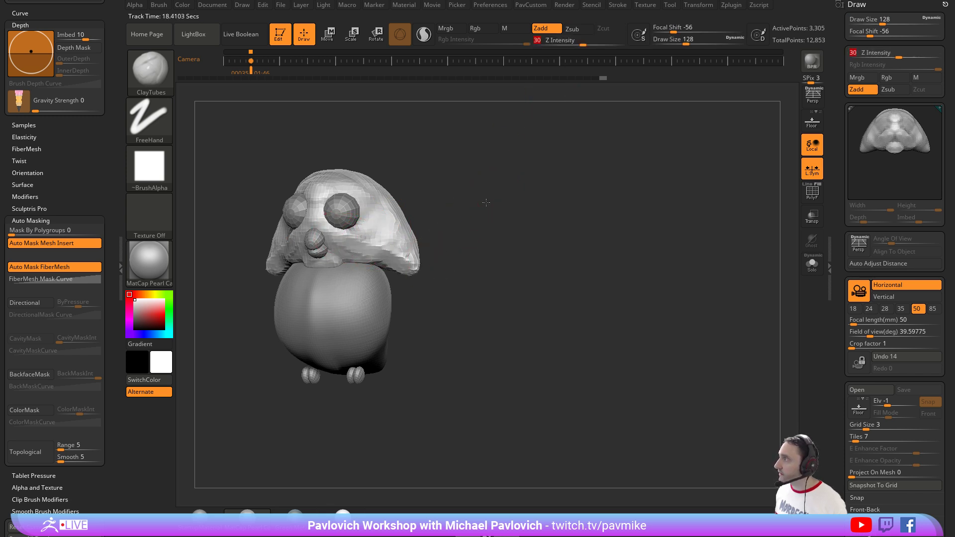
pyautogui.moveTo(486, 203); pyautogui.dragTo(465, 206)
pyautogui.moveTo(355, 249)
pyautogui.mouseDown()
pyautogui.moveTo(410, 254)
pyautogui.moveTo(381, 239)
pyautogui.mouseUp()
pyautogui.moveTo(454, 204)
pyautogui.mouseDown()
pyautogui.moveTo(359, 225)
pyautogui.moveTo(373, 213)
pyautogui.mouseUp()
pyautogui.moveTo(432, 190); pyautogui.dragTo(450, 200)
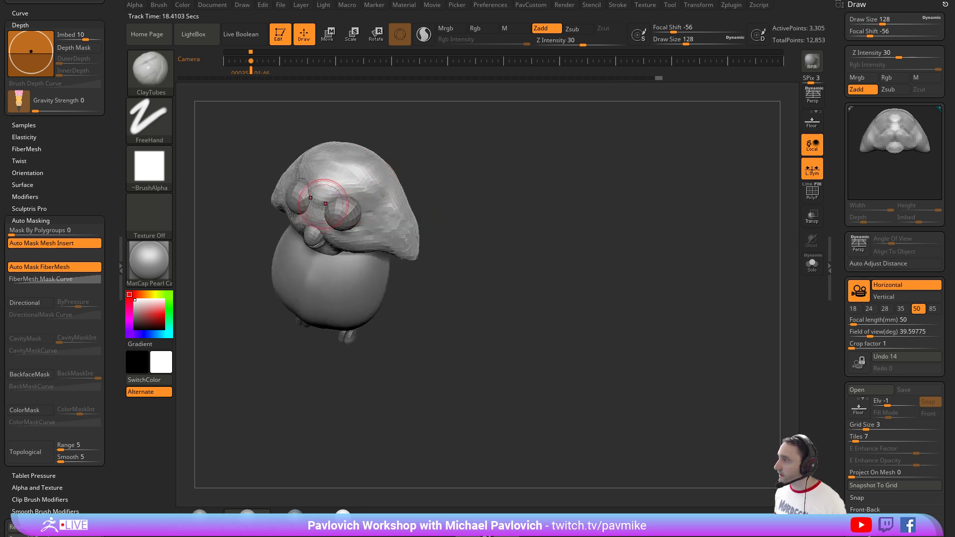
pyautogui.moveTo(321, 202); pyautogui.dragTo(350, 191)
pyautogui.moveTo(427, 192)
pyautogui.mouseDown()
pyautogui.moveTo(402, 210)
pyautogui.moveTo(345, 186)
pyautogui.moveTo(393, 183)
pyautogui.mouseUp()
# Reshape the brow and the outer sides of the head with the Move brush.
pyautogui.press('b')
pyautogui.press('m')
pyautogui.press('v')
pyautogui.moveTo(446, 209)
pyautogui.mouseDown()
pyautogui.moveTo(486, 185)
pyautogui.moveTo(458, 183)
pyautogui.moveTo(475, 183)
pyautogui.mouseUp()
pyautogui.moveTo(414, 184)
pyautogui.mouseDown()
pyautogui.moveTo(345, 216)
pyautogui.moveTo(358, 203)
pyautogui.mouseUp()
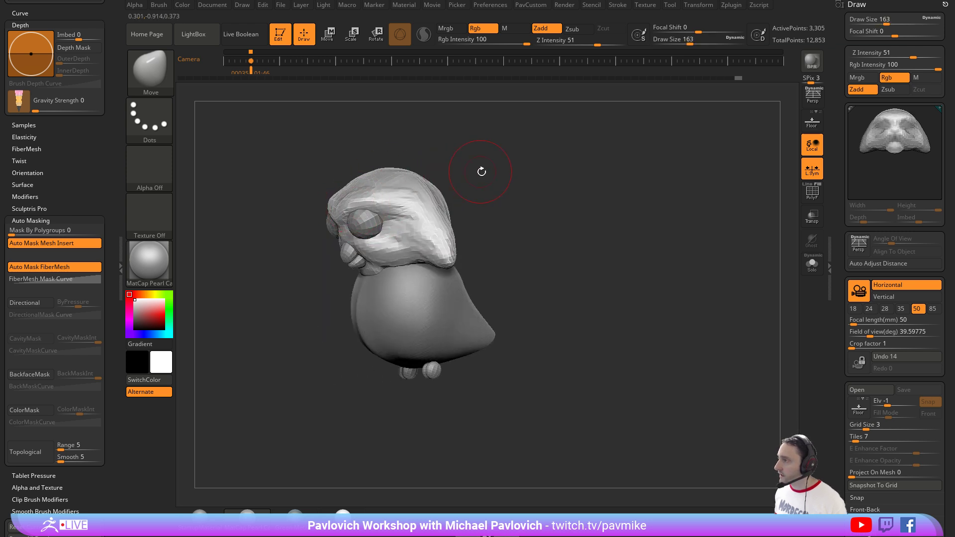
pyautogui.moveTo(481, 171); pyautogui.dragTo(395, 186)
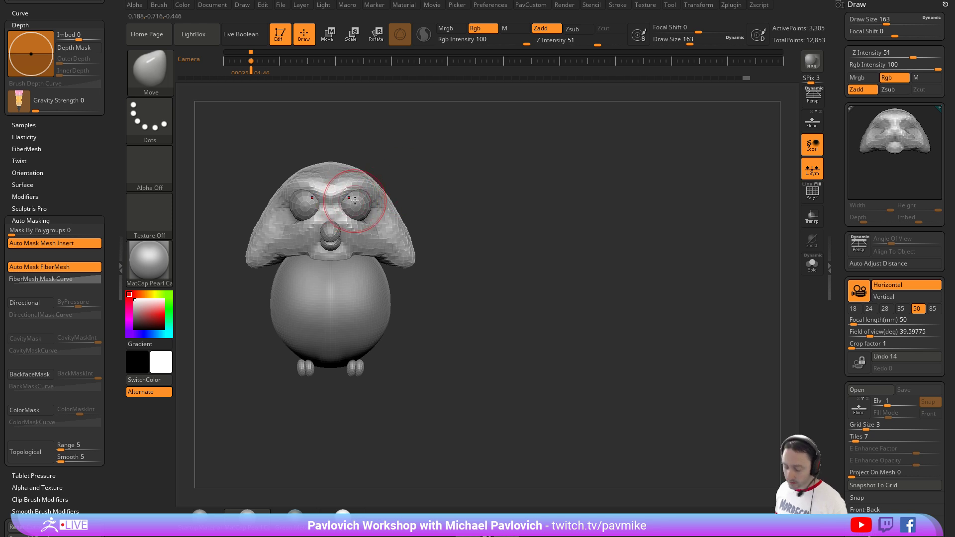
pyautogui.press(']')
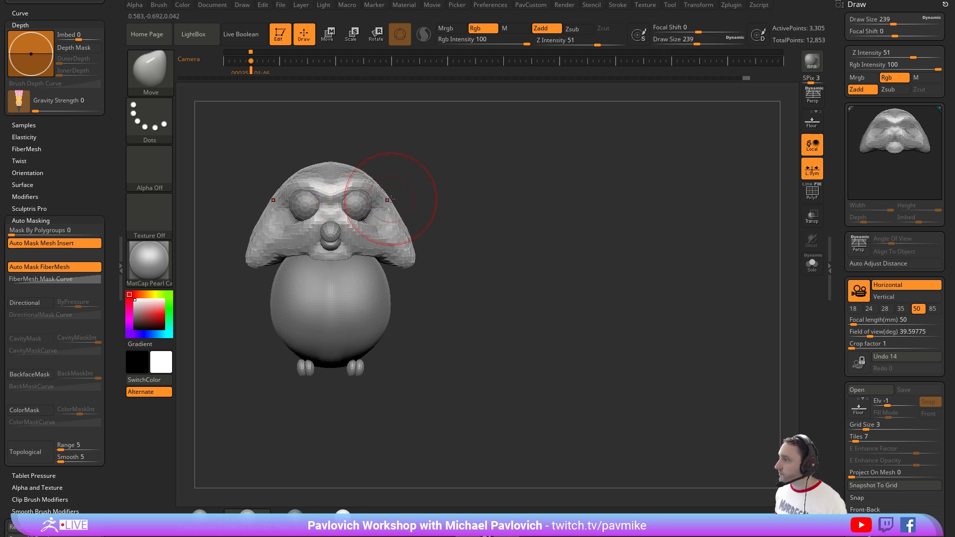
pyautogui.moveTo(391, 200)
pyautogui.mouseDown()
pyautogui.moveTo(403, 194)
pyautogui.moveTo(415, 224)
pyautogui.mouseUp()
pyautogui.press('[')
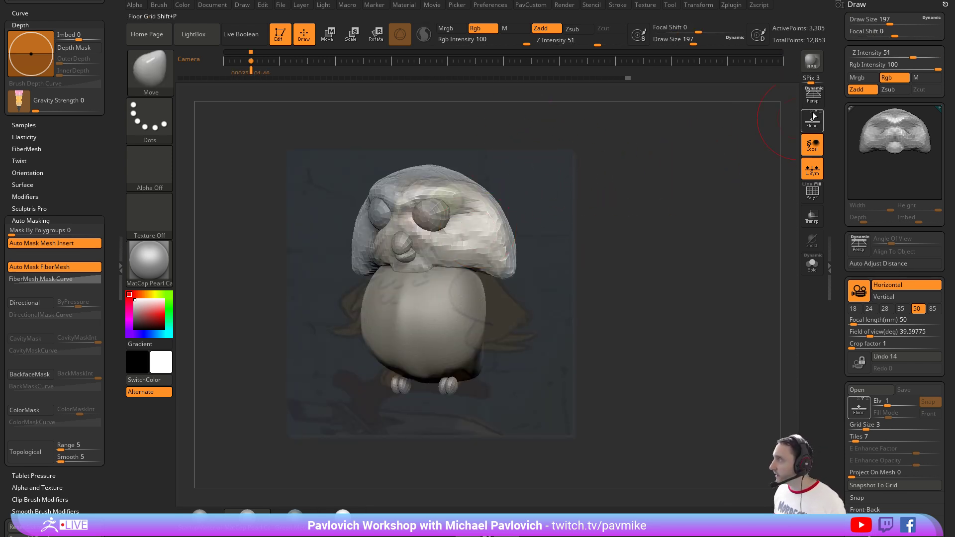
# Turn on perspective, align the model with the reference image and set the Move brush's draw size to 112.
pyautogui.press('p')
pyautogui.moveTo(632, 192)
pyautogui.mouseDown()
pyautogui.moveTo(641, 185)
pyautogui.moveTo(622, 190)
pyautogui.moveTo(631, 192)
pyautogui.mouseUp()
pyautogui.press('s')
pyautogui.click(615, 190)
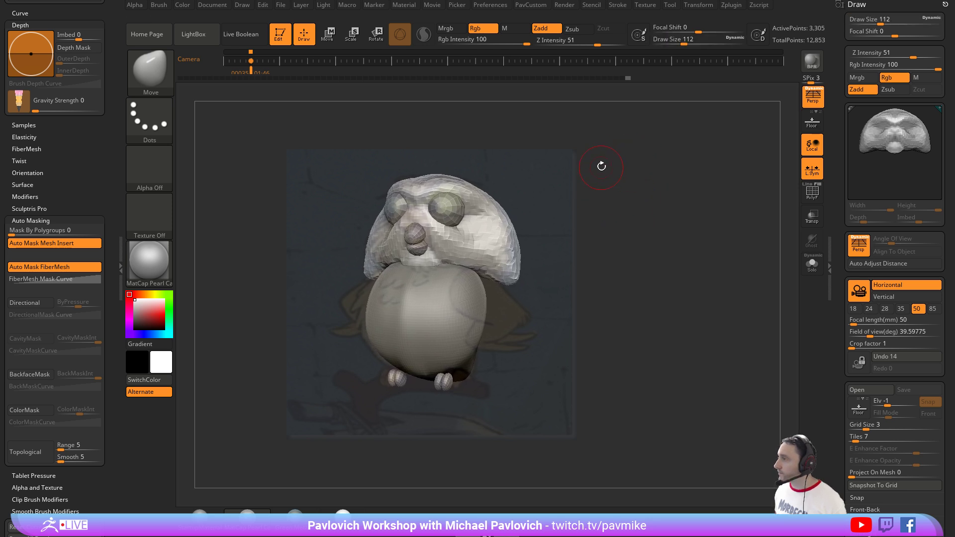
# Set the gizmo to transform selected subtools together, keeping the head, eyes and beak selected and excluding the body and feet.
pyautogui.press('w')
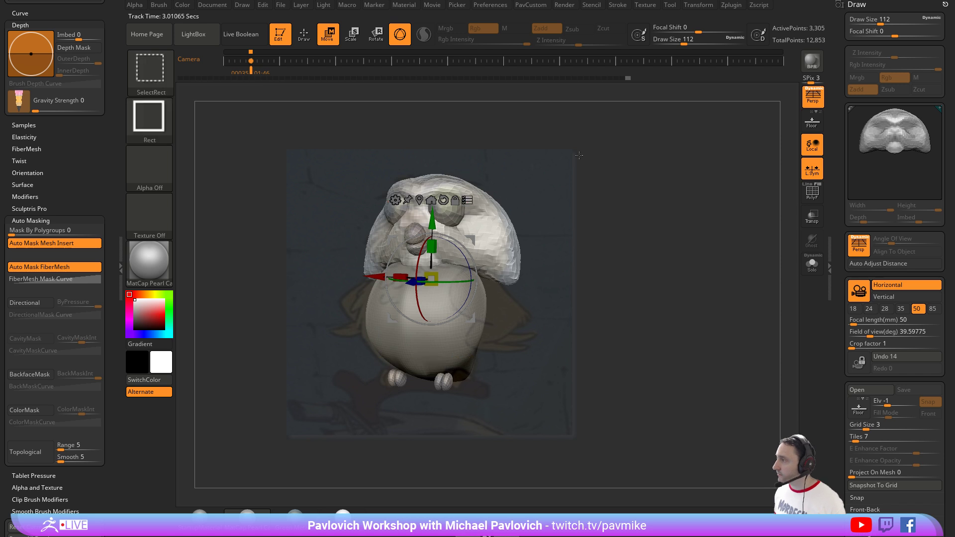
pyautogui.moveTo(625, 139)
pyautogui.keyDown('ctrl'); pyautogui.keyDown('shift'); pyautogui.mouseDown()
pyautogui.moveTo(363, 222)
pyautogui.moveTo(349, 258)
pyautogui.mouseUp(); pyautogui.keyUp('shift'); pyautogui.keyUp('ctrl')
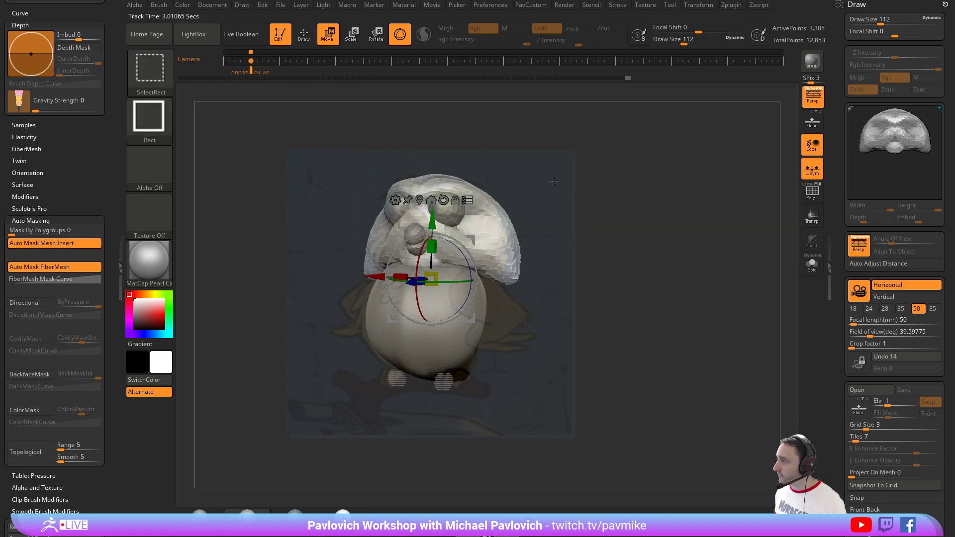
pyautogui.keyDown('ctrl'); pyautogui.keyDown('shift'); pyautogui.moveTo(620, 159); pyautogui.dragTo(354, 252); pyautogui.keyUp('shift'); pyautogui.keyUp('ctrl')
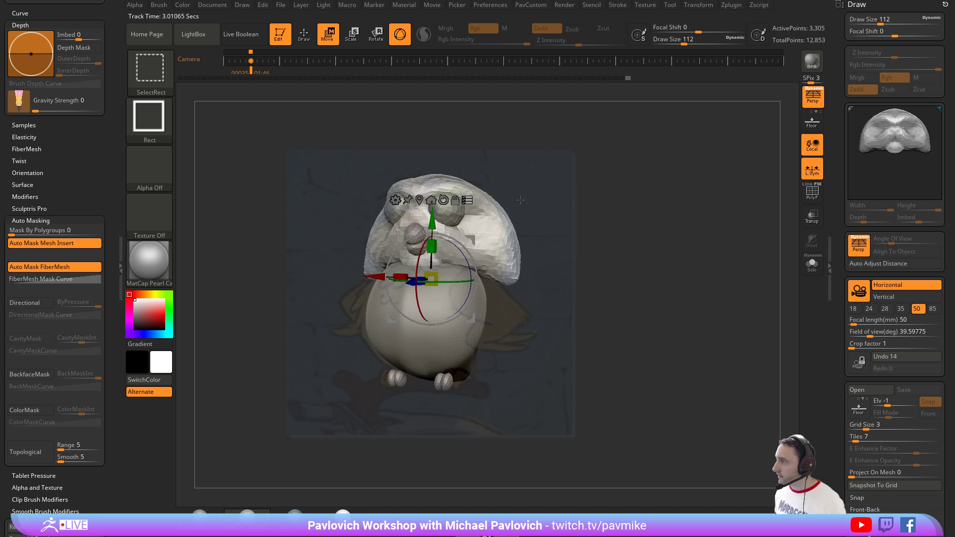
pyautogui.keyDown('ctrl'); pyautogui.keyDown('shift'); pyautogui.click(484, 322); pyautogui.keyUp('shift'); pyautogui.keyUp('ctrl')
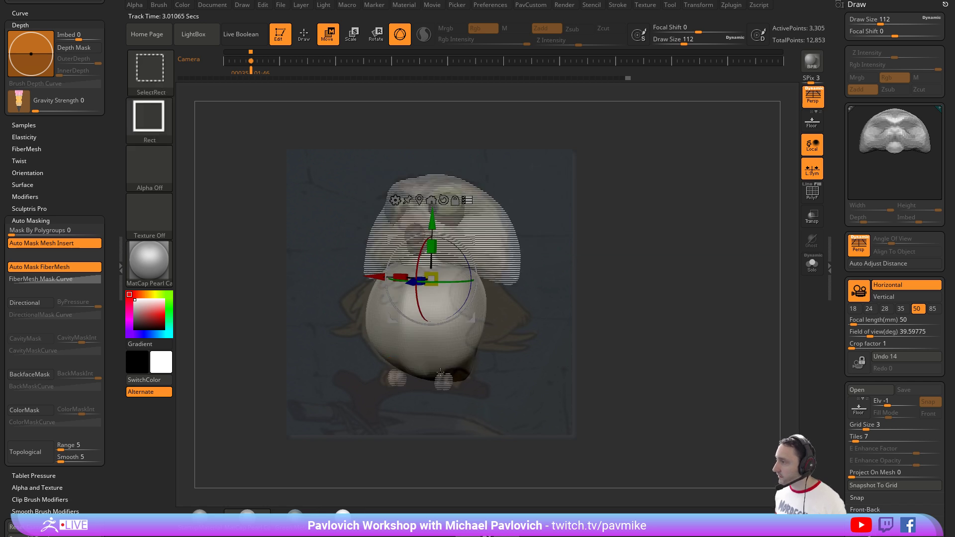
pyautogui.keyDown('ctrl'); pyautogui.keyDown('shift'); pyautogui.click(459, 379); pyautogui.keyUp('shift'); pyautogui.keyUp('ctrl')
pyautogui.keyDown('ctrl'); pyautogui.keyDown('shift'); pyautogui.click(580, 294); pyautogui.keyUp('shift'); pyautogui.keyUp('ctrl')
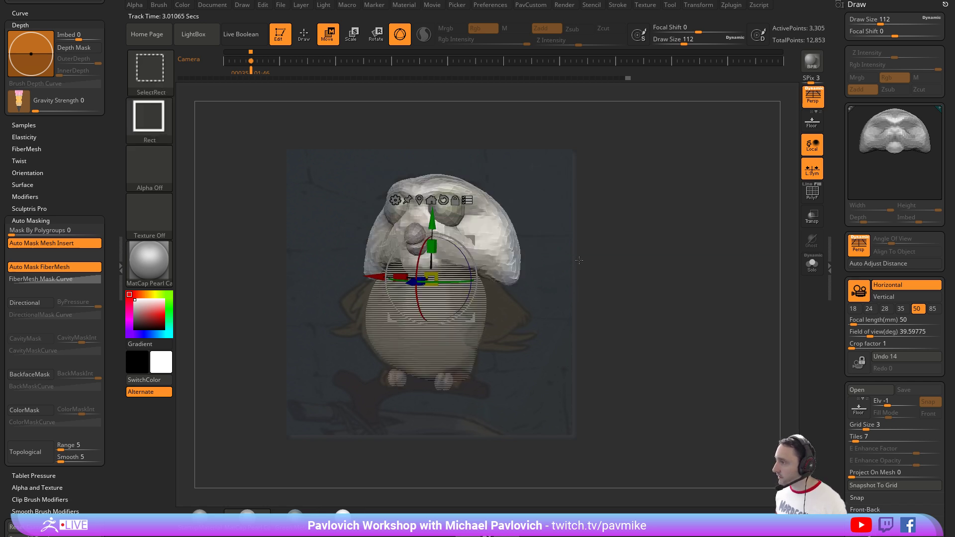
# Scale down the head, eyes and beak together and raise them to match the reference image.
pyautogui.moveTo(432, 279); pyautogui.dragTo(430, 277)
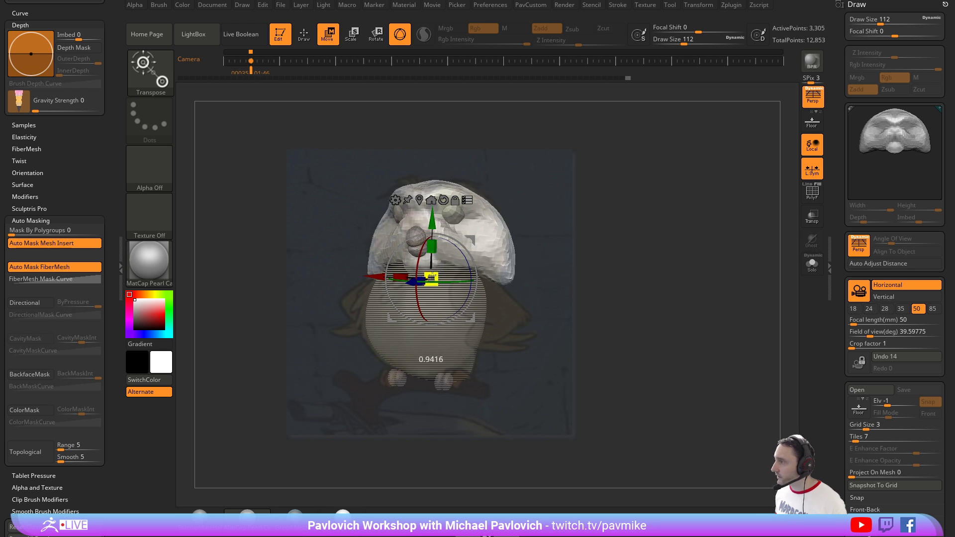
pyautogui.moveTo(431, 218)
pyautogui.mouseDown()
pyautogui.moveTo(432, 202)
pyautogui.moveTo(432, 211)
pyautogui.mouseUp()
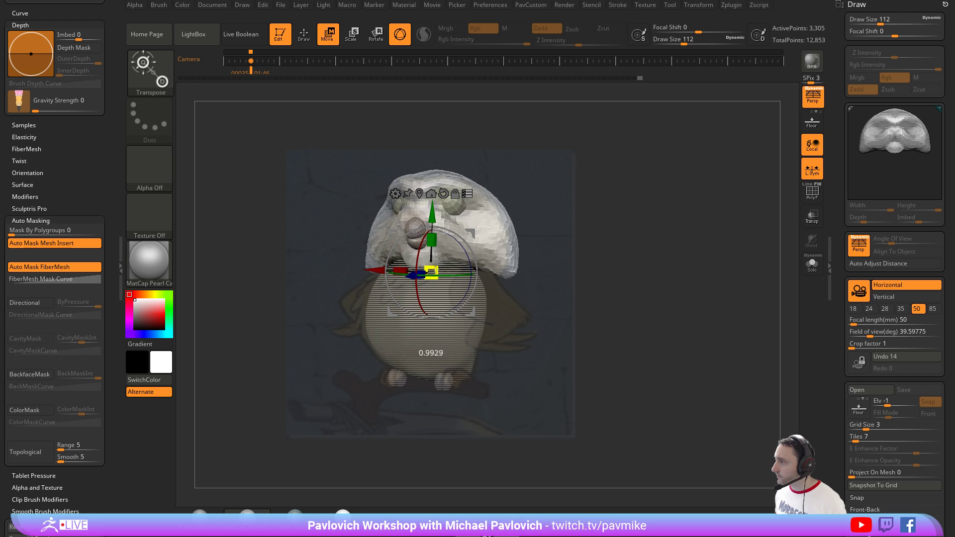
pyautogui.moveTo(435, 270); pyautogui.dragTo(433, 273)
pyautogui.moveTo(431, 215); pyautogui.dragTo(432, 215)
# Remesh the resized head with DynaMesh and return the gizmo to transforming only the active subtool.
pyautogui.press('q')
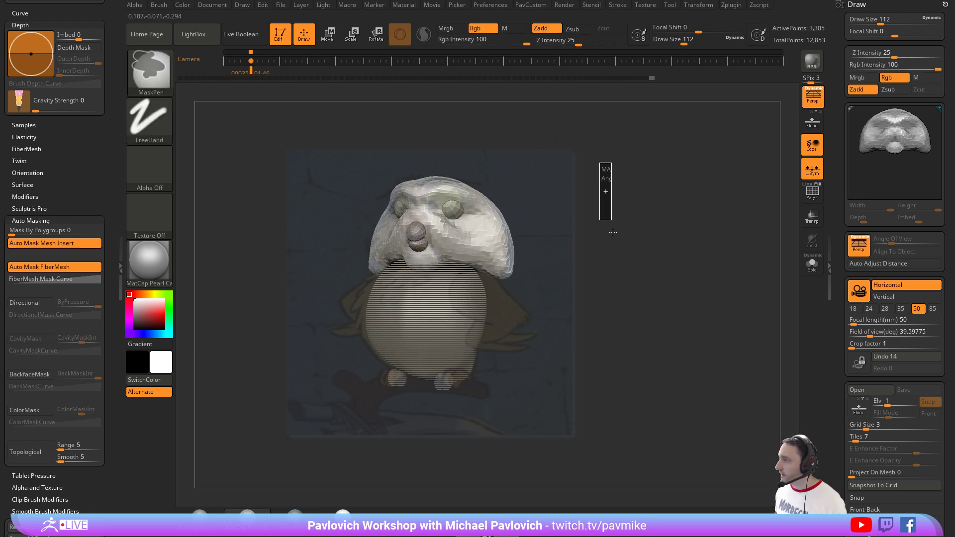
pyautogui.keyDown('ctrl'); pyautogui.moveTo(613, 233); pyautogui.dragTo(602, 226); pyautogui.keyUp('ctrl')
pyautogui.press('w')
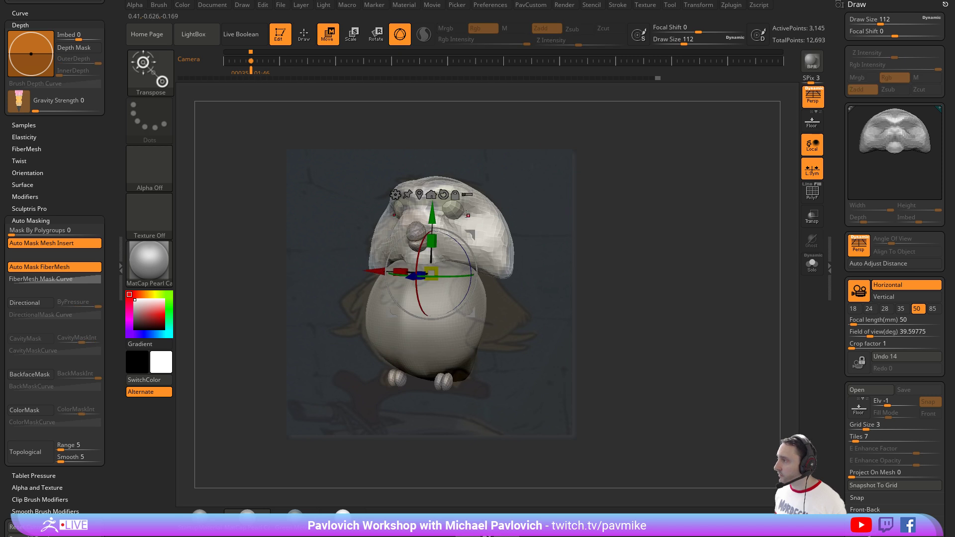
pyautogui.press('q')
pyautogui.press('w')
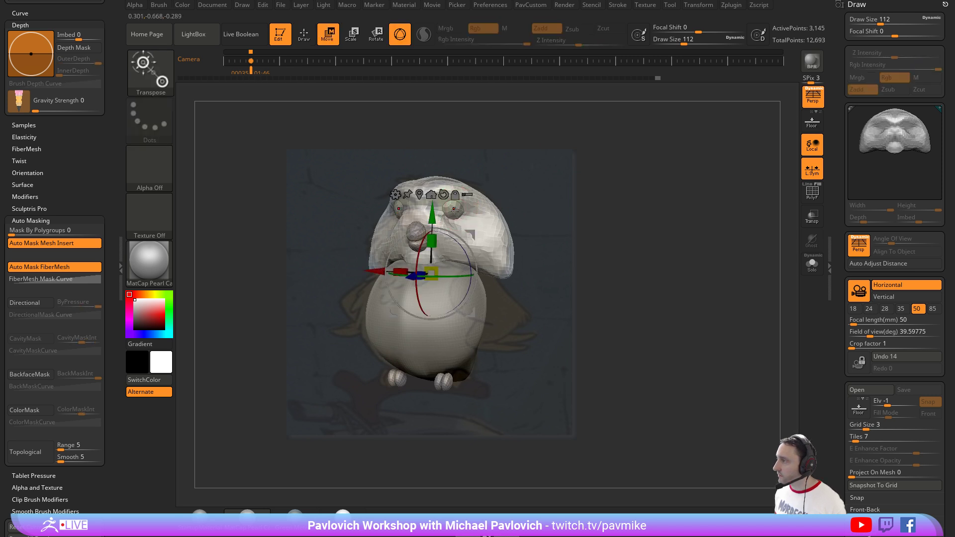
# Select the eyes and enlarge them so they sit more prominently in the sockets beneath the brow.
pyautogui.click(453, 210)
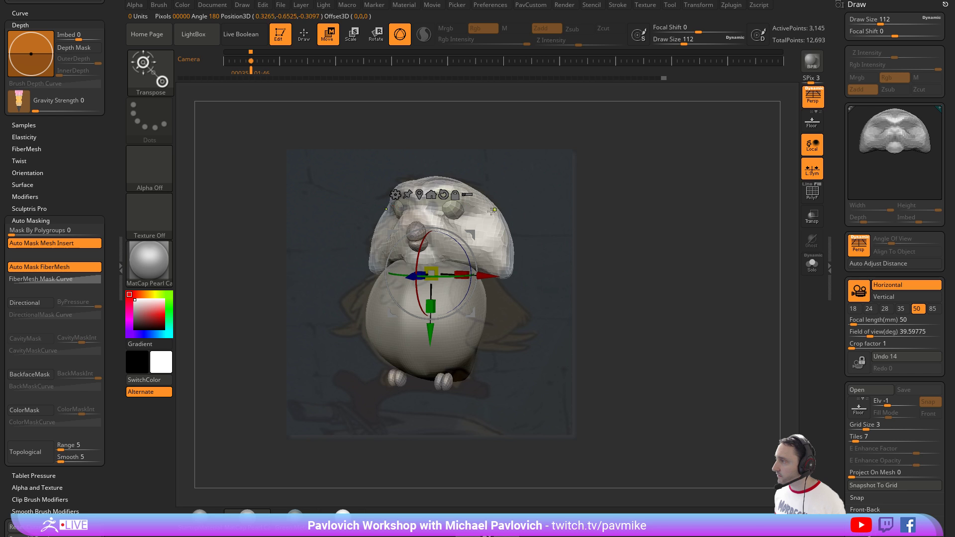
pyautogui.keyDown('ctrl'); pyautogui.click(546, 210); pyautogui.keyUp('ctrl')
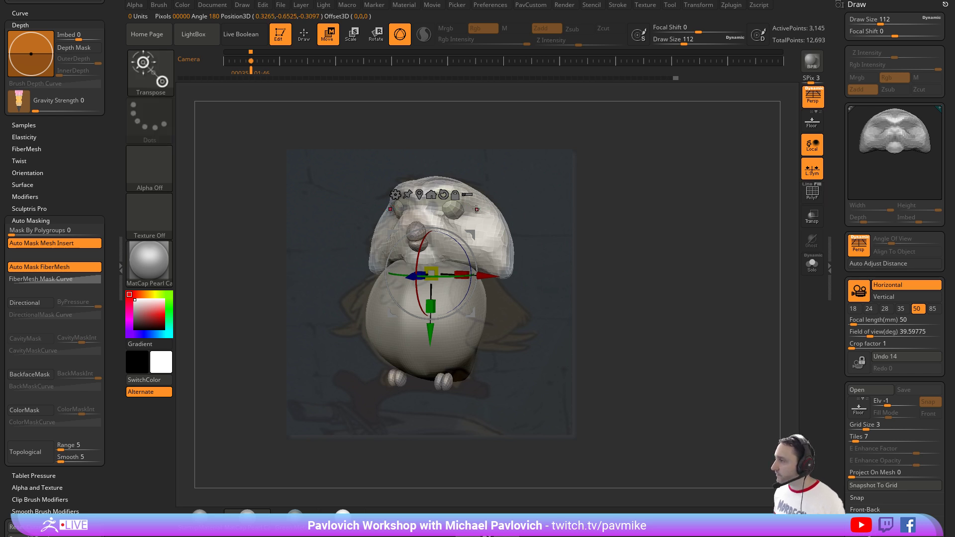
pyautogui.keyDown('alt'); pyautogui.click(456, 205); pyautogui.keyUp('alt')
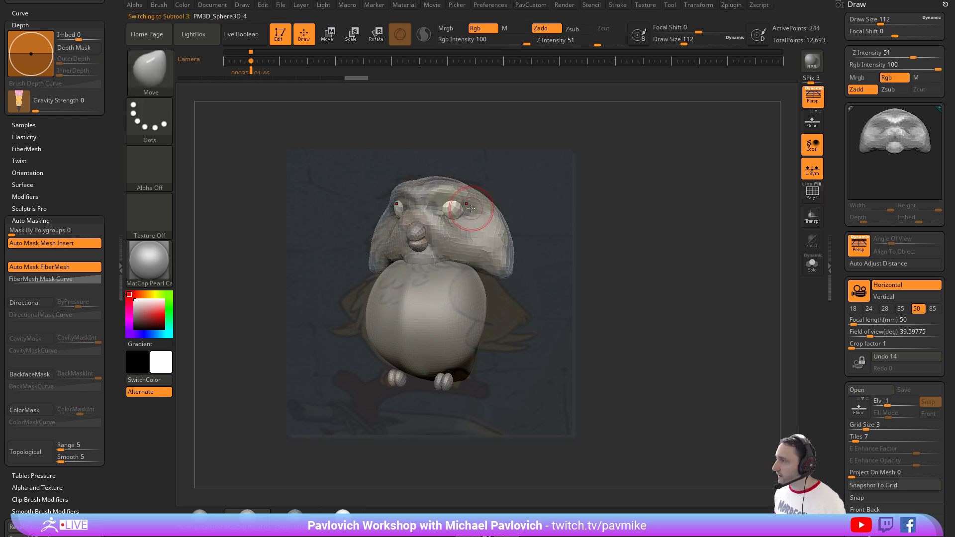
pyautogui.moveTo(458, 202); pyautogui.dragTo(434, 179)
pyautogui.moveTo(481, 156); pyautogui.dragTo(479, 158)
pyautogui.press('q')
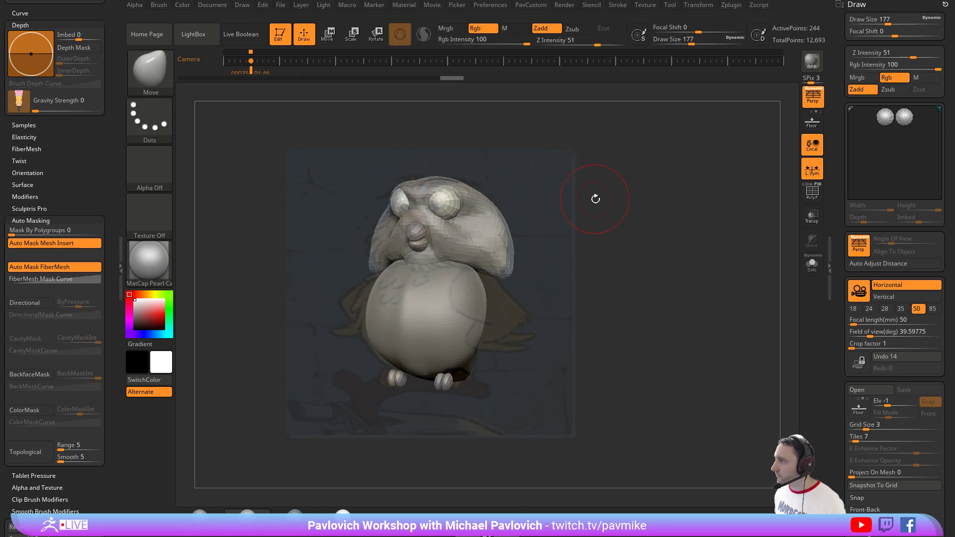
# Raise the upper beak towards the eyes, separating it from the lower beak, and adjust the lower beak's placement with the gizmo.
pyautogui.press('b')
pyautogui.press('s')
pyautogui.press('t')
pyautogui.keyDown('alt'); pyautogui.click(417, 231); pyautogui.keyUp('alt')
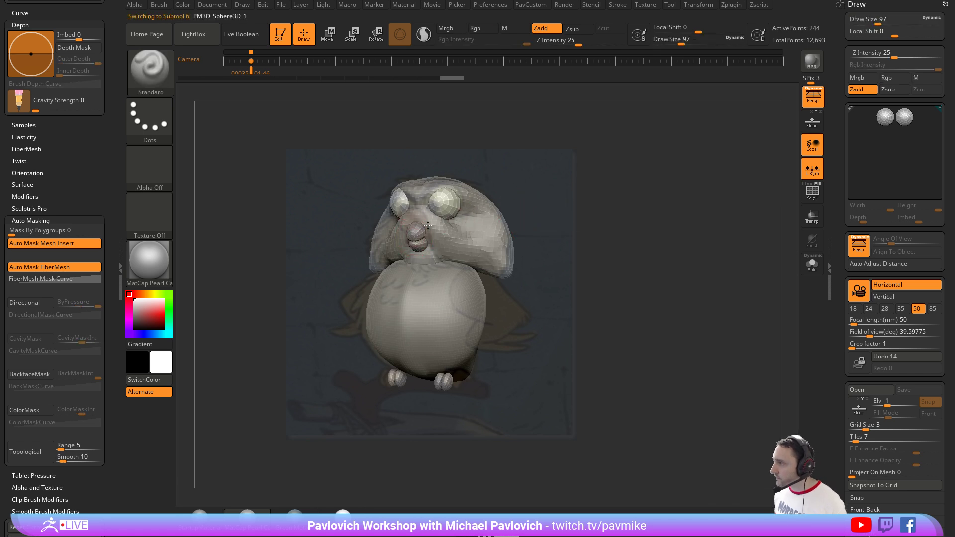
pyautogui.press('w')
pyautogui.moveTo(435, 212); pyautogui.dragTo(433, 200)
pyautogui.press('q')
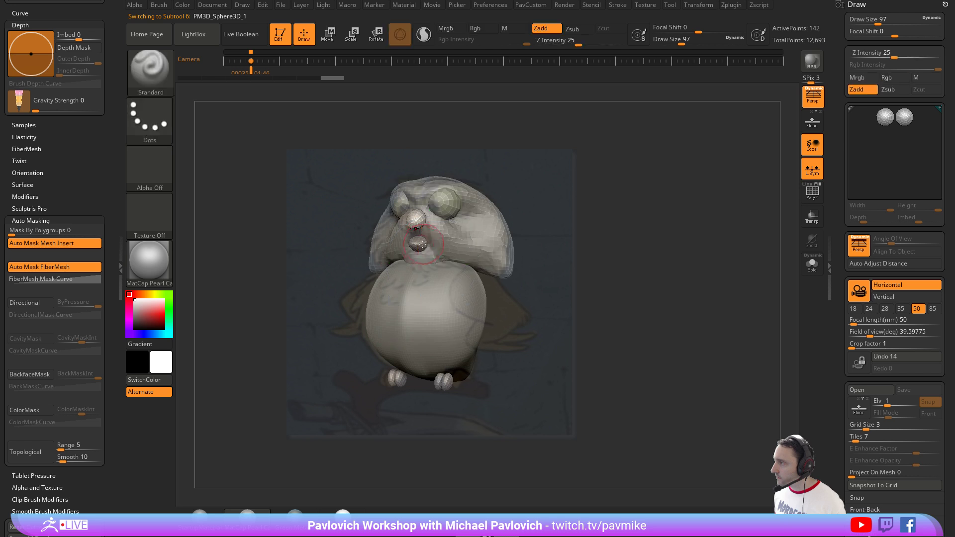
pyautogui.press('w')
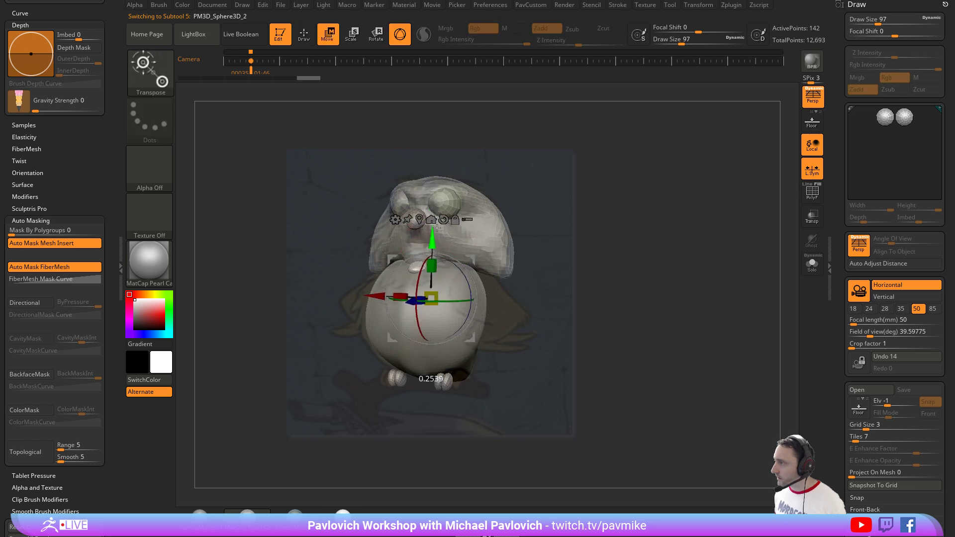
pyautogui.press('q')
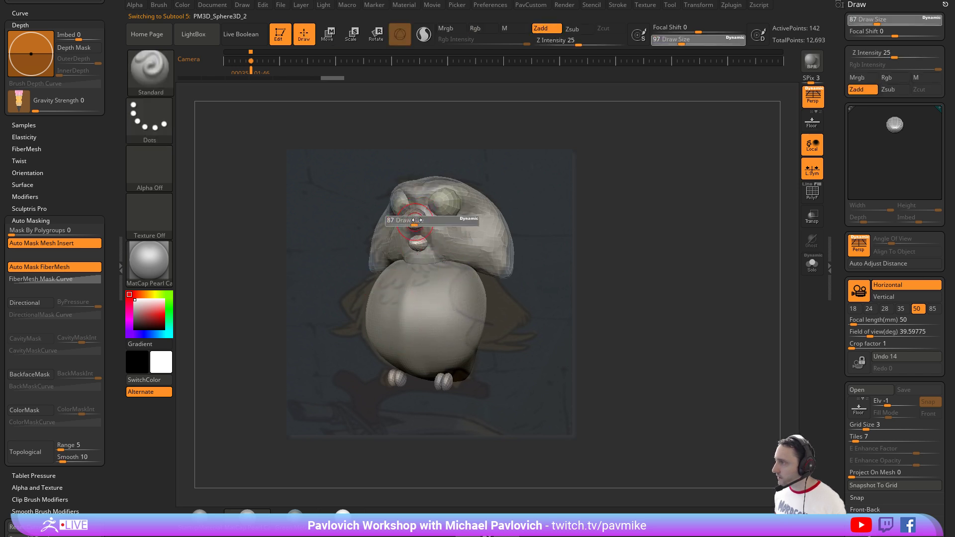
# Pull the upper beak outward into a longer, rounded shape using the Move brush at draw size 128.
pyautogui.keyDown('alt'); pyautogui.click(419, 223); pyautogui.keyUp('alt')
pyautogui.press('b')
pyautogui.press('m')
pyautogui.press('v')
pyautogui.moveTo(477, 214); pyautogui.dragTo(412, 222, button='right')
pyautogui.moveTo(403, 226); pyautogui.dragTo(411, 212)
pyautogui.press('[')
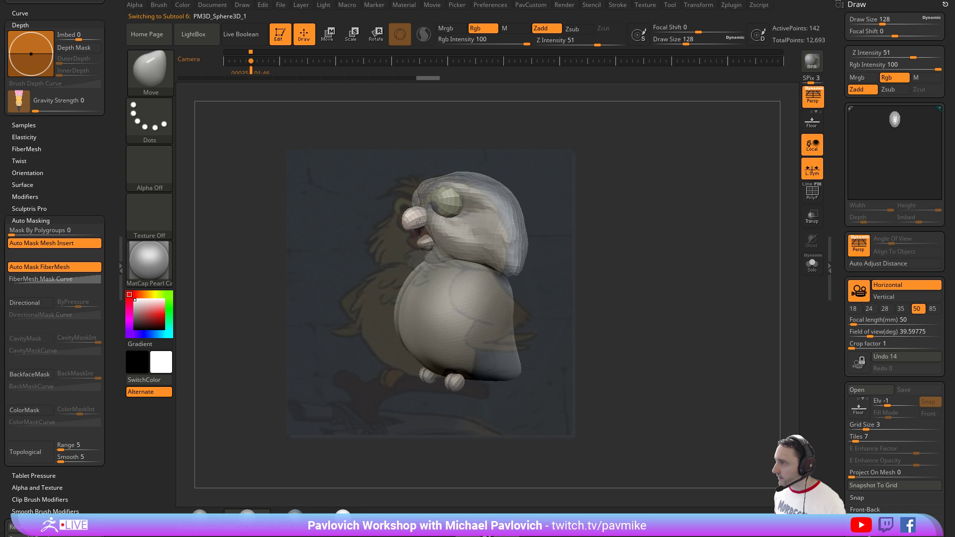
# Hide the reference image and make the head active with the Standard brush at draw size 51.
pyautogui.moveTo(574, 203)
pyautogui.mouseDown(button='right')
pyautogui.moveTo(605, 202)
pyautogui.moveTo(581, 211)
pyautogui.moveTo(575, 225)
pyautogui.moveTo(637, 217)
pyautogui.mouseUp(button='right')
pyautogui.press('s')
pyautogui.hotkey('shift', 'z')
pyautogui.keyDown('alt'); pyautogui.click(492, 232); pyautogui.keyUp('alt')
pyautogui.press('s')
pyautogui.press('b')
pyautogui.press('s')
pyautogui.press('t')
pyautogui.keyDown('alt'); pyautogui.moveTo(541, 219); pyautogui.dragTo(519, 249, button='right'); pyautogui.keyUp('alt')
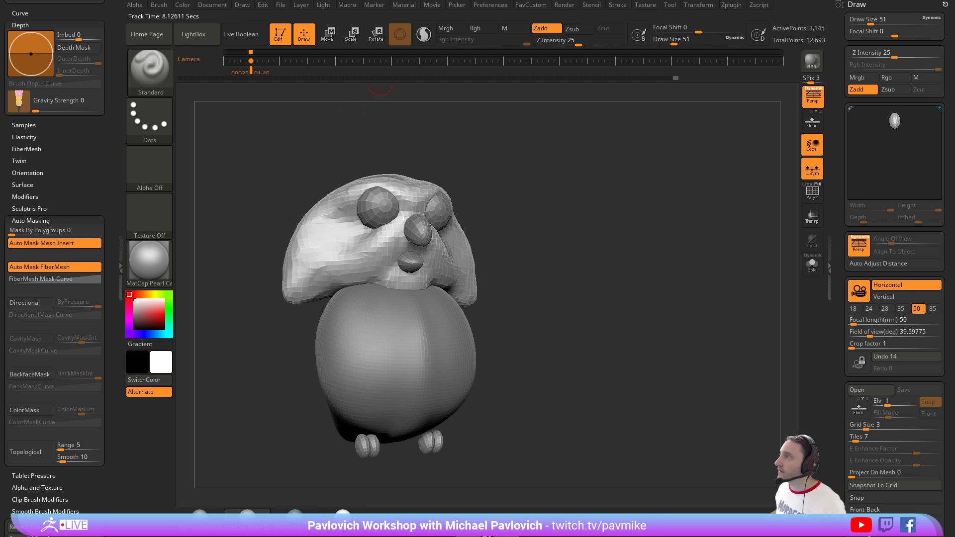
# Consult the cartoon bird photo and shape the upper beak into a downward hook with the Move brush at draw size 80.
pyautogui.moveTo(323, 0); pyautogui.dragTo(337, 235, button='right')
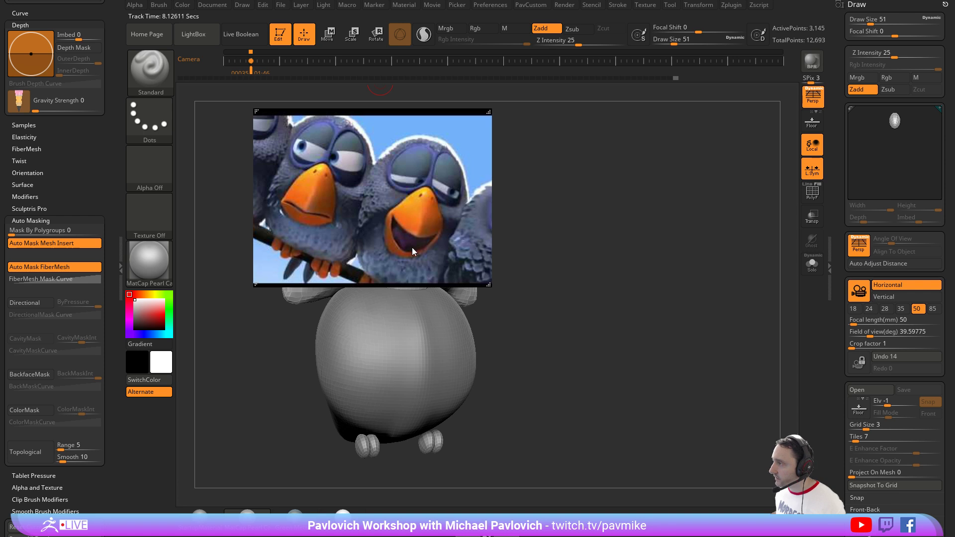
pyautogui.moveTo(421, 150); pyautogui.dragTo(368, 0, button='right')
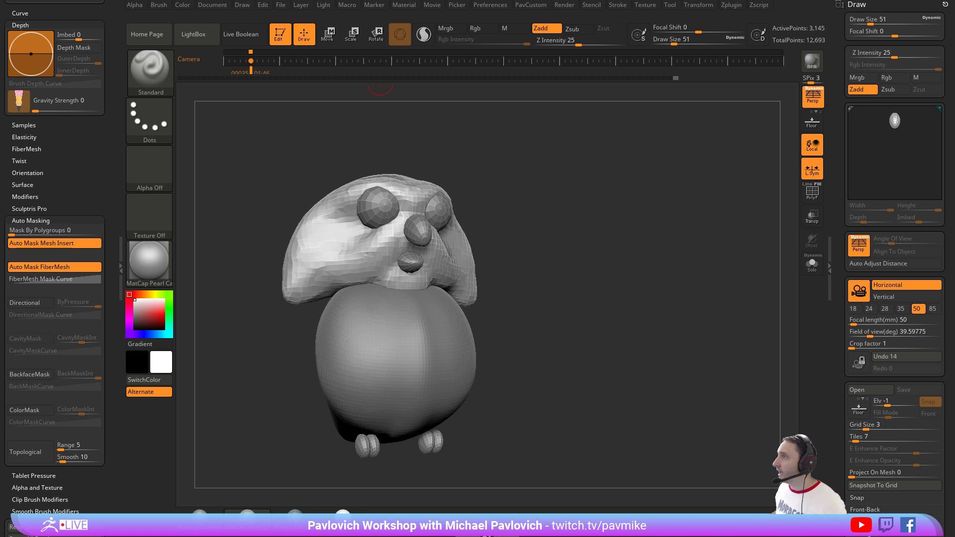
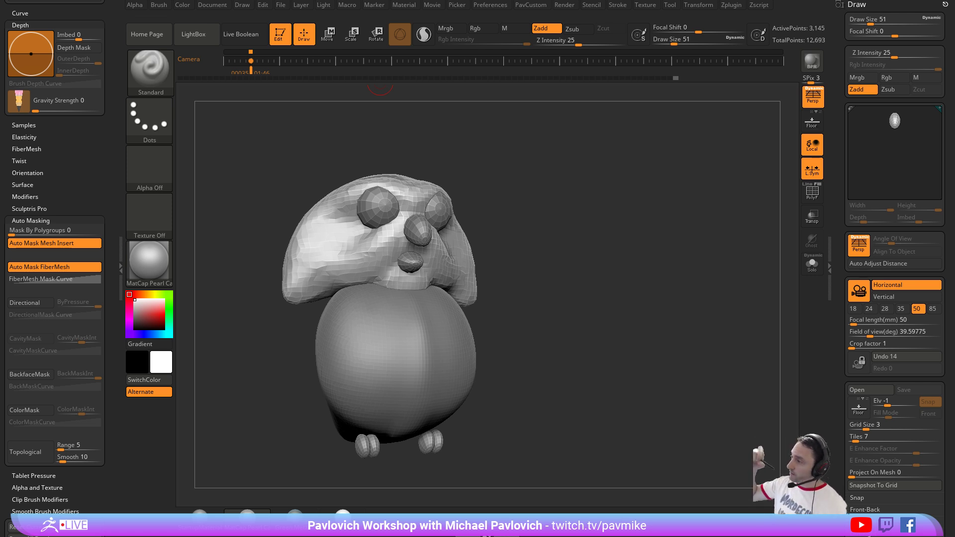
pyautogui.moveTo(642, 208)
pyautogui.mouseDown()
pyautogui.moveTo(562, 205)
pyautogui.moveTo(572, 212)
pyautogui.moveTo(549, 214)
pyautogui.mouseUp()
pyautogui.keyDown('alt'); pyautogui.click(432, 241); pyautogui.keyUp('alt')
pyautogui.press('s')
pyautogui.press('b')
pyautogui.press('m')
pyautogui.press('v')
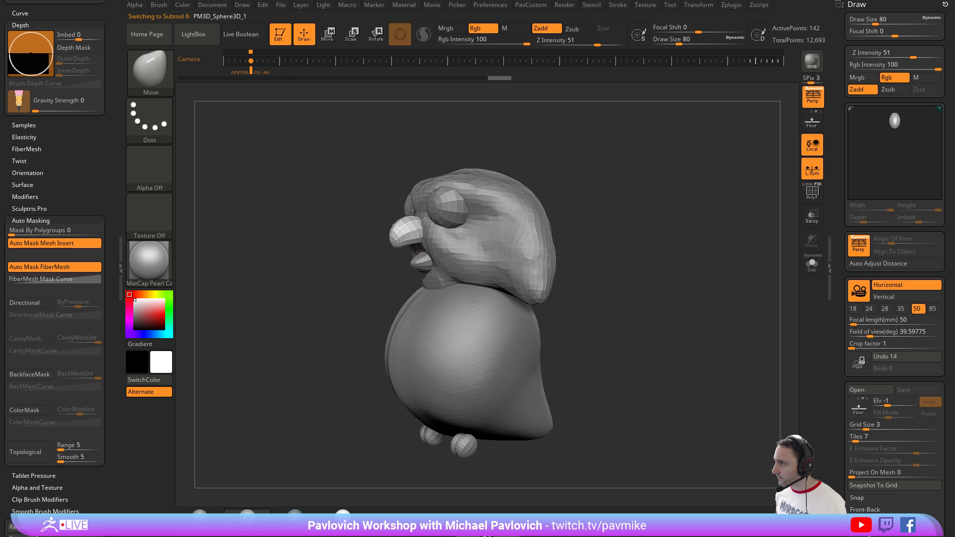
pyautogui.moveTo(582, 201); pyautogui.dragTo(634, 197)
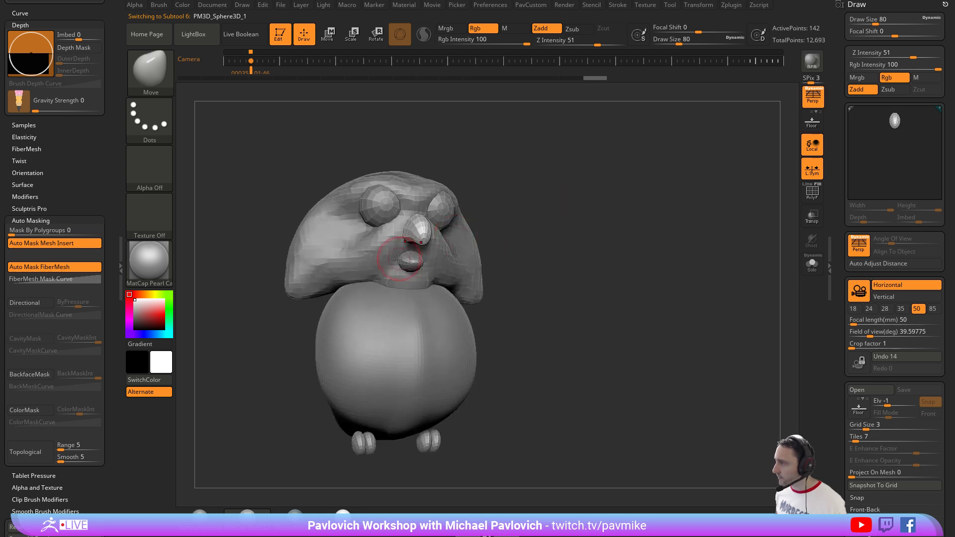
pyautogui.moveTo(480, 235); pyautogui.dragTo(426, 269)
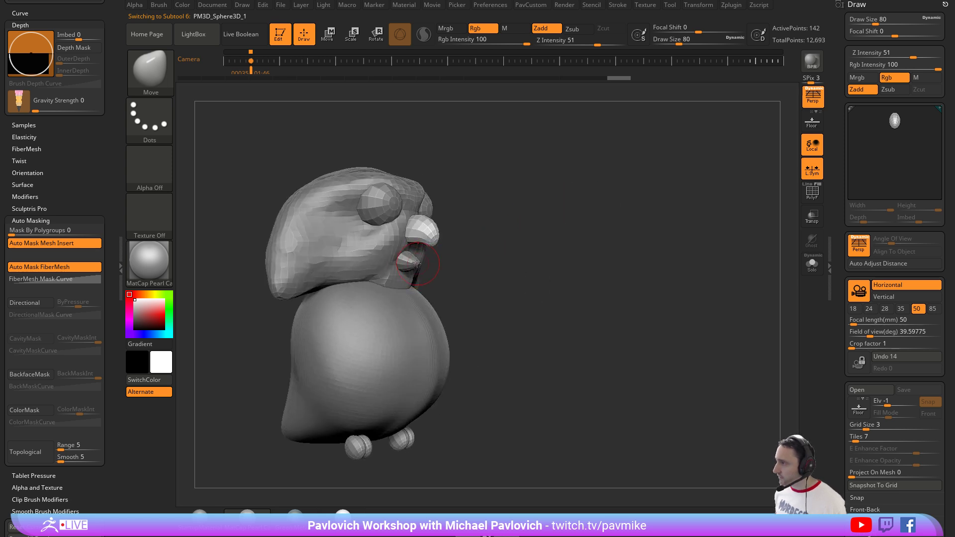
pyautogui.moveTo(416, 264); pyautogui.dragTo(422, 259)
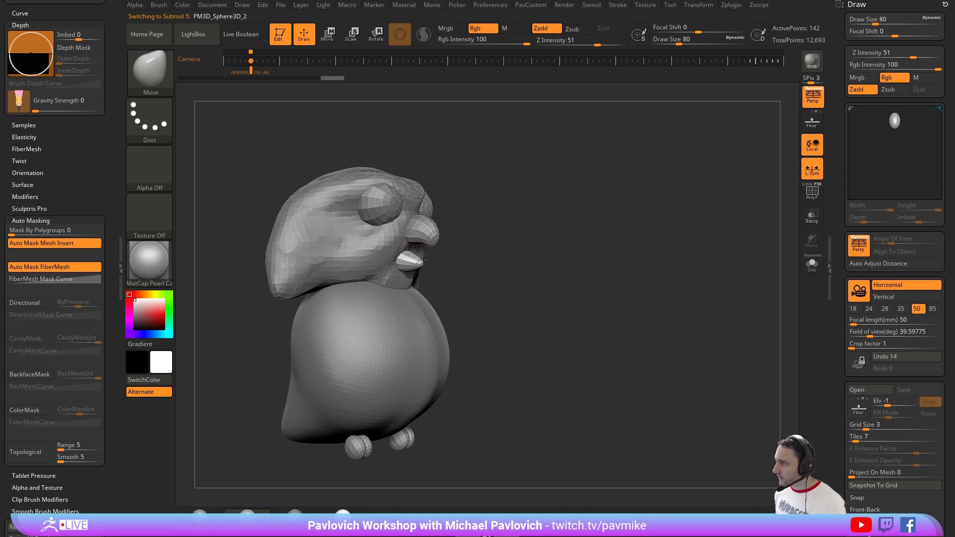
# Merge the upper and lower beak subtools into one and isolate the merged beak in Solo mode.
pyautogui.click(944, 4)
pyautogui.moveTo(846, 289); pyautogui.dragTo(846, 217)
pyautogui.moveTo(897, 284)
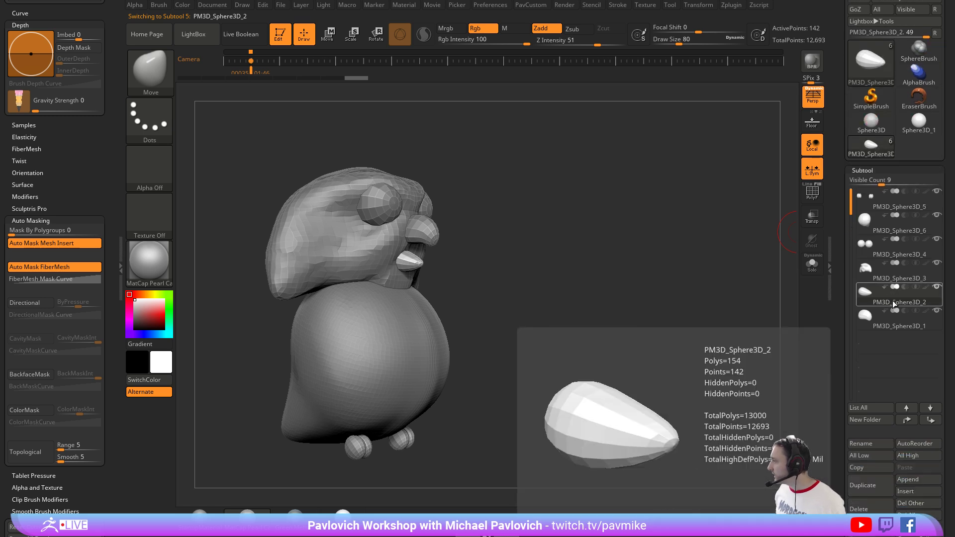
pyautogui.click(895, 300)
pyautogui.moveTo(635, 229); pyautogui.dragTo(536, 254)
pyautogui.hotkey('ctrl', 'shift', 's')
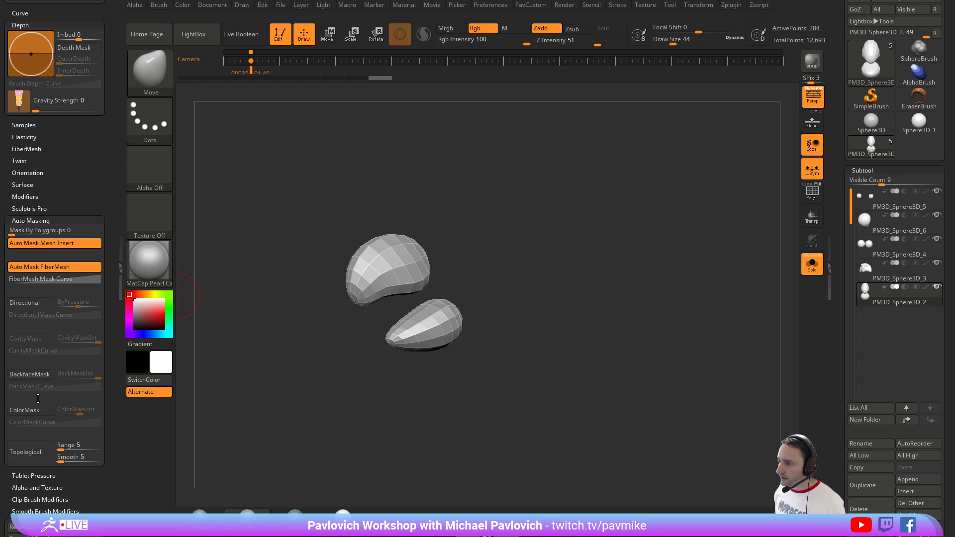
# Enable topological auto masking and use the Move brush at draw size 77 to bring the back ends of both beak halves together.
pyautogui.click(30, 451)
pyautogui.press('s')
pyautogui.moveTo(447, 279)
pyautogui.mouseDown()
pyautogui.moveTo(470, 279)
pyautogui.moveTo(455, 298)
pyautogui.moveTo(468, 312)
pyautogui.moveTo(494, 297)
pyautogui.moveTo(444, 282)
pyautogui.mouseUp()
pyautogui.moveTo(472, 293); pyautogui.dragTo(438, 293)
pyautogui.moveTo(465, 298)
pyautogui.mouseDown()
pyautogui.moveTo(508, 298)
pyautogui.moveTo(443, 293)
pyautogui.mouseUp()
pyautogui.moveTo(516, 271); pyautogui.dragTo(458, 285)
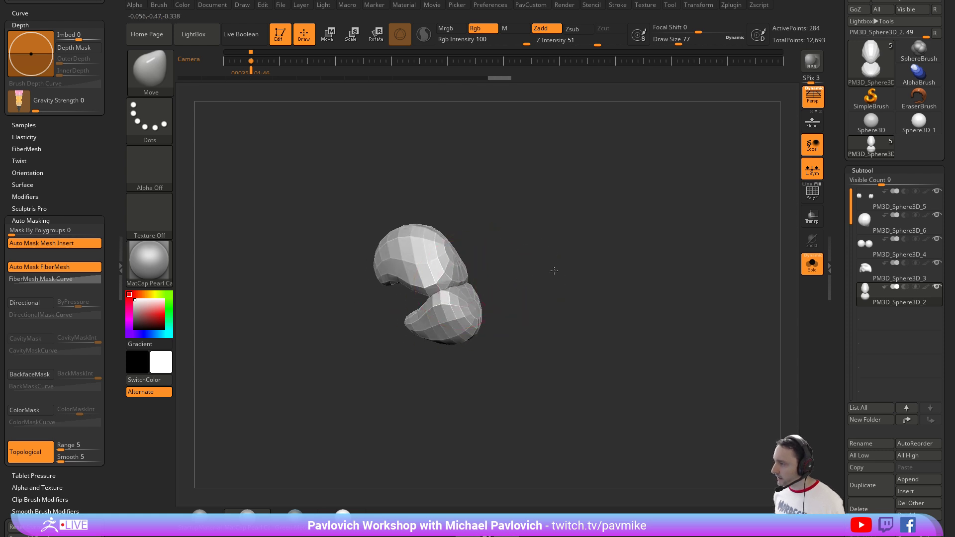
pyautogui.moveTo(554, 271); pyautogui.dragTo(558, 249)
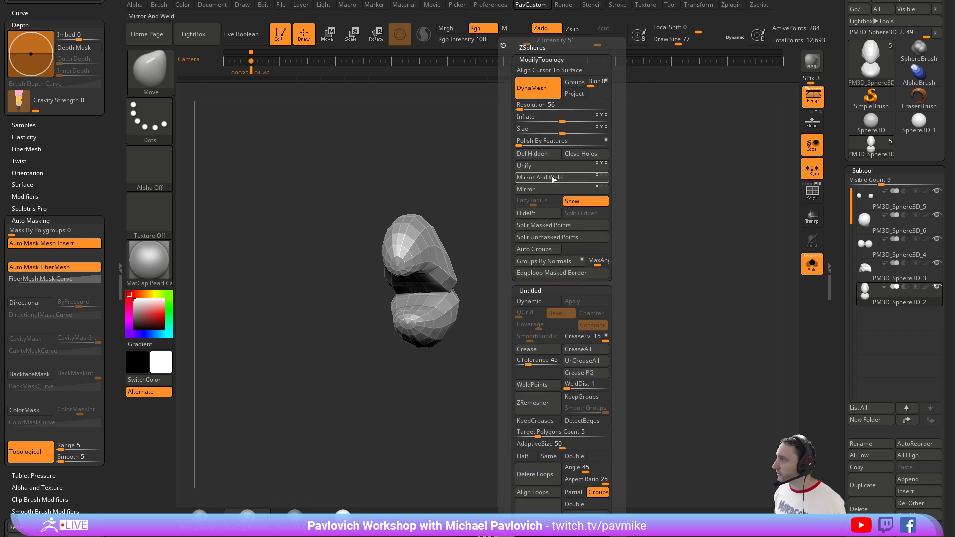
# Fuse the beak halves with DynaMesh at resolution 432 and smooth the surface where they join.
pyautogui.click(586, 105)
pyautogui.write('432')
pyautogui.press('Return')
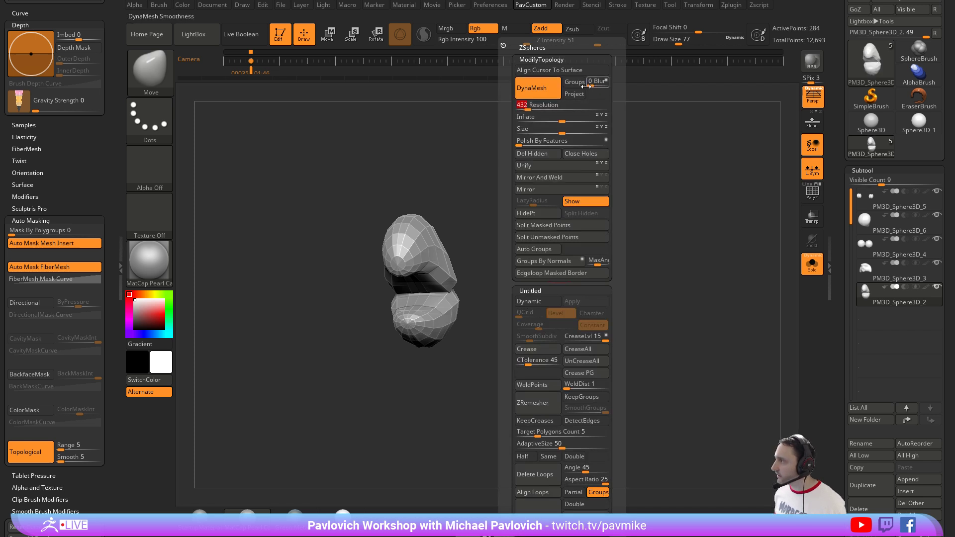
pyautogui.moveTo(418, 181)
pyautogui.keyDown('ctrl'); pyautogui.mouseDown()
pyautogui.moveTo(497, 209)
pyautogui.moveTo(382, 262)
pyautogui.mouseUp(); pyautogui.keyUp('ctrl')
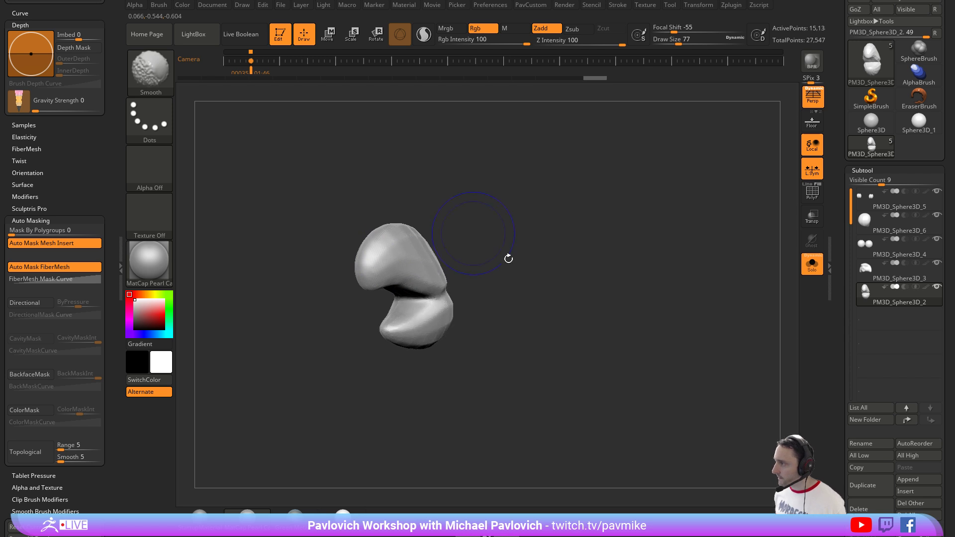
pyautogui.moveTo(508, 258)
pyautogui.mouseDown()
pyautogui.moveTo(419, 288)
pyautogui.moveTo(368, 266)
pyautogui.mouseUp()
# Exit Solo mode and refine the fused beak's shape against the face with smaller Move and Smooth brushes.
pyautogui.press('s')
pyautogui.moveTo(537, 251)
pyautogui.keyDown('alt'); pyautogui.mouseDown()
pyautogui.moveTo(577, 241)
pyautogui.moveTo(527, 249)
pyautogui.mouseUp(); pyautogui.keyUp('alt')
pyautogui.click(811, 265)
pyautogui.moveTo(568, 209)
pyautogui.mouseDown()
pyautogui.moveTo(548, 200)
pyautogui.moveTo(575, 209)
pyautogui.moveTo(363, 249)
pyautogui.mouseUp()
pyautogui.press('shift')
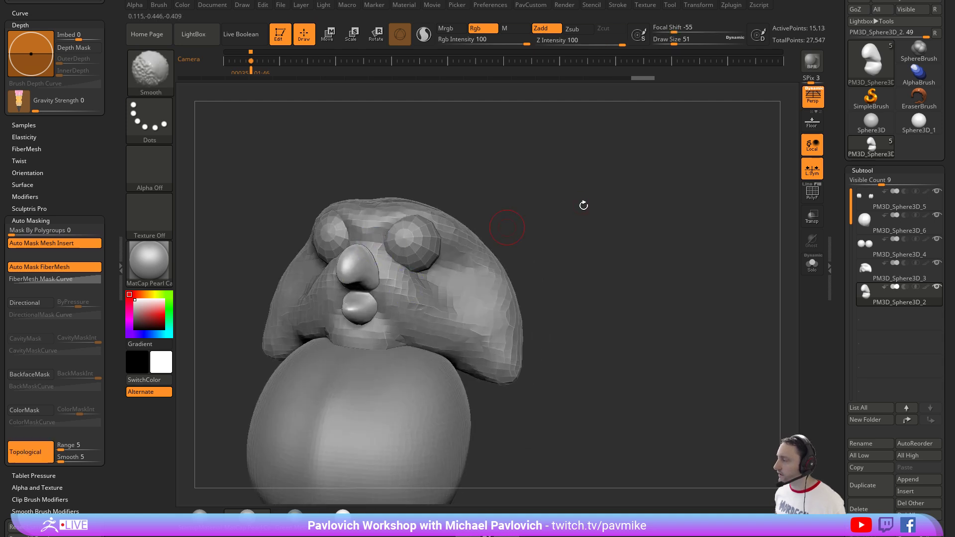
pyautogui.moveTo(582, 206)
pyautogui.mouseDown()
pyautogui.moveTo(604, 218)
pyautogui.moveTo(591, 185)
pyautogui.moveTo(672, 215)
pyautogui.moveTo(638, 203)
pyautogui.mouseUp()
pyautogui.press('s')
pyautogui.moveTo(638, 204); pyautogui.dragTo(659, 203)
pyautogui.moveTo(678, 267); pyautogui.dragTo(470, 311)
pyautogui.keyDown('alt'); pyautogui.moveTo(629, 255); pyautogui.dragTo(590, 248); pyautogui.keyUp('alt')
# Select the head and build up the area between the eyes and above the beak using the Clay brush.
pyautogui.keyDown('alt'); pyautogui.click(511, 279); pyautogui.keyUp('alt')
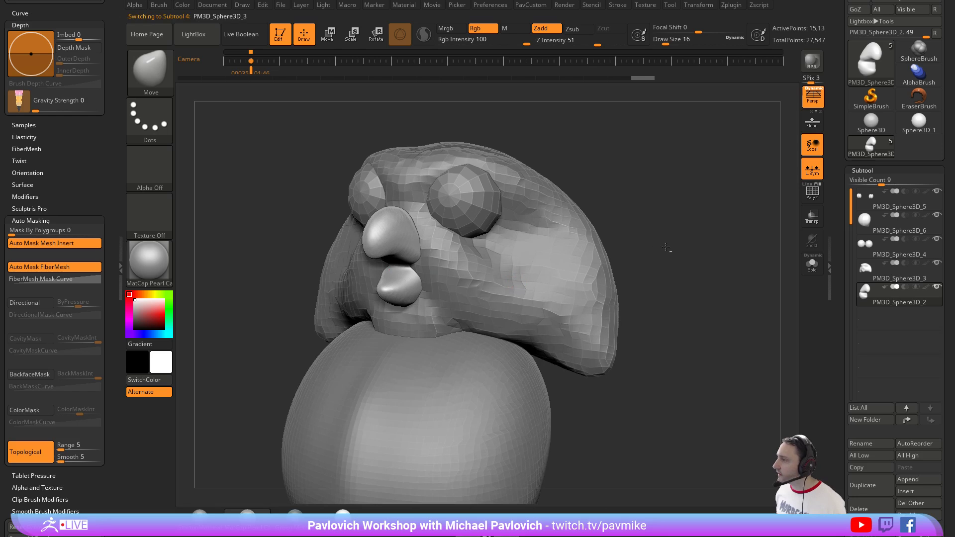
pyautogui.moveTo(650, 228); pyautogui.dragTo(668, 230)
pyautogui.keyDown('alt'); pyautogui.moveTo(669, 230); pyautogui.dragTo(667, 211); pyautogui.keyUp('alt')
pyautogui.press('b')
pyautogui.press('c')
pyautogui.press('l')
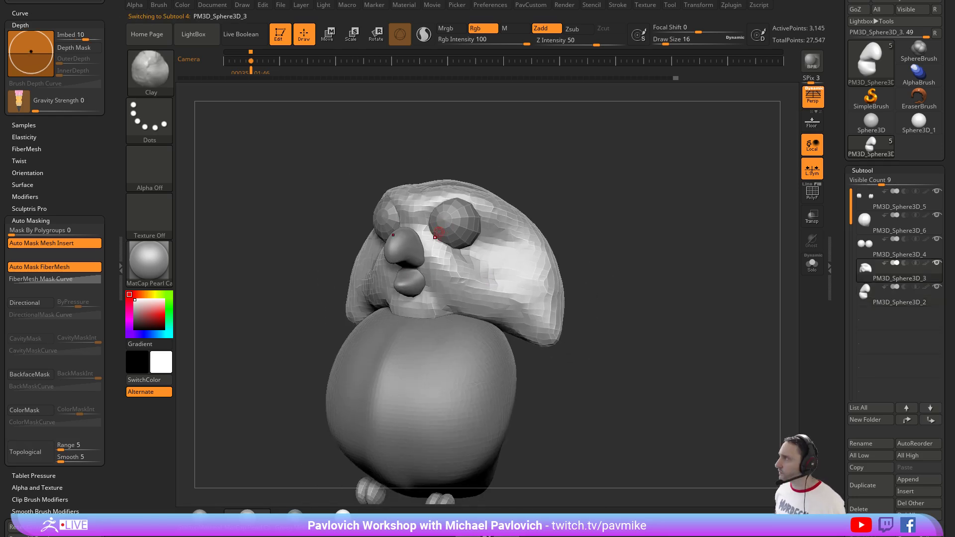
pyautogui.moveTo(438, 232); pyautogui.dragTo(447, 234)
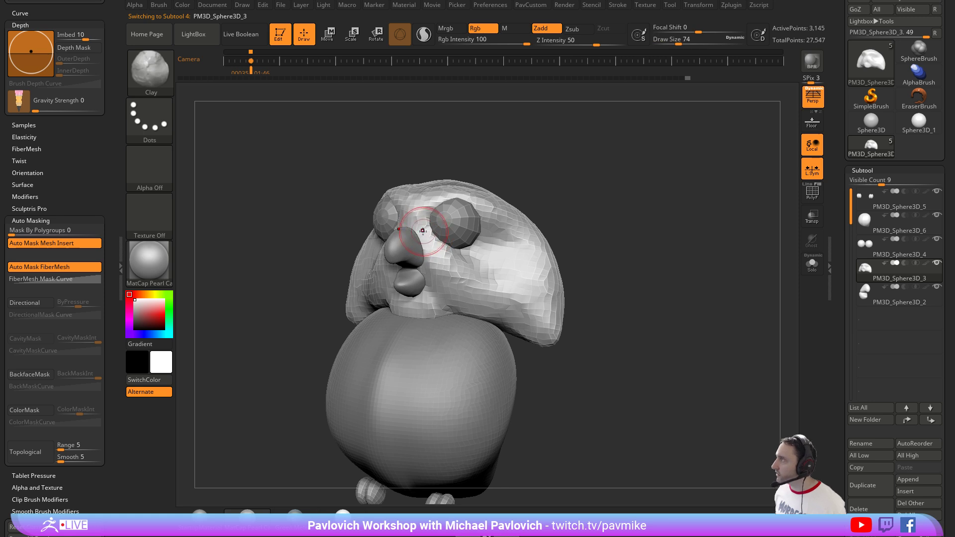
# Adjust the face around the beak with the Move brush at draw size 54, and remesh the head at a higher DynaMesh resolution.
pyautogui.moveTo(530, 154)
pyautogui.mouseDown()
pyautogui.moveTo(405, 225)
pyautogui.moveTo(450, 235)
pyautogui.mouseUp()
pyautogui.press('b')
pyautogui.press('m')
pyautogui.press('v')
pyautogui.press('2')
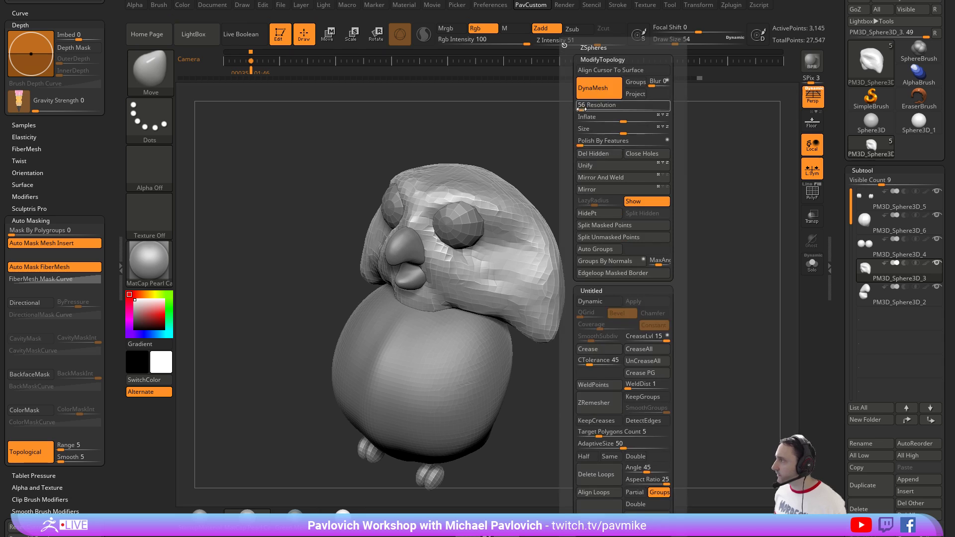
pyautogui.moveTo(581, 108); pyautogui.dragTo(584, 109)
pyautogui.keyDown('ctrl'); pyautogui.moveTo(605, 141); pyautogui.dragTo(641, 209); pyautogui.keyUp('ctrl')
# Carve the head between the beak and the eyes using the DamStandard brush at draw size 83.
pyautogui.press('b')
pyautogui.press('d')
pyautogui.press('s')
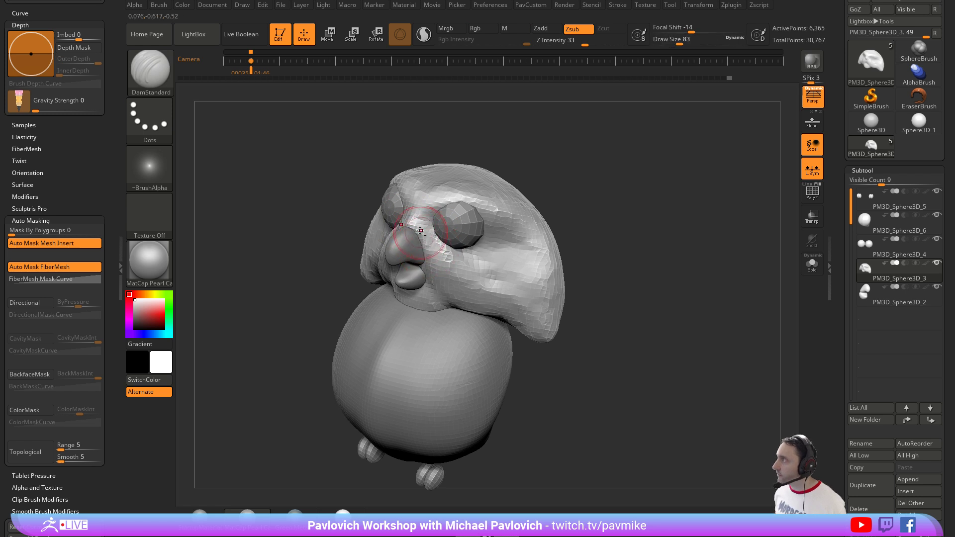
pyautogui.moveTo(621, 261)
pyautogui.keyDown('alt'); pyautogui.mouseDown()
pyautogui.moveTo(586, 223)
pyautogui.moveTo(598, 216)
pyautogui.mouseUp(); pyautogui.keyUp('alt')
# Build up the brow, cheeks and area beneath the eyes on the head with the Clay brush at draw size 83.
pyautogui.press('b')
pyautogui.press('c')
pyautogui.press('l')
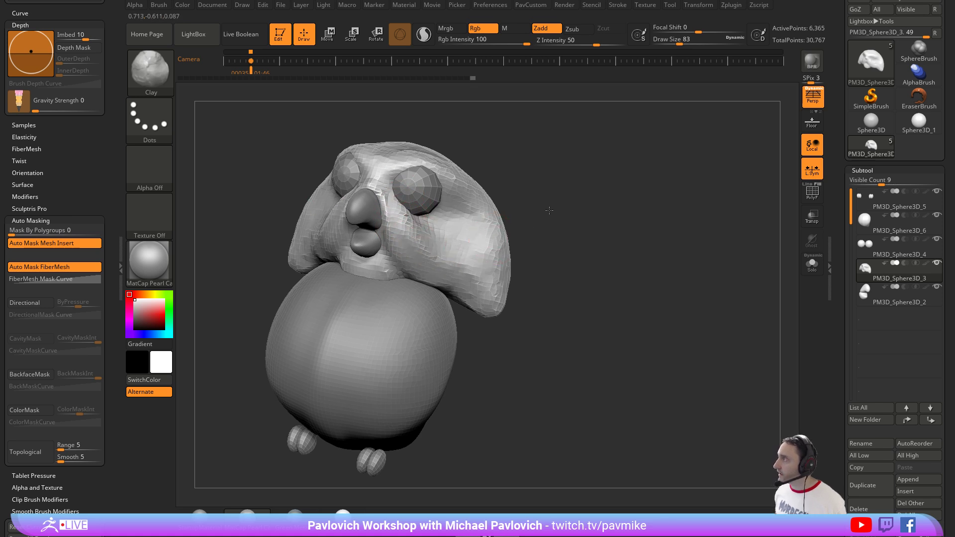
pyautogui.moveTo(549, 210); pyautogui.dragTo(406, 219)
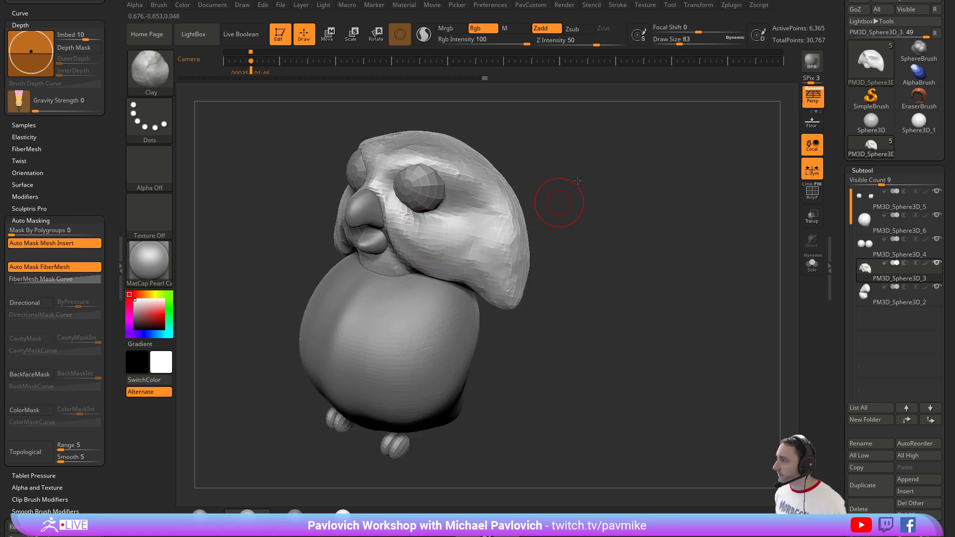
pyautogui.moveTo(548, 175); pyautogui.dragTo(542, 222)
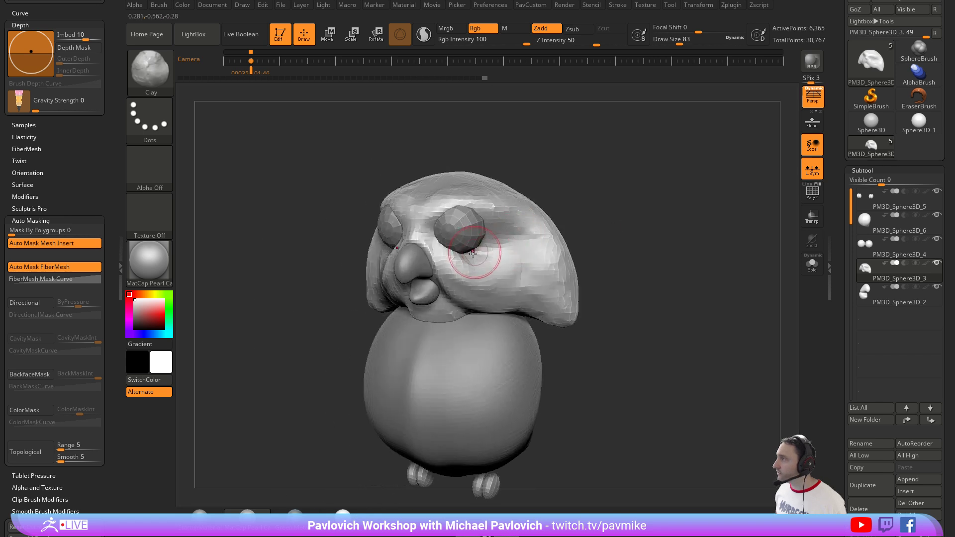
pyautogui.moveTo(473, 252)
pyautogui.mouseDown()
pyautogui.moveTo(497, 249)
pyautogui.moveTo(507, 236)
pyautogui.moveTo(503, 217)
pyautogui.moveTo(512, 268)
pyautogui.mouseUp()
pyautogui.moveTo(613, 228)
pyautogui.keyDown('alt'); pyautogui.mouseDown()
pyautogui.moveTo(536, 213)
pyautogui.moveTo(438, 261)
pyautogui.mouseUp(); pyautogui.keyUp('alt')
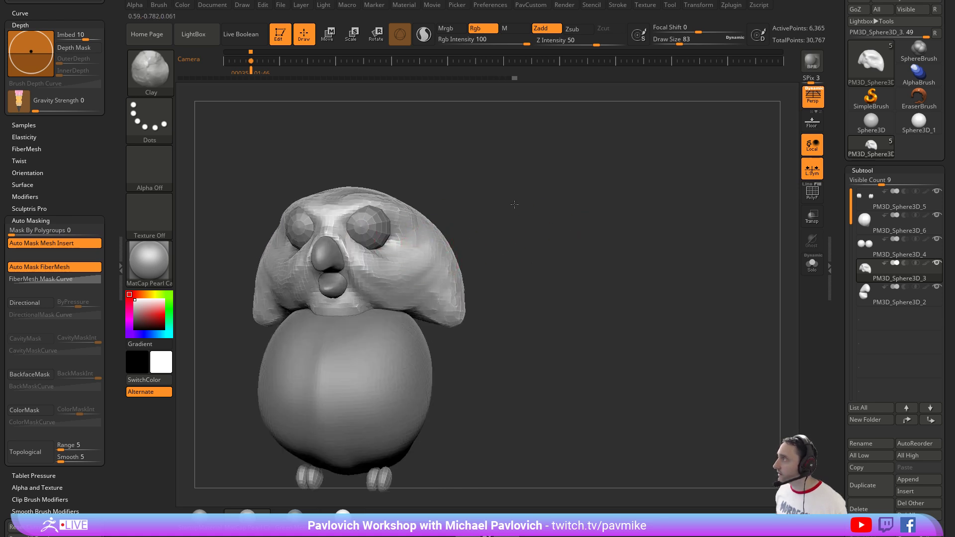
pyautogui.moveTo(514, 204); pyautogui.dragTo(383, 272)
pyautogui.keyDown('shift'); pyautogui.moveTo(534, 269); pyautogui.dragTo(541, 246); pyautogui.keyUp('shift')
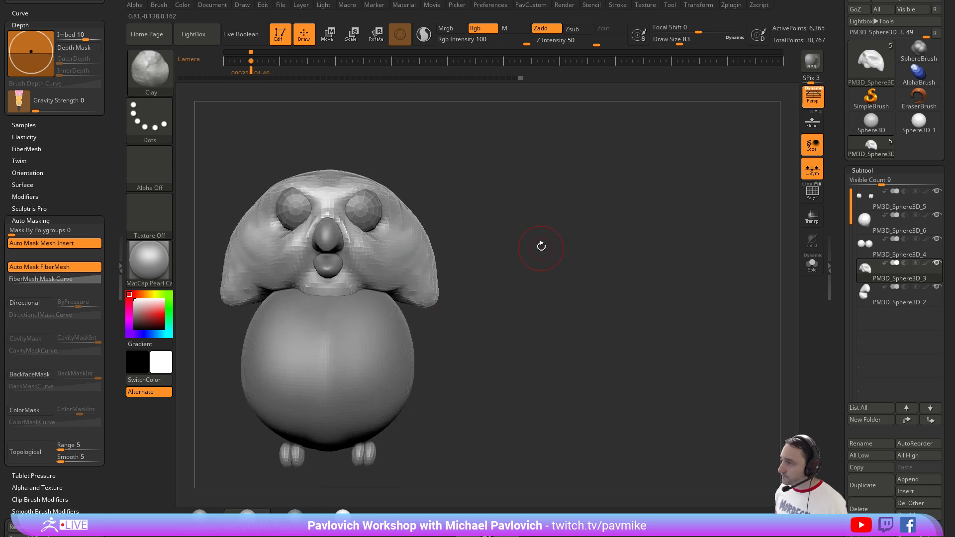
# Carve creases into the cheeks and sides of the owl's head using the DamStandard brush at draw size 62.
pyautogui.press('b')
pyautogui.press('d')
pyautogui.press('s')
pyautogui.moveTo(514, 198); pyautogui.dragTo(409, 245)
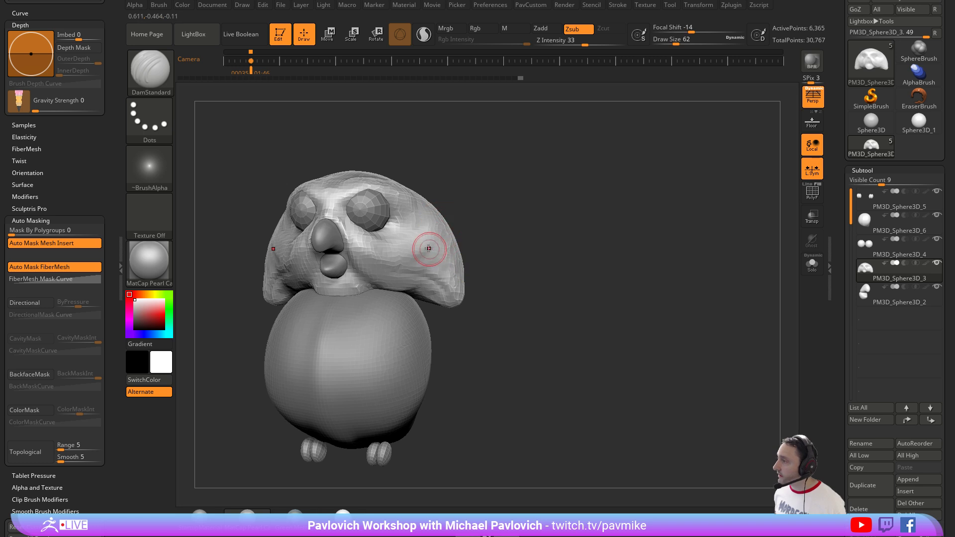
pyautogui.moveTo(491, 207); pyautogui.dragTo(437, 227)
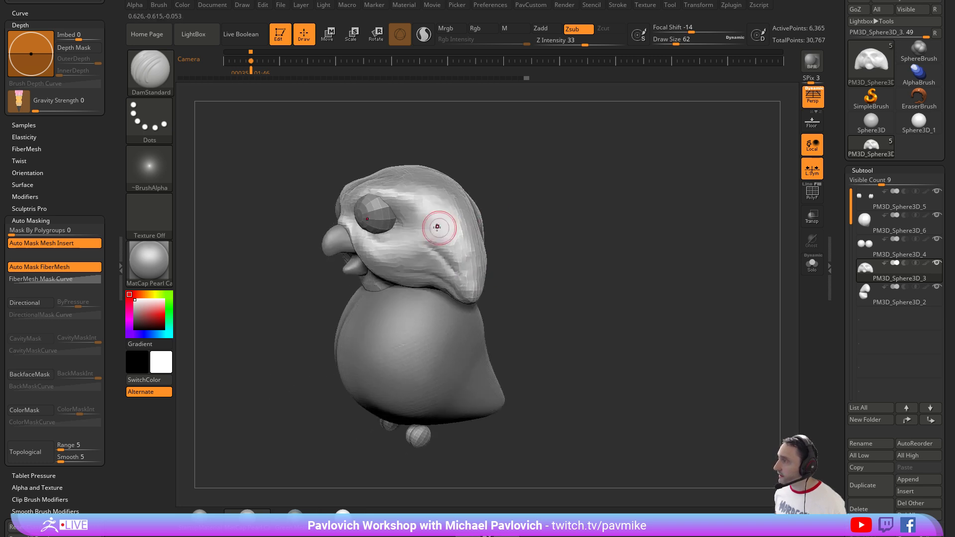
pyautogui.moveTo(539, 246); pyautogui.dragTo(595, 222)
pyautogui.keyDown('alt'); pyautogui.moveTo(521, 205); pyautogui.dragTo(544, 244); pyautogui.keyUp('alt')
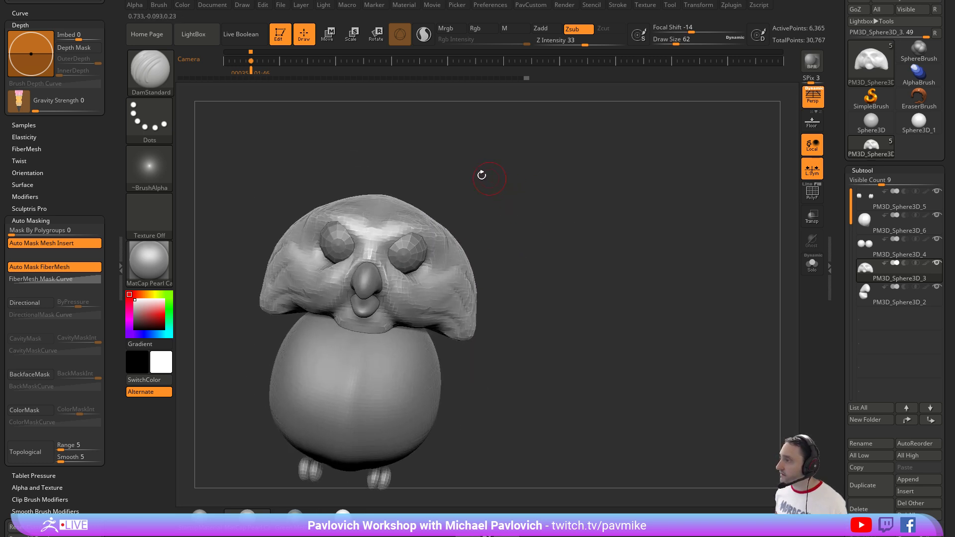
# Remesh the head at a higher DynaMesh resolution.
pyautogui.press('b')
pyautogui.press('c')
pyautogui.press('l')
pyautogui.press('5')
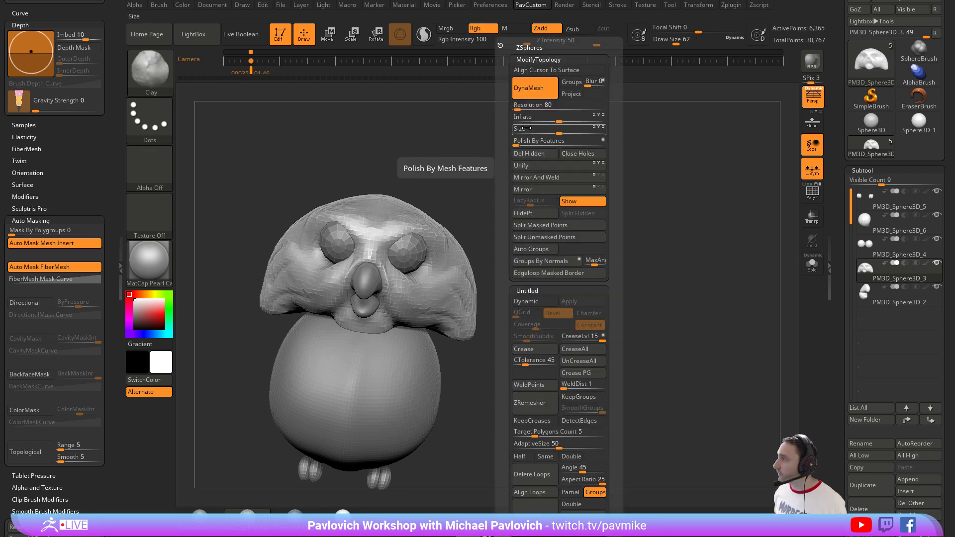
pyautogui.press('shift')
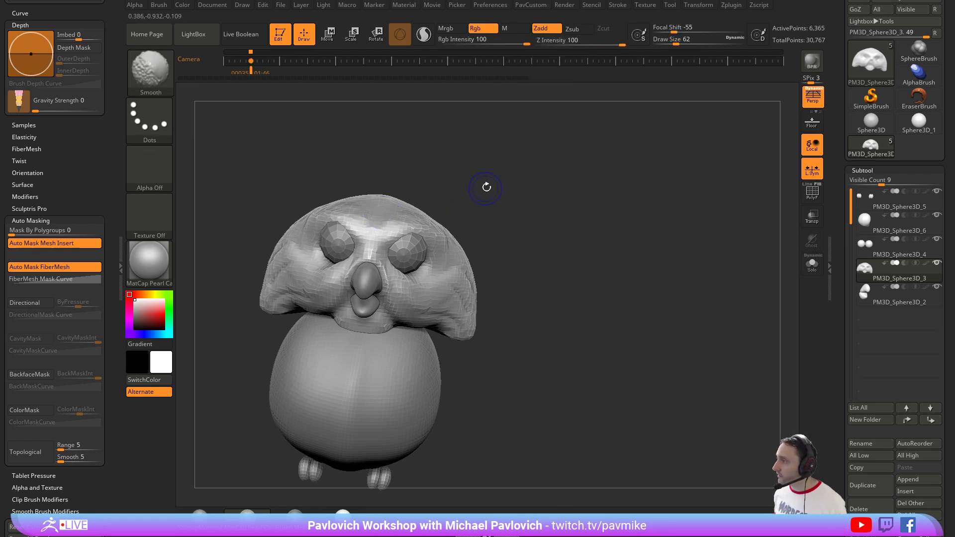
pyautogui.keyDown('ctrl'); pyautogui.moveTo(498, 153); pyautogui.dragTo(547, 239); pyautogui.keyUp('ctrl')
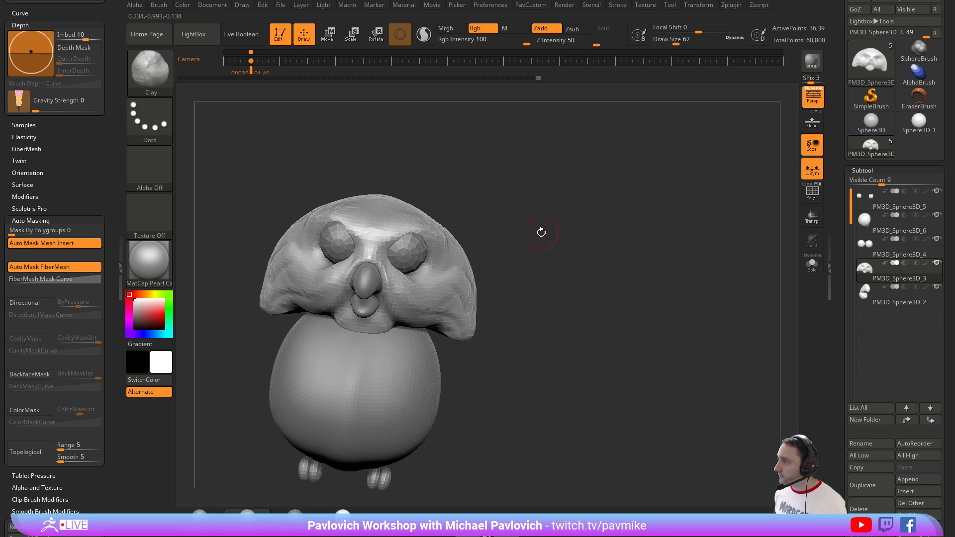
# Raise the brow ridges above the eyes with the Standard brush at draw size 39.
pyautogui.press('b')
pyautogui.press('s')
pyautogui.press('t')
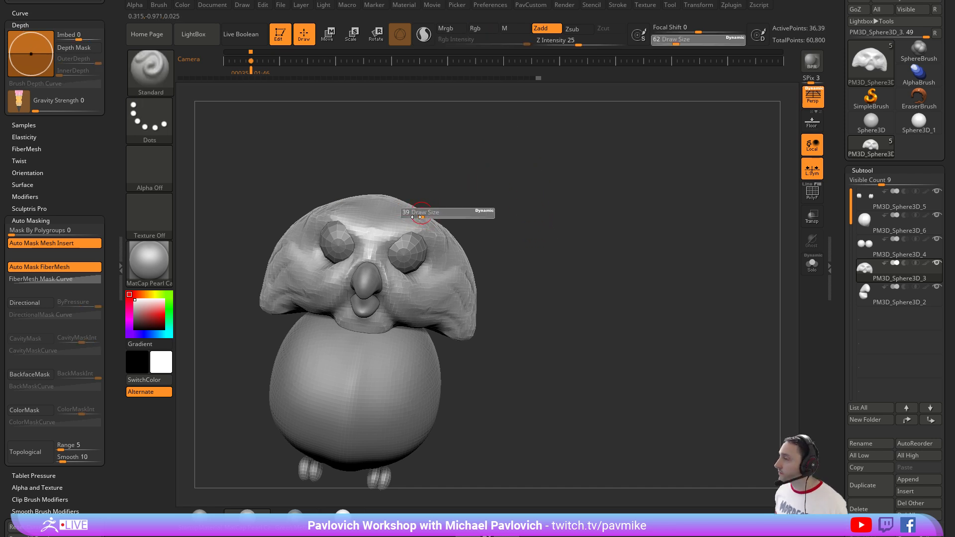
pyautogui.moveTo(432, 238); pyautogui.dragTo(456, 252, button='right')
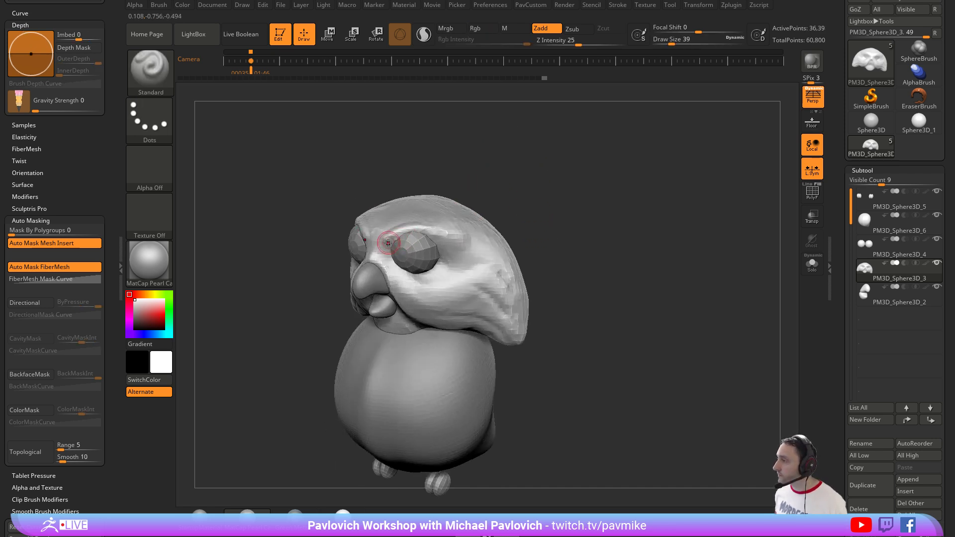
# Build up the cheeks and sides of the head with the ClayTubes brush, raising the draw size to 83.
pyautogui.press('b')
pyautogui.press('c')
pyautogui.press('l')
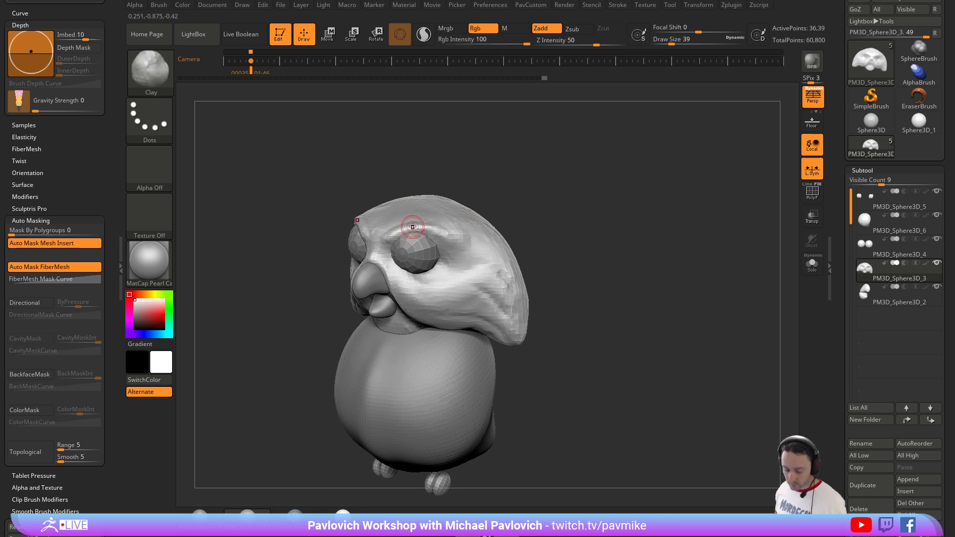
pyautogui.press('b')
pyautogui.press('c')
pyautogui.press('b')
pyautogui.moveTo(529, 180)
pyautogui.keyDown('alt'); pyautogui.mouseDown()
pyautogui.moveTo(472, 138)
pyautogui.moveTo(515, 174)
pyautogui.mouseUp(); pyautogui.keyUp('alt')
pyautogui.press('s')
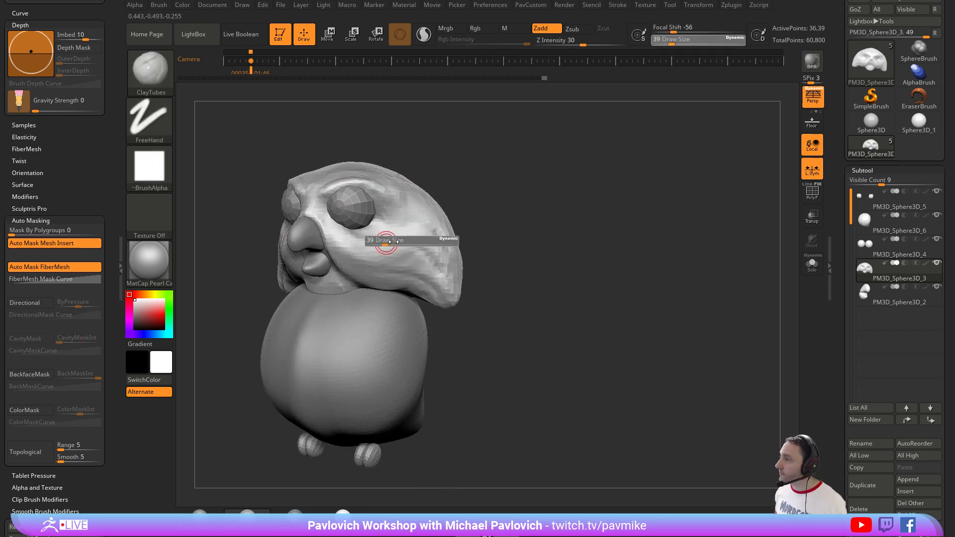
pyautogui.moveTo(386, 243); pyautogui.dragTo(397, 245)
pyautogui.press('s')
pyautogui.moveTo(357, 248); pyautogui.dragTo(351, 249)
pyautogui.moveTo(534, 189)
pyautogui.keyDown('alt'); pyautogui.mouseDown()
pyautogui.moveTo(556, 170)
pyautogui.moveTo(617, 194)
pyautogui.mouseUp(); pyautogui.keyUp('alt')
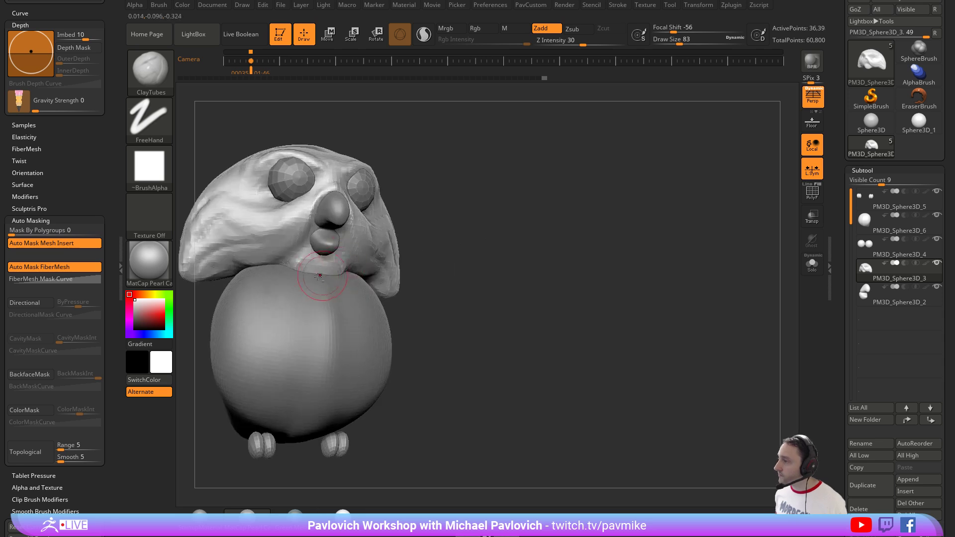
# Build up the chin beneath the beak with the Standard brush at draw size 59.
pyautogui.press('b')
pyautogui.press('s')
pyautogui.press('t')
pyautogui.moveTo(312, 263)
pyautogui.mouseDown()
pyautogui.moveTo(324, 263)
pyautogui.moveTo(316, 261)
pyautogui.mouseUp()
pyautogui.moveTo(422, 259); pyautogui.dragTo(465, 268)
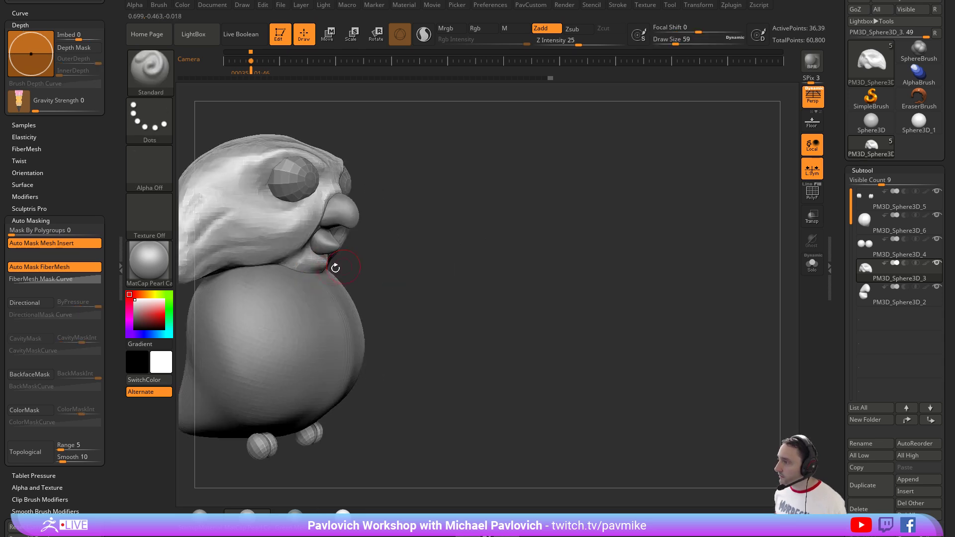
pyautogui.keyDown('alt'); pyautogui.moveTo(419, 239); pyautogui.dragTo(470, 245); pyautogui.keyUp('alt')
# Pull feather tufts out of the chin and the cheek ends using the SnakeHook brush with Sculptris Pro, at draw sizes 29 to 49.
pyautogui.press('[')
pyautogui.press('[')
pyautogui.press('[')
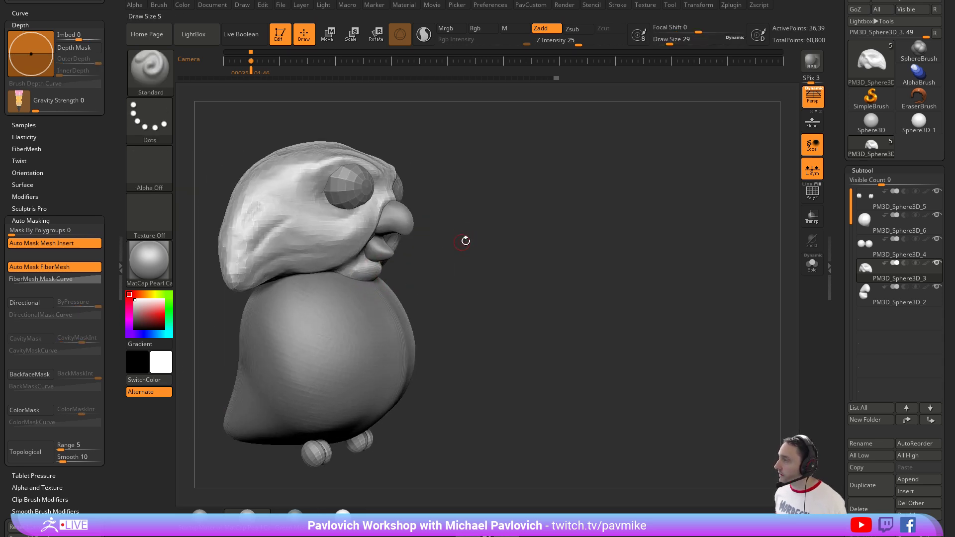
pyautogui.press('b')
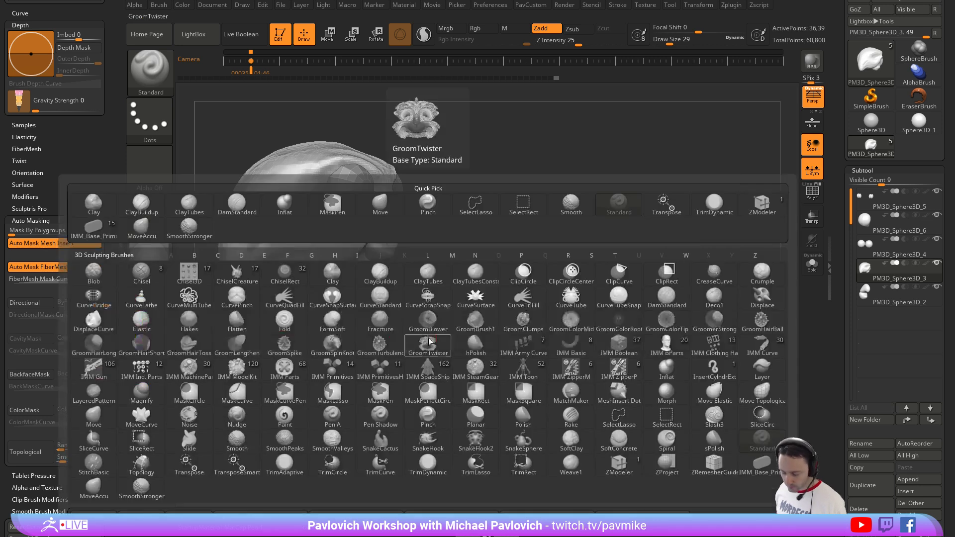
pyautogui.press('s')
pyautogui.press('h')
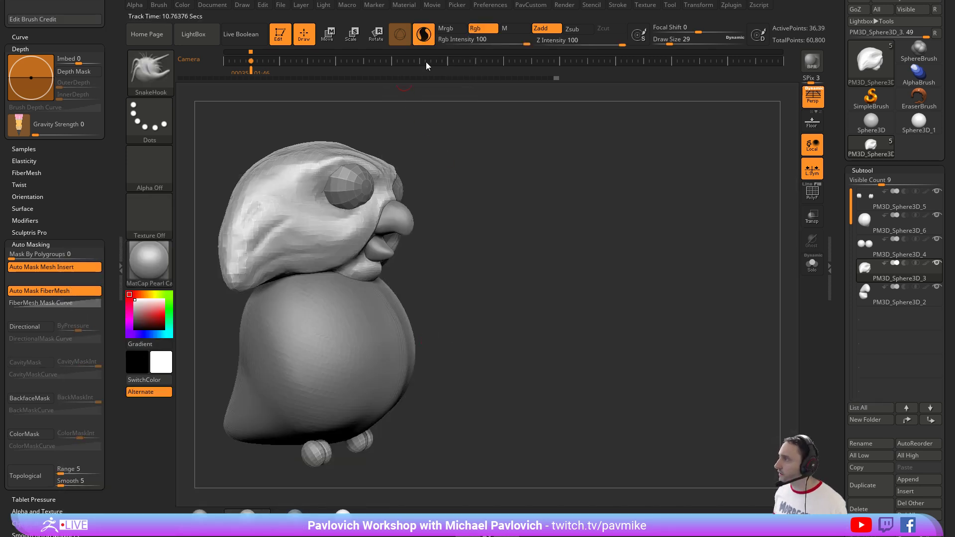
pyautogui.moveTo(426, 267)
pyautogui.mouseDown()
pyautogui.moveTo(370, 274)
pyautogui.moveTo(377, 284)
pyautogui.mouseUp()
pyautogui.press(']')
pyautogui.moveTo(435, 284); pyautogui.dragTo(324, 292)
pyautogui.moveTo(549, 225)
pyautogui.mouseDown()
pyautogui.moveTo(485, 253)
pyautogui.moveTo(553, 246)
pyautogui.mouseUp()
pyautogui.moveTo(476, 249); pyautogui.dragTo(476, 261)
pyautogui.moveTo(531, 229)
pyautogui.mouseDown()
pyautogui.moveTo(498, 233)
pyautogui.moveTo(515, 243)
pyautogui.moveTo(486, 253)
pyautogui.mouseUp()
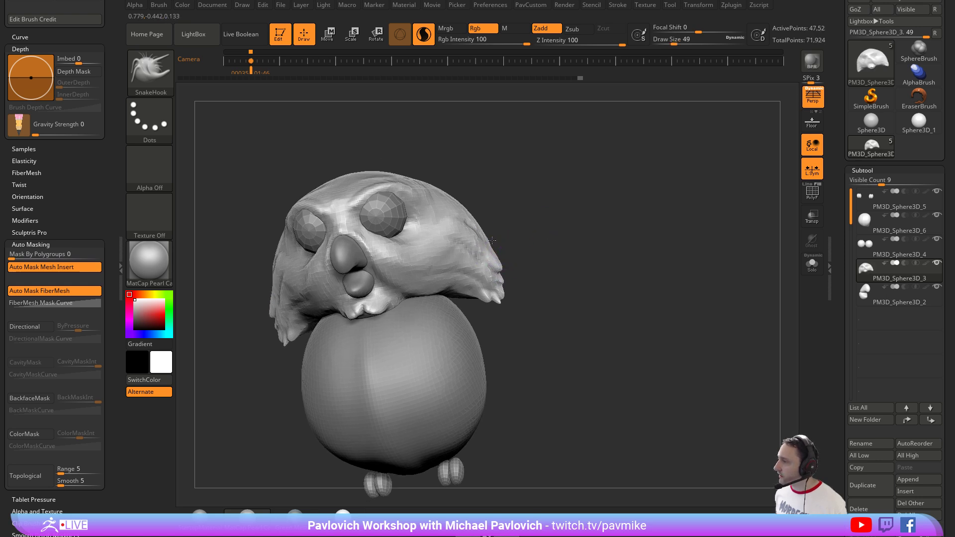
# Carve creases around and beneath the eyes on the head using the DamStandard brush at draw size 46.
pyautogui.moveTo(569, 251)
pyautogui.mouseDown()
pyautogui.moveTo(438, 264)
pyautogui.moveTo(549, 261)
pyautogui.moveTo(563, 246)
pyautogui.moveTo(545, 198)
pyautogui.moveTo(458, 192)
pyautogui.mouseUp()
pyautogui.press('b')
pyautogui.press('d')
pyautogui.press('s')
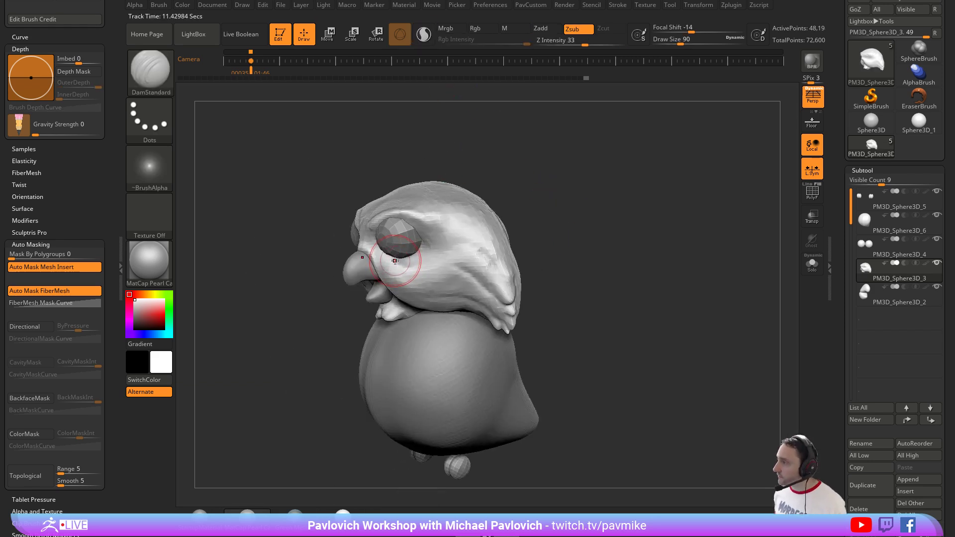
pyautogui.press('[')
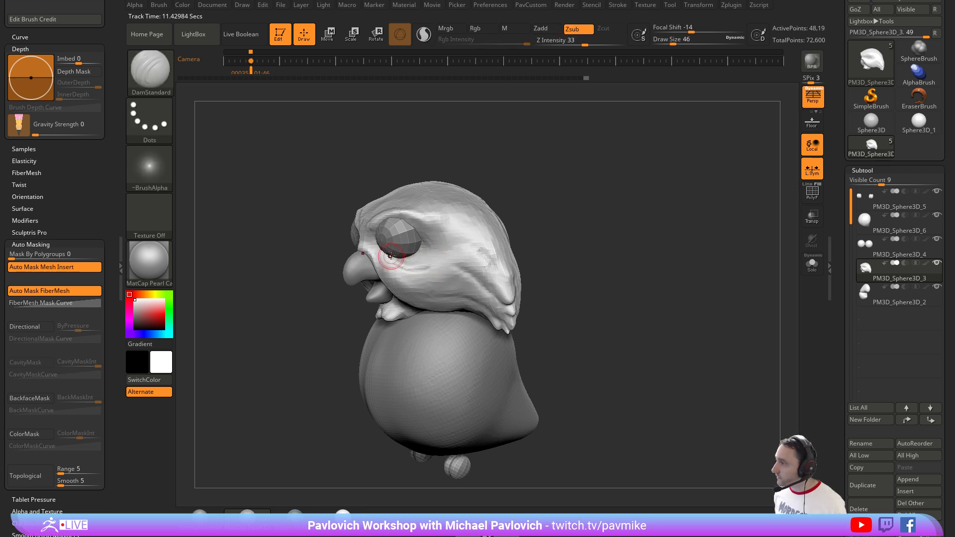
pyautogui.moveTo(507, 200); pyautogui.dragTo(444, 262)
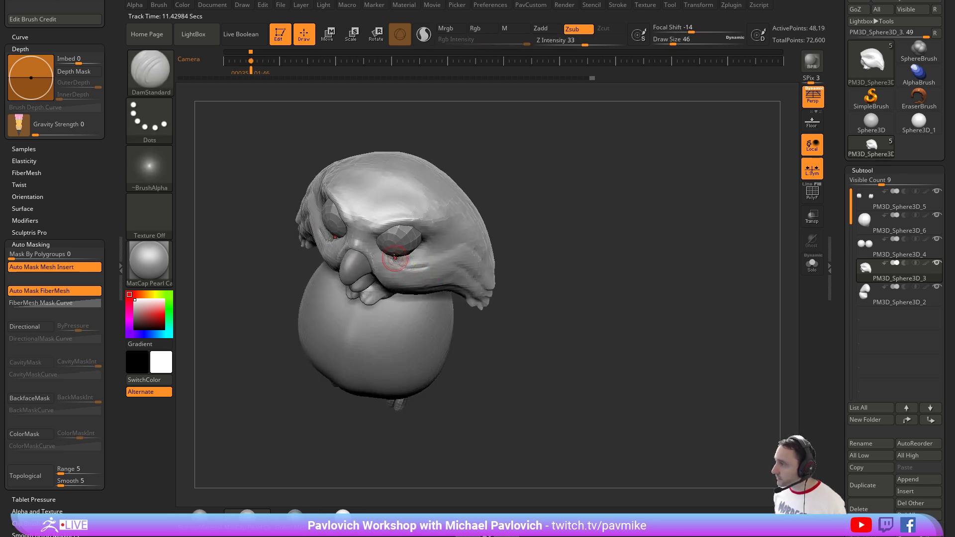
pyautogui.press('shift')
pyautogui.moveTo(549, 256); pyautogui.dragTo(427, 263)
pyautogui.moveTo(539, 183); pyautogui.dragTo(592, 174)
# Assign SmoothStronger as the smoothing brush.
pyautogui.press('shift')
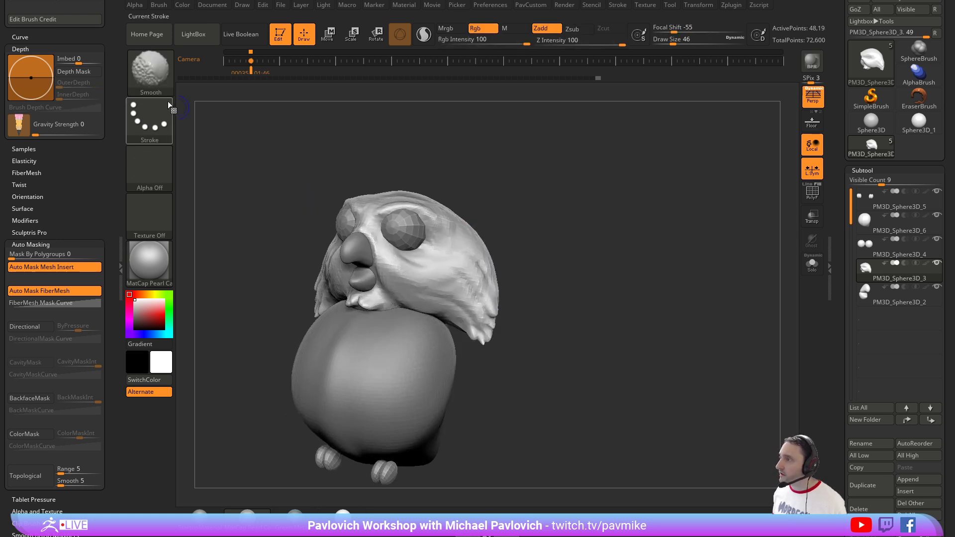
pyautogui.keyDown('shift'); pyautogui.click(168, 85); pyautogui.keyUp('shift')
pyautogui.keyDown('shift'); pyautogui.click(256, 362); pyautogui.keyUp('shift')
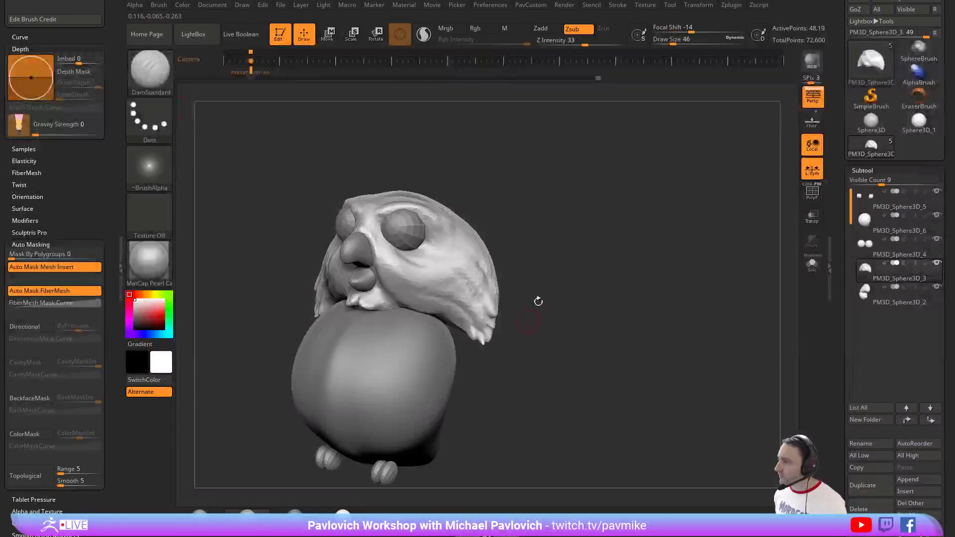
pyautogui.moveTo(529, 207)
pyautogui.mouseDown()
pyautogui.moveTo(480, 219)
pyautogui.moveTo(584, 197)
pyautogui.mouseUp()
pyautogui.press('shift')
pyautogui.press('shift')
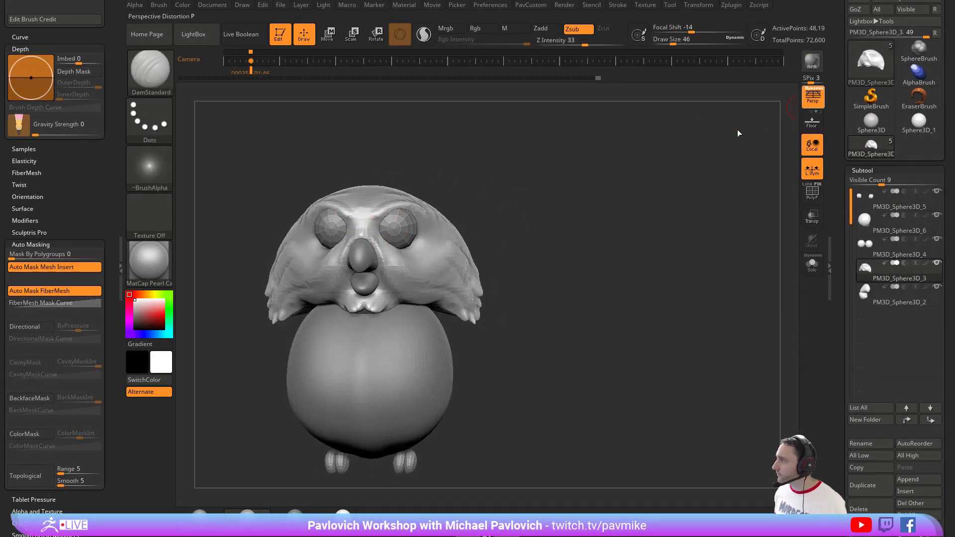
# Turn off perspective and smooth the cheeks and sides of the head with SmoothStronger at draw size 80.
pyautogui.press('p')
pyautogui.press('shift')
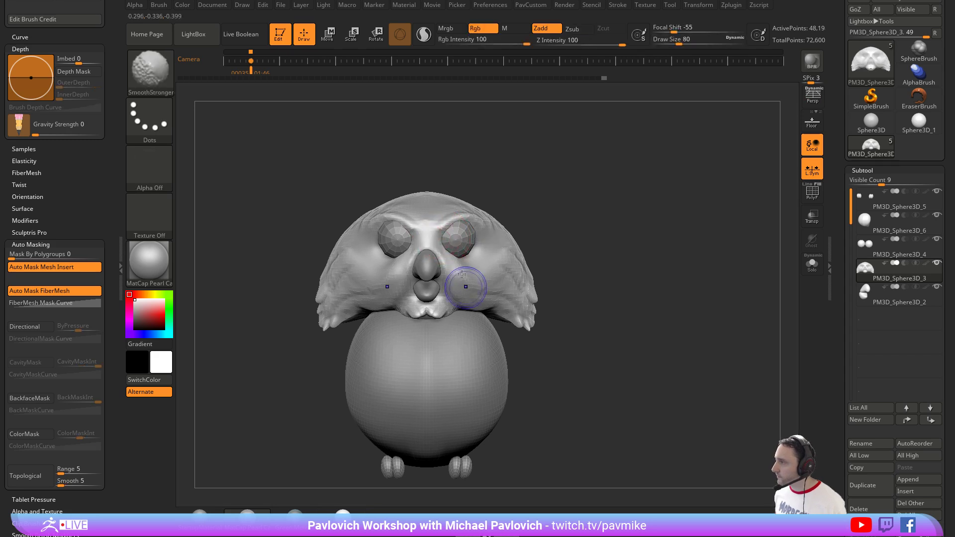
pyautogui.moveTo(610, 249); pyautogui.dragTo(383, 271)
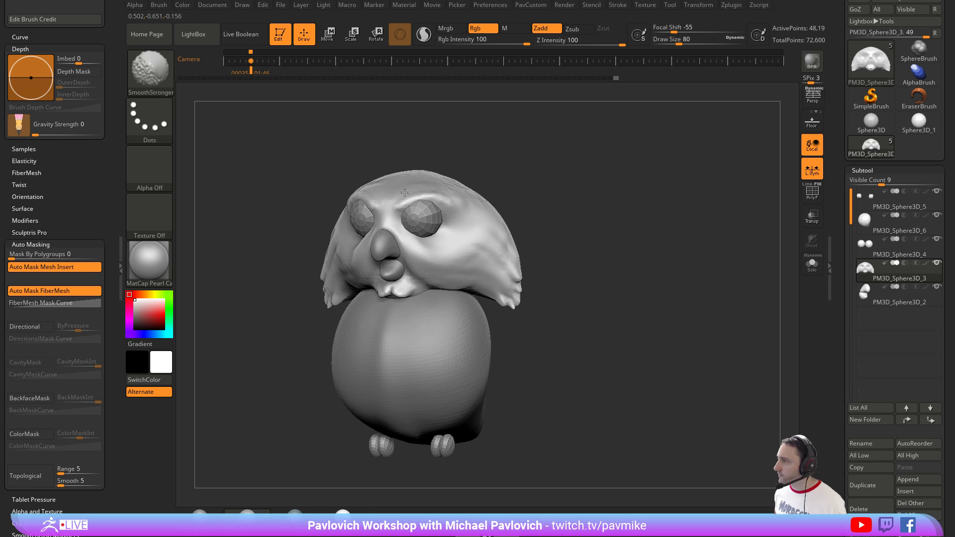
pyautogui.moveTo(571, 216)
pyautogui.mouseDown()
pyautogui.moveTo(564, 207)
pyautogui.moveTo(475, 196)
pyautogui.moveTo(416, 213)
pyautogui.mouseUp()
# Reshape the crown and back of the head using the Move brush at draw size 311.
pyautogui.press('b')
pyautogui.press('m')
pyautogui.press('v')
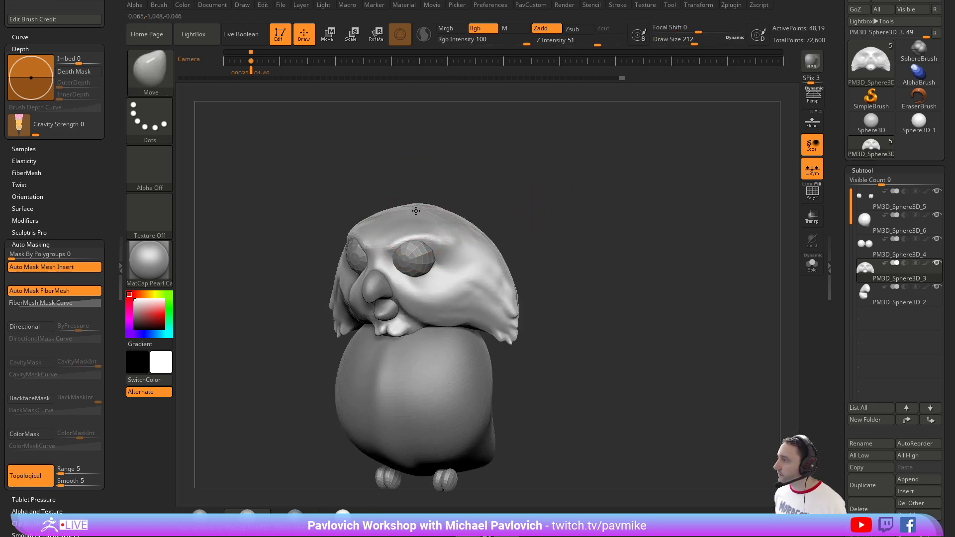
pyautogui.moveTo(506, 191); pyautogui.dragTo(446, 217)
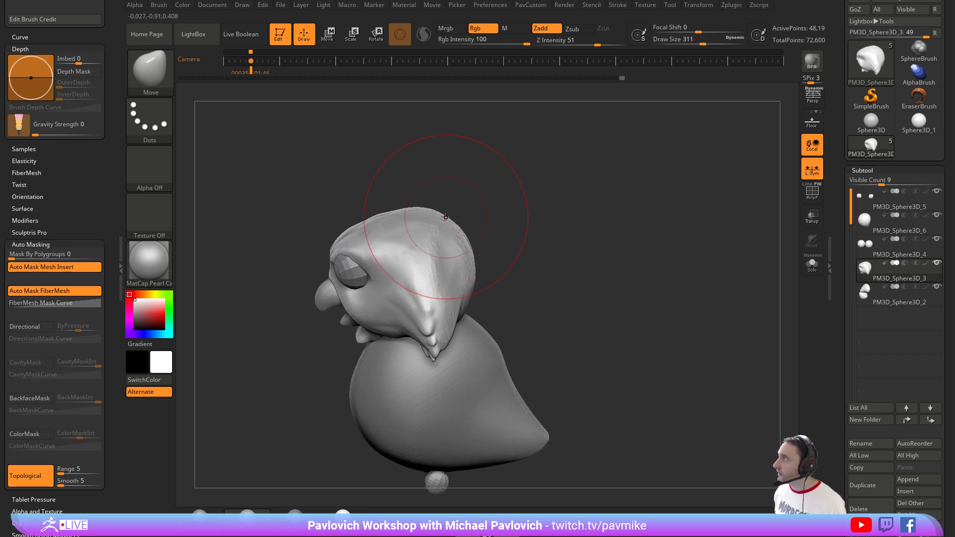
pyautogui.moveTo(533, 206); pyautogui.dragTo(450, 212)
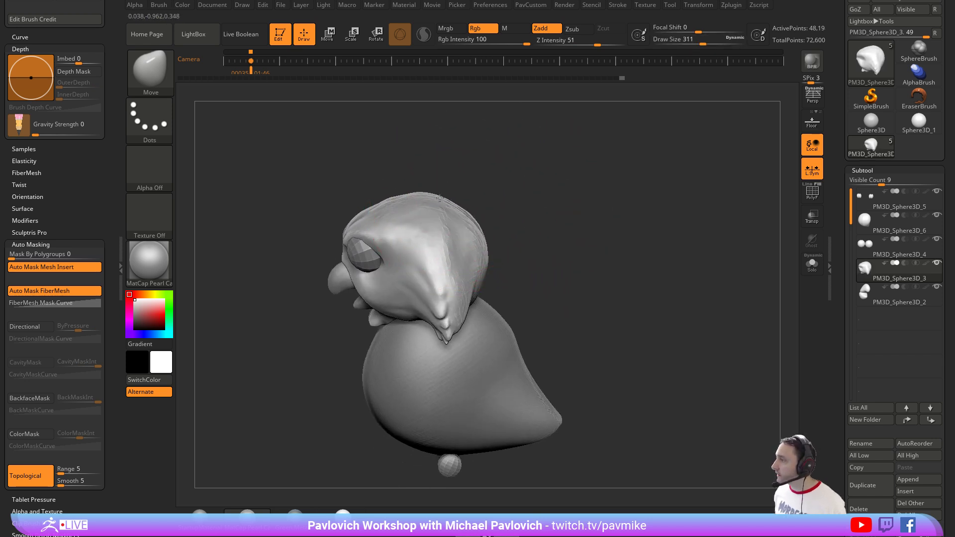
pyautogui.moveTo(482, 245); pyautogui.dragTo(471, 252)
pyautogui.moveTo(560, 230)
pyautogui.mouseDown()
pyautogui.moveTo(543, 238)
pyautogui.moveTo(562, 218)
pyautogui.moveTo(584, 231)
pyautogui.moveTo(582, 222)
pyautogui.moveTo(539, 228)
pyautogui.moveTo(491, 186)
pyautogui.moveTo(562, 254)
pyautogui.moveTo(530, 338)
pyautogui.moveTo(530, 318)
pyautogui.mouseUp()
# Mask the head except its outer sides using MaskLasso, and reposition the unmasked sides closer to the body.
pyautogui.press('ctrl')
pyautogui.keyDown('ctrl'); pyautogui.click(152, 72); pyautogui.keyUp('ctrl')
pyautogui.click(338, 131)
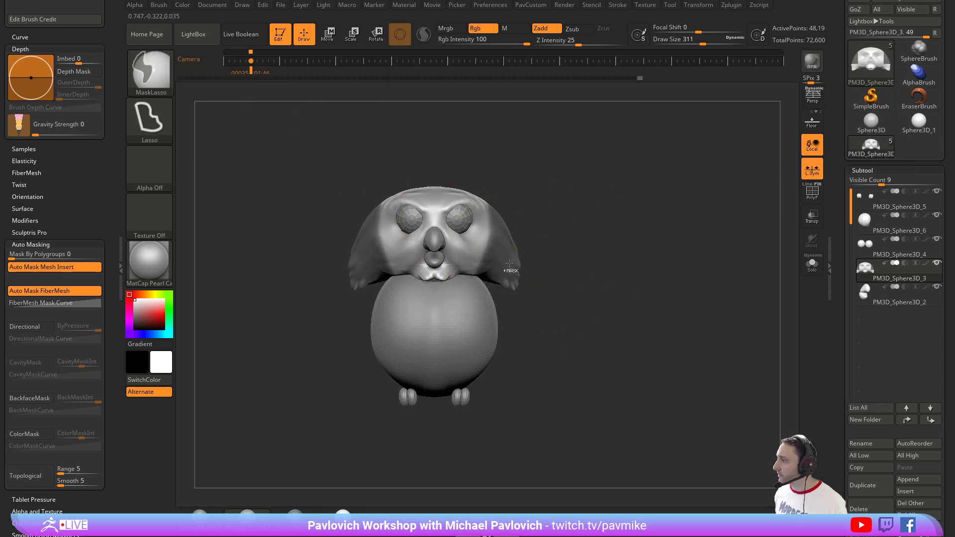
pyautogui.press('w')
pyautogui.keyDown('alt'); pyautogui.click(491, 238); pyautogui.keyUp('alt')
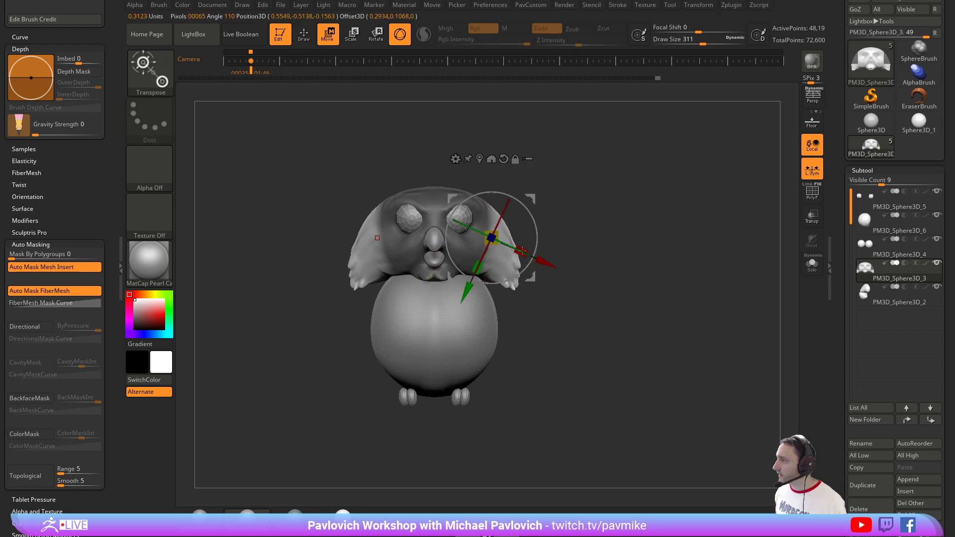
pyautogui.moveTo(533, 219)
pyautogui.mouseDown()
pyautogui.moveTo(539, 232)
pyautogui.moveTo(475, 244)
pyautogui.mouseUp()
pyautogui.press('q')
# Refine the shape of the unmasked side tufts on the head using the MoveAccu, Pinch and Move brushes.
pyautogui.press('b')
pyautogui.press('m')
pyautogui.press('a')
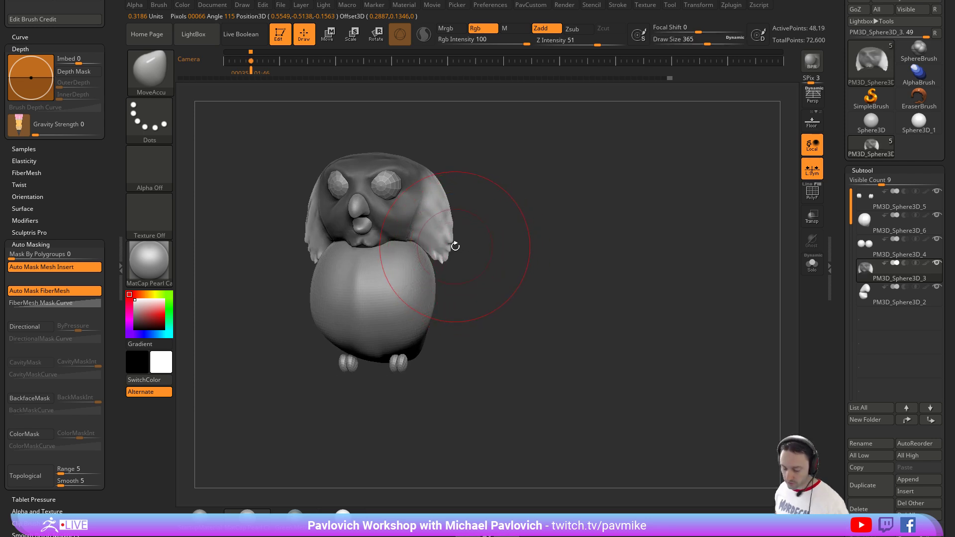
pyautogui.press('b')
pyautogui.press('p')
pyautogui.press('i')
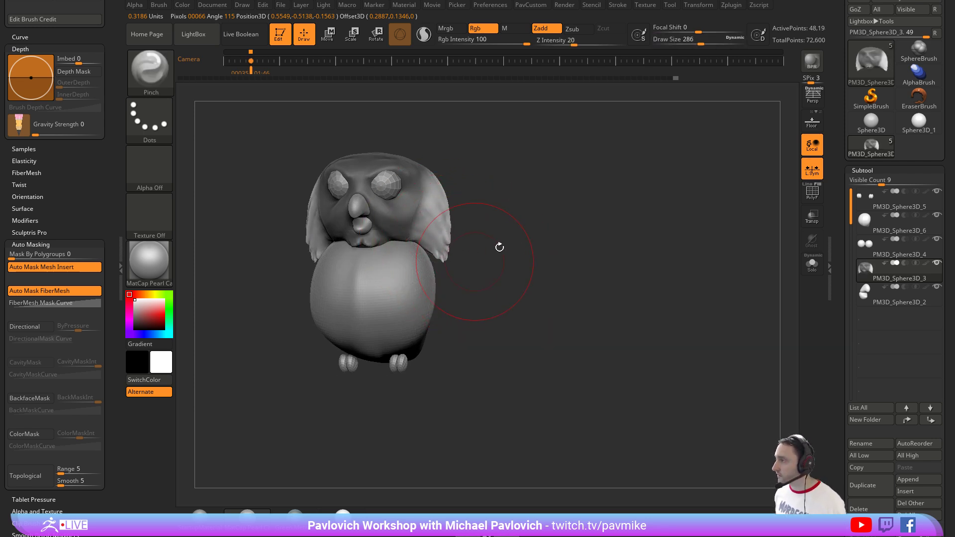
pyautogui.press('b')
pyautogui.press('m')
pyautogui.press('v')
pyautogui.moveTo(499, 247)
pyautogui.mouseDown()
pyautogui.moveTo(437, 242)
pyautogui.moveTo(428, 225)
pyautogui.mouseUp()
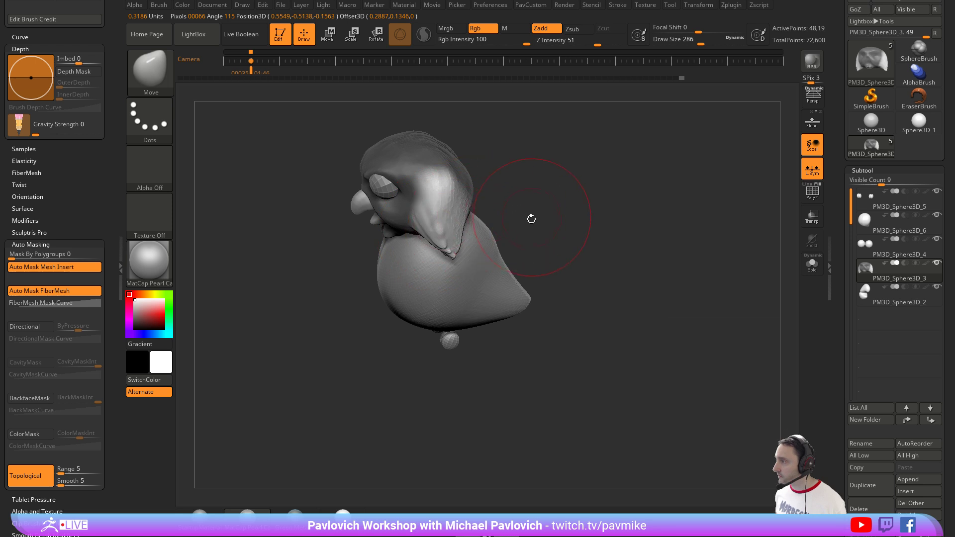
pyautogui.moveTo(531, 217)
pyautogui.mouseDown()
pyautogui.moveTo(474, 240)
pyautogui.moveTo(470, 226)
pyautogui.moveTo(521, 209)
pyautogui.mouseUp()
pyautogui.press('s')
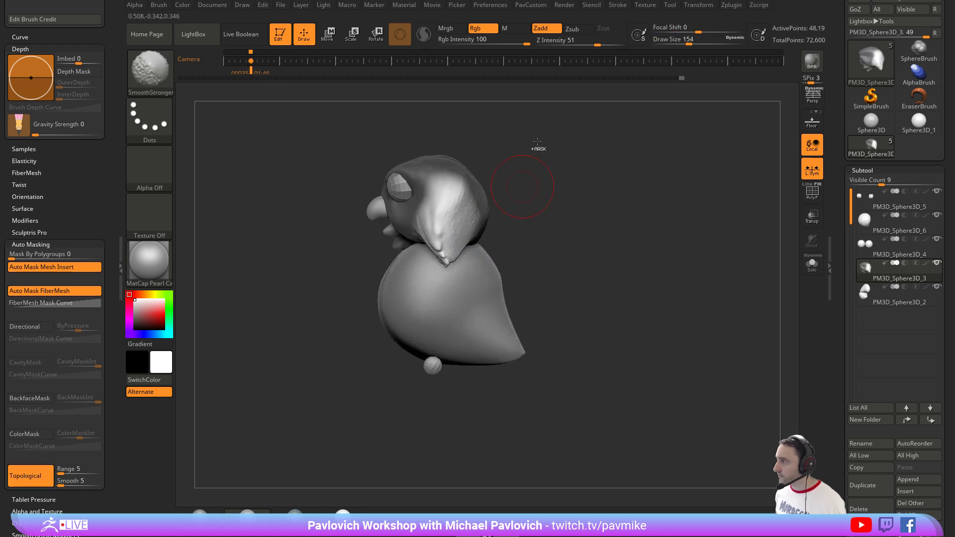
# Clear the mask and smooth the sides and back of the head with SmoothStronger at draw size 192.
pyautogui.moveTo(537, 147)
pyautogui.keyDown('ctrl'); pyautogui.mouseDown()
pyautogui.moveTo(553, 165)
pyautogui.moveTo(483, 169)
pyautogui.mouseUp(); pyautogui.keyUp('ctrl')
pyautogui.moveTo(537, 159)
pyautogui.mouseDown()
pyautogui.moveTo(488, 180)
pyautogui.moveTo(493, 191)
pyautogui.mouseUp()
pyautogui.moveTo(478, 172); pyautogui.dragTo(516, 192, button='right')
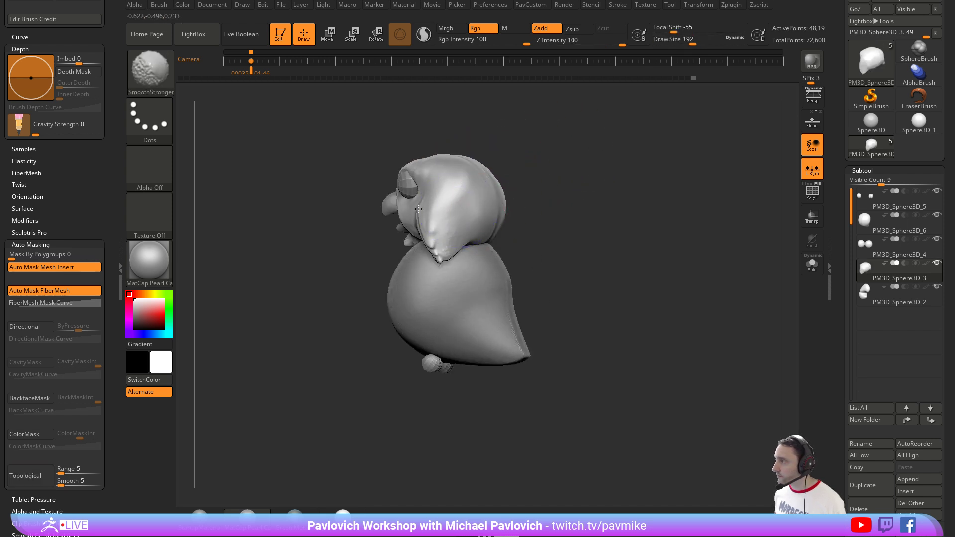
pyautogui.keyDown('shift'); pyautogui.moveTo(434, 185); pyautogui.dragTo(430, 203); pyautogui.keyUp('shift')
pyautogui.moveTo(434, 192); pyautogui.dragTo(485, 173, button='right')
pyautogui.moveTo(400, 177)
pyautogui.keyDown('shift'); pyautogui.mouseDown()
pyautogui.moveTo(423, 165)
pyautogui.moveTo(483, 196)
pyautogui.mouseUp(); pyautogui.keyUp('shift')
pyautogui.press('1')
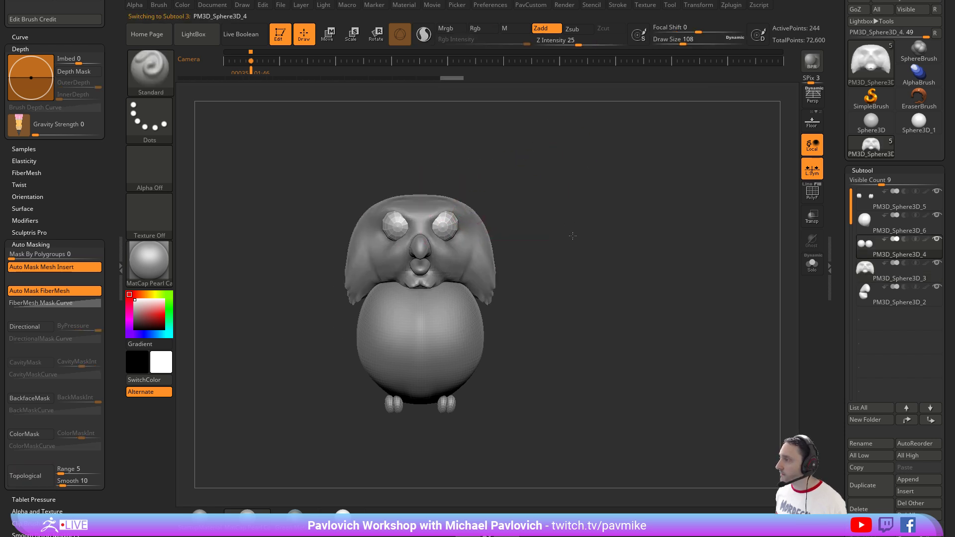
# Reposition the pair of eyes in their sockets and enlarge them slightly.
pyautogui.keyDown('ctrl'); pyautogui.moveTo(571, 236); pyautogui.dragTo(545, 217, button='right'); pyautogui.keyUp('ctrl')
pyautogui.press('s')
pyautogui.moveTo(545, 219); pyautogui.dragTo(534, 219)
pyautogui.press('w')
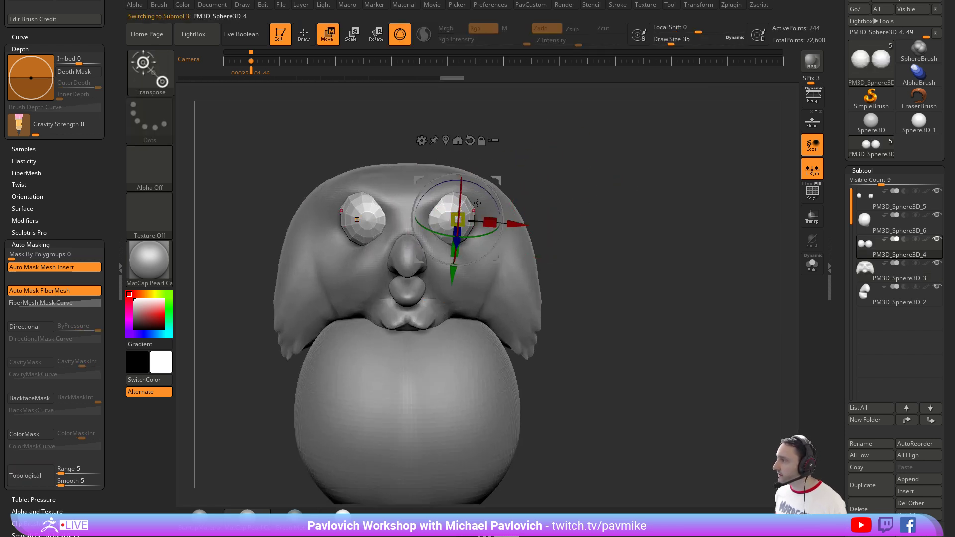
pyautogui.moveTo(497, 180); pyautogui.dragTo(503, 183)
pyautogui.press('q')
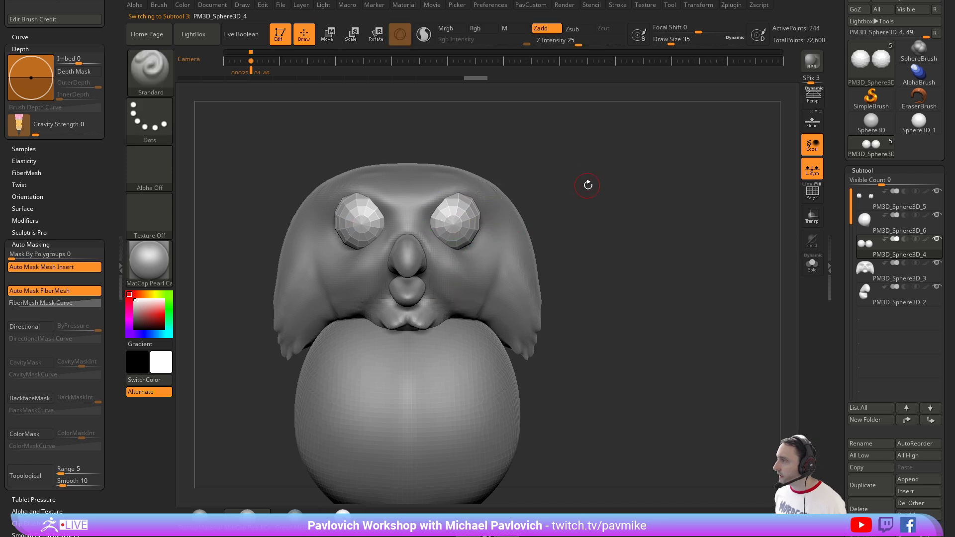
# Smooth the eyes with dynamic subdivision, scale them up and adjust their placement on the head.
pyautogui.moveTo(586, 184); pyautogui.dragTo(513, 192)
pyautogui.press('w')
pyautogui.moveTo(624, 153); pyautogui.dragTo(669, 149)
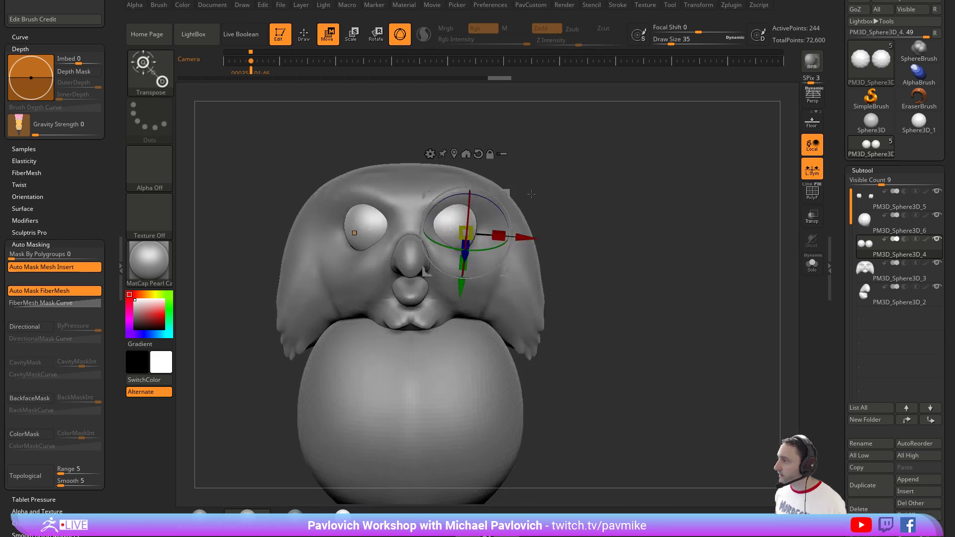
pyautogui.moveTo(507, 191); pyautogui.dragTo(504, 189)
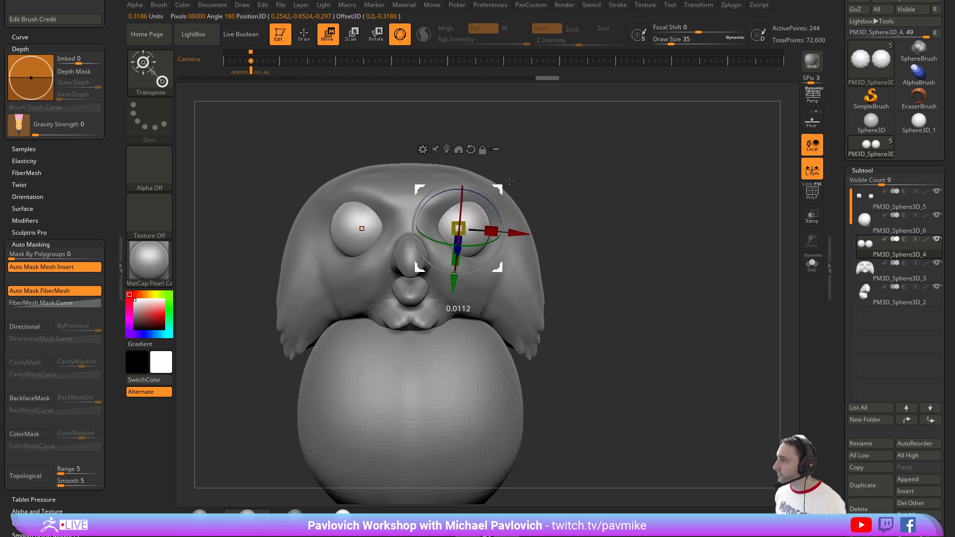
pyautogui.press('q')
pyautogui.keyDown('alt'); pyautogui.moveTo(598, 197); pyautogui.dragTo(512, 203); pyautogui.keyUp('alt')
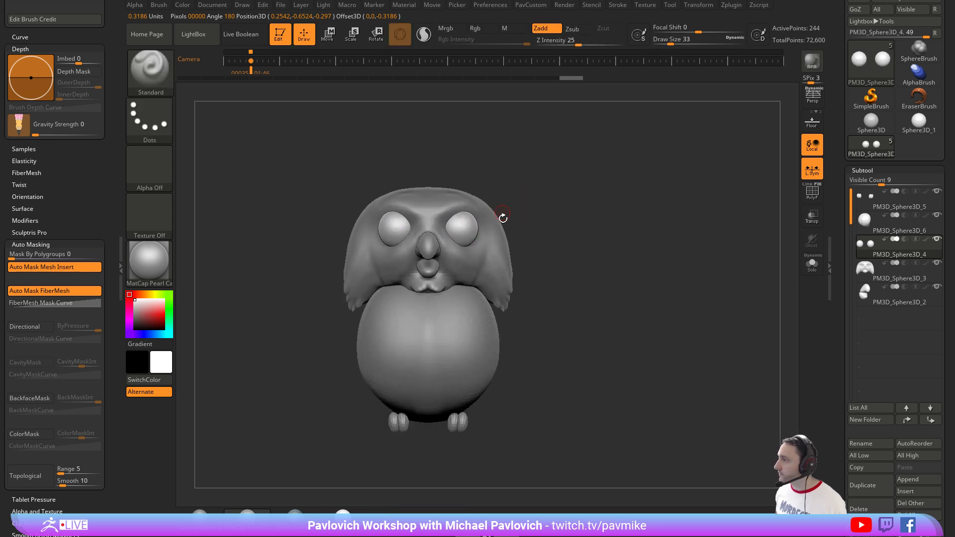
# Apply Mirror And Weld to the head and to the beak.
pyautogui.keyDown('alt'); pyautogui.click(496, 238); pyautogui.keyUp('alt')
pyautogui.press('space')
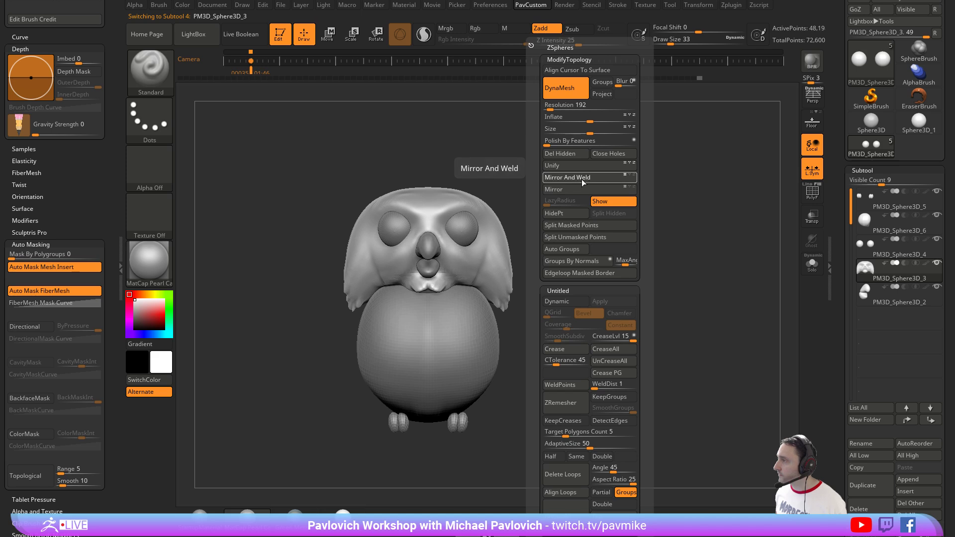
pyautogui.click(583, 183)
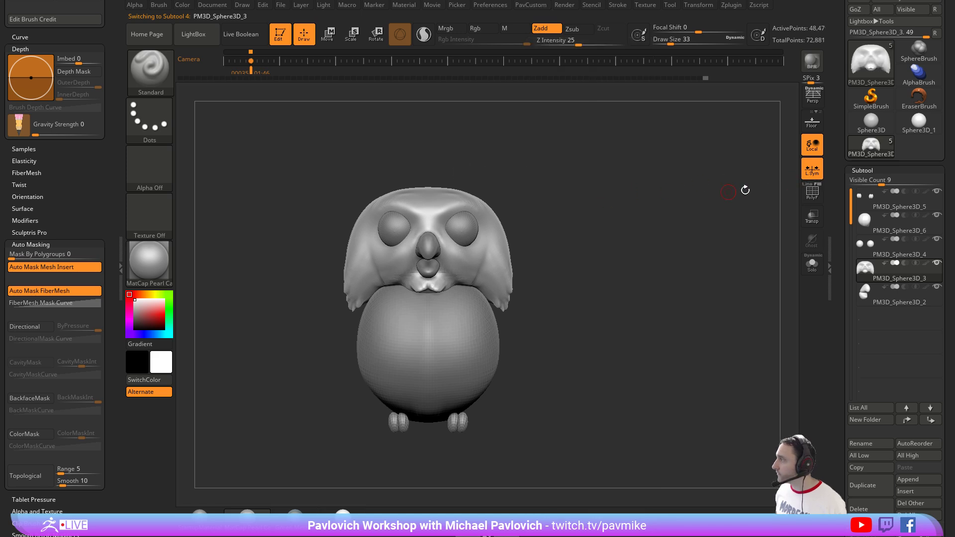
pyautogui.press('space')
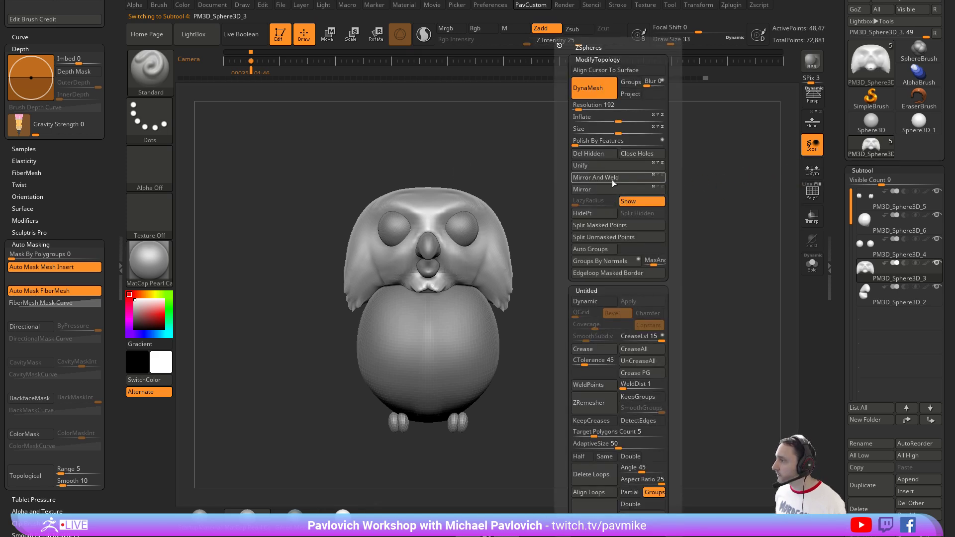
pyautogui.press('space')
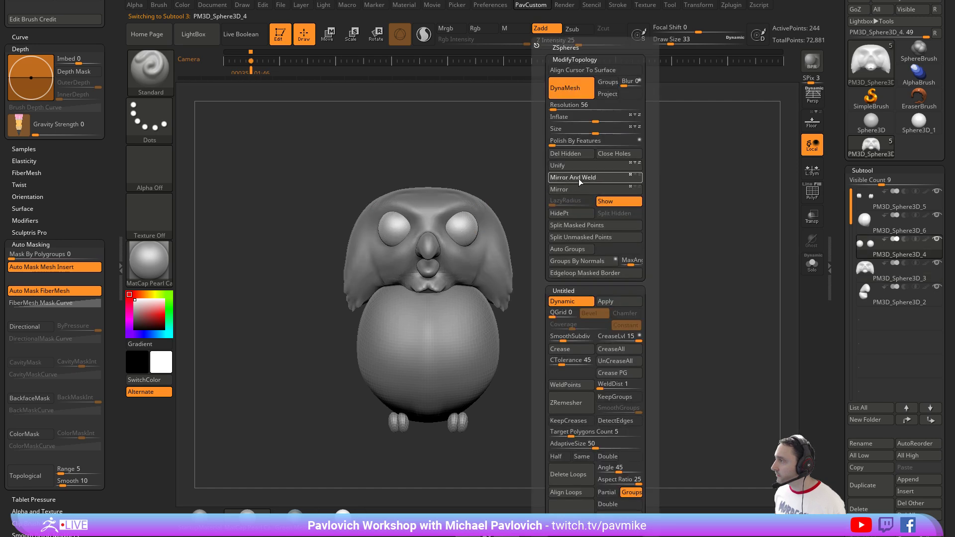
pyautogui.press('space')
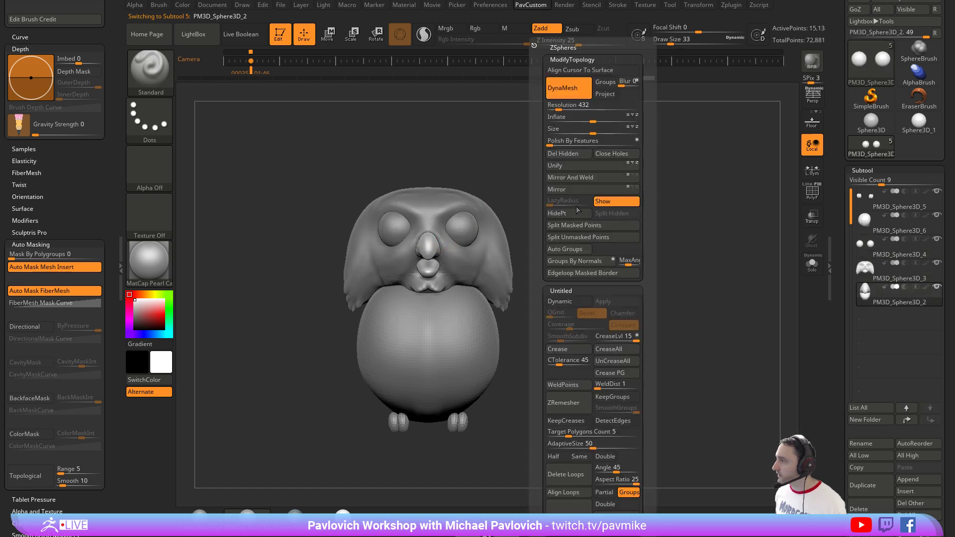
pyautogui.click(570, 178)
# Pull the lower beak's tip forward using the Move brush at draw size 59, and quick save the project.
pyautogui.moveTo(623, 232)
pyautogui.mouseDown()
pyautogui.moveTo(597, 196)
pyautogui.moveTo(647, 204)
pyautogui.moveTo(626, 188)
pyautogui.moveTo(462, 268)
pyautogui.mouseUp()
pyautogui.press('s')
pyautogui.press('b')
pyautogui.press('m')
pyautogui.press('v')
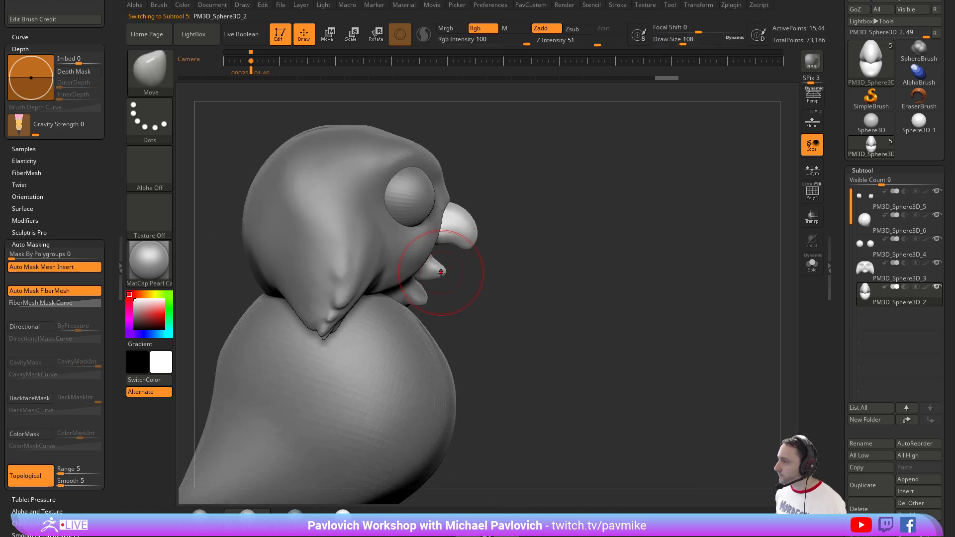
pyautogui.press('[')
pyautogui.press('[')
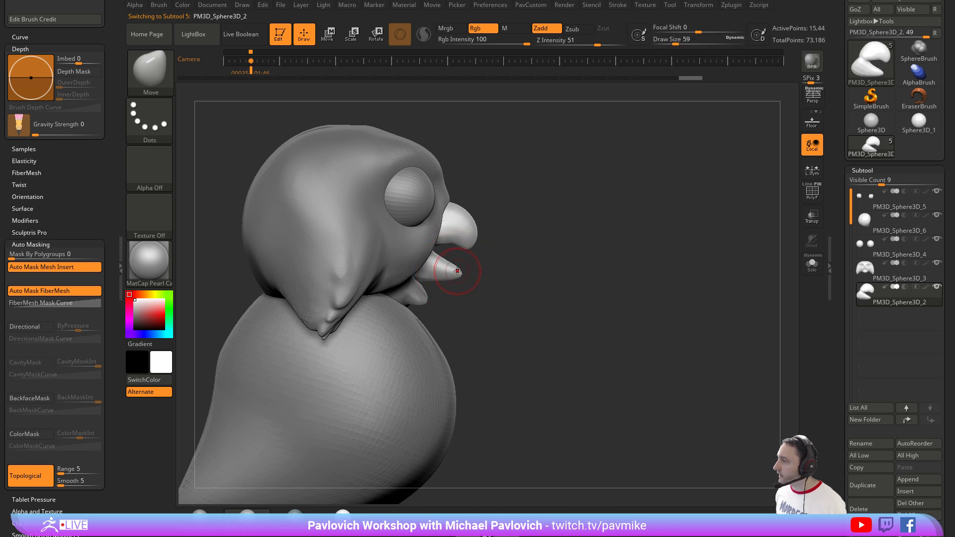
pyautogui.hotkey('ctrl', 's')
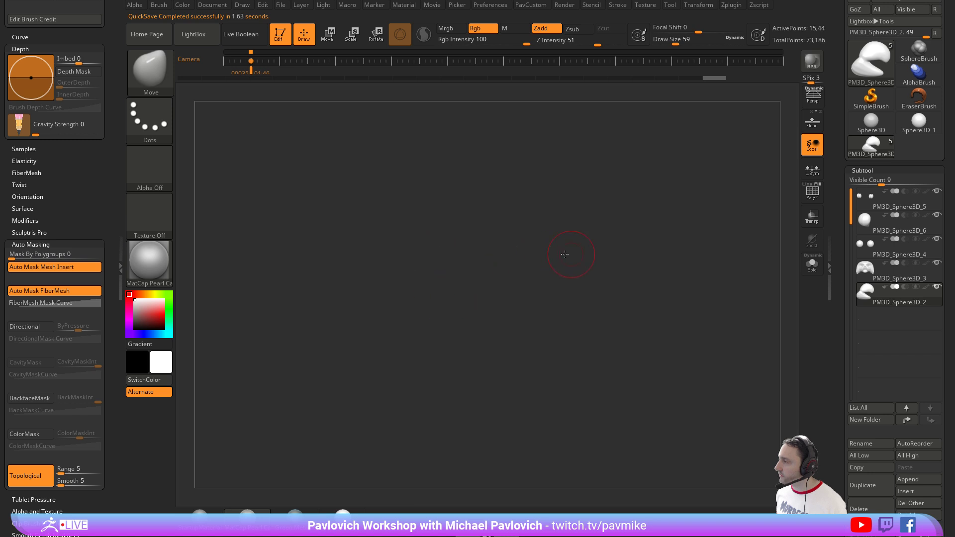
# Turn off topological auto masking and reshape the mouth opening of the beak using the Move brush at draw size 87.
pyautogui.moveTo(564, 254); pyautogui.dragTo(498, 254, button='right')
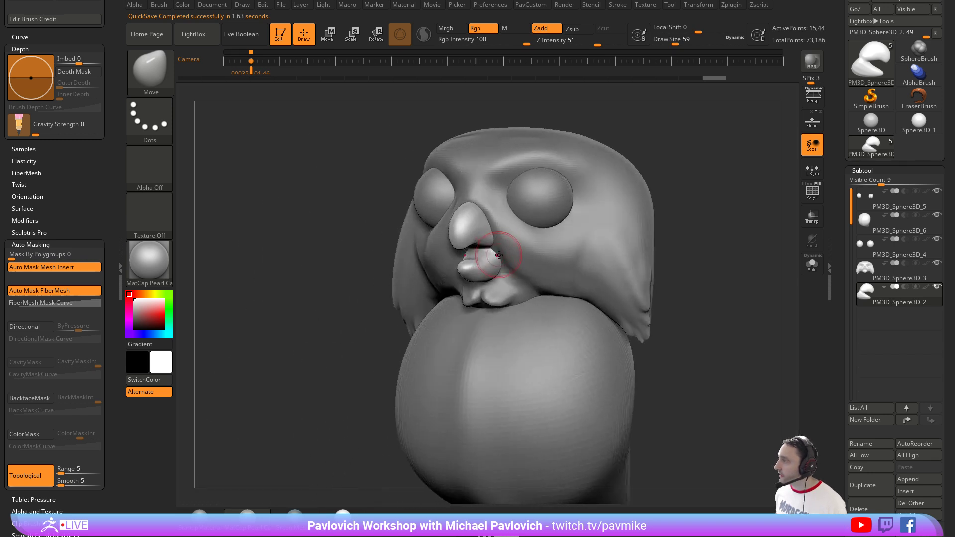
pyautogui.moveTo(685, 238); pyautogui.dragTo(558, 240, button='right')
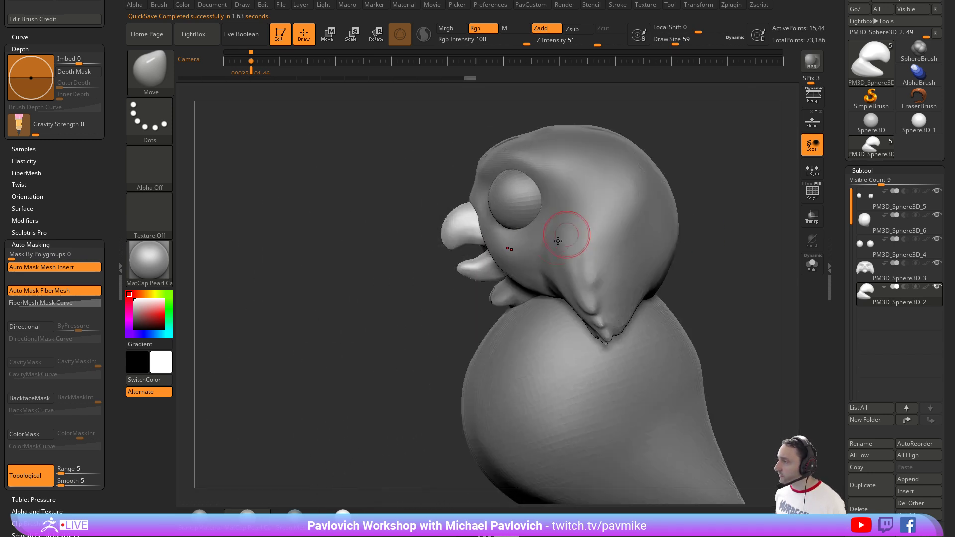
pyautogui.click(46, 471)
pyautogui.press('s')
pyautogui.moveTo(482, 250); pyautogui.dragTo(477, 252)
pyautogui.moveTo(477, 252); pyautogui.dragTo(696, 251, button='right')
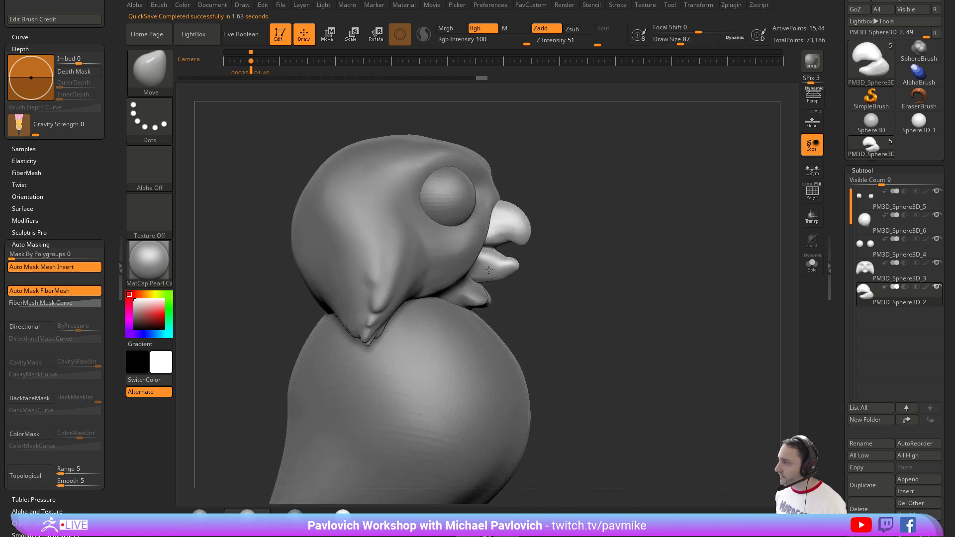
pyautogui.moveTo(481, 251); pyautogui.dragTo(490, 246)
# Refine the side of the lower beak near the mouth corner using the Move brush at draw size 44.
pyautogui.moveTo(587, 245); pyautogui.dragTo(506, 260, button='right')
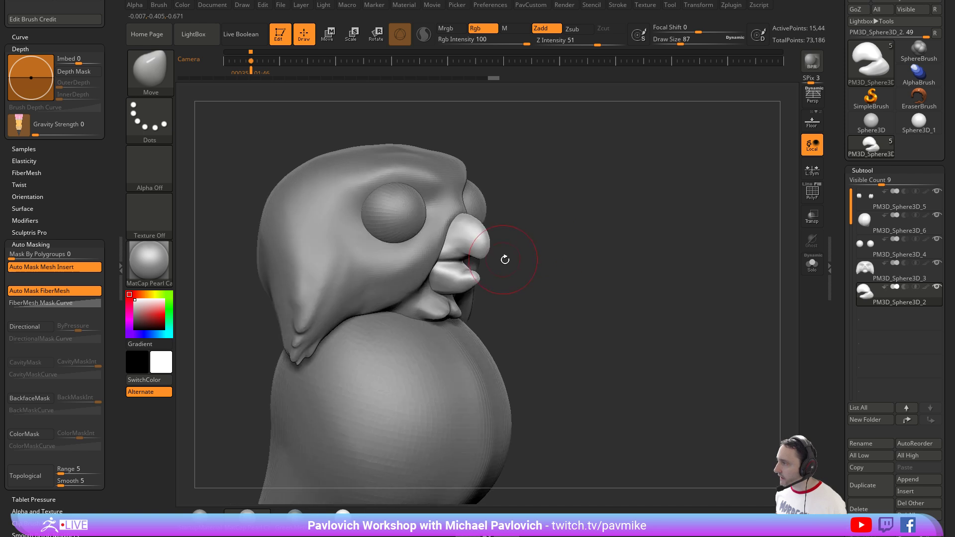
pyautogui.press('[')
pyautogui.moveTo(442, 265); pyautogui.dragTo(448, 264)
pyautogui.moveTo(550, 252); pyautogui.dragTo(418, 254, button='right')
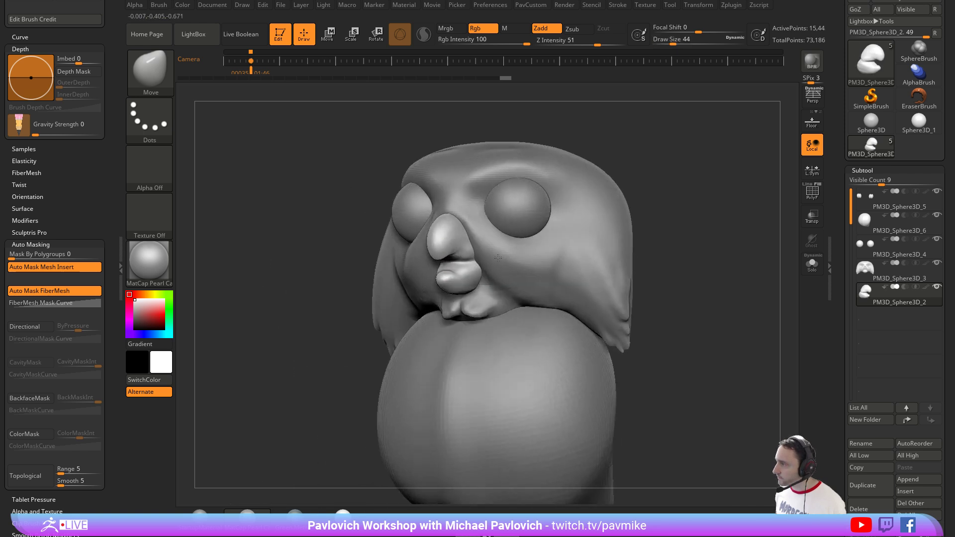
pyautogui.keyDown('alt'); pyautogui.moveTo(680, 221); pyautogui.dragTo(631, 218, button='right'); pyautogui.keyUp('alt')
# Isolate the beak and carve a crease along the lower beak's edge using the DamStandard brush at draw size 44.
pyautogui.click(812, 271)
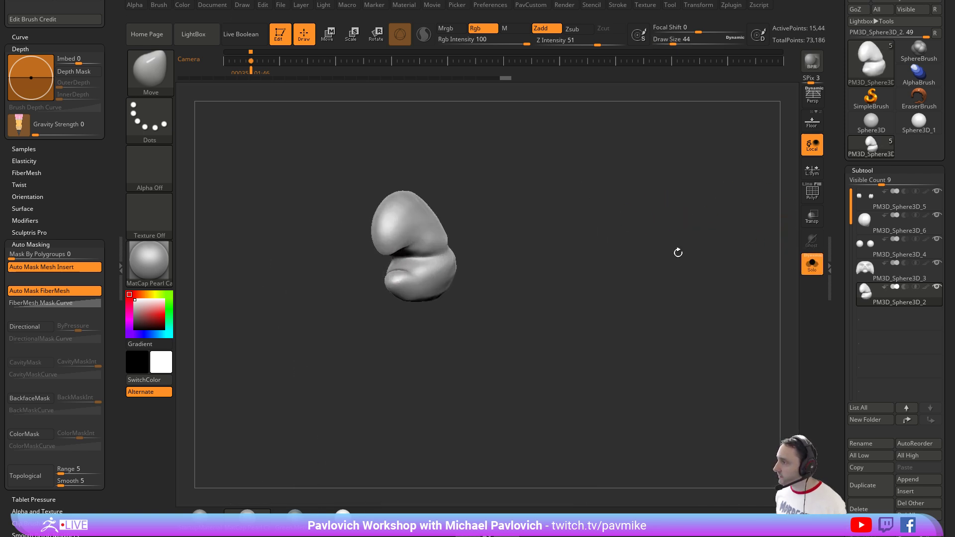
pyautogui.moveTo(416, 237); pyautogui.dragTo(450, 225, button='right')
pyautogui.press('b')
pyautogui.press('d')
pyautogui.press('s')
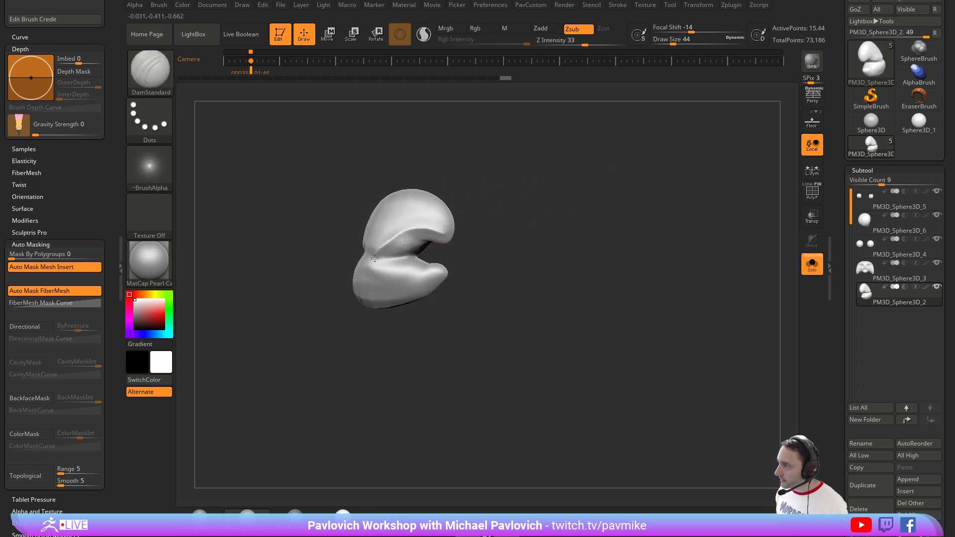
pyautogui.moveTo(374, 258); pyautogui.dragTo(433, 271)
pyautogui.moveTo(471, 251); pyautogui.dragTo(487, 249, button='right')
pyautogui.moveTo(374, 253)
pyautogui.mouseDown()
pyautogui.moveTo(378, 264)
pyautogui.moveTo(428, 273)
pyautogui.mouseUp()
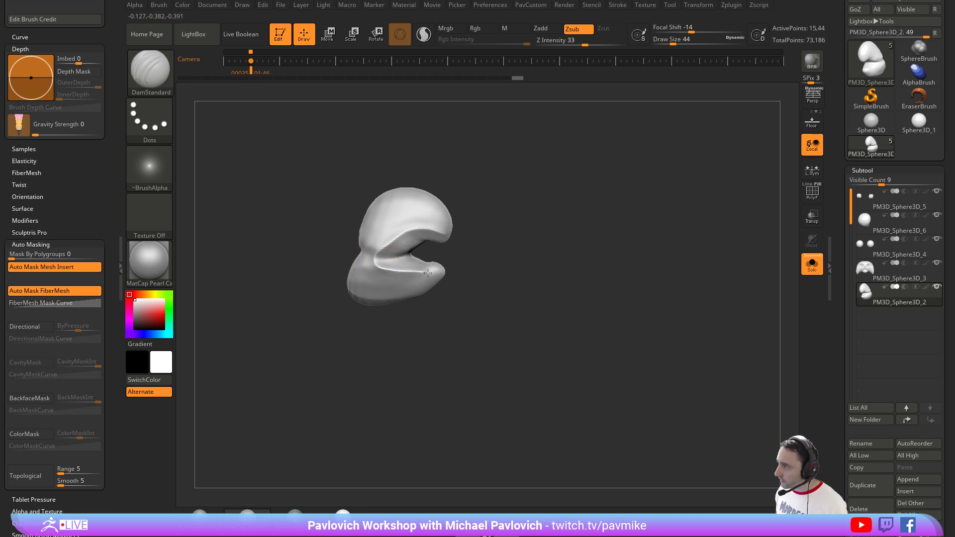
# Undo the last beak crease and rework the edge of the lower beak around the mouth corner.
pyautogui.moveTo(521, 255); pyautogui.dragTo(479, 257, button='right')
pyautogui.hotkey('ctrl', 'z')
pyautogui.moveTo(396, 275); pyautogui.dragTo(415, 274, button='right')
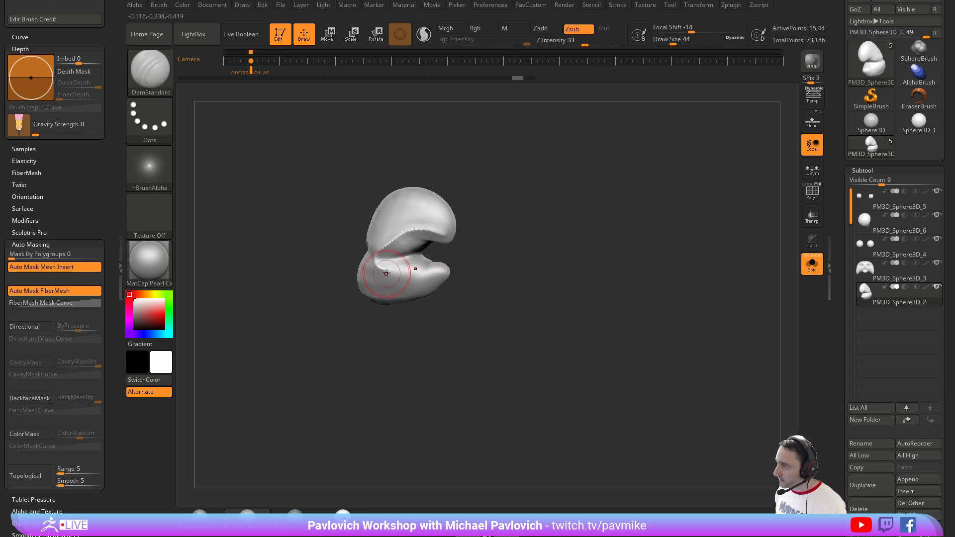
pyautogui.moveTo(457, 268); pyautogui.dragTo(463, 266)
pyautogui.moveTo(530, 252)
pyautogui.mouseDown(button='right')
pyautogui.moveTo(482, 260)
pyautogui.moveTo(503, 214)
pyautogui.moveTo(464, 228)
pyautogui.moveTo(522, 228)
pyautogui.moveTo(497, 248)
pyautogui.moveTo(452, 240)
pyautogui.mouseUp(button='right')
pyautogui.moveTo(496, 215)
pyautogui.mouseDown(button='right')
pyautogui.moveTo(497, 201)
pyautogui.moveTo(474, 212)
pyautogui.mouseUp(button='right')
# Build up the sides of the beak around the mouth opening using the Clay brush at draw size 41.
pyautogui.press('b')
pyautogui.press('c')
pyautogui.press('l')
pyautogui.moveTo(405, 275); pyautogui.dragTo(388, 265)
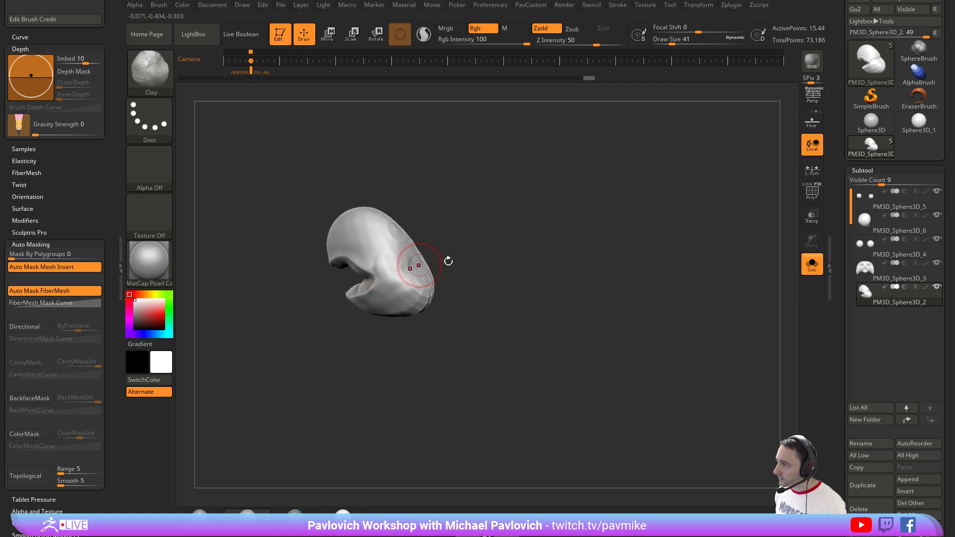
pyautogui.moveTo(447, 258); pyautogui.dragTo(378, 269, button='right')
pyautogui.moveTo(381, 282); pyautogui.dragTo(371, 267)
pyautogui.moveTo(371, 268); pyautogui.dragTo(343, 256, button='right')
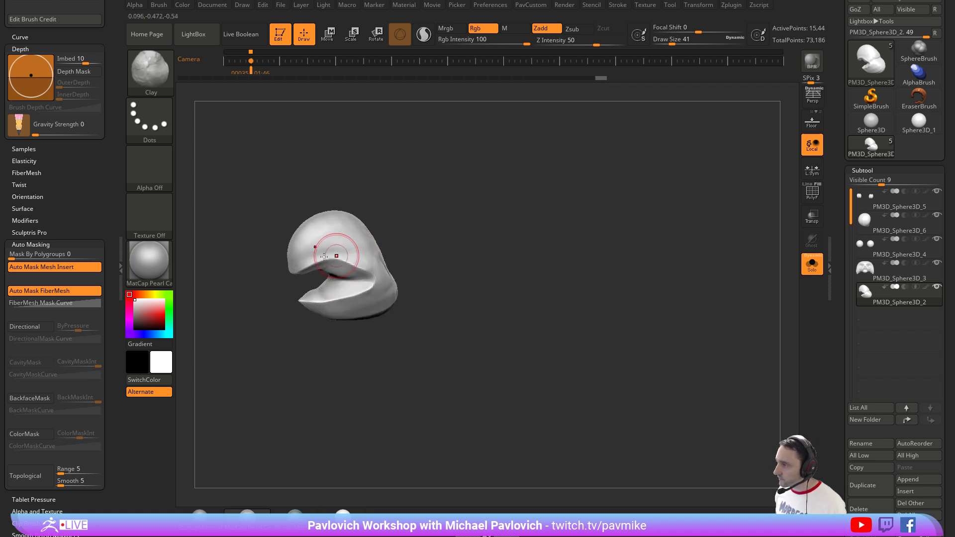
pyautogui.moveTo(335, 250); pyautogui.dragTo(311, 253)
# Flatten the side of the beak behind the mouth corner using the hPolish brush.
pyautogui.moveTo(375, 266)
pyautogui.mouseDown(button='right')
pyautogui.moveTo(449, 257)
pyautogui.moveTo(443, 222)
pyautogui.moveTo(455, 194)
pyautogui.moveTo(441, 219)
pyautogui.mouseUp(button='right')
pyautogui.press('b')
pyautogui.press('h')
pyautogui.press('p')
pyautogui.press('s')
pyautogui.moveTo(355, 272)
pyautogui.mouseDown()
pyautogui.moveTo(368, 272)
pyautogui.moveTo(353, 253)
pyautogui.moveTo(365, 270)
pyautogui.mouseUp()
# Fill out the upper beak and its side using the Clay brush at draw size 62.
pyautogui.moveTo(419, 251)
pyautogui.mouseDown(button='right')
pyautogui.moveTo(456, 215)
pyautogui.moveTo(410, 231)
pyautogui.moveTo(411, 219)
pyautogui.mouseUp(button='right')
pyautogui.press('b')
pyautogui.press('c')
pyautogui.press('l')
pyautogui.press('s')
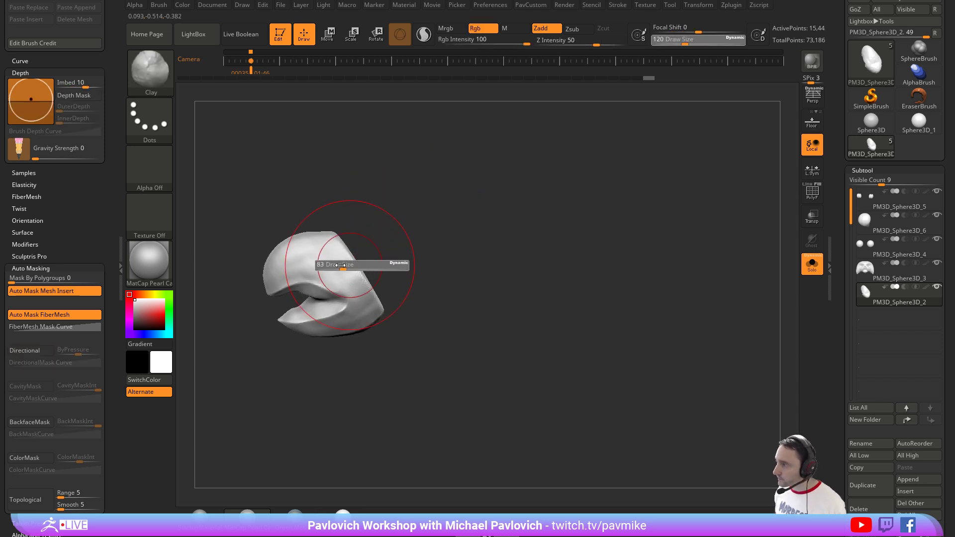
pyautogui.moveTo(351, 267); pyautogui.dragTo(339, 267)
pyautogui.moveTo(313, 254); pyautogui.dragTo(351, 267)
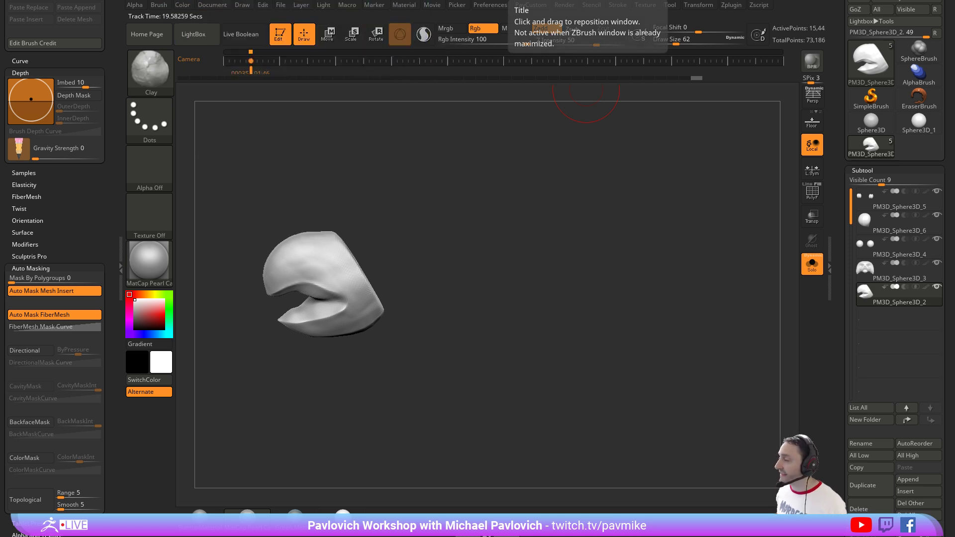
pyautogui.moveTo(381, 242)
pyautogui.mouseDown()
pyautogui.moveTo(411, 222)
pyautogui.moveTo(345, 236)
pyautogui.moveTo(317, 268)
pyautogui.mouseUp()
# Smooth the side and lower part of the beak with SmoothStronger at draw size 31.
pyautogui.press('shift')
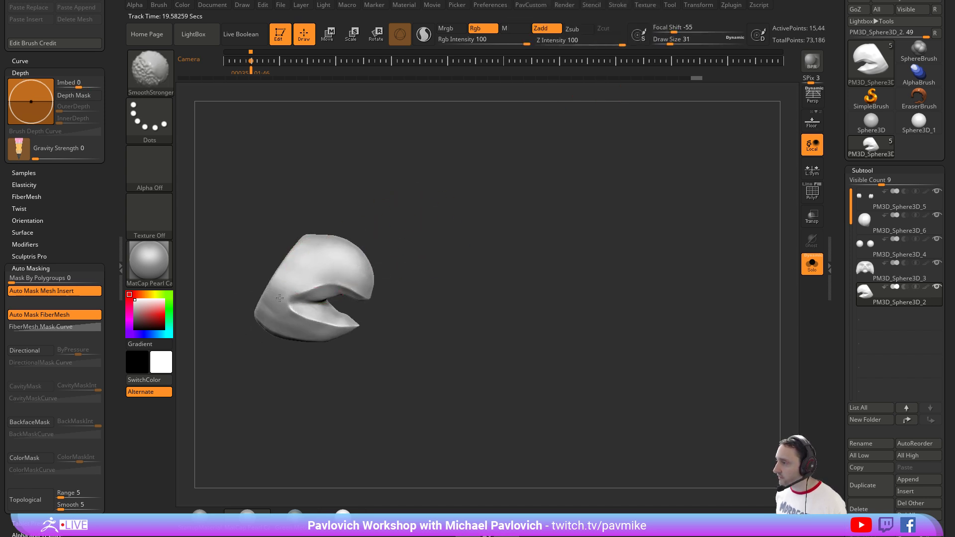
pyautogui.keyDown('shift'); pyautogui.moveTo(267, 330); pyautogui.dragTo(276, 335); pyautogui.keyUp('shift')
pyautogui.moveTo(329, 368); pyautogui.dragTo(310, 359)
pyautogui.keyDown('shift'); pyautogui.moveTo(306, 318); pyautogui.dragTo(316, 323); pyautogui.keyUp('shift')
pyautogui.moveTo(446, 317); pyautogui.dragTo(438, 265)
# Sharpen the crease at the beak's mouth corner using the DamStandard brush at draw size 31.
pyautogui.moveTo(438, 264)
pyautogui.keyDown('alt'); pyautogui.mouseDown()
pyautogui.moveTo(443, 275)
pyautogui.moveTo(477, 217)
pyautogui.moveTo(341, 255)
pyautogui.moveTo(369, 285)
pyautogui.mouseUp(); pyautogui.keyUp('alt')
pyautogui.press('ctrl')
pyautogui.hotkey('ctrl', '3')
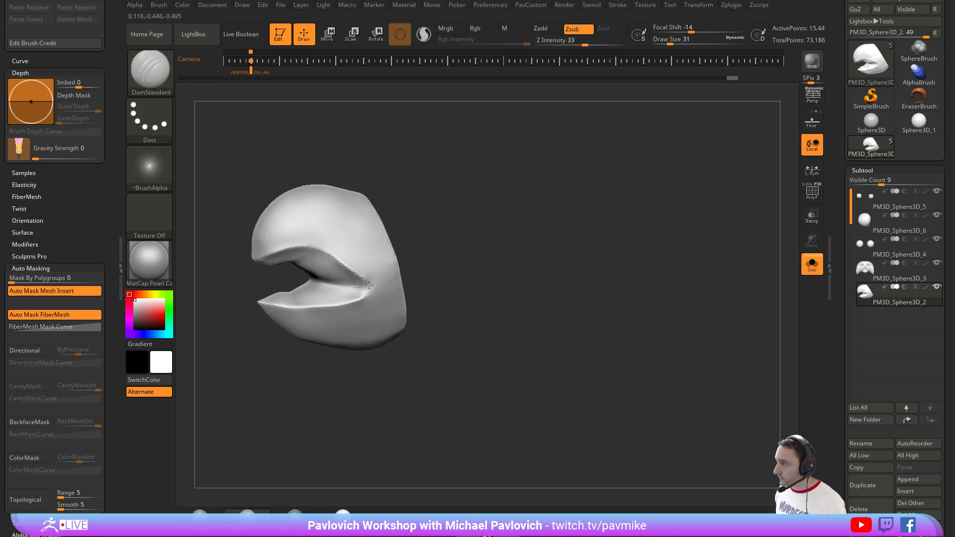
pyautogui.moveTo(481, 279)
pyautogui.mouseDown()
pyautogui.moveTo(472, 255)
pyautogui.moveTo(479, 269)
pyautogui.moveTo(654, 229)
pyautogui.mouseUp()
# Display the beak's polygroups and merge the whole beak into a single polygroup.
pyautogui.click(811, 191)
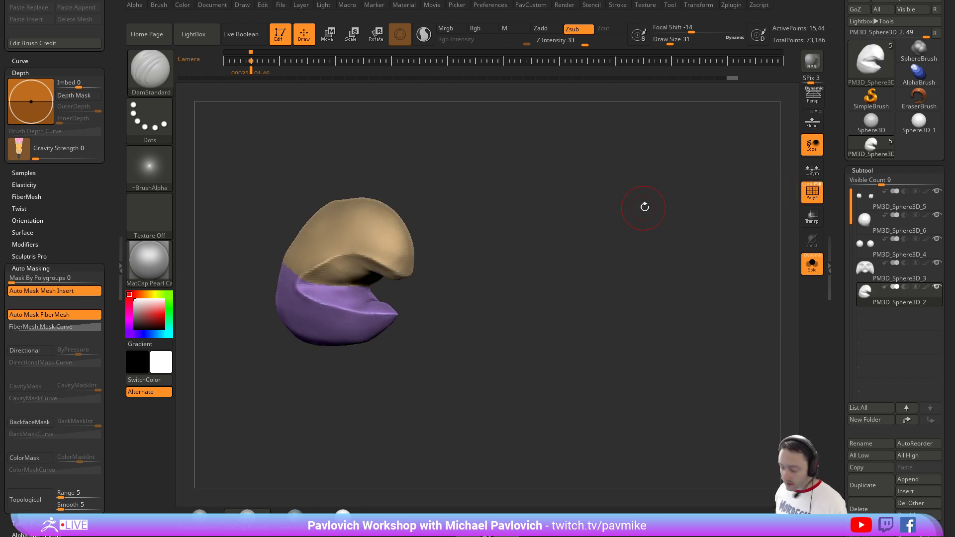
pyautogui.hotkey('ctrl', 'w')
pyautogui.moveTo(452, 201); pyautogui.dragTo(475, 204)
pyautogui.press('s')
pyautogui.moveTo(344, 262)
pyautogui.mouseDown()
pyautogui.moveTo(340, 270)
pyautogui.moveTo(342, 258)
pyautogui.mouseUp()
pyautogui.hotkey('ctrl', 'z')
pyautogui.keyDown('shift'); pyautogui.moveTo(495, 207); pyautogui.dragTo(507, 204); pyautogui.keyUp('shift')
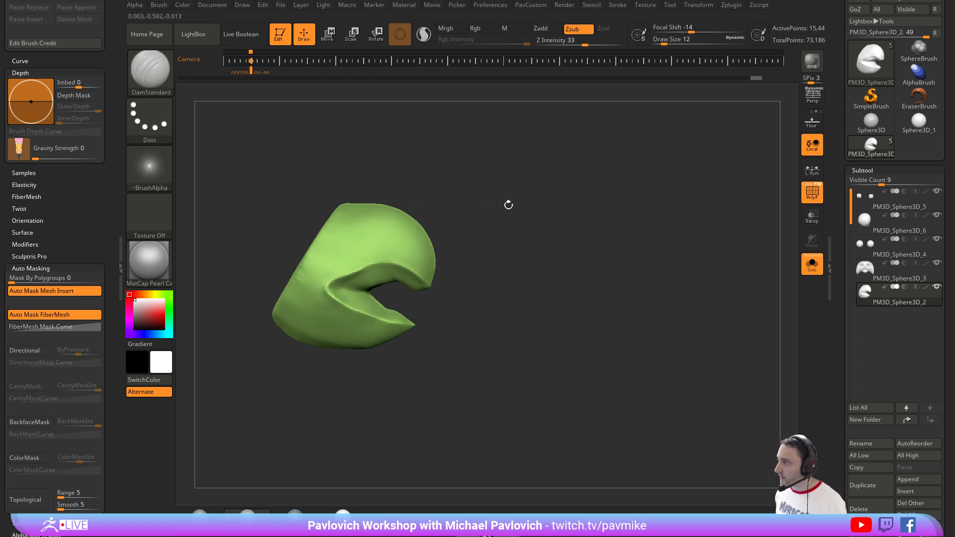
# Mask the outer surface of the beak using MaskLasso, leaving the inside of the mouth unmasked.
pyautogui.press('ctrl')
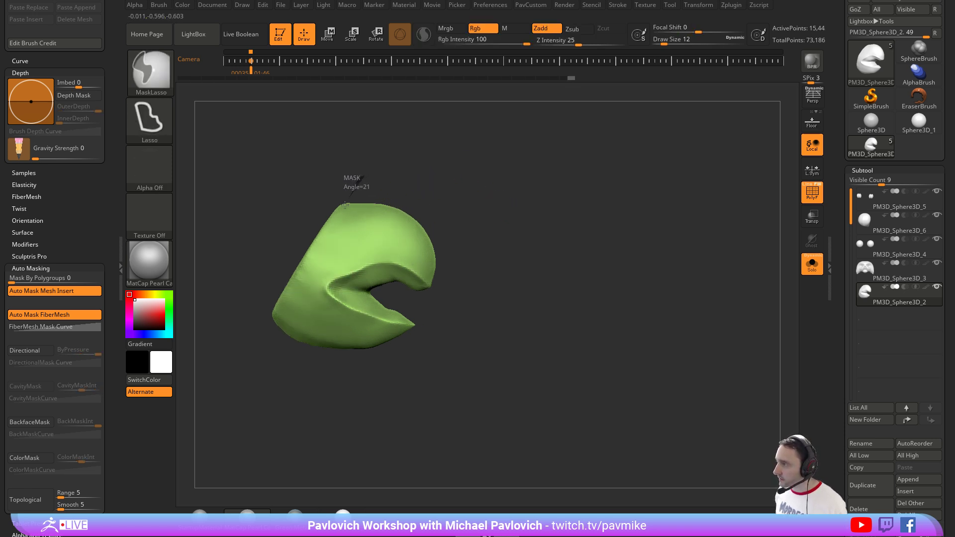
pyautogui.moveTo(311, 250)
pyautogui.keyDown('ctrl'); pyautogui.mouseDown()
pyautogui.moveTo(273, 390)
pyautogui.moveTo(399, 359)
pyautogui.moveTo(415, 343)
pyautogui.moveTo(334, 289)
pyautogui.moveTo(353, 271)
pyautogui.moveTo(415, 273)
pyautogui.moveTo(526, 225)
pyautogui.moveTo(531, 182)
pyautogui.mouseUp(); pyautogui.keyUp('ctrl')
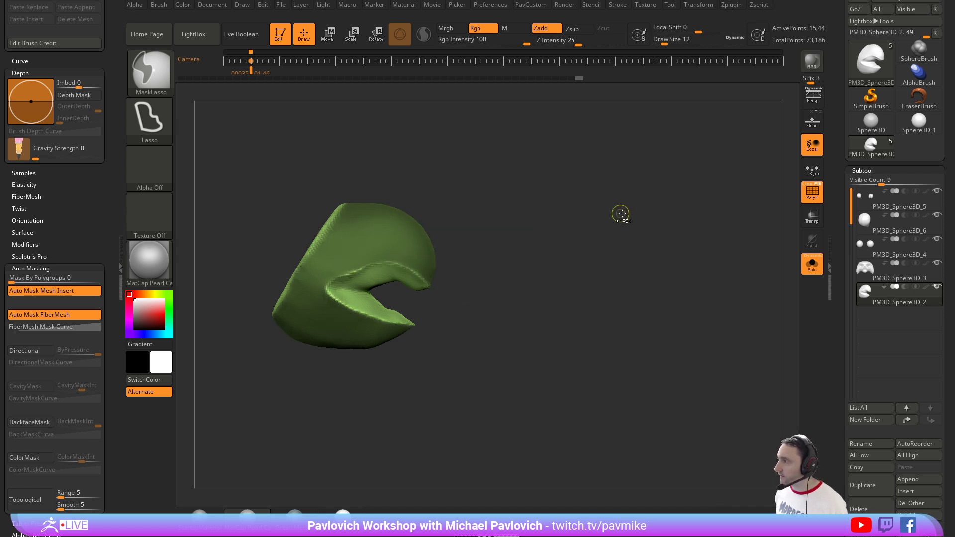
pyautogui.moveTo(620, 214)
pyautogui.mouseDown()
pyautogui.moveTo(565, 201)
pyautogui.moveTo(397, 199)
pyautogui.mouseUp()
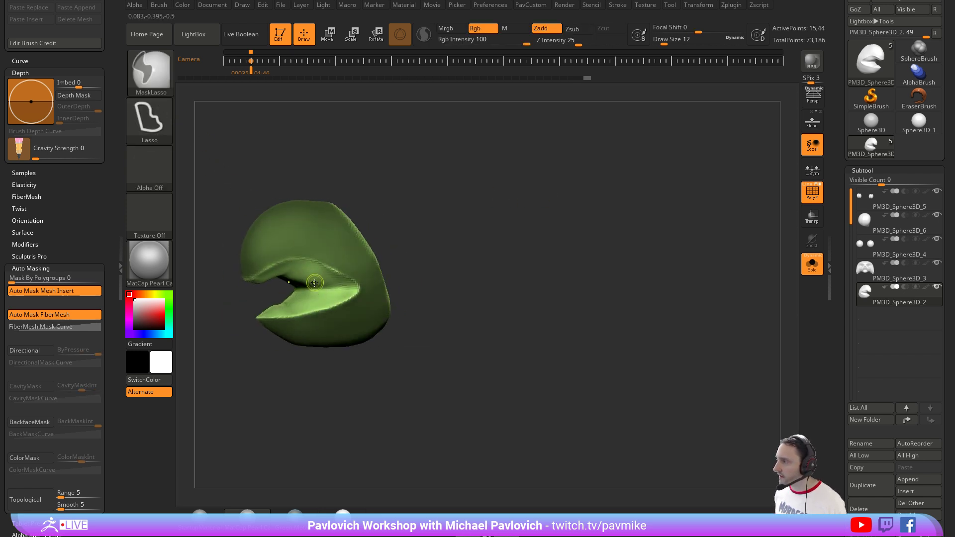
# Add an edge loop along the beak's masked border and clear the mask.
pyautogui.moveTo(502, 194)
pyautogui.mouseDown()
pyautogui.moveTo(501, 213)
pyautogui.moveTo(605, 210)
pyautogui.moveTo(721, 239)
pyautogui.mouseUp()
pyautogui.scroll(-5, 846, 269)
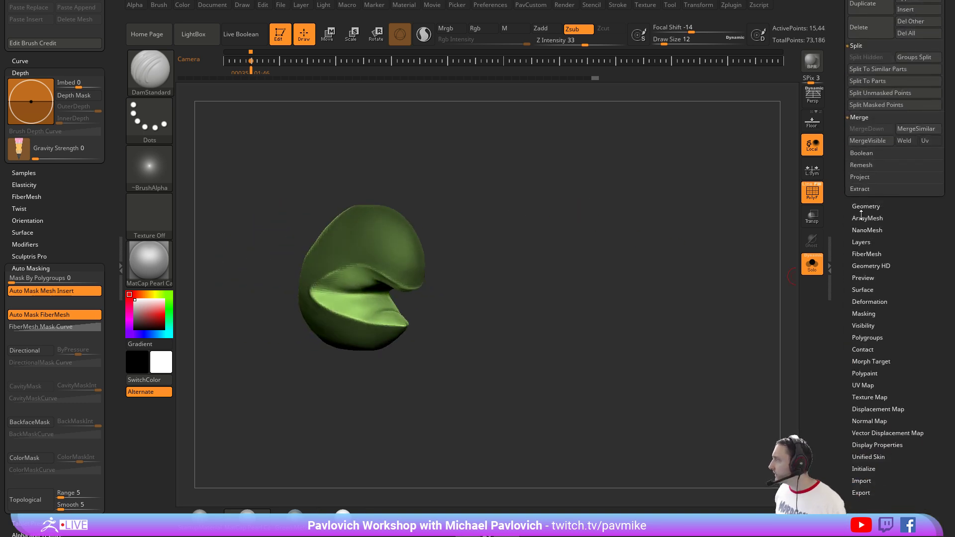
pyautogui.click(864, 207)
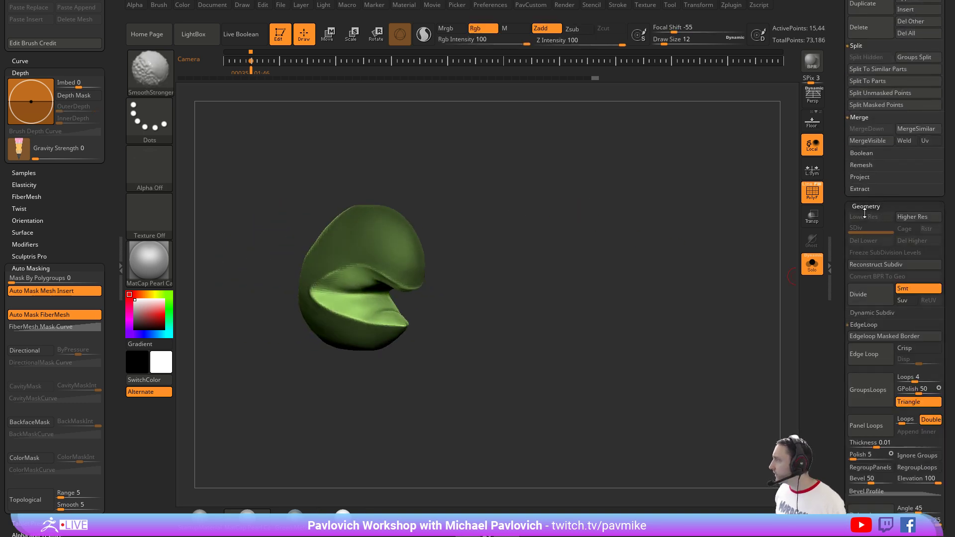
pyautogui.click(861, 338)
pyautogui.keyDown('ctrl'); pyautogui.moveTo(503, 214); pyautogui.dragTo(561, 264); pyautogui.keyUp('ctrl')
# Isolate the beak's outer surface and delete the hidden mouth interior.
pyautogui.keyDown('ctrl'); pyautogui.keyDown('shift'); pyautogui.click(413, 239); pyautogui.keyUp('shift'); pyautogui.keyUp('ctrl')
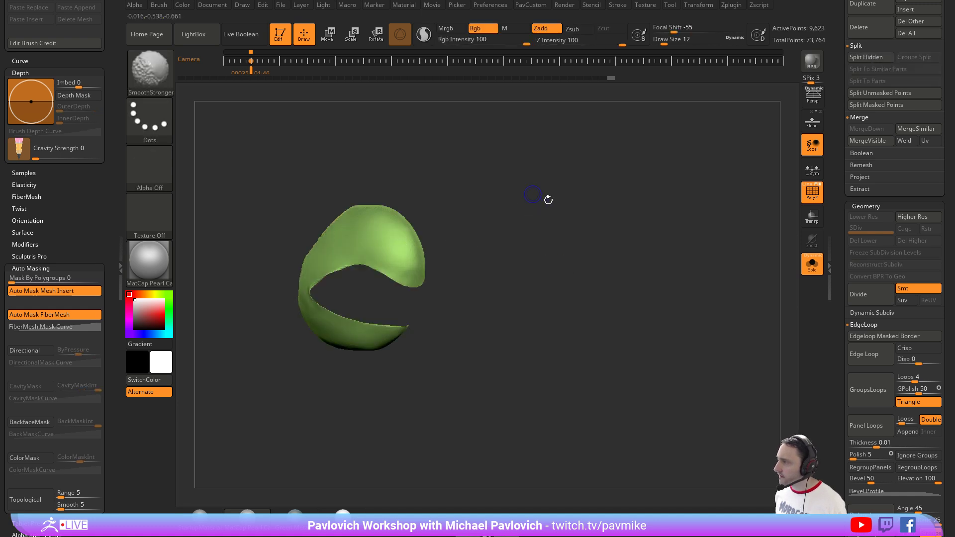
pyautogui.press('space')
pyautogui.click(520, 155)
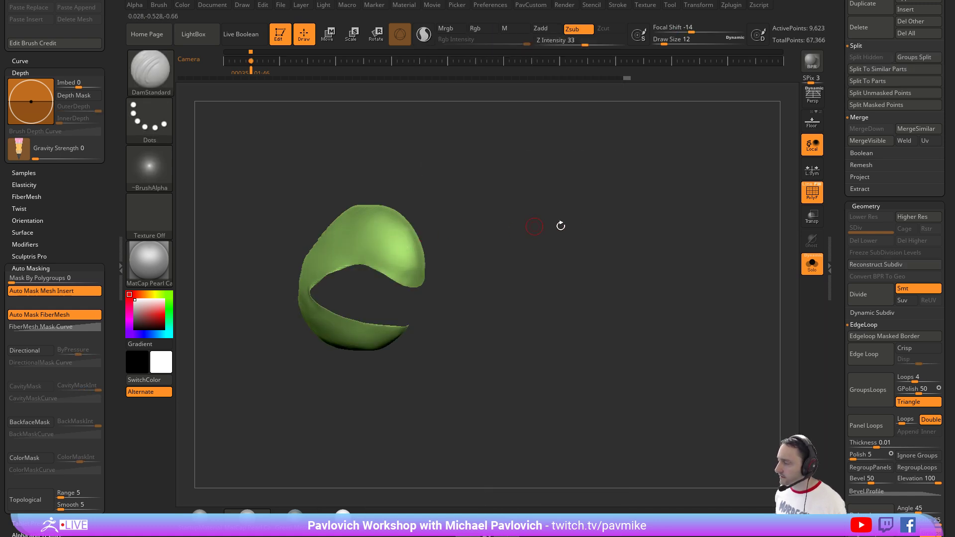
# Retopologise the beak shell with ZRemesher set to Half, repeating until the mesh is very low in polygons.
pyautogui.press('space')
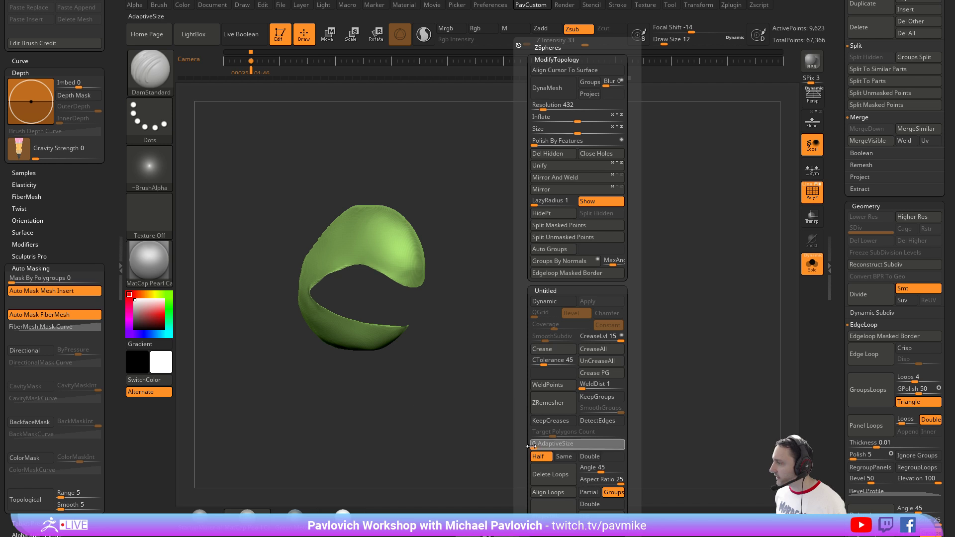
pyautogui.click(556, 406)
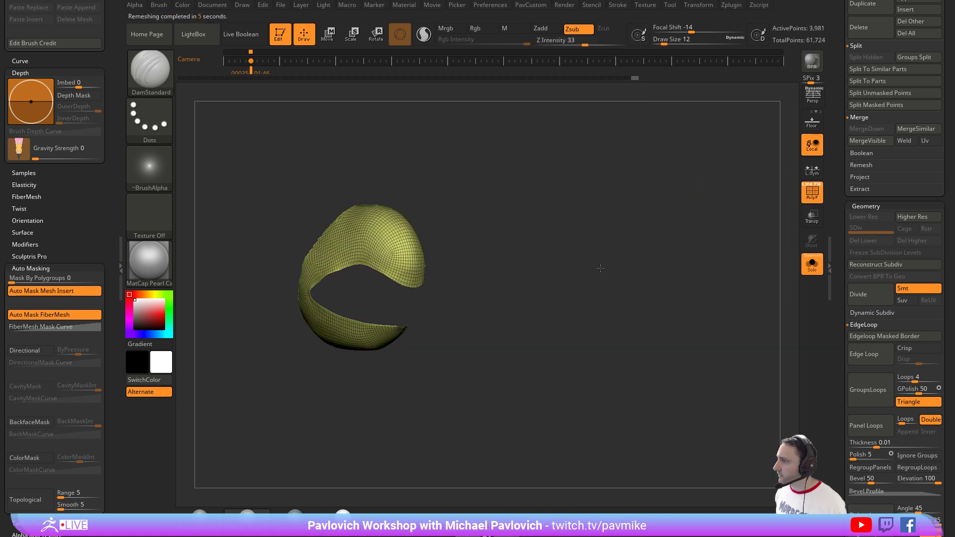
pyautogui.click(582, 407)
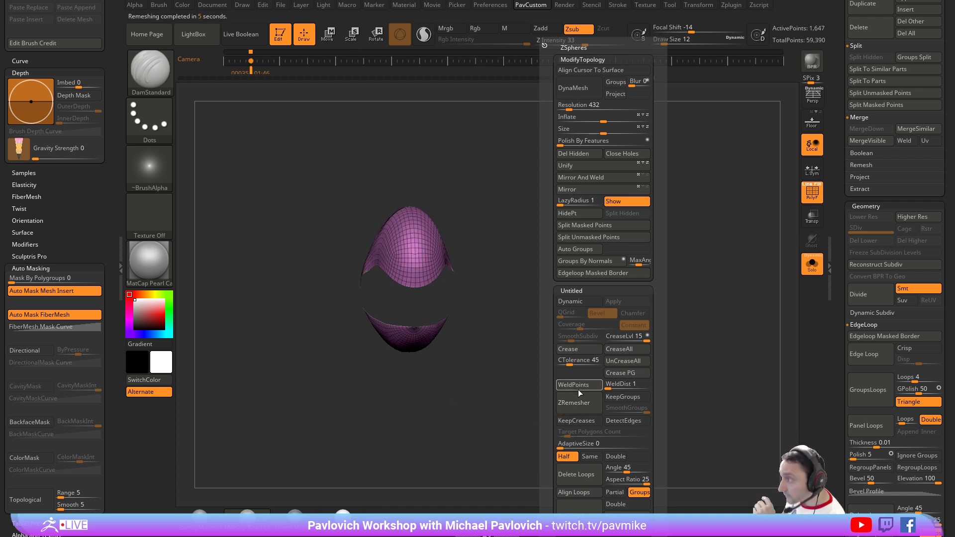
pyautogui.click(578, 404)
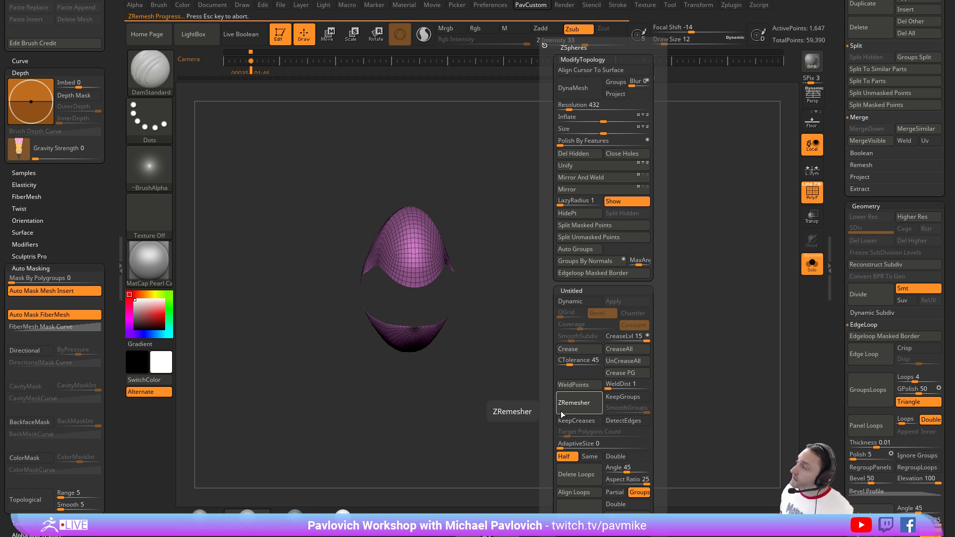
pyautogui.click(568, 403)
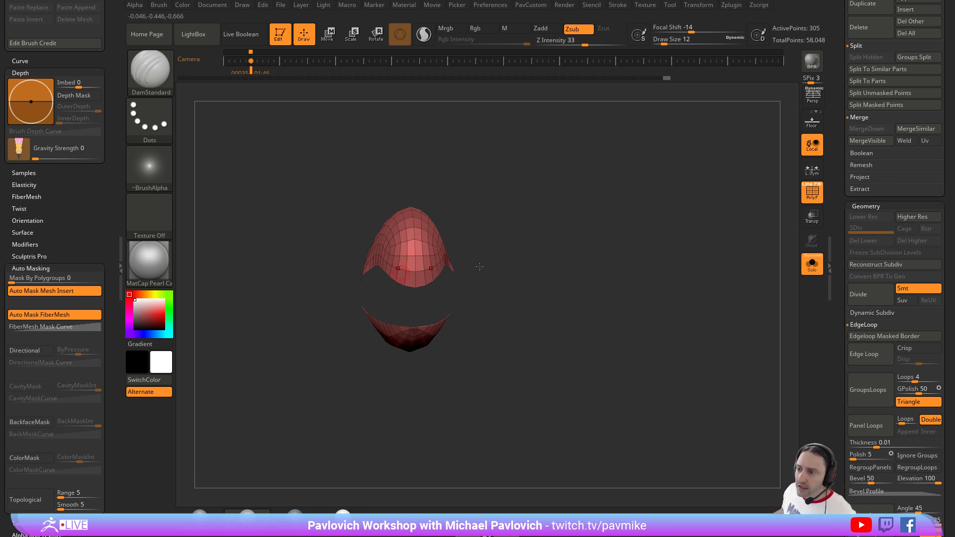
# Even out the low-poly beak shell along its lower half and adjust it with the Move brush at draw size 13.
pyautogui.moveTo(555, 237); pyautogui.dragTo(515, 204)
pyautogui.moveTo(554, 246)
pyautogui.mouseDown()
pyautogui.moveTo(574, 253)
pyautogui.moveTo(566, 274)
pyautogui.moveTo(626, 277)
pyautogui.moveTo(605, 264)
pyautogui.moveTo(600, 274)
pyautogui.moveTo(566, 265)
pyautogui.mouseUp()
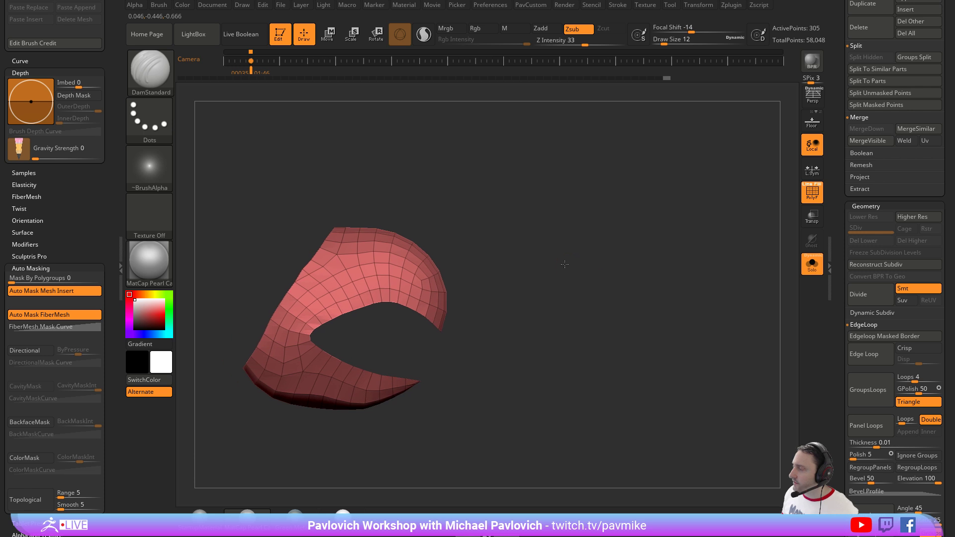
pyautogui.moveTo(467, 262); pyautogui.dragTo(469, 260)
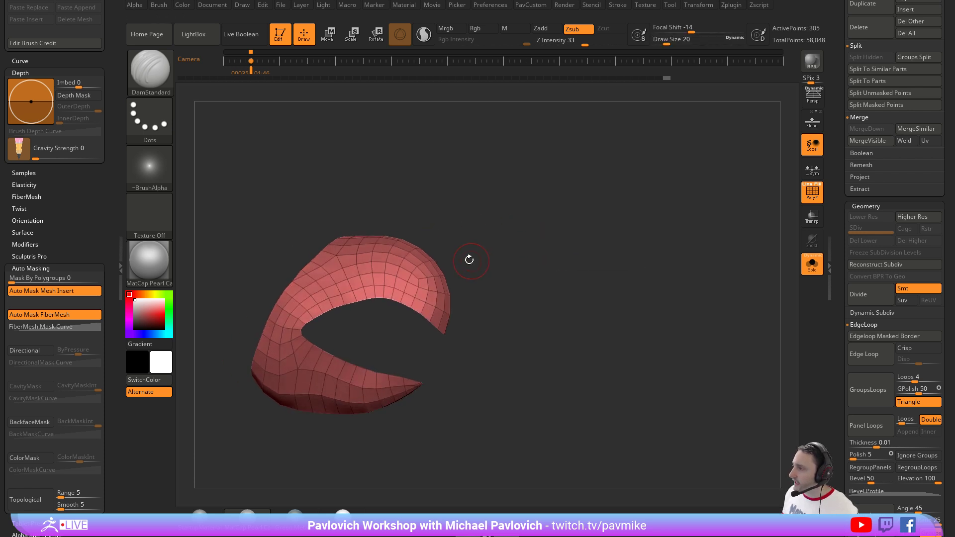
pyautogui.moveTo(412, 358); pyautogui.dragTo(330, 355)
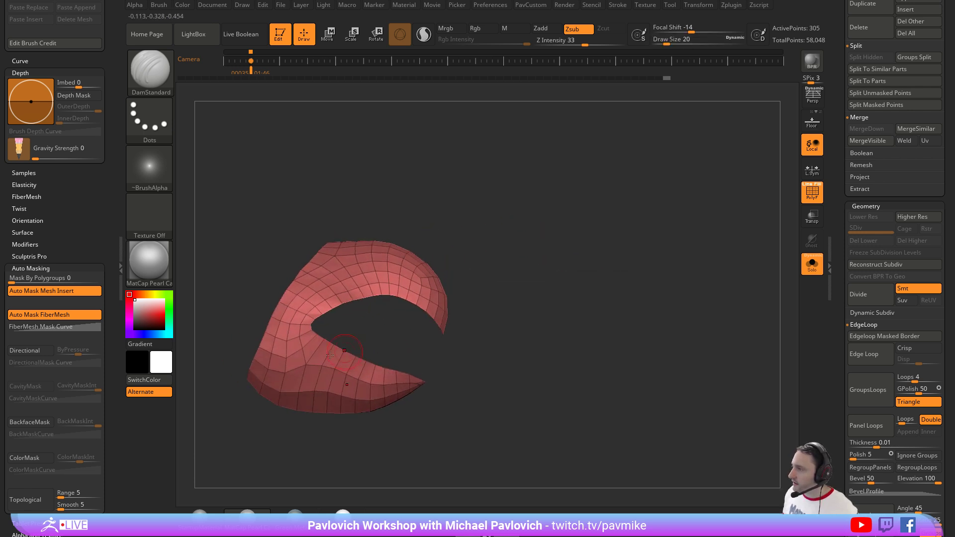
pyautogui.press('b')
pyautogui.press('m')
pyautogui.press('v')
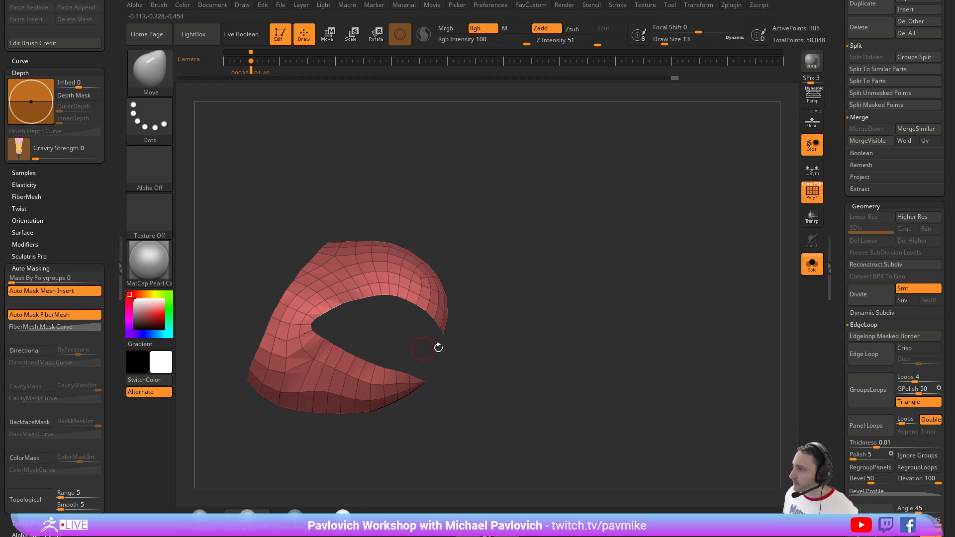
pyautogui.moveTo(438, 347)
pyautogui.mouseDown()
pyautogui.moveTo(479, 350)
pyautogui.moveTo(503, 385)
pyautogui.moveTo(492, 371)
pyautogui.moveTo(398, 374)
pyautogui.mouseUp()
pyautogui.moveTo(488, 281)
pyautogui.mouseDown()
pyautogui.moveTo(526, 329)
pyautogui.moveTo(508, 266)
pyautogui.mouseUp()
pyautogui.press('s')
pyautogui.moveTo(555, 284)
pyautogui.mouseDown()
pyautogui.moveTo(496, 261)
pyautogui.moveTo(515, 242)
pyautogui.moveTo(480, 259)
pyautogui.mouseUp()
# Thicken the beak shell with ZModeler, using the Extrude polygon action on the Polygroup All target.
pyautogui.press('b')
pyautogui.press('z')
pyautogui.press('m')
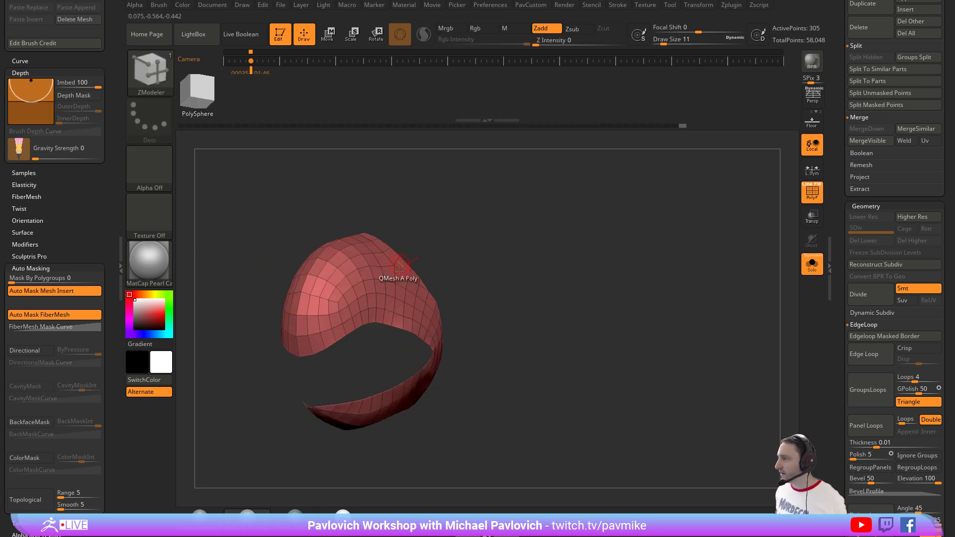
pyautogui.press('space')
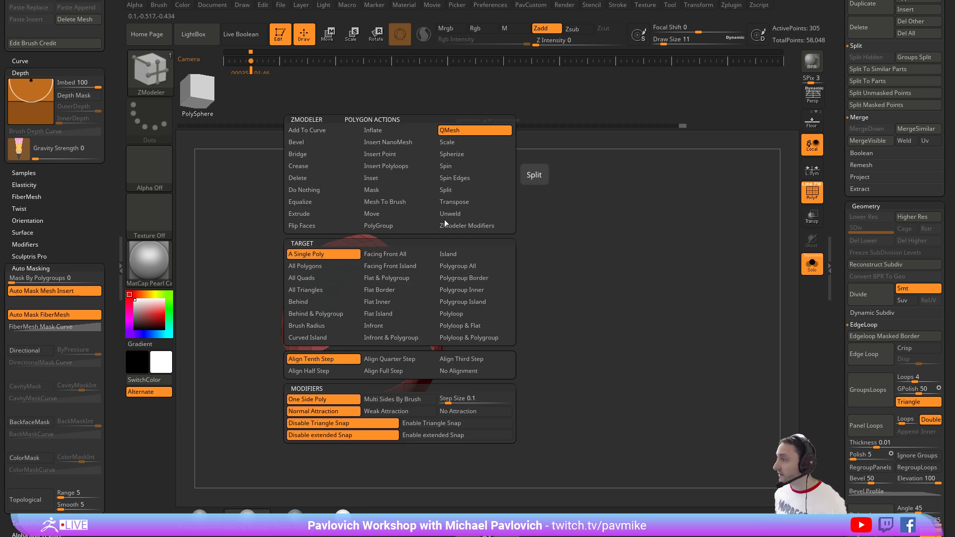
pyautogui.click(319, 214)
pyautogui.click(462, 266)
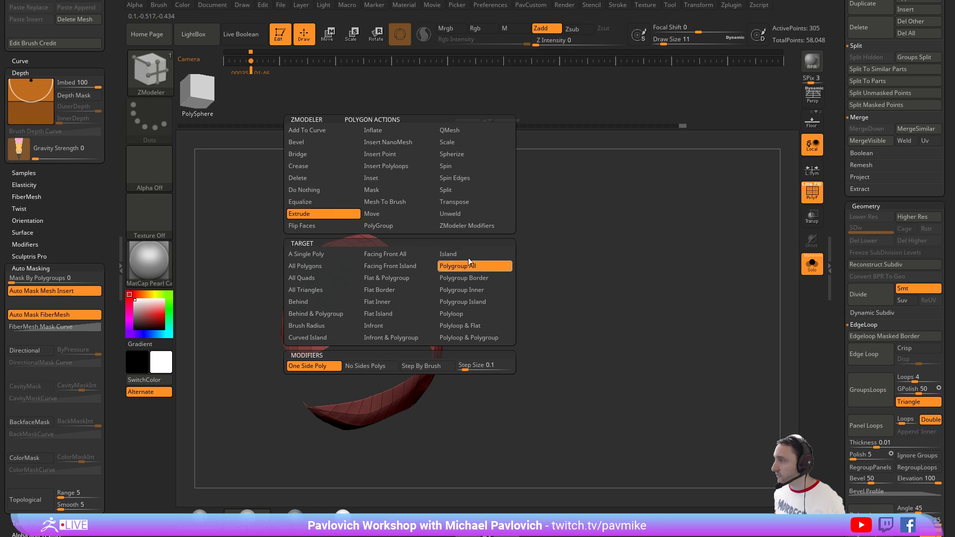
pyautogui.moveTo(407, 295); pyautogui.dragTo(413, 285)
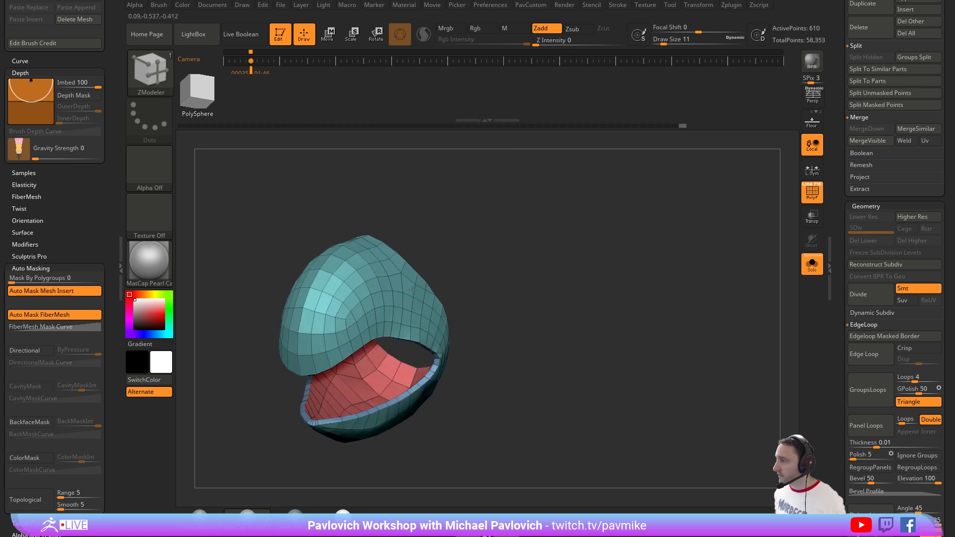
pyautogui.moveTo(482, 260); pyautogui.dragTo(425, 312)
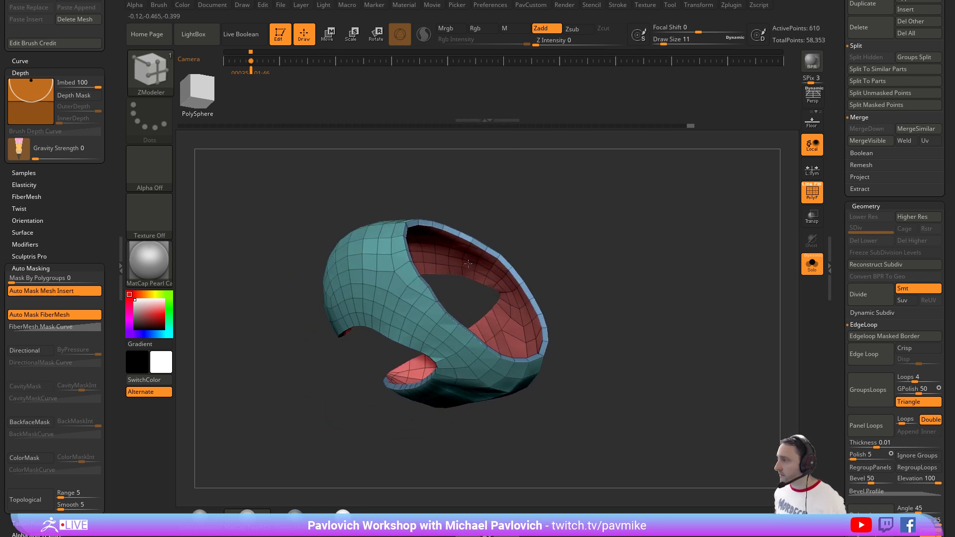
pyautogui.moveTo(471, 258); pyautogui.dragTo(464, 272)
pyautogui.moveTo(575, 249); pyautogui.dragTo(383, 346)
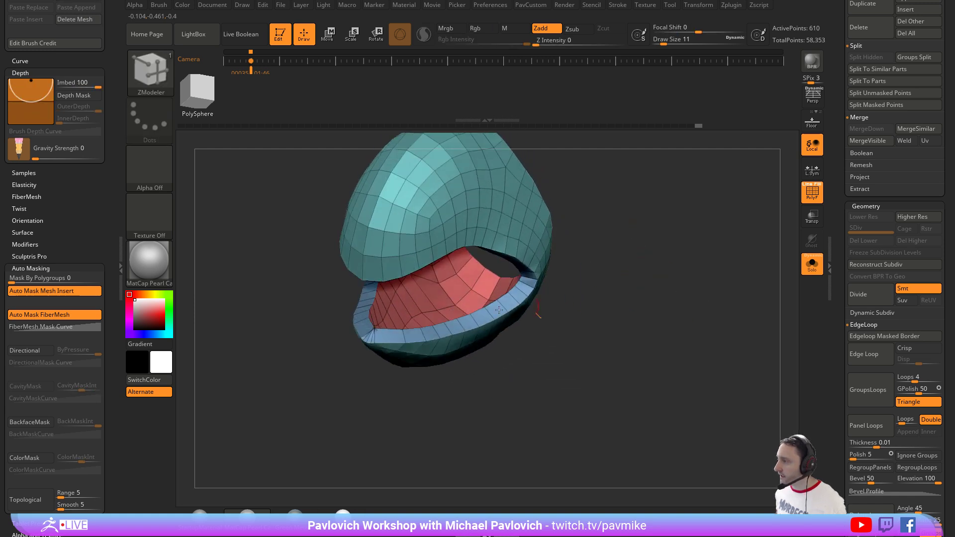
pyautogui.moveTo(333, 367)
pyautogui.mouseDown()
pyautogui.moveTo(316, 390)
pyautogui.moveTo(380, 354)
pyautogui.mouseUp()
# Adjust the lower beak's rim with the Move brush at draw size 6 and switch the Polish By Features mode.
pyautogui.press('b')
pyautogui.press('m')
pyautogui.press('v')
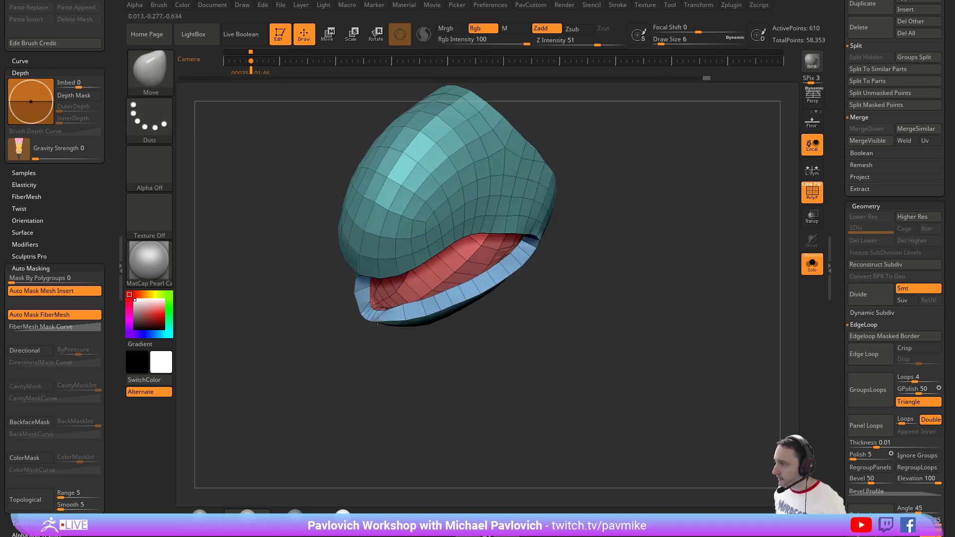
pyautogui.moveTo(511, 383); pyautogui.dragTo(588, 249)
pyautogui.press('space')
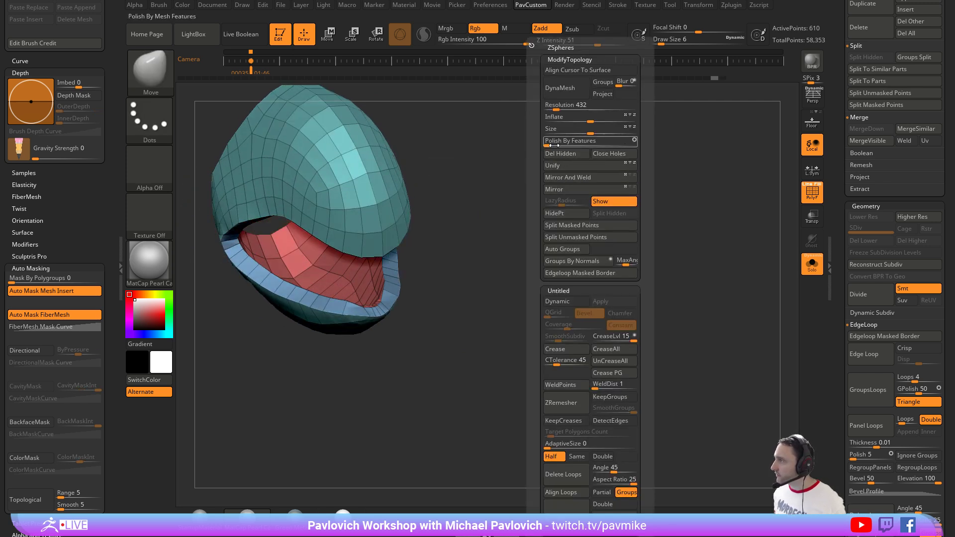
pyautogui.click(634, 143)
pyautogui.moveTo(538, 180)
pyautogui.mouseDown()
pyautogui.moveTo(603, 154)
pyautogui.moveTo(723, 212)
pyautogui.moveTo(688, 198)
pyautogui.moveTo(656, 209)
pyautogui.mouseUp()
# Display the whole owl without polyframes, set the beak's crease level to 1 and turn on dynamic subdivision.
pyautogui.click(812, 264)
pyautogui.hotkey('shift', 'f')
pyautogui.press('space')
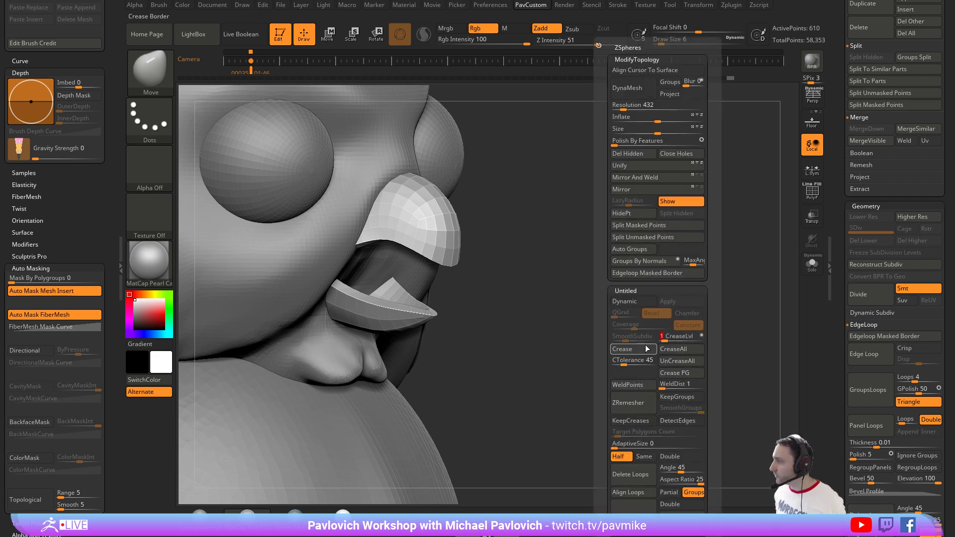
pyautogui.press('d')
pyautogui.moveTo(741, 249); pyautogui.dragTo(691, 240)
pyautogui.keyDown('alt'); pyautogui.moveTo(756, 190); pyautogui.dragTo(729, 168); pyautogui.keyUp('alt')
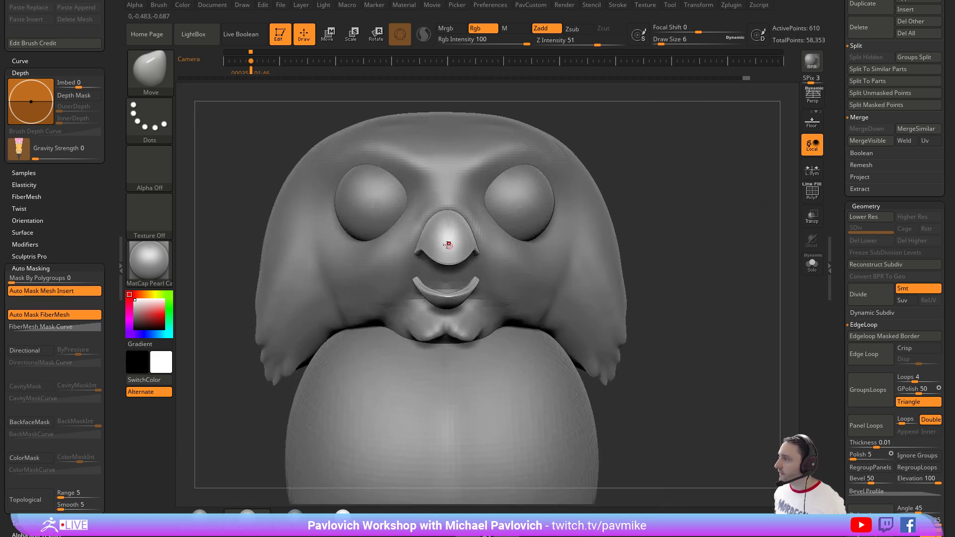
# Reshape the upper beak using Move at draw size 62 and MoveAccu at draw size 46.
pyautogui.press('s')
pyautogui.moveTo(449, 243)
pyautogui.mouseDown()
pyautogui.moveTo(467, 242)
pyautogui.moveTo(437, 230)
pyautogui.moveTo(448, 252)
pyautogui.moveTo(432, 247)
pyautogui.moveTo(444, 265)
pyautogui.mouseUp()
pyautogui.moveTo(646, 224); pyautogui.dragTo(689, 224)
pyautogui.moveTo(449, 251); pyautogui.dragTo(453, 261)
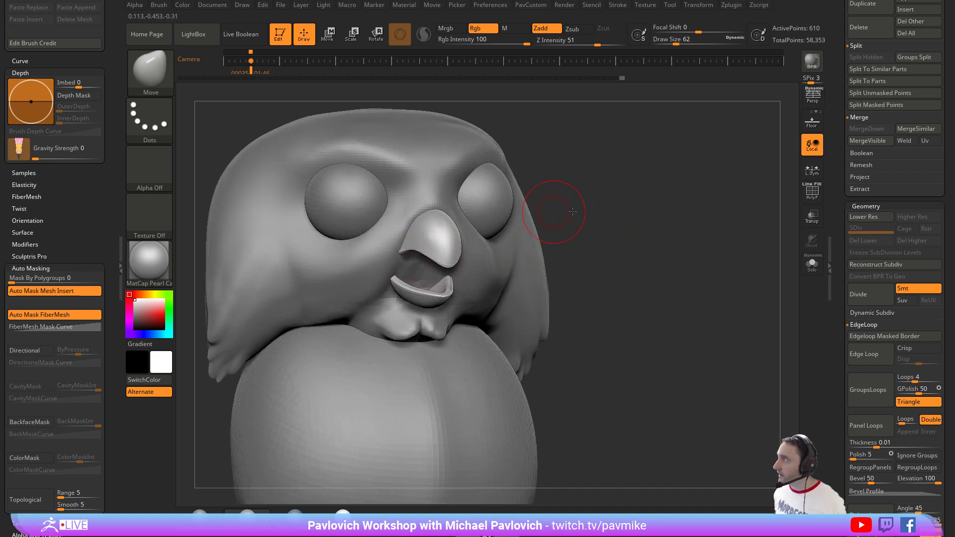
pyautogui.moveTo(572, 212); pyautogui.dragTo(641, 214)
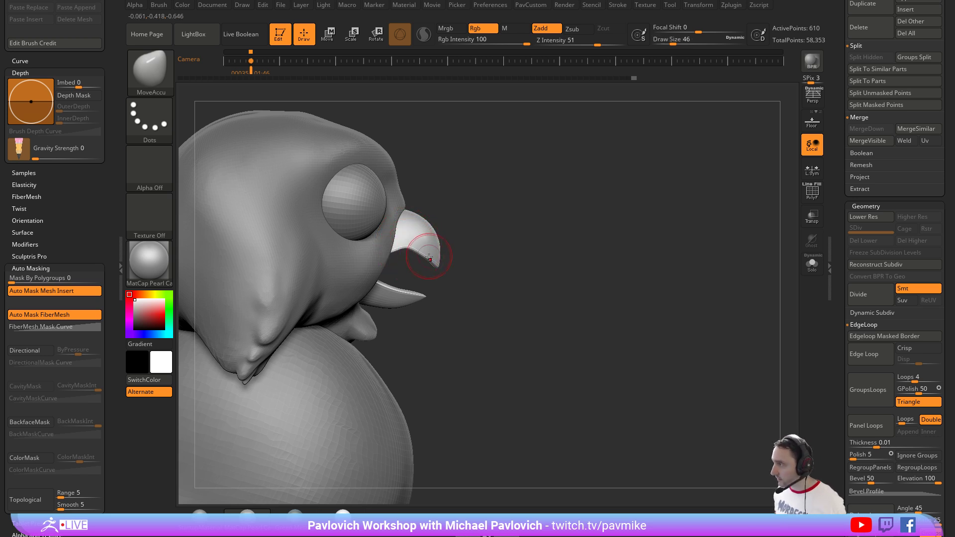
pyautogui.moveTo(495, 244); pyautogui.dragTo(380, 253)
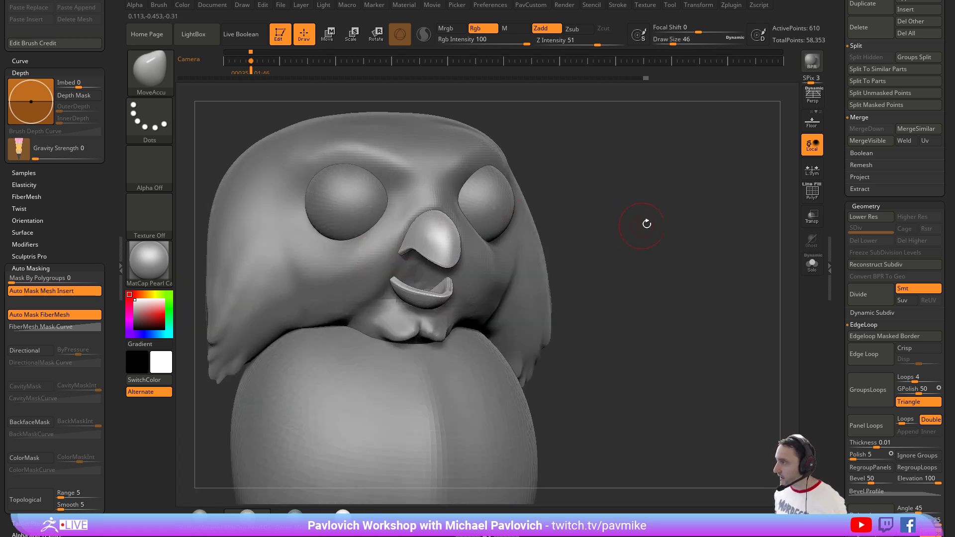
pyautogui.moveTo(646, 223)
pyautogui.mouseDown()
pyautogui.moveTo(580, 207)
pyautogui.moveTo(356, 240)
pyautogui.moveTo(314, 231)
pyautogui.mouseUp()
# Make the owl's head the active subtool with the Standard brush selected.
pyautogui.press('b')
pyautogui.press('s')
pyautogui.press('t')
pyautogui.keyDown('alt'); pyautogui.click(406, 246); pyautogui.keyUp('alt')
pyautogui.press('s')
pyautogui.press('s')
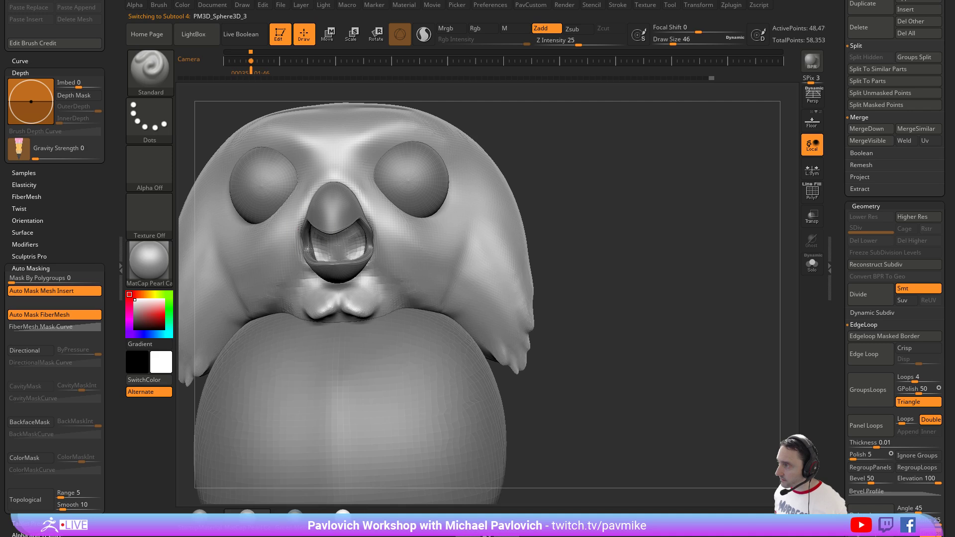
pyautogui.moveTo(589, 188)
pyautogui.mouseDown()
pyautogui.moveTo(582, 181)
pyautogui.moveTo(467, 214)
pyautogui.moveTo(245, 287)
pyautogui.moveTo(214, 278)
pyautogui.moveTo(437, 188)
pyautogui.moveTo(582, 198)
pyautogui.moveTo(554, 154)
pyautogui.mouseUp()
# Build up and smooth the head around the open beak using the Clay brush at draw sizes 80 and 22.
pyautogui.press('b')
pyautogui.press('c')
pyautogui.press('l')
pyautogui.press('s')
pyautogui.moveTo(408, 243); pyautogui.dragTo(372, 232)
pyautogui.moveTo(569, 214); pyautogui.dragTo(507, 209)
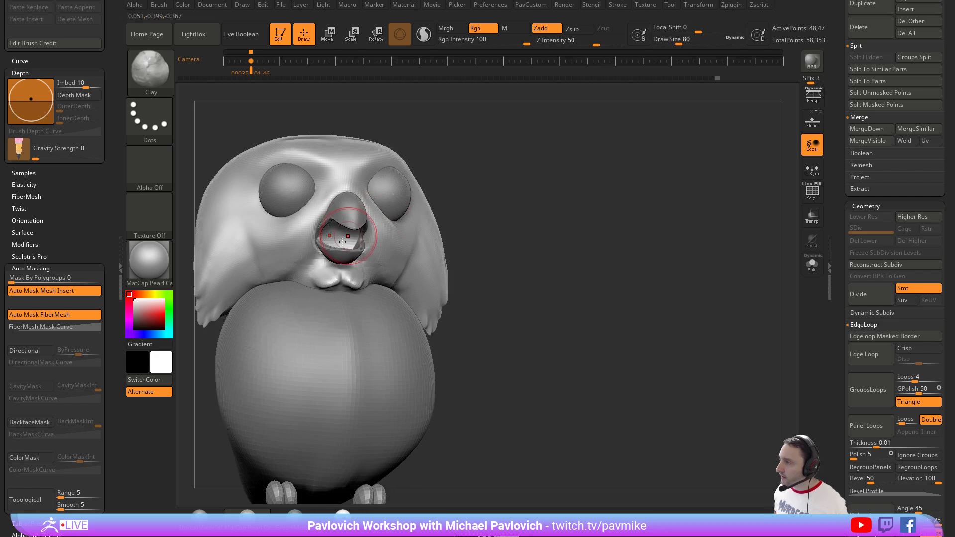
pyautogui.keyDown('shift'); pyautogui.moveTo(357, 224); pyautogui.dragTo(343, 239); pyautogui.keyUp('shift')
pyautogui.moveTo(494, 208)
pyautogui.mouseDown()
pyautogui.moveTo(481, 202)
pyautogui.moveTo(511, 198)
pyautogui.moveTo(500, 201)
pyautogui.mouseUp()
pyautogui.press('s')
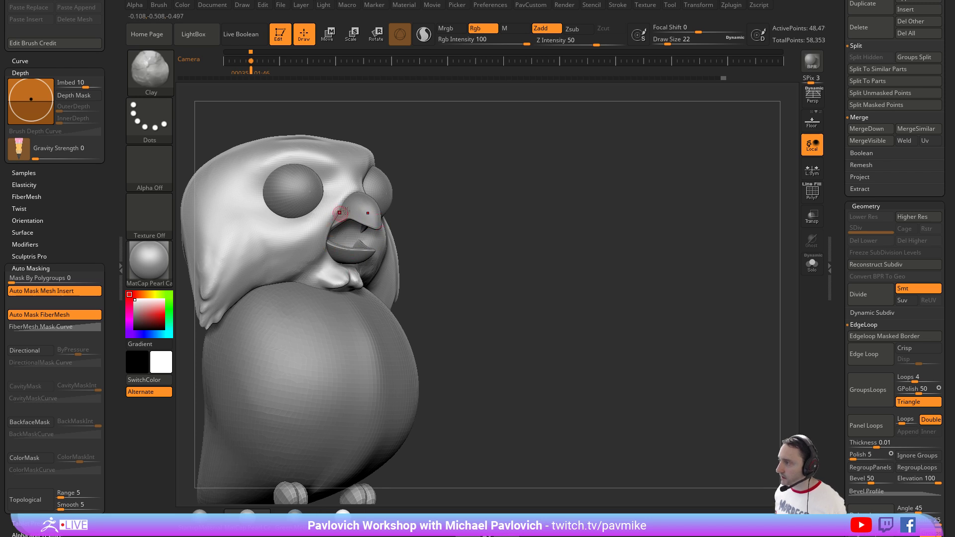
# Refine the face surface beside the beak with the Standard brush at draw size 49 and smooth it.
pyautogui.moveTo(511, 233)
pyautogui.mouseDown()
pyautogui.moveTo(484, 211)
pyautogui.moveTo(465, 212)
pyautogui.mouseUp()
pyautogui.press('b')
pyautogui.press('s')
pyautogui.press('t')
pyautogui.press('s')
pyautogui.moveTo(355, 240)
pyautogui.mouseDown()
pyautogui.moveTo(366, 239)
pyautogui.moveTo(359, 257)
pyautogui.moveTo(354, 226)
pyautogui.mouseUp()
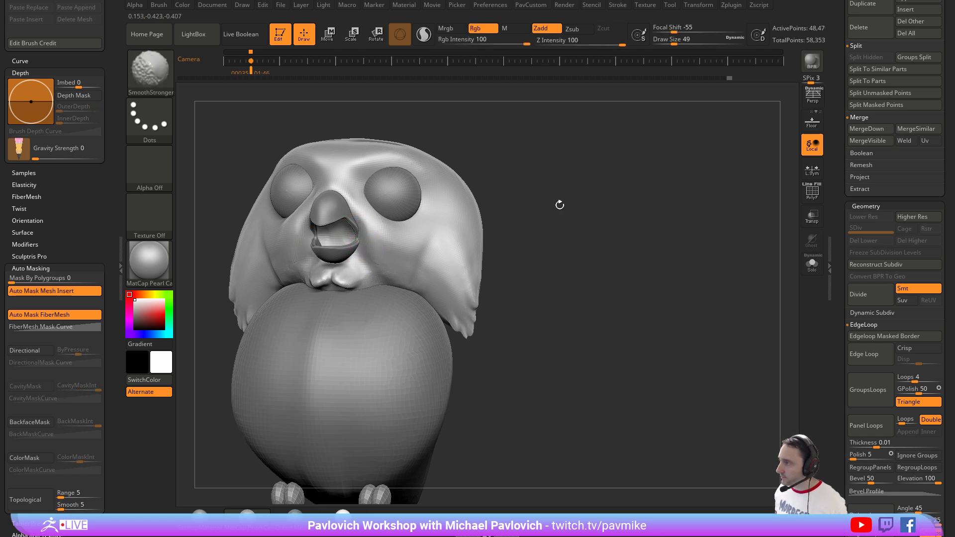
# Choose DamStandard at draw size 68, turn on ghosted transparency and smooth the head surface beside the beak's mouth corner.
pyautogui.moveTo(559, 205); pyautogui.dragTo(370, 213)
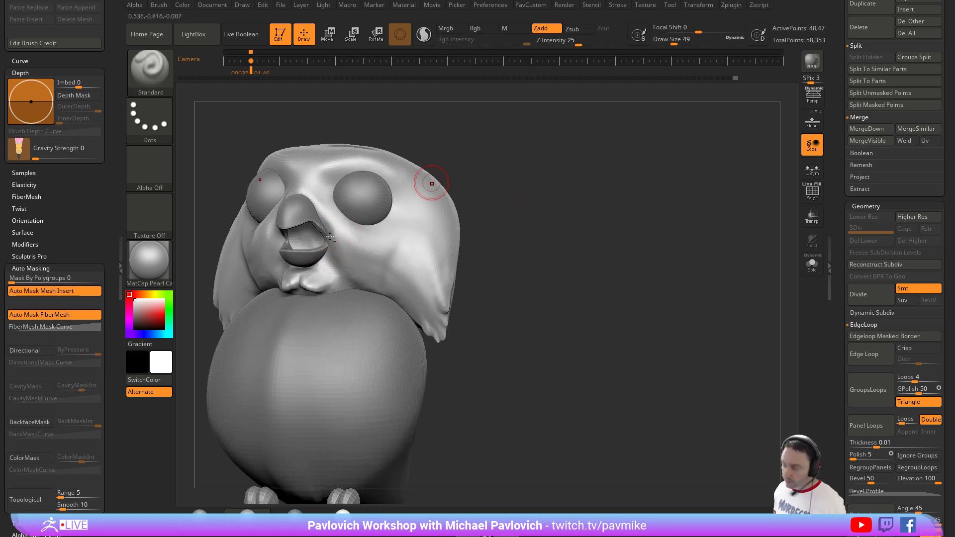
pyautogui.press('b')
pyautogui.press('d')
pyautogui.press('s')
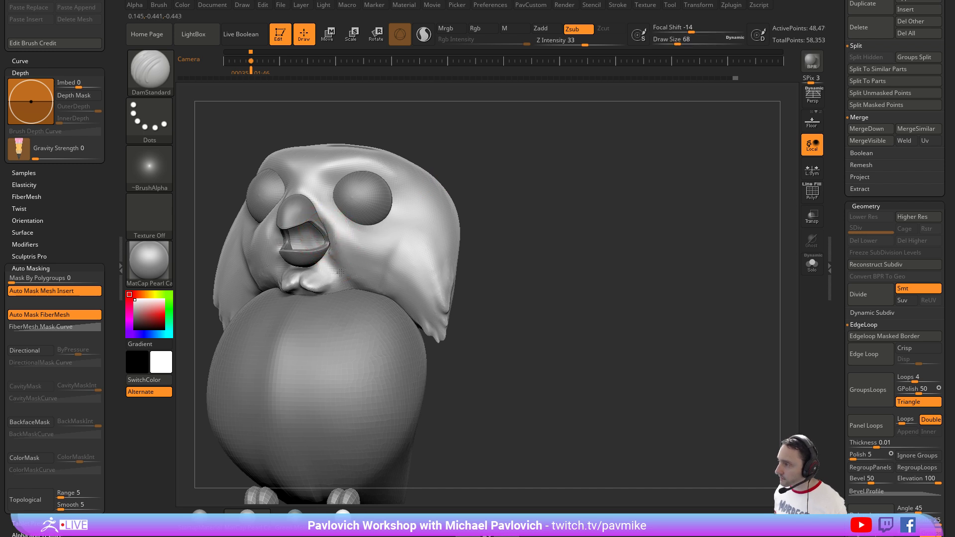
pyautogui.click(814, 219)
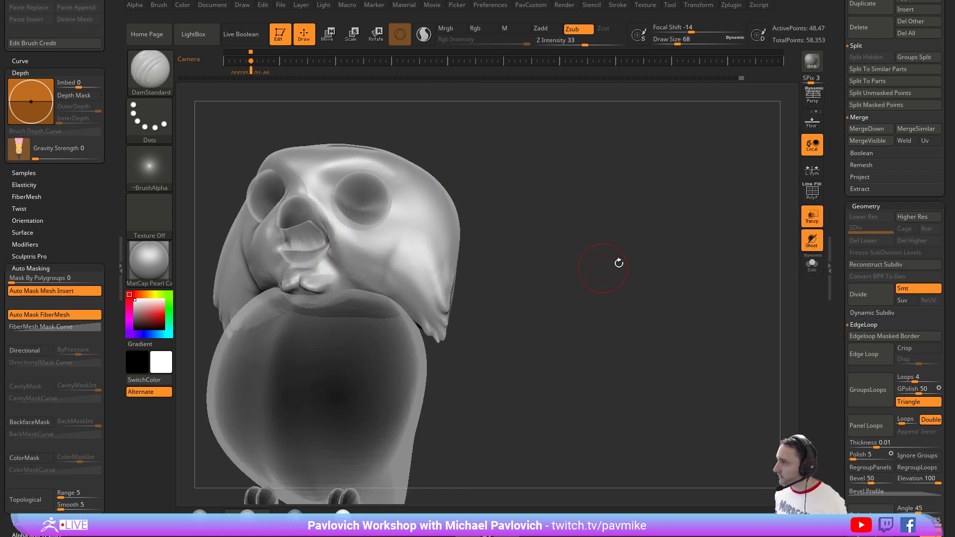
pyautogui.moveTo(618, 262); pyautogui.dragTo(412, 229)
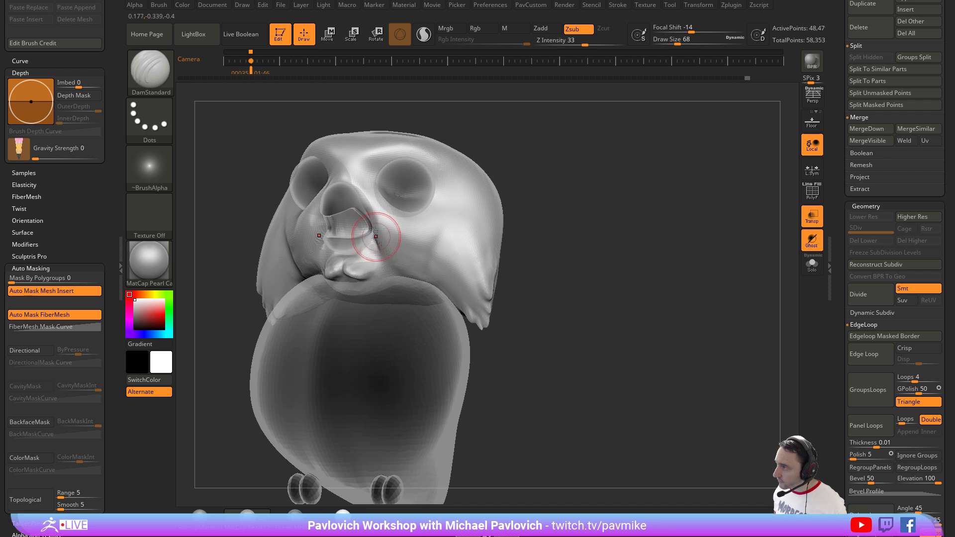
pyautogui.press('shift')
pyautogui.keyDown('shift'); pyautogui.moveTo(367, 210); pyautogui.dragTo(373, 238); pyautogui.keyUp('shift')
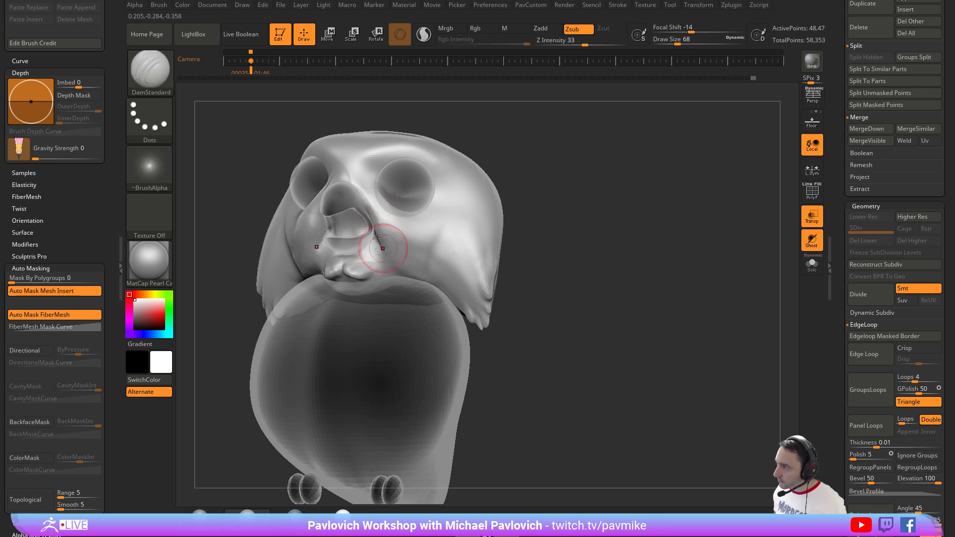
# Choose the Clay brush at draw size 68 and turn off transparency around the owl's head.
pyautogui.moveTo(443, 273)
pyautogui.mouseDown(button='right')
pyautogui.moveTo(415, 235)
pyautogui.moveTo(352, 235)
pyautogui.mouseUp(button='right')
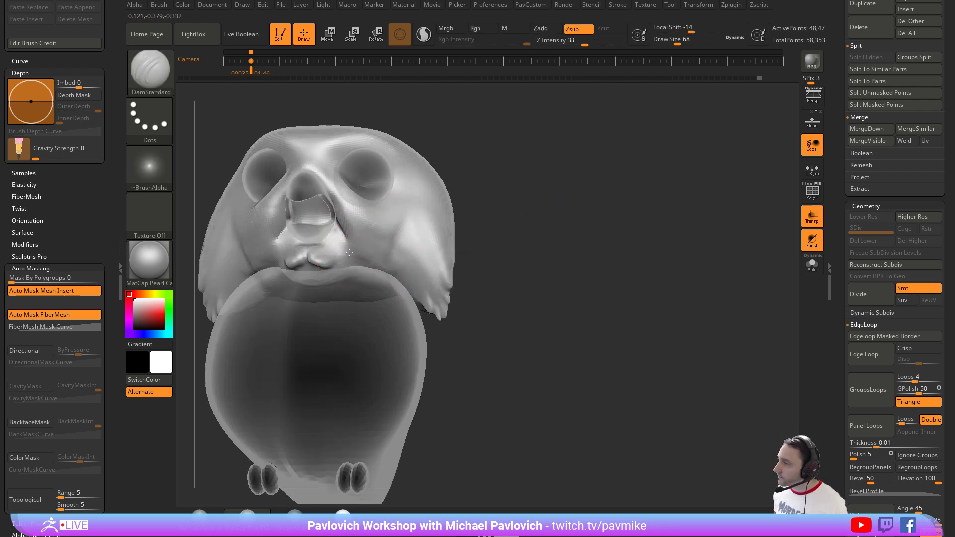
pyautogui.moveTo(497, 235); pyautogui.dragTo(465, 217)
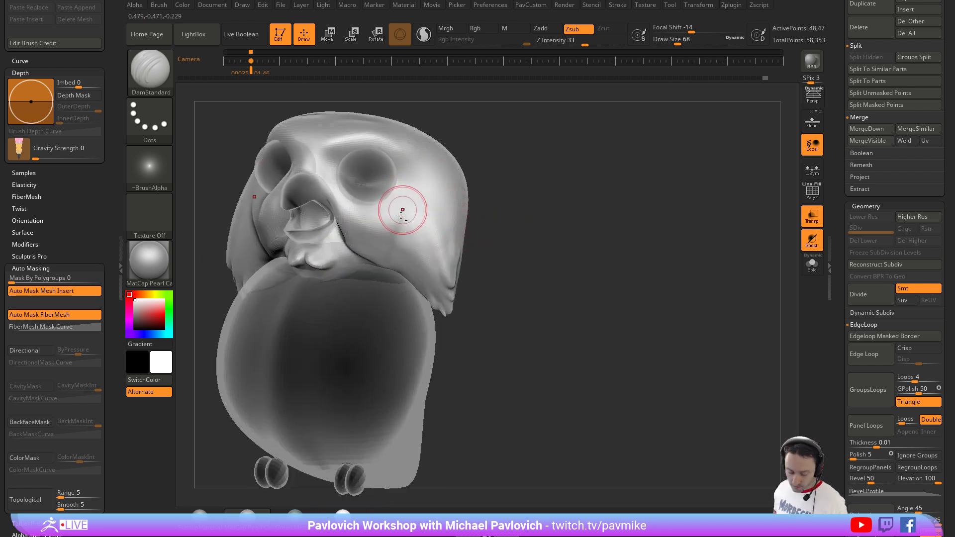
pyautogui.press('b')
pyautogui.press('c')
pyautogui.press('l')
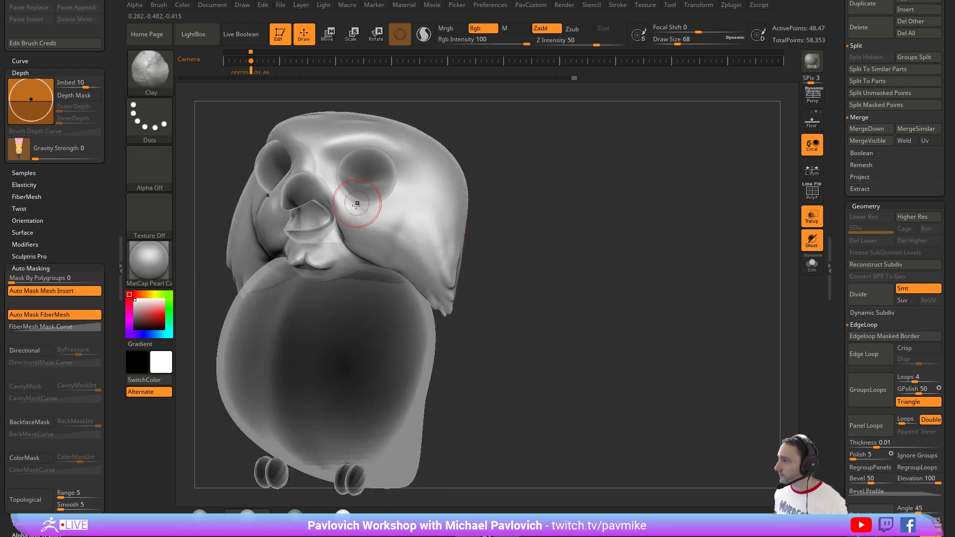
pyautogui.click(806, 225)
pyautogui.moveTo(568, 192); pyautogui.dragTo(397, 234)
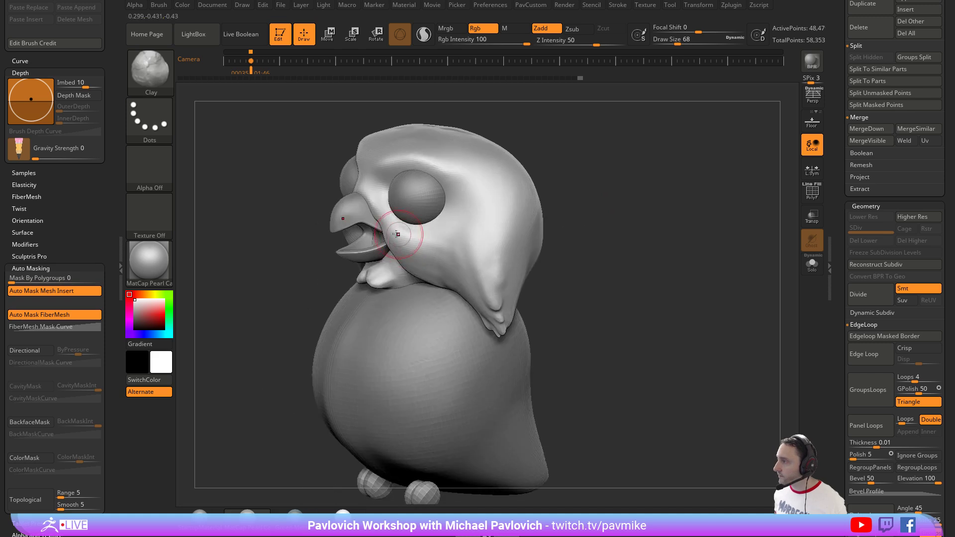
pyautogui.moveTo(593, 227)
pyautogui.mouseDown()
pyautogui.moveTo(618, 196)
pyautogui.moveTo(541, 208)
pyautogui.moveTo(544, 244)
pyautogui.mouseUp()
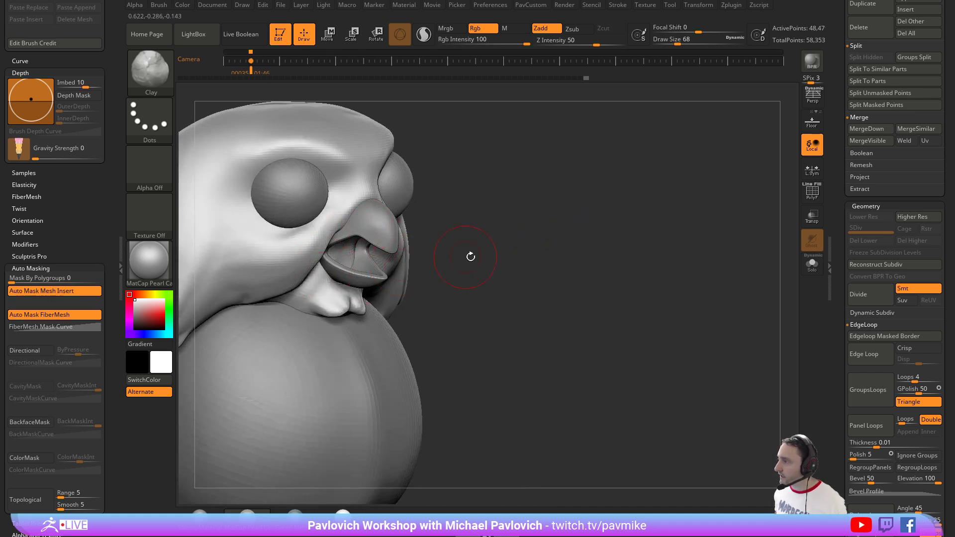
# Refine the face surface beside the open beak with the Clay brush at draw size 49.
pyautogui.moveTo(470, 257); pyautogui.dragTo(356, 247)
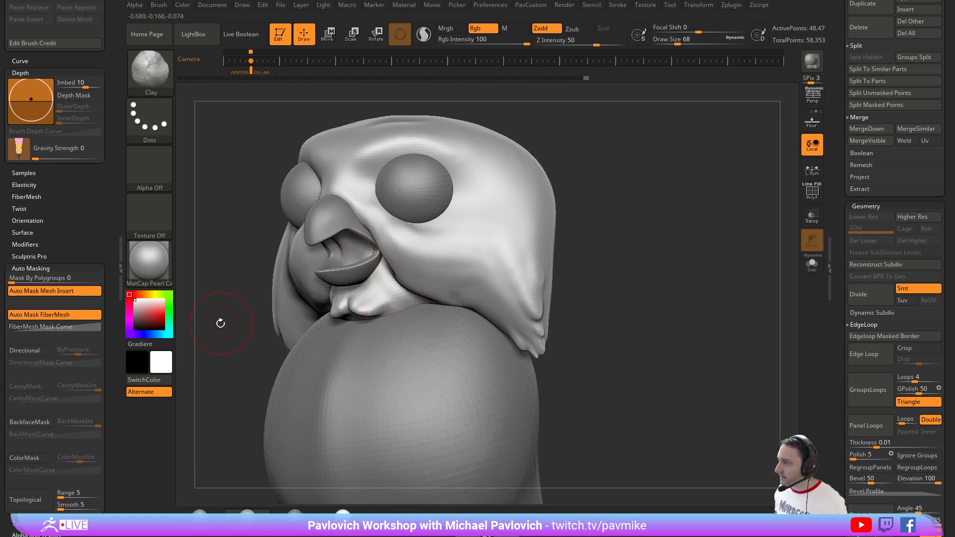
pyautogui.moveTo(220, 324); pyautogui.dragTo(380, 303)
pyautogui.keyDown('alt'); pyautogui.moveTo(513, 194); pyautogui.dragTo(559, 191); pyautogui.keyUp('alt')
pyautogui.press('s')
pyautogui.click(386, 233)
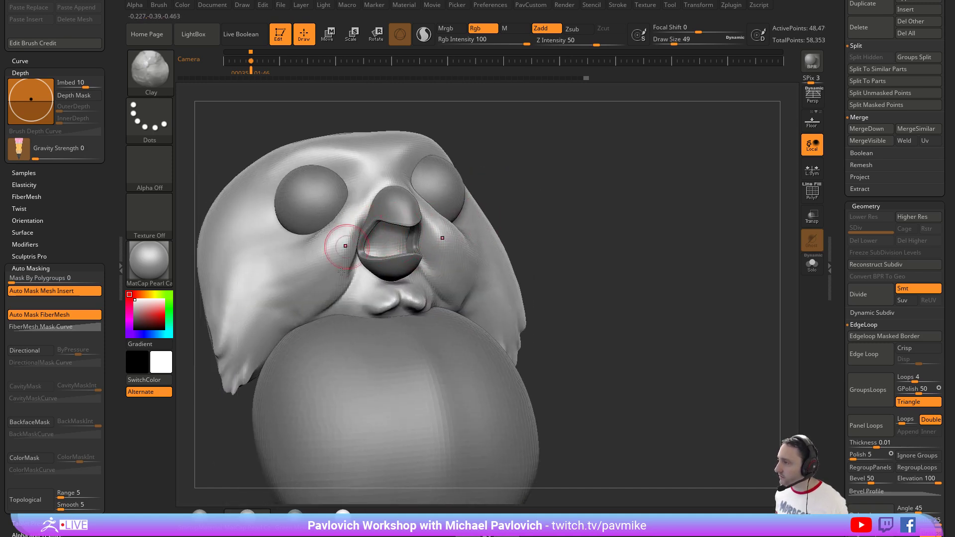
pyautogui.moveTo(581, 228)
pyautogui.mouseDown()
pyautogui.moveTo(677, 230)
pyautogui.moveTo(688, 250)
pyautogui.moveTo(635, 236)
pyautogui.moveTo(595, 174)
pyautogui.mouseUp()
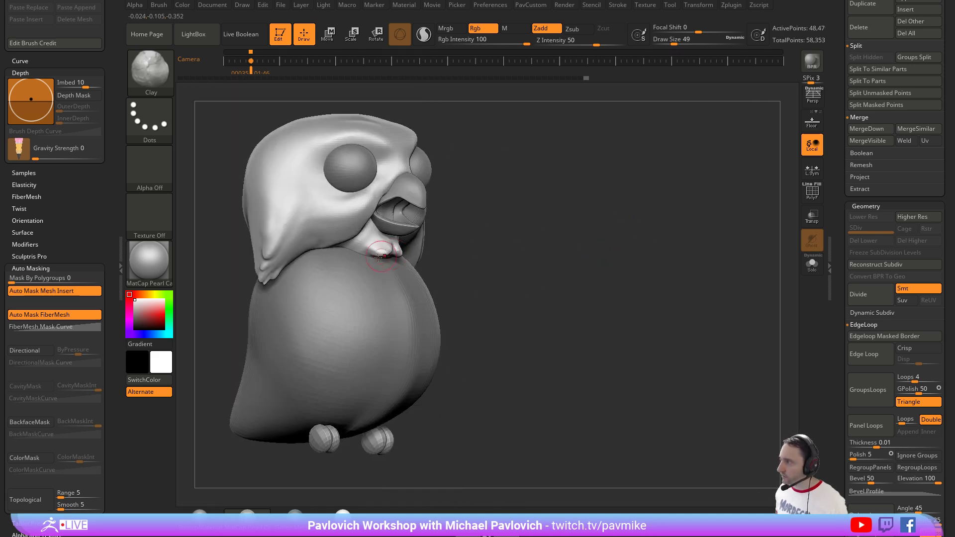
# Reshape the chin below the open beak with the Move brush at draw size 54.
pyautogui.moveTo(479, 254)
pyautogui.mouseDown()
pyautogui.moveTo(485, 219)
pyautogui.moveTo(405, 211)
pyautogui.moveTo(433, 239)
pyautogui.moveTo(436, 258)
pyautogui.mouseUp()
pyautogui.press('s')
pyautogui.click(402, 254)
pyautogui.press('b')
pyautogui.press('m')
pyautogui.press('v')
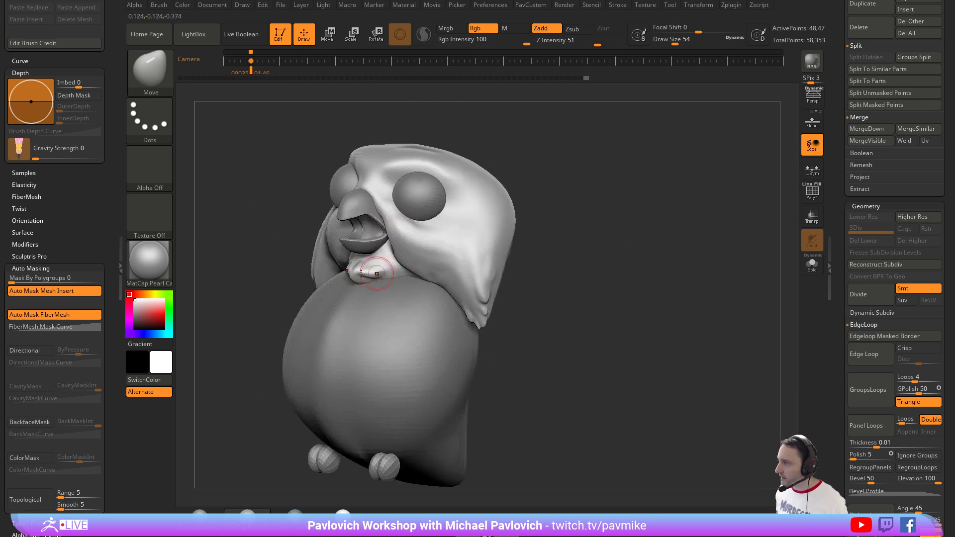
pyautogui.moveTo(361, 273); pyautogui.dragTo(341, 268)
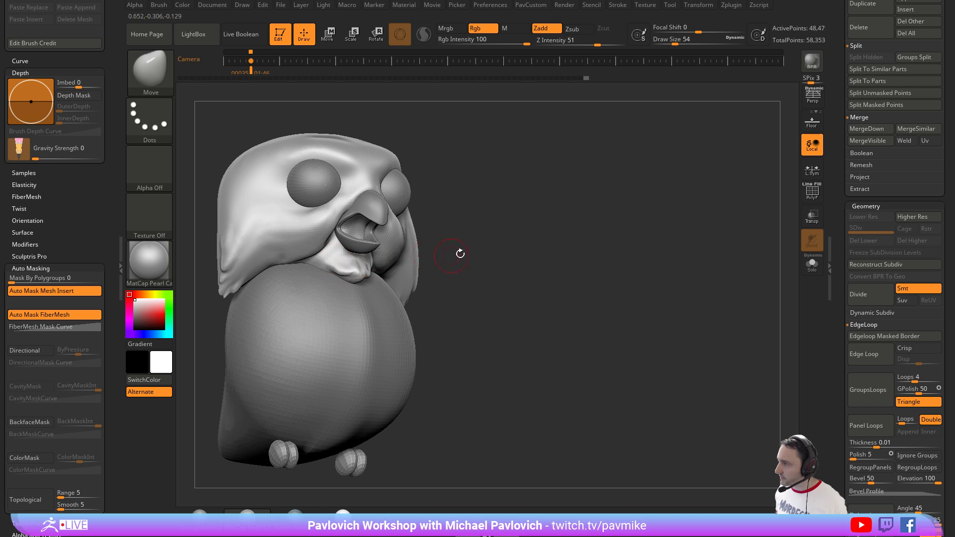
pyautogui.moveTo(460, 253); pyautogui.dragTo(369, 277)
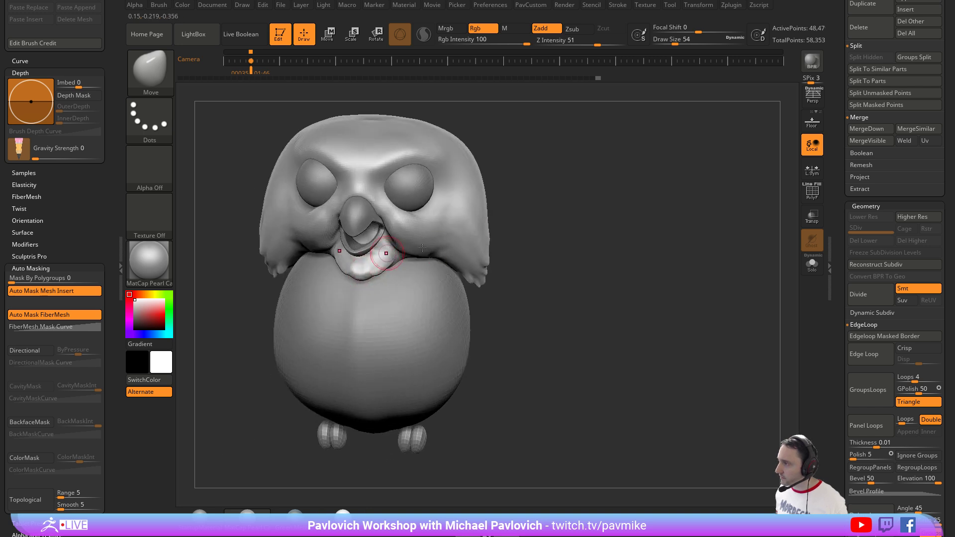
pyautogui.moveTo(422, 247)
pyautogui.mouseDown()
pyautogui.moveTo(511, 241)
pyautogui.moveTo(389, 258)
pyautogui.moveTo(423, 259)
pyautogui.mouseUp()
pyautogui.press('s')
pyautogui.press('[')
pyautogui.press('[')
pyautogui.press('[')
pyautogui.press('[')
pyautogui.press('[')
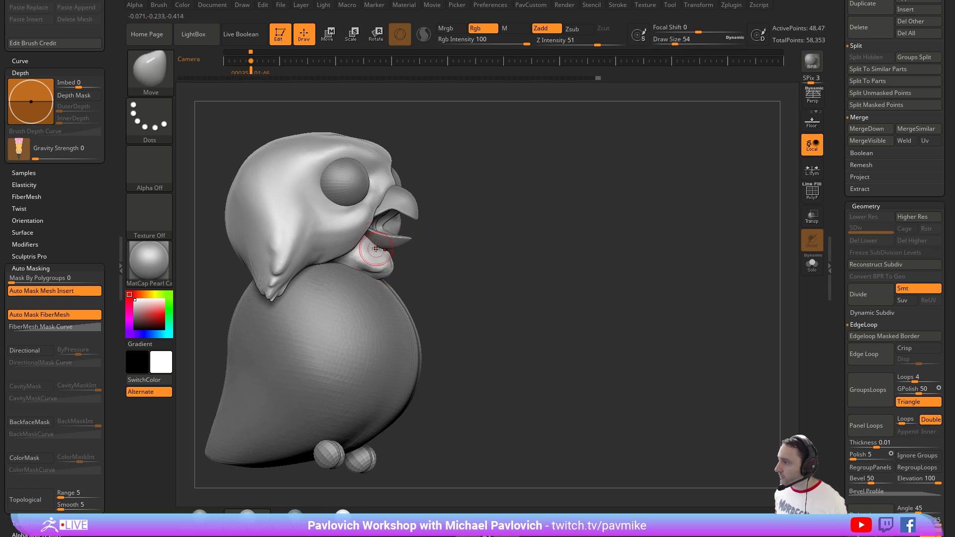
# Refine and smooth the chin beneath the lower beak using the Standard brush, reducing the draw size to 31.
pyautogui.press('b')
pyautogui.press('s')
pyautogui.press('t')
pyautogui.moveTo(518, 223)
pyautogui.mouseDown()
pyautogui.moveTo(529, 188)
pyautogui.moveTo(511, 219)
pyautogui.mouseUp()
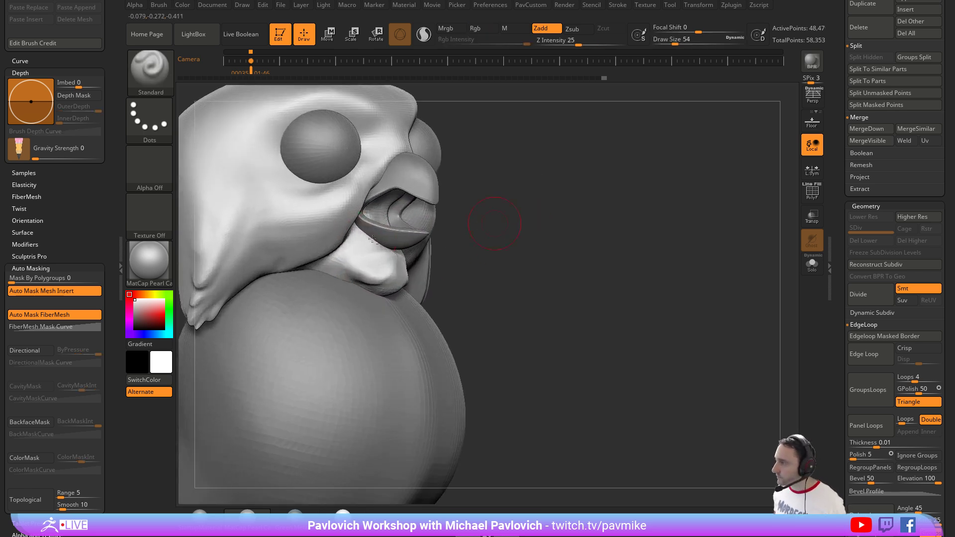
pyautogui.press('[')
pyautogui.moveTo(485, 256); pyautogui.dragTo(399, 256)
pyautogui.press('s')
pyautogui.moveTo(399, 256)
pyautogui.keyDown('shift'); pyautogui.mouseDown()
pyautogui.moveTo(401, 248)
pyautogui.moveTo(412, 254)
pyautogui.mouseUp(); pyautogui.keyUp('shift')
pyautogui.press('shift')
# Make the owl's body the active subtool and return to the reference image's camera view with perspective turned on.
pyautogui.moveTo(640, 258); pyautogui.dragTo(550, 214)
pyautogui.keyDown('alt'); pyautogui.click(447, 329); pyautogui.keyUp('alt')
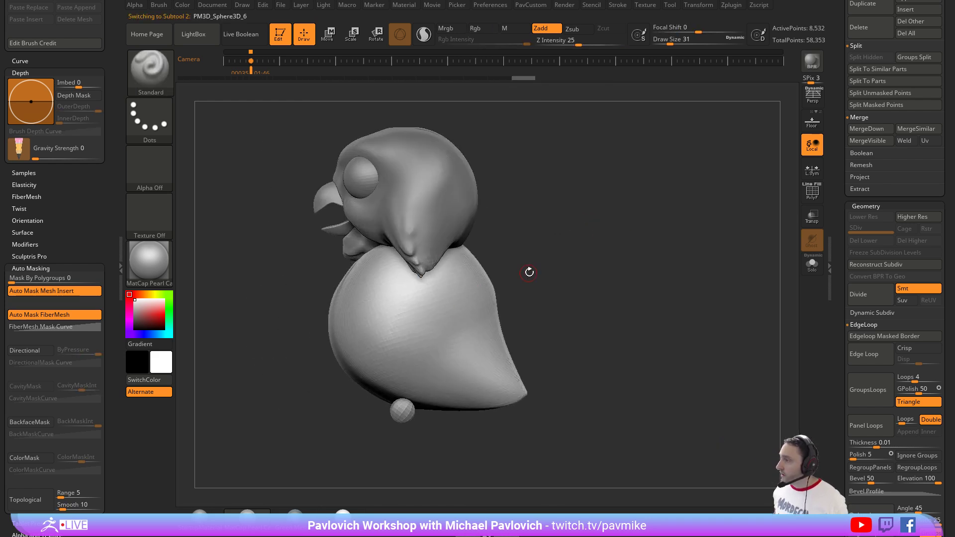
pyautogui.keyDown('alt'); pyautogui.moveTo(531, 261); pyautogui.dragTo(564, 249); pyautogui.keyUp('alt')
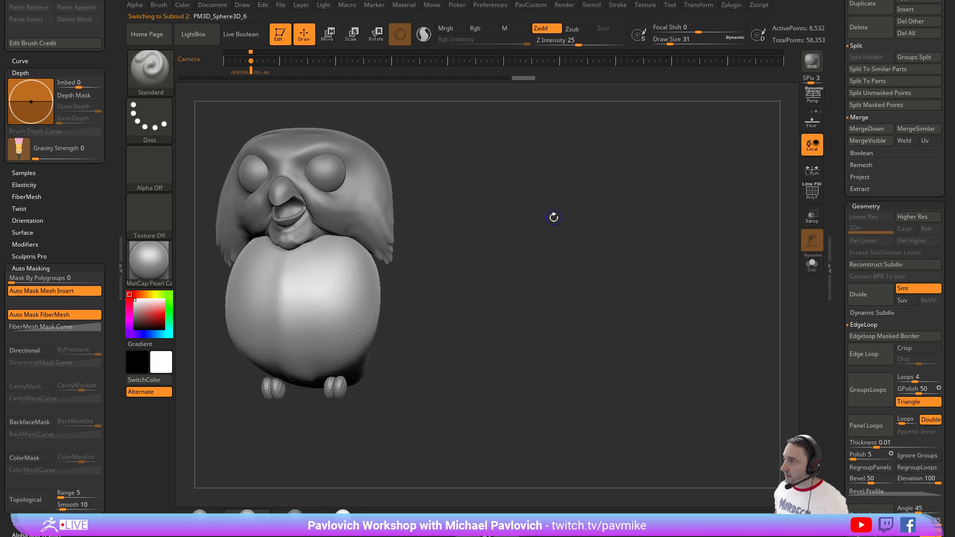
pyautogui.hotkey('shift', 'z')
pyautogui.press('Left')
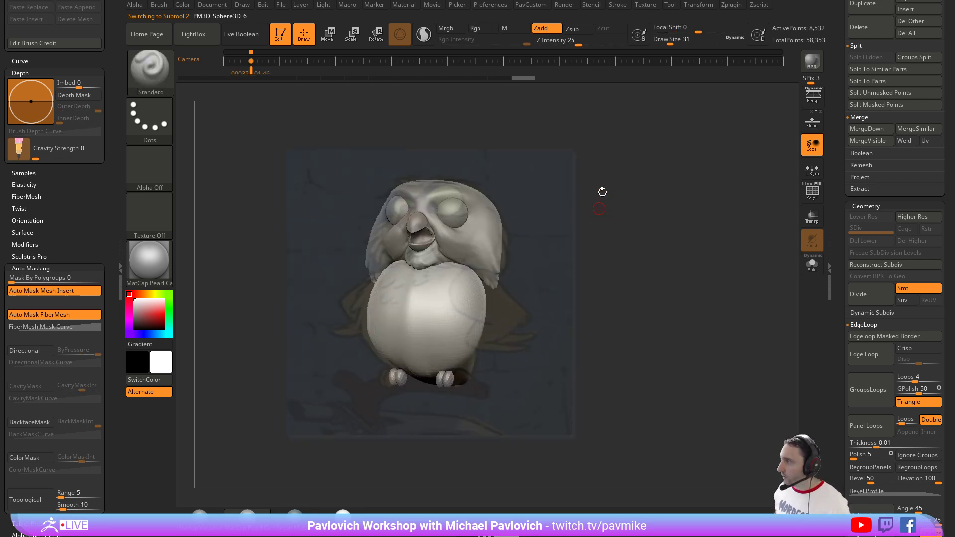
pyautogui.click(809, 100)
# Insert mirrored Sphere12 primitives at the body's shoulders with the IMM primitives brush at draw size 128.
pyautogui.press('s')
pyautogui.click(512, 291)
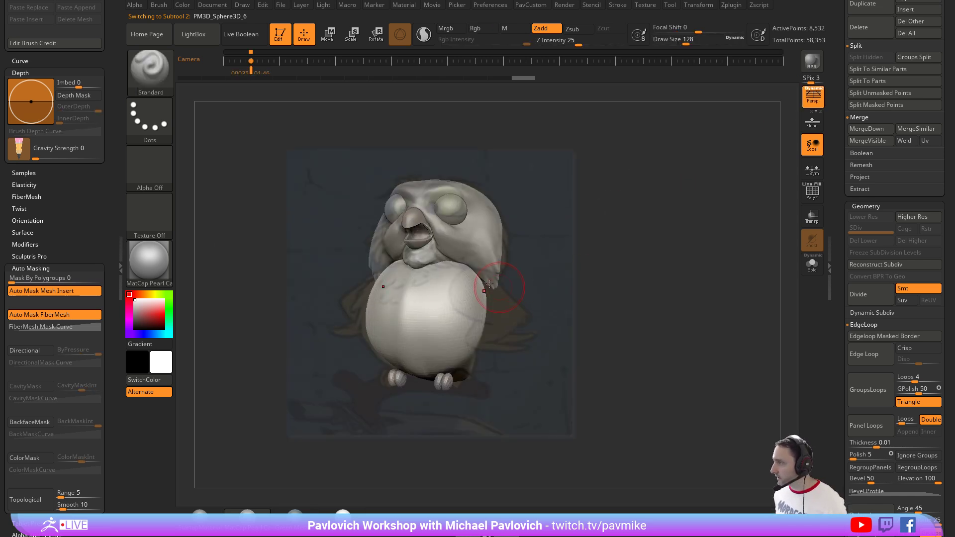
pyautogui.press('b')
pyautogui.press('i')
pyautogui.press('p')
pyautogui.press('m')
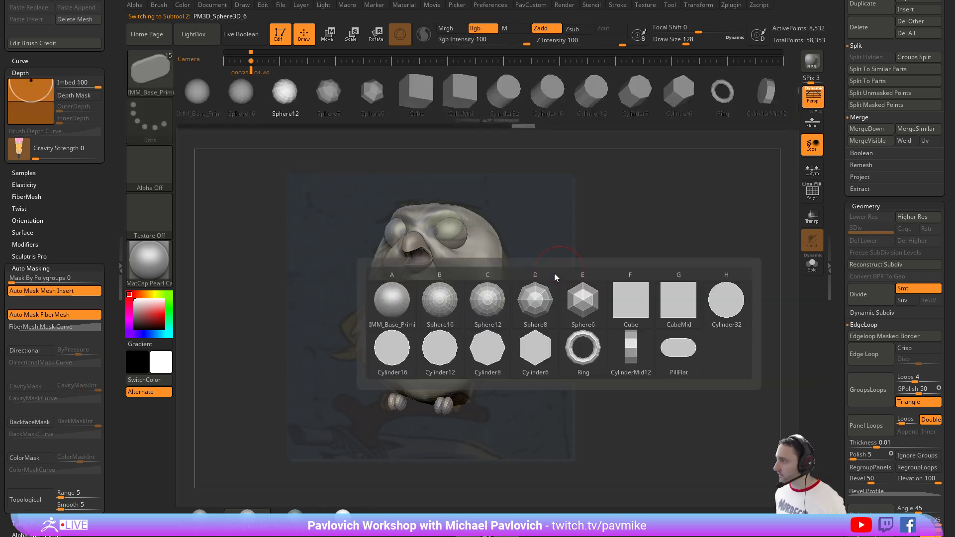
pyautogui.click(439, 300)
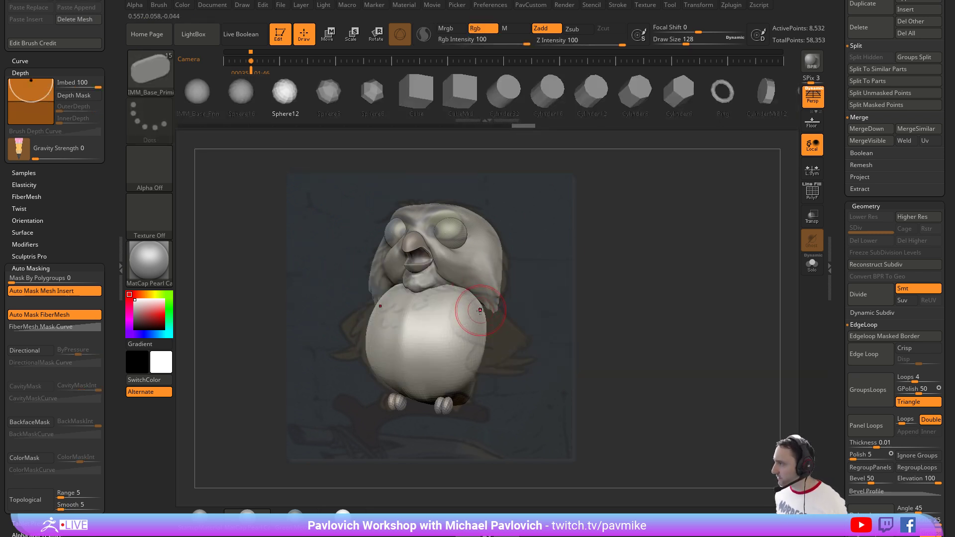
pyautogui.moveTo(497, 303); pyautogui.dragTo(589, 305)
# Split the inserted shoulder spheres from the body into their own subtool.
pyautogui.press('w')
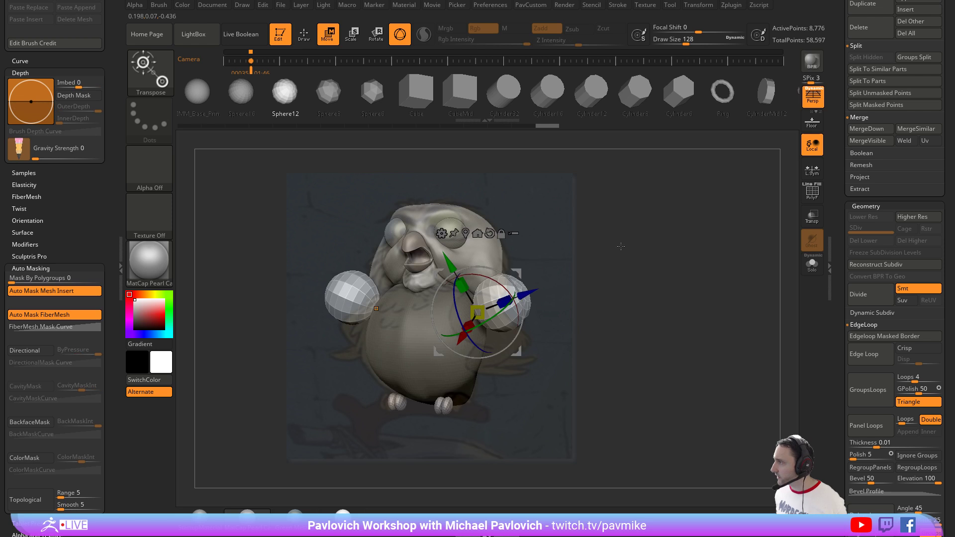
pyautogui.press('space')
pyautogui.click(608, 227)
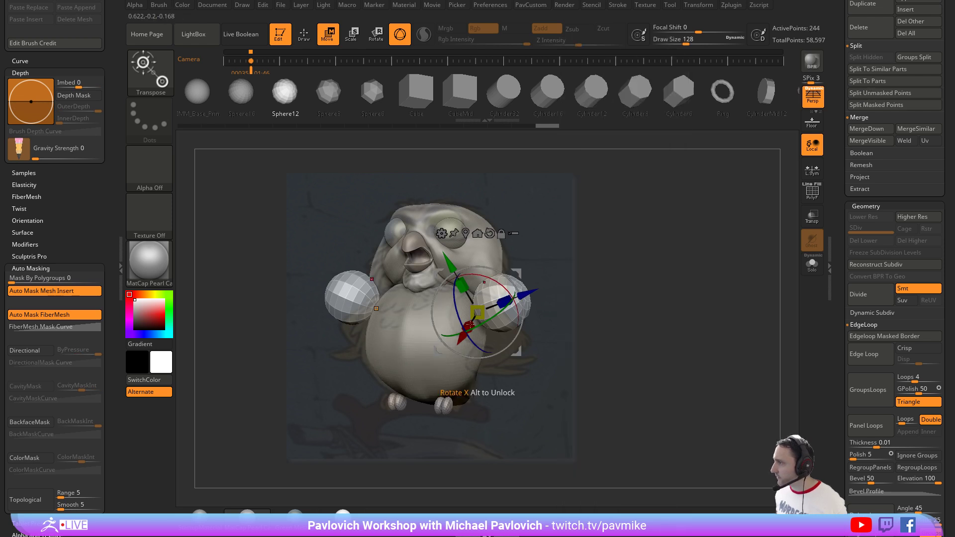
# Turn on local symmetry and rotate and scale the spheres into flattened, elongated wings angled along the body.
pyautogui.moveTo(503, 302); pyautogui.dragTo(469, 329)
pyautogui.hotkey('ctrl', 'z')
pyautogui.click(811, 171)
pyautogui.moveTo(517, 273); pyautogui.dragTo(526, 294)
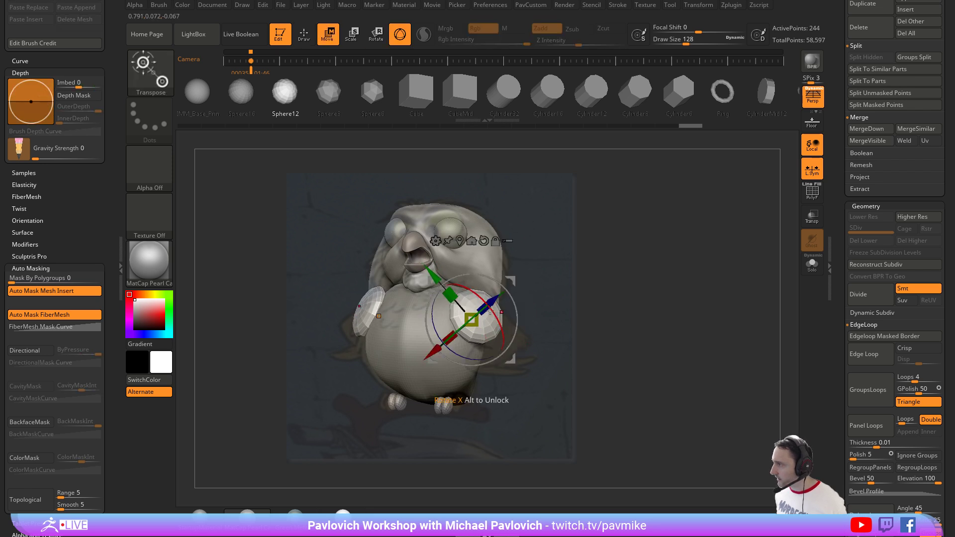
pyautogui.moveTo(450, 295); pyautogui.dragTo(439, 282)
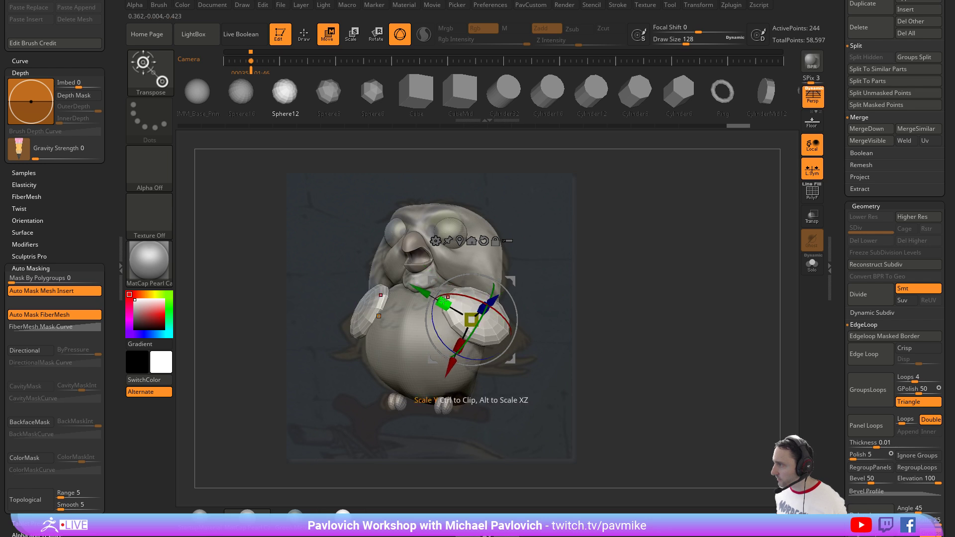
pyautogui.moveTo(434, 319); pyautogui.dragTo(438, 299)
# Pull the wings toward the reference shape with the Move brush at draw size 136 and enable dynamic subdivision.
pyautogui.press('q')
pyautogui.press('s')
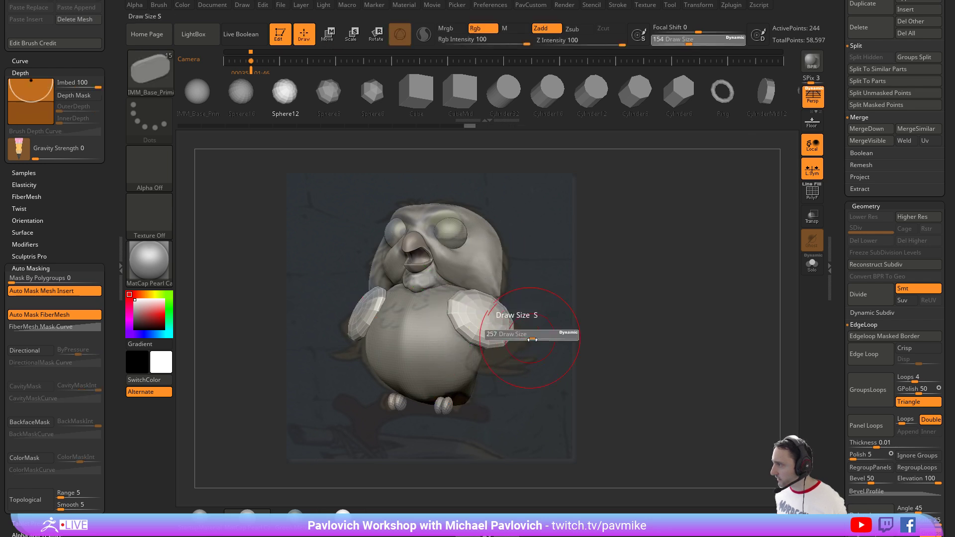
pyautogui.moveTo(512, 334)
pyautogui.mouseDown()
pyautogui.moveTo(512, 311)
pyautogui.moveTo(479, 315)
pyautogui.moveTo(537, 332)
pyautogui.mouseUp()
pyautogui.press('s')
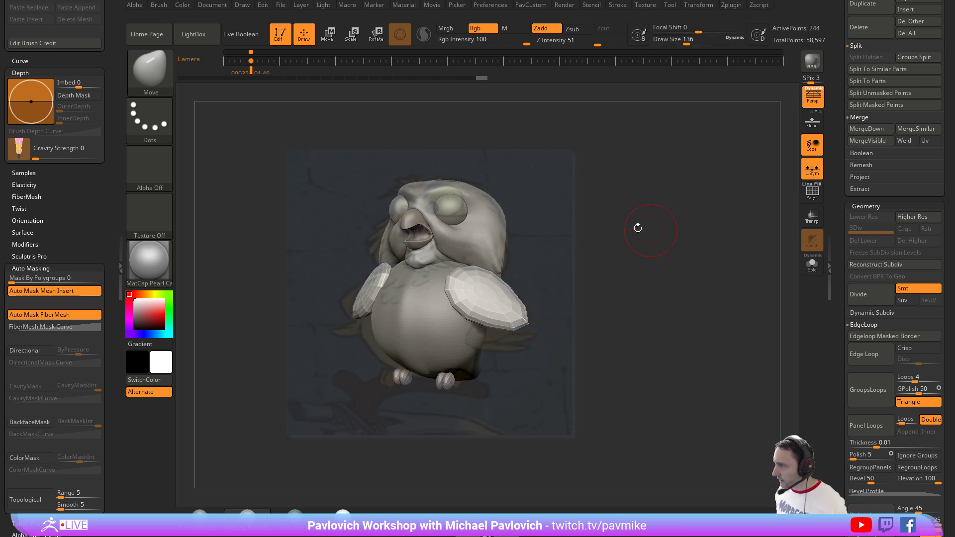
pyautogui.press('d')
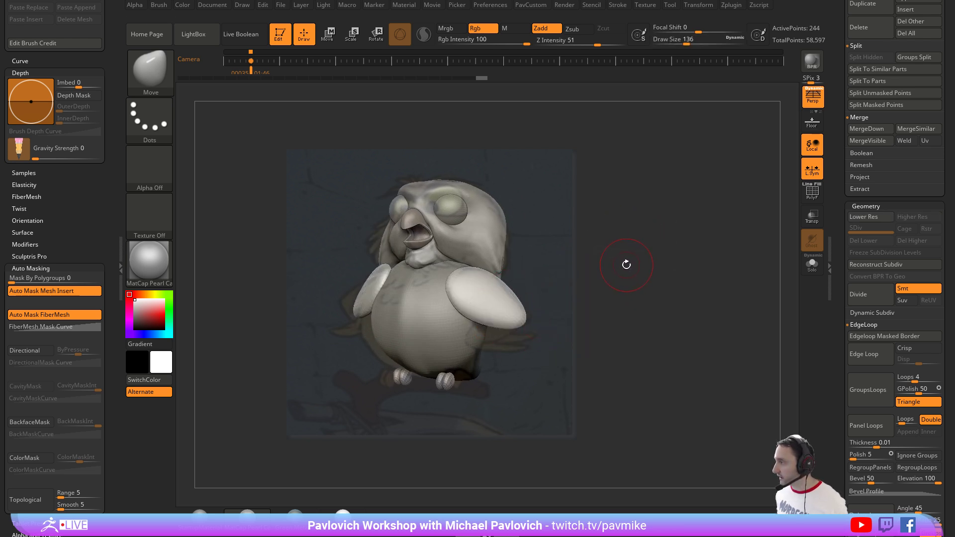
pyautogui.moveTo(626, 265); pyautogui.dragTo(520, 297)
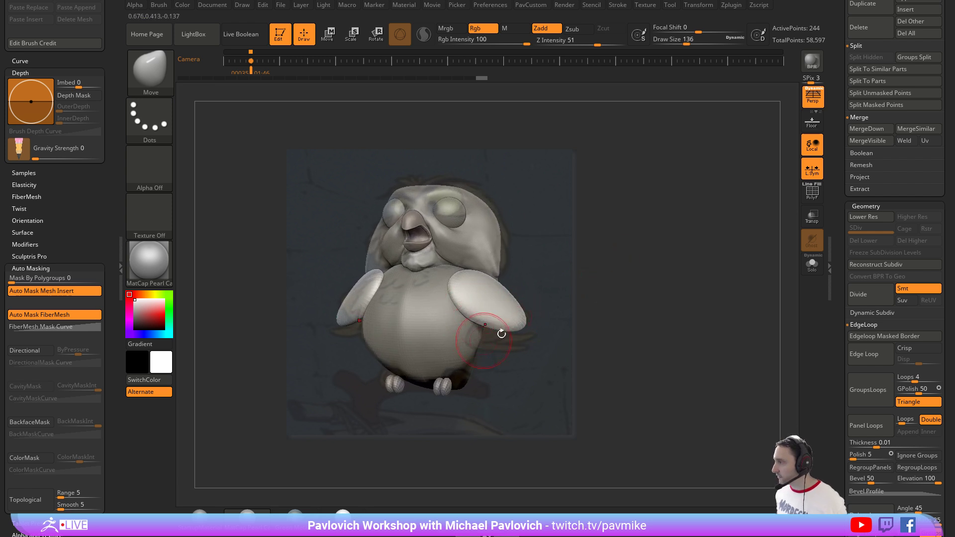
# Duplicate the wings as unmasked copies and rotate and reposition the copies below the originals.
pyautogui.press('w')
pyautogui.keyDown('ctrl'); pyautogui.moveTo(455, 345); pyautogui.dragTo(451, 356); pyautogui.keyUp('ctrl')
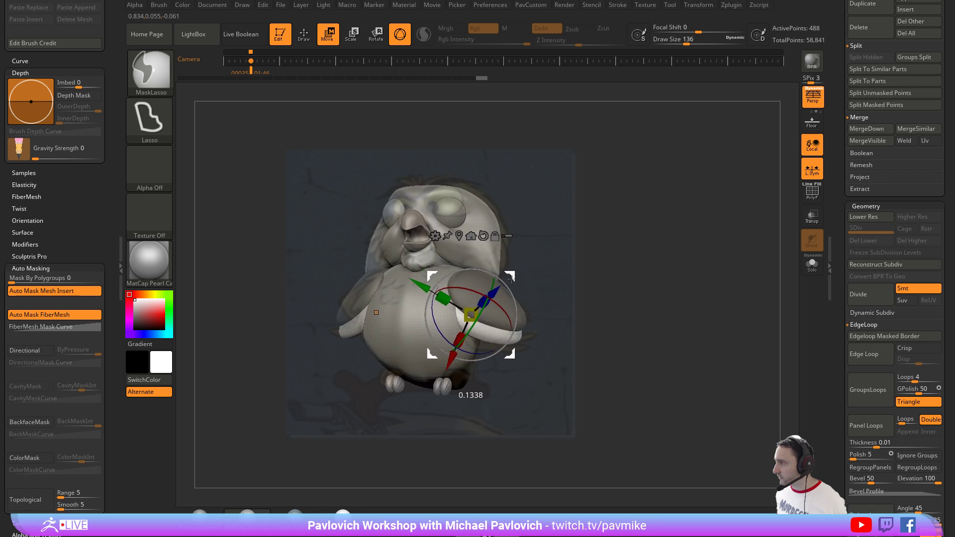
pyautogui.moveTo(514, 298); pyautogui.dragTo(514, 294)
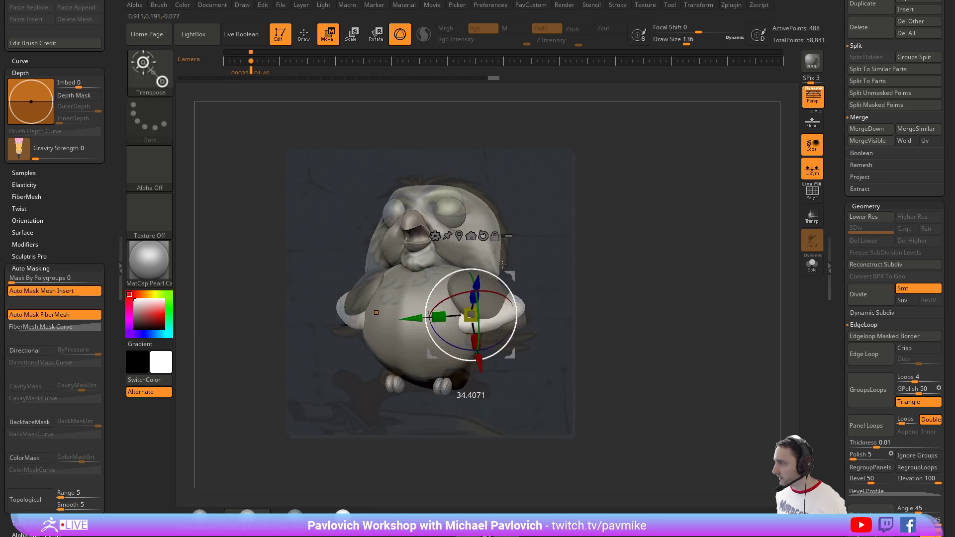
pyautogui.moveTo(491, 258); pyautogui.dragTo(475, 256)
pyautogui.moveTo(481, 318)
pyautogui.mouseDown()
pyautogui.moveTo(490, 339)
pyautogui.moveTo(472, 308)
pyautogui.mouseUp()
# Scale down the wing copies and move and rotate them to line up with the reference's lower wing feathers.
pyautogui.moveTo(511, 275); pyautogui.dragTo(514, 295)
pyautogui.moveTo(484, 333); pyautogui.dragTo(523, 333)
pyautogui.moveTo(456, 356); pyautogui.dragTo(470, 346)
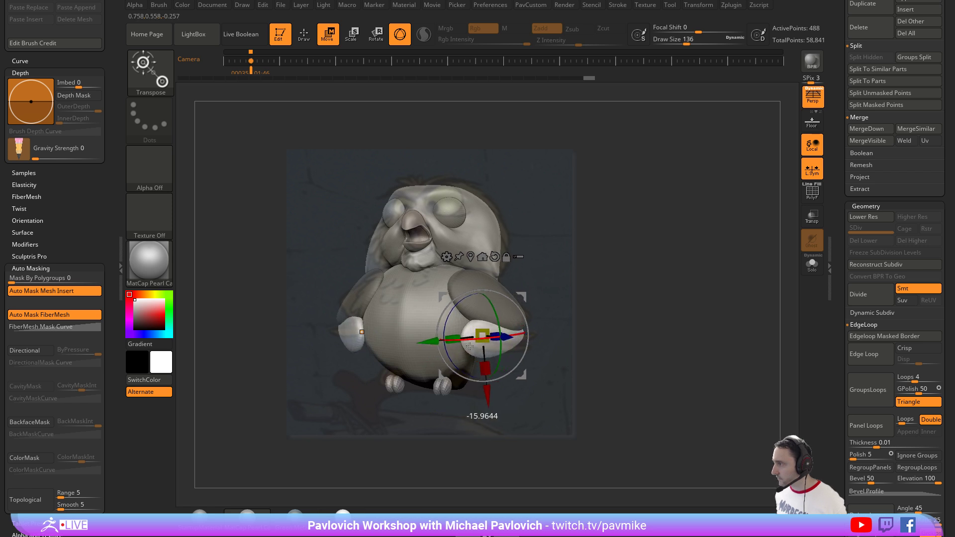
pyautogui.moveTo(524, 299); pyautogui.dragTo(527, 320)
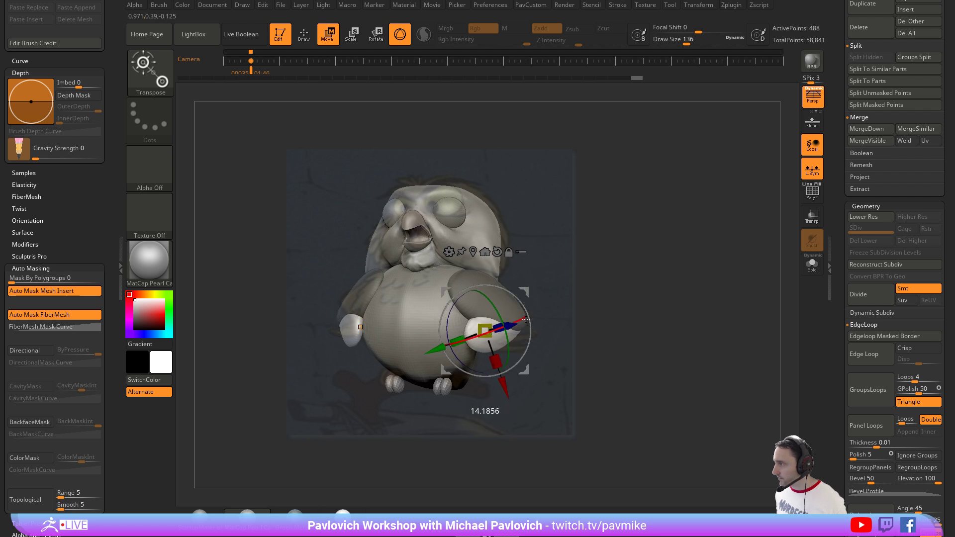
# Pull the lower wings toward the reference feather shape with the Move brush, using draw sizes 212, 140 and 56.
pyautogui.press('q')
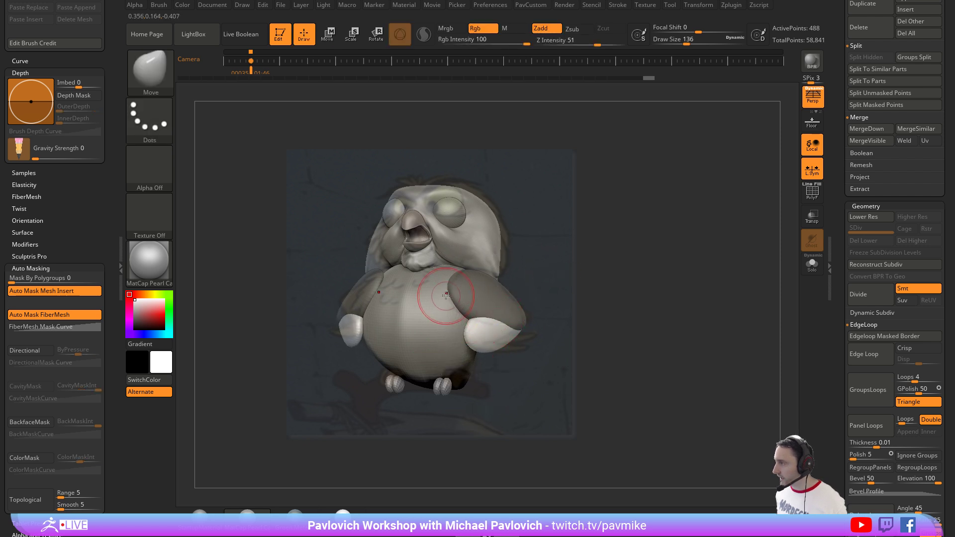
pyautogui.press('s')
pyautogui.moveTo(489, 333)
pyautogui.mouseDown()
pyautogui.moveTo(501, 332)
pyautogui.moveTo(475, 342)
pyautogui.moveTo(491, 339)
pyautogui.mouseUp()
pyautogui.press('s')
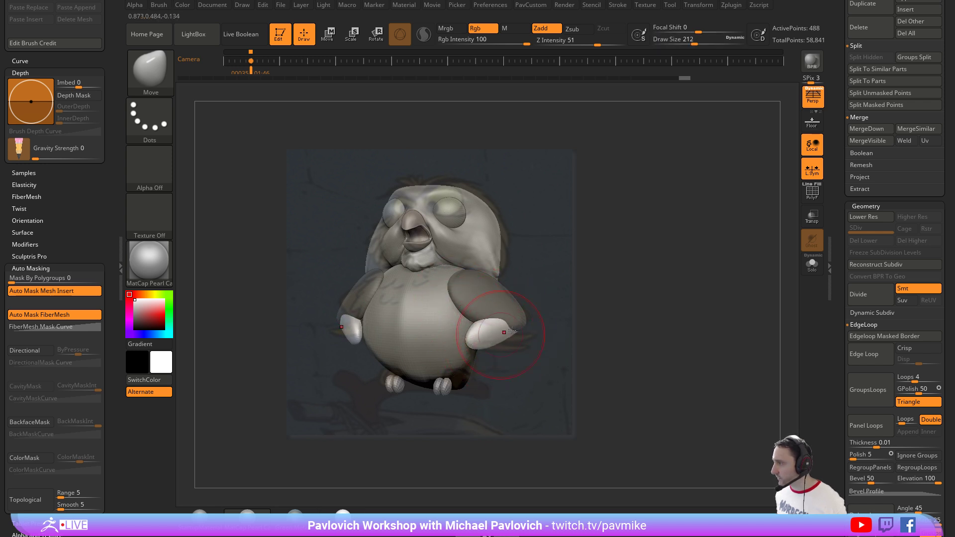
pyautogui.press('s')
pyautogui.moveTo(524, 322); pyautogui.dragTo(526, 322)
pyautogui.press('s')
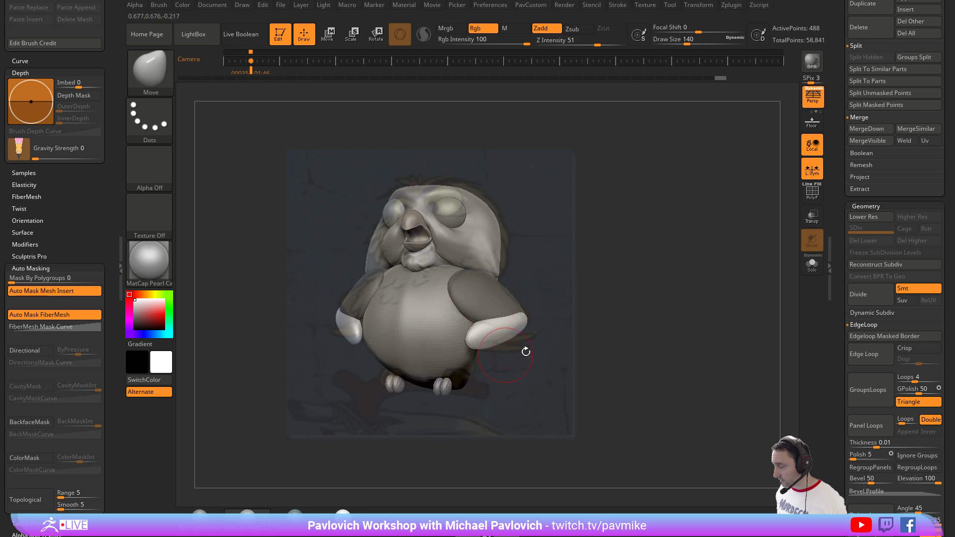
pyautogui.press('s')
pyautogui.moveTo(542, 304)
pyautogui.mouseDown()
pyautogui.moveTo(584, 289)
pyautogui.moveTo(528, 300)
pyautogui.mouseUp()
pyautogui.press('s')
pyautogui.moveTo(534, 337); pyautogui.dragTo(530, 337)
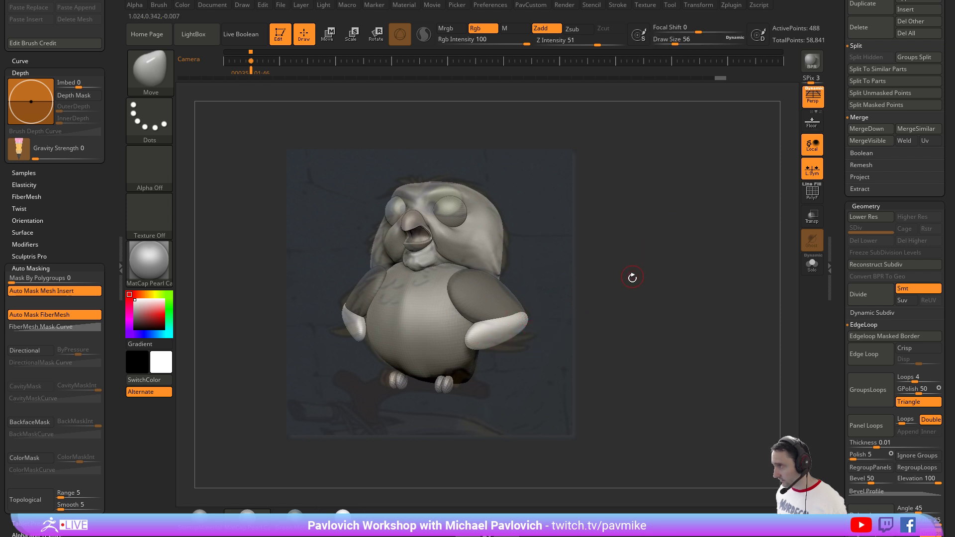
# Clear the mask from the wings and recall the stored camera keyframe to compare the owl with the reference.
pyautogui.moveTo(632, 277); pyautogui.dragTo(638, 266)
pyautogui.keyDown('ctrl'); pyautogui.moveTo(690, 300); pyautogui.dragTo(701, 346); pyautogui.keyUp('ctrl')
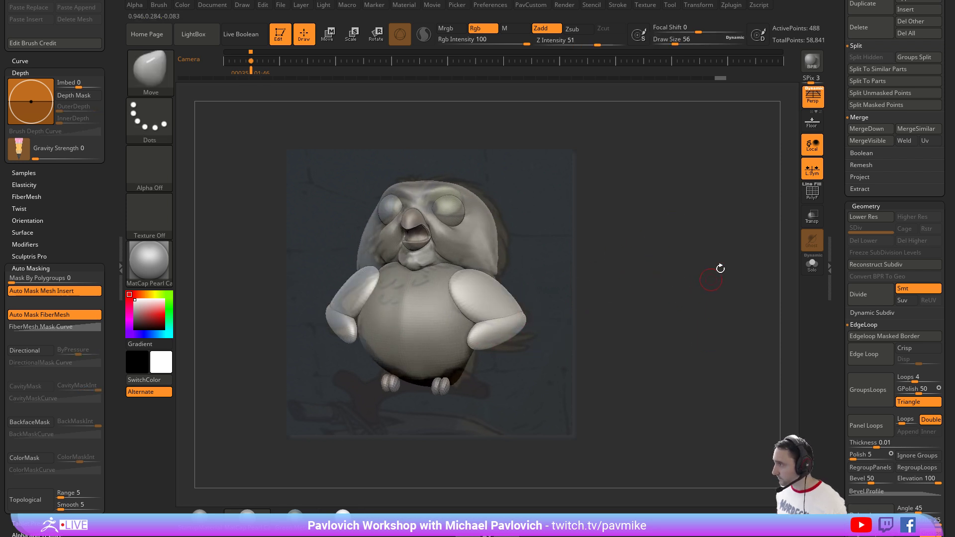
pyautogui.keyDown('shift'); pyautogui.moveTo(696, 254); pyautogui.dragTo(663, 253); pyautogui.keyUp('shift')
pyautogui.press('Left')
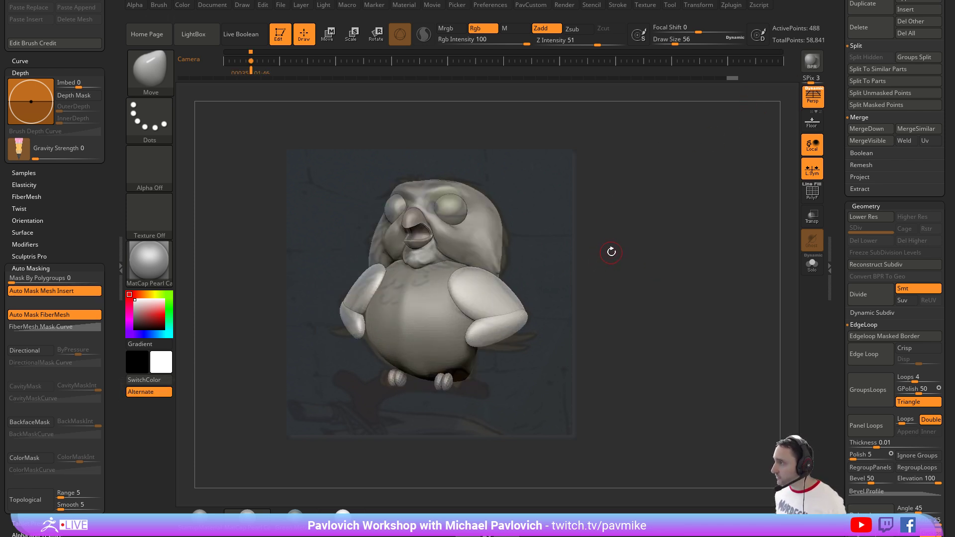
pyautogui.moveTo(610, 229); pyautogui.dragTo(634, 249)
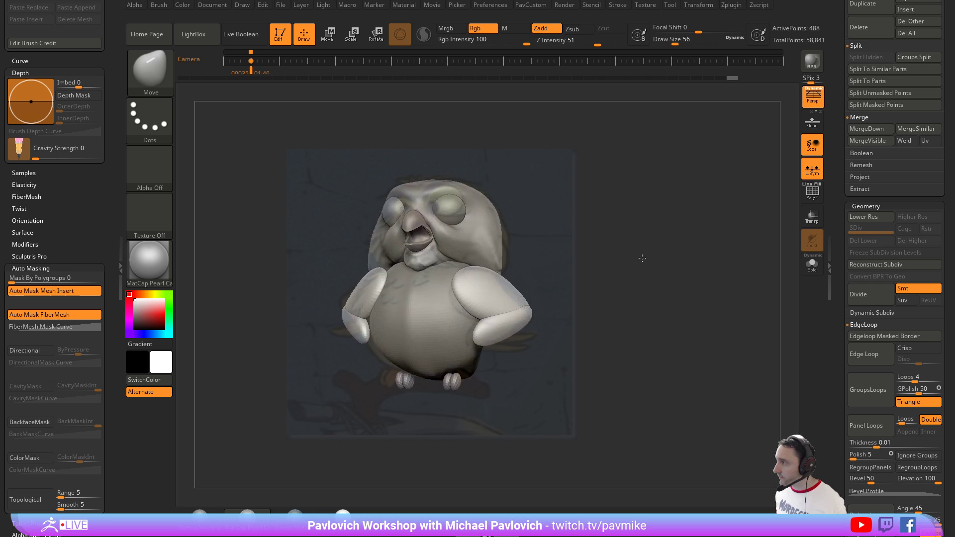
pyautogui.moveTo(580, 203); pyautogui.dragTo(576, 235)
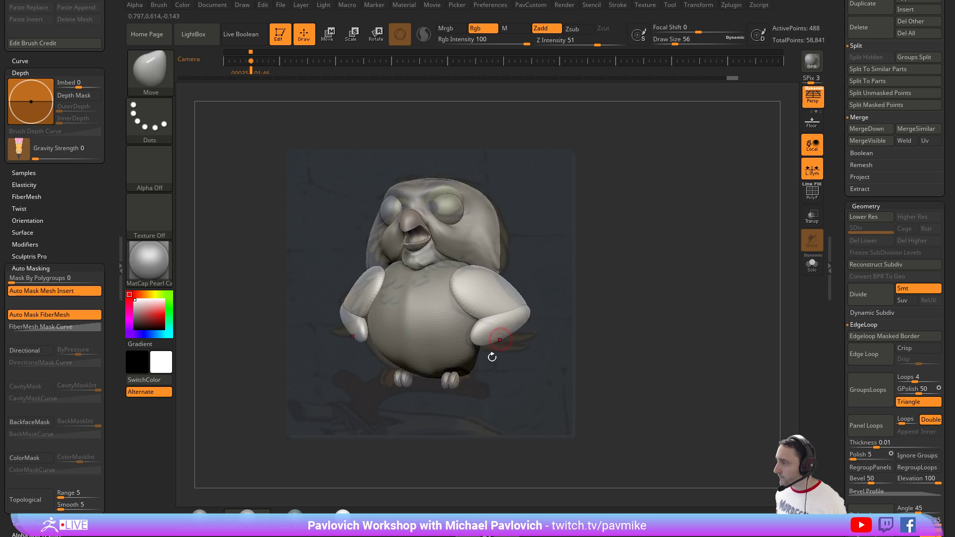
# Select the feet, centre the transform gizmo on them and nudge them toward the reference feet.
pyautogui.keyDown('alt'); pyautogui.click(454, 383); pyautogui.keyUp('alt')
pyautogui.press('w')
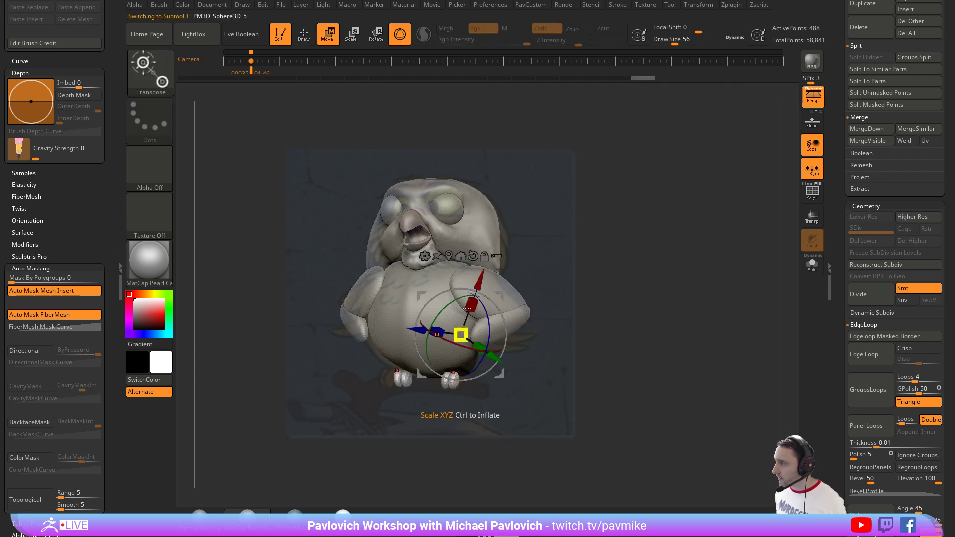
pyautogui.click(448, 255)
pyautogui.moveTo(451, 380); pyautogui.dragTo(464, 375)
pyautogui.press('q')
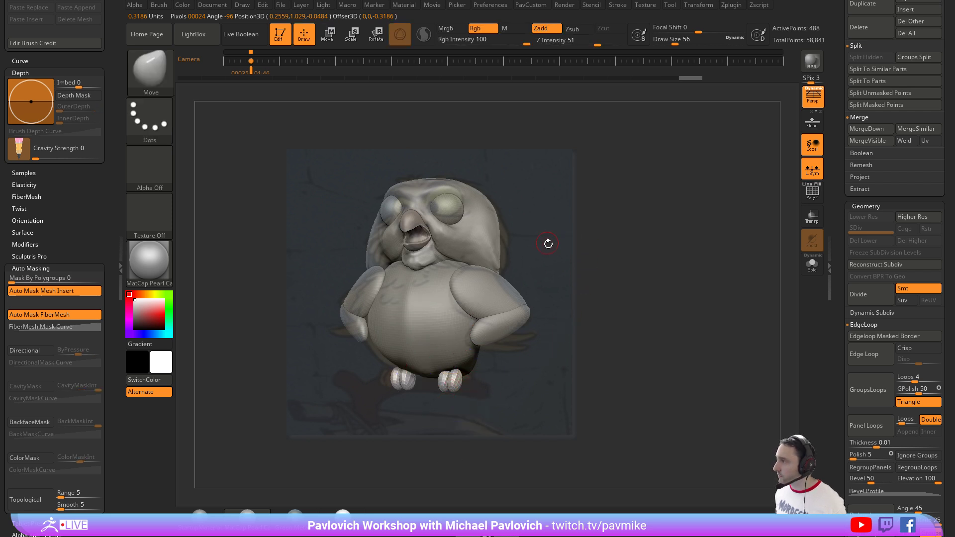
# Select the eyes, enlarge them slightly and reposition them in the sockets to match the reference.
pyautogui.keyDown('alt'); pyautogui.click(457, 213); pyautogui.keyUp('alt')
pyautogui.press('w')
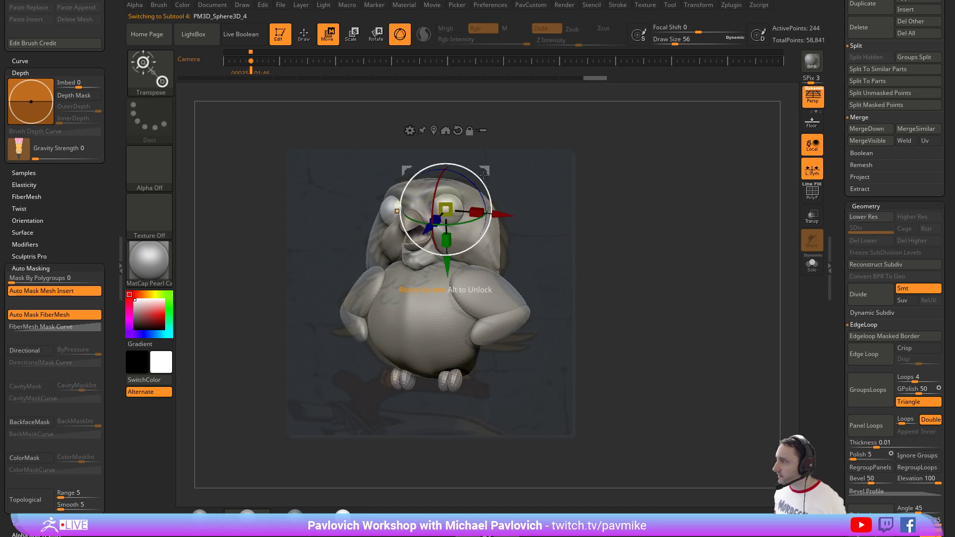
pyautogui.moveTo(484, 166); pyautogui.dragTo(481, 163)
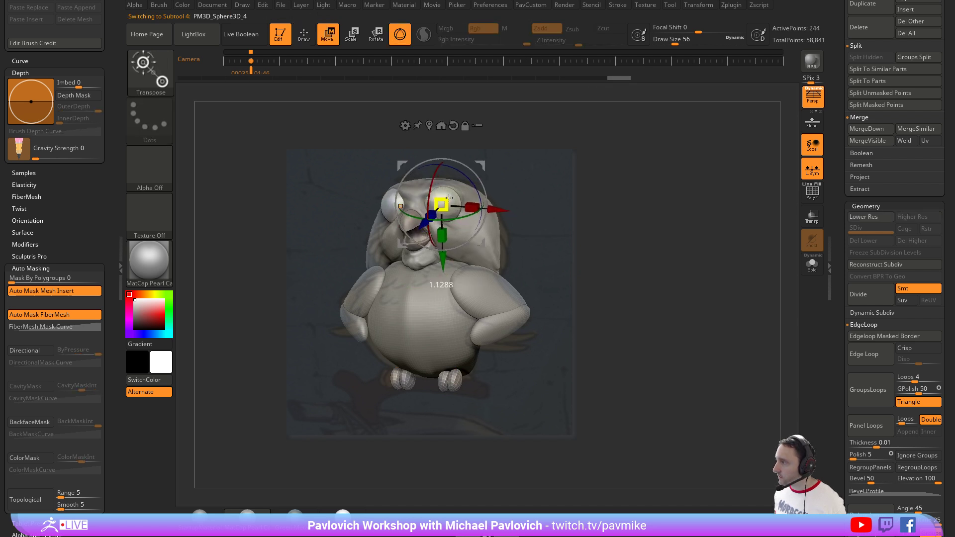
pyautogui.moveTo(449, 198); pyautogui.dragTo(452, 195)
pyautogui.press('q')
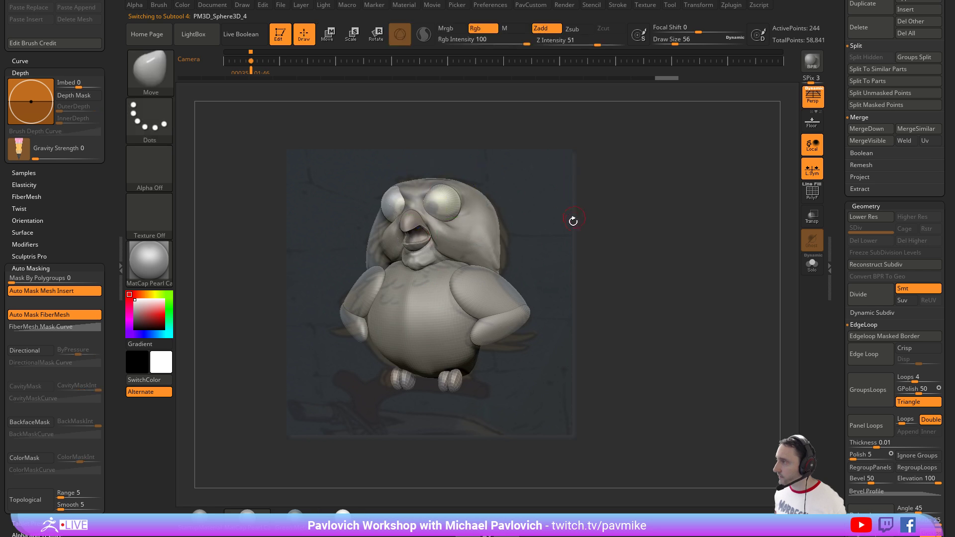
pyautogui.press('w')
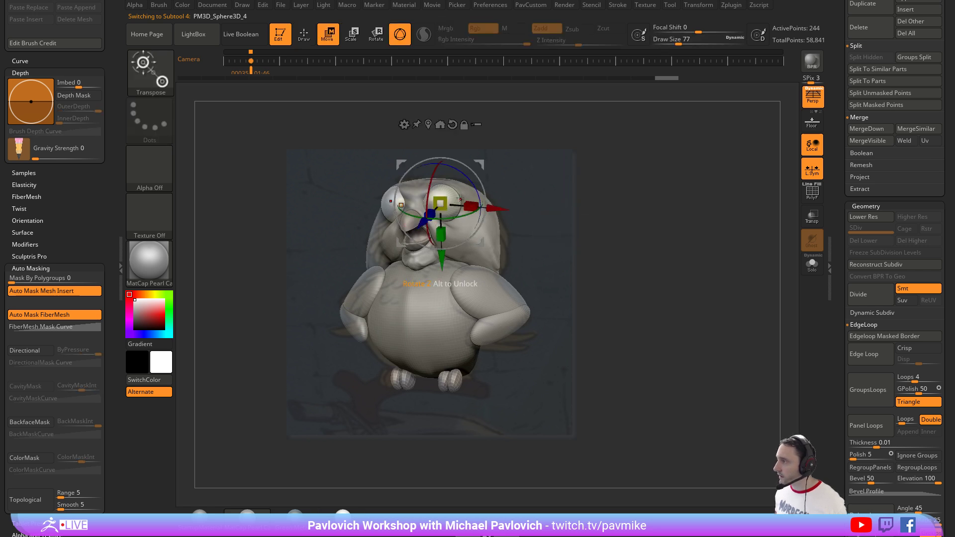
pyautogui.moveTo(419, 221); pyautogui.dragTo(423, 219)
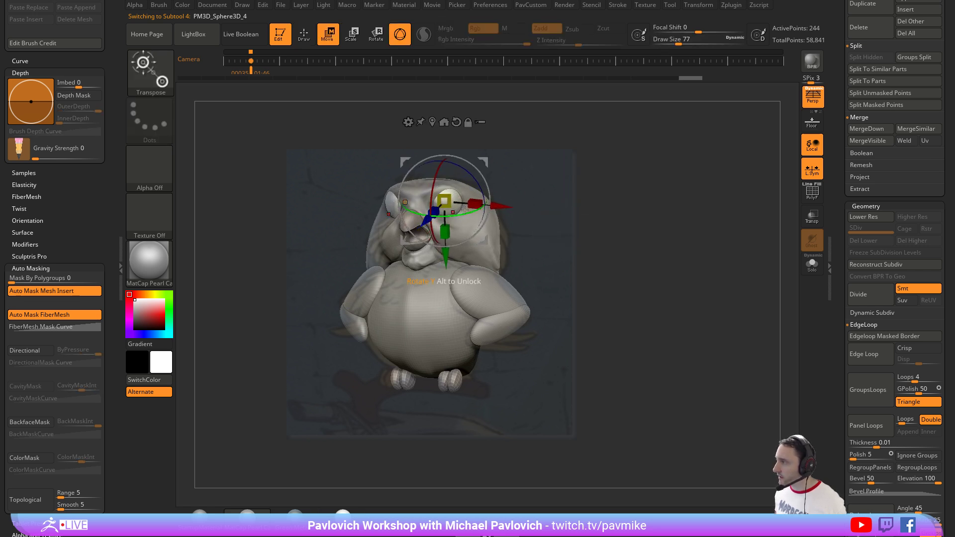
pyautogui.moveTo(497, 209)
pyautogui.mouseDown()
pyautogui.moveTo(448, 195)
pyautogui.moveTo(445, 214)
pyautogui.mouseUp()
pyautogui.press('q')
# Turn on ghost transparency for the head and sculpt and smooth the brow area with the Standard brush at draw size 74.
pyautogui.keyDown('alt'); pyautogui.click(483, 232); pyautogui.keyUp('alt')
pyautogui.press('s')
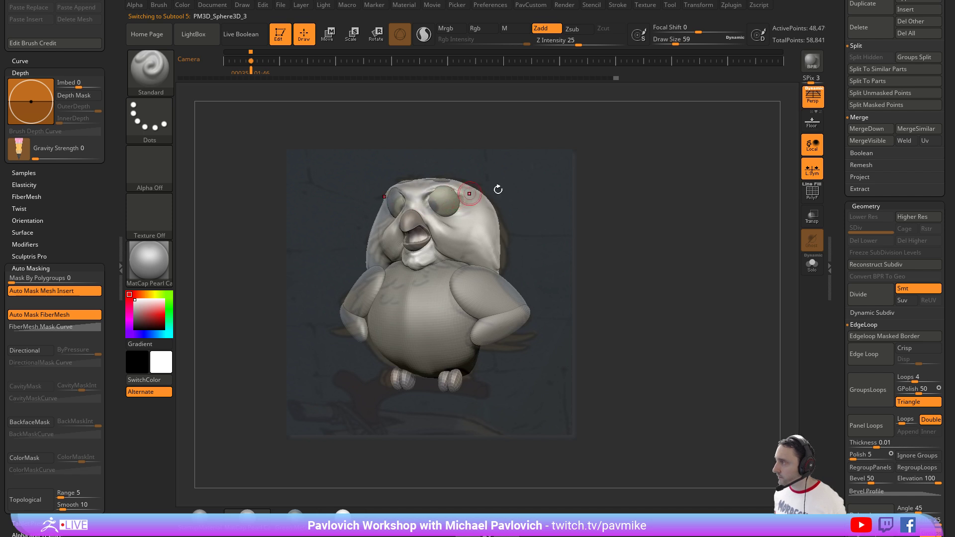
pyautogui.click(807, 221)
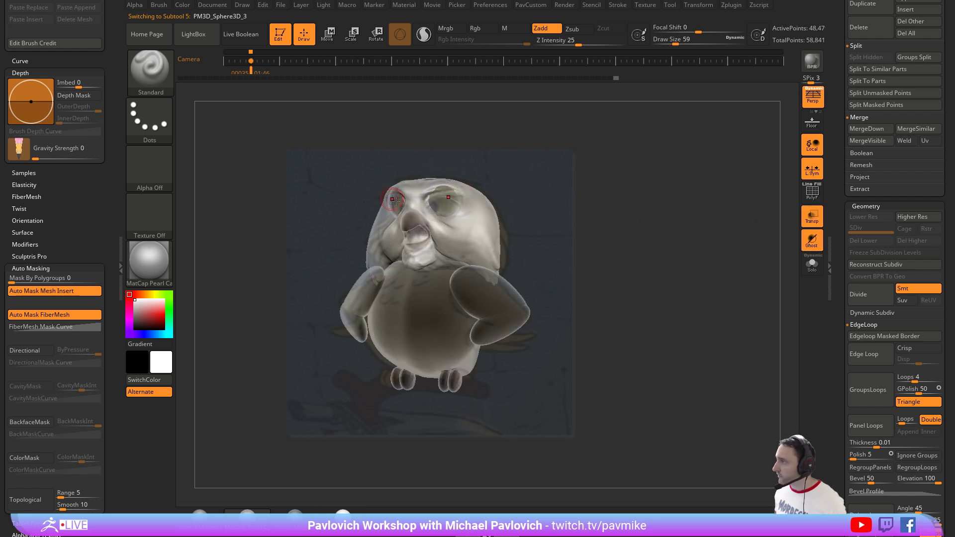
pyautogui.press('s')
pyautogui.click(430, 201)
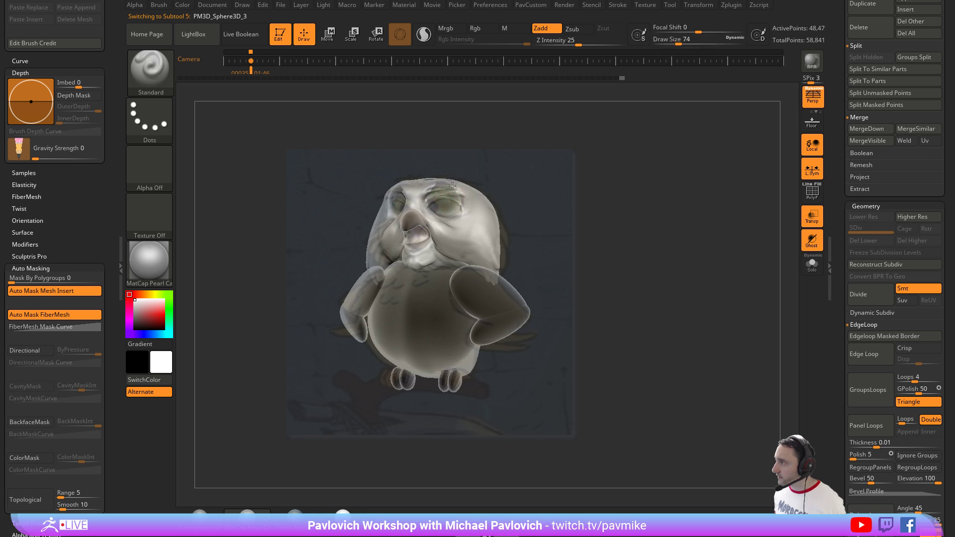
pyautogui.press('shift')
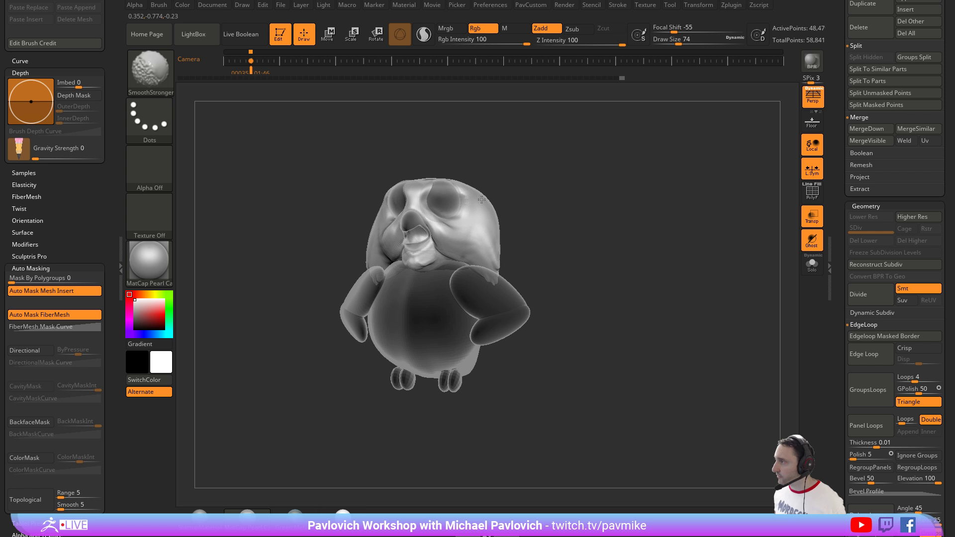
pyautogui.press('s')
pyautogui.click(451, 189)
pyautogui.hotkey('shift', 'z')
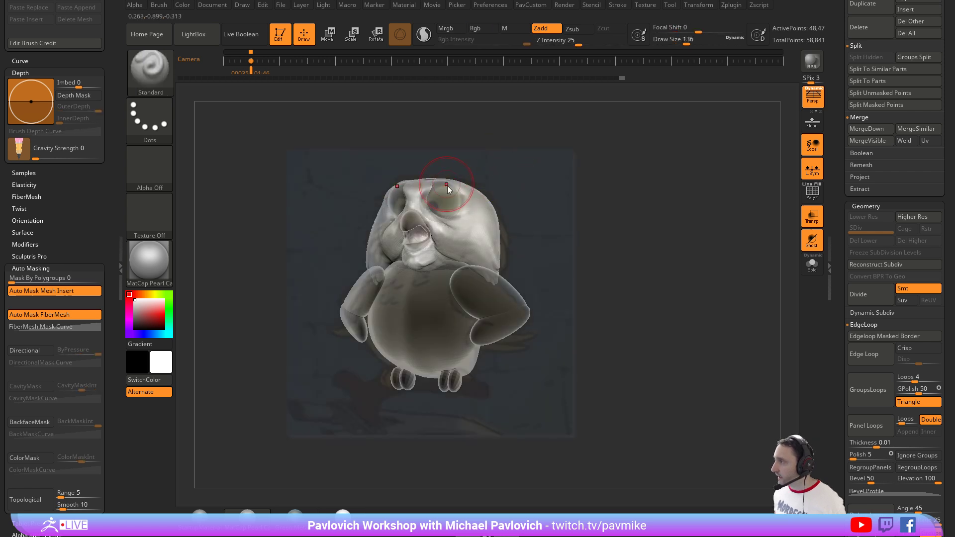
# Reshape the crown and sides of the head to the reference outline with the Move brush at draw size 192.
pyautogui.press('b')
pyautogui.press('m')
pyautogui.press('v')
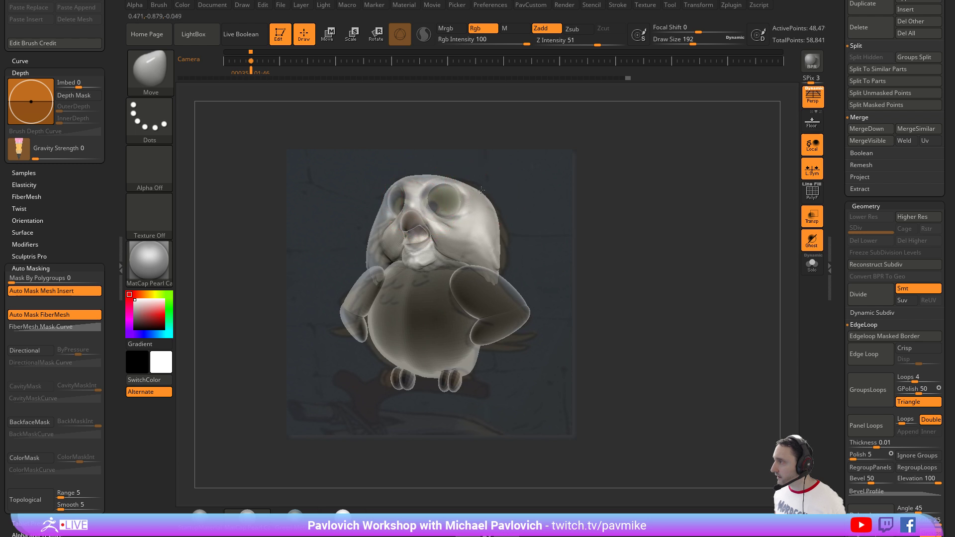
pyautogui.moveTo(502, 258)
pyautogui.mouseDown()
pyautogui.moveTo(502, 237)
pyautogui.moveTo(452, 229)
pyautogui.mouseUp()
# Paint the reference image's colours onto the chest and face using the Standard brush with Rgb on, Zadd off and draw size 172.
pyautogui.press('b')
pyautogui.press('s')
pyautogui.press('t')
pyautogui.press('s')
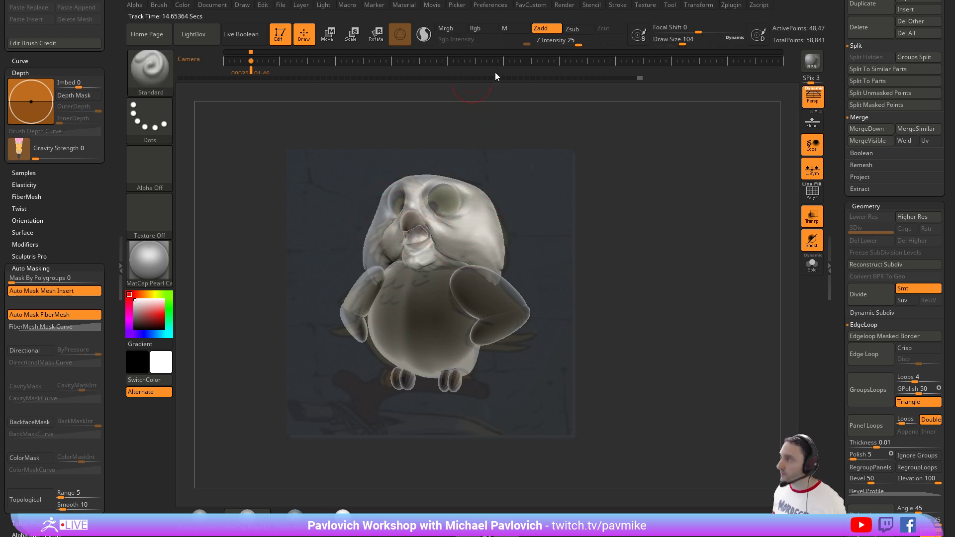
pyautogui.click(483, 28)
pyautogui.click(544, 29)
pyautogui.press('s')
pyautogui.moveTo(456, 238); pyautogui.dragTo(465, 238)
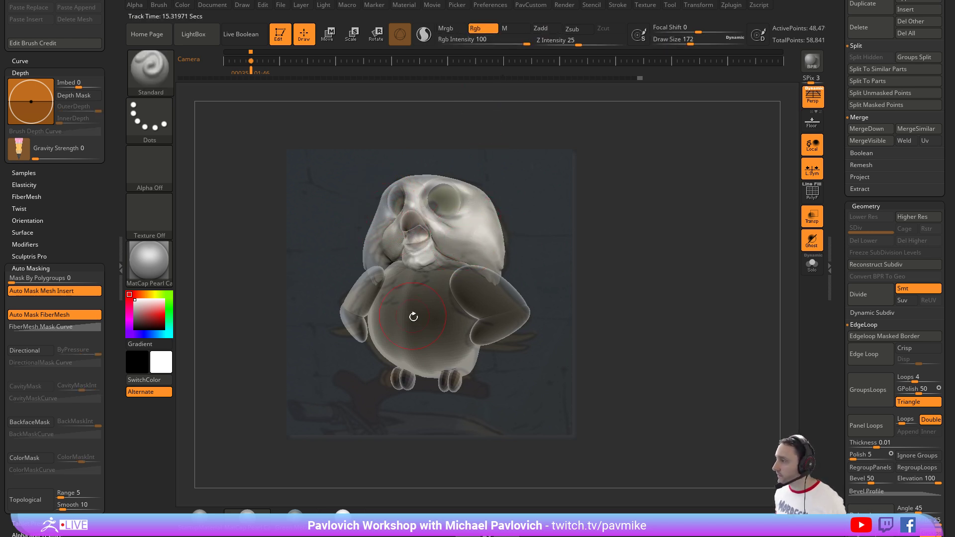
pyautogui.keyDown('alt'); pyautogui.click(432, 313); pyautogui.keyUp('alt')
pyautogui.moveTo(405, 285)
pyautogui.mouseDown()
pyautogui.moveTo(390, 286)
pyautogui.moveTo(420, 326)
pyautogui.mouseUp()
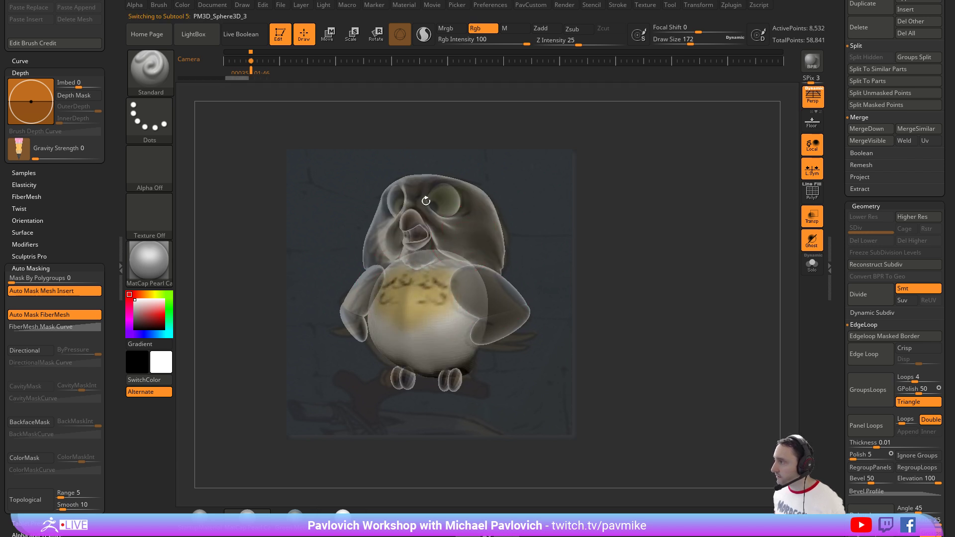
pyautogui.keyDown('alt'); pyautogui.click(467, 230); pyautogui.keyUp('alt')
pyautogui.moveTo(442, 209)
pyautogui.mouseDown()
pyautogui.moveTo(470, 243)
pyautogui.moveTo(494, 248)
pyautogui.moveTo(450, 181)
pyautogui.mouseUp()
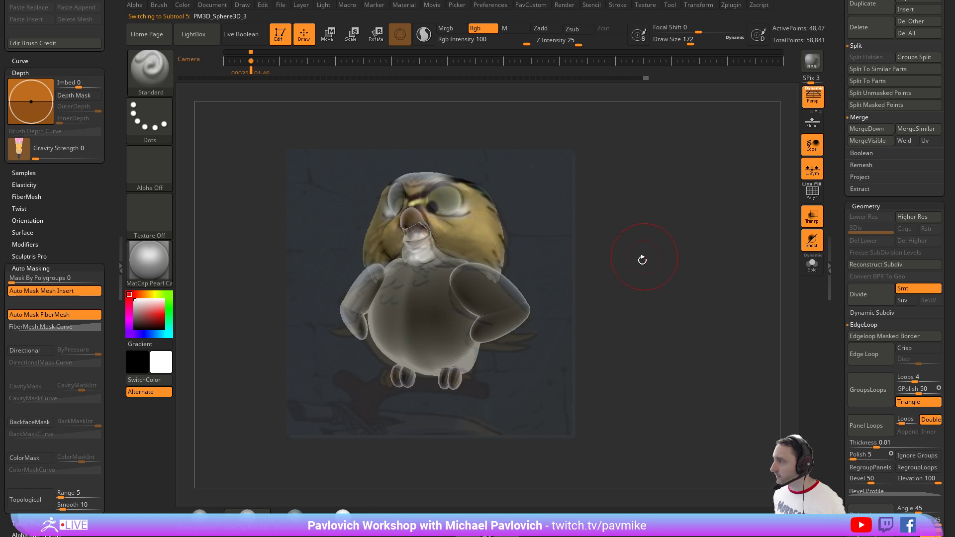
# Turn off the painted colour display on all subtools and bring back the reference overlay.
pyautogui.hotkey('shift', 'z')
pyautogui.press('s')
pyautogui.moveTo(614, 244); pyautogui.dragTo(600, 243)
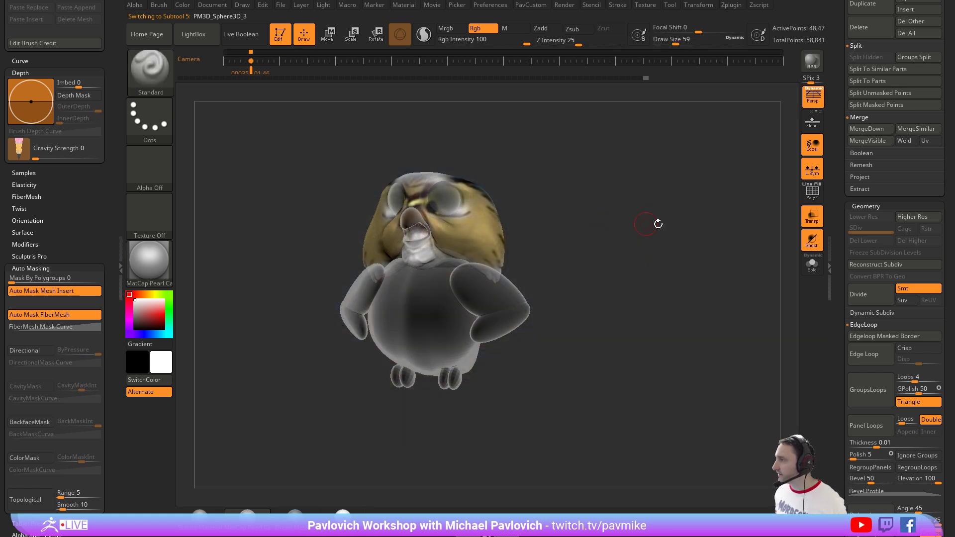
pyautogui.moveTo(841, 229); pyautogui.dragTo(844, 507)
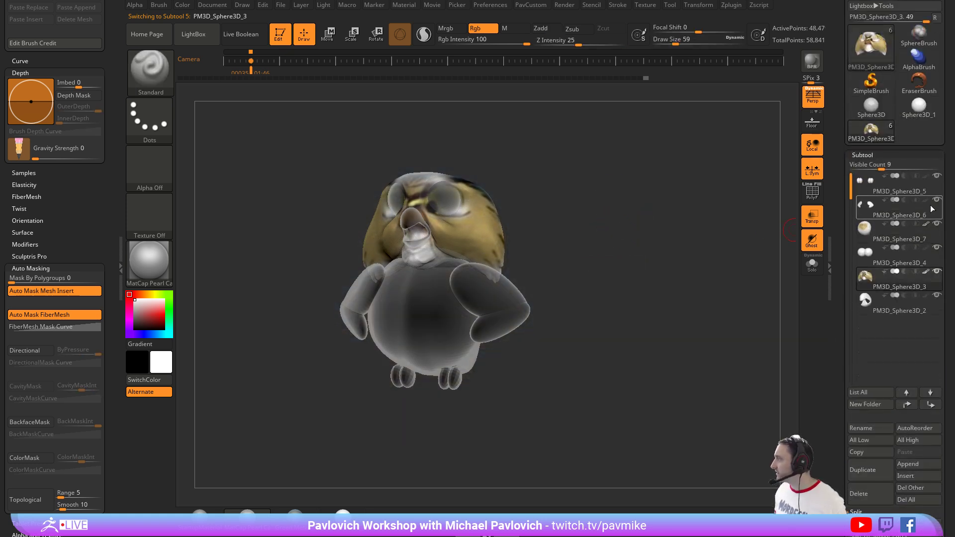
pyautogui.keyDown('shift'); pyautogui.click(925, 272); pyautogui.keyUp('shift')
pyautogui.hotkey('shift', 'z')
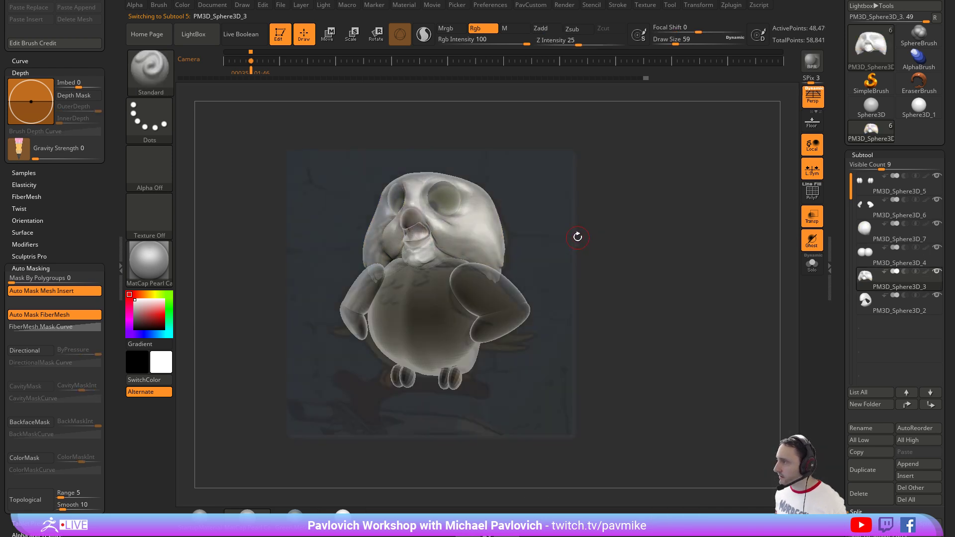
# Select the eyes, turn off the reference overlay and transparency, and lower the eyes slightly from the front view.
pyautogui.keyDown('alt'); pyautogui.click(486, 192); pyautogui.keyUp('alt')
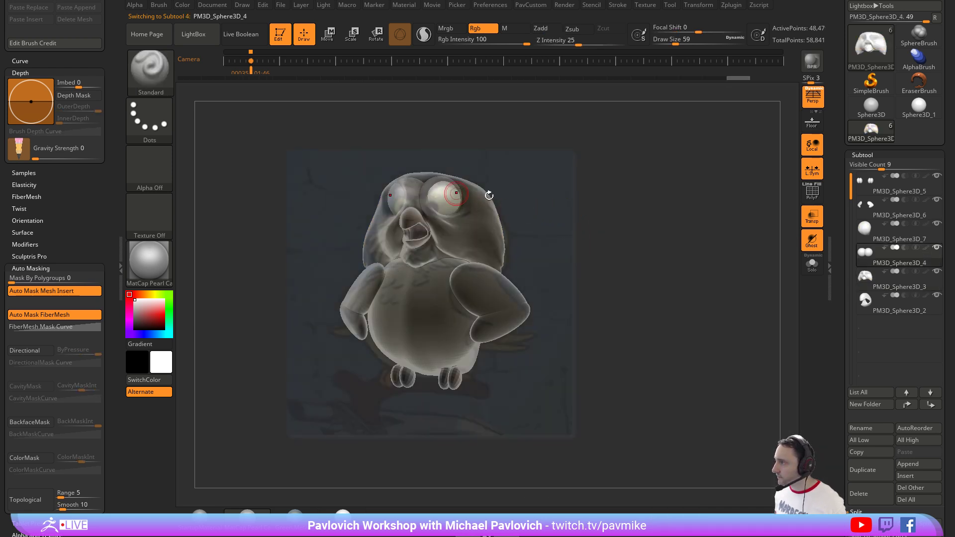
pyautogui.press('w')
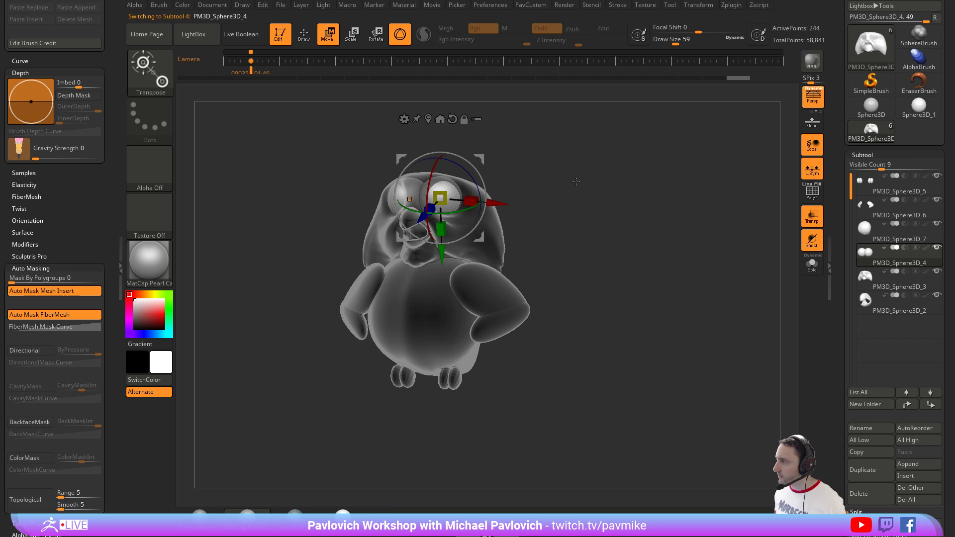
pyautogui.hotkey('shift', 'z')
pyautogui.hotkey('shift', 'z')
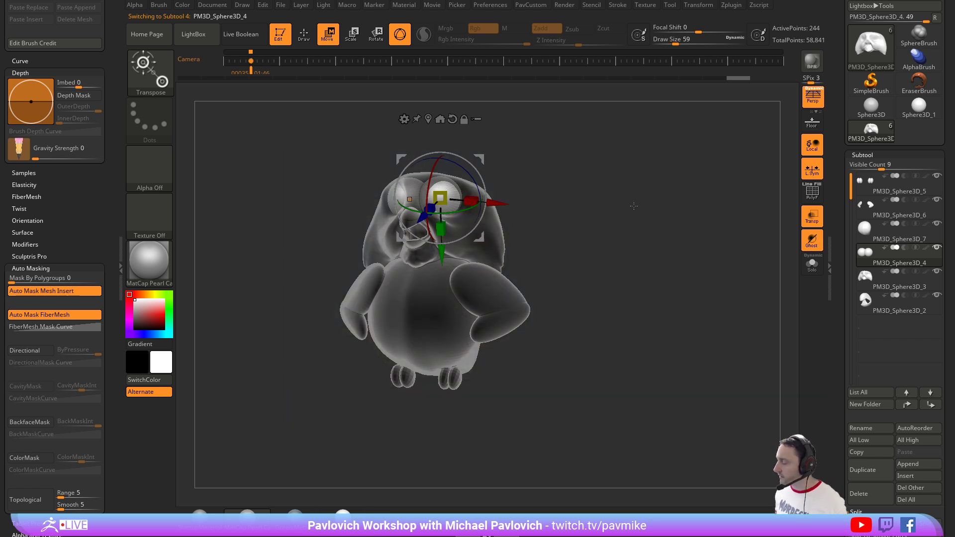
pyautogui.click(811, 217)
pyautogui.press('q')
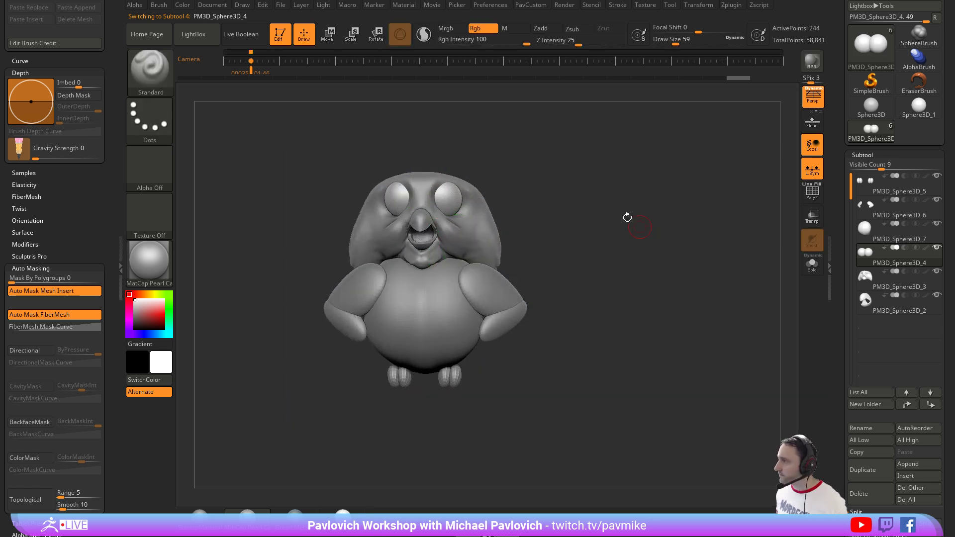
pyautogui.press('w')
pyautogui.moveTo(482, 159); pyautogui.dragTo(485, 164)
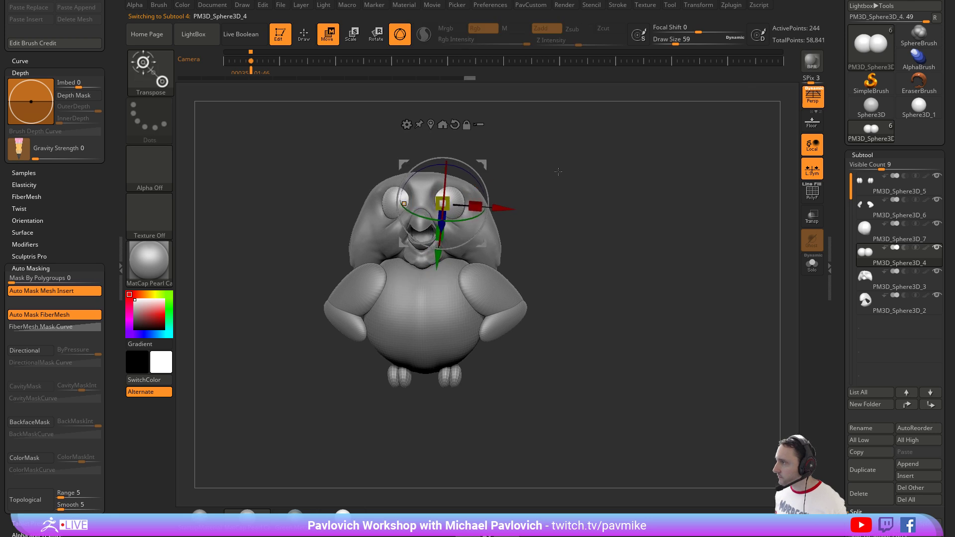
pyautogui.press('q')
# Isolate the eyes in Solo mode, try to move them outward, and undo the eye move.
pyautogui.keyDown('ctrl'); pyautogui.moveTo(630, 197); pyautogui.dragTo(642, 235, button='right'); pyautogui.keyUp('ctrl')
pyautogui.click(814, 265)
pyautogui.press('w')
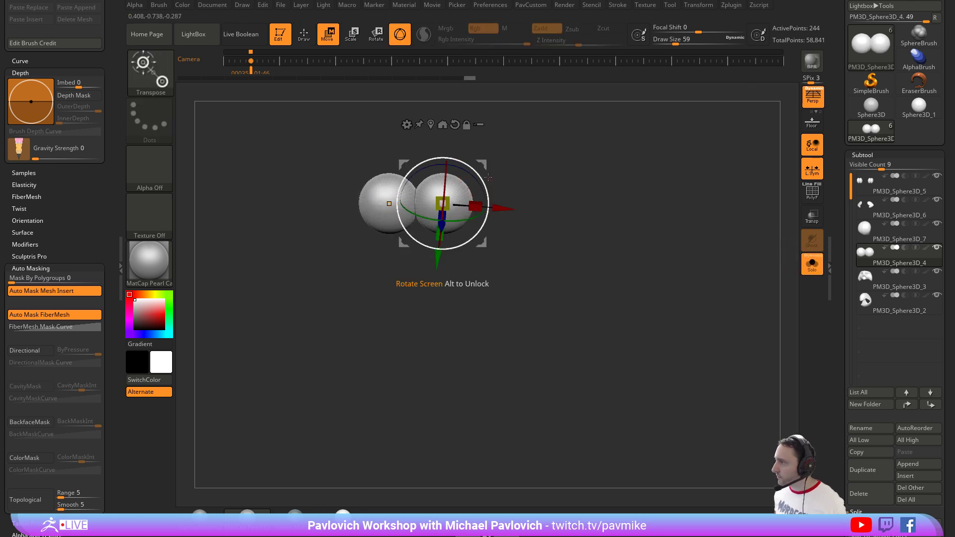
pyautogui.moveTo(484, 163); pyautogui.dragTo(520, 177)
pyautogui.hotkey('ctrl', 'z')
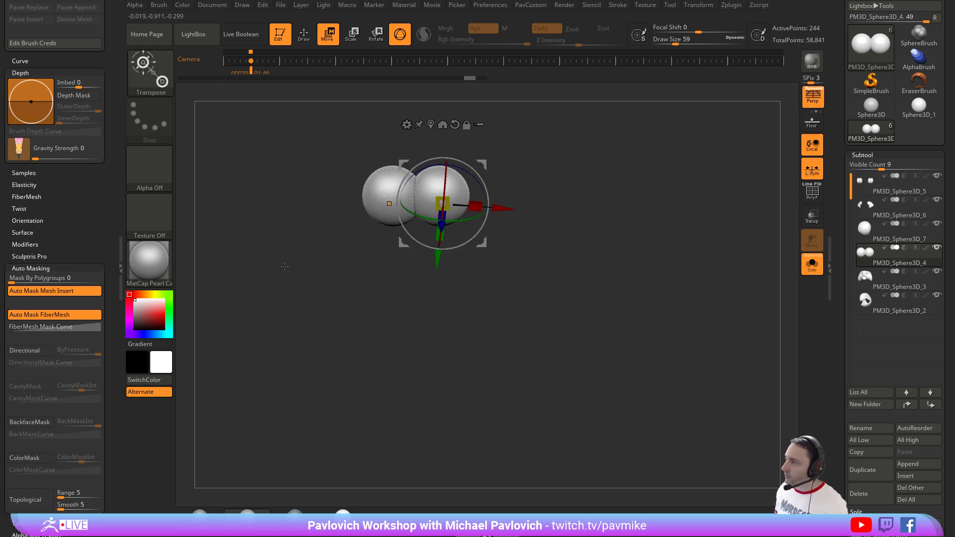
# Adjust the isolated eyes' sideways placement with the transform gizmo and turn off Solo mode.
pyautogui.click(389, 203)
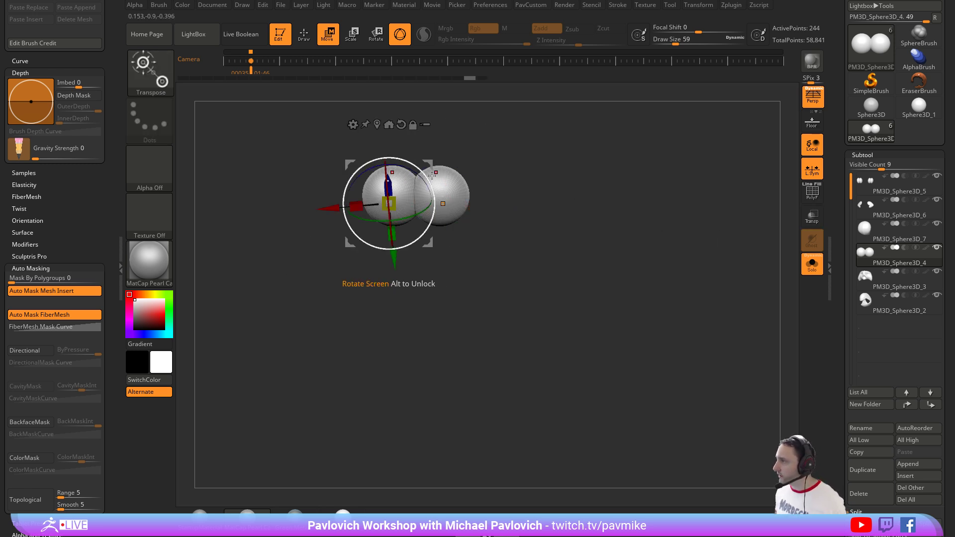
pyautogui.click(461, 191)
pyautogui.moveTo(463, 192)
pyautogui.mouseDown()
pyautogui.moveTo(486, 194)
pyautogui.moveTo(448, 191)
pyautogui.mouseUp()
pyautogui.moveTo(488, 151); pyautogui.dragTo(497, 152)
pyautogui.press('q')
pyautogui.click(812, 264)
# Adjust how deep the eyes sit in the head by moving them front-to-back from the side view.
pyautogui.moveTo(603, 175); pyautogui.dragTo(534, 171)
pyautogui.press('w')
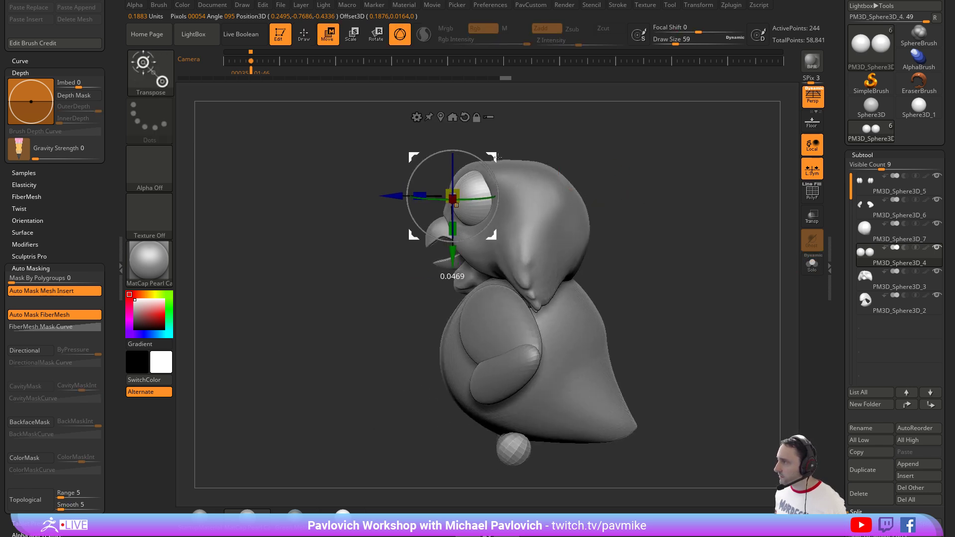
pyautogui.press('q')
pyautogui.moveTo(581, 147); pyautogui.dragTo(611, 156)
# Select the head and reshape the brow area around the eyes with the Move brush at draw size 124.
pyautogui.keyDown('alt'); pyautogui.click(509, 207); pyautogui.keyUp('alt')
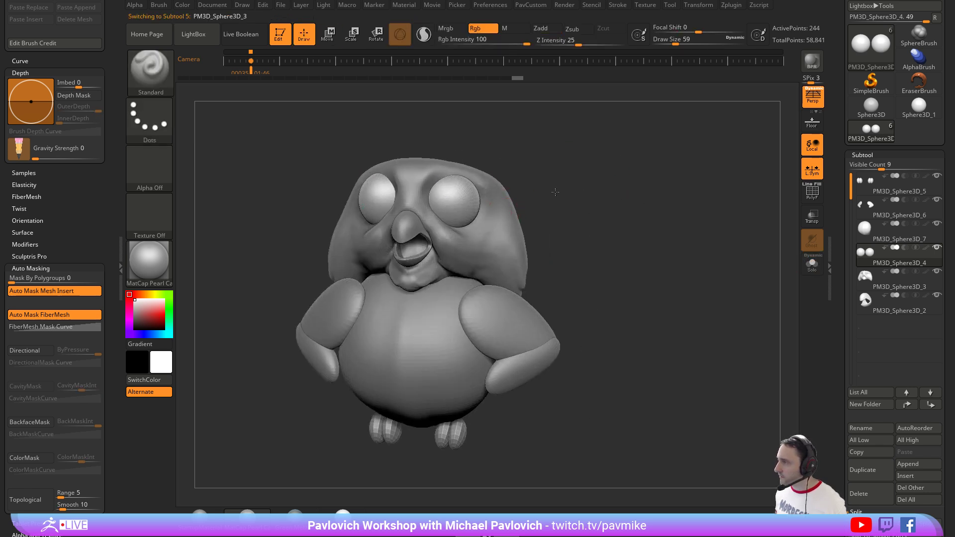
pyautogui.moveTo(583, 188)
pyautogui.mouseDown()
pyautogui.moveTo(594, 188)
pyautogui.moveTo(551, 173)
pyautogui.mouseUp()
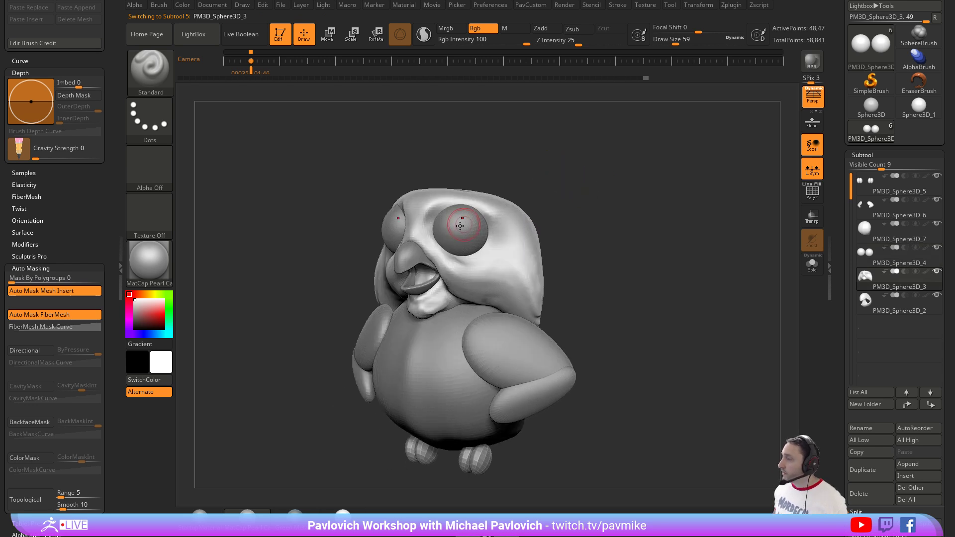
pyautogui.moveTo(460, 225); pyautogui.dragTo(434, 224, button='right')
pyautogui.press(']')
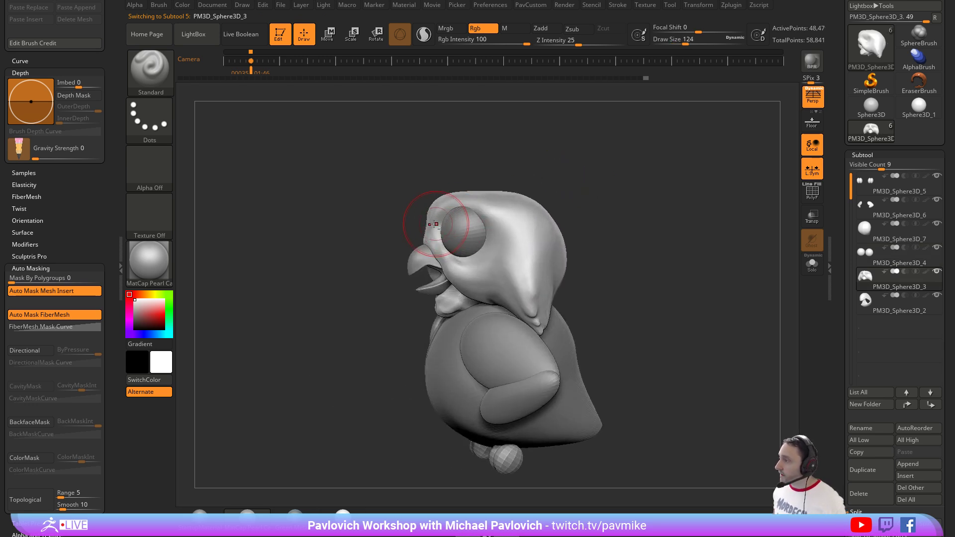
pyautogui.press('b')
pyautogui.press('m')
pyautogui.press('v')
pyautogui.press('shift')
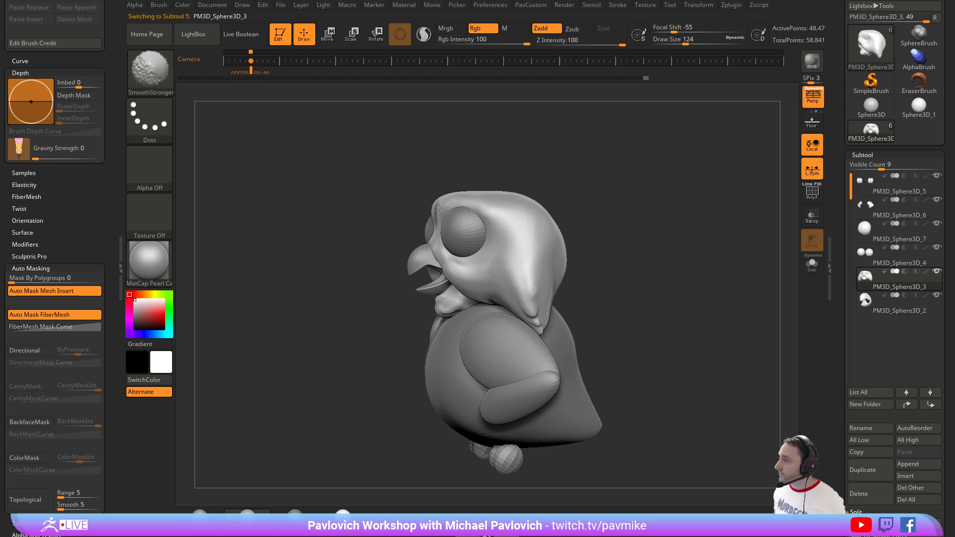
pyautogui.moveTo(541, 164)
pyautogui.keyDown('shift'); pyautogui.mouseDown(button='right')
pyautogui.moveTo(567, 166)
pyautogui.moveTo(503, 175)
pyautogui.mouseUp(button='right'); pyautogui.keyUp('shift')
# Carve brow creases around the upper and outer edges of the eyes with the DamStandard brush at draw size 74.
pyautogui.press('b')
pyautogui.press('d')
pyautogui.press('s')
pyautogui.press('[')
pyautogui.press('[')
pyautogui.press('[')
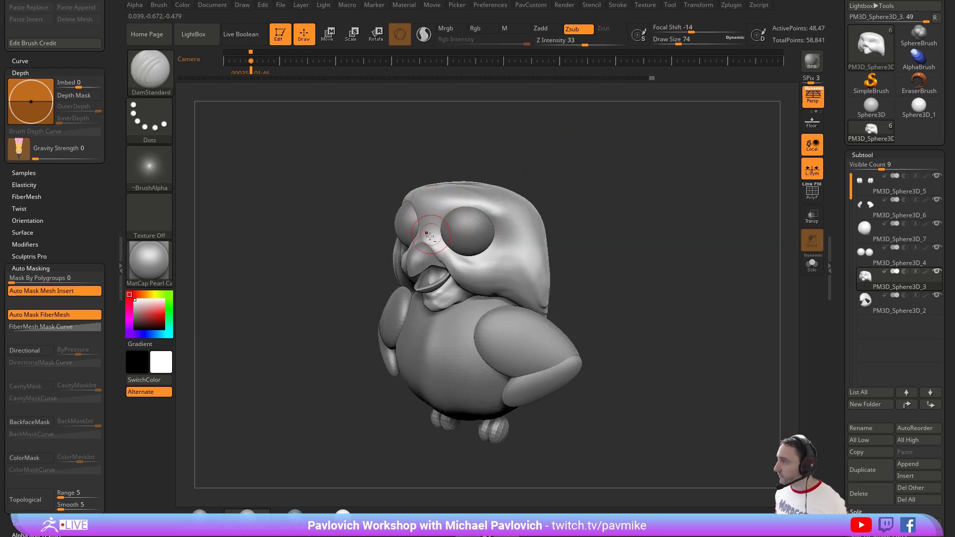
pyautogui.moveTo(555, 166); pyautogui.dragTo(559, 174, button='right')
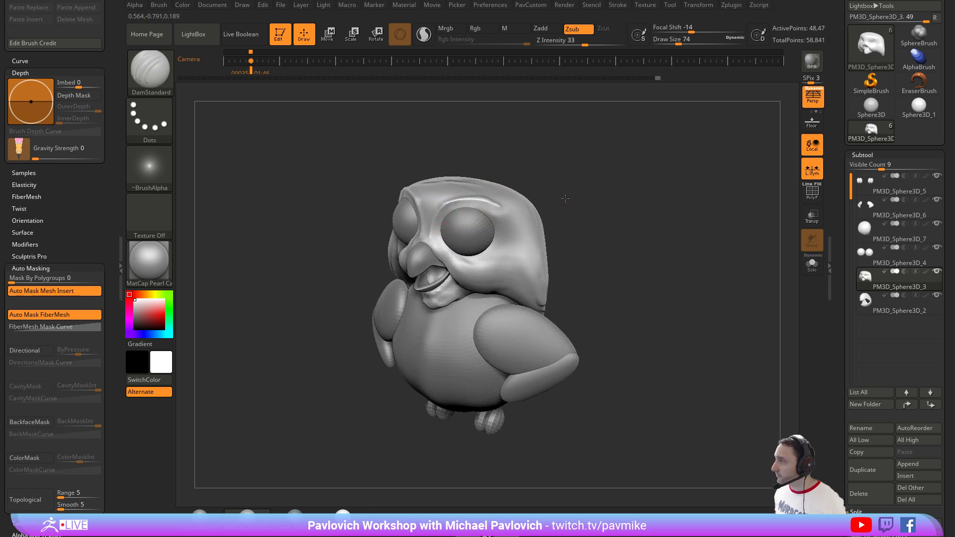
pyautogui.moveTo(569, 200); pyautogui.dragTo(545, 201)
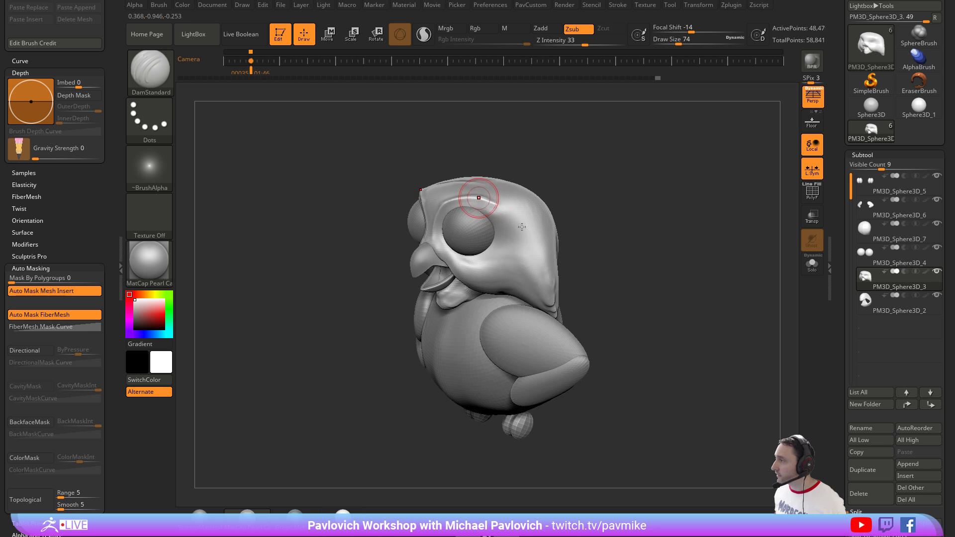
pyautogui.moveTo(619, 252); pyautogui.dragTo(503, 180)
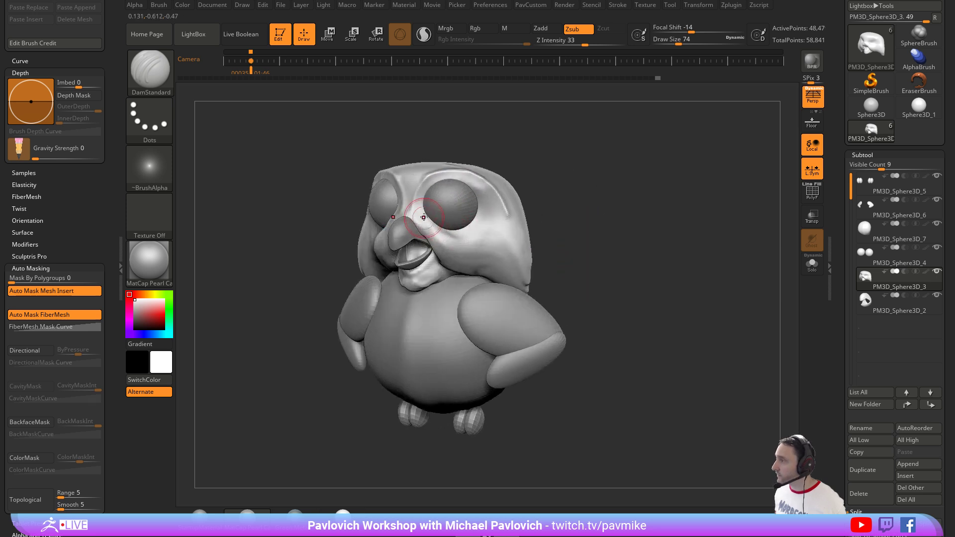
pyautogui.moveTo(571, 198); pyautogui.dragTo(464, 236)
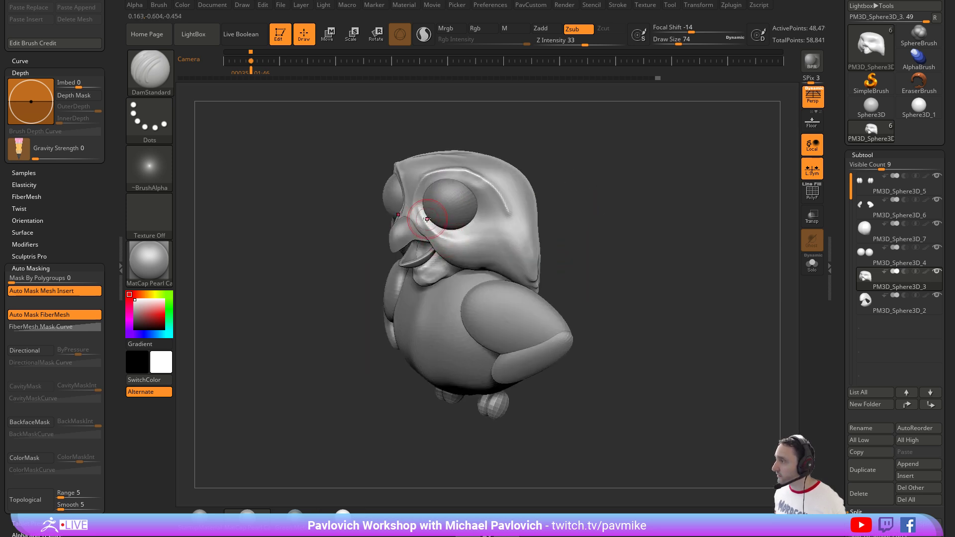
# Reduce the DamStandard brush to draw size 54 and deepen the creases between the cheeks and the beak.
pyautogui.moveTo(544, 219)
pyautogui.mouseDown()
pyautogui.moveTo(601, 199)
pyautogui.moveTo(545, 205)
pyautogui.moveTo(532, 175)
pyautogui.mouseUp()
pyautogui.press('[')
pyautogui.press('[')
pyautogui.moveTo(441, 240); pyautogui.dragTo(428, 254)
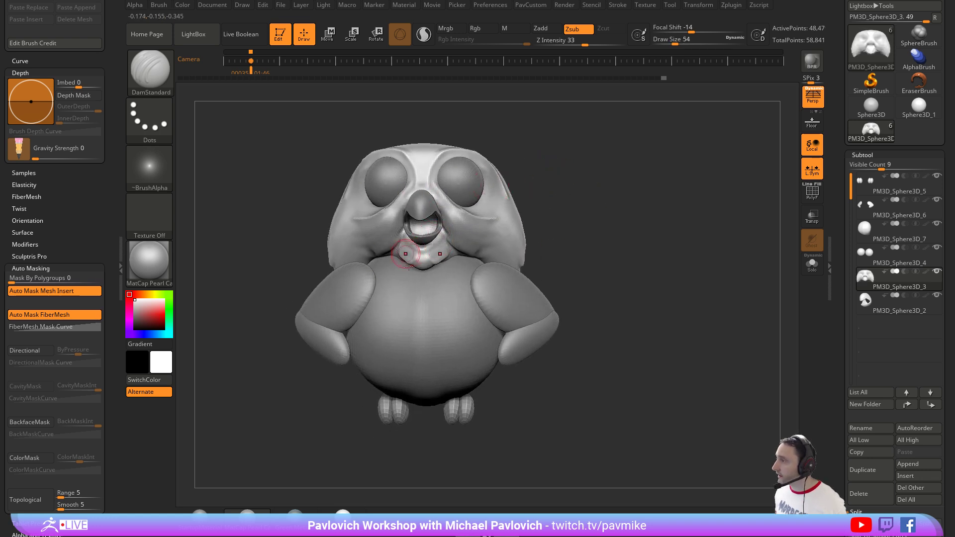
pyautogui.moveTo(540, 232)
pyautogui.mouseDown()
pyautogui.moveTo(483, 224)
pyautogui.moveTo(571, 241)
pyautogui.moveTo(563, 218)
pyautogui.mouseUp()
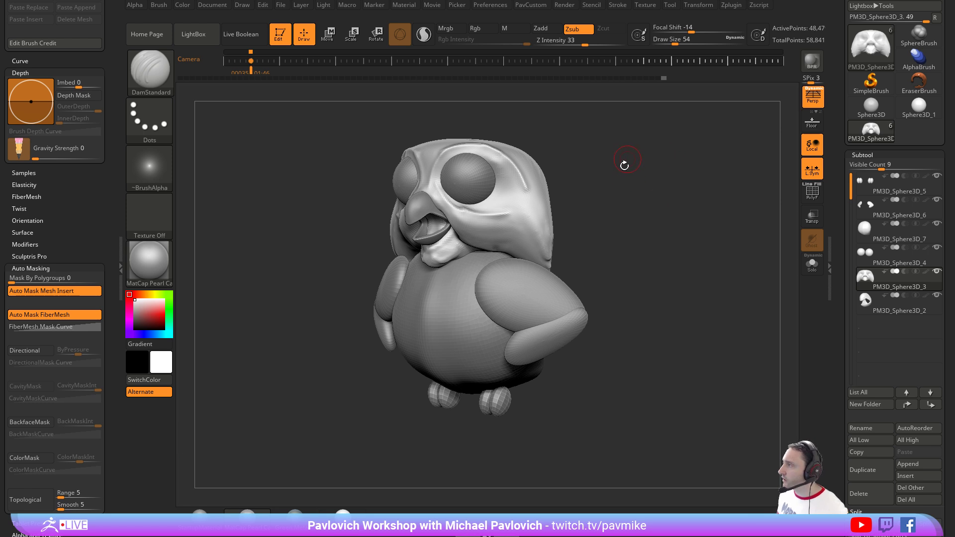
# Smooth the cheek beside the beak and carve the fold below the eye with DamStandard at draw size 59.
pyautogui.moveTo(625, 165)
pyautogui.mouseDown()
pyautogui.moveTo(448, 188)
pyautogui.moveTo(515, 236)
pyautogui.moveTo(552, 204)
pyautogui.mouseUp()
pyautogui.press('shift')
pyautogui.moveTo(416, 224)
pyautogui.keyDown('shift'); pyautogui.mouseDown()
pyautogui.moveTo(463, 246)
pyautogui.moveTo(446, 237)
pyautogui.mouseUp(); pyautogui.keyUp('shift')
pyautogui.press('s')
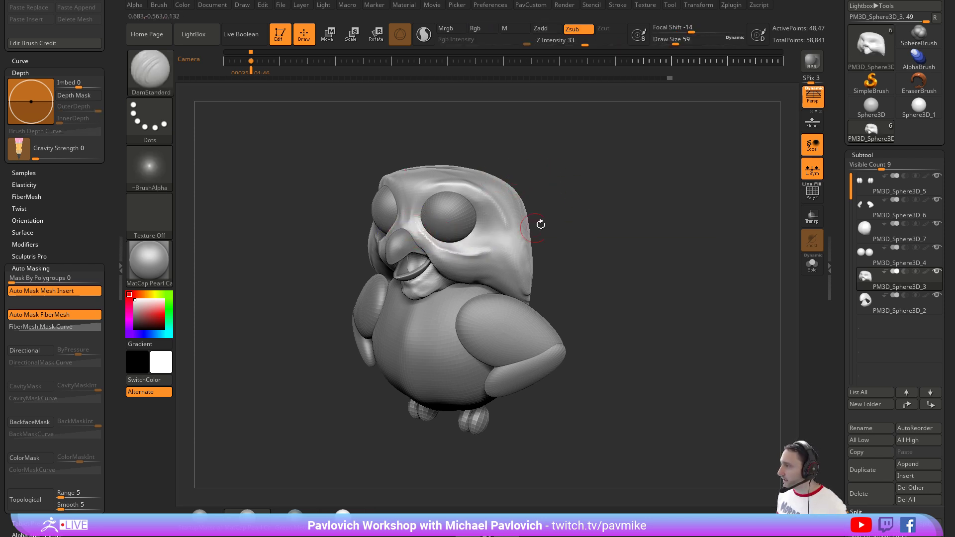
pyautogui.moveTo(541, 222)
pyautogui.mouseDown()
pyautogui.moveTo(490, 230)
pyautogui.moveTo(526, 230)
pyautogui.mouseUp()
pyautogui.moveTo(590, 190); pyautogui.dragTo(537, 205)
pyautogui.press('s')
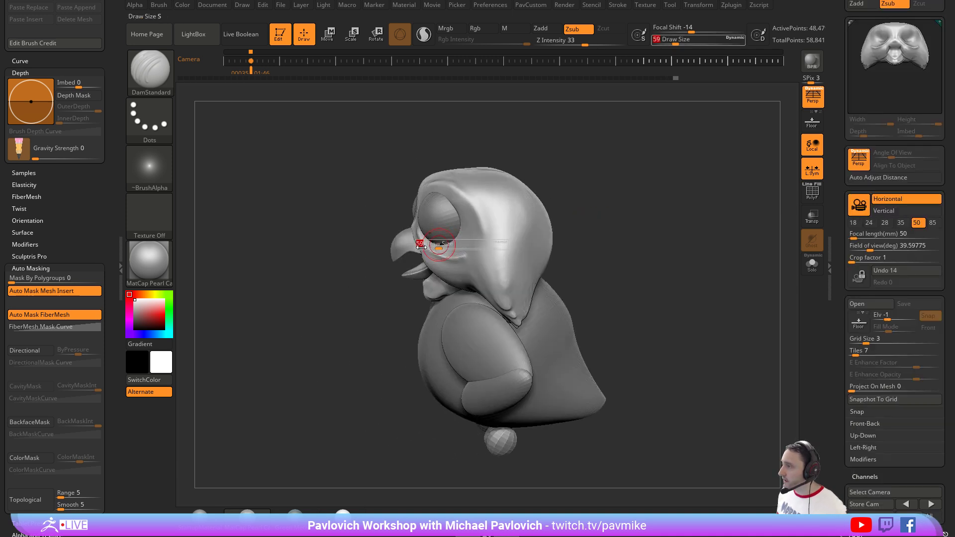
# Reshape the cheeks beside the beak with the Move brush at draw sizes 83 and 65, bringing back the Tool palette.
pyautogui.press('b')
pyautogui.press('m')
pyautogui.press('v')
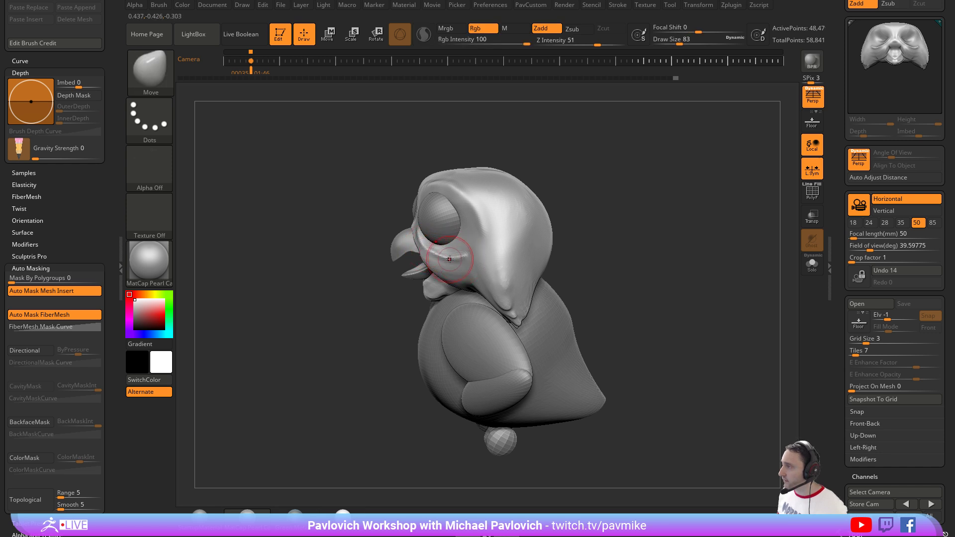
pyautogui.moveTo(618, 219); pyautogui.dragTo(669, 209)
pyautogui.moveTo(836, 28); pyautogui.dragTo(838, 114)
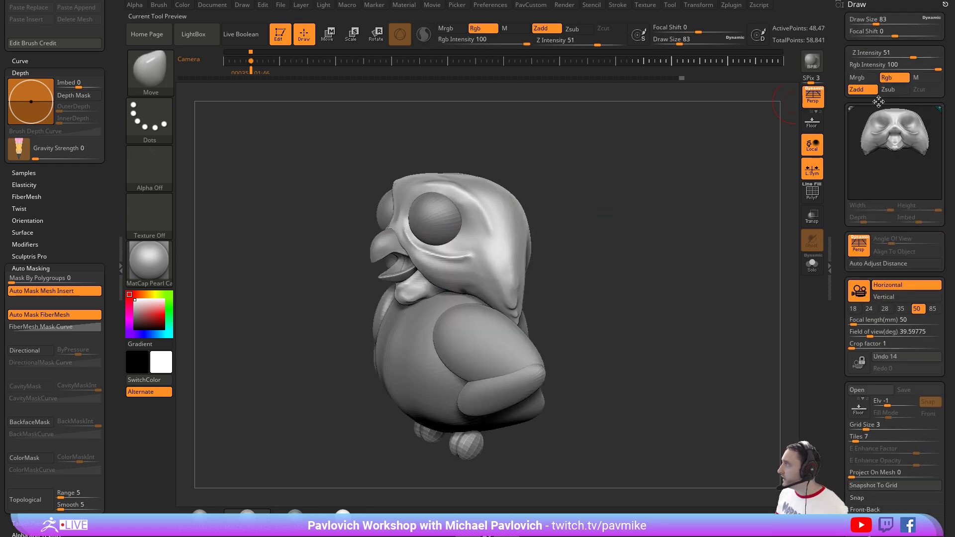
pyautogui.click(945, 4)
pyautogui.moveTo(530, 181)
pyautogui.keyDown('shift'); pyautogui.mouseDown()
pyautogui.moveTo(440, 269)
pyautogui.moveTo(431, 252)
pyautogui.mouseUp(); pyautogui.keyUp('shift')
pyautogui.press('s')
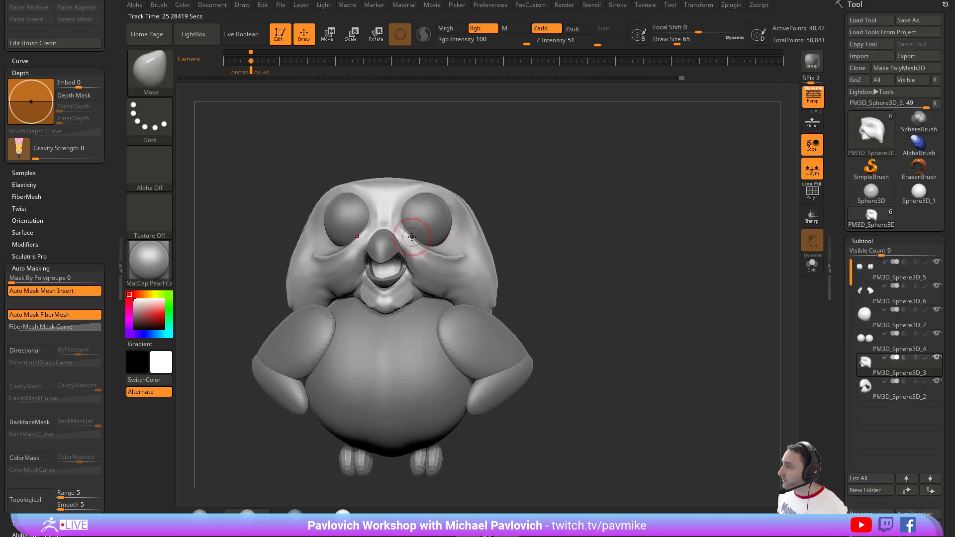
pyautogui.keyDown('alt'); pyautogui.moveTo(440, 227); pyautogui.dragTo(552, 215, button='right'); pyautogui.keyUp('alt')
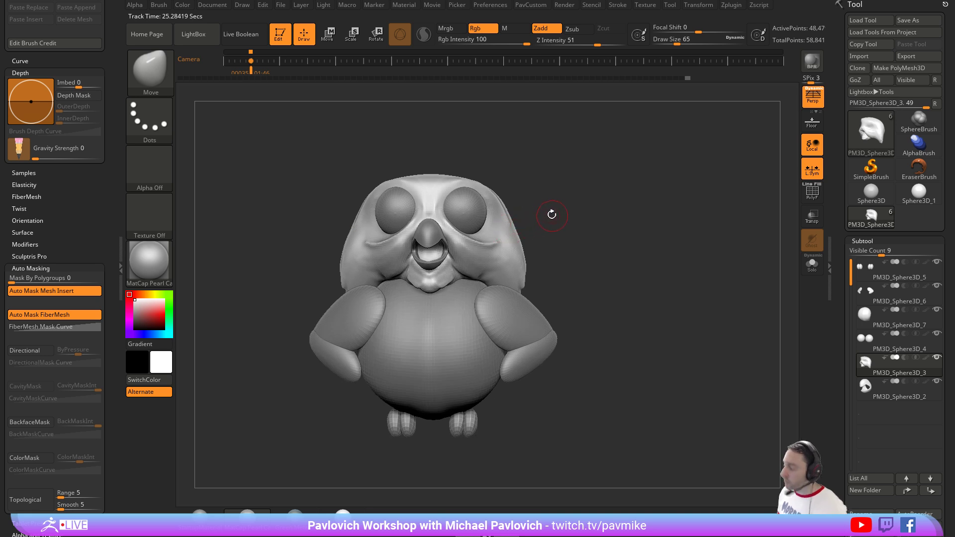
# Inflate the cheeks and sides of the head with the Inflat brush at draw size 149.
pyautogui.moveTo(572, 205); pyautogui.dragTo(519, 215)
pyautogui.press('b')
pyautogui.press('i')
pyautogui.press('n')
pyautogui.press('s')
pyautogui.moveTo(458, 247)
pyautogui.mouseDown()
pyautogui.moveTo(468, 247)
pyautogui.moveTo(462, 237)
pyautogui.moveTo(505, 246)
pyautogui.mouseUp()
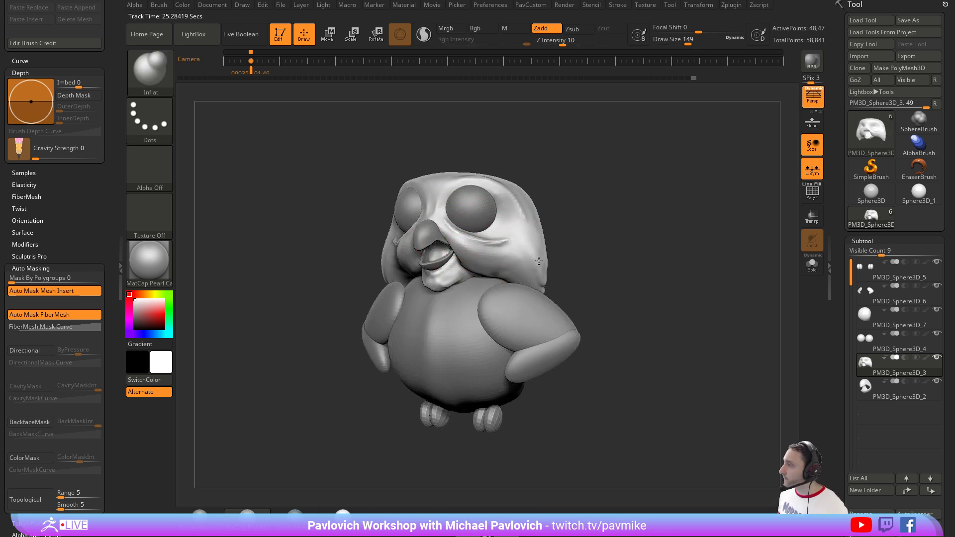
pyautogui.keyDown('shift'); pyautogui.moveTo(577, 249); pyautogui.dragTo(466, 242); pyautogui.keyUp('shift')
pyautogui.moveTo(576, 228); pyautogui.dragTo(442, 291)
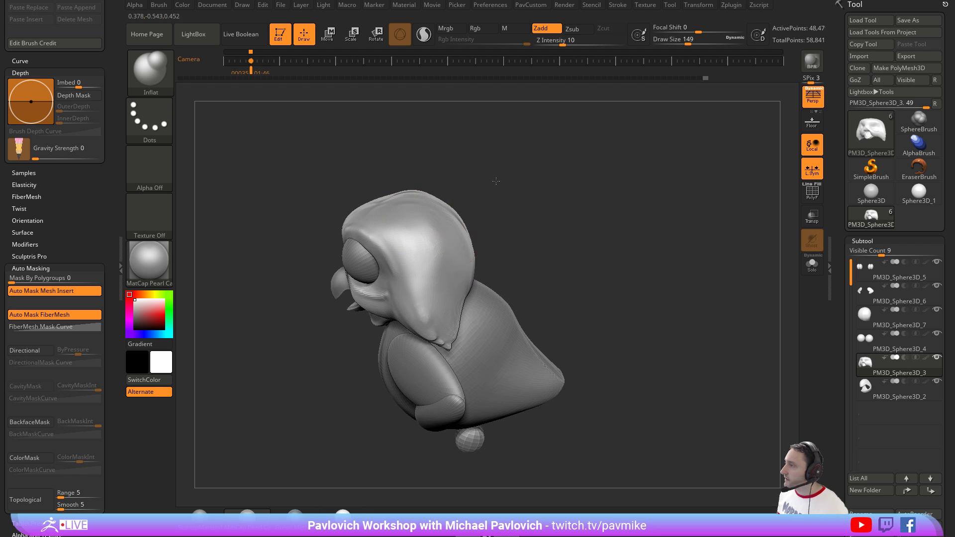
pyautogui.moveTo(486, 193)
pyautogui.mouseDown()
pyautogui.moveTo(375, 198)
pyautogui.moveTo(425, 168)
pyautogui.moveTo(433, 183)
pyautogui.moveTo(398, 196)
pyautogui.moveTo(415, 197)
pyautogui.mouseUp()
pyautogui.press(']')
pyautogui.moveTo(458, 169); pyautogui.dragTo(362, 194)
pyautogui.moveTo(533, 198)
pyautogui.mouseDown()
pyautogui.moveTo(522, 170)
pyautogui.moveTo(491, 193)
pyautogui.mouseUp()
pyautogui.moveTo(532, 227)
pyautogui.keyDown('alt'); pyautogui.mouseDown()
pyautogui.moveTo(625, 194)
pyautogui.moveTo(619, 226)
pyautogui.moveTo(641, 241)
pyautogui.moveTo(640, 225)
pyautogui.moveTo(673, 251)
pyautogui.moveTo(625, 204)
pyautogui.moveTo(547, 234)
pyautogui.mouseUp(); pyautogui.keyUp('alt')
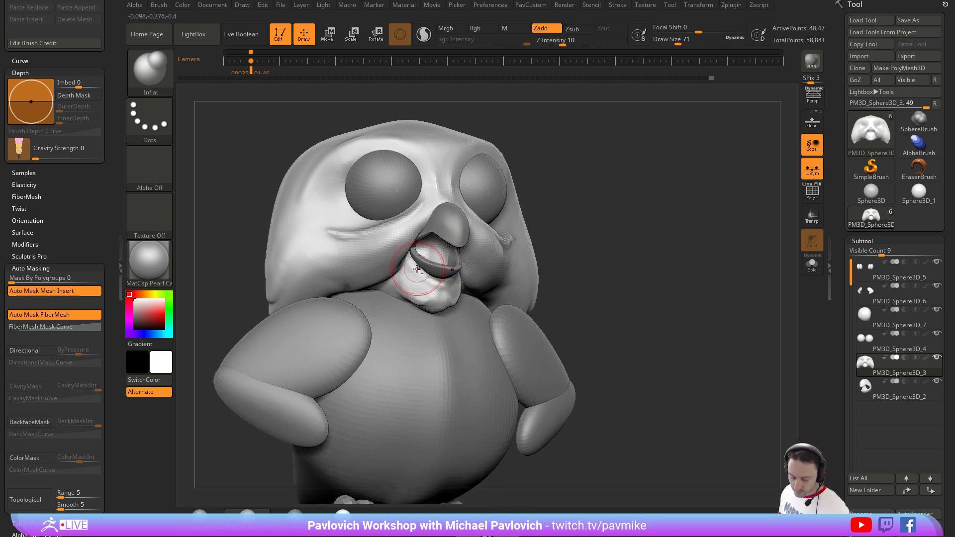
# Carve a fine crease on the chin along the lower beak with the DamStandard brush at draw size 27.
pyautogui.press('b')
pyautogui.press('d')
pyautogui.press('s')
pyautogui.press('s')
pyautogui.click(409, 265)
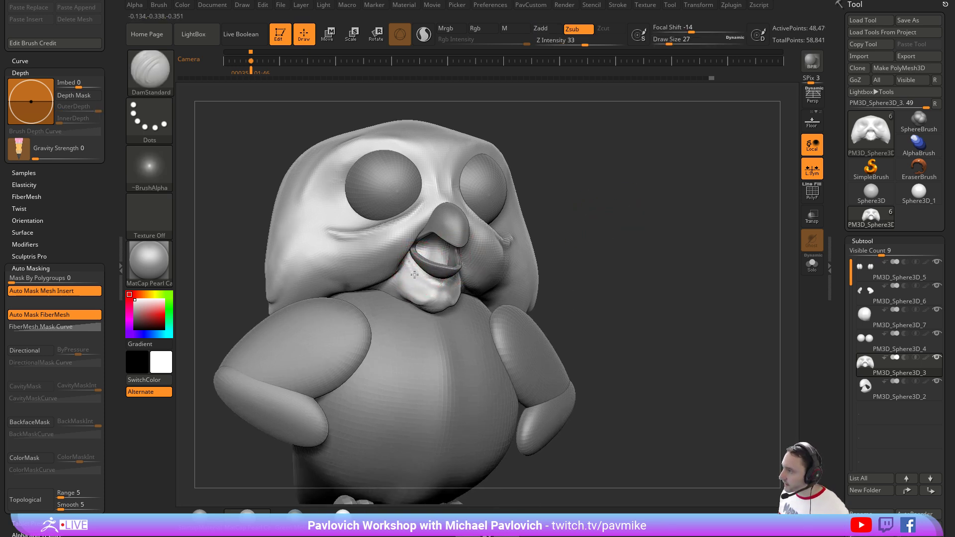
pyautogui.moveTo(422, 276)
pyautogui.mouseDown()
pyautogui.moveTo(436, 277)
pyautogui.moveTo(412, 277)
pyautogui.moveTo(416, 268)
pyautogui.mouseUp()
# Switch to the Standard brush and set it to sculpt only, with Zadd on and Rgb and M off.
pyautogui.press('b')
pyautogui.press('s')
pyautogui.press('t')
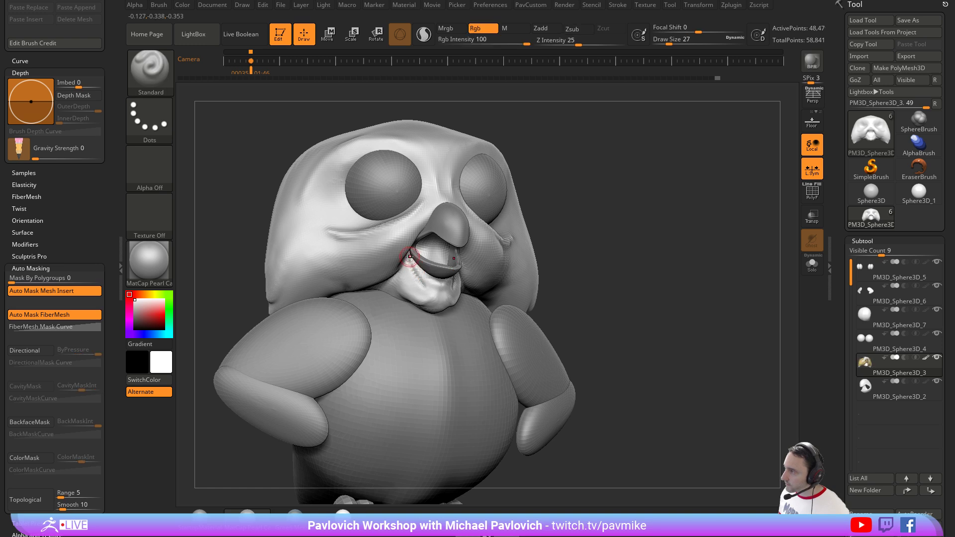
pyautogui.click(525, 31)
pyautogui.click(539, 30)
pyautogui.click(487, 31)
pyautogui.click(512, 30)
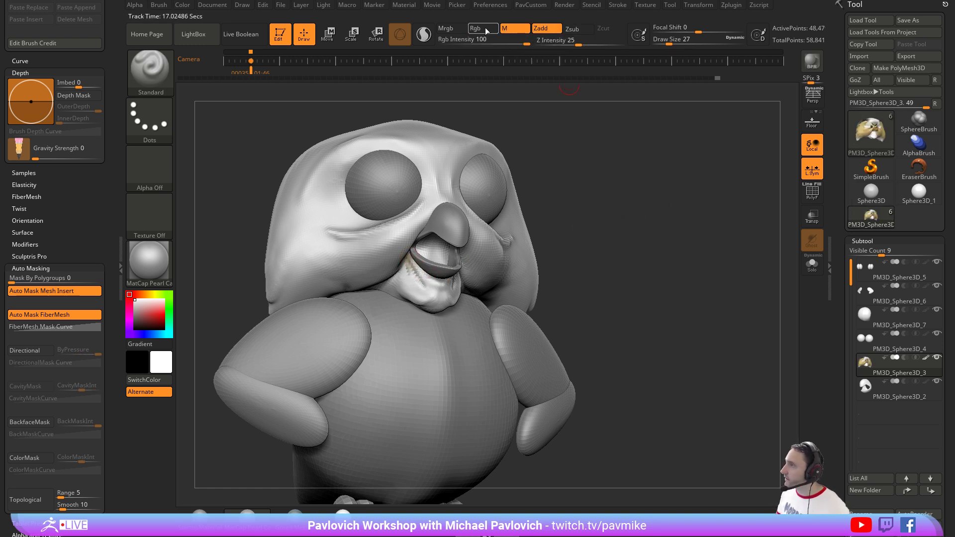
pyautogui.click(513, 30)
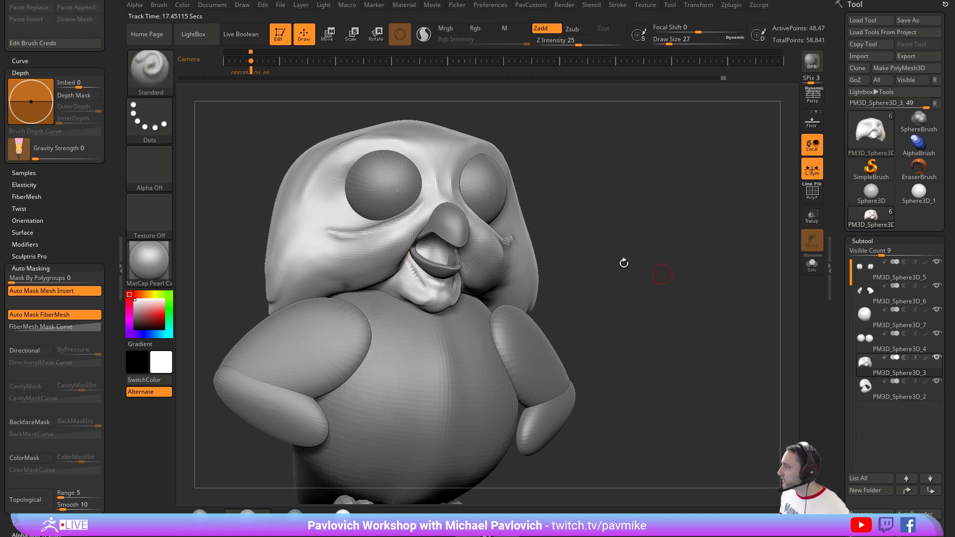
# Build up the chin around the lower beak with the Standard brush at draw size 27 and Z Intensity 25.
pyautogui.moveTo(578, 241)
pyautogui.mouseDown()
pyautogui.moveTo(416, 260)
pyautogui.moveTo(431, 292)
pyautogui.mouseUp()
pyautogui.moveTo(632, 251); pyautogui.dragTo(627, 245)
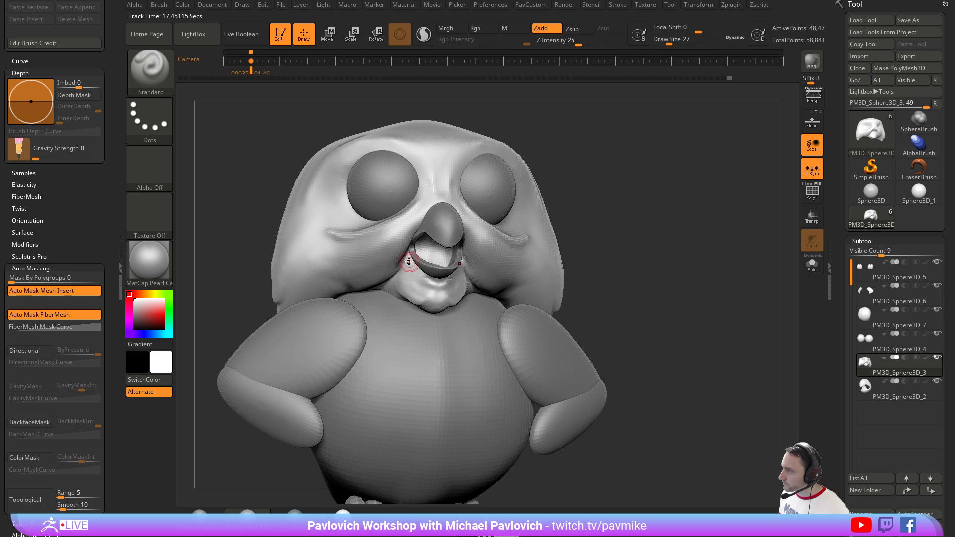
pyautogui.moveTo(409, 260); pyautogui.dragTo(429, 287)
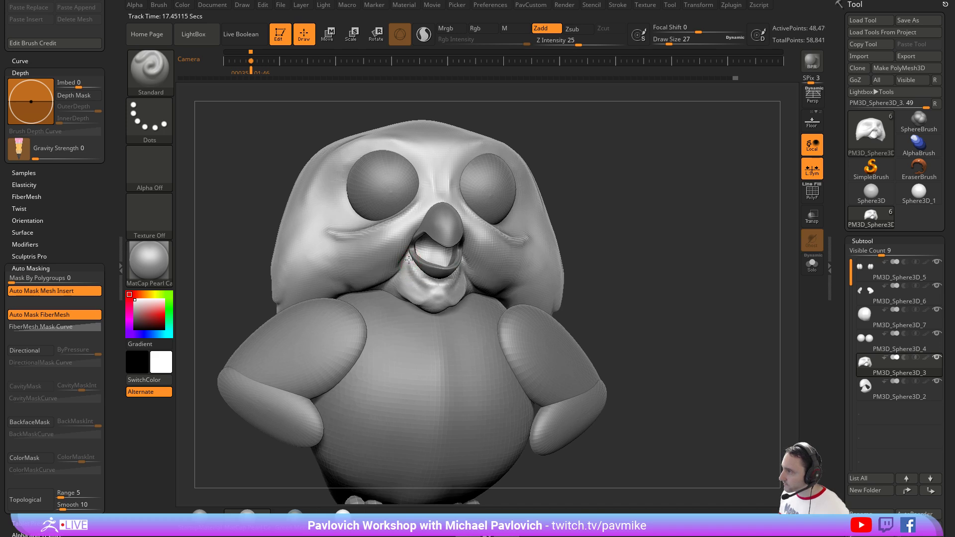
pyautogui.moveTo(608, 252); pyautogui.dragTo(555, 239)
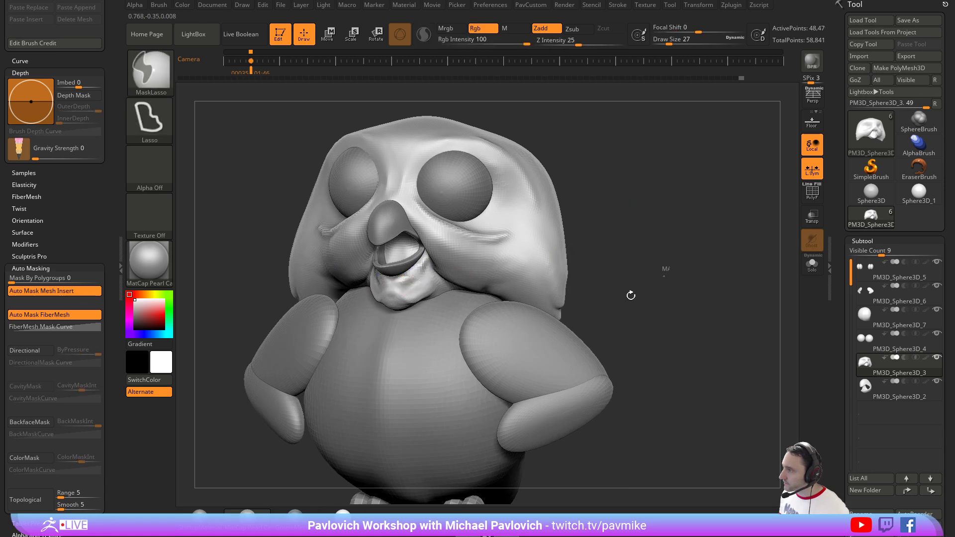
# Remesh the head with DynaMesh, and smooth and reshape the chin with the Standard brush at draw size 65.
pyautogui.press('3')
pyautogui.click(611, 95)
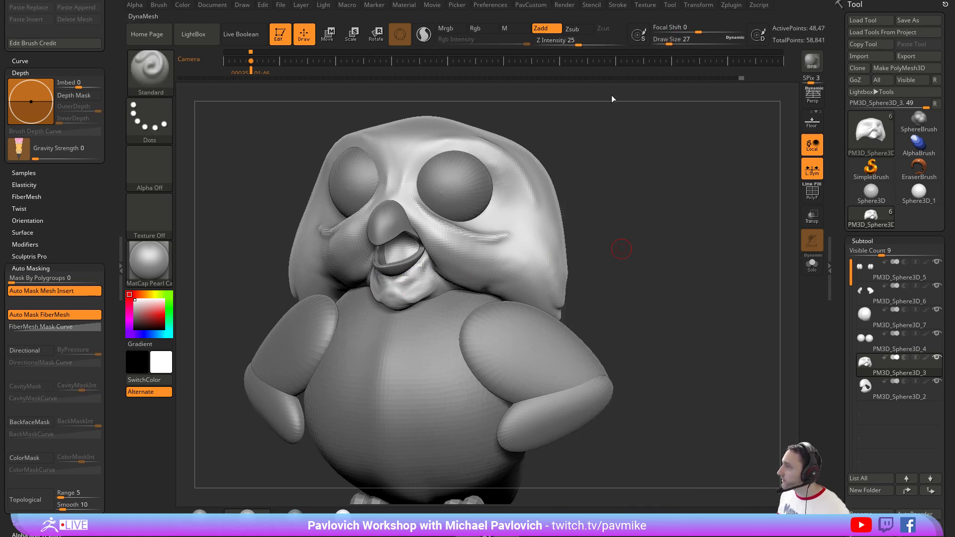
pyautogui.keyDown('shift'); pyautogui.moveTo(427, 267); pyautogui.dragTo(399, 281); pyautogui.keyUp('shift')
pyautogui.moveTo(595, 234)
pyautogui.mouseDown()
pyautogui.moveTo(624, 234)
pyautogui.moveTo(645, 249)
pyautogui.moveTo(605, 194)
pyautogui.moveTo(609, 212)
pyautogui.mouseUp()
pyautogui.moveTo(614, 226); pyautogui.dragTo(571, 233)
pyautogui.press('s')
pyautogui.moveTo(572, 233)
pyautogui.mouseDown()
pyautogui.moveTo(613, 264)
pyautogui.moveTo(631, 245)
pyautogui.mouseUp()
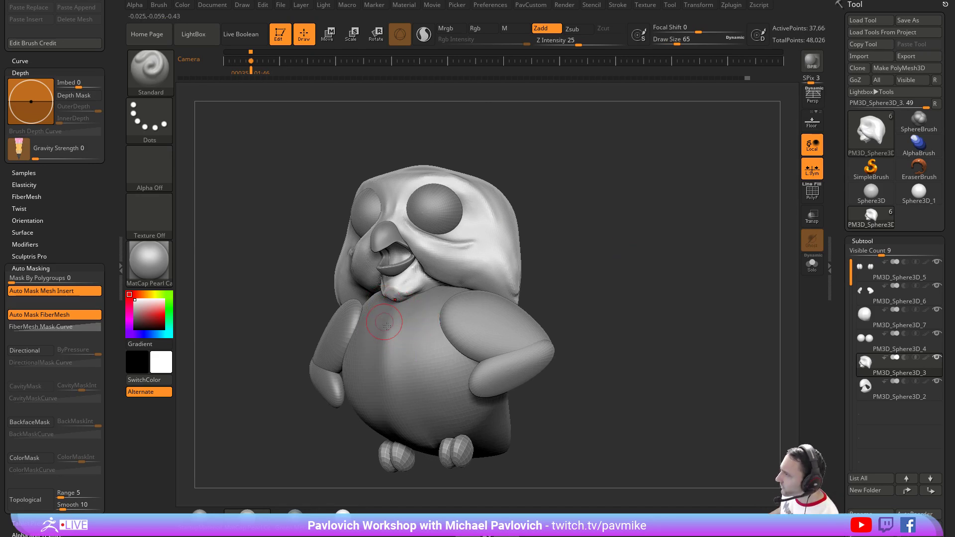
pyautogui.moveTo(764, 254); pyautogui.dragTo(718, 231)
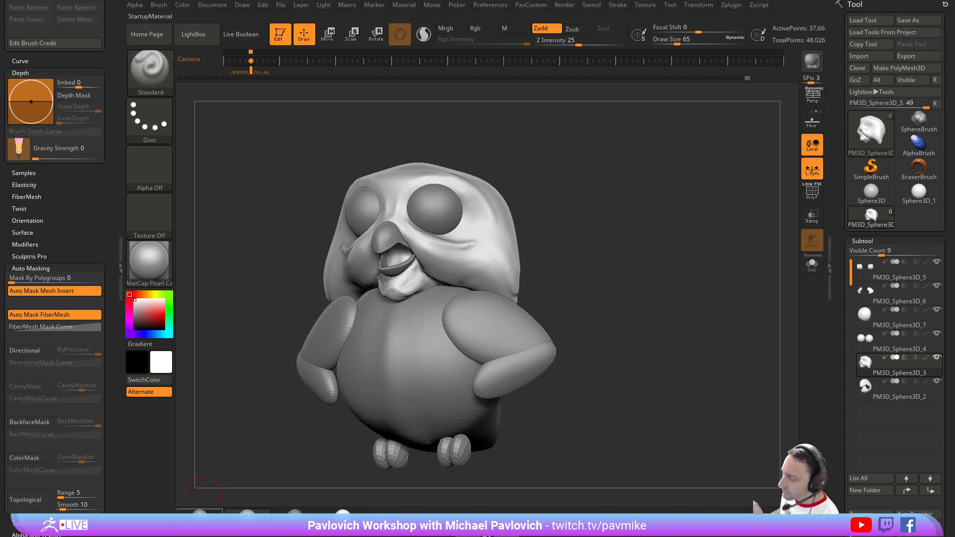
pyautogui.moveTo(199, 510)
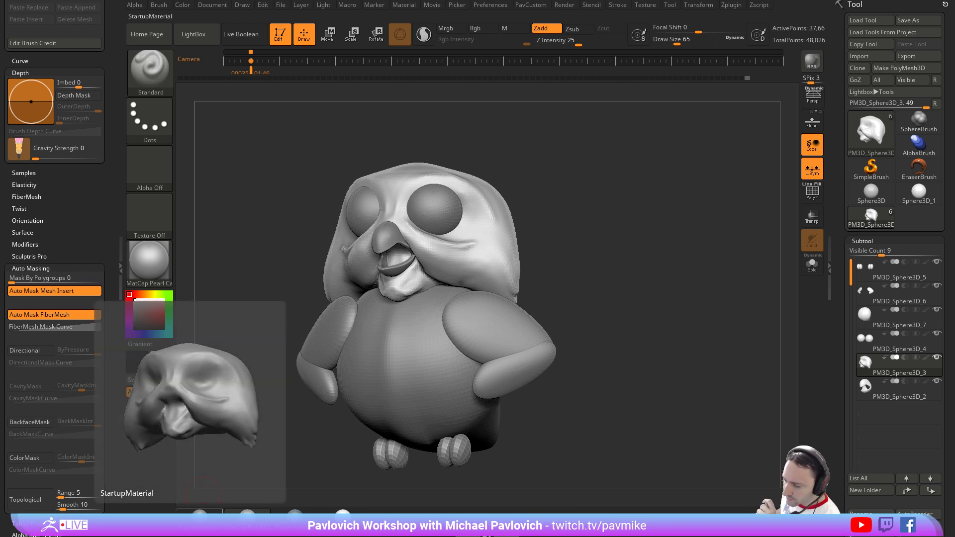